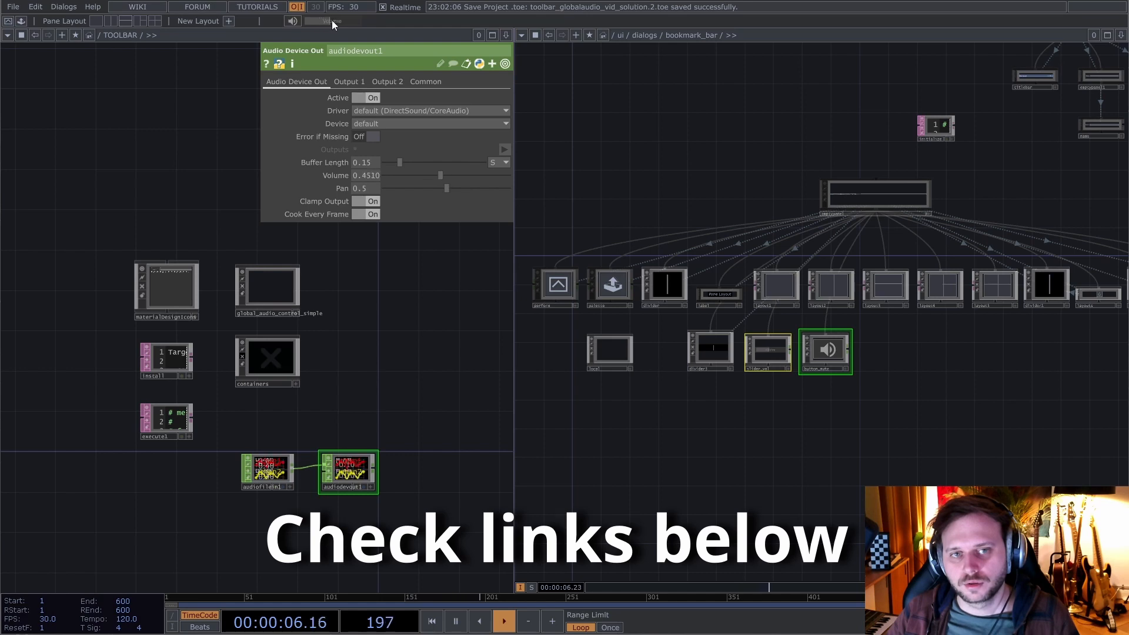
- Mute the project's audio output using the custom global audio control
{"action": "left_click", "coordinate": [292, 22]}
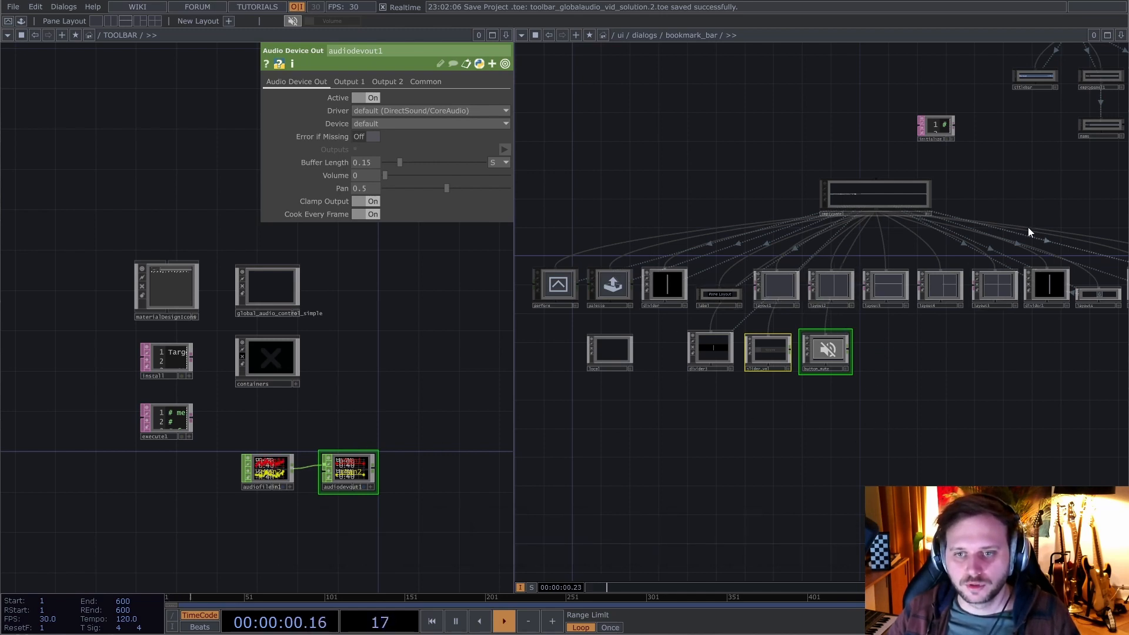
{"action": "left_click", "coordinate": [912, 359]}
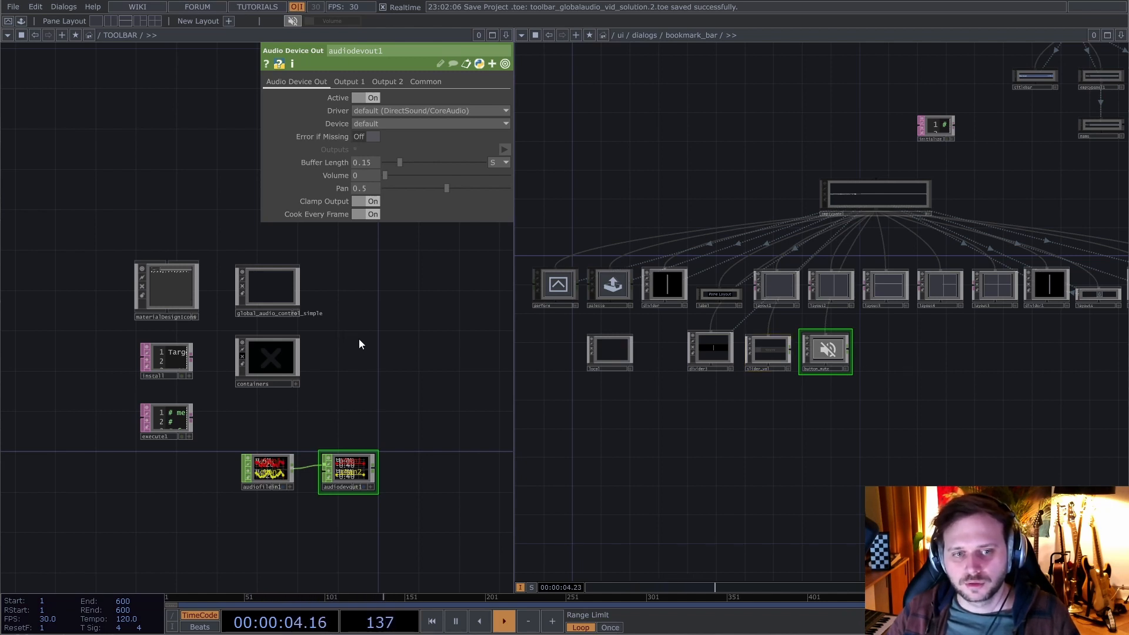
{"action": "left_click_drag", "start_coordinate": [402, 333], "coordinate": [365, 351]}
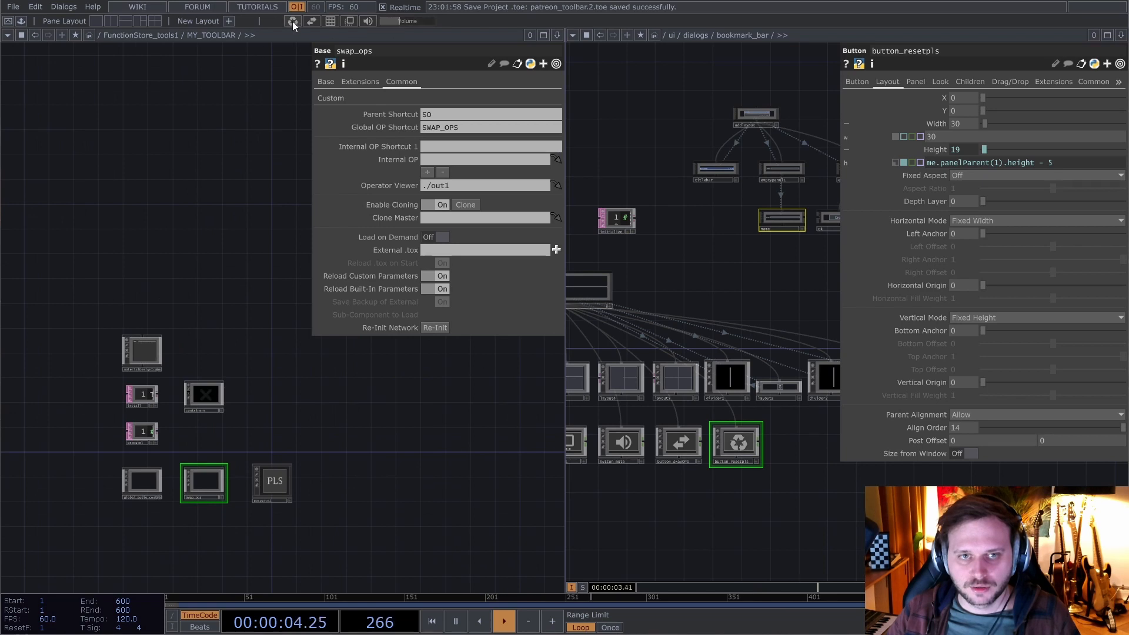
- Add a Null TOP below the components in MY_TOOLBAR and wire a second Null TOP to its output
{"action": "middle_click_drag", "start_coordinate": [218, 154], "coordinate": [232, 95]}
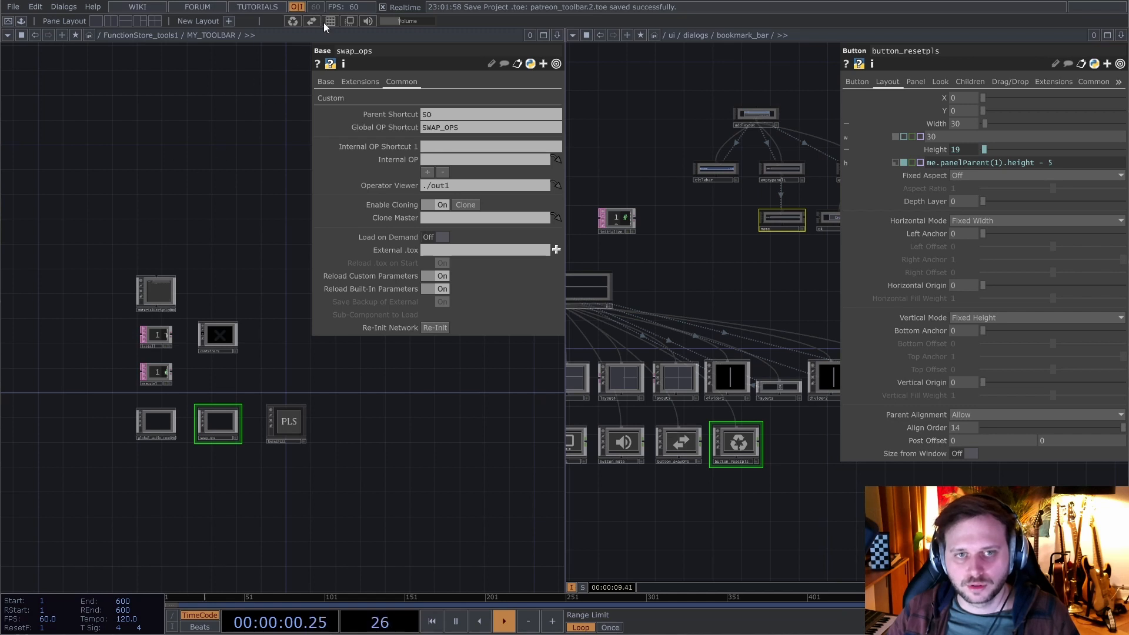
{"action": "middle_click_drag", "start_coordinate": [188, 227], "coordinate": [257, 133]}
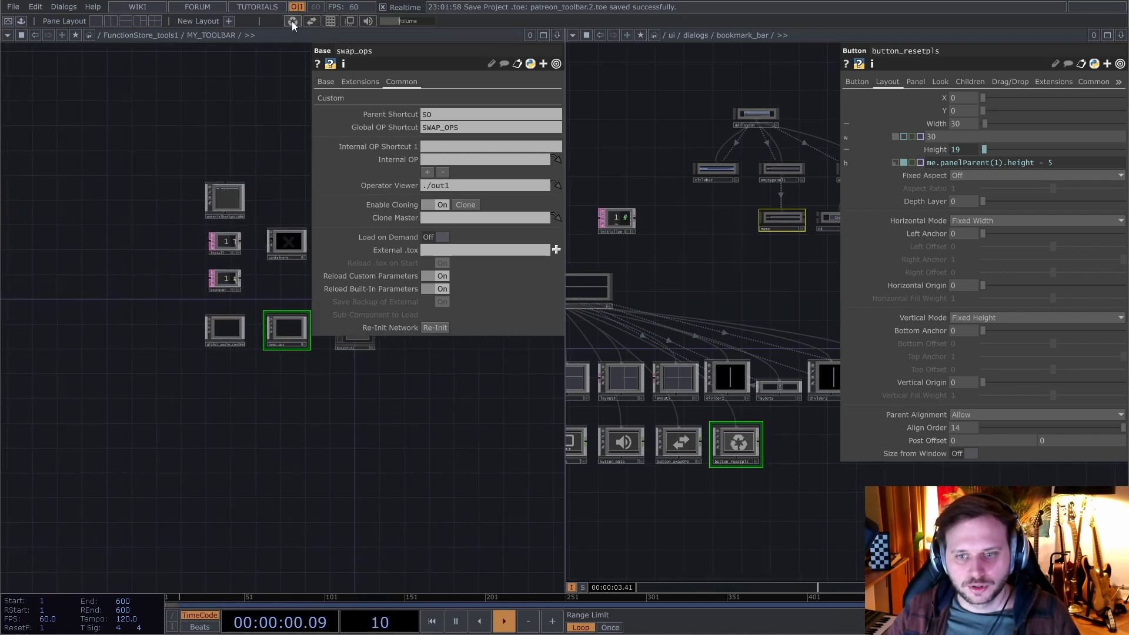
{"action": "middle_click_drag", "start_coordinate": [222, 443], "coordinate": [209, 466]}
{"action": "key", "text": "Tab"}
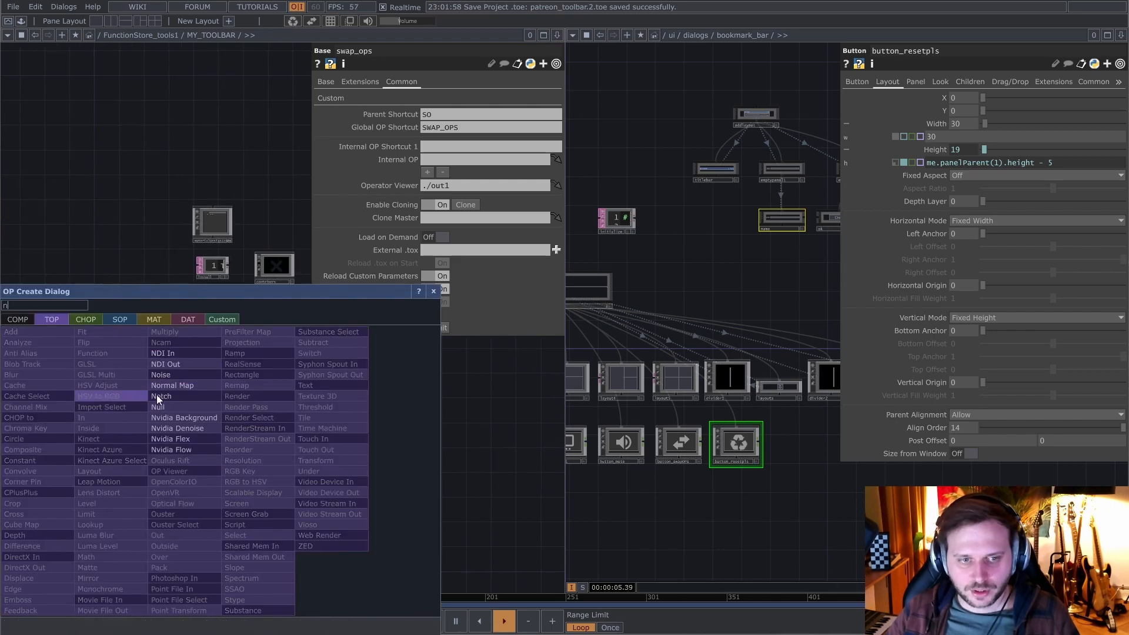
{"action": "left_click", "coordinate": [158, 394]}
{"action": "left_click", "coordinate": [213, 497]}
{"action": "scroll", "coordinate": [213, 497], "scroll_direction": "up", "scroll_amount": 5}
{"action": "left_click_drag", "start_coordinate": [314, 395], "coordinate": [309, 312]}
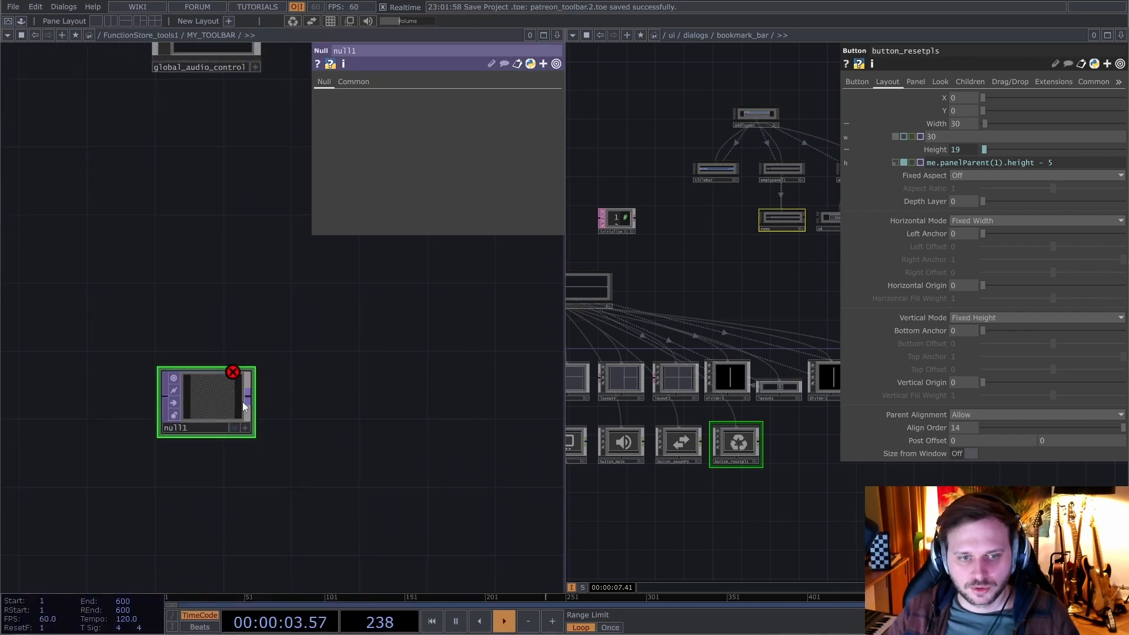
{"action": "left_click_drag", "start_coordinate": [244, 400], "coordinate": [387, 399]}
{"action": "left_click", "coordinate": [446, 395]}
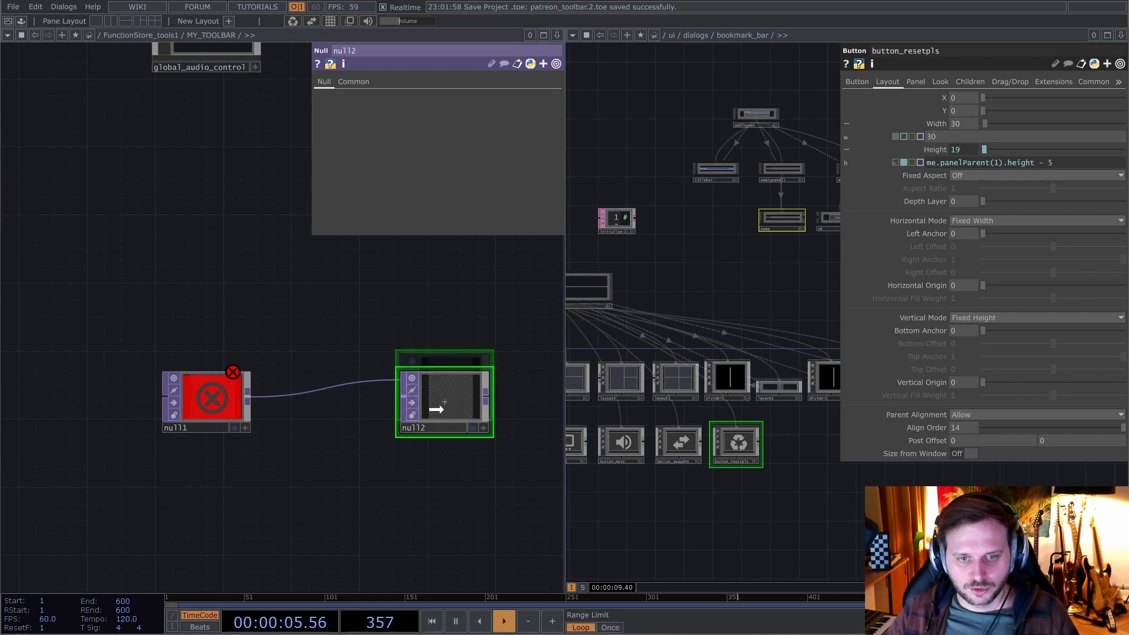
- Select both Null TOPs and swap their places repeatedly with the custom operator swap tool
{"action": "left_click_drag", "start_coordinate": [112, 523], "coordinate": [395, 377]}
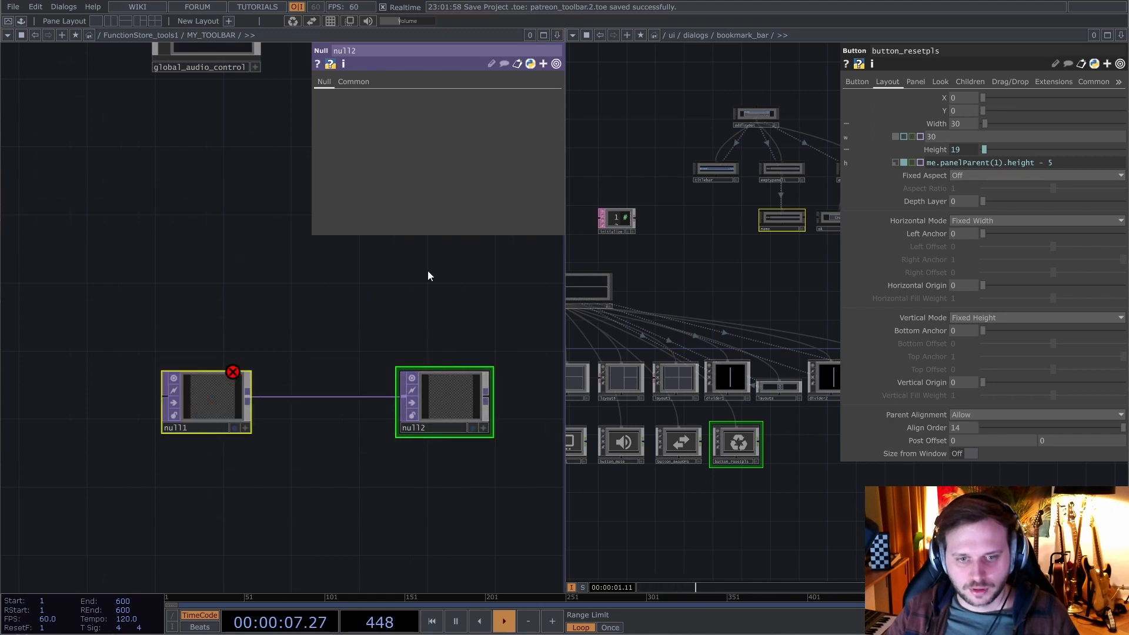
{"action": "left_click", "coordinate": [315, 21]}
{"action": "left_click", "coordinate": [315, 21]}
{"action": "left_click", "coordinate": [316, 21]}
{"action": "left_click", "coordinate": [315, 21]}
{"action": "left_click", "coordinate": [315, 21]}
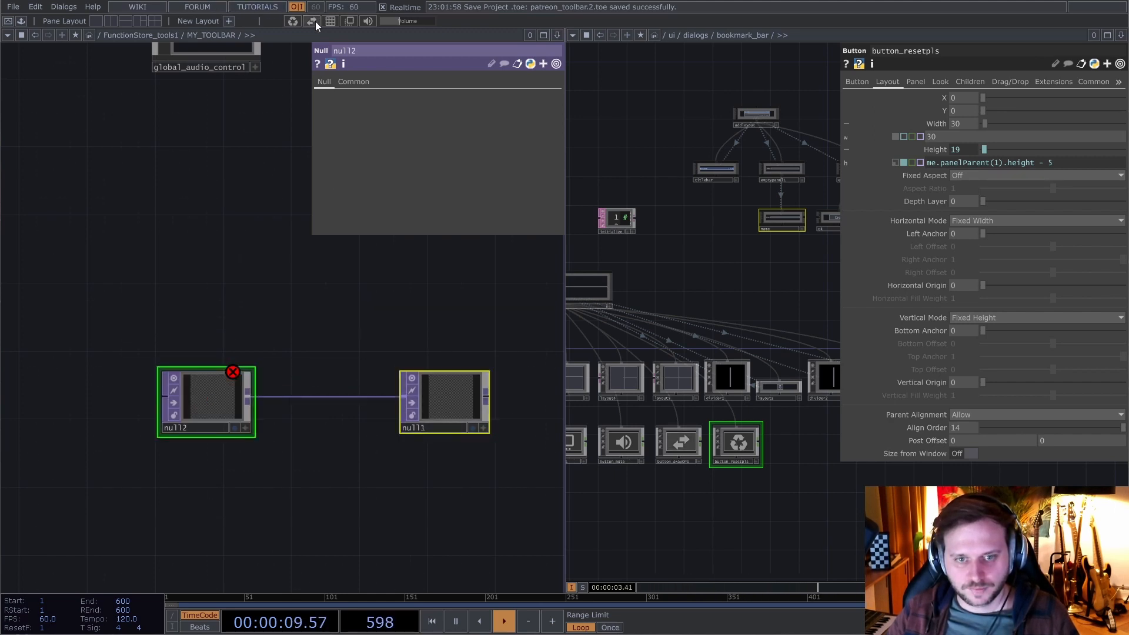
{"action": "left_click", "coordinate": [315, 21]}
{"action": "left_click", "coordinate": [315, 21]}
{"action": "left_click", "coordinate": [315, 22]}
- Delete the two connected Null TOPs from the MY_TOOLBAR network
{"action": "scroll", "coordinate": [185, 210], "scroll_direction": "down", "scroll_amount": 6}
{"action": "left_click_drag", "start_coordinate": [229, 275], "coordinate": [234, 327]}
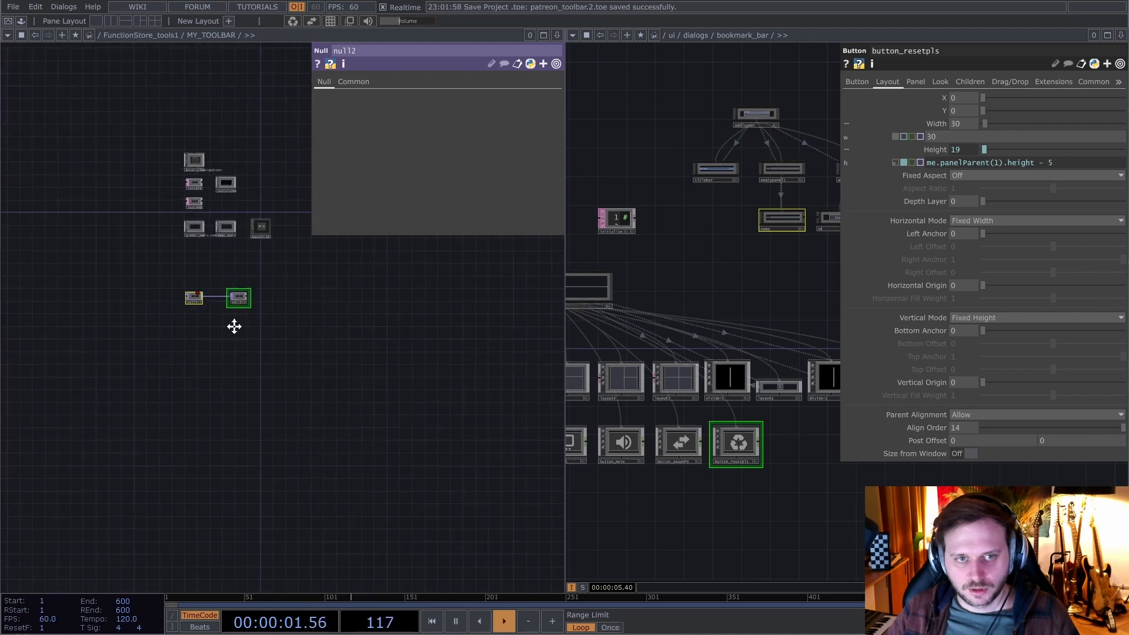
{"action": "right_click_drag", "start_coordinate": [139, 402], "coordinate": [349, 305]}
{"action": "key", "text": "Delete"}
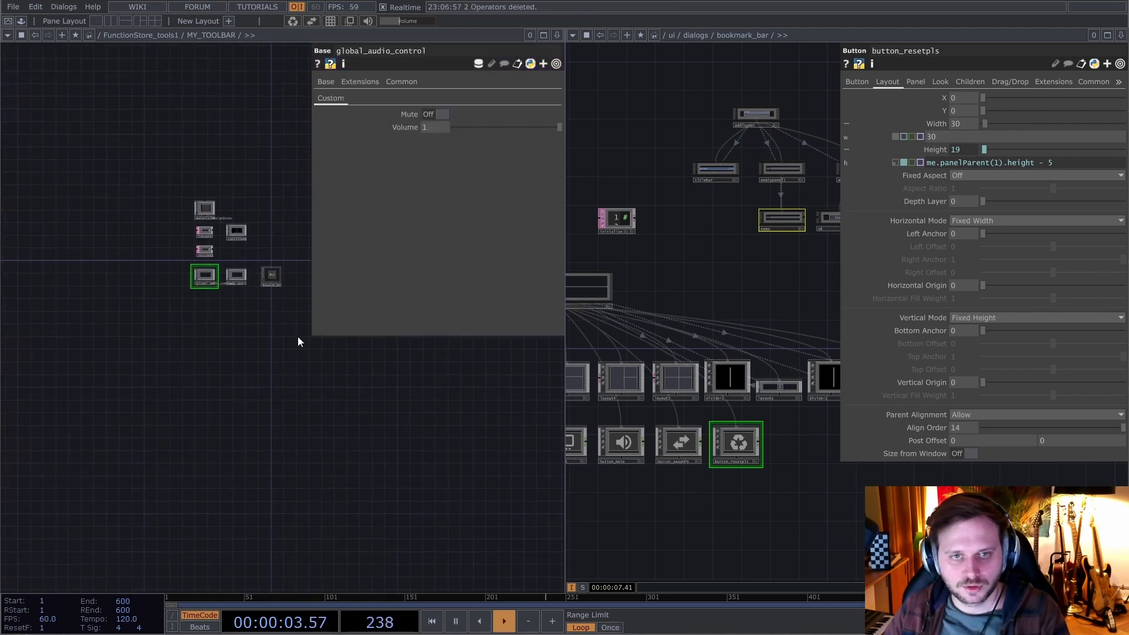
{"action": "left_click_drag", "start_coordinate": [246, 182], "coordinate": [214, 234]}
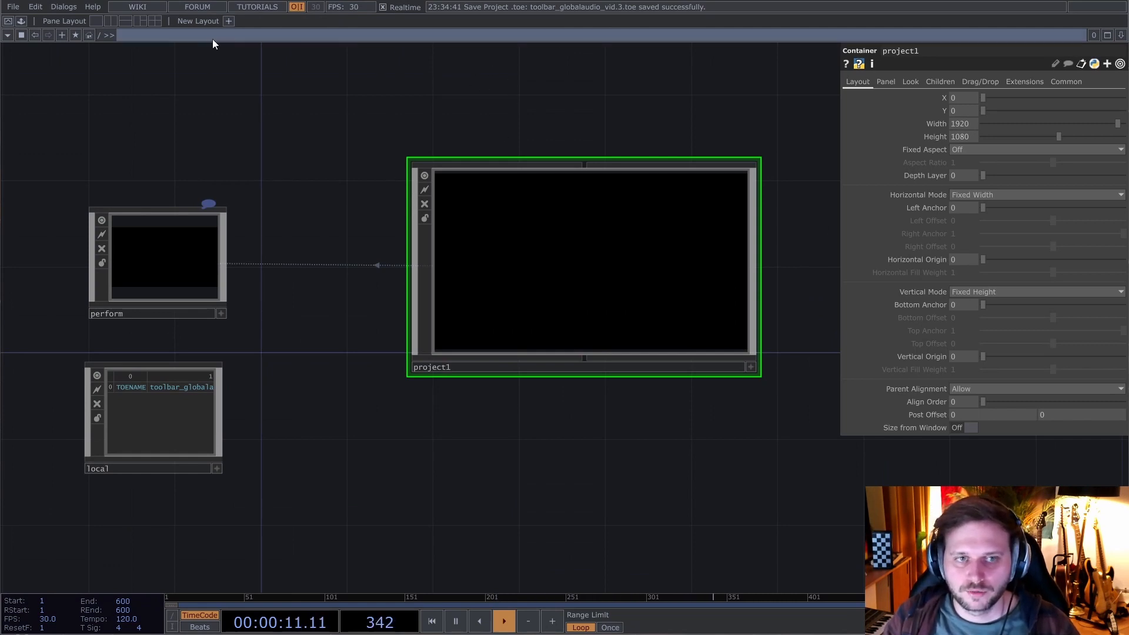
{"action": "scroll", "coordinate": [283, 90], "scroll_direction": "down", "scroll_amount": 3}
{"action": "left_click_drag", "start_coordinate": [282, 146], "coordinate": [361, 287]}
{"action": "scroll", "coordinate": [438, 191], "scroll_direction": "down", "scroll_amount": 4}
{"action": "scroll", "coordinate": [456, 257], "scroll_direction": "up", "scroll_amount": 4}
{"action": "left_click_drag", "start_coordinate": [452, 249], "coordinate": [402, 197]}
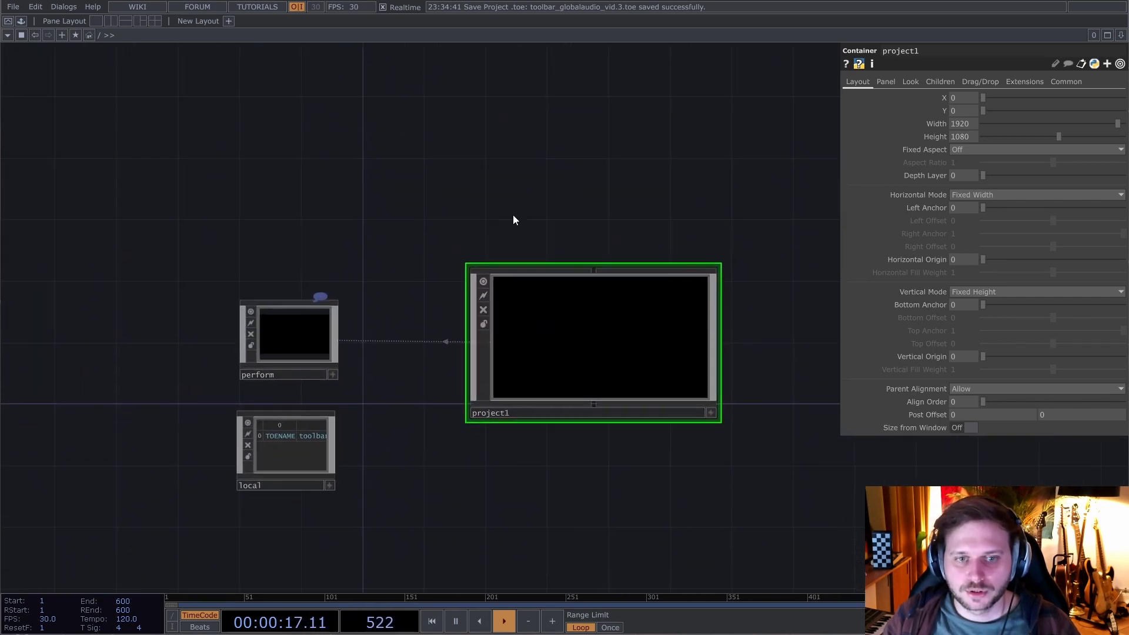
- Navigate the network editor from the root to the /ui path
{"action": "left_click", "coordinate": [192, 35]}
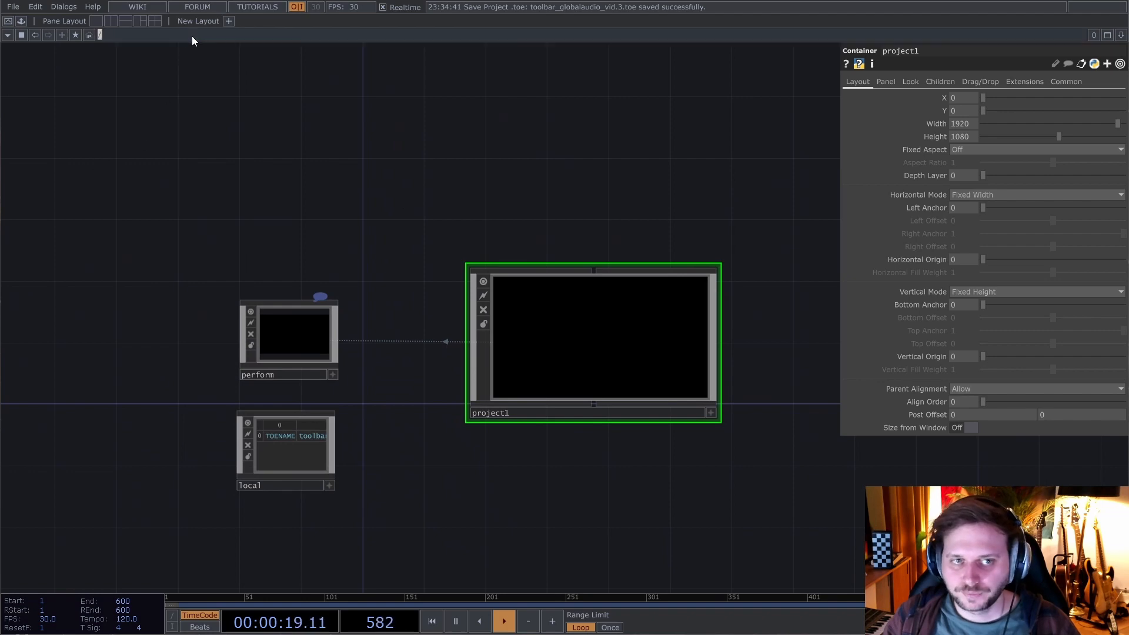
{"action": "key", "text": "ctrl"}
{"action": "key", "text": "ctrl"}
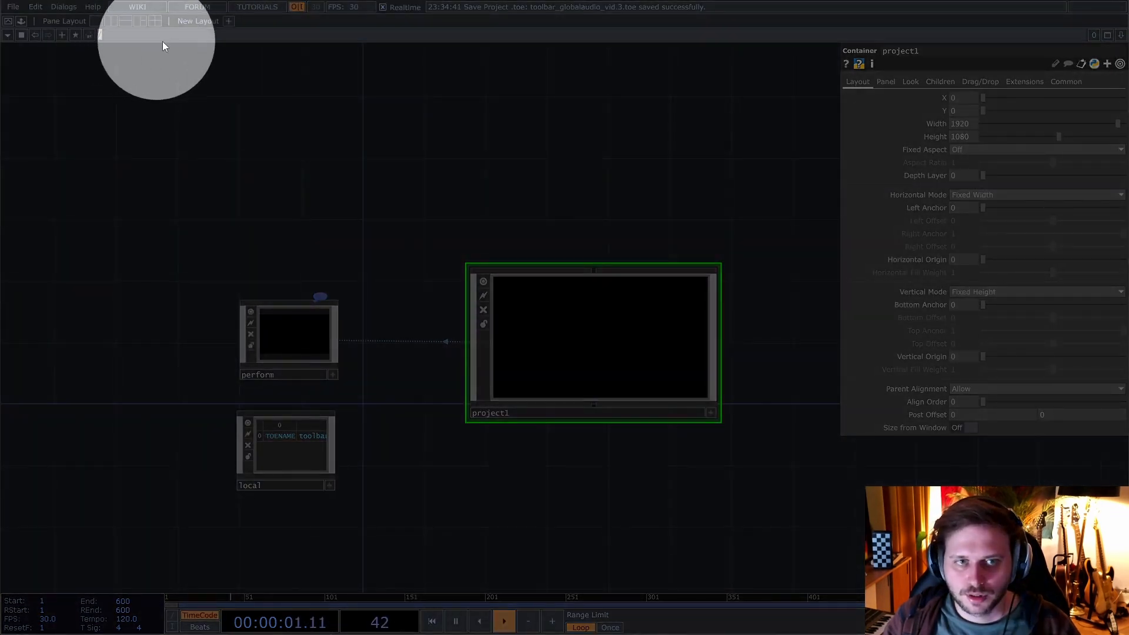
{"action": "left_click", "coordinate": [141, 39]}
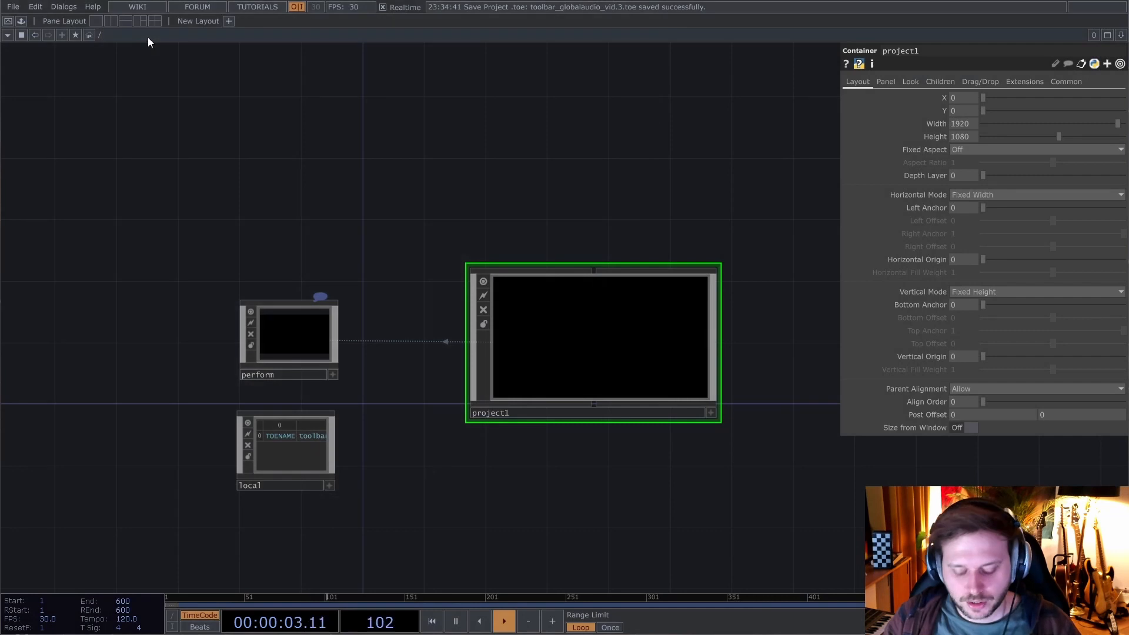
{"action": "type", "text": "ui"}
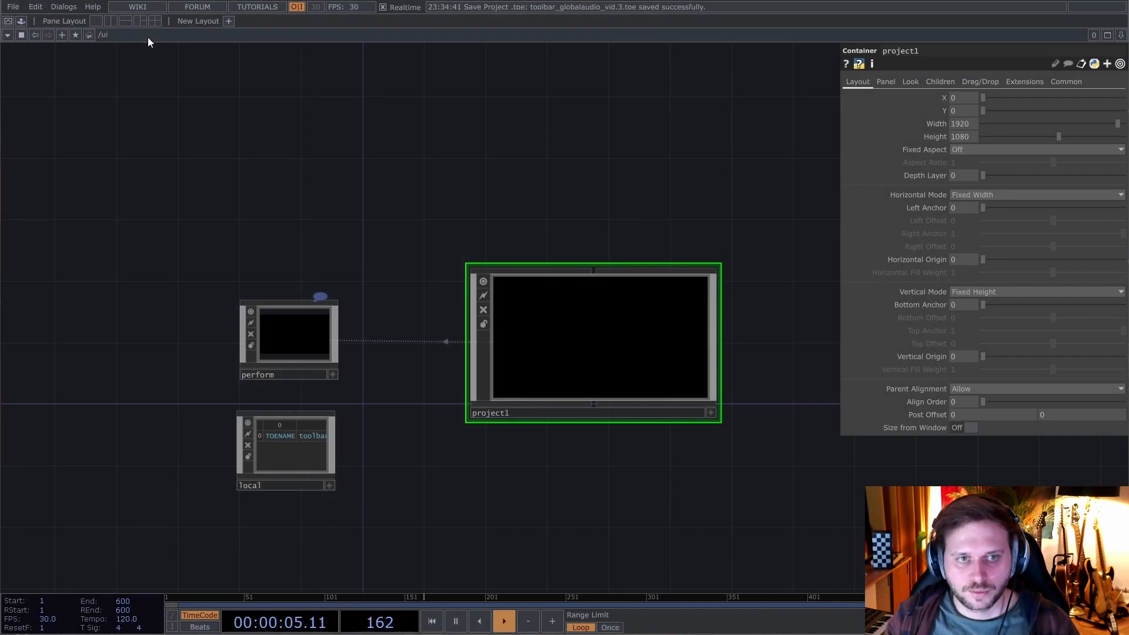
{"action": "key", "text": "Return"}
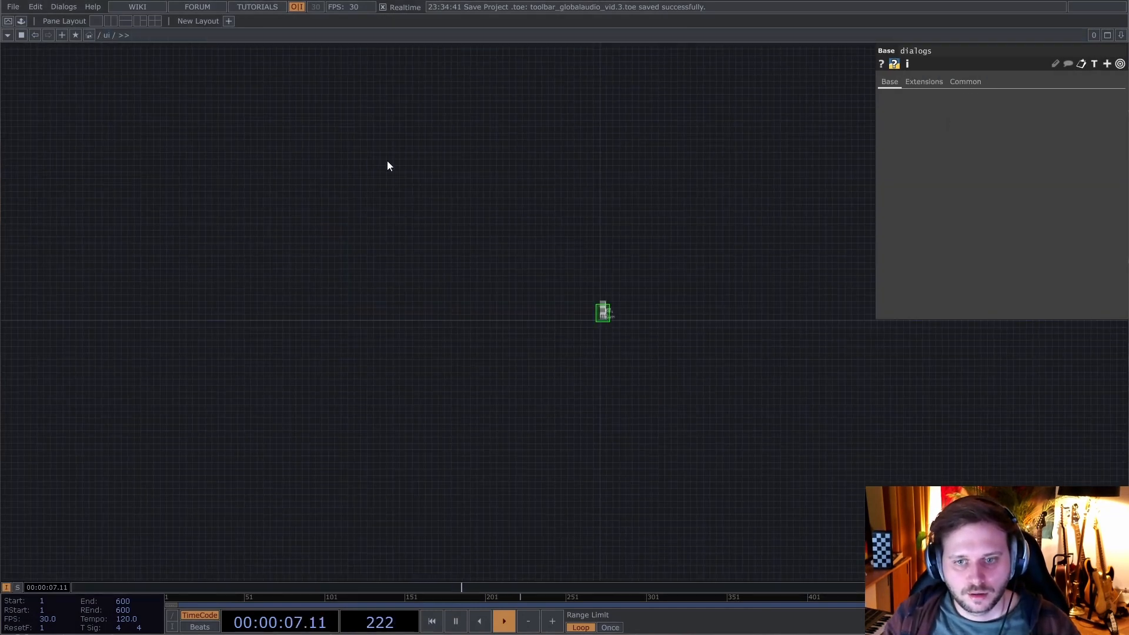
- Find the dialogs component in the /ui network and enter it
{"action": "key", "text": "h"}
{"action": "scroll", "coordinate": [411, 156], "scroll_direction": "up", "scroll_amount": 2}
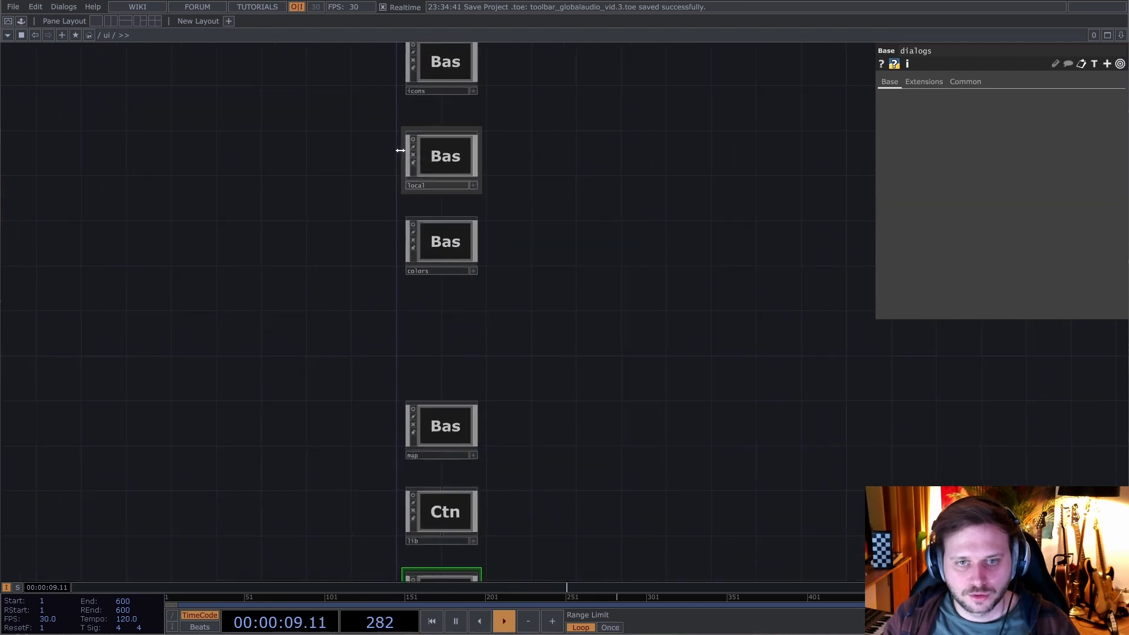
{"action": "scroll", "coordinate": [394, 157], "scroll_direction": "down", "scroll_amount": 2}
{"action": "left_click_drag", "start_coordinate": [365, 312], "coordinate": [390, 188]}
{"action": "scroll", "coordinate": [441, 281], "scroll_direction": "up", "scroll_amount": 4}
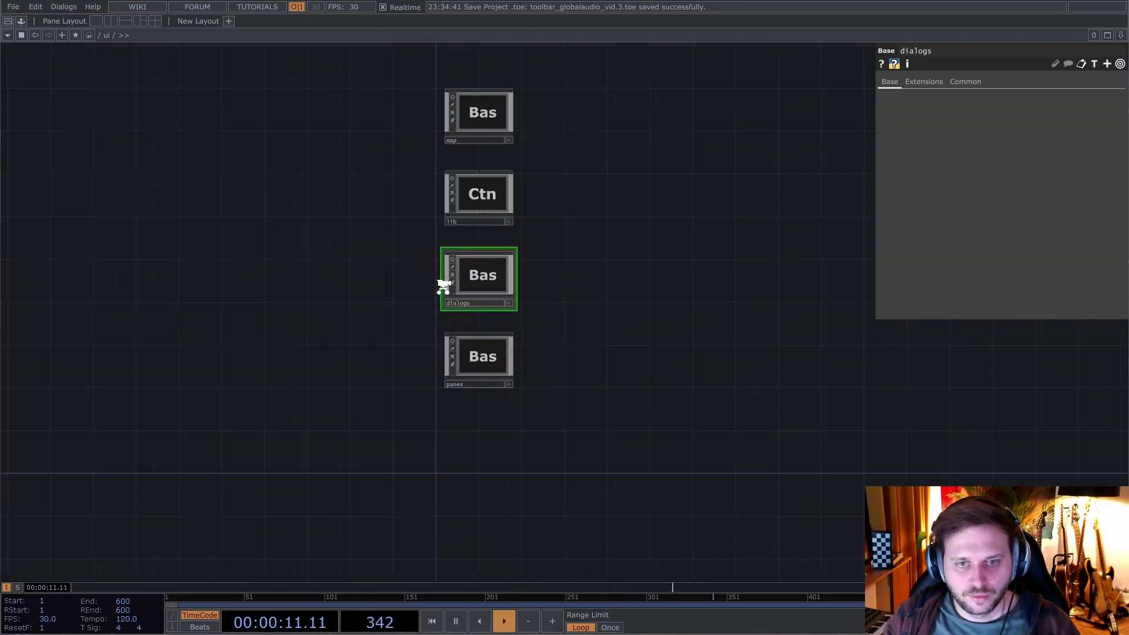
{"action": "double_click", "coordinate": [508, 278]}
{"action": "scroll", "coordinate": [456, 230], "scroll_direction": "up", "scroll_amount": 3}
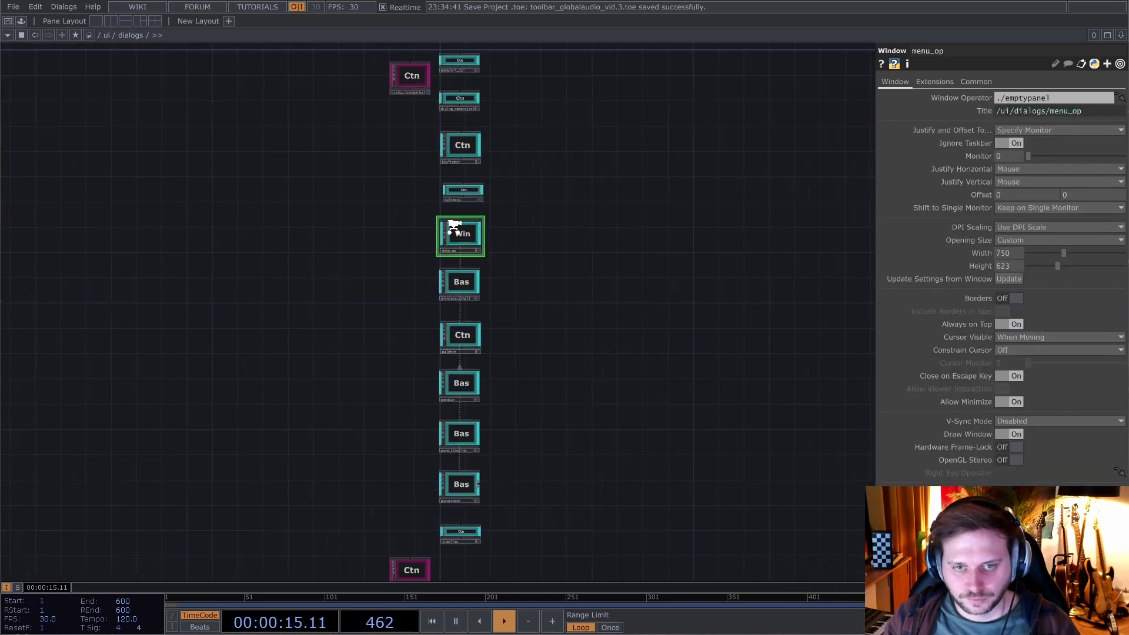
- Locate the bookmark_bar container in the dialogs network and select it
{"action": "scroll", "coordinate": [453, 227], "scroll_direction": "up", "scroll_amount": 3}
{"action": "scroll", "coordinate": [373, 257], "scroll_direction": "up", "scroll_amount": 2}
{"action": "left_click_drag", "start_coordinate": [349, 279], "coordinate": [330, 577]}
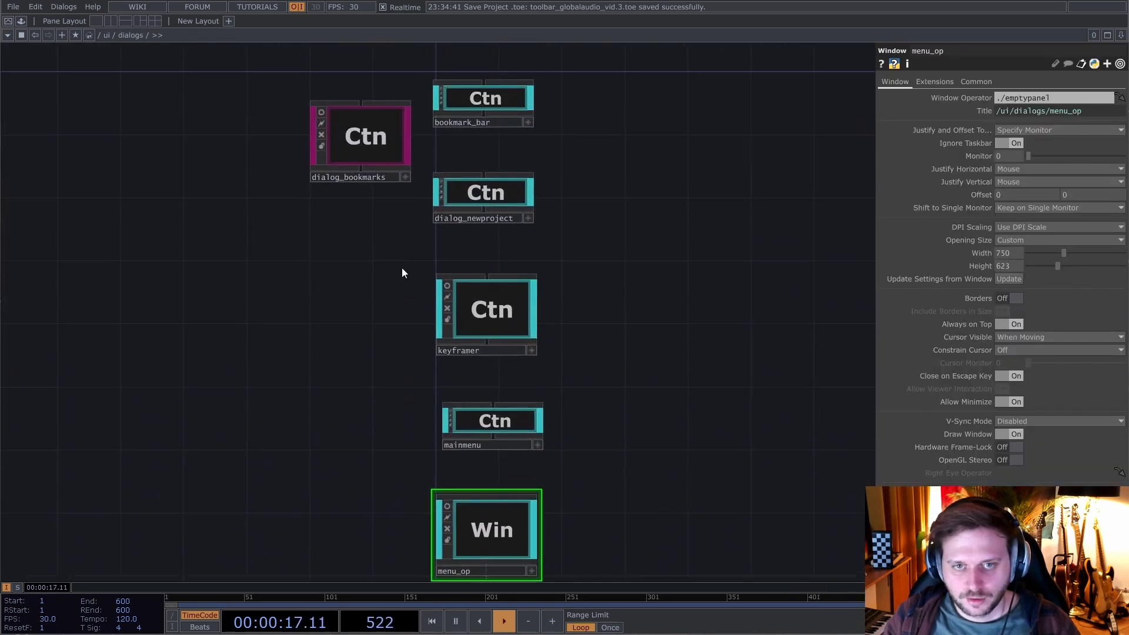
{"action": "left_click", "coordinate": [465, 107]}
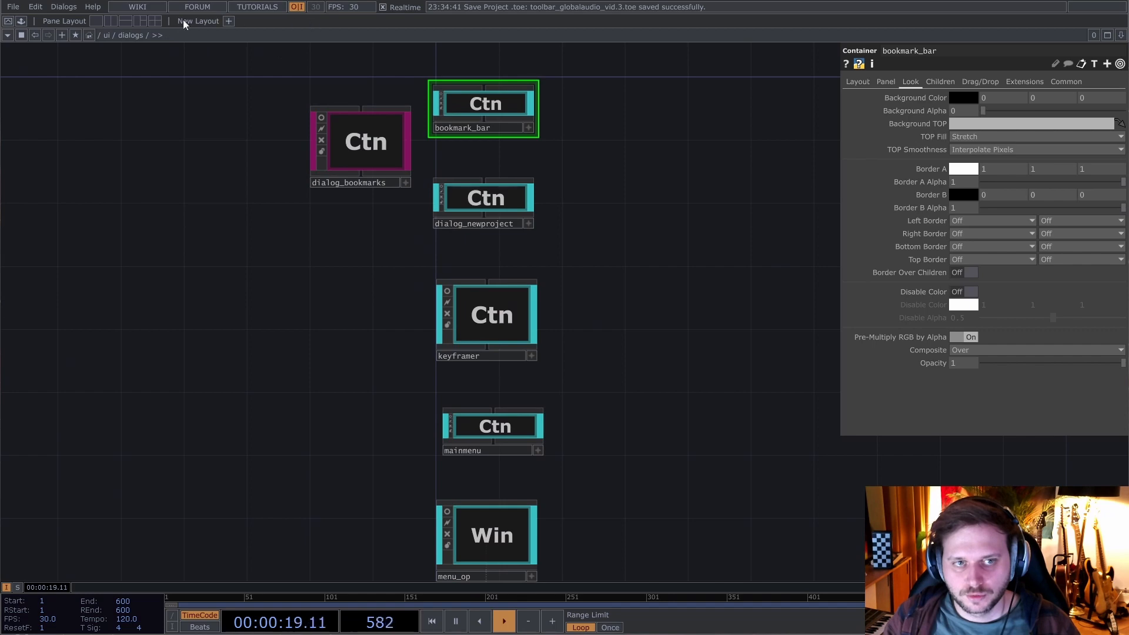
- Enter the mainmenu container, examine how its menu elements are built, and return to the dialogs network
{"action": "left_click_drag", "start_coordinate": [257, 300], "coordinate": [249, 161]}
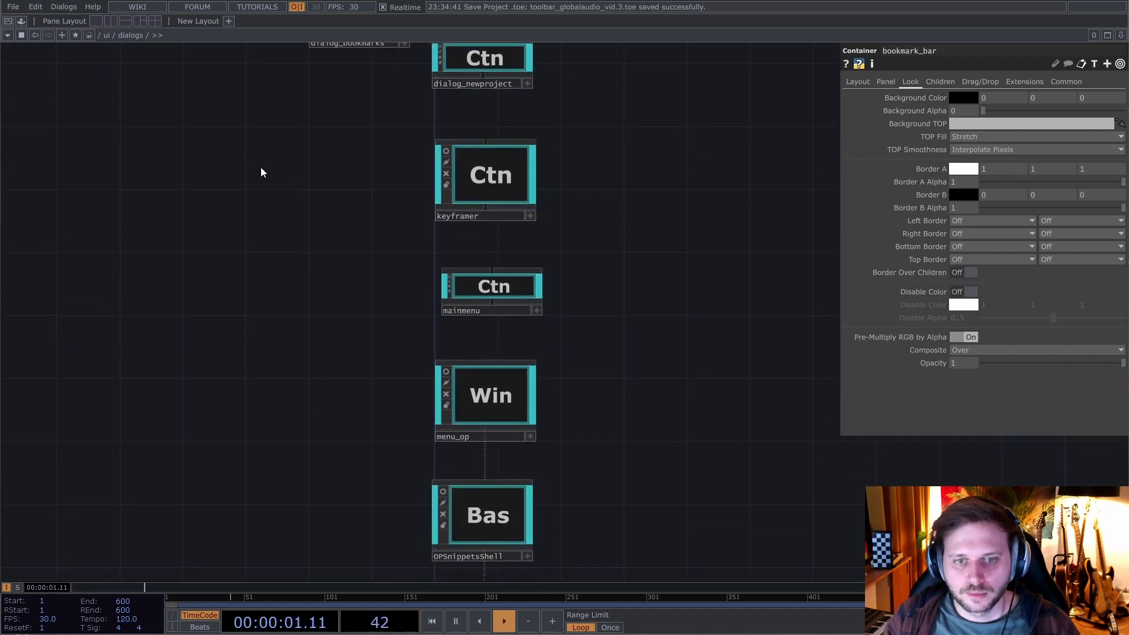
{"action": "left_click_drag", "start_coordinate": [318, 294], "coordinate": [338, 166]}
{"action": "double_click", "coordinate": [515, 161]}
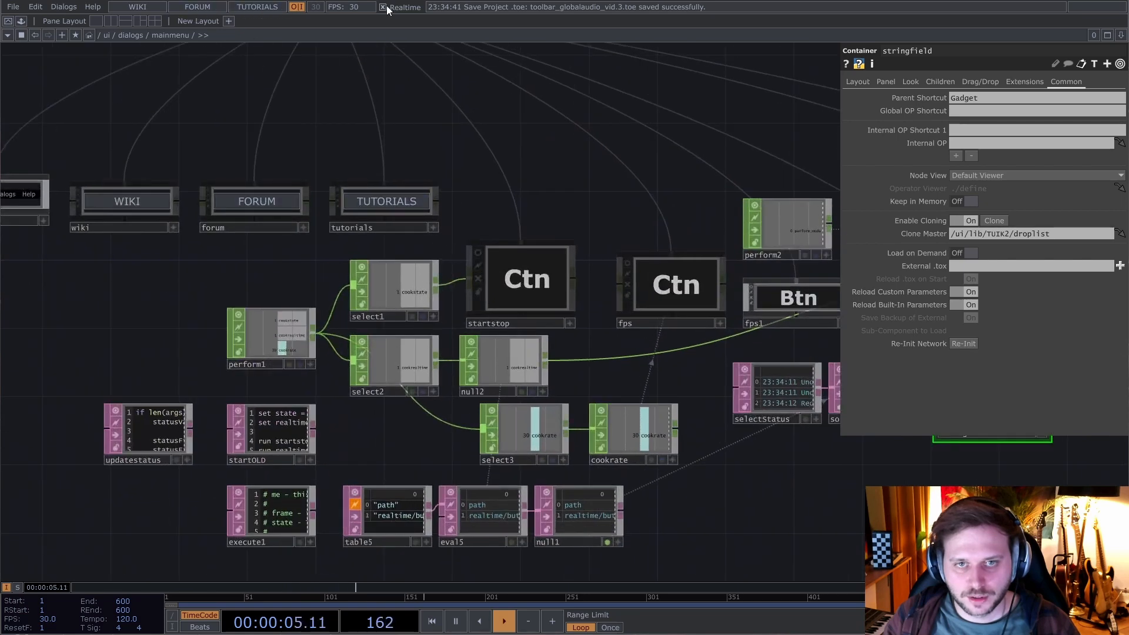
{"action": "left_click_drag", "start_coordinate": [335, 108], "coordinate": [473, 194]}
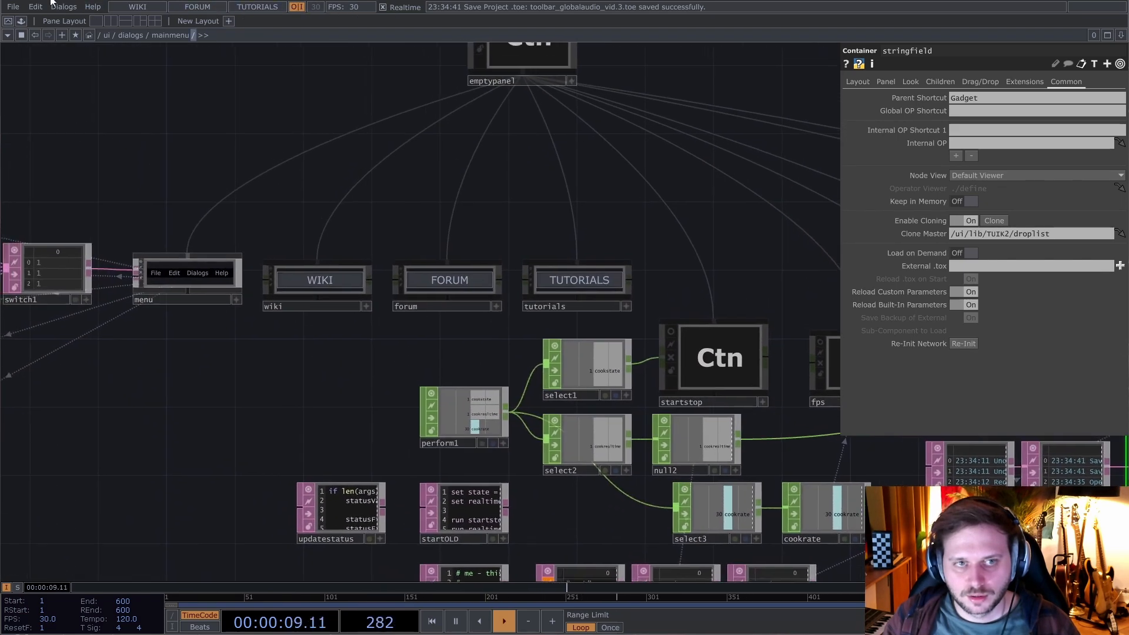
{"action": "scroll", "coordinate": [461, 195], "scroll_direction": "down", "scroll_amount": 2}
{"action": "scroll", "coordinate": [458, 198], "scroll_direction": "down", "scroll_amount": 5}
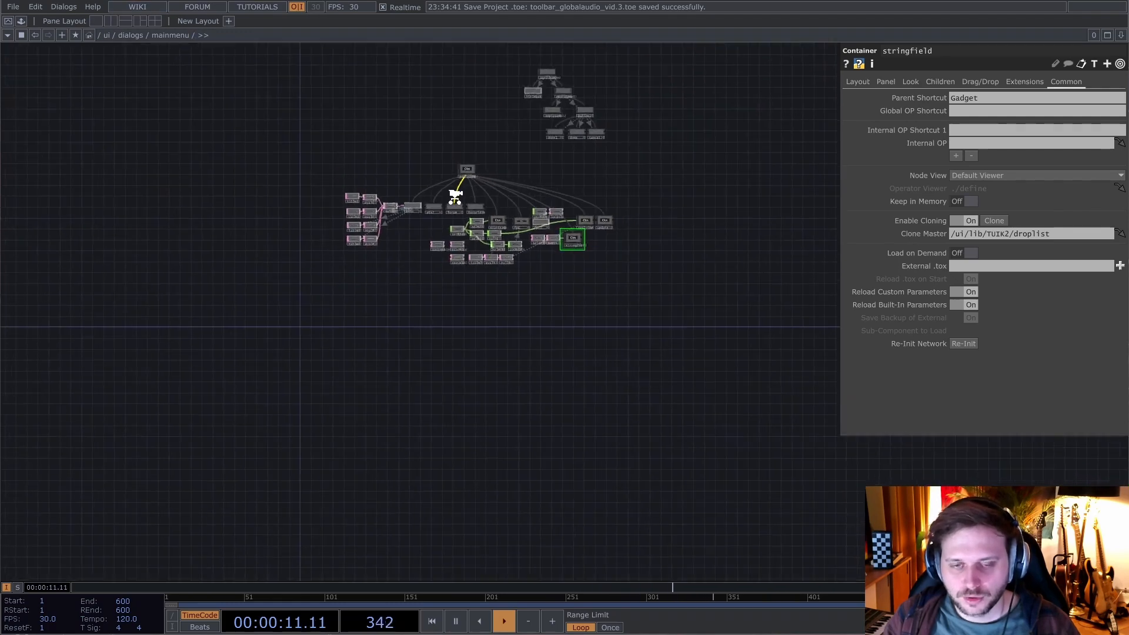
{"action": "scroll", "coordinate": [591, 174], "scroll_direction": "down", "scroll_amount": 3}
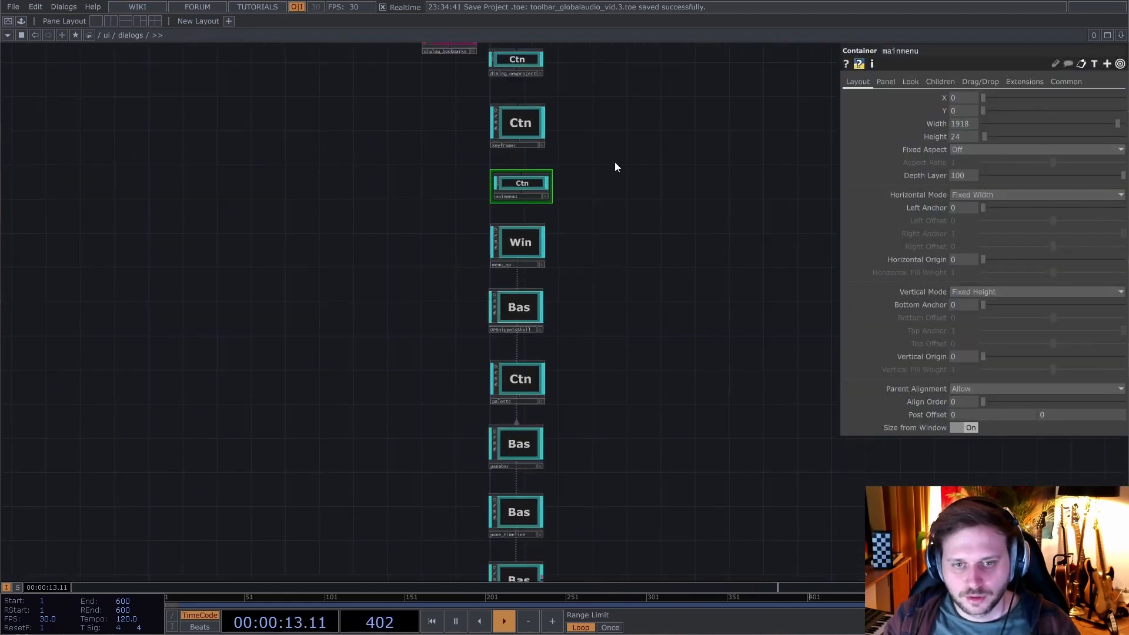
- Enter the bookmark_bar container in the dialogs network
{"action": "left_click_drag", "start_coordinate": [559, 68], "coordinate": [552, 136]}
{"action": "left_click_drag", "start_coordinate": [597, 212], "coordinate": [567, 385]}
{"action": "scroll", "coordinate": [567, 385], "scroll_direction": "up", "scroll_amount": 4}
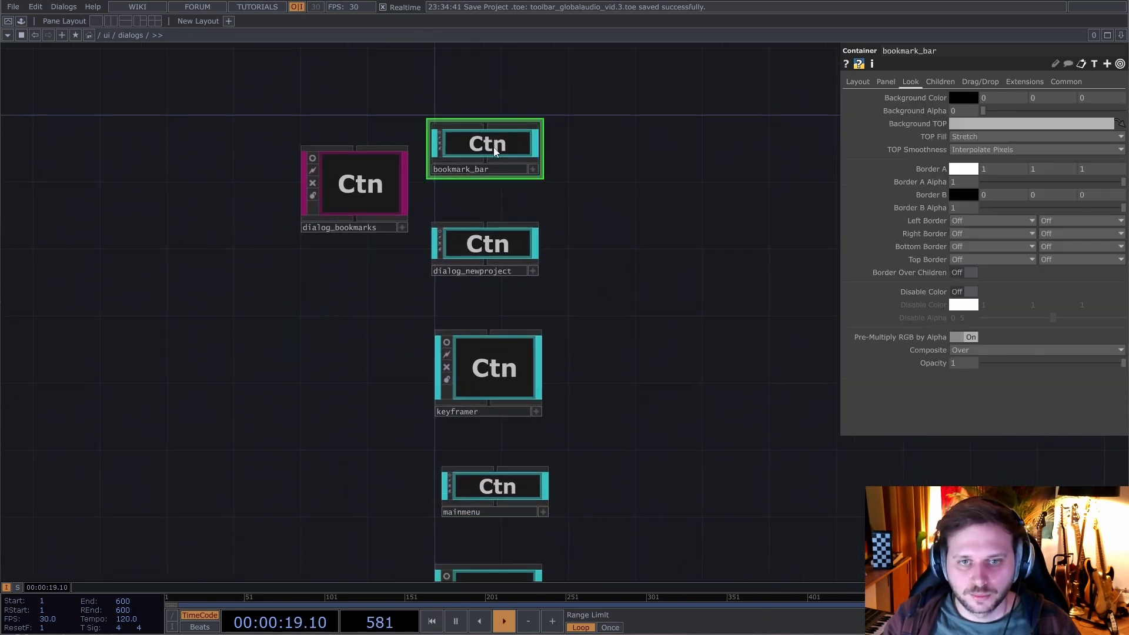
{"action": "double_click", "coordinate": [494, 152]}
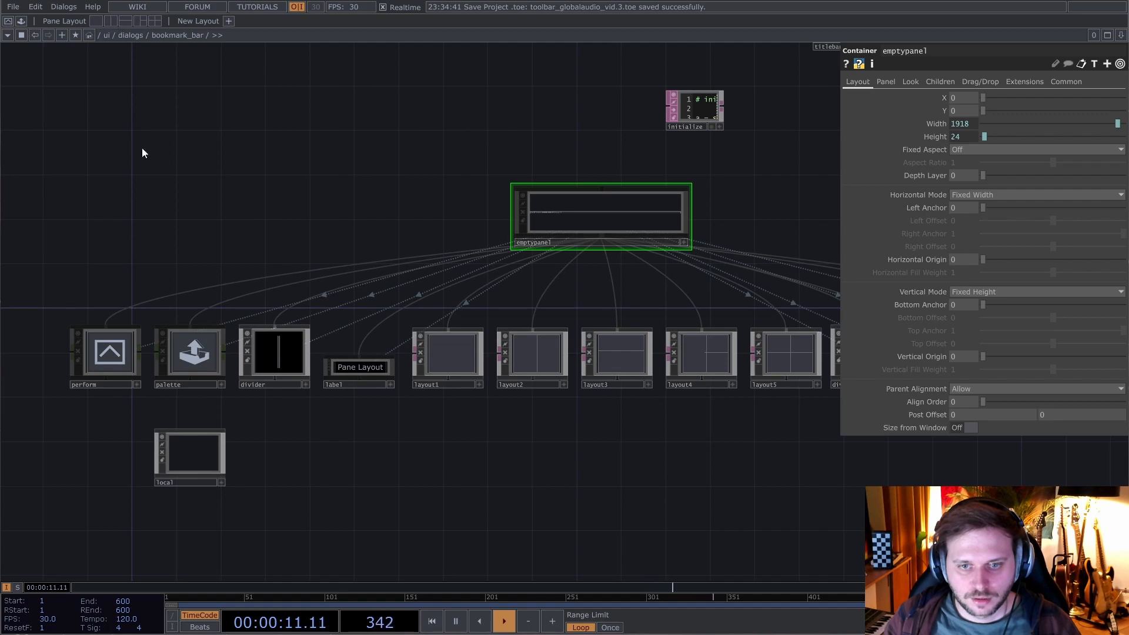
{"action": "left_click_drag", "start_coordinate": [240, 192], "coordinate": [83, 226]}
{"action": "scroll", "coordinate": [194, 212], "scroll_direction": "down", "scroll_amount": 3}
{"action": "left_click_drag", "start_coordinate": [182, 176], "coordinate": [265, 168]}
{"action": "scroll", "coordinate": [414, 296], "scroll_direction": "up", "scroll_amount": 1}
{"action": "scroll", "coordinate": [414, 296], "scroll_direction": "up", "scroll_amount": 3}
{"action": "left_click_drag", "start_coordinate": [362, 360], "coordinate": [366, 408]}
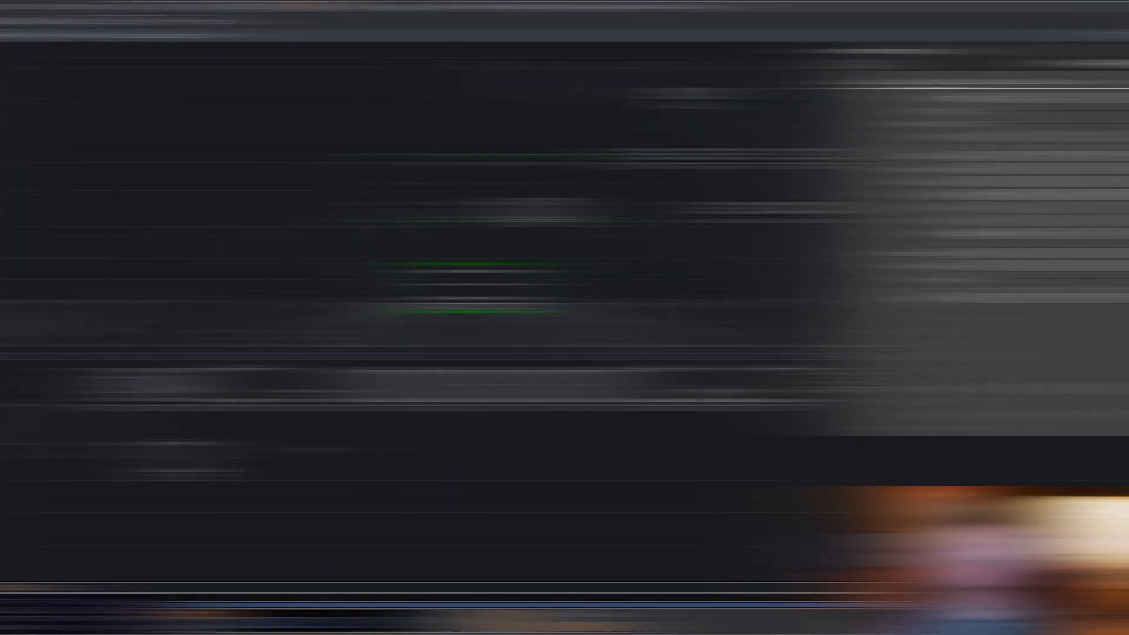
- Duplicate the divider container and place the copy in the empty space below it, beside the local component
{"action": "left_click", "coordinate": [240, 383]}
{"action": "scroll", "coordinate": [243, 388], "scroll_direction": "up", "scroll_amount": 5}
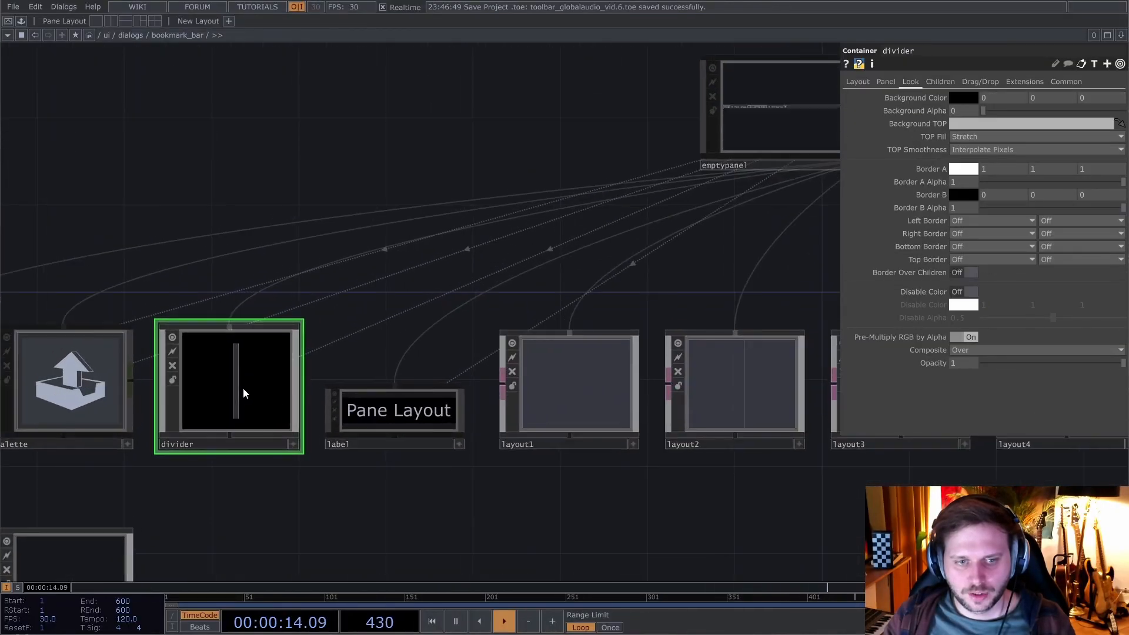
{"action": "scroll", "coordinate": [244, 388], "scroll_direction": "down", "scroll_amount": 2}
{"action": "left_click_drag", "start_coordinate": [250, 453], "coordinate": [285, 376]}
{"action": "key", "text": "ctrl+v"}
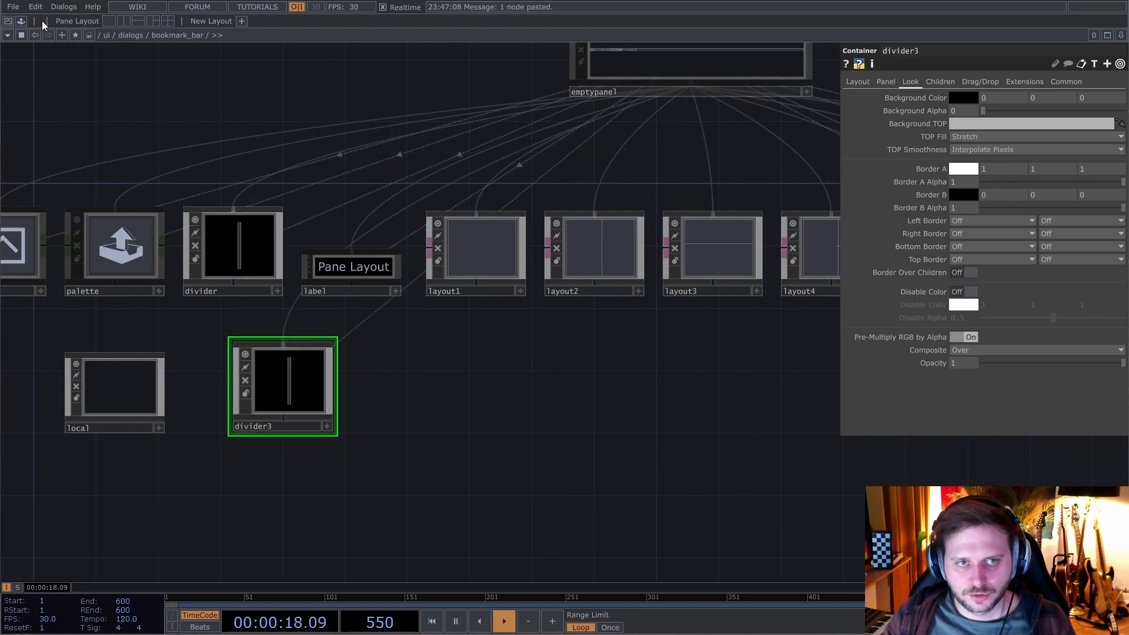
{"action": "left_click_drag", "start_coordinate": [575, 347], "coordinate": [456, 353]}
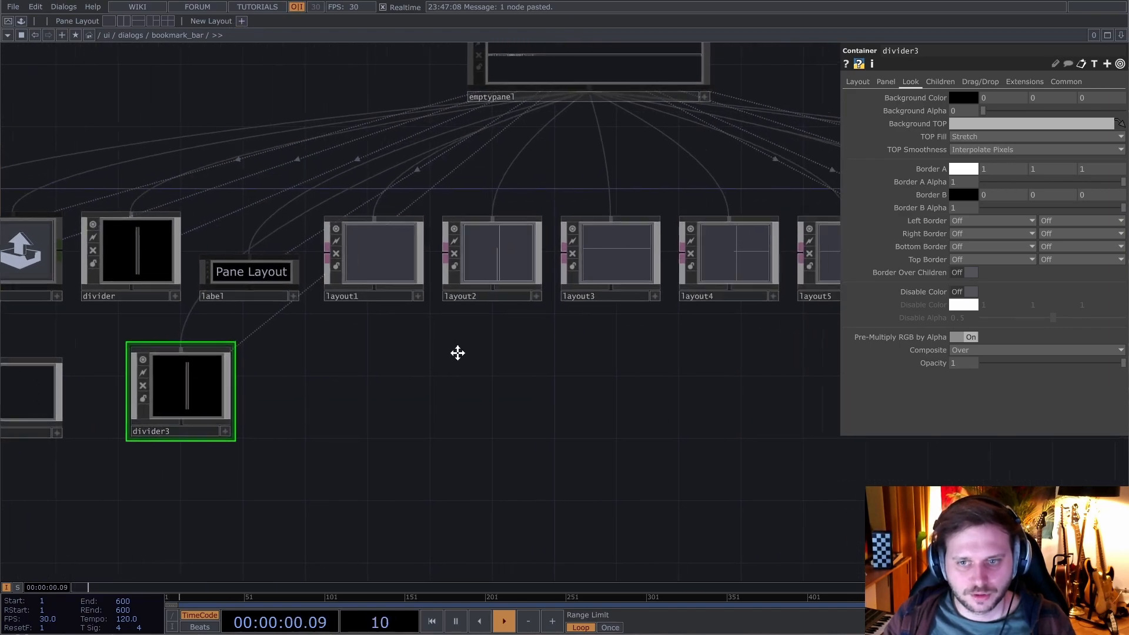
- Check the align order of the New Layout buttonsymbol and set divider3's align order to 12
{"action": "scroll", "coordinate": [458, 351], "scroll_direction": "down", "scroll_amount": 6}
{"action": "scroll", "coordinate": [675, 300], "scroll_direction": "up", "scroll_amount": 5}
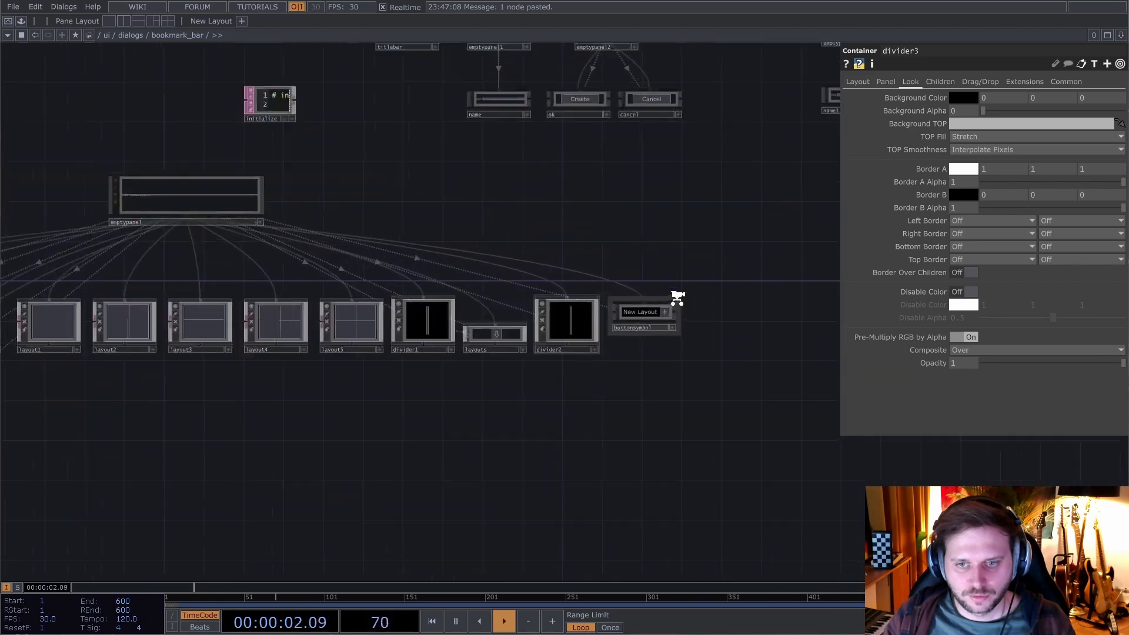
{"action": "left_click", "coordinate": [633, 317]}
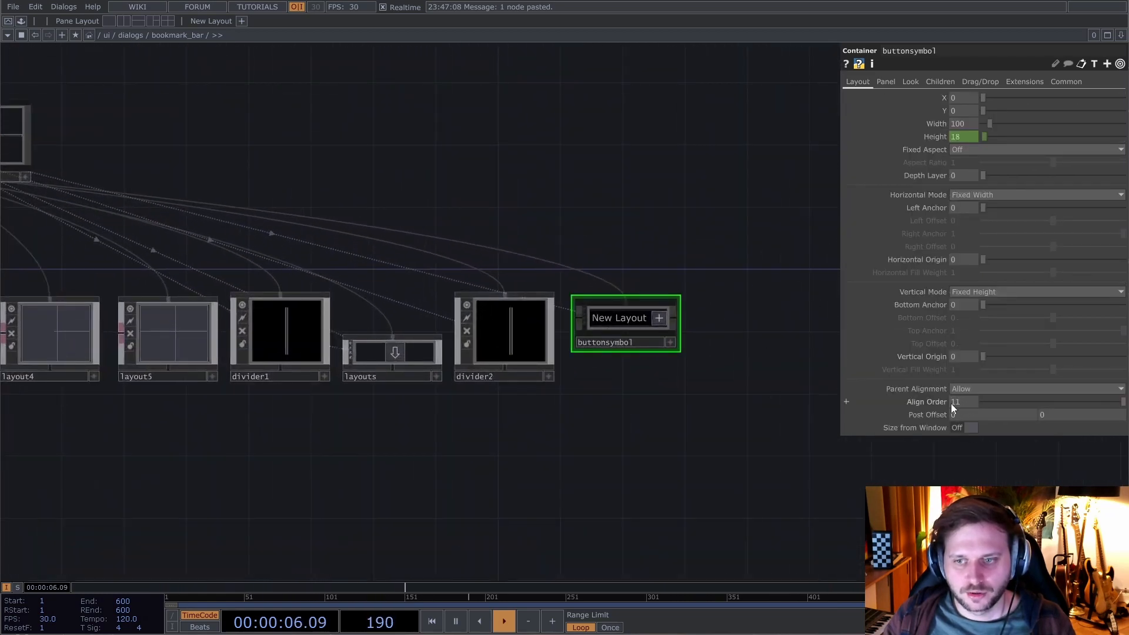
{"action": "scroll", "coordinate": [632, 412], "scroll_direction": "down", "scroll_amount": 6}
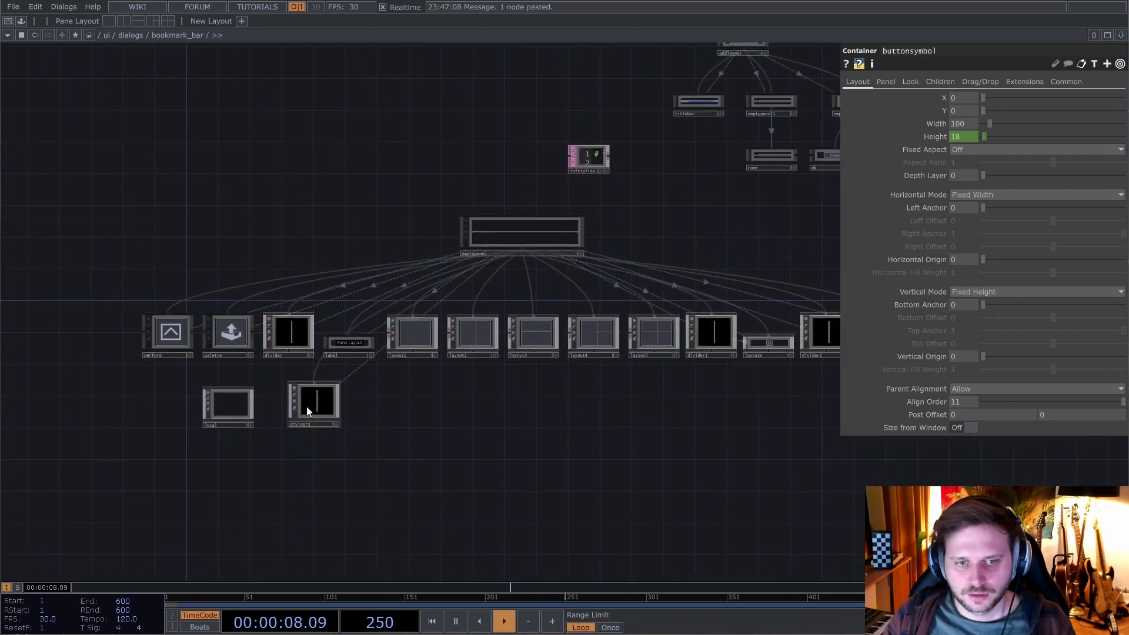
{"action": "left_click", "coordinate": [306, 400]}
{"action": "left_click", "coordinate": [885, 81]}
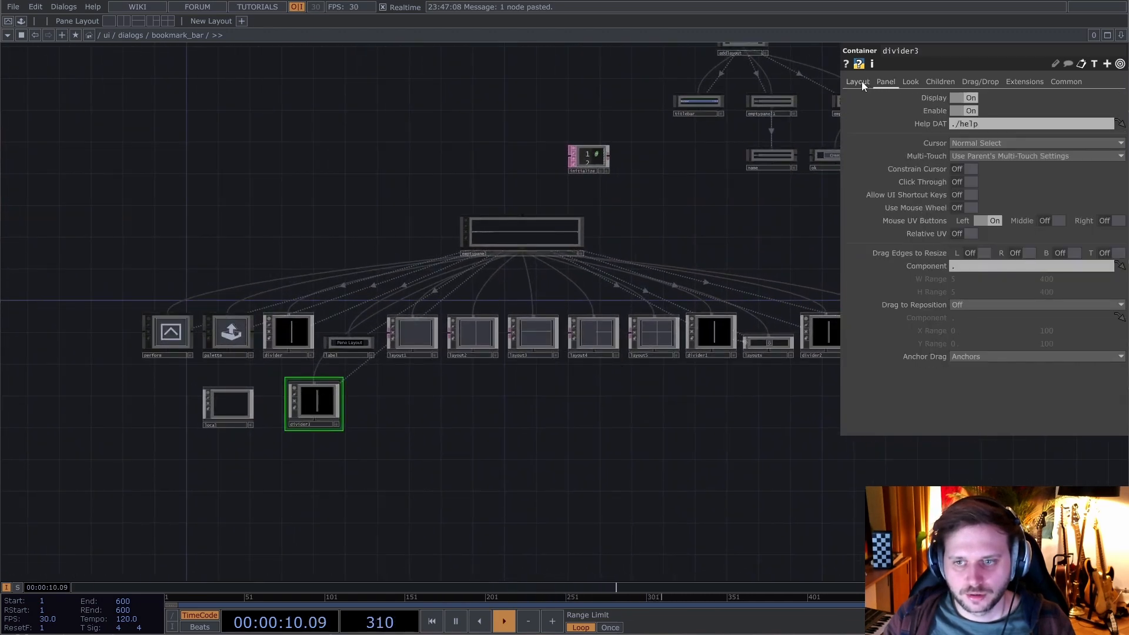
{"action": "left_click", "coordinate": [860, 81]}
{"action": "scroll", "coordinate": [303, 411], "scroll_direction": "up", "scroll_amount": 3}
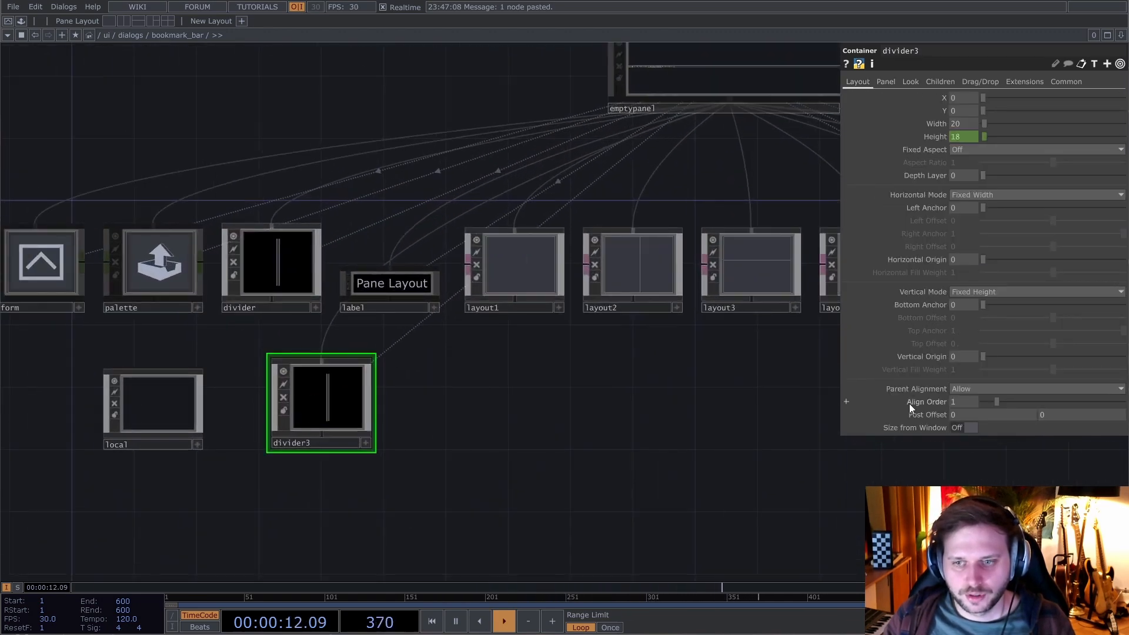
{"action": "type", "text": "12"}
{"action": "key", "text": "Return"}
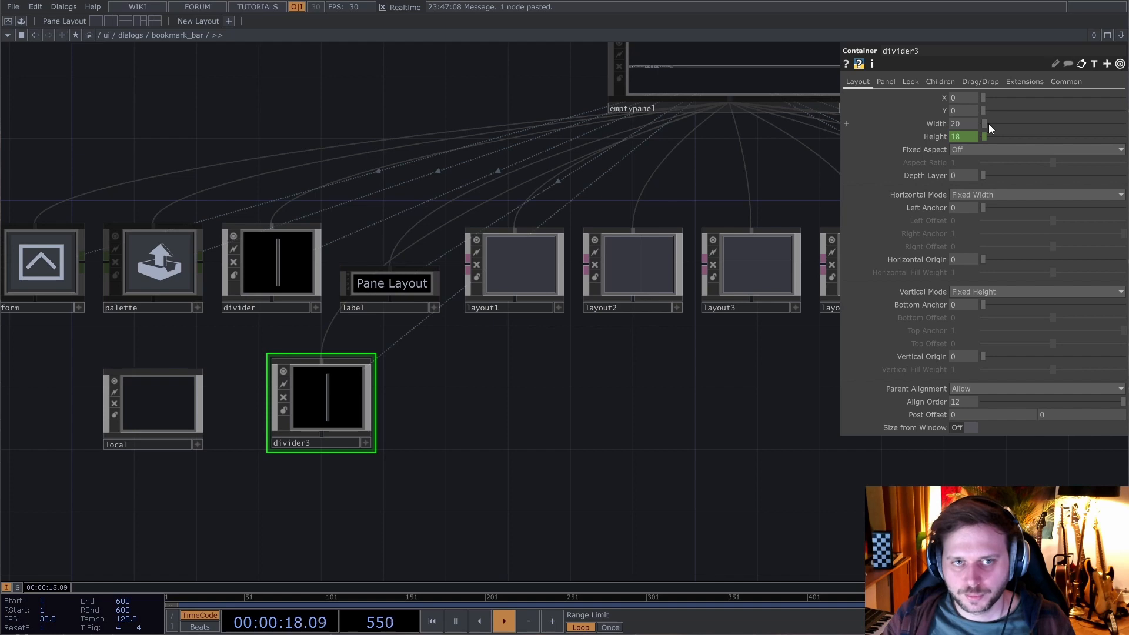
- Widen the divider3 container to a width of 80
{"action": "left_click_drag", "start_coordinate": [988, 124], "coordinate": [992, 124]}
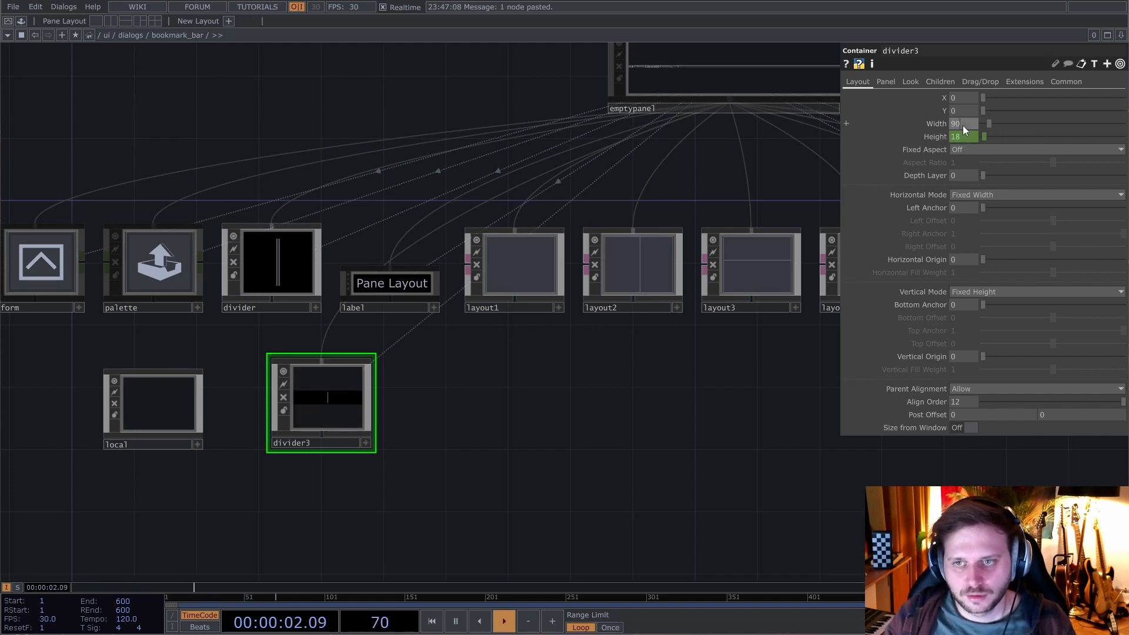
{"action": "left_click_drag", "start_coordinate": [576, 468], "coordinate": [495, 421]}
{"action": "scroll", "coordinate": [495, 421], "scroll_direction": "down", "scroll_amount": 3}
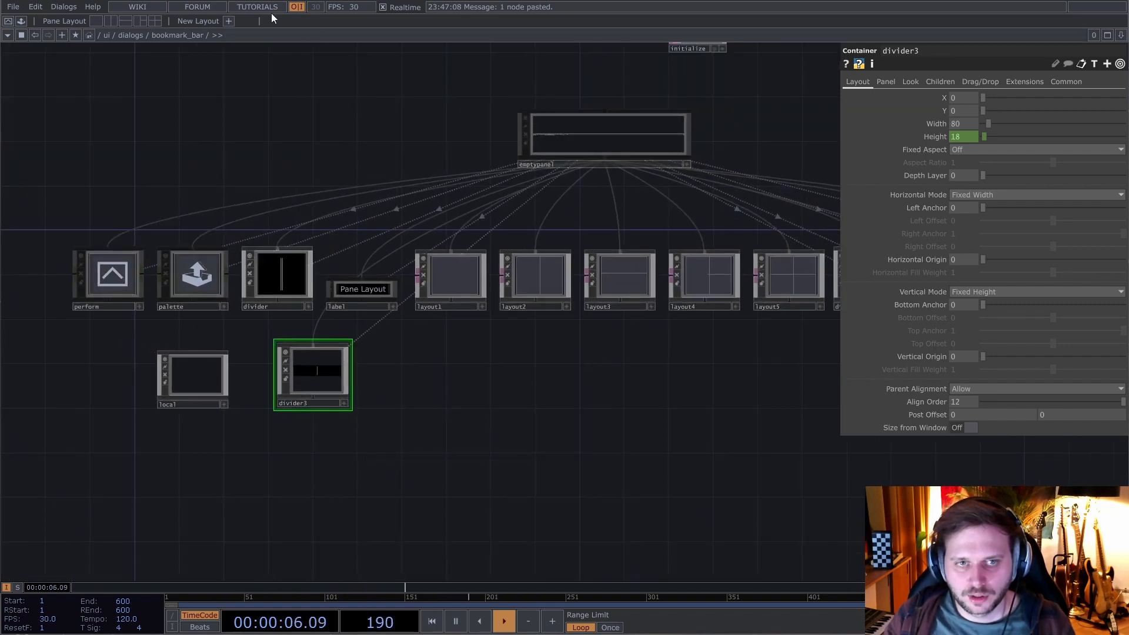
- Add a Button component beside divider3, below layout1, and connect it as a child of emptypanel
{"action": "key", "text": "Tab"}
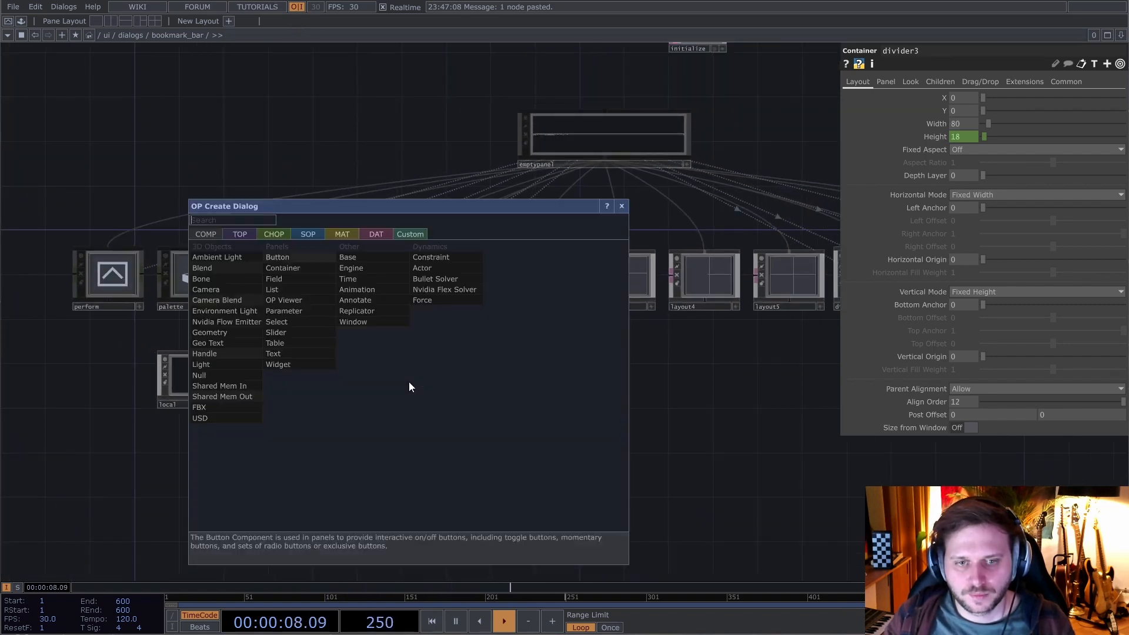
{"action": "type", "text": "b"}
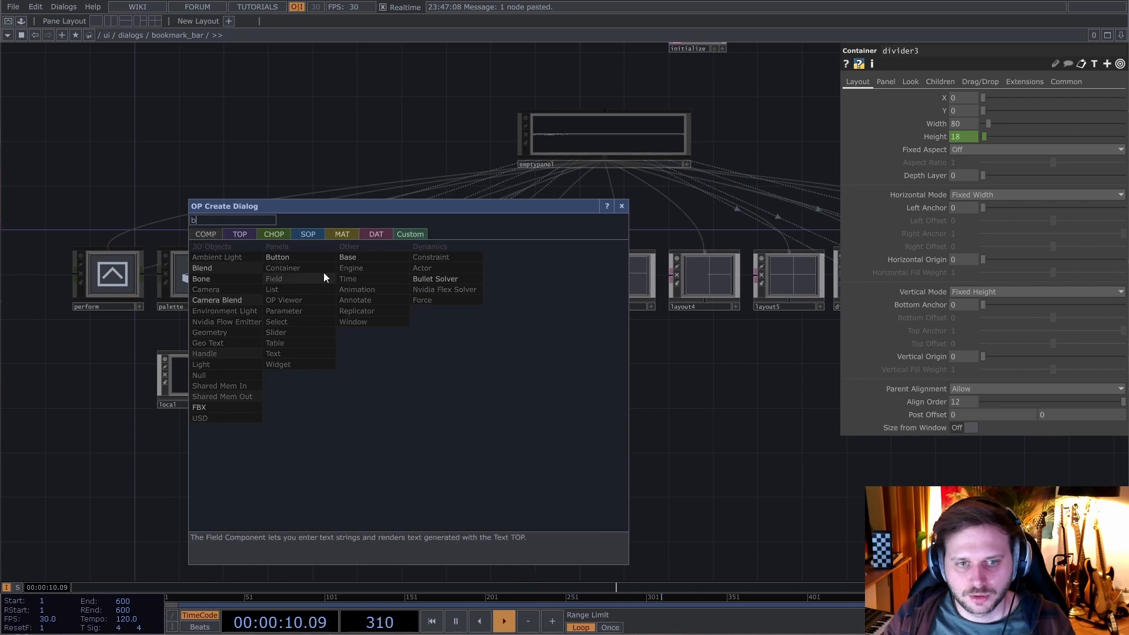
{"action": "left_click", "coordinate": [314, 259]}
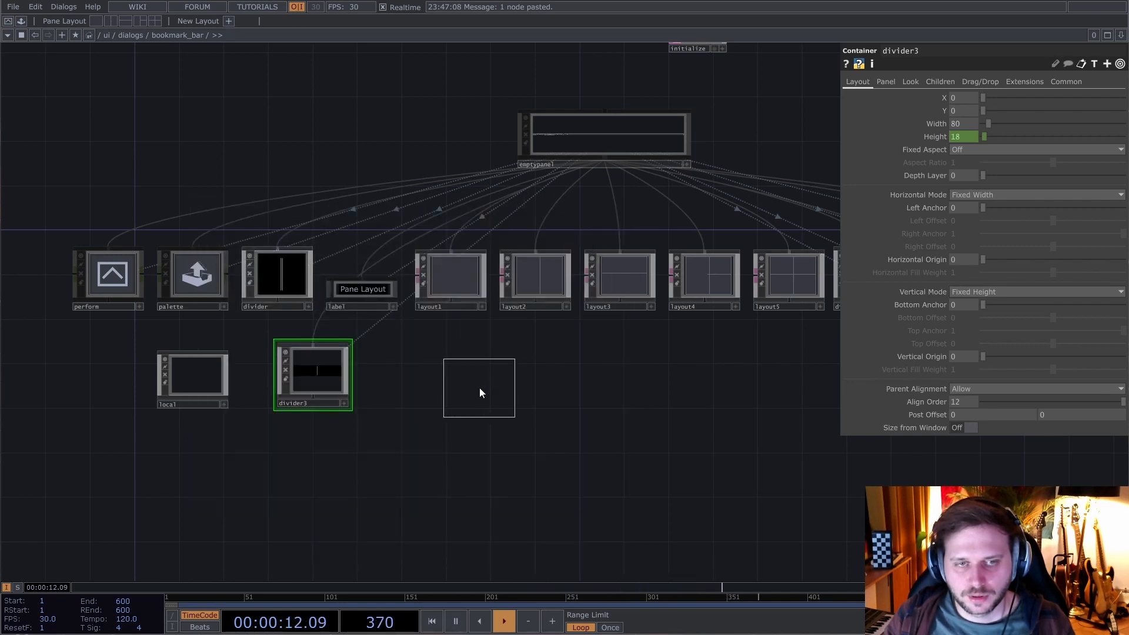
{"action": "left_click", "coordinate": [479, 387]}
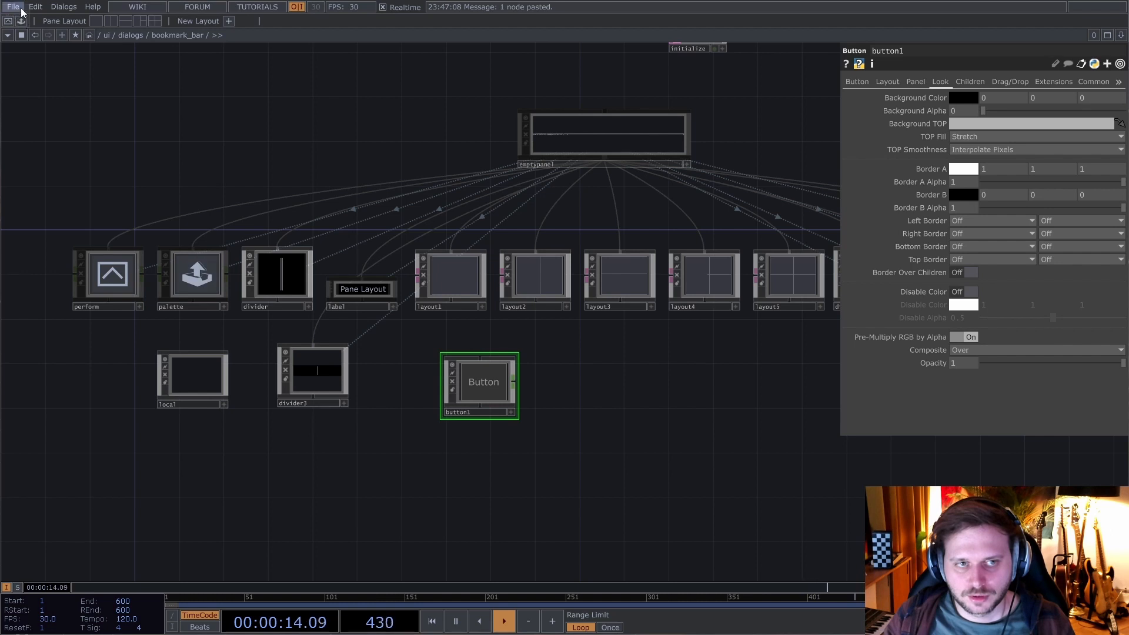
{"action": "left_click_drag", "start_coordinate": [490, 398], "coordinate": [480, 386]}
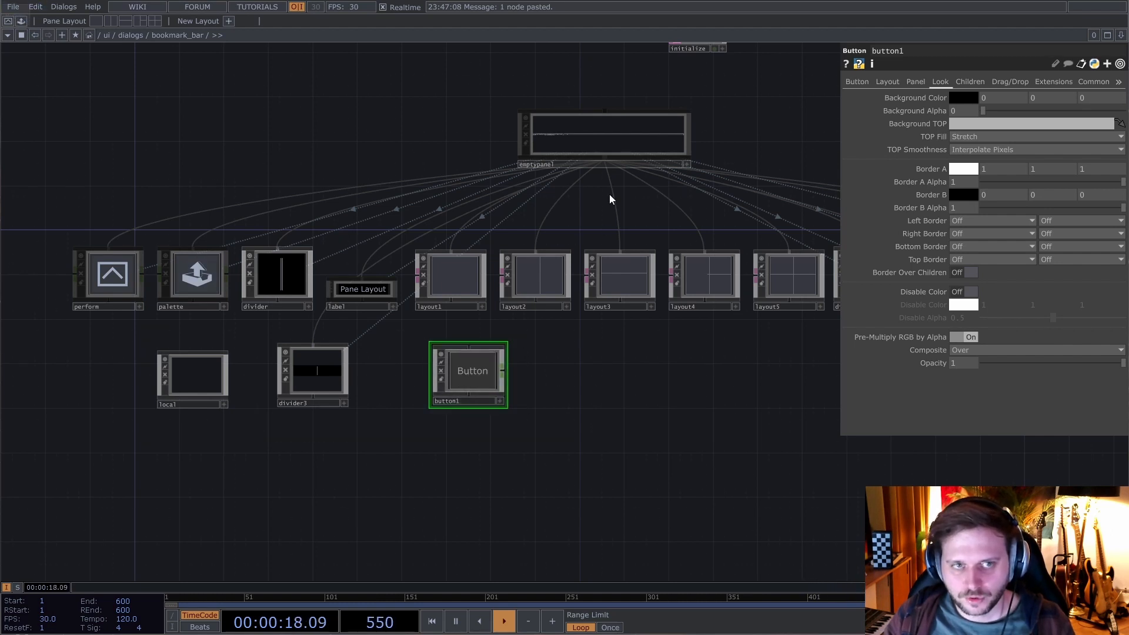
{"action": "left_click_drag", "start_coordinate": [606, 160], "coordinate": [465, 340]}
{"action": "left_click", "coordinate": [470, 344]}
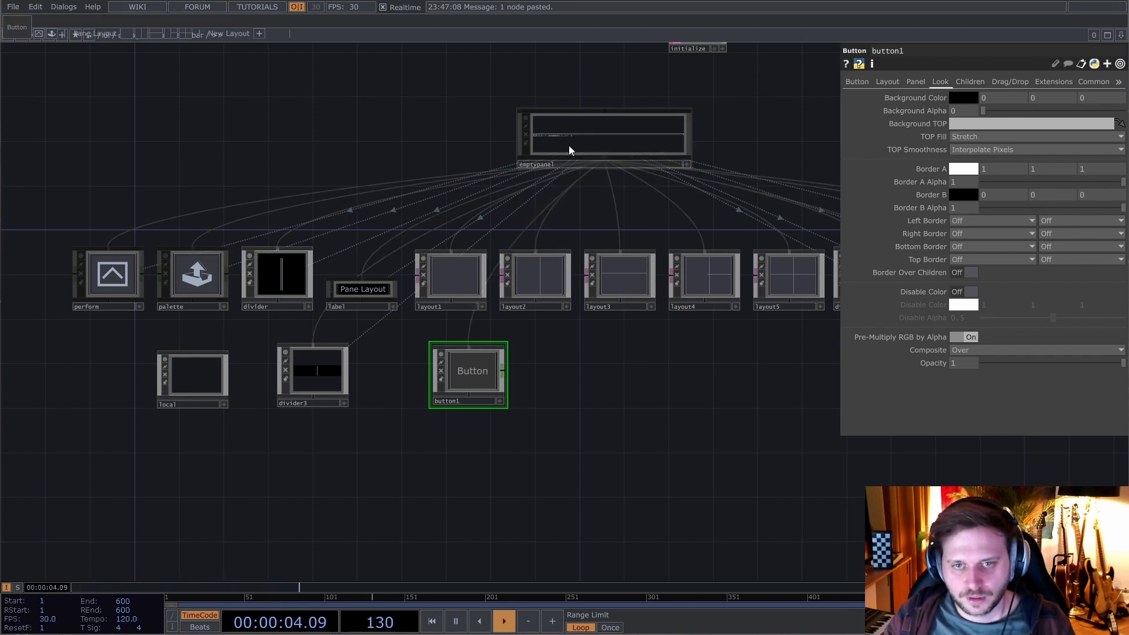
- Check the size of the layout2 and layout3 tables and set button1's height to 19
{"action": "left_click", "coordinate": [857, 82]}
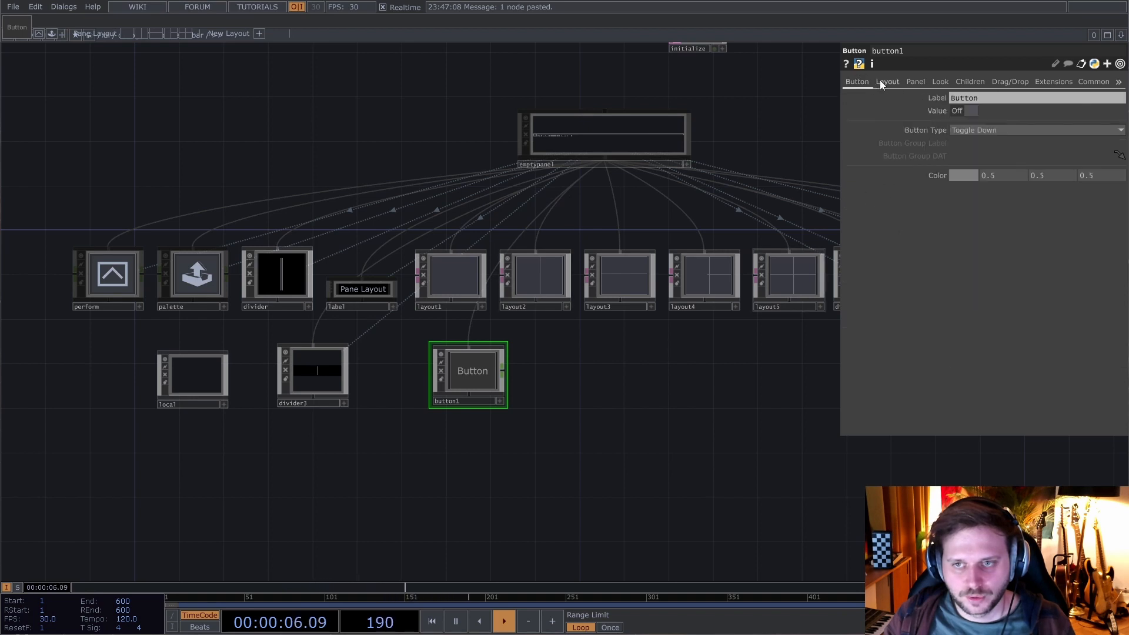
{"action": "left_click", "coordinate": [884, 81]}
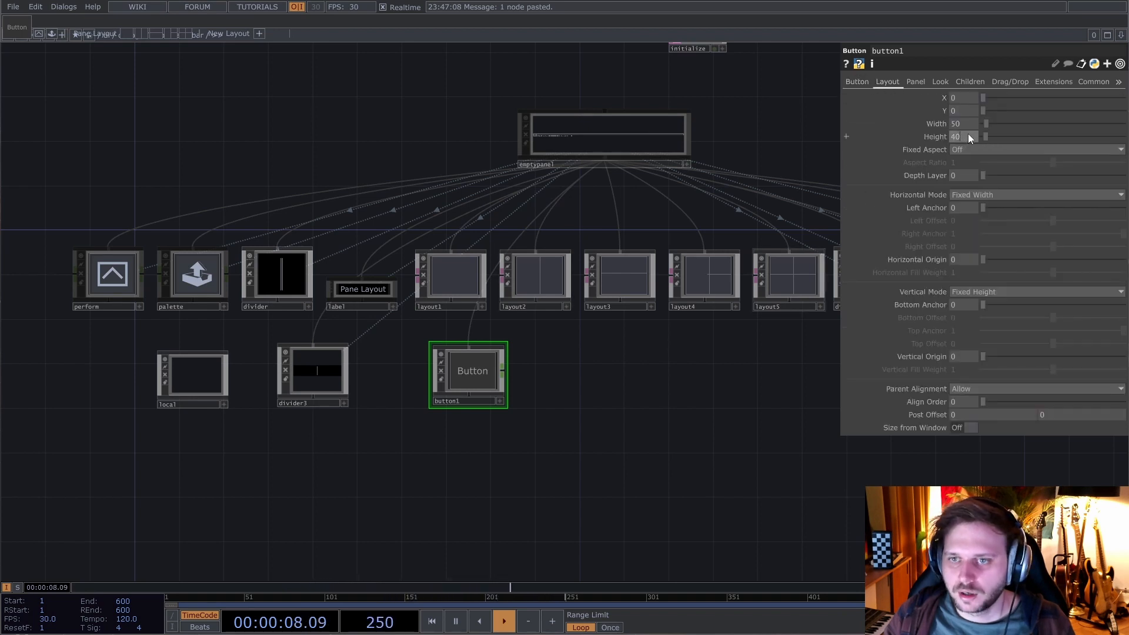
{"action": "left_click", "coordinate": [529, 289]}
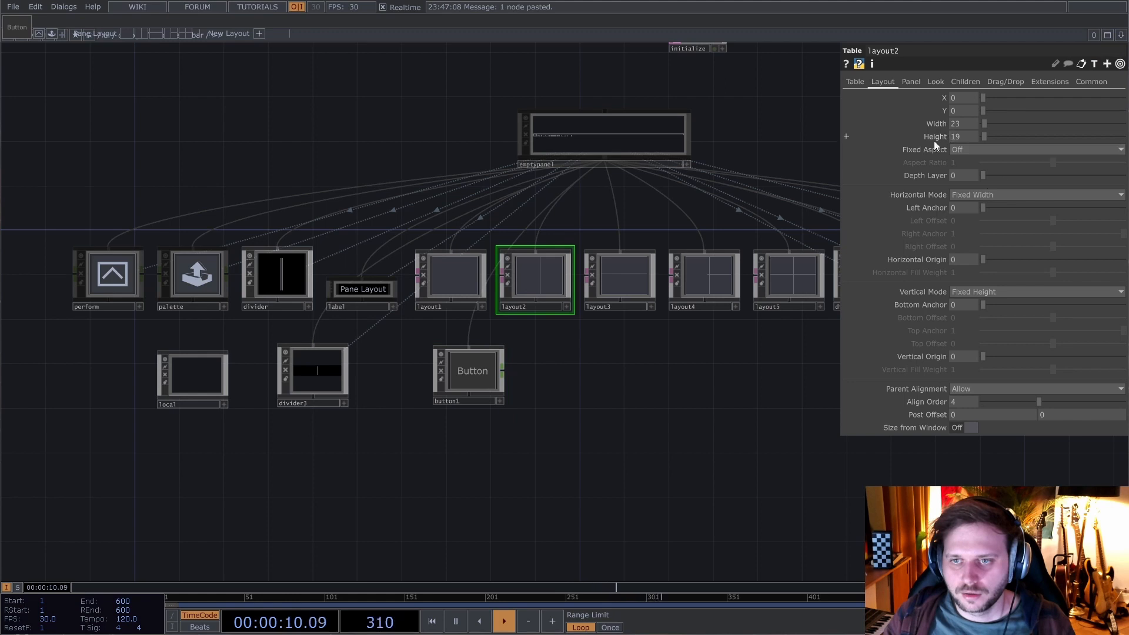
{"action": "left_click", "coordinate": [624, 283]}
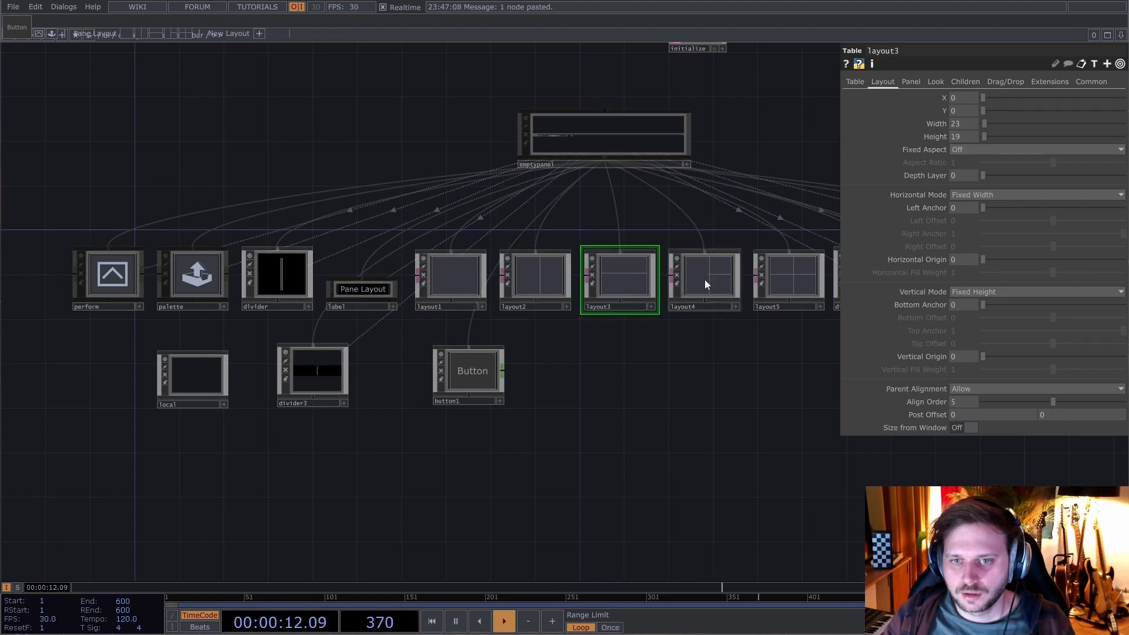
{"action": "left_click", "coordinate": [479, 374]}
{"action": "type", "text": "19"}
{"action": "key", "text": "Return"}
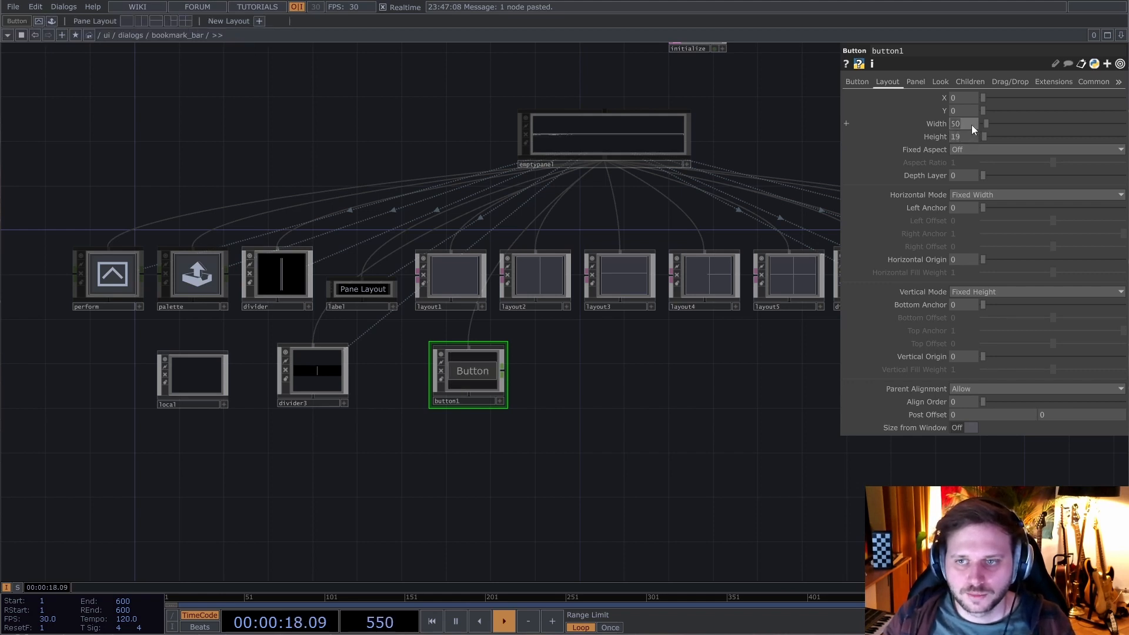
- Set button1's width to 30 and its align order to 13, checking the order against divider3
{"action": "left_click", "coordinate": [971, 125]}
{"action": "type", "text": "30"}
{"action": "key", "text": "Return"}
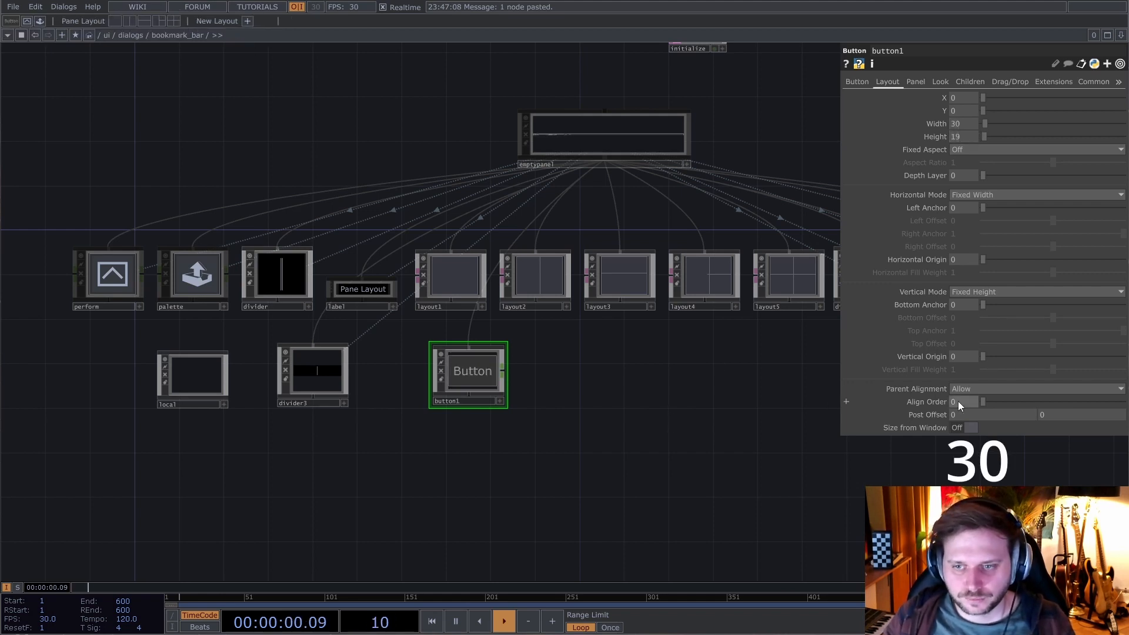
{"action": "left_click", "coordinate": [969, 403]}
{"action": "type", "text": "20"}
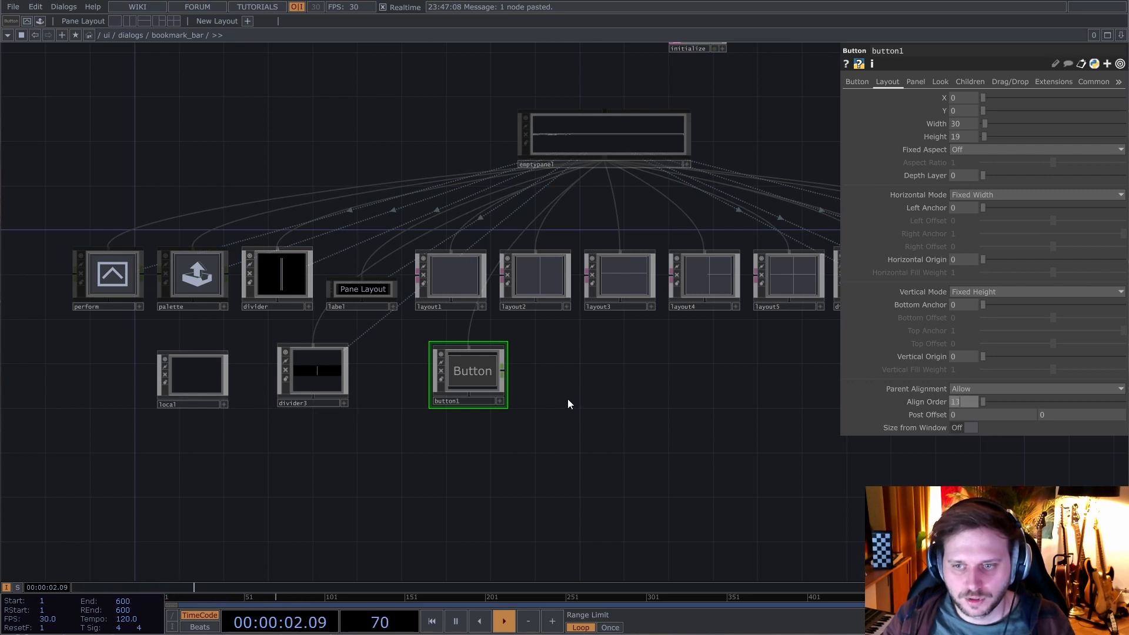
{"action": "key", "text": "Return"}
{"action": "left_click", "coordinate": [312, 367]}
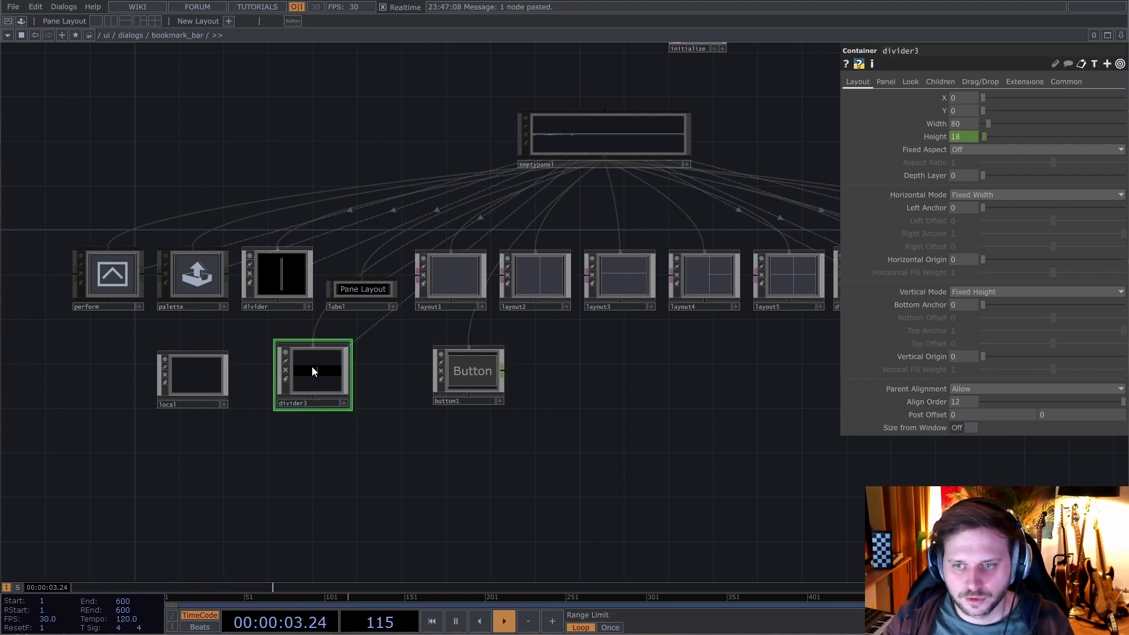
{"action": "left_click", "coordinate": [472, 373]}
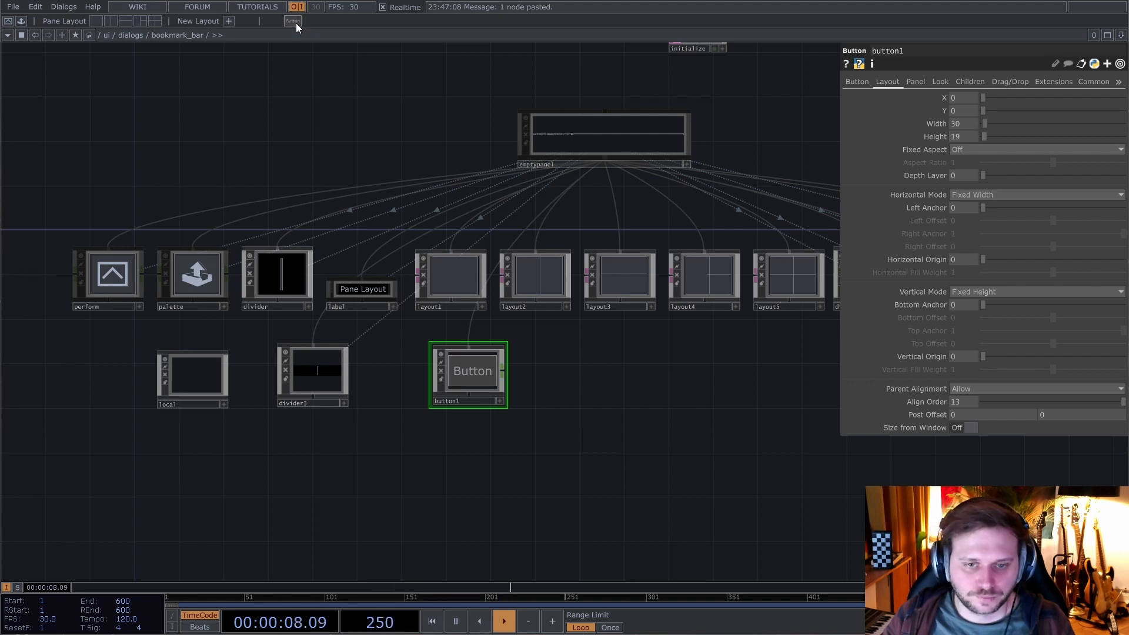
- Add the sliderHorz widget from the palette's Basic Widgets beside button1 and connect it as a child of emptypanel
{"action": "mouse_move", "coordinate": [645, 435]}
{"action": "left_mouse_down"}
{"action": "mouse_move", "coordinate": [628, 415]}
{"action": "mouse_move", "coordinate": [636, 447]}
{"action": "left_mouse_up"}
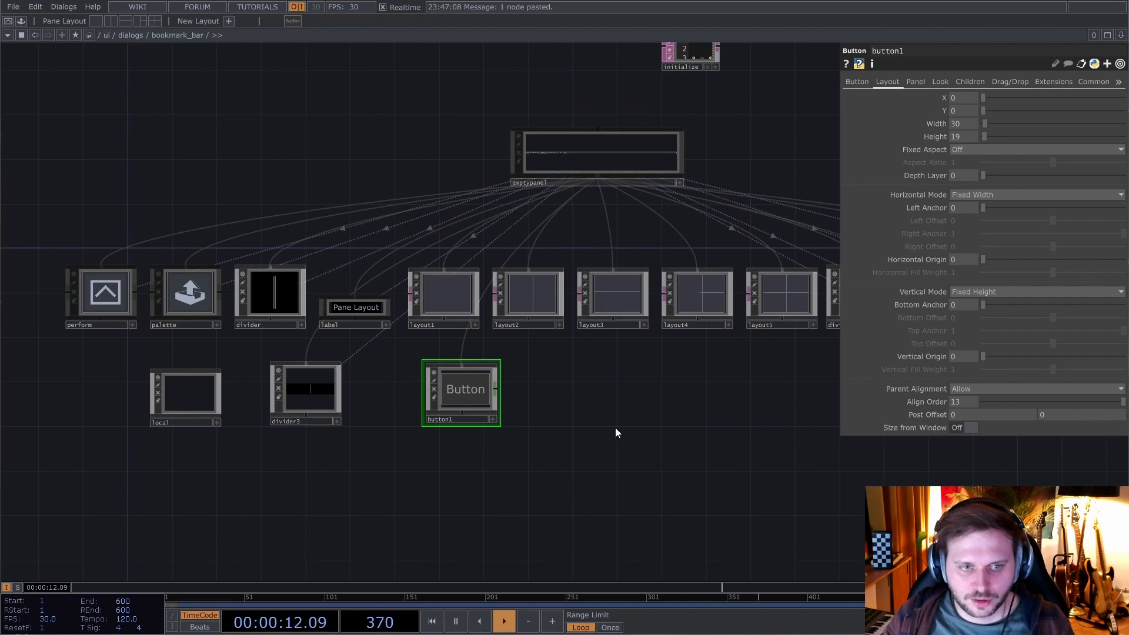
{"action": "key", "text": "alt+l"}
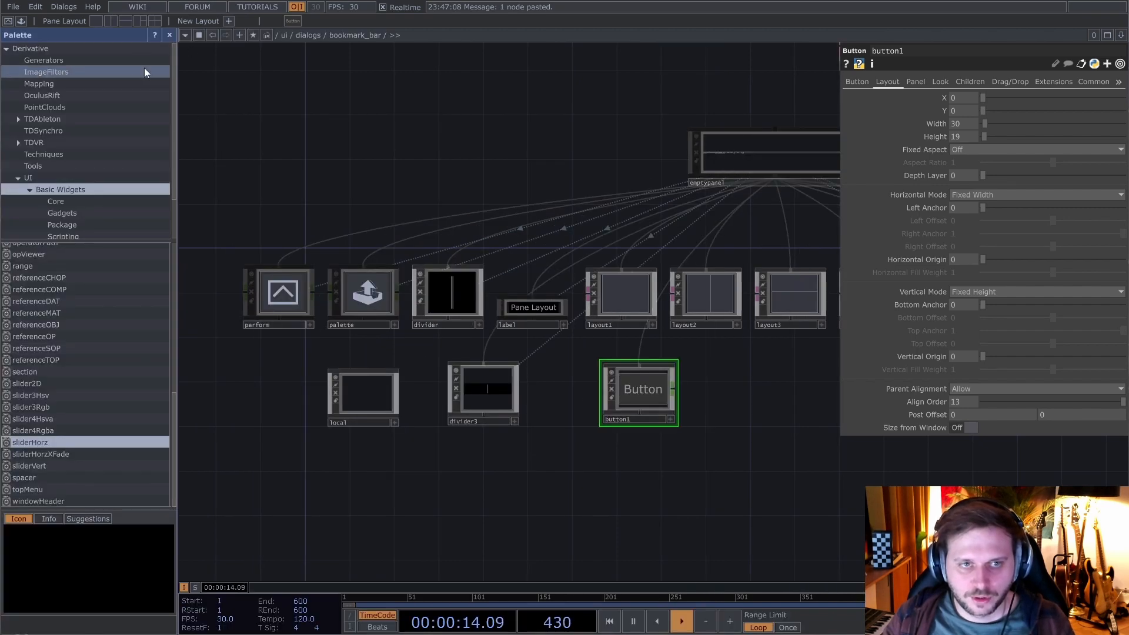
{"action": "left_click", "coordinate": [38, 178]}
{"action": "left_click", "coordinate": [58, 188]}
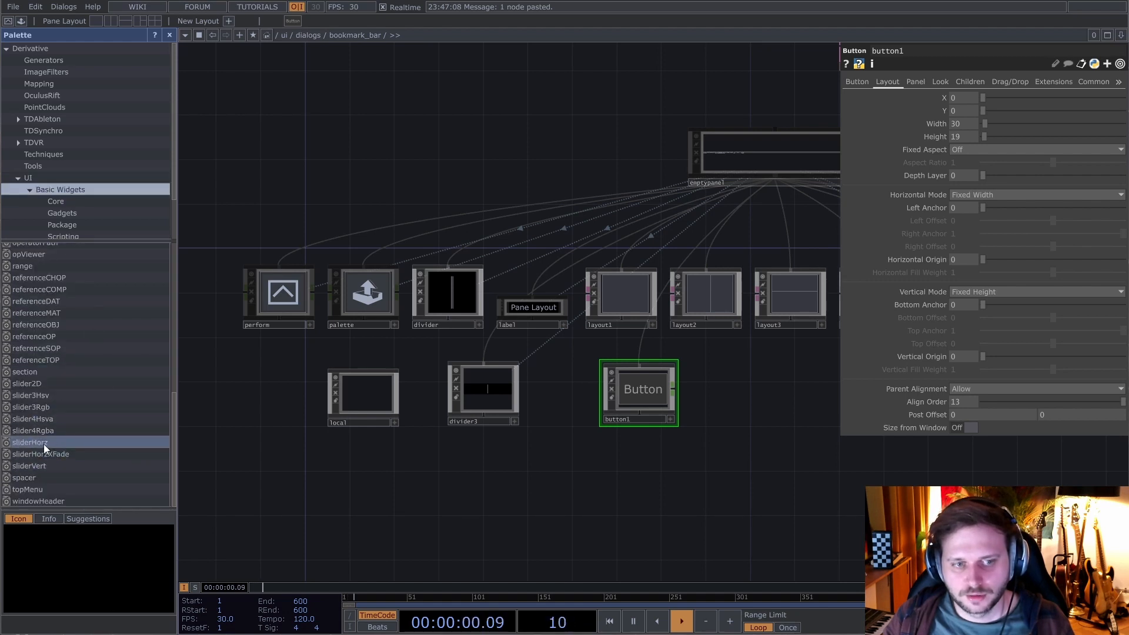
{"action": "left_click_drag", "start_coordinate": [39, 442], "coordinate": [728, 406]}
{"action": "left_click_drag", "start_coordinate": [758, 477], "coordinate": [618, 452]}
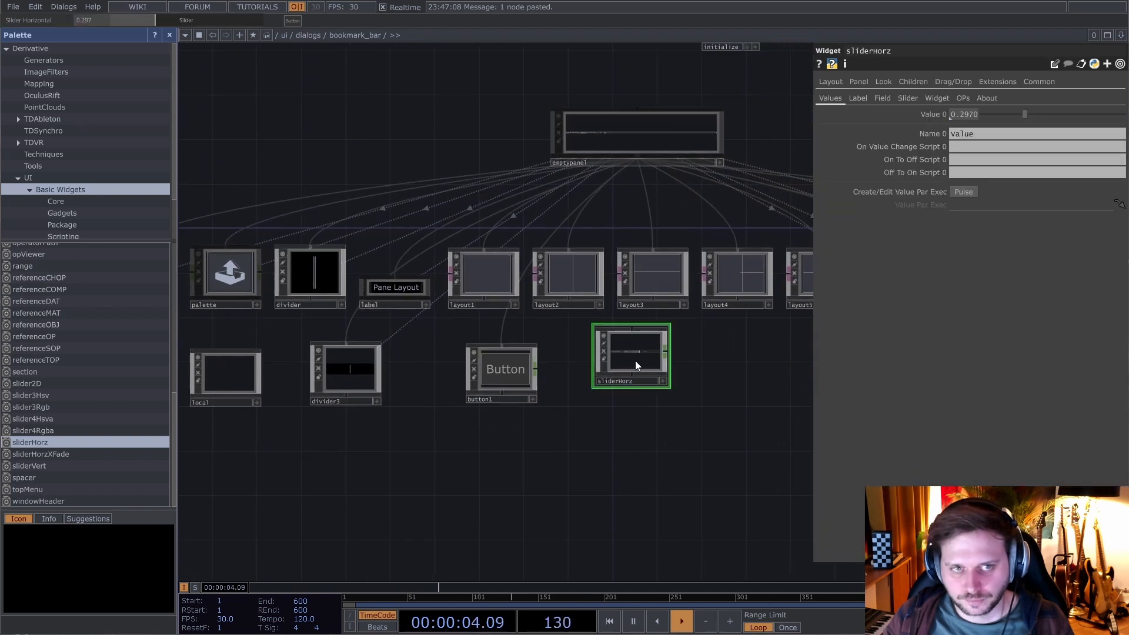
{"action": "left_click_drag", "start_coordinate": [637, 363], "coordinate": [612, 380]}
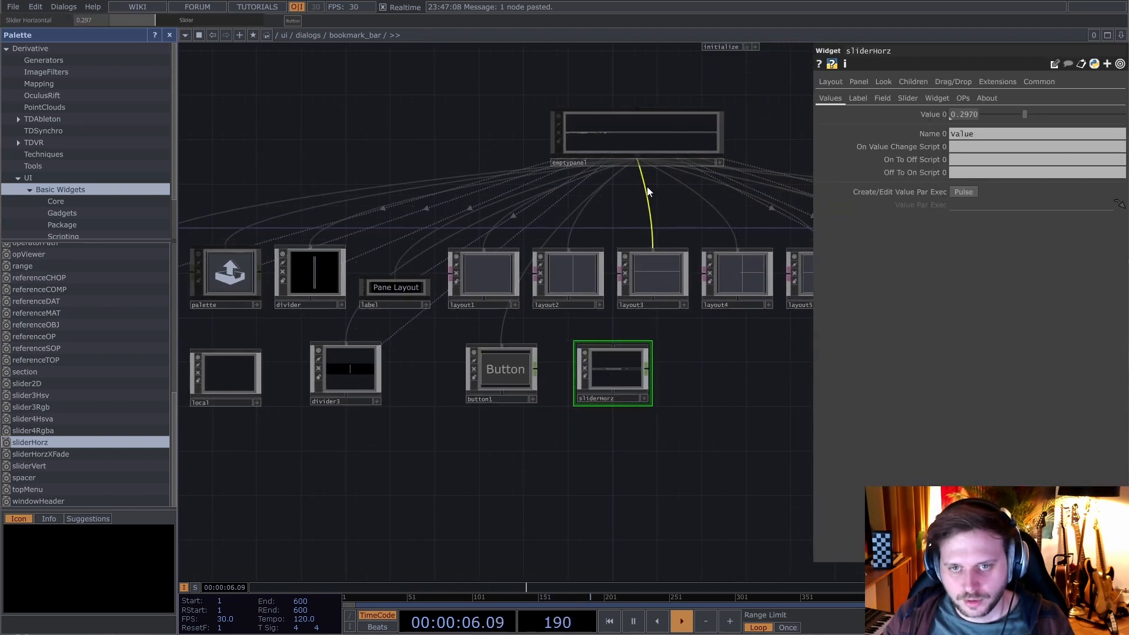
{"action": "mouse_move", "coordinate": [637, 158]}
{"action": "left_mouse_down"}
{"action": "mouse_move", "coordinate": [629, 165]}
{"action": "mouse_move", "coordinate": [634, 157]}
{"action": "left_mouse_up"}
{"action": "left_click_drag", "start_coordinate": [614, 344], "coordinate": [629, 167]}
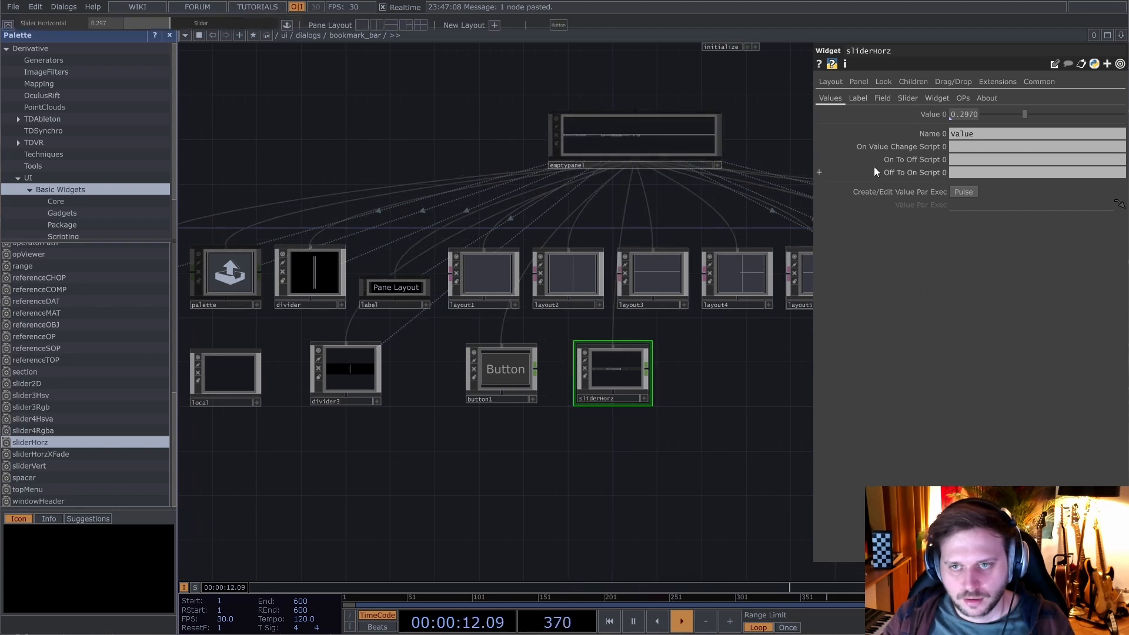
- Set the sliderHorz widget's height to 19 and its align order to 14
{"action": "left_click", "coordinate": [862, 82]}
{"action": "left_click", "coordinate": [838, 82]}
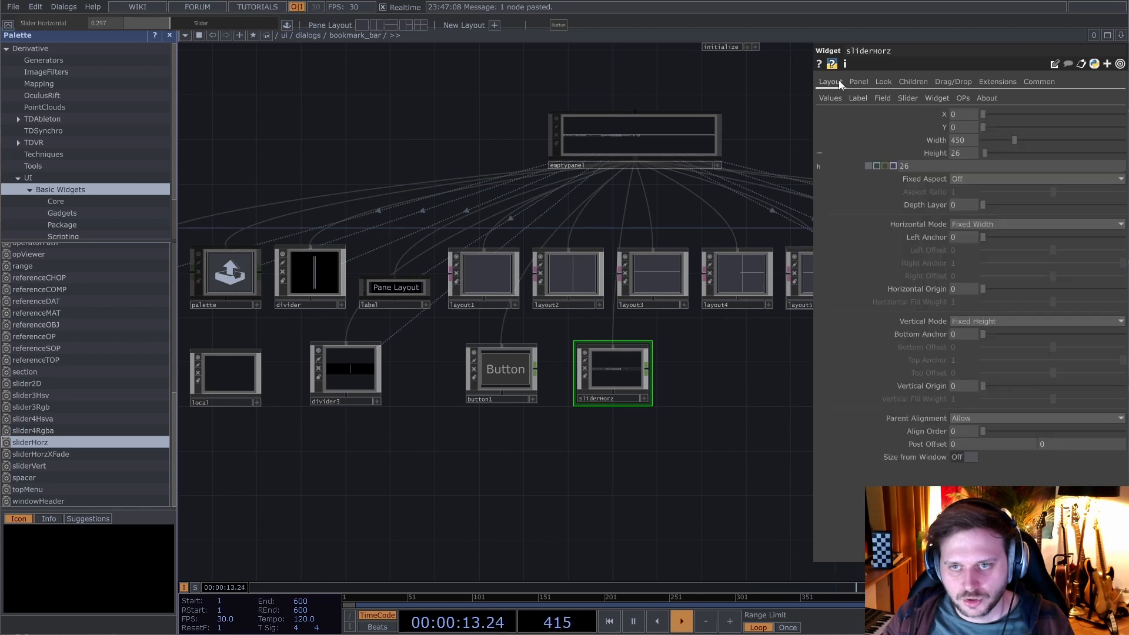
{"action": "left_click", "coordinate": [963, 153]}
{"action": "type", "text": "19"}
{"action": "key", "text": "Return"}
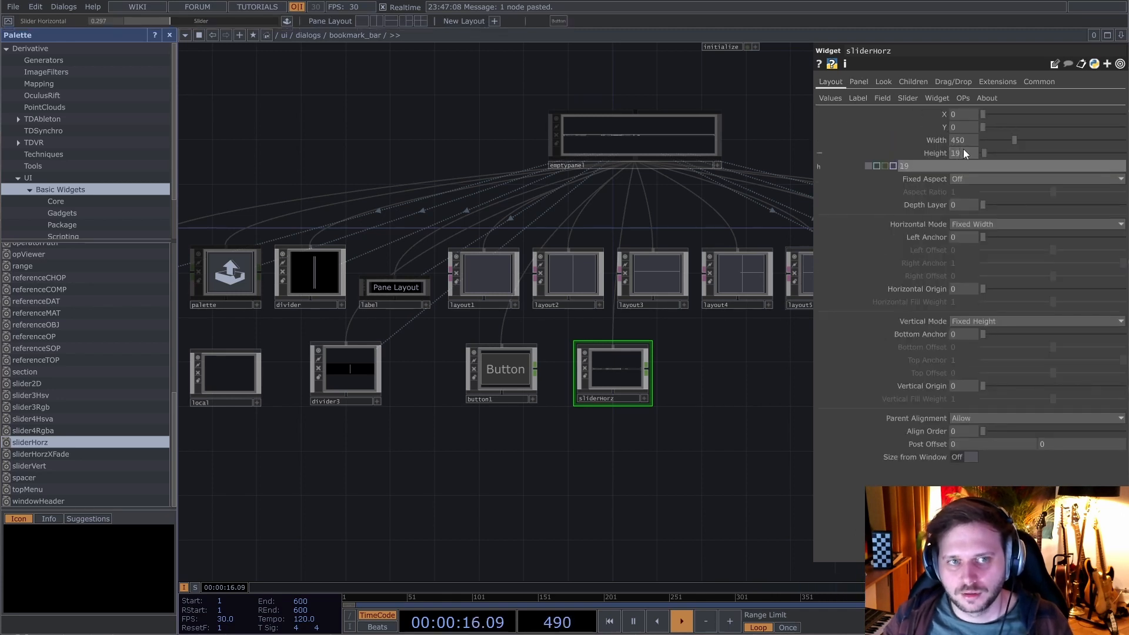
{"action": "left_click", "coordinate": [957, 431]}
{"action": "type", "text": "14"}
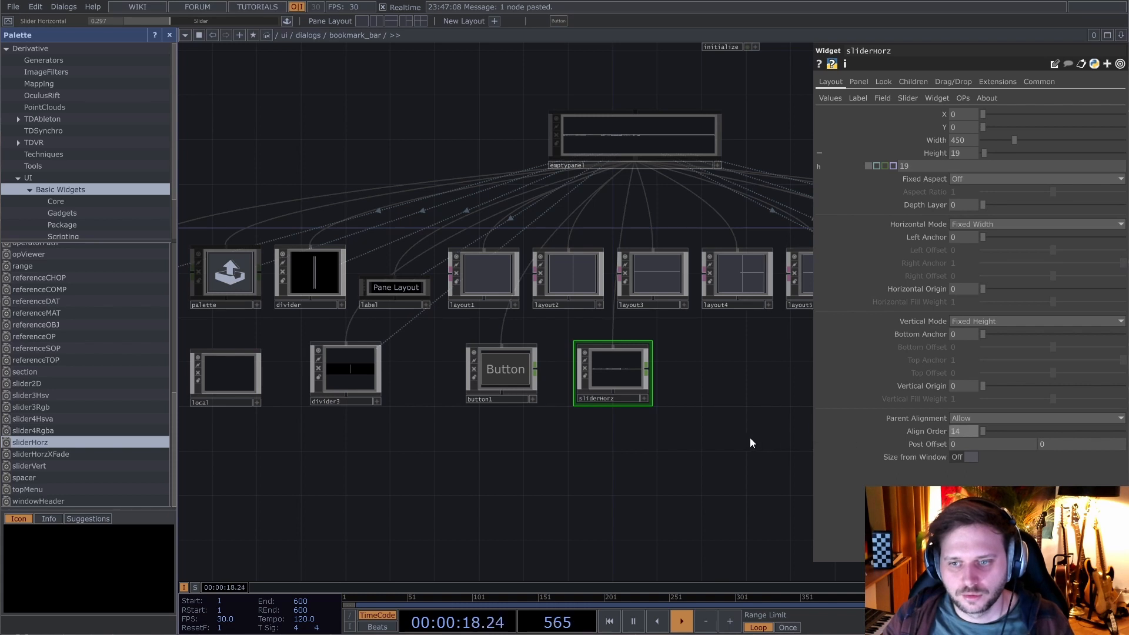
{"action": "key", "text": "Return"}
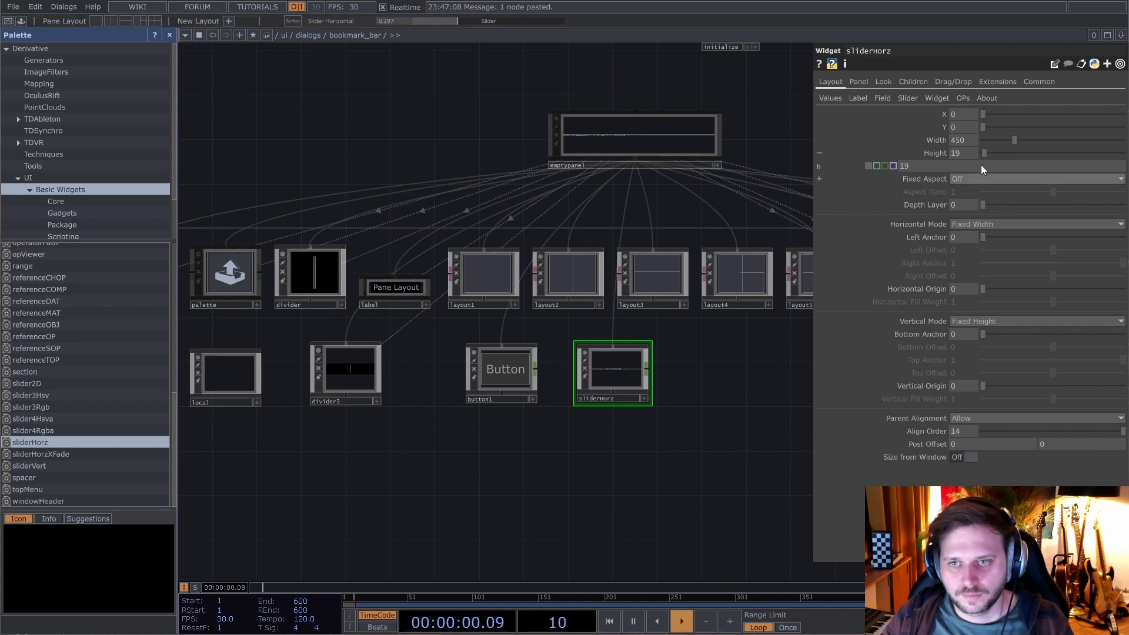
- Turn off the display of the sliderHorz widget's label
{"action": "left_click", "coordinate": [859, 99]}
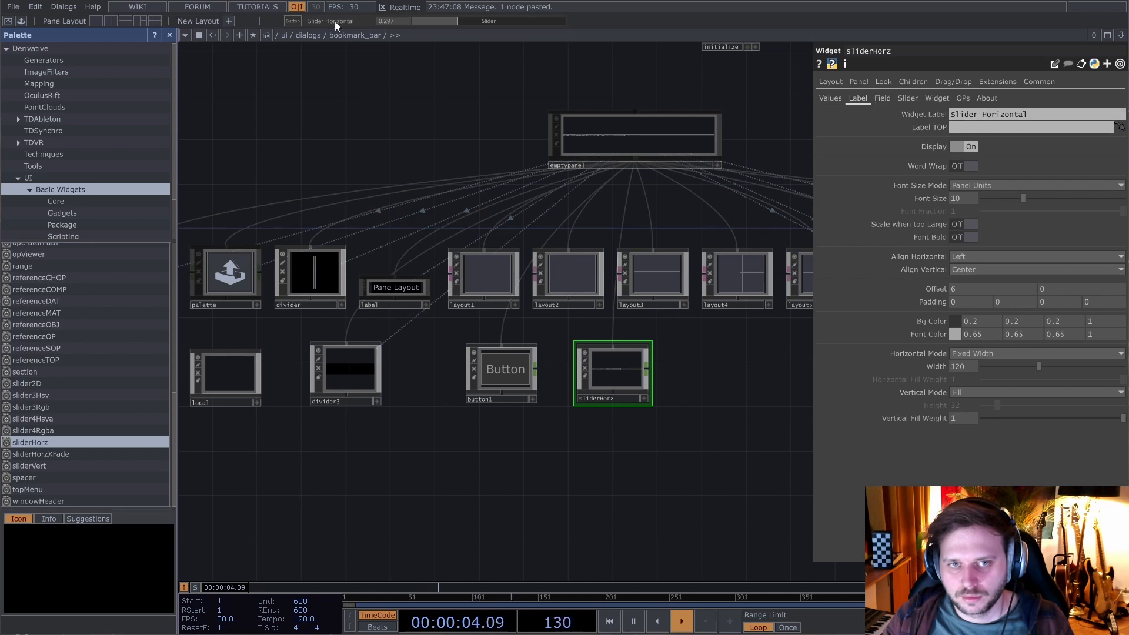
{"action": "left_click", "coordinate": [958, 146]}
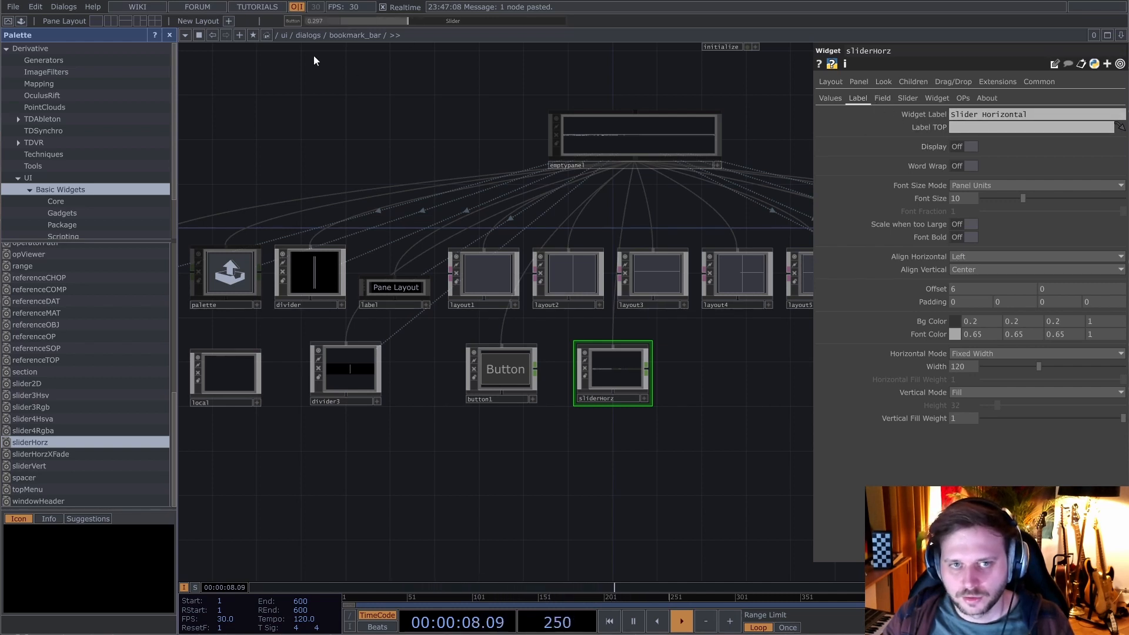
- Turn off the display of the sliderHorz widget's value field and try the slider in the toolbar
{"action": "left_click", "coordinate": [882, 98]}
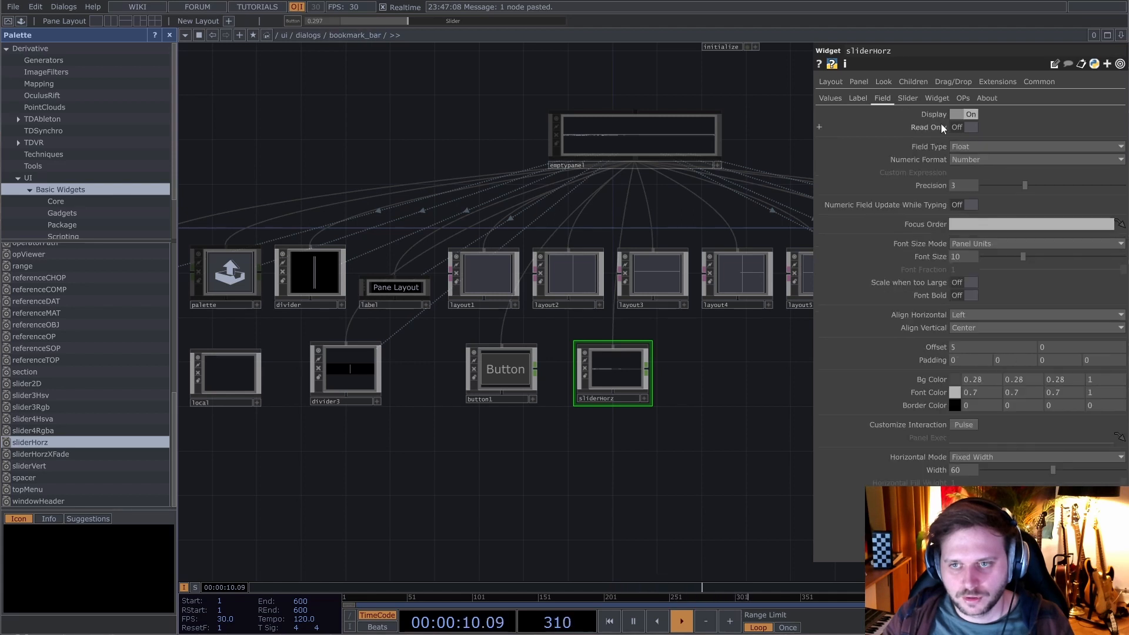
{"action": "left_click", "coordinate": [908, 99]}
{"action": "left_click_drag", "start_coordinate": [373, 23], "coordinate": [436, 21]}
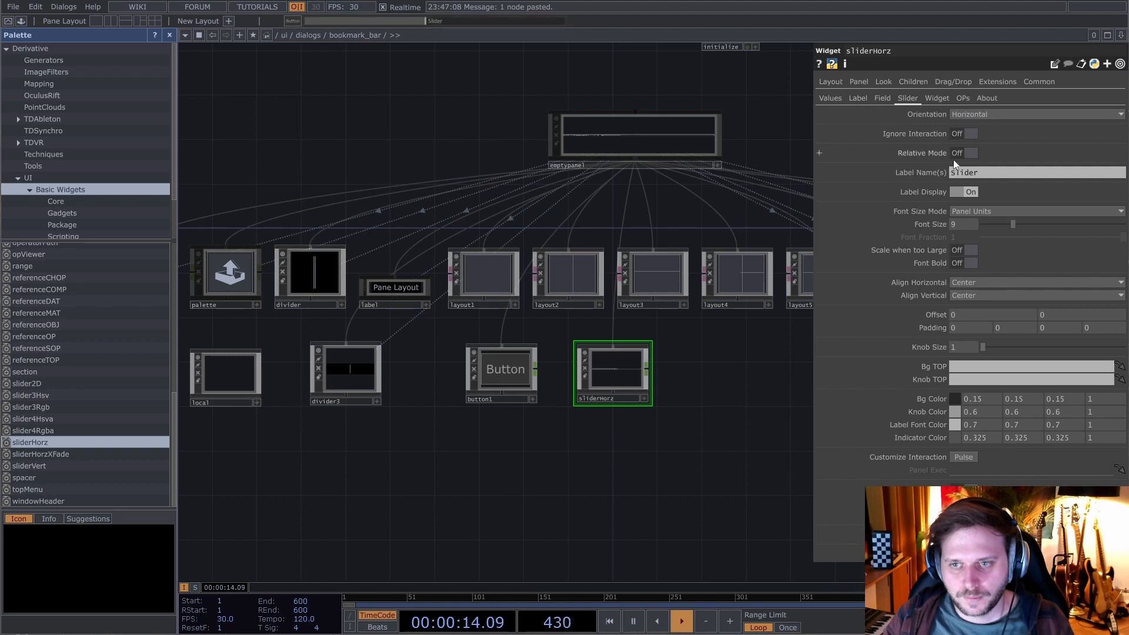
- Set the sliderHorz widget's slider label name to "Volume"
{"action": "left_click", "coordinate": [1012, 173]}
{"action": "key", "text": "ctrl+a"}
{"action": "type", "text": "Volume"}
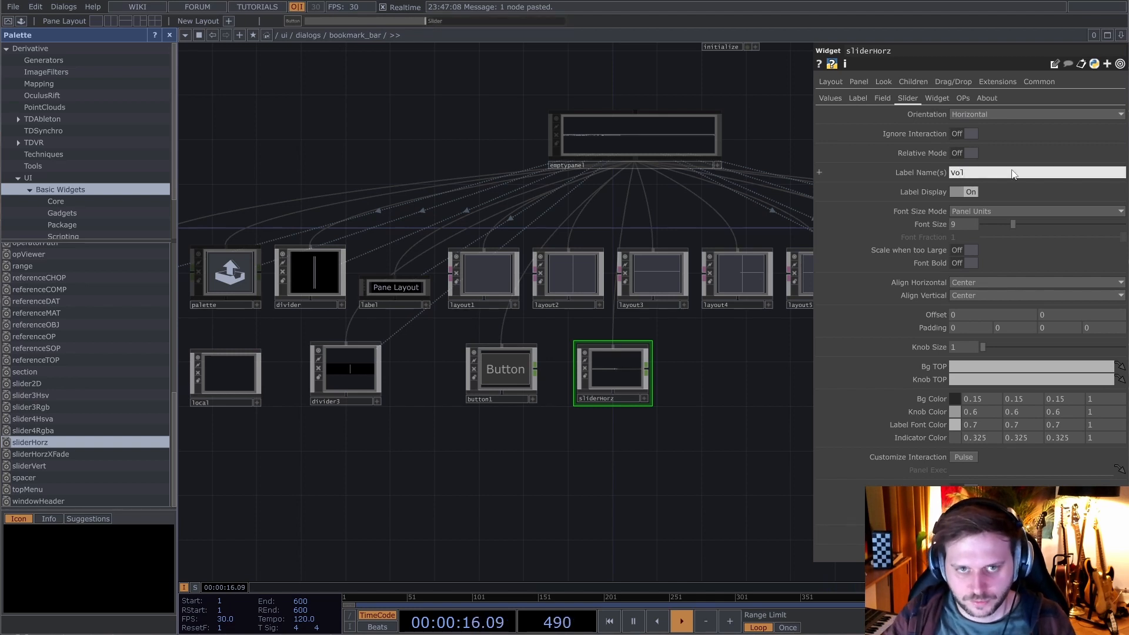
{"action": "key", "text": "Return"}
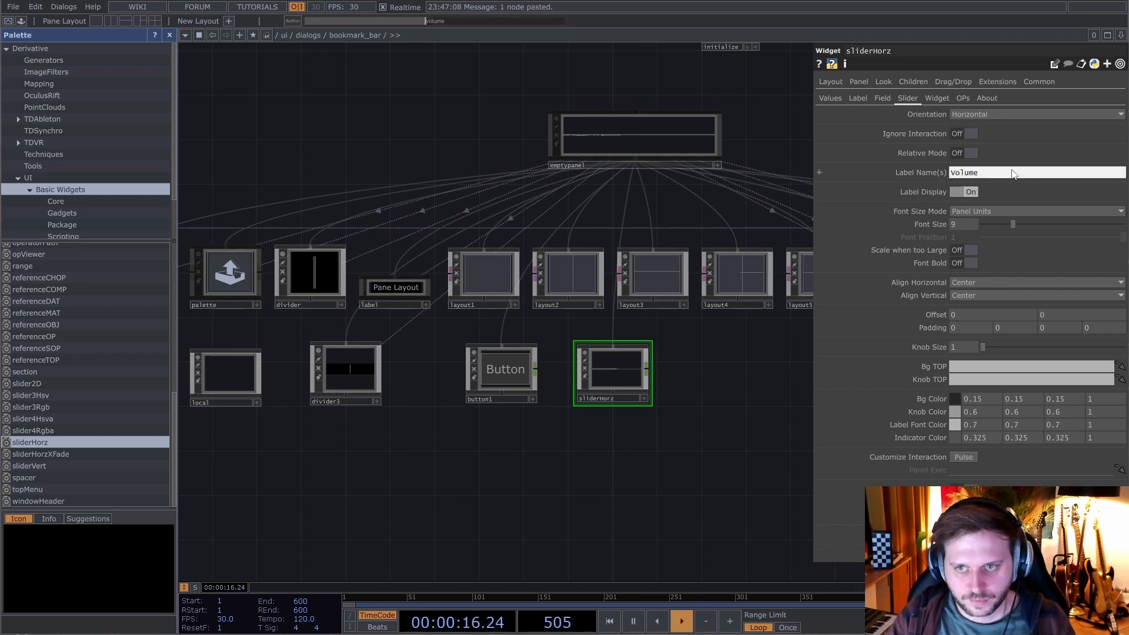
- Set the sliderHorz widget's width to 150
{"action": "left_click", "coordinate": [826, 78]}
{"action": "type", "text": "200"}
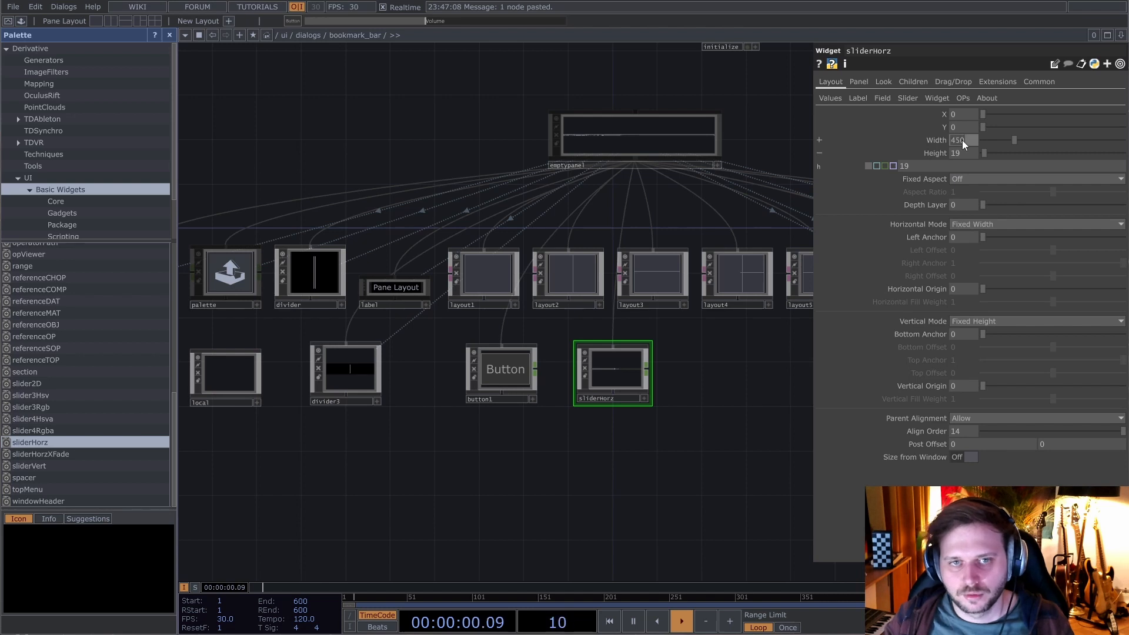
{"action": "key", "text": "Return"}
{"action": "left_click", "coordinate": [962, 140]}
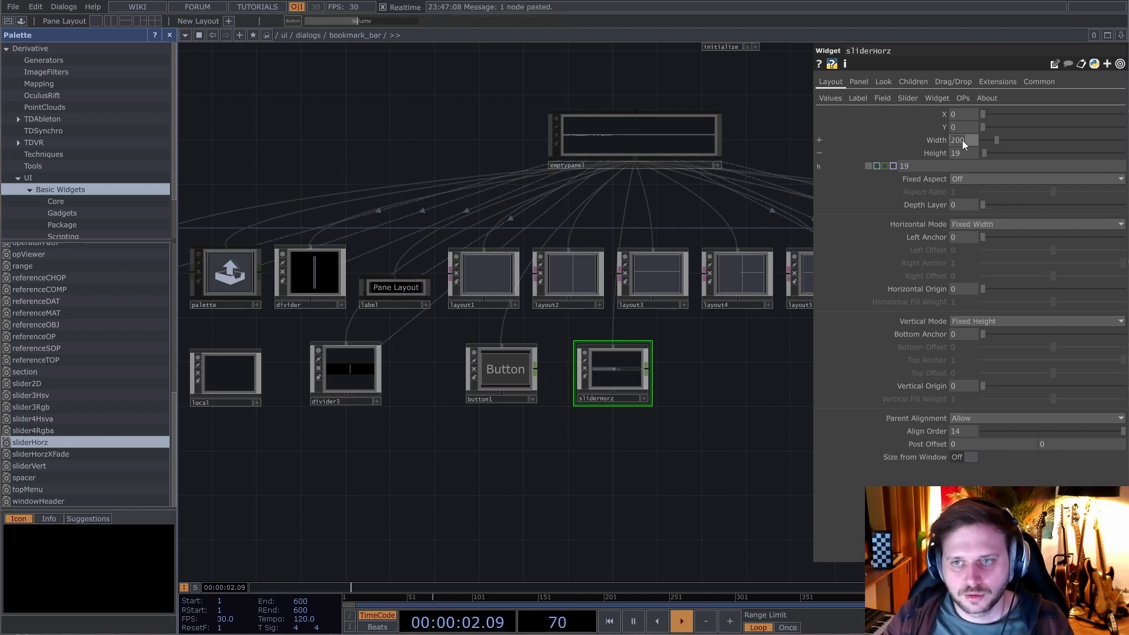
{"action": "type", "text": "150"}
{"action": "key", "text": "Return"}
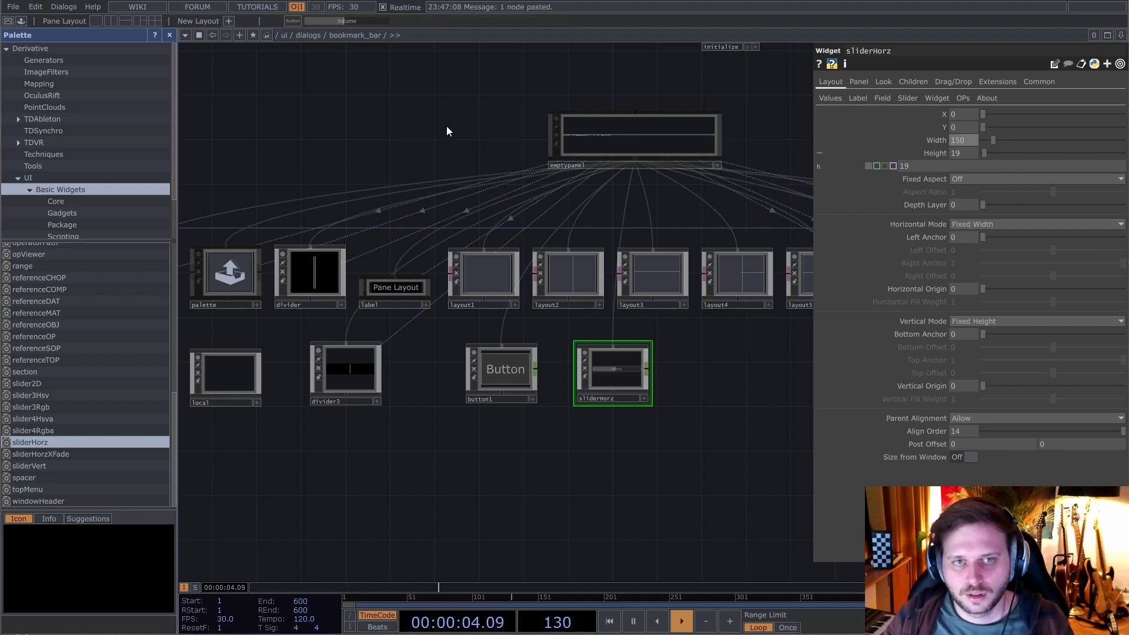
- Try out the volume slider and the button in the toolbar
{"action": "left_click_drag", "start_coordinate": [348, 17], "coordinate": [359, 28]}
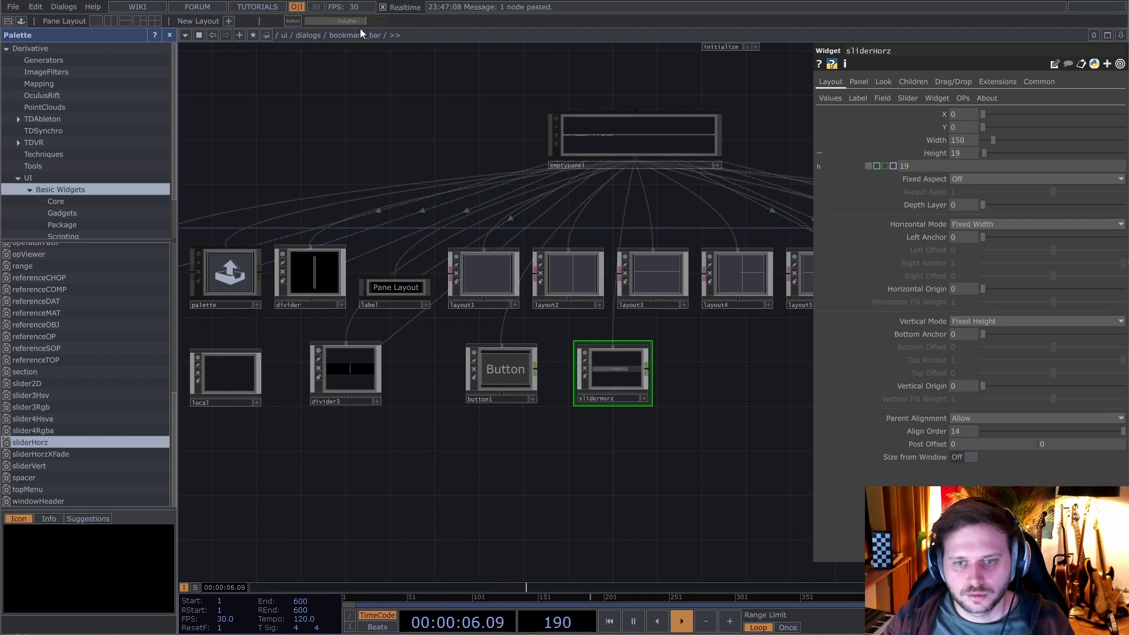
{"action": "left_click", "coordinate": [298, 22]}
{"action": "left_click", "coordinate": [345, 22]}
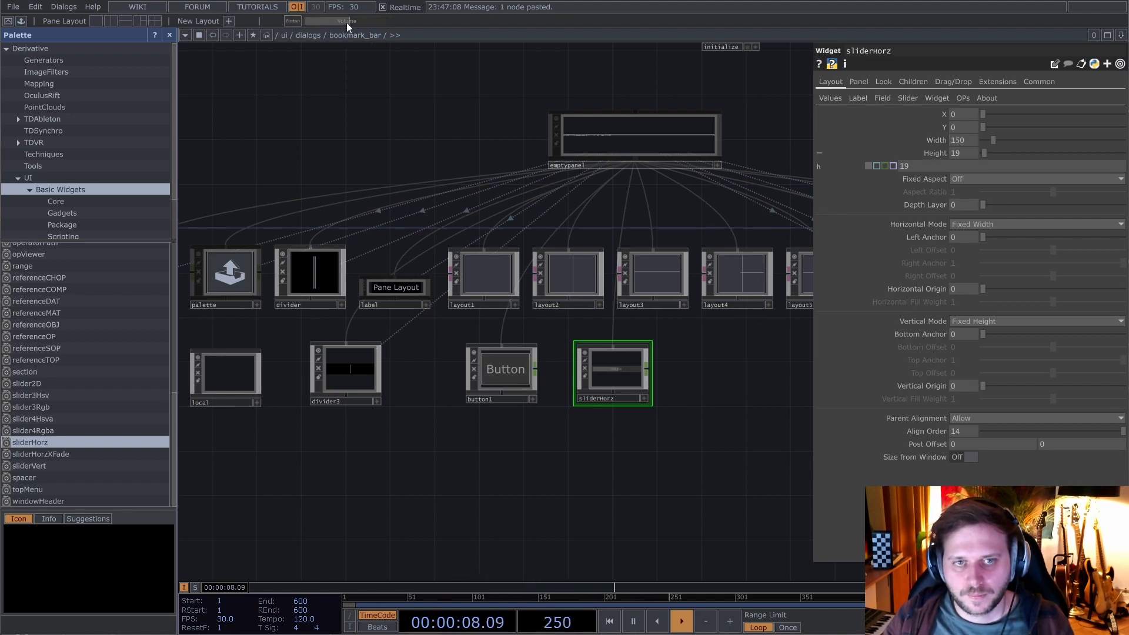
{"action": "left_click", "coordinate": [291, 24]}
- Save the project and close the palette
{"action": "scroll", "coordinate": [658, 365], "scroll_direction": "up", "scroll_amount": 3}
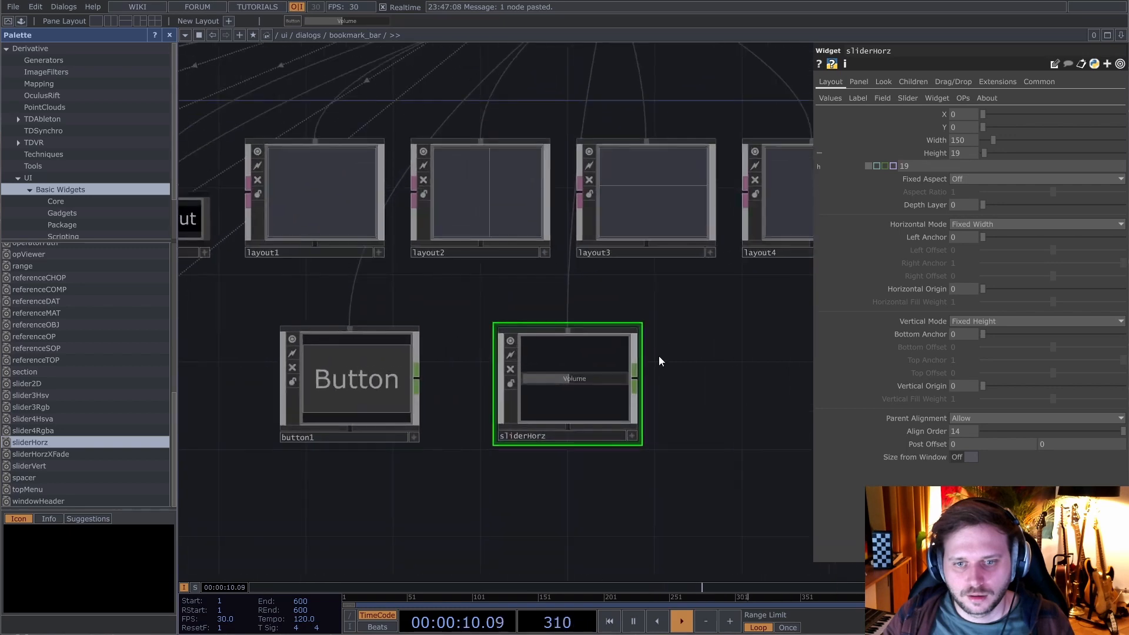
{"action": "scroll", "coordinate": [665, 376], "scroll_direction": "down", "scroll_amount": 3}
{"action": "key", "text": "ctrl+s"}
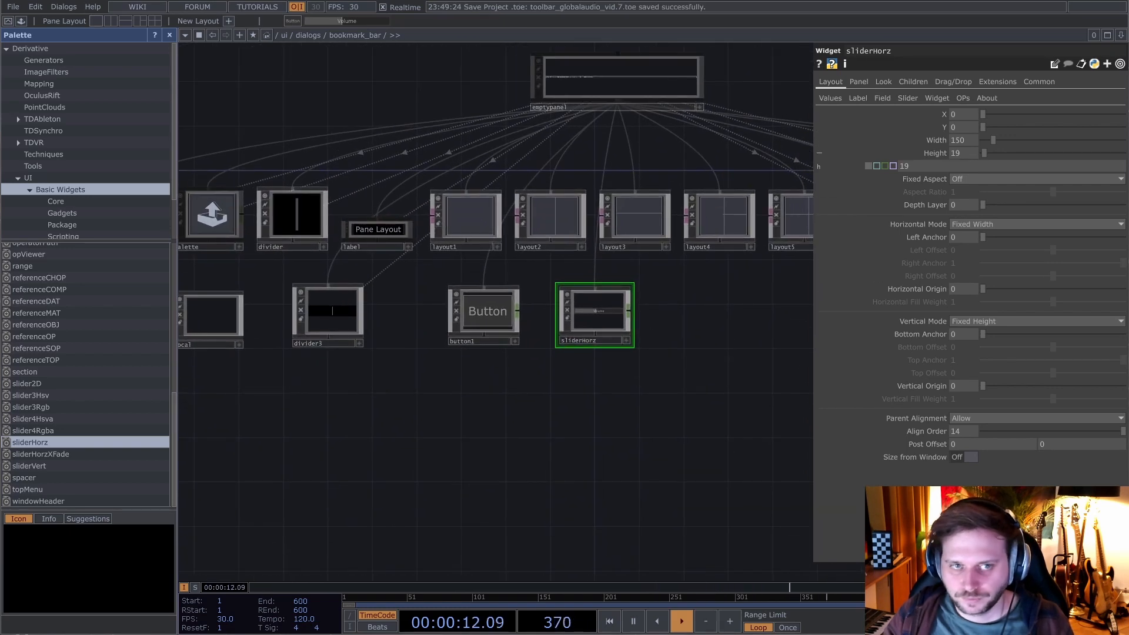
{"action": "left_click", "coordinate": [169, 35]}
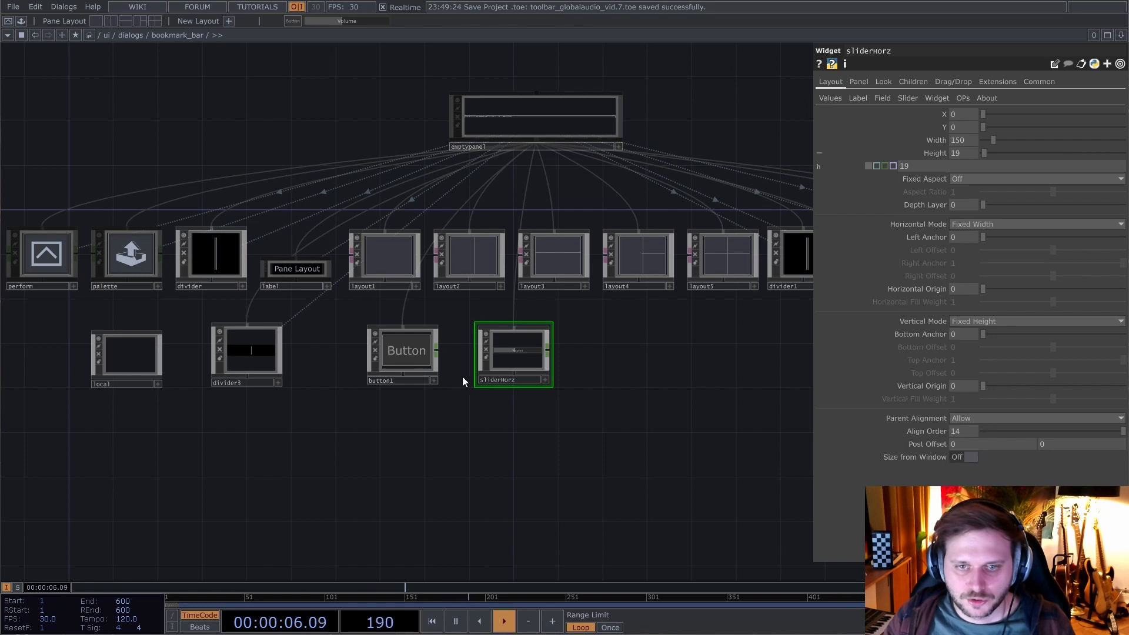
- Delete the divider3, button1 and sliderHorz nodes together and undo the deletion
{"action": "left_click_drag", "start_coordinate": [361, 432], "coordinate": [513, 429]}
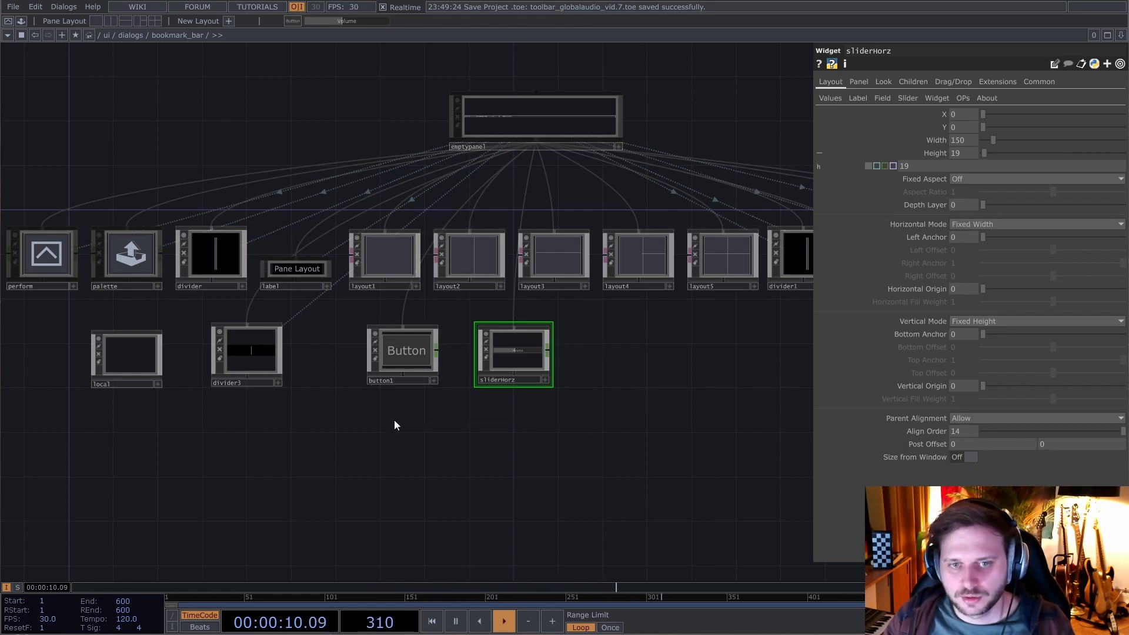
{"action": "left_click_drag", "start_coordinate": [337, 429], "coordinate": [647, 329]}
{"action": "left_click_drag", "start_coordinate": [229, 428], "coordinate": [606, 330]}
{"action": "key", "text": "Delete"}
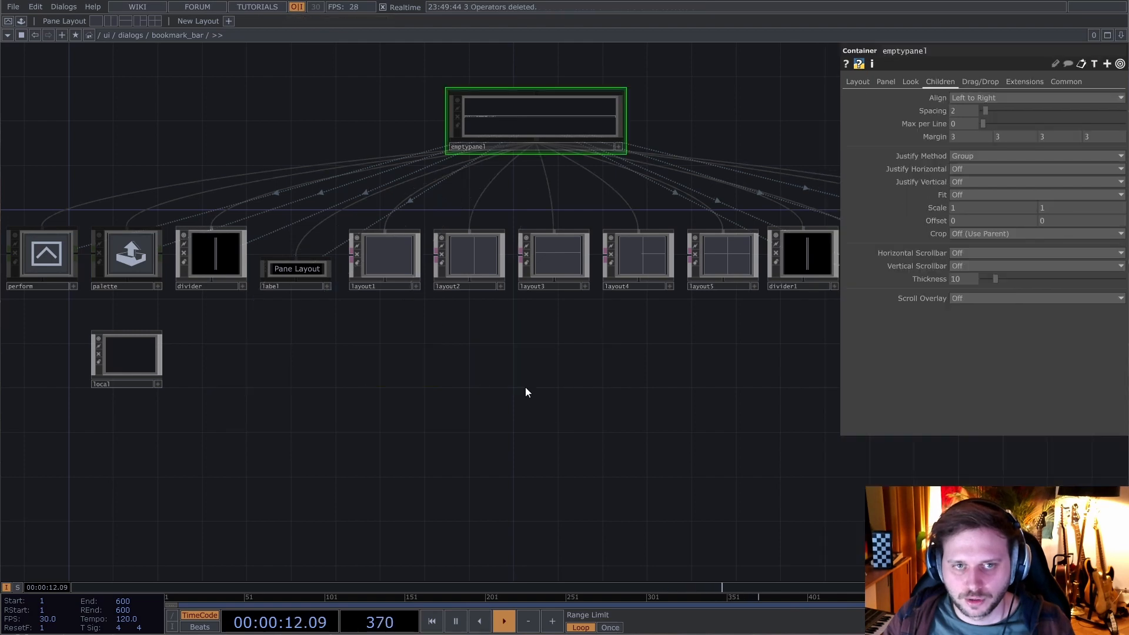
{"action": "key", "text": "ctrl+z"}
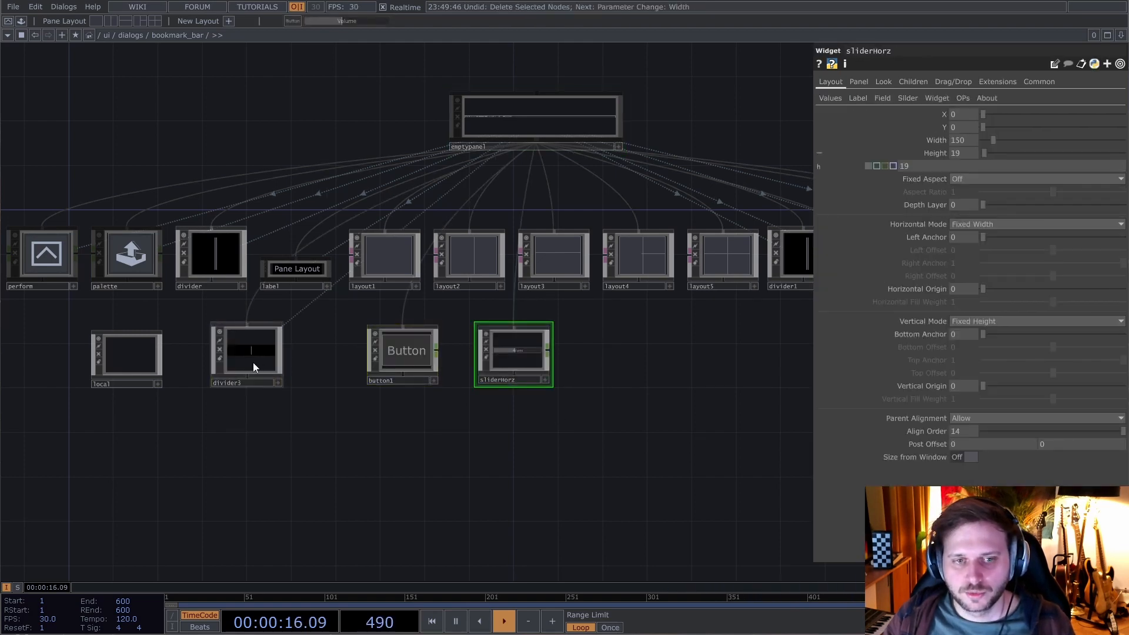
- Arrange the divider3, button1 and sliderHorz nodes closer together in one row
{"action": "left_click_drag", "start_coordinate": [253, 362], "coordinate": [297, 362]}
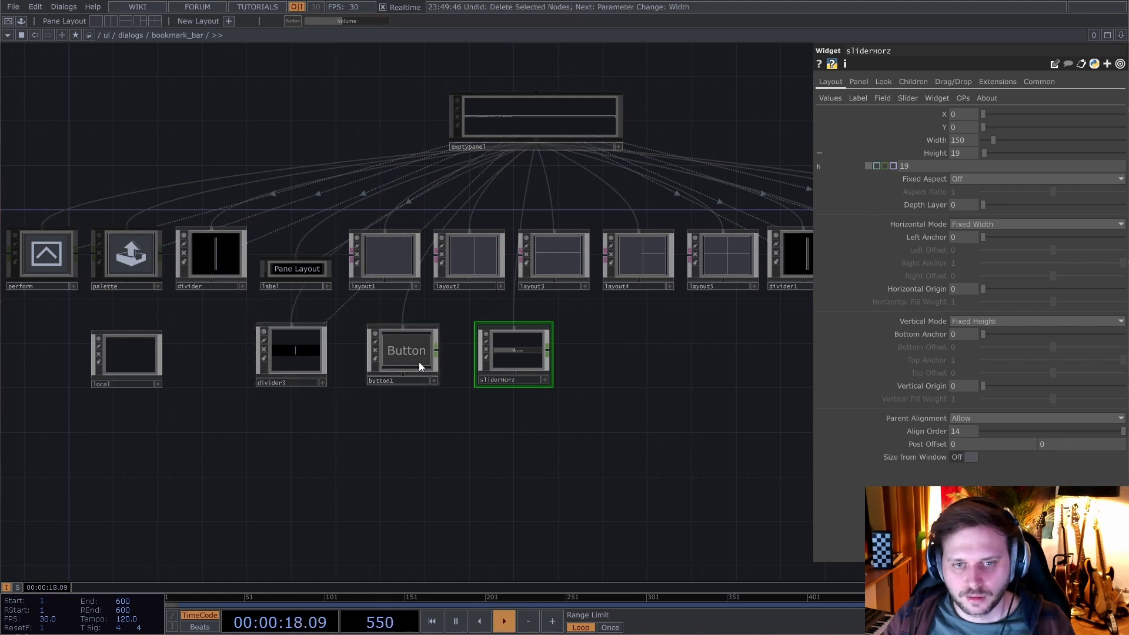
{"action": "left_click_drag", "start_coordinate": [407, 361], "coordinate": [384, 361]}
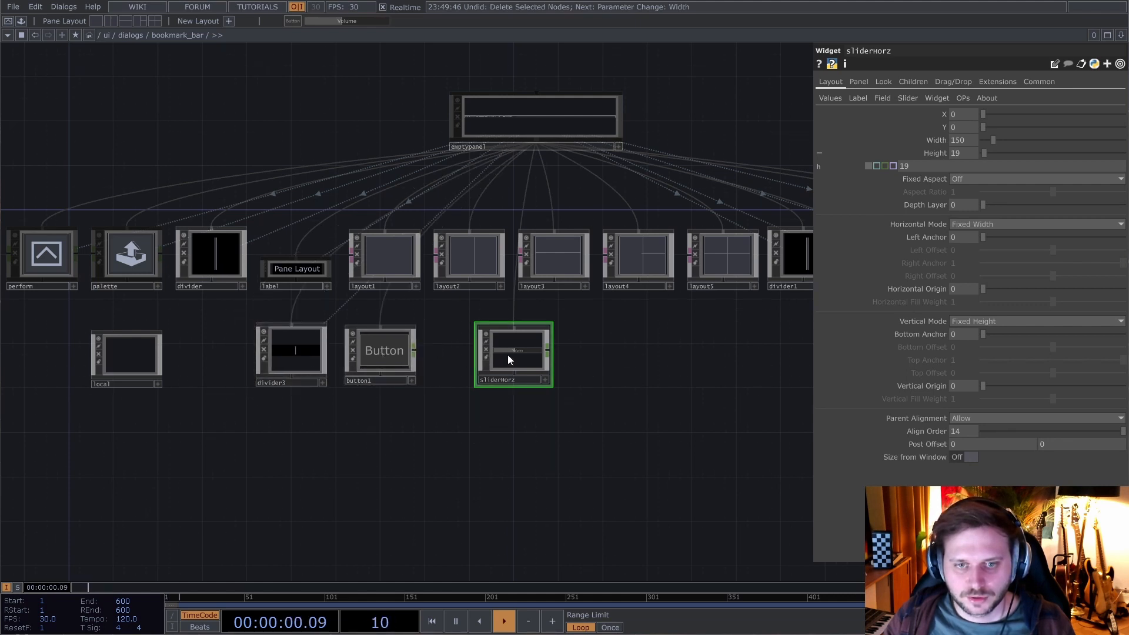
{"action": "left_click_drag", "start_coordinate": [507, 355], "coordinate": [463, 355]}
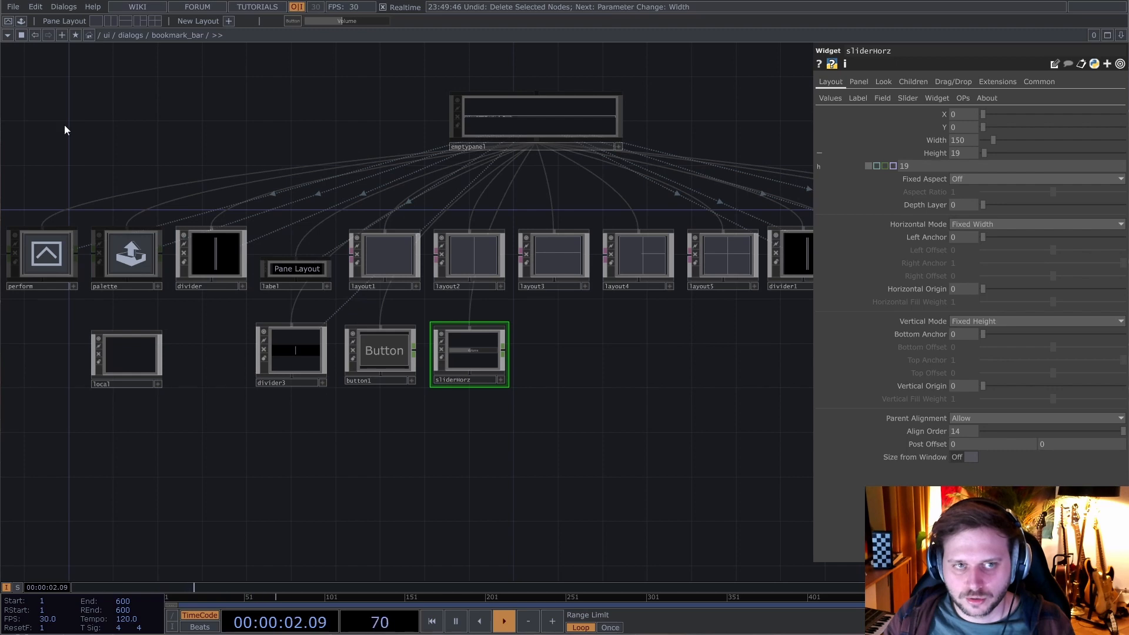
- Split the network editor into two side-by-side panes and show the root network / in the second pane
{"action": "left_click", "coordinate": [110, 20]}
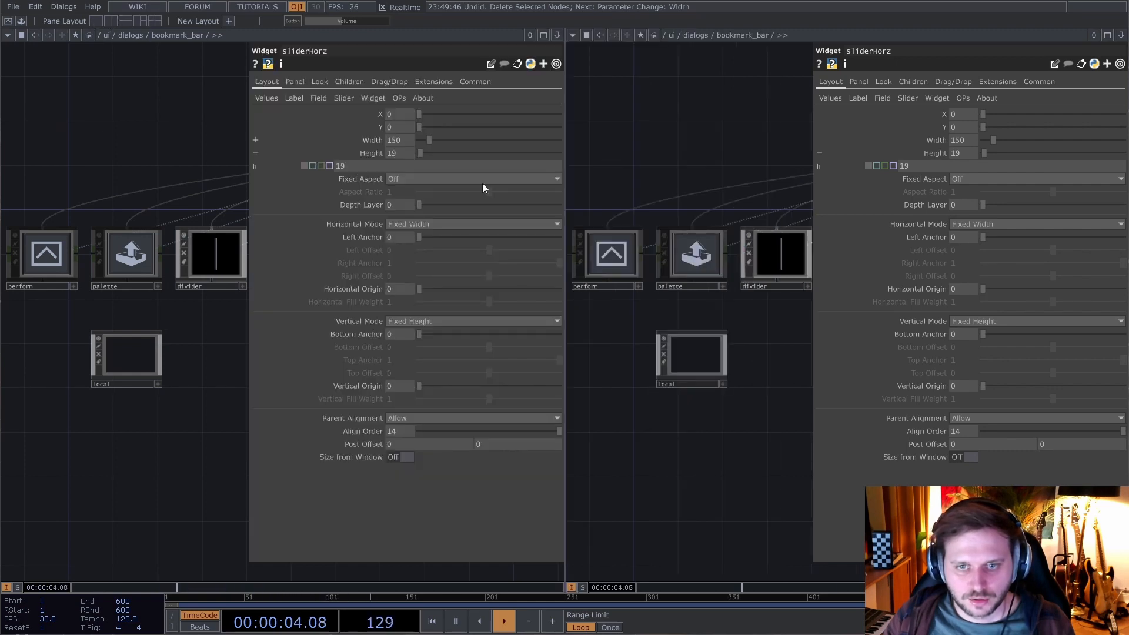
{"action": "scroll", "coordinate": [721, 164], "scroll_direction": "down", "scroll_amount": 3}
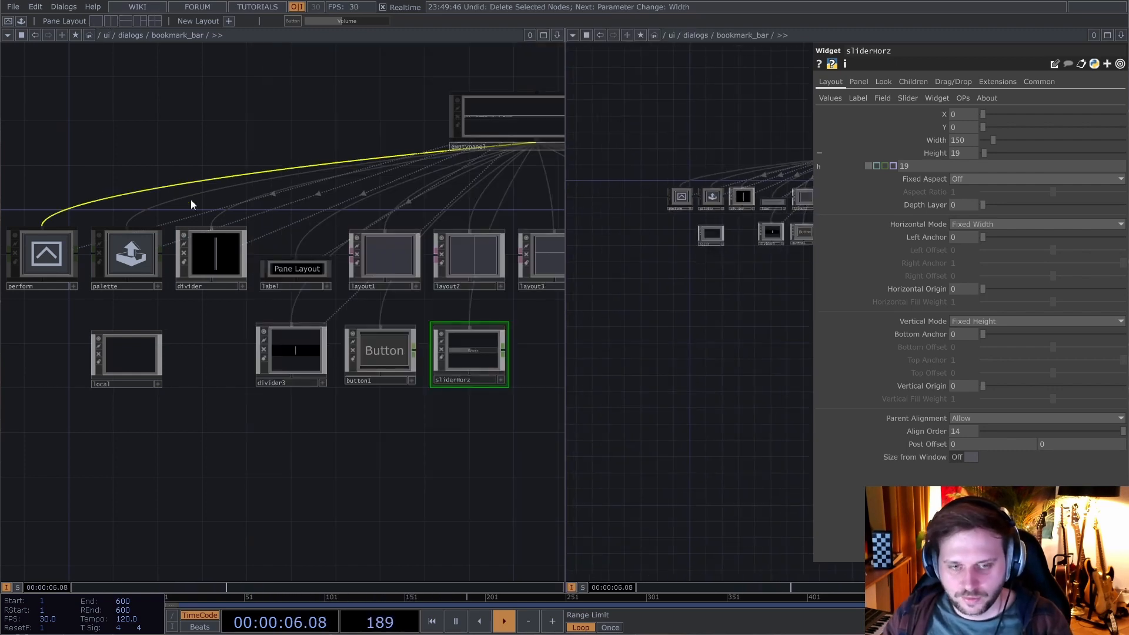
{"action": "key", "text": "p"}
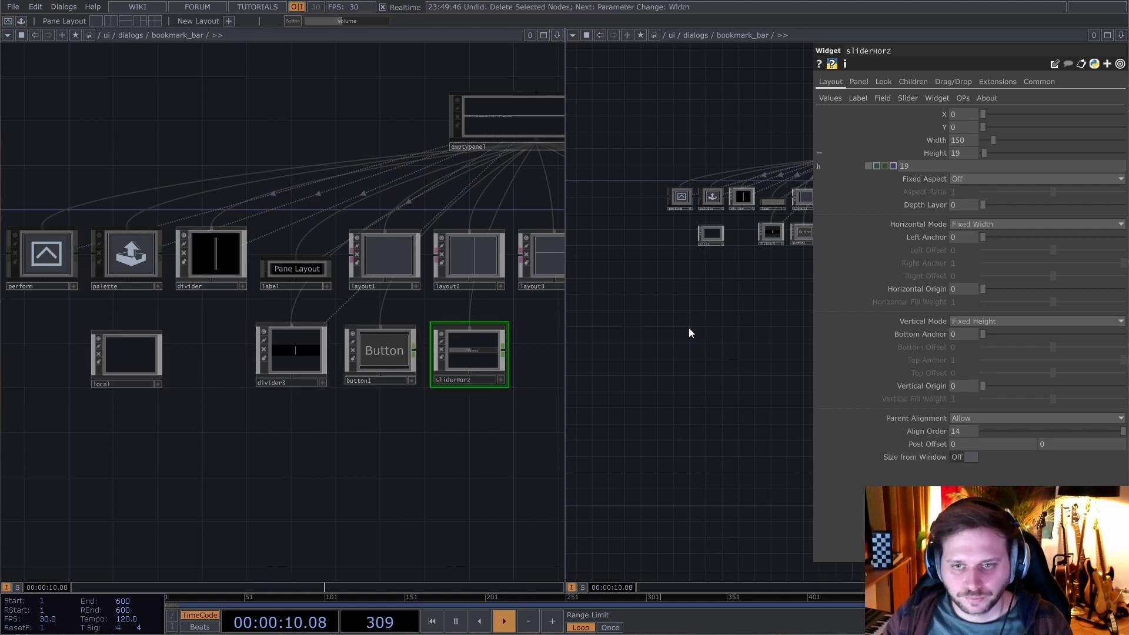
{"action": "left_click_drag", "start_coordinate": [717, 384], "coordinate": [696, 416]}
{"action": "scroll", "coordinate": [697, 406], "scroll_direction": "down", "scroll_amount": 5}
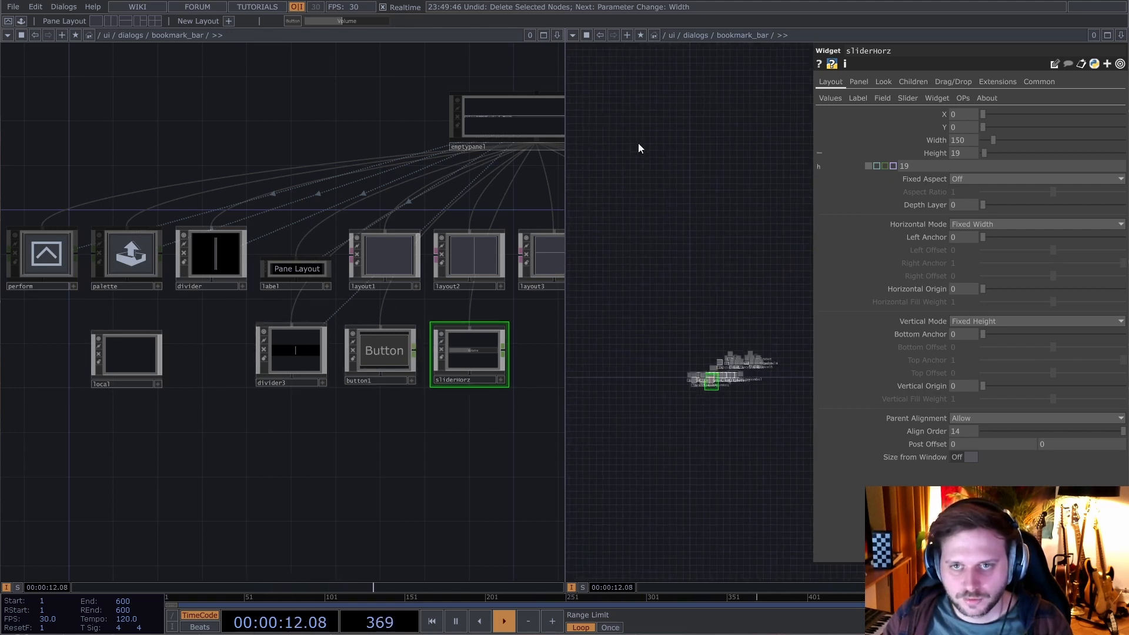
{"action": "left_click", "coordinate": [661, 37]}
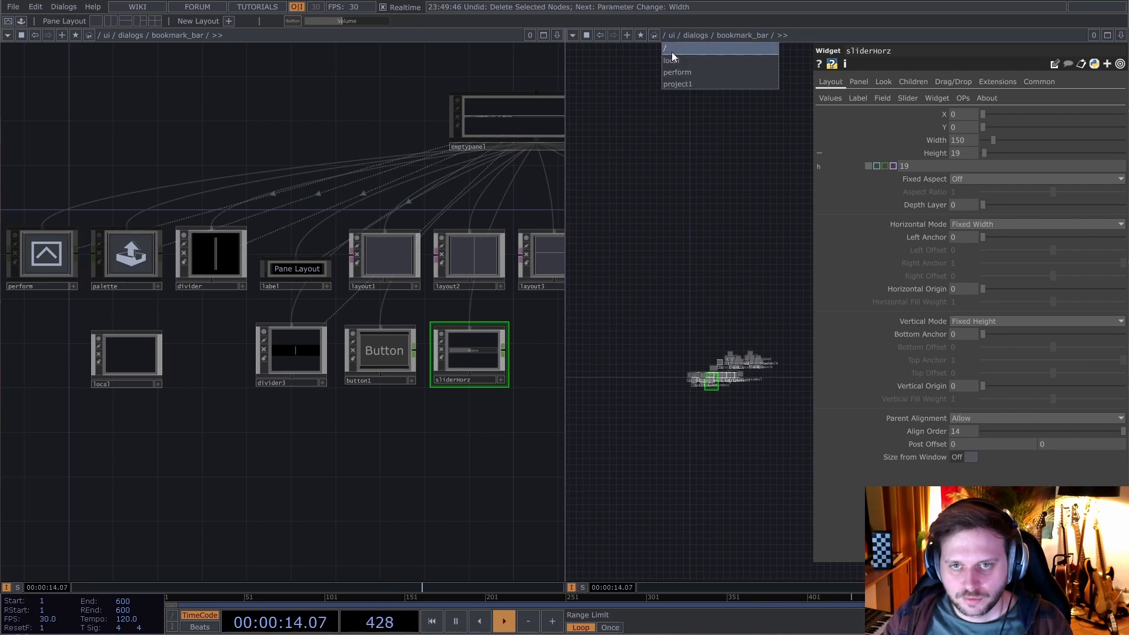
{"action": "left_click", "coordinate": [671, 51]}
{"action": "scroll", "coordinate": [587, 232], "scroll_direction": "down", "scroll_amount": 5}
{"action": "left_click_drag", "start_coordinate": [790, 400], "coordinate": [675, 345]}
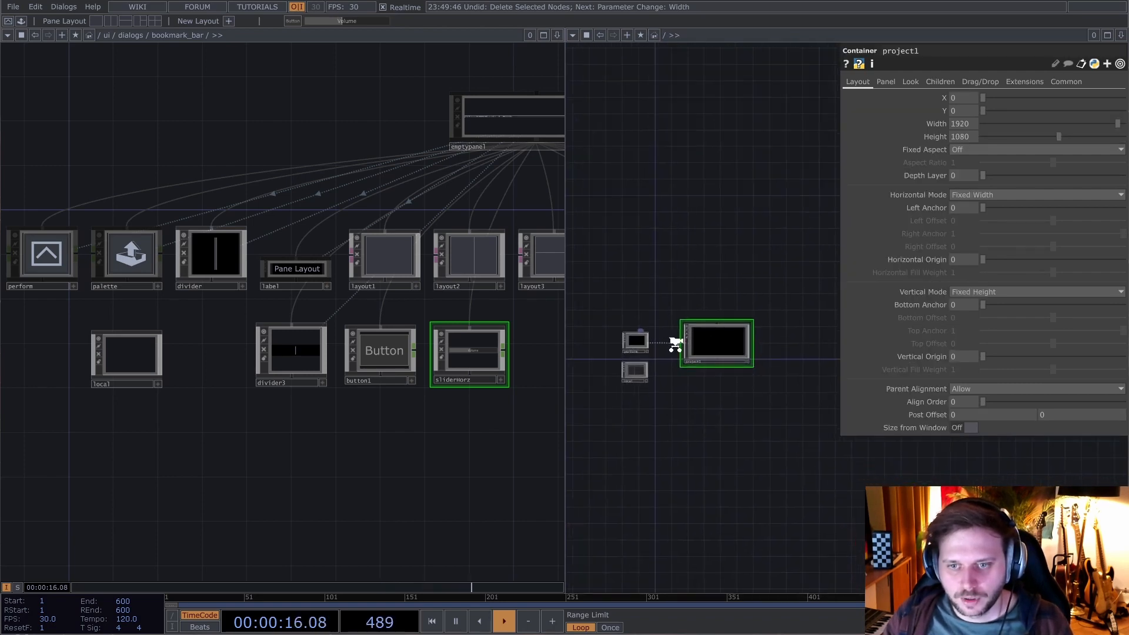
- Add a Base COMP above project1 in the root network and name it TOOLBAR
{"action": "scroll", "coordinate": [679, 340], "scroll_direction": "up", "scroll_amount": 4}
{"action": "key", "text": "Tab"}
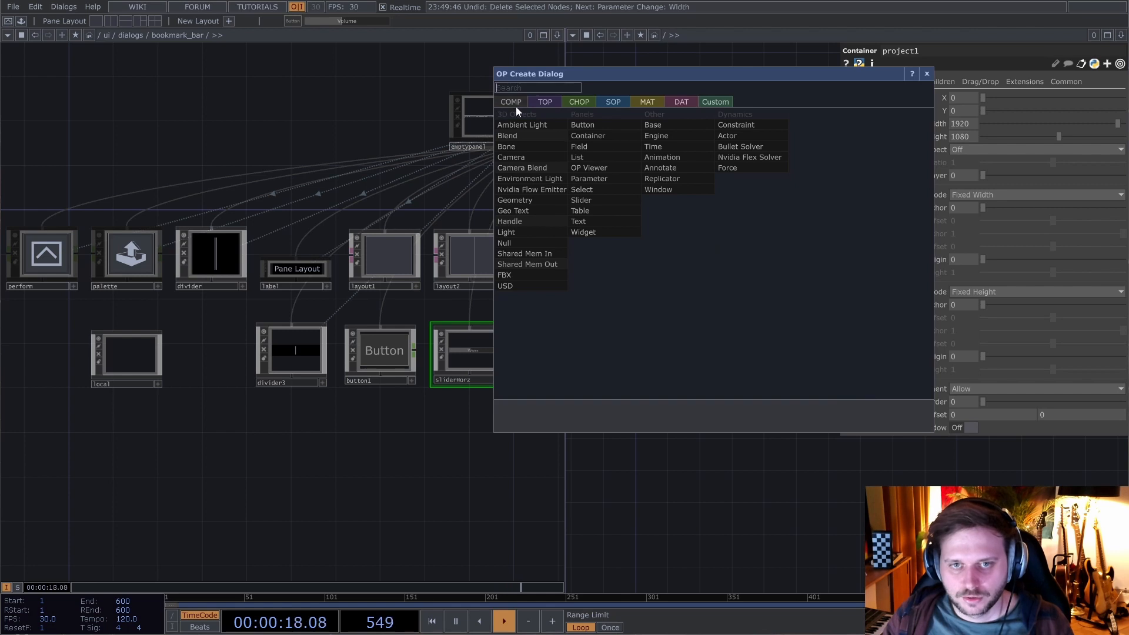
{"action": "left_click", "coordinate": [653, 124]}
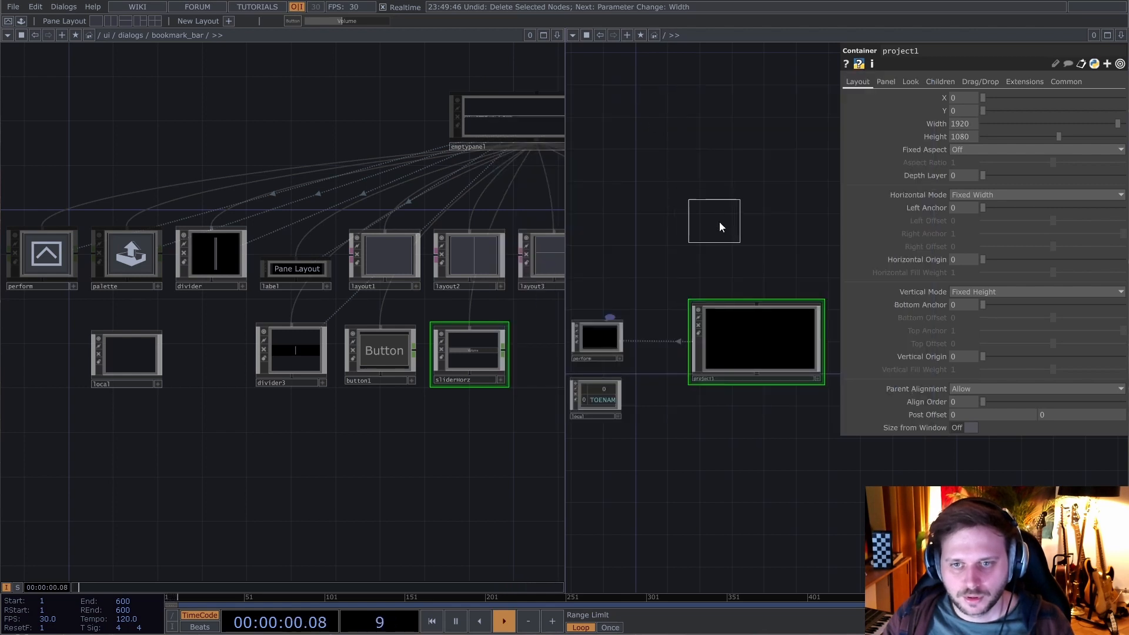
{"action": "left_click", "coordinate": [729, 235]}
{"action": "scroll", "coordinate": [729, 235], "scroll_direction": "up", "scroll_amount": 3}
{"action": "left_click", "coordinate": [724, 249]}
{"action": "type", "text": "TO"}
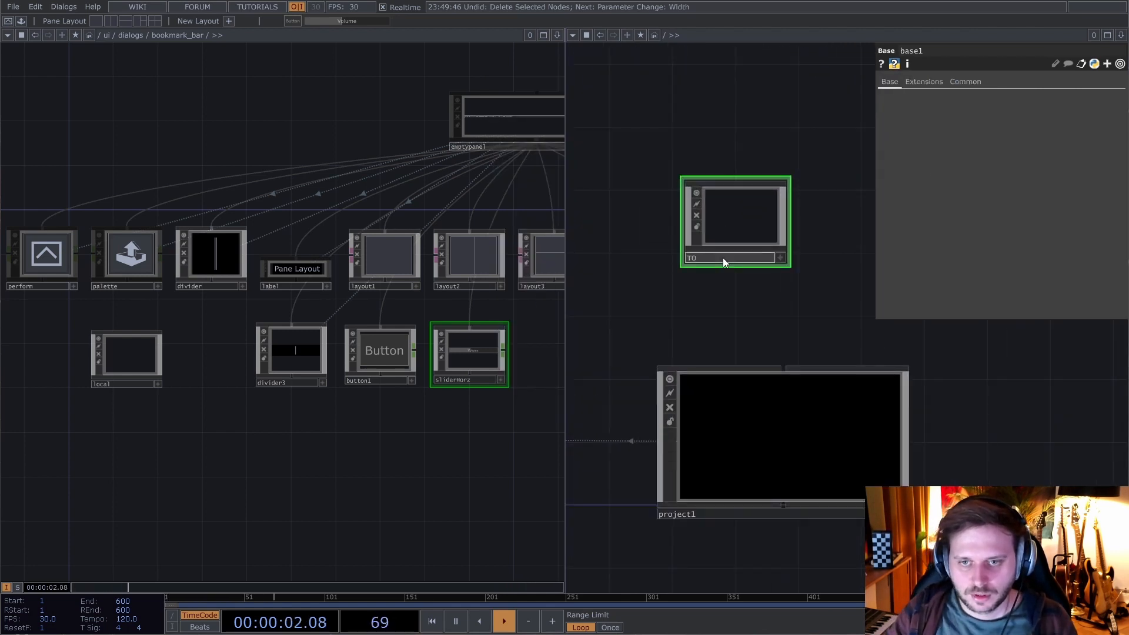
{"action": "type", "text": "OLBAR"}
{"action": "key", "text": "Return"}
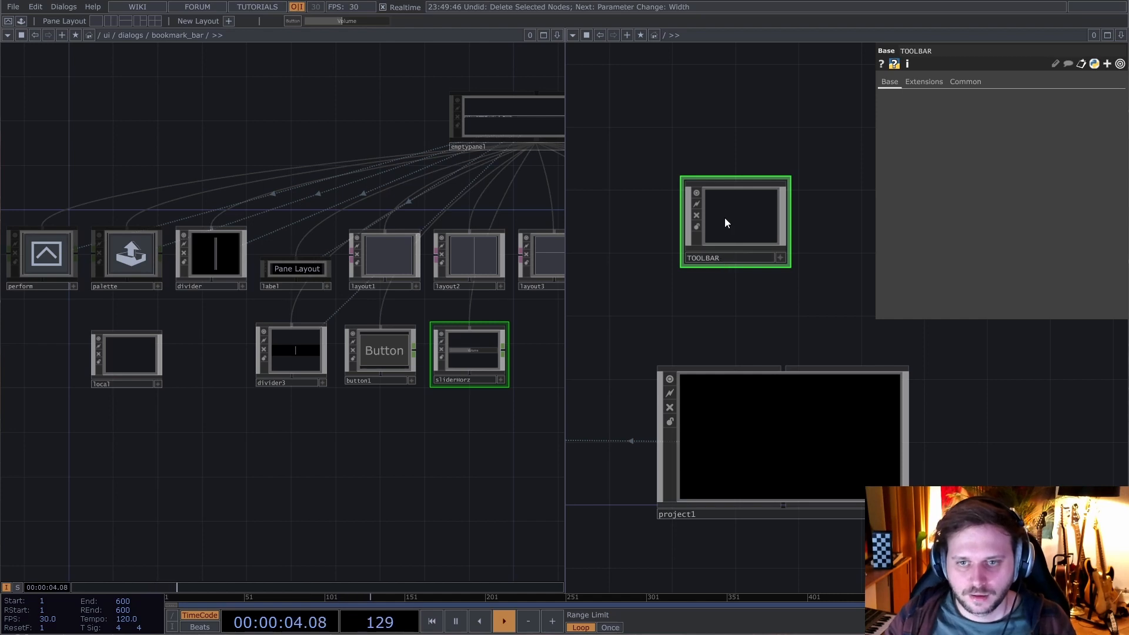
- Create a Base COMP inside TOOLBAR and name it containers
{"action": "left_click_drag", "start_coordinate": [725, 217], "coordinate": [765, 220]}
{"action": "double_click", "coordinate": [763, 217]}
{"action": "key", "text": "Tab"}
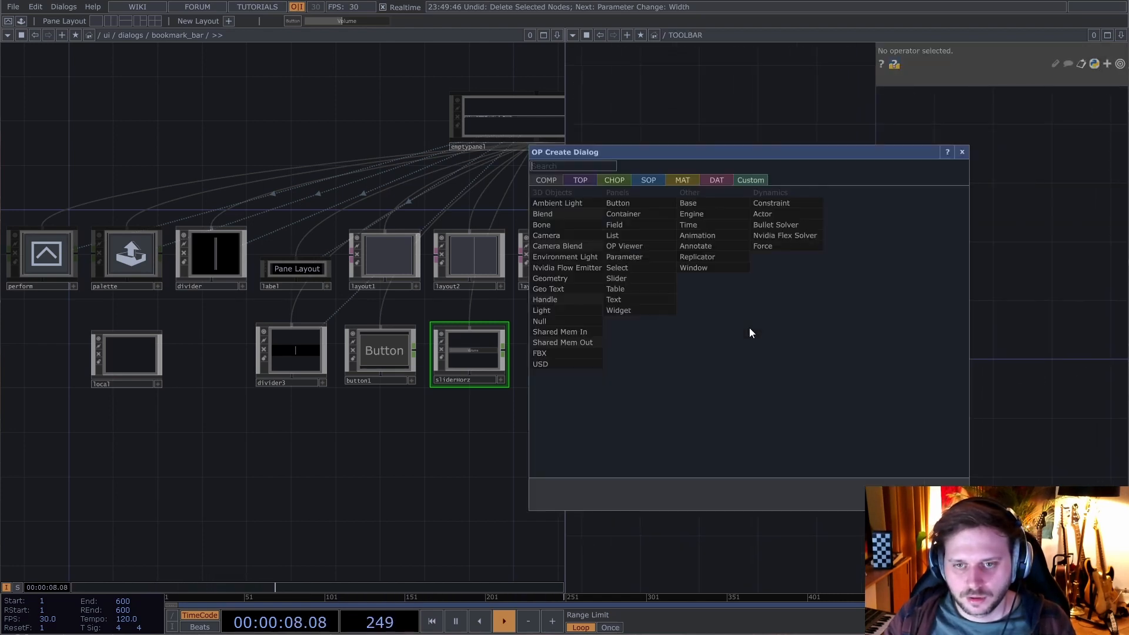
{"action": "type", "text": "ba"}
{"action": "left_click", "coordinate": [689, 203]}
{"action": "left_click", "coordinate": [833, 299]}
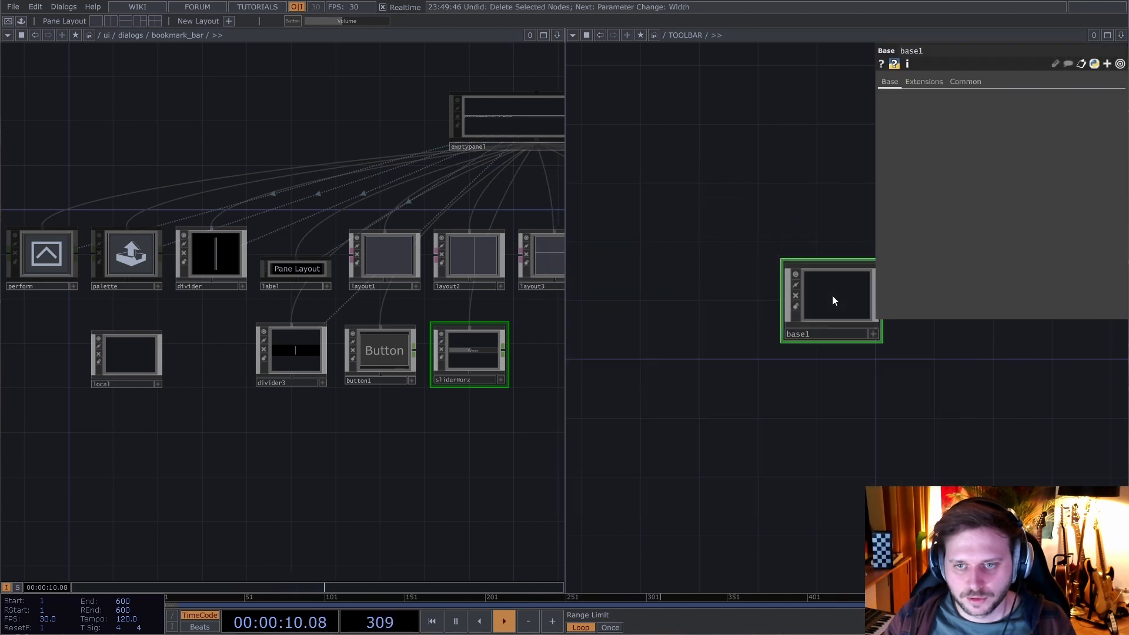
{"action": "left_click", "coordinate": [820, 334]}
{"action": "type", "text": "con"}
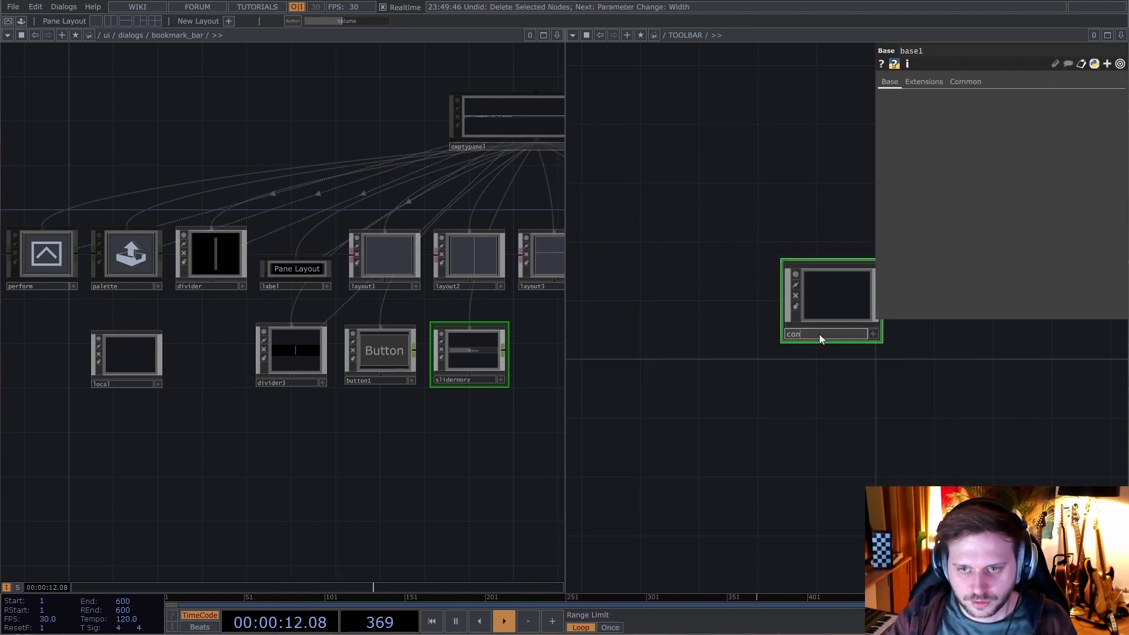
{"action": "type", "text": "tainers"}
{"action": "key", "text": "Return"}
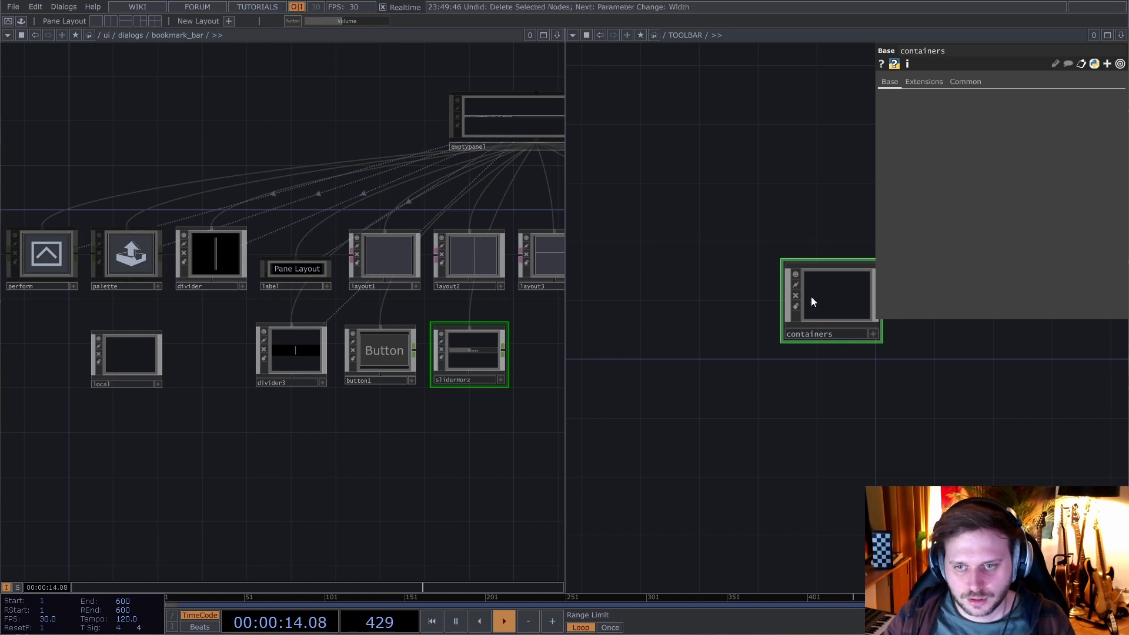
- Copy divider3, button1 and sliderHorz from bookmark_bar into /TOOLBAR/containers and save the project
{"action": "key", "text": "i"}
{"action": "left_click_drag", "start_coordinate": [339, 452], "coordinate": [280, 452]}
{"action": "right_click_drag", "start_coordinate": [197, 452], "coordinate": [449, 352]}
{"action": "key", "text": "ctrl+c"}
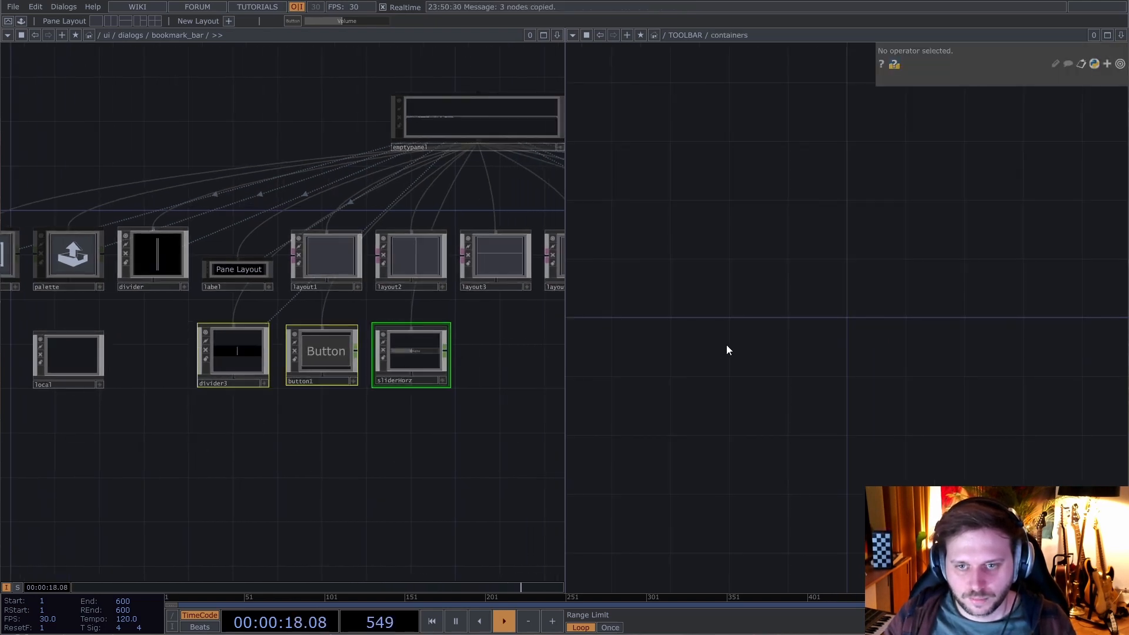
{"action": "key", "text": "ctrl+v"}
{"action": "left_click_drag", "start_coordinate": [718, 422], "coordinate": [628, 433]}
{"action": "scroll", "coordinate": [628, 433], "scroll_direction": "down", "scroll_amount": 3}
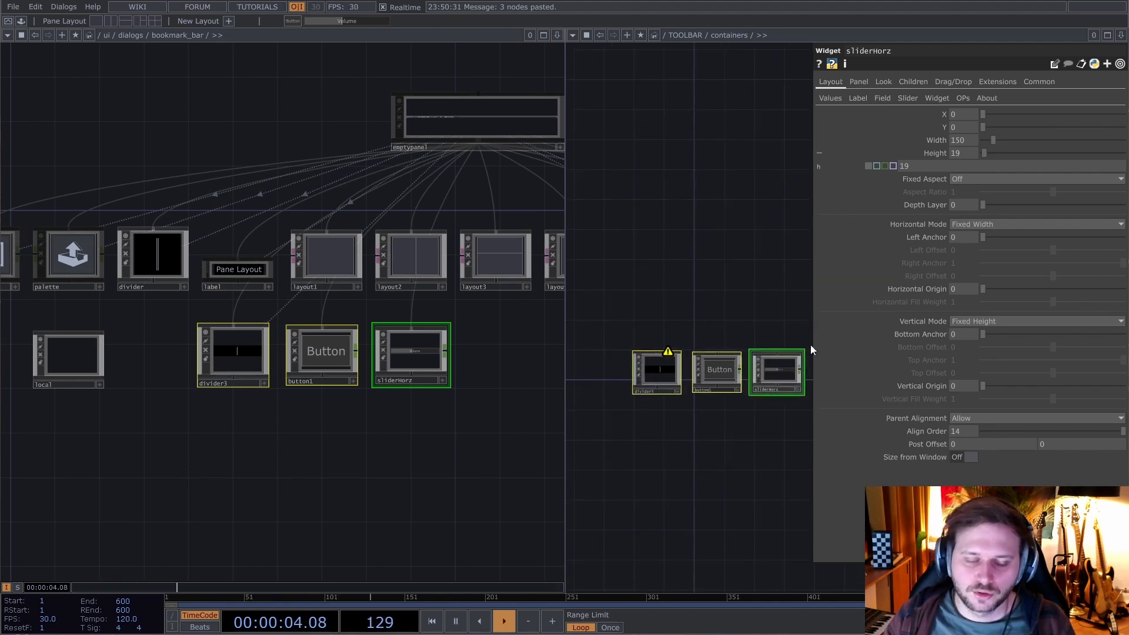
{"action": "key", "text": "ctrl+s"}
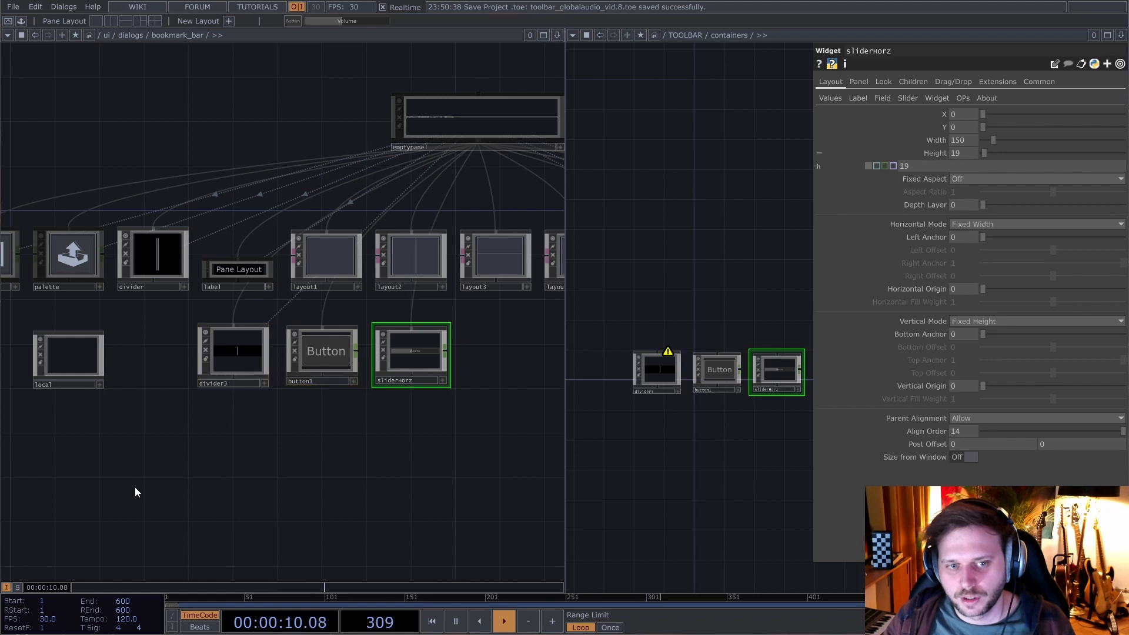
- Return from the containers network to the TOOLBAR network in the second pane
{"action": "left_click_drag", "start_coordinate": [135, 486], "coordinate": [441, 399]}
{"action": "left_click_drag", "start_coordinate": [635, 438], "coordinate": [785, 363]}
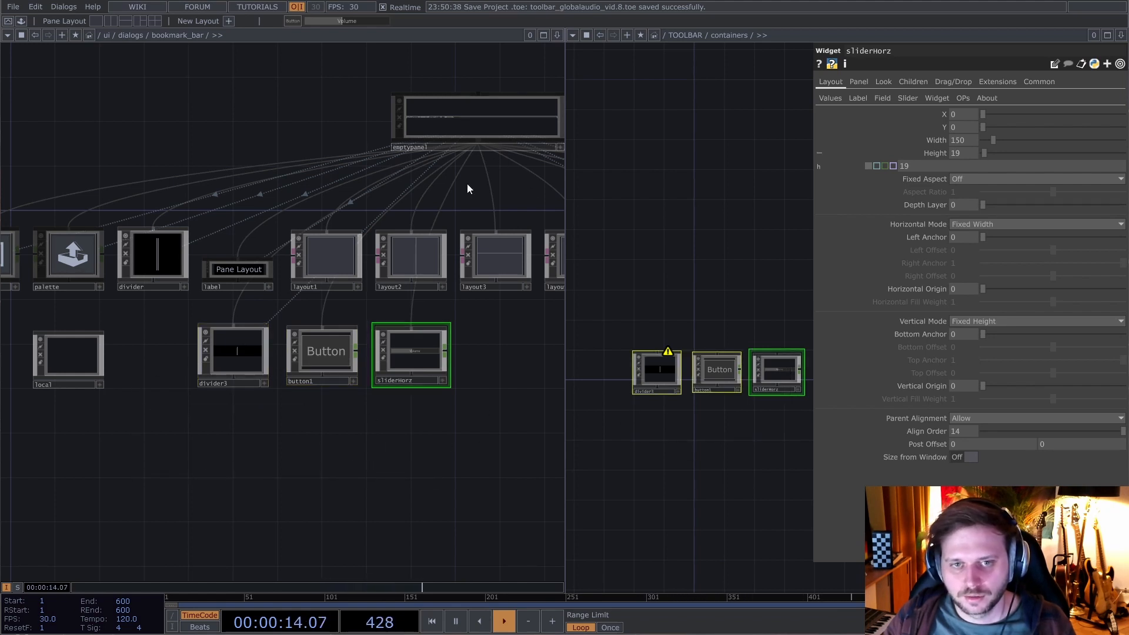
{"action": "scroll", "coordinate": [674, 294], "scroll_direction": "down", "scroll_amount": 1}
{"action": "scroll", "coordinate": [680, 282], "scroll_direction": "down", "scroll_amount": 5}
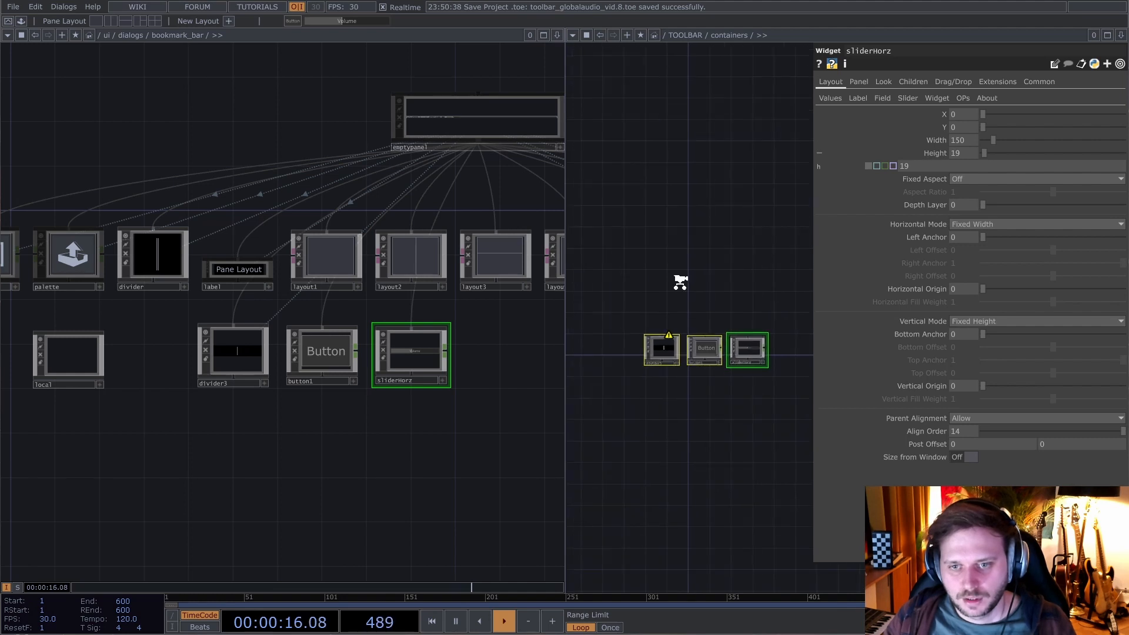
{"action": "scroll", "coordinate": [684, 280], "scroll_direction": "down", "scroll_amount": 2}
{"action": "left_click_drag", "start_coordinate": [676, 348], "coordinate": [786, 454]}
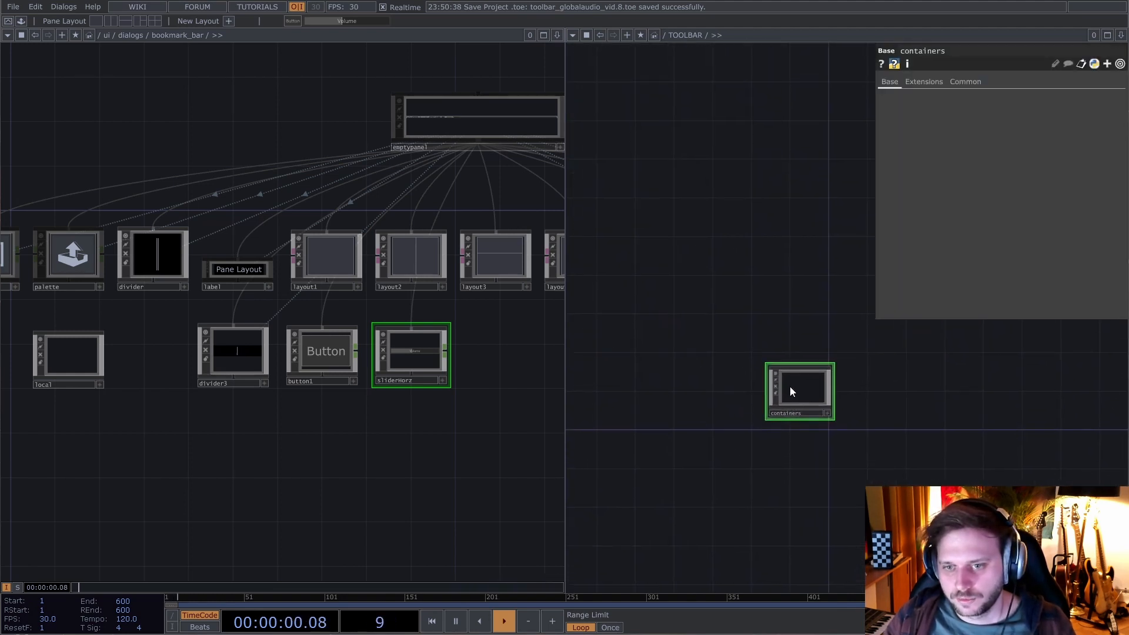
{"action": "scroll", "coordinate": [823, 392], "scroll_direction": "up", "scroll_amount": 5}
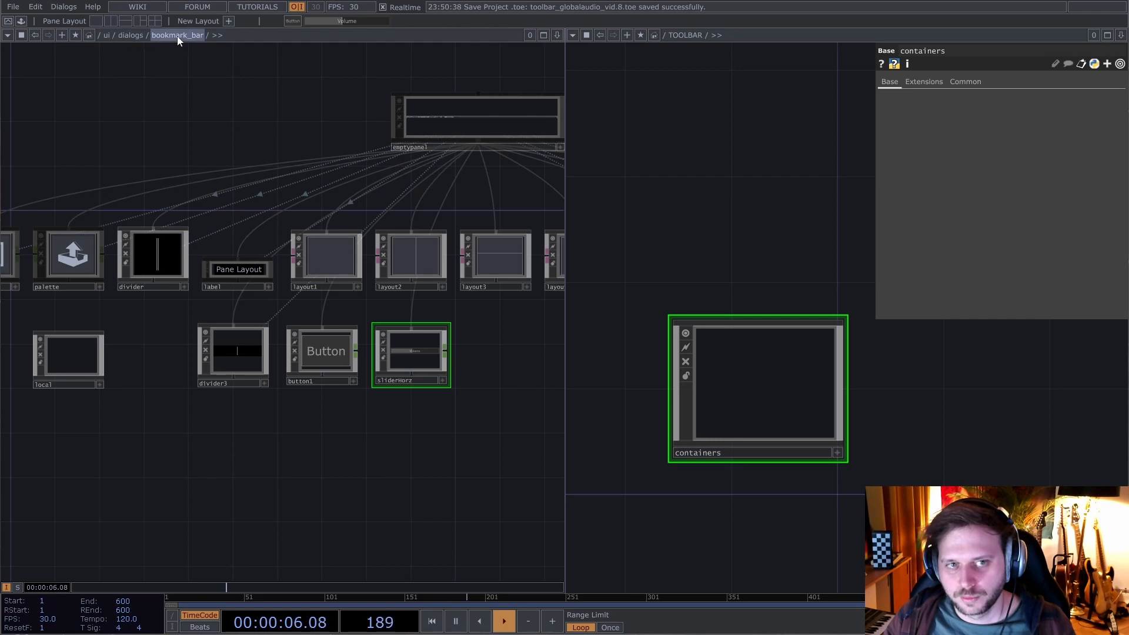
- Add a Base COMP above containers inside TOOLBAR and name it global_audio_control
{"action": "left_click_drag", "start_coordinate": [719, 298], "coordinate": [717, 262]}
{"action": "scroll", "coordinate": [708, 292], "scroll_direction": "down", "scroll_amount": 2}
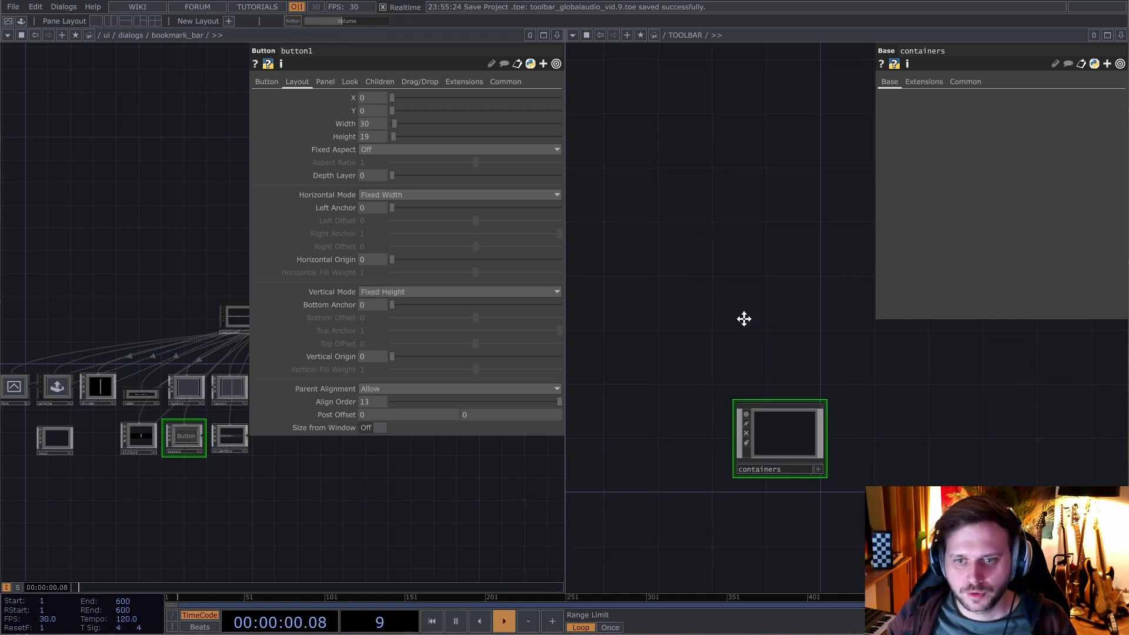
{"action": "key", "text": "Tab"}
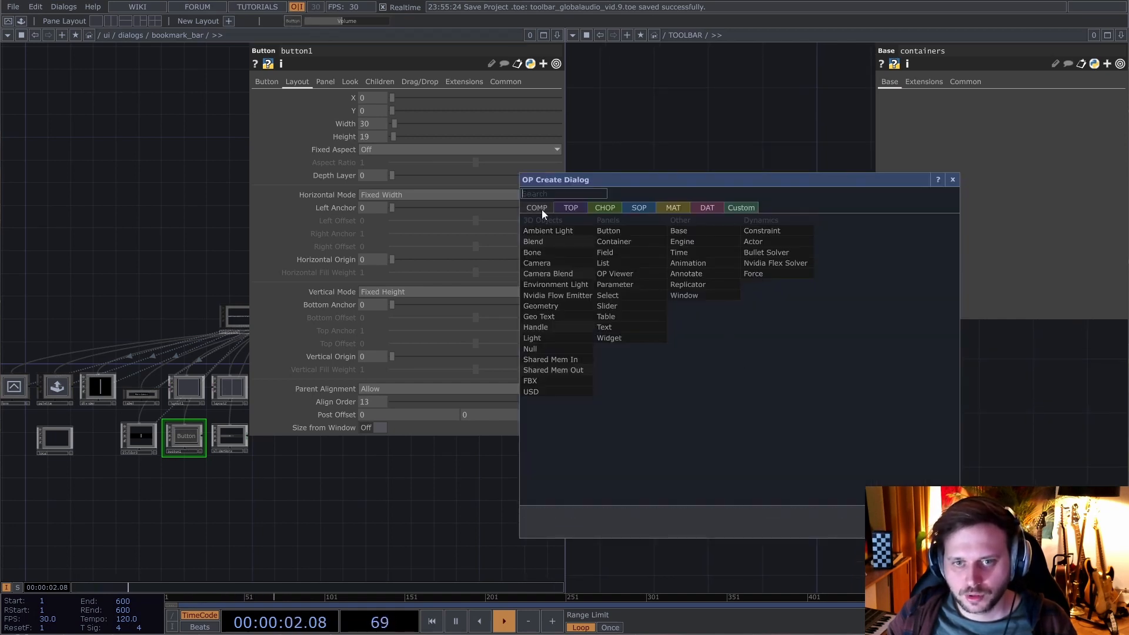
{"action": "left_click", "coordinate": [679, 232]}
{"action": "left_click", "coordinate": [771, 337]}
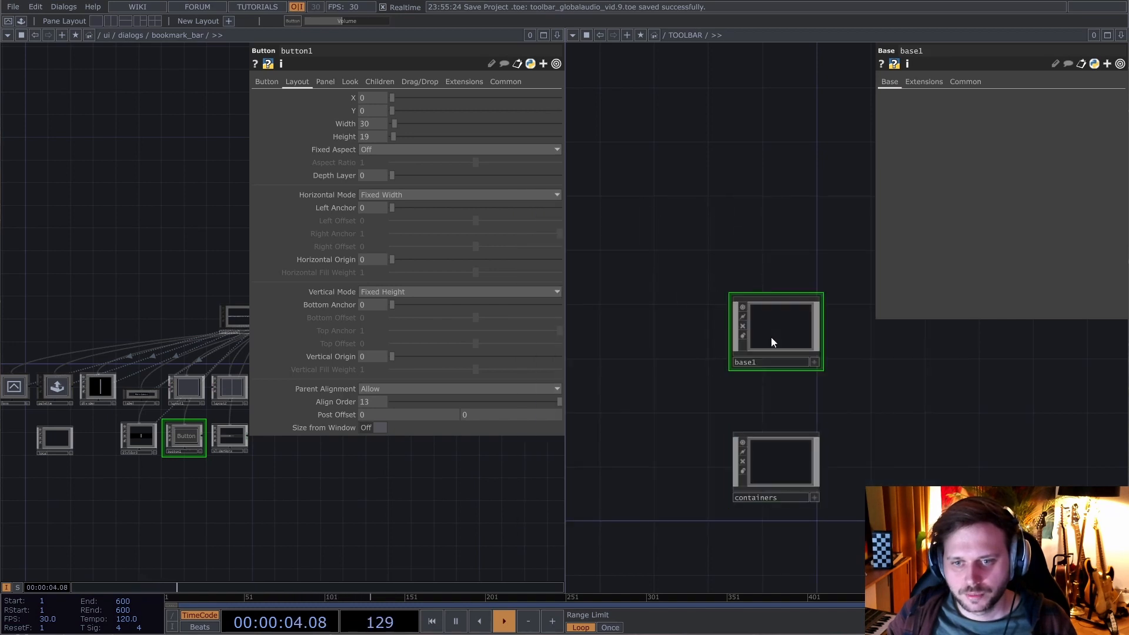
{"action": "type", "text": "glo"}
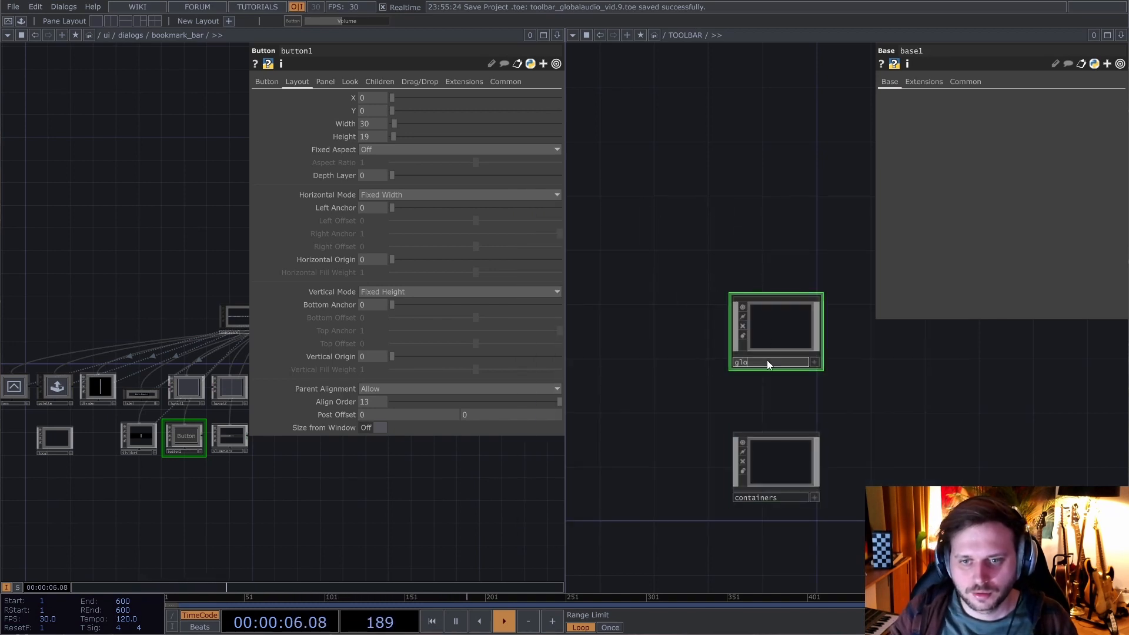
{"action": "type", "text": "bal_audio"}
{"action": "type", "text": "_c"}
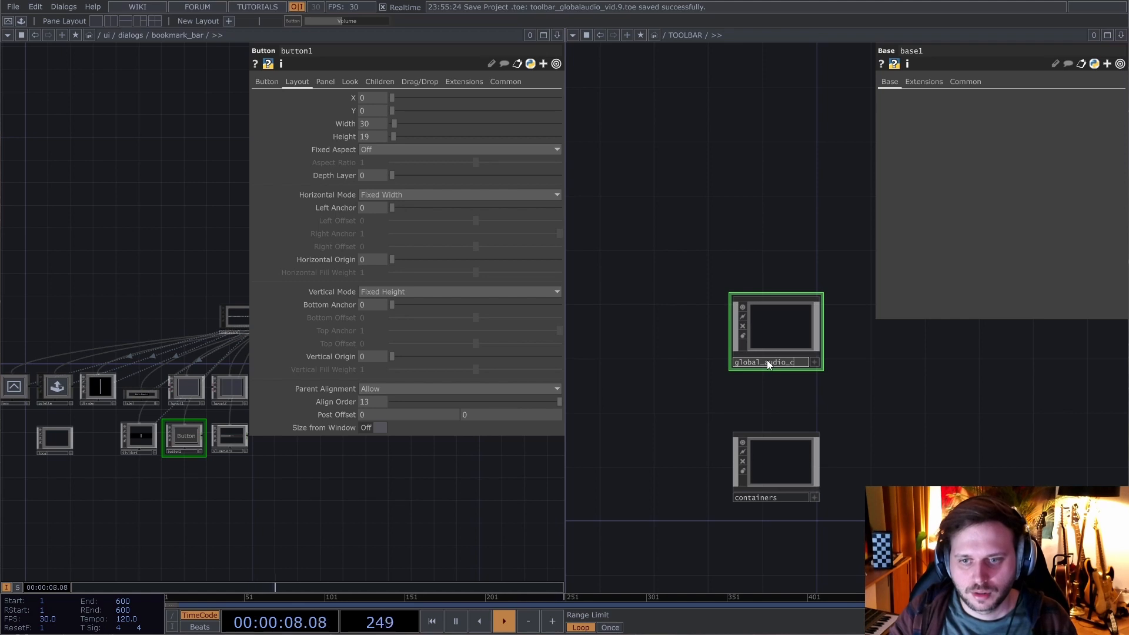
{"action": "type", "text": "ontrol"}
{"action": "key", "text": "Return"}
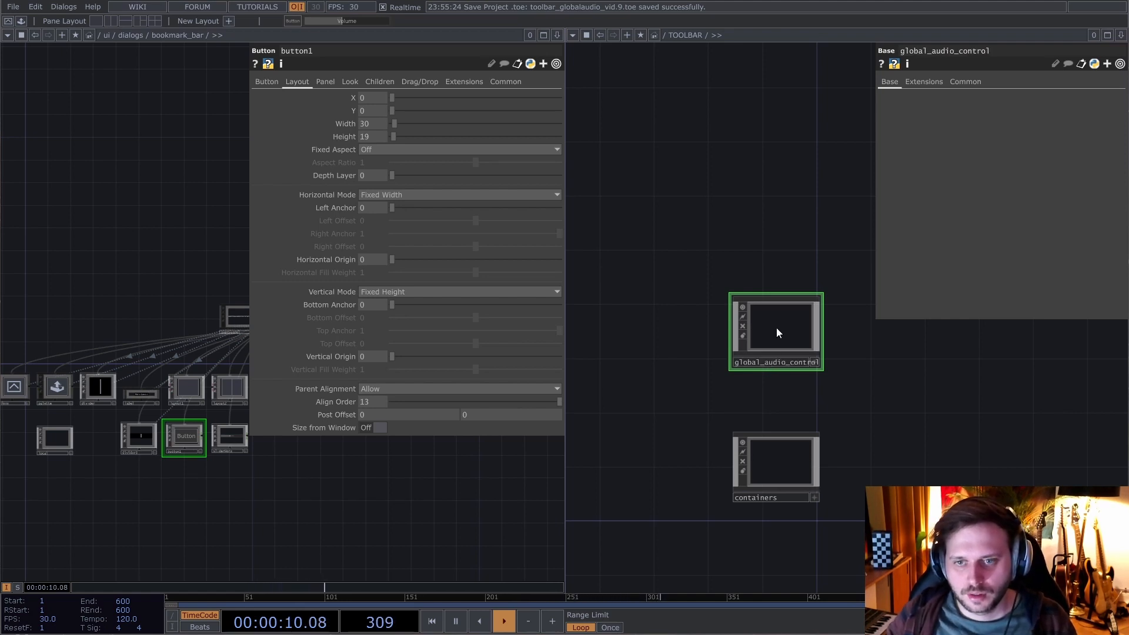
- Customize global_audio_control in the Component Editor by adding a Float parameter named Volume
{"action": "scroll", "coordinate": [776, 327], "scroll_direction": "up", "scroll_amount": 2}
{"action": "scroll", "coordinate": [776, 327], "scroll_direction": "down", "scroll_amount": 2}
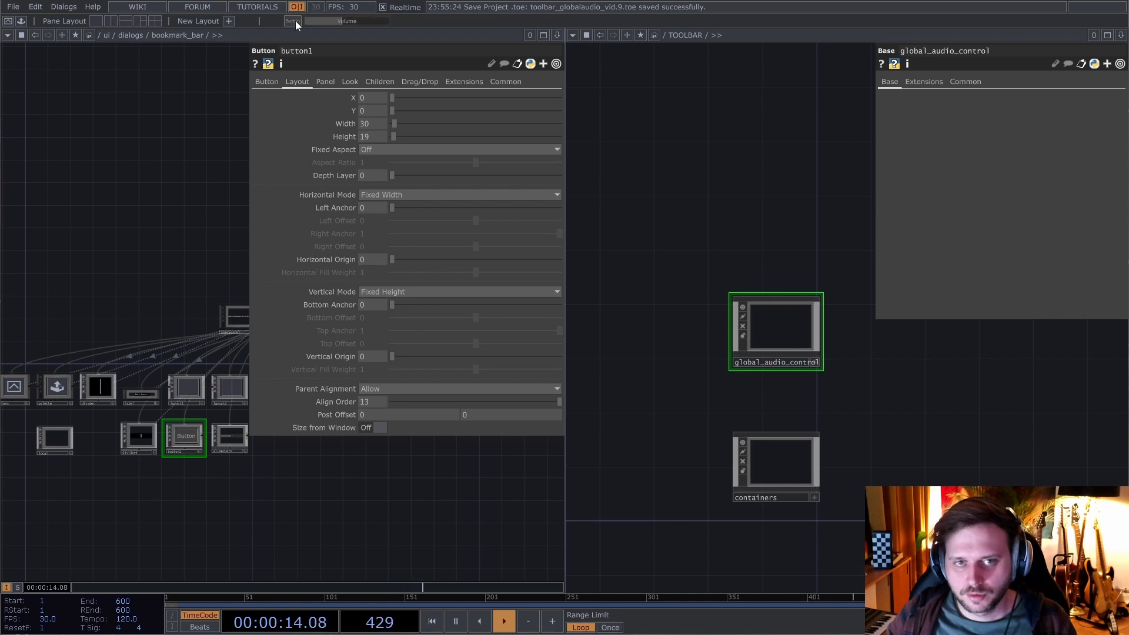
{"action": "right_click", "coordinate": [769, 326]}
{"action": "left_click", "coordinate": [789, 340]}
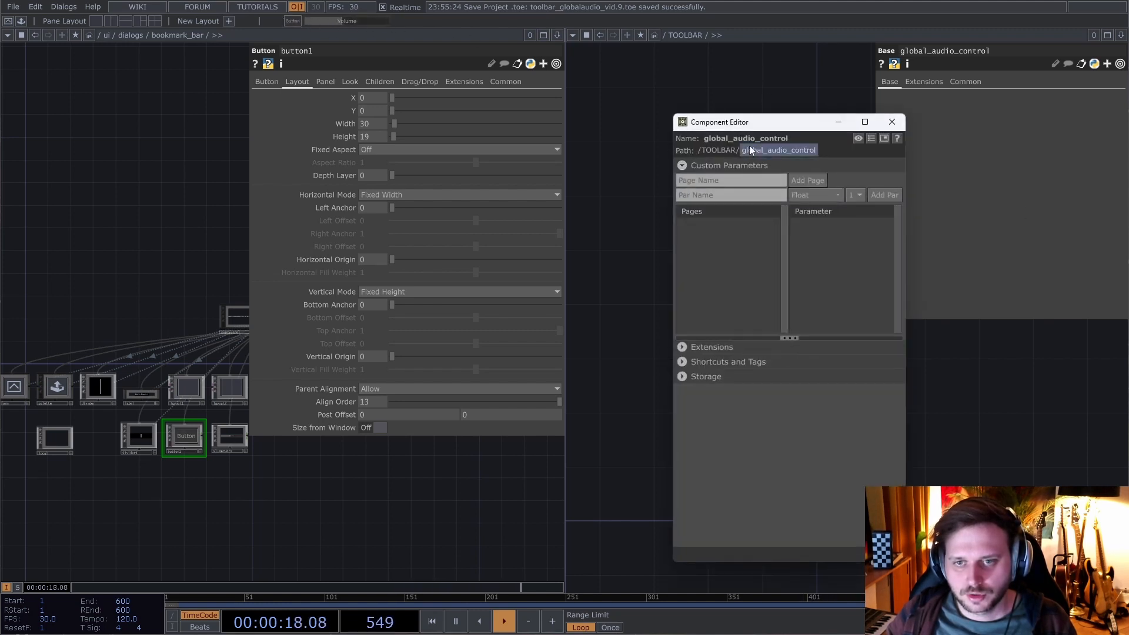
{"action": "left_click_drag", "start_coordinate": [749, 122], "coordinate": [557, 103]}
{"action": "left_click", "coordinate": [641, 177]}
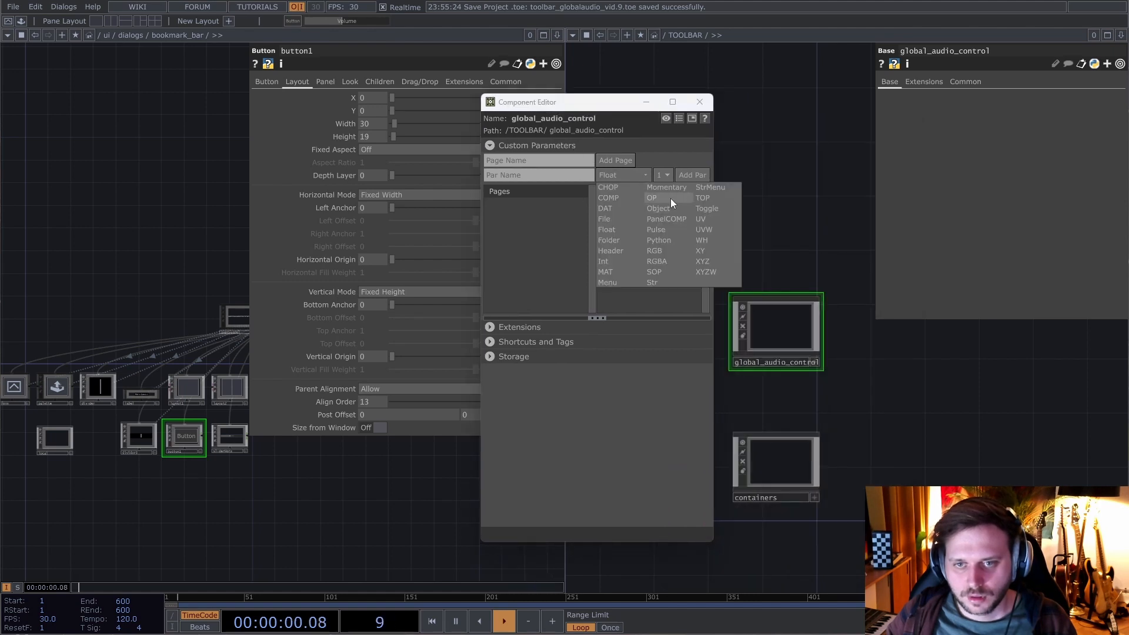
{"action": "left_click", "coordinate": [558, 176]}
{"action": "type", "text": "V"}
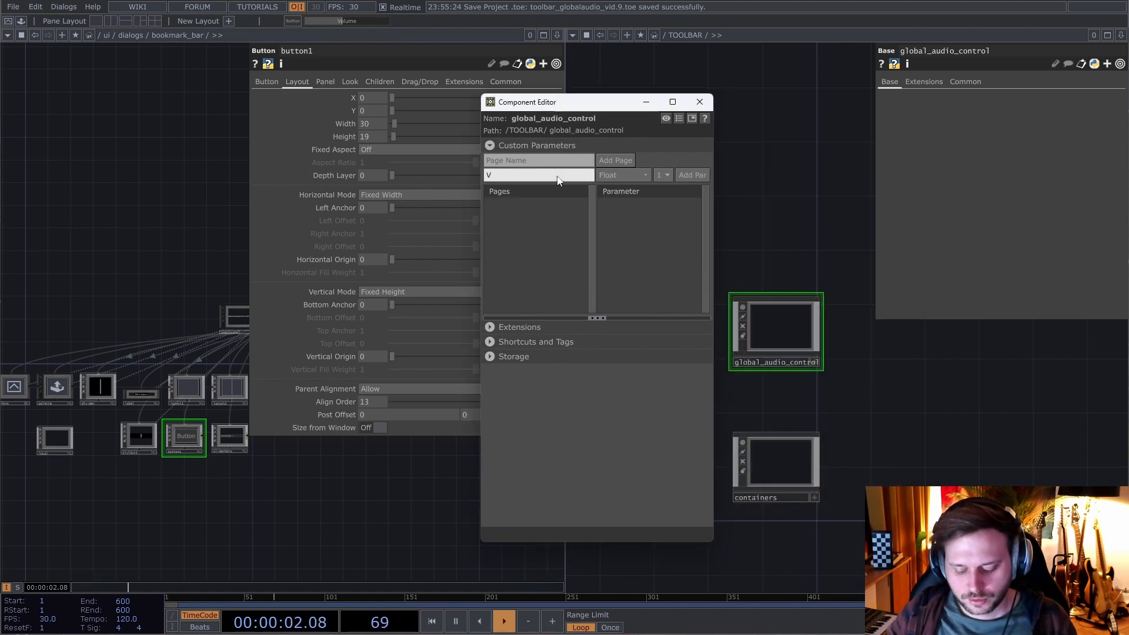
{"action": "type", "text": "olume"}
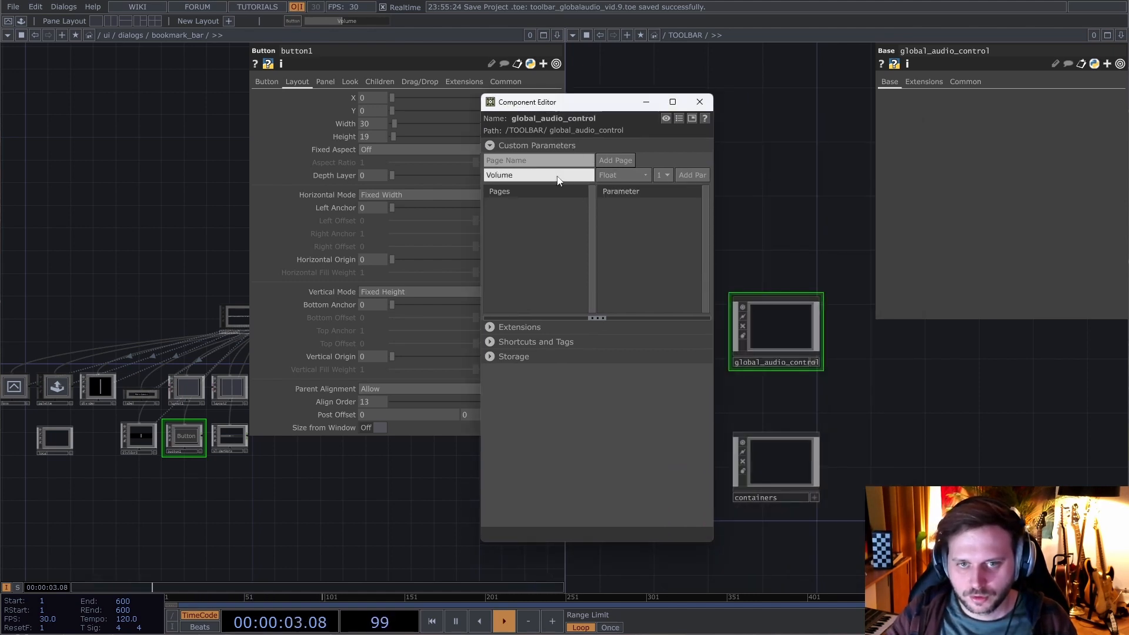
{"action": "left_click", "coordinate": [685, 174]}
- Add a Toggle parameter named Mute to global_audio_control, set Volume to about 0.413 and close the Component Editor
{"action": "left_click", "coordinate": [528, 175]}
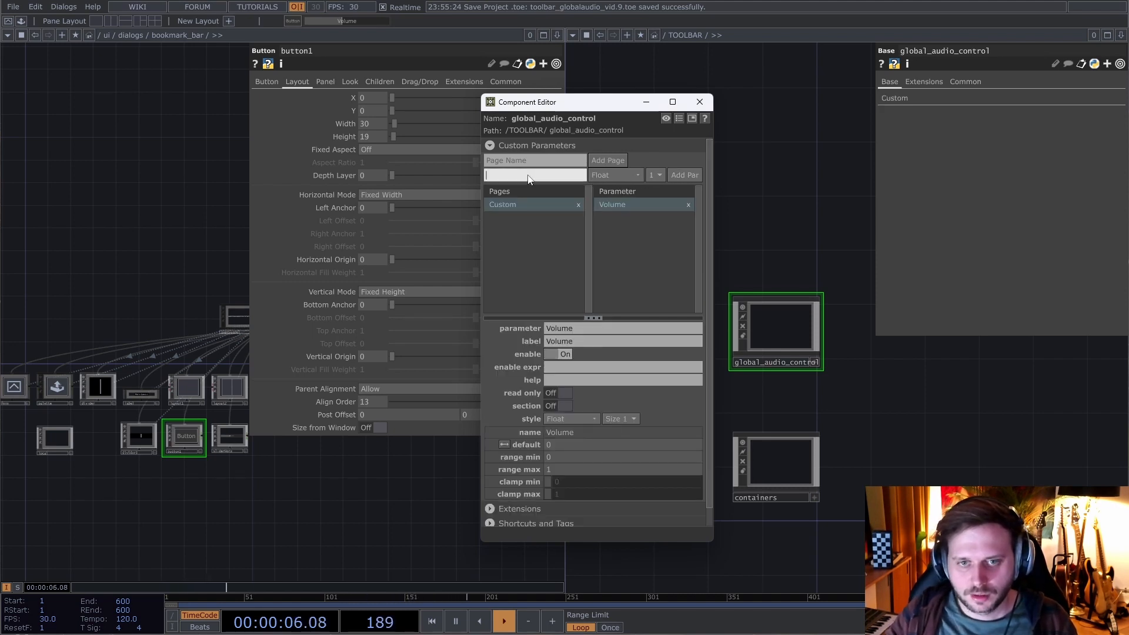
{"action": "type", "text": "Mute"}
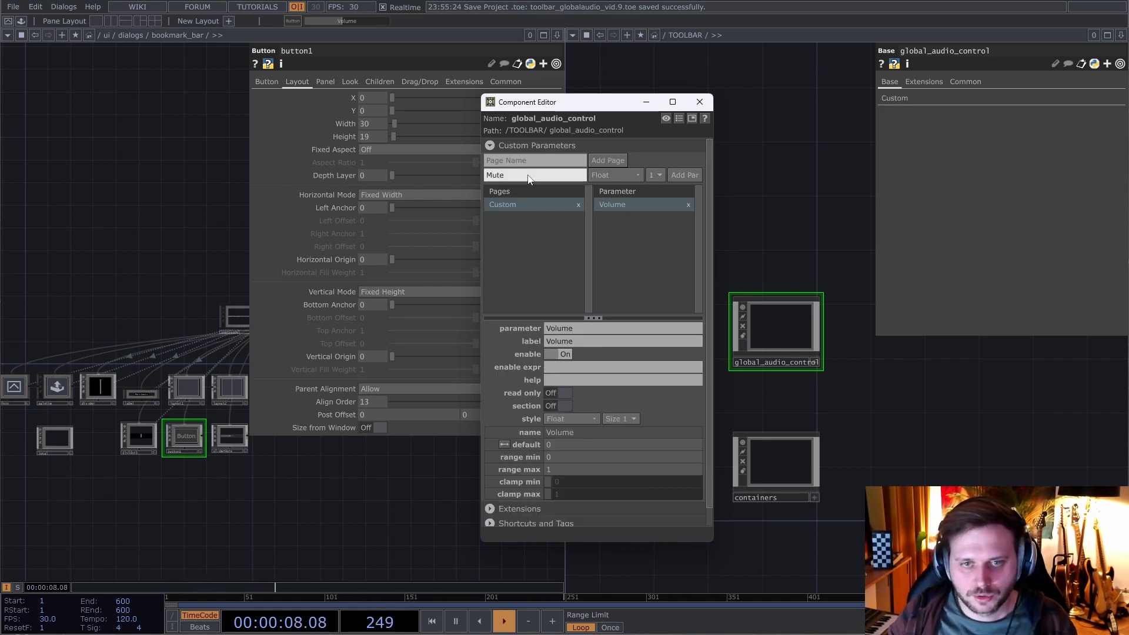
{"action": "left_click", "coordinate": [607, 175]}
{"action": "left_click", "coordinate": [699, 208]}
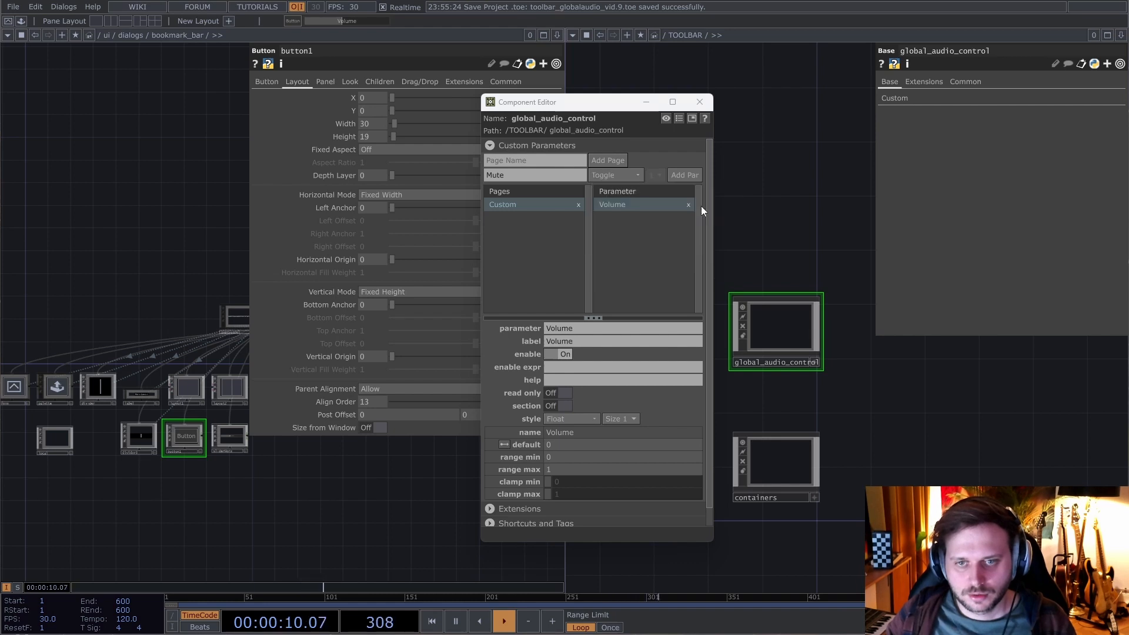
{"action": "left_click", "coordinate": [688, 176]}
{"action": "left_click", "coordinate": [893, 98]}
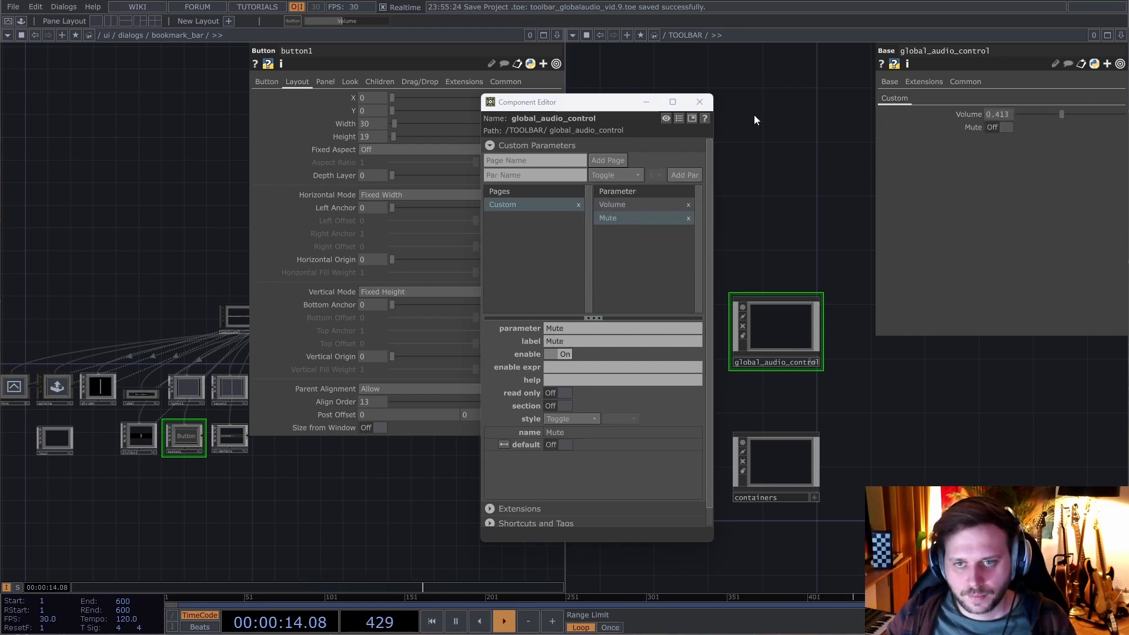
{"action": "left_click", "coordinate": [699, 102]}
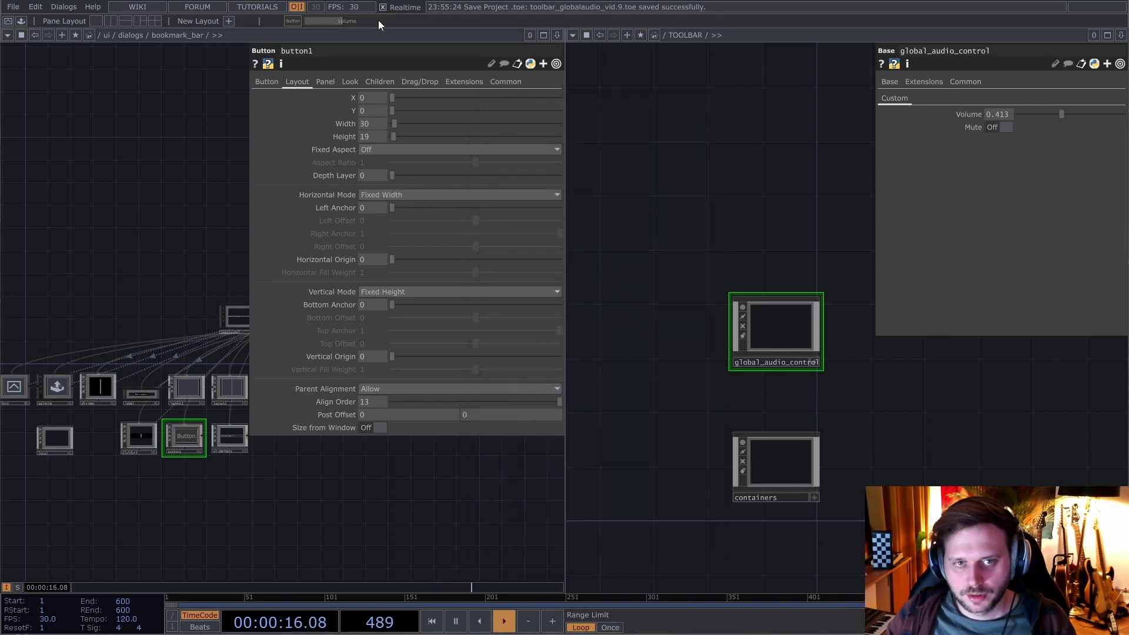
- Set the Global OP Shortcut of global_audio_control to AudioControl
{"action": "scroll", "coordinate": [788, 330], "scroll_direction": "up", "scroll_amount": 2}
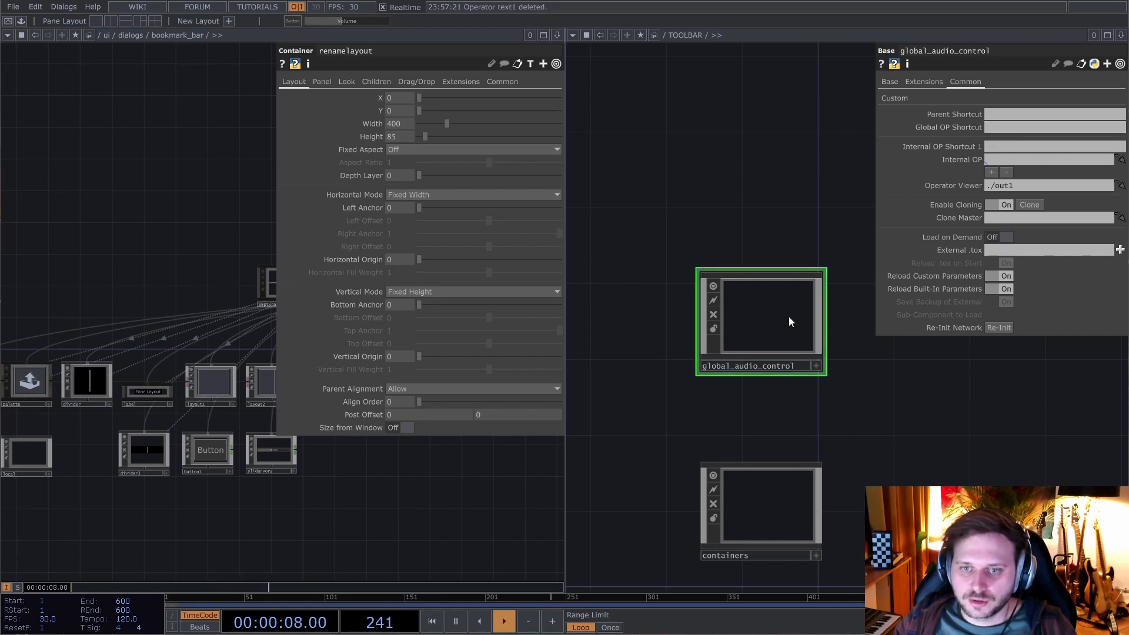
{"action": "scroll", "coordinate": [756, 334], "scroll_direction": "up", "scroll_amount": 2}
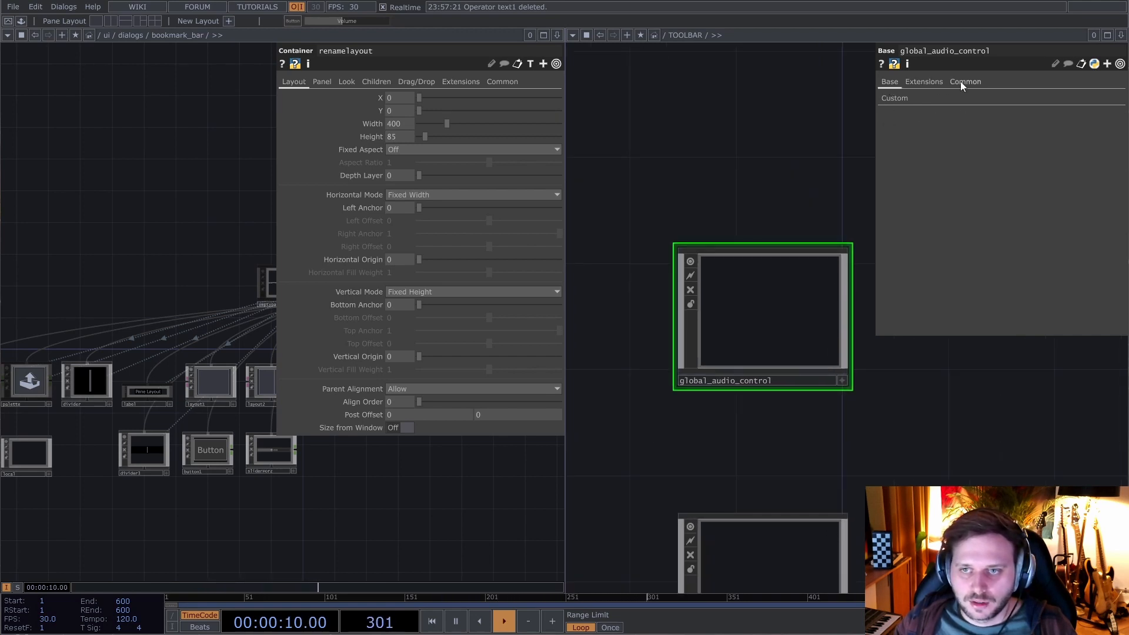
{"action": "left_click", "coordinate": [1009, 128]}
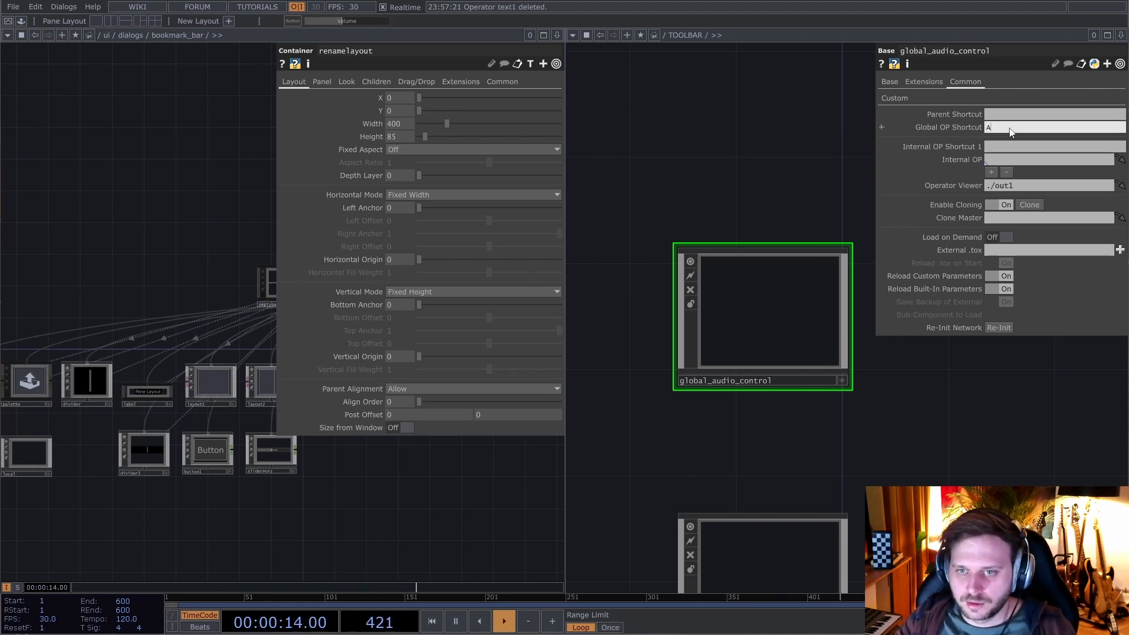
{"action": "type", "text": "AudioControl"}
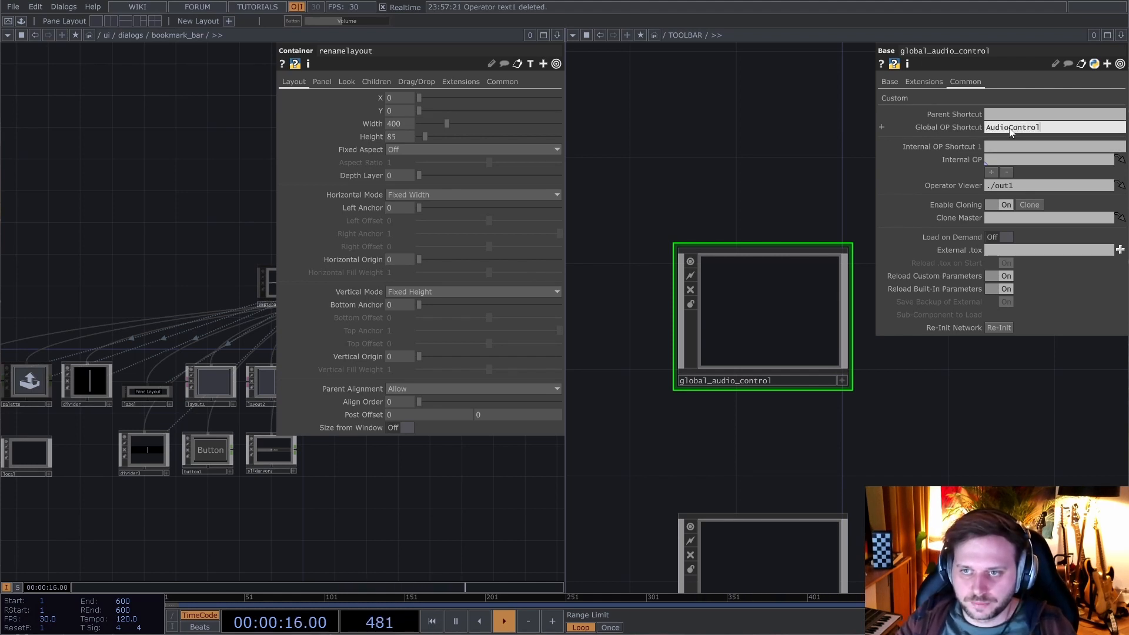
{"action": "key", "text": "Return"}
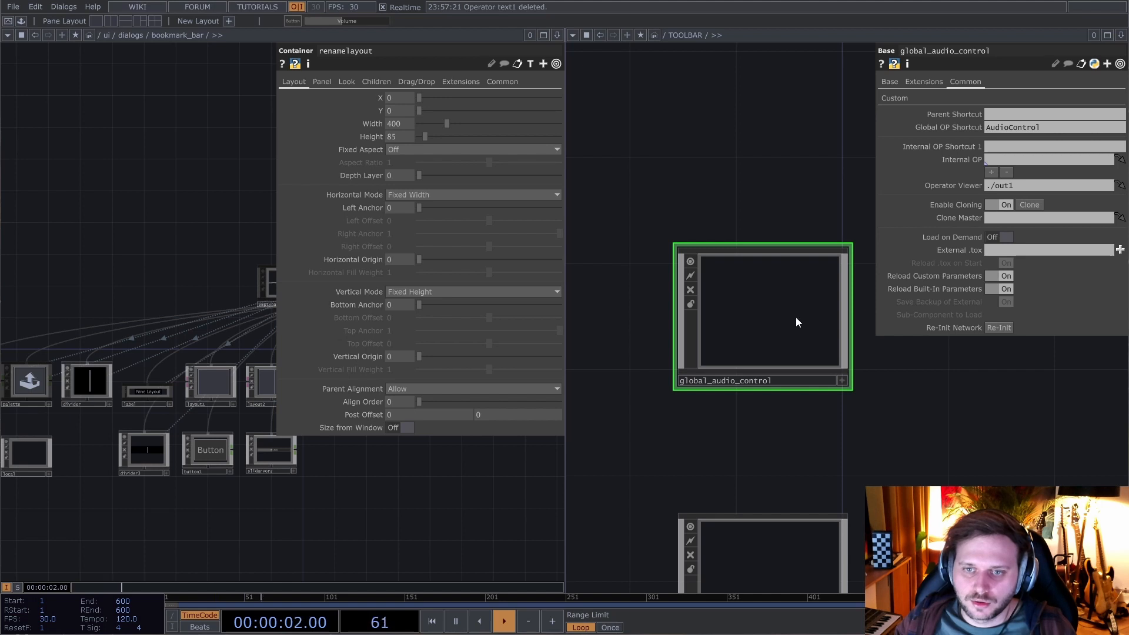
- Widen the bookmark_bar pane and add a Text DAT below divider3
{"action": "left_click_drag", "start_coordinate": [400, 491], "coordinate": [215, 487]}
{"action": "scroll", "coordinate": [450, 457], "scroll_direction": "down", "scroll_amount": 3}
{"action": "scroll", "coordinate": [288, 504], "scroll_direction": "up", "scroll_amount": 2}
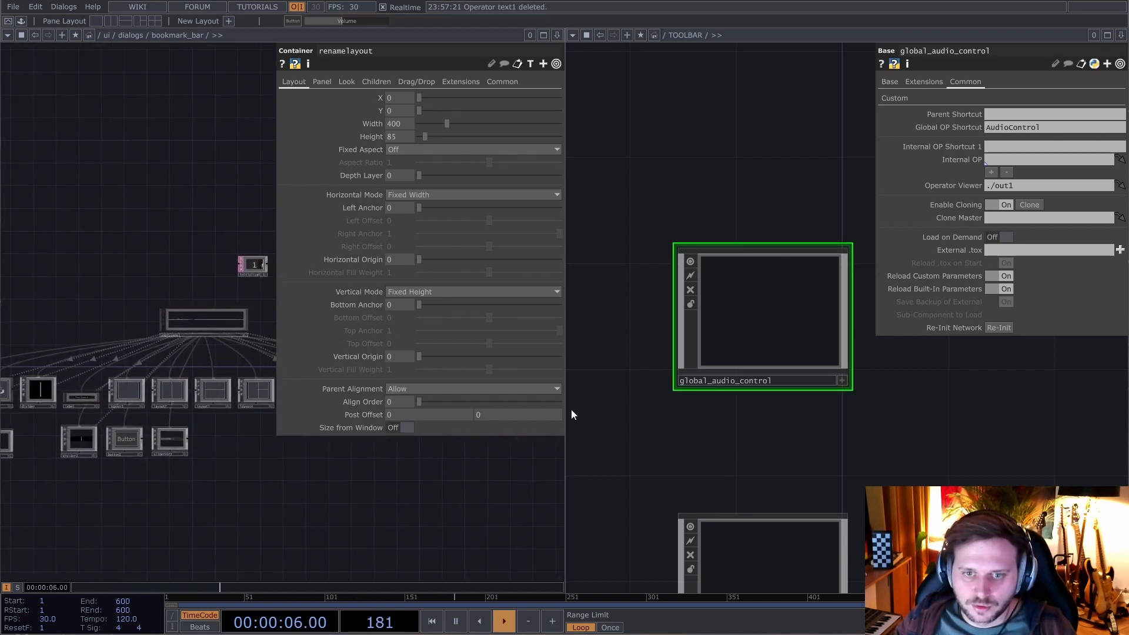
{"action": "left_click_drag", "start_coordinate": [565, 419], "coordinate": [667, 420]}
{"action": "left_click_drag", "start_coordinate": [239, 476], "coordinate": [298, 464]}
{"action": "scroll", "coordinate": [156, 478], "scroll_direction": "up", "scroll_amount": 2}
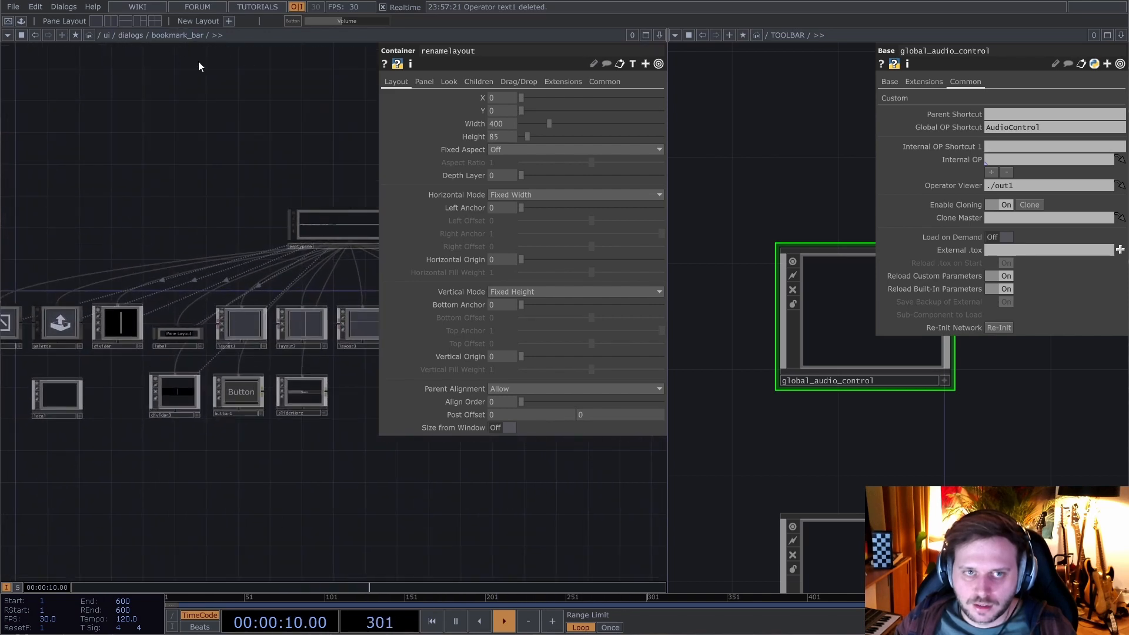
{"action": "left_click_drag", "start_coordinate": [270, 517], "coordinate": [285, 457]}
{"action": "key", "text": "Tab"}
{"action": "type", "text": "t"}
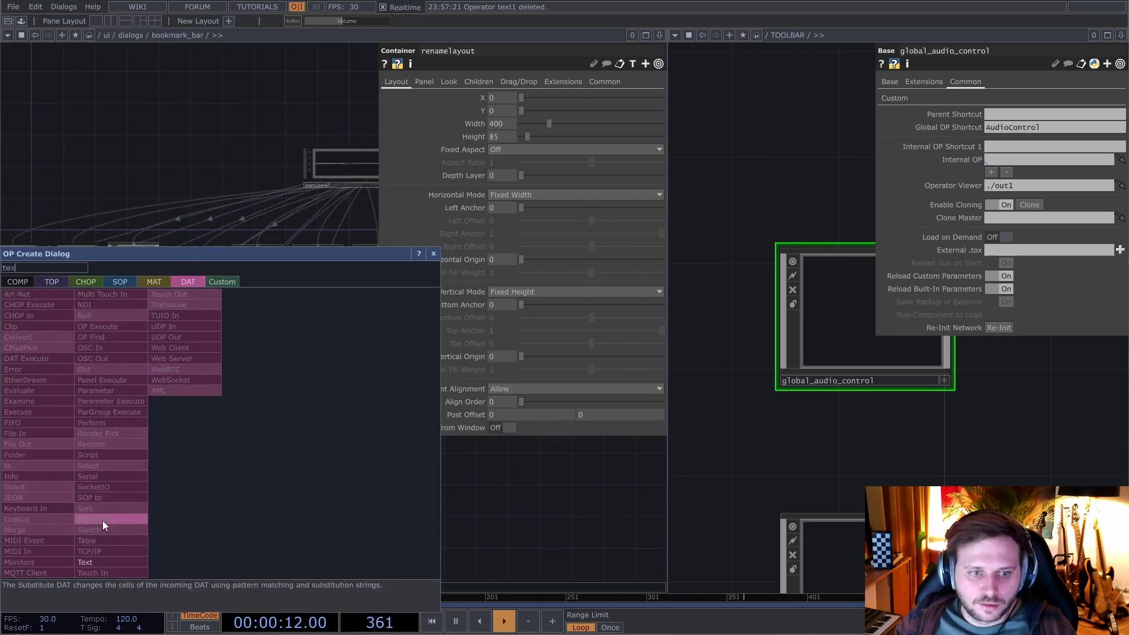
{"action": "left_click", "coordinate": [99, 560]}
{"action": "left_click", "coordinate": [189, 387]}
{"action": "scroll", "coordinate": [189, 387], "scroll_direction": "up", "scroll_amount": 4}
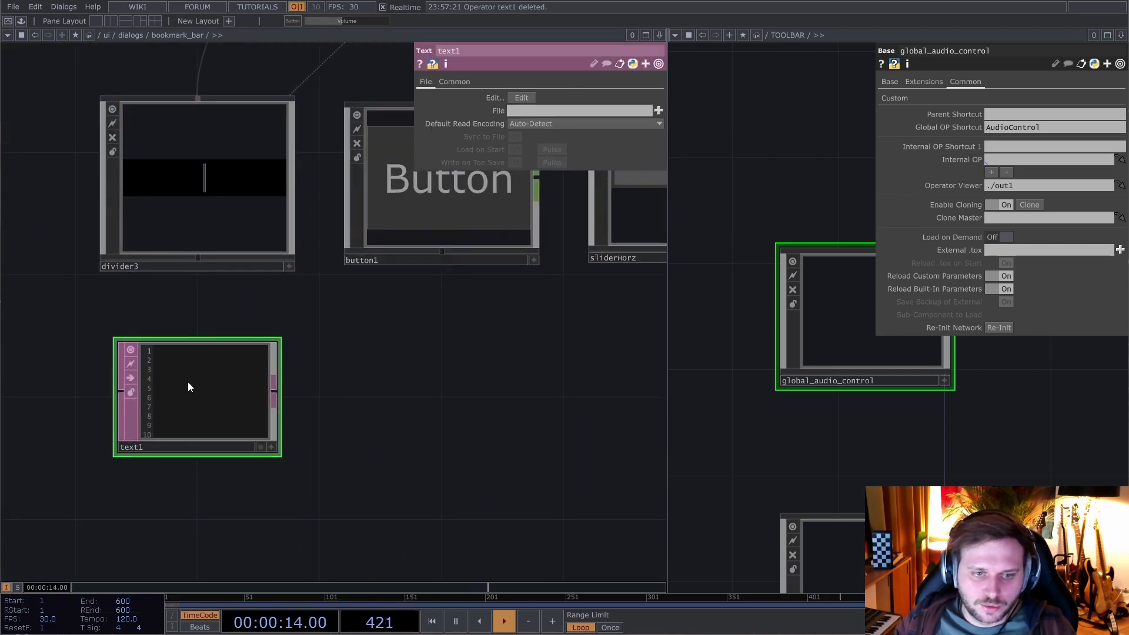
- Write the script debug(op.AudioControl) in the new Text DAT and leave its editing mode
{"action": "type", "text": "debu"}
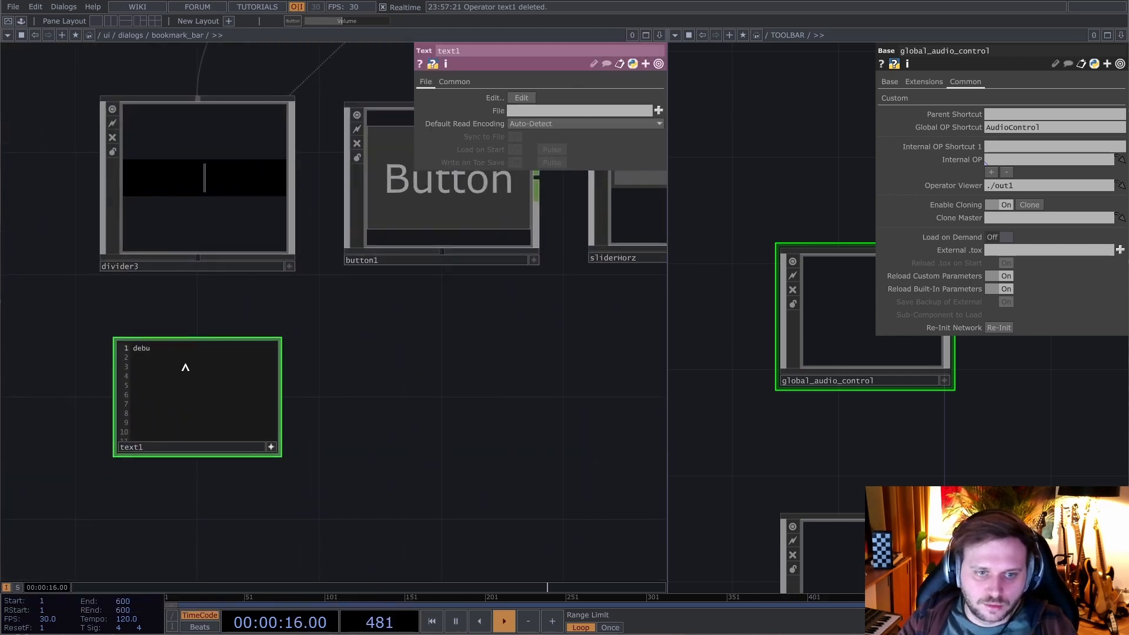
{"action": "type", "text": "g(op.A"}
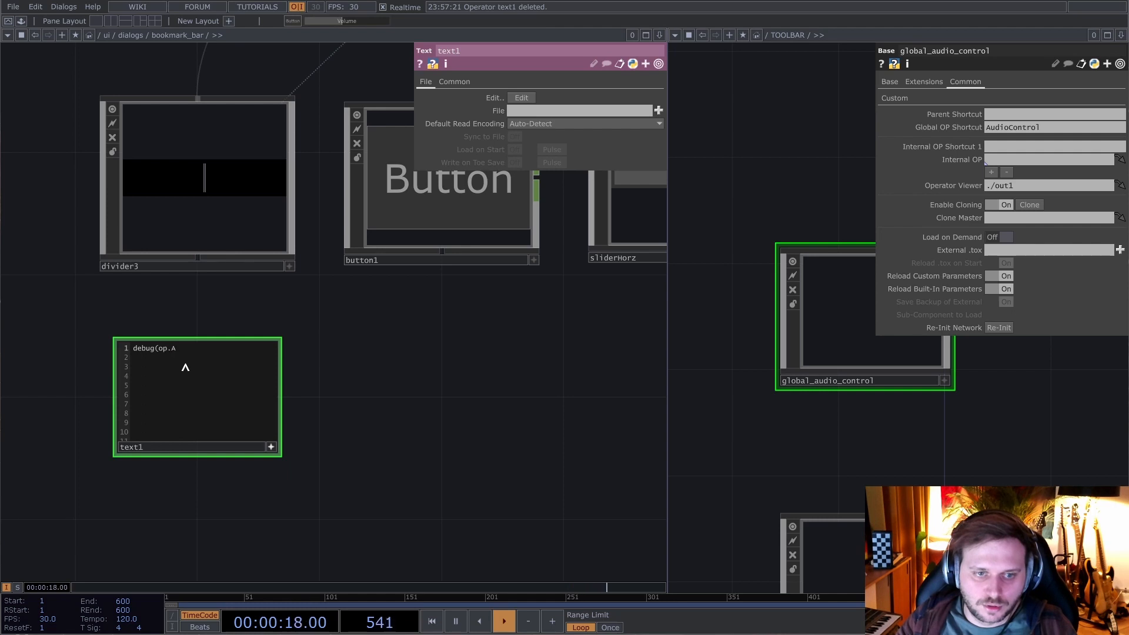
{"action": "type", "text": "udioControl"}
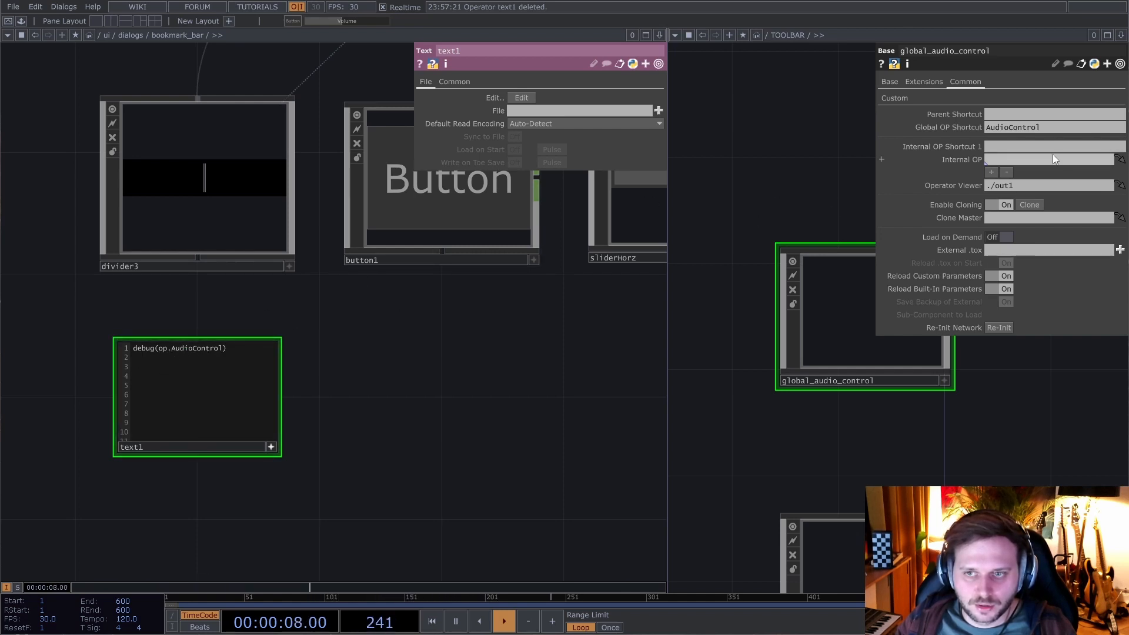
{"action": "left_click", "coordinate": [271, 447]}
- Run the text1 script repeatedly and check in the Textport which operator the AudioControl shortcut resolves to
{"action": "key", "text": "ctrl+r"}
{"action": "key", "text": "ctrl+r"}
{"action": "key", "text": "ctrl+r"}
{"action": "key", "text": "ctrl+r"}
{"action": "key", "text": "ctrl+r"}
{"action": "key", "text": "ctrl+r"}
{"action": "key", "text": "ctrl+r"}
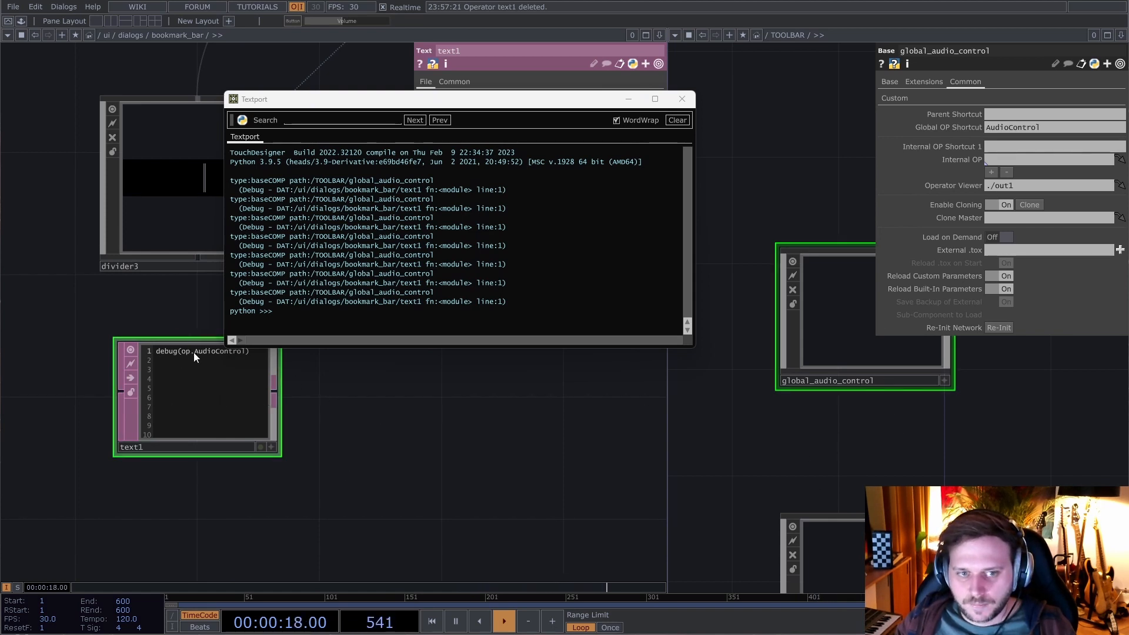
{"action": "scroll", "coordinate": [186, 347], "scroll_direction": "up", "scroll_amount": 3}
{"action": "left_click_drag", "start_coordinate": [338, 395], "coordinate": [346, 437]}
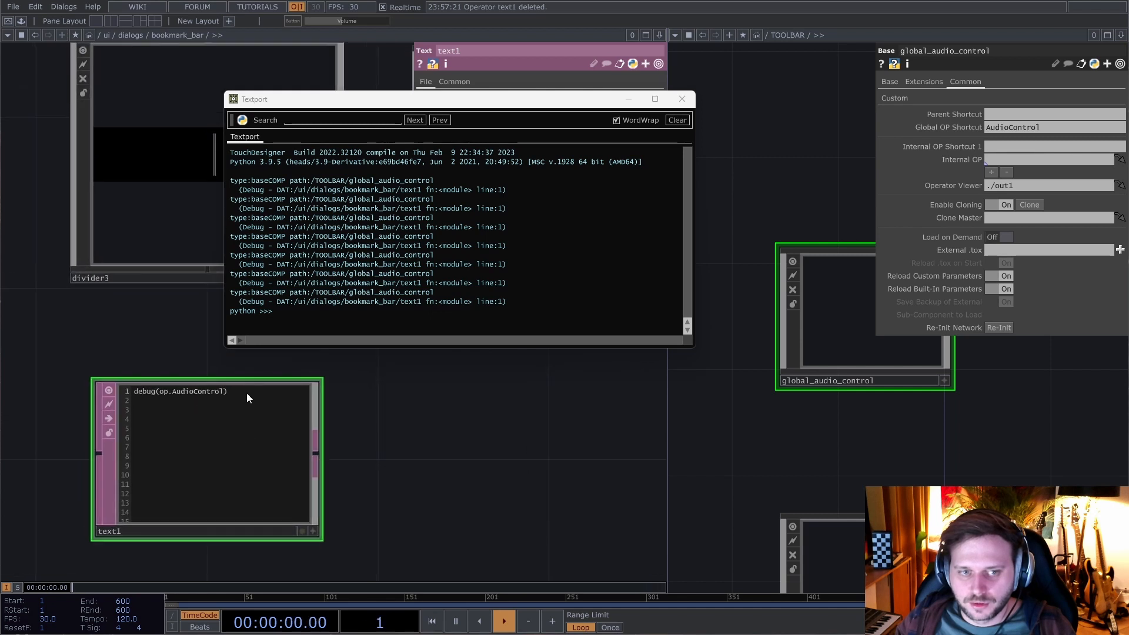
{"action": "key", "text": "ctrl+r"}
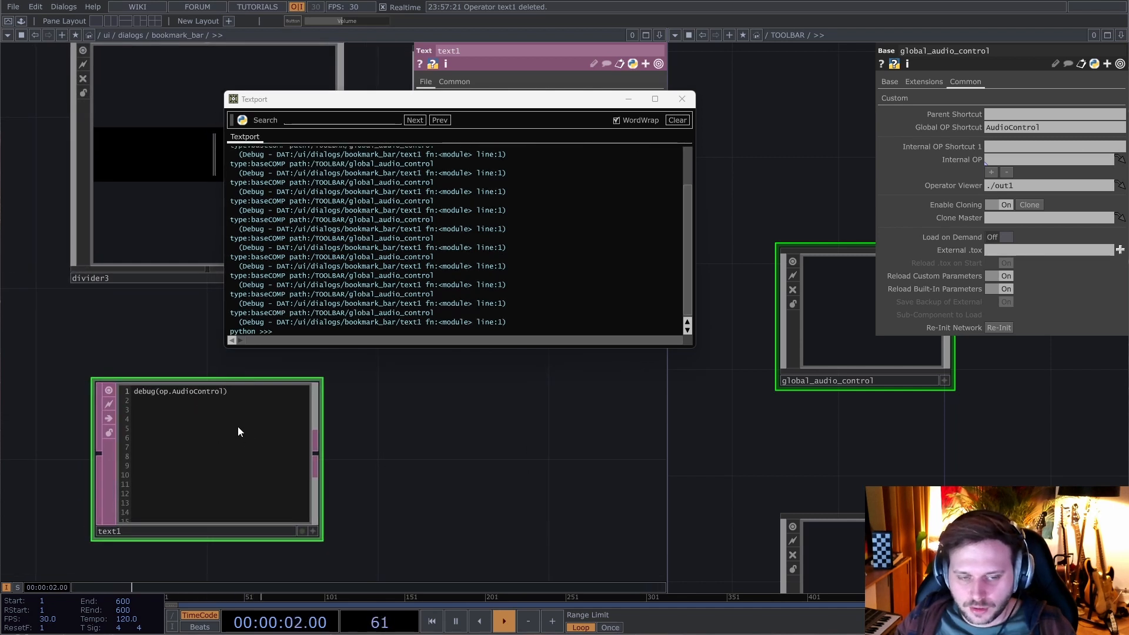
- Delete the text1 DAT from bookmark_bar and close the Textport
{"action": "right_click", "coordinate": [248, 442]}
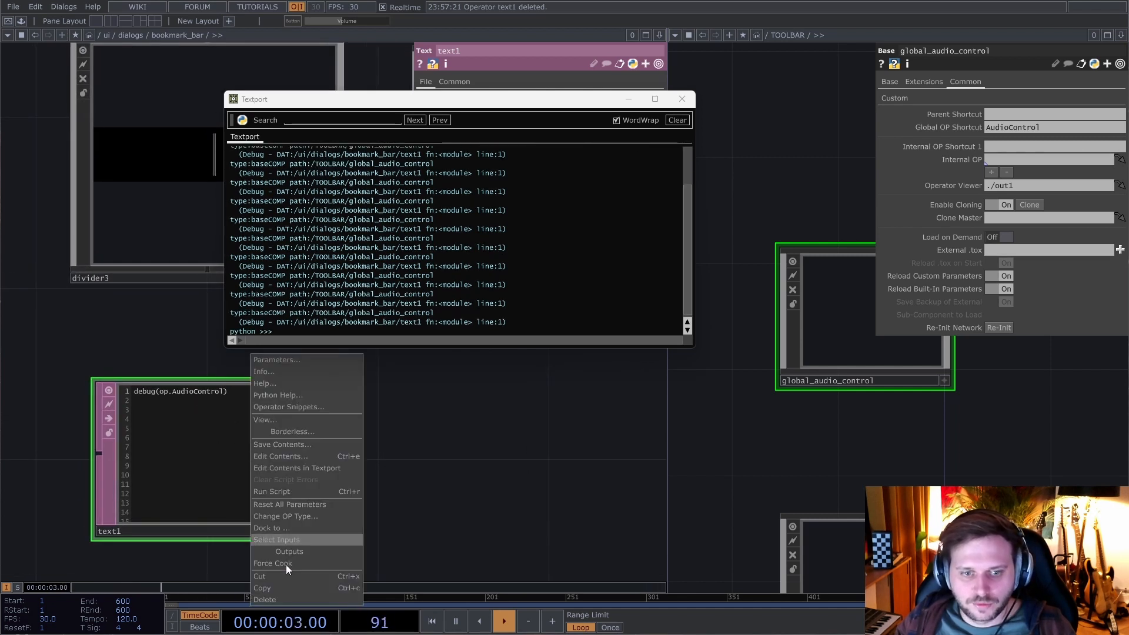
{"action": "left_click", "coordinate": [285, 601]}
{"action": "left_click", "coordinate": [682, 99]}
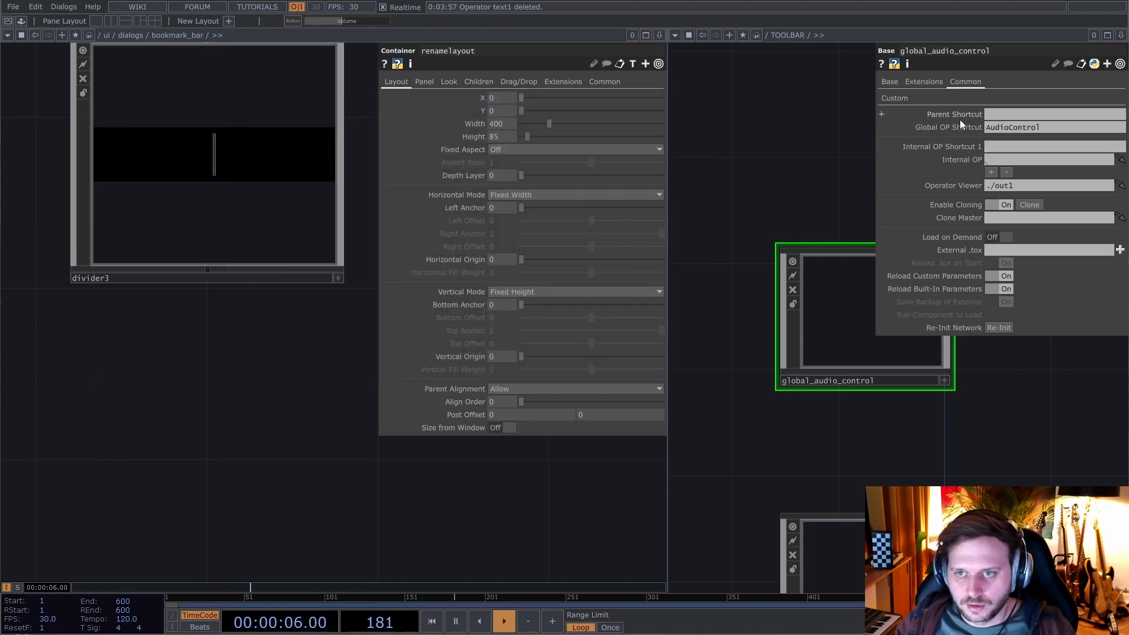
- Duplicate global_audio_control beside the original to check how a repeated Global OP Shortcut is handled, and delete the copy
{"action": "scroll", "coordinate": [775, 152], "scroll_direction": "down", "scroll_amount": 2}
{"action": "scroll", "coordinate": [775, 153], "scroll_direction": "down", "scroll_amount": 2}
{"action": "left_click_drag", "start_coordinate": [717, 220], "coordinate": [676, 247]}
{"action": "left_click_drag", "start_coordinate": [796, 195], "coordinate": [853, 244]}
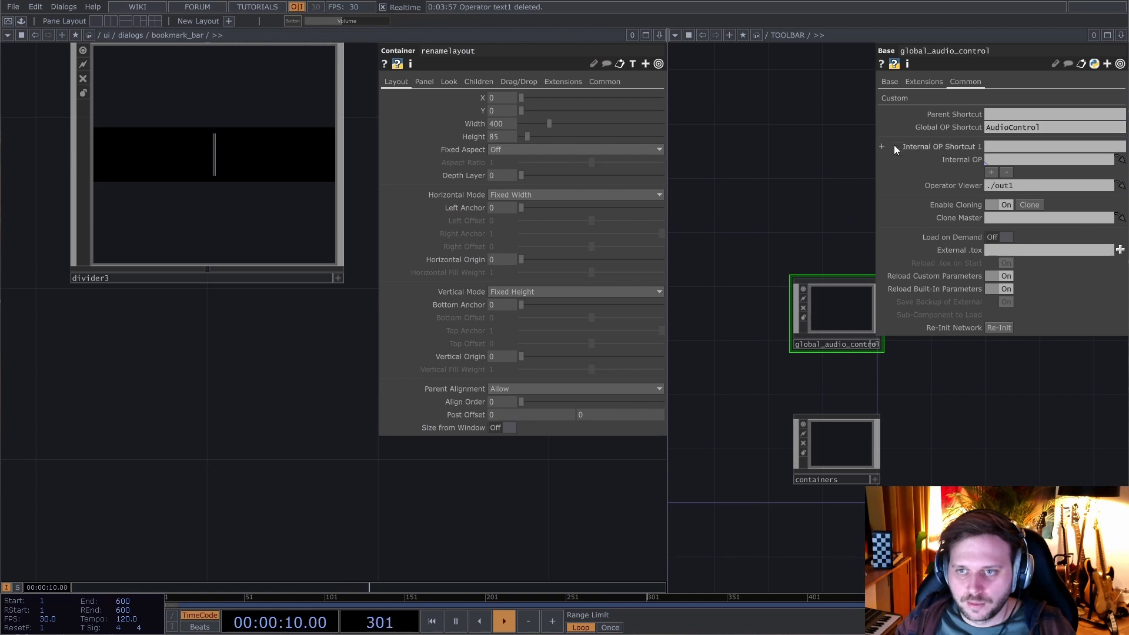
{"action": "left_click_drag", "start_coordinate": [847, 197], "coordinate": [809, 280]}
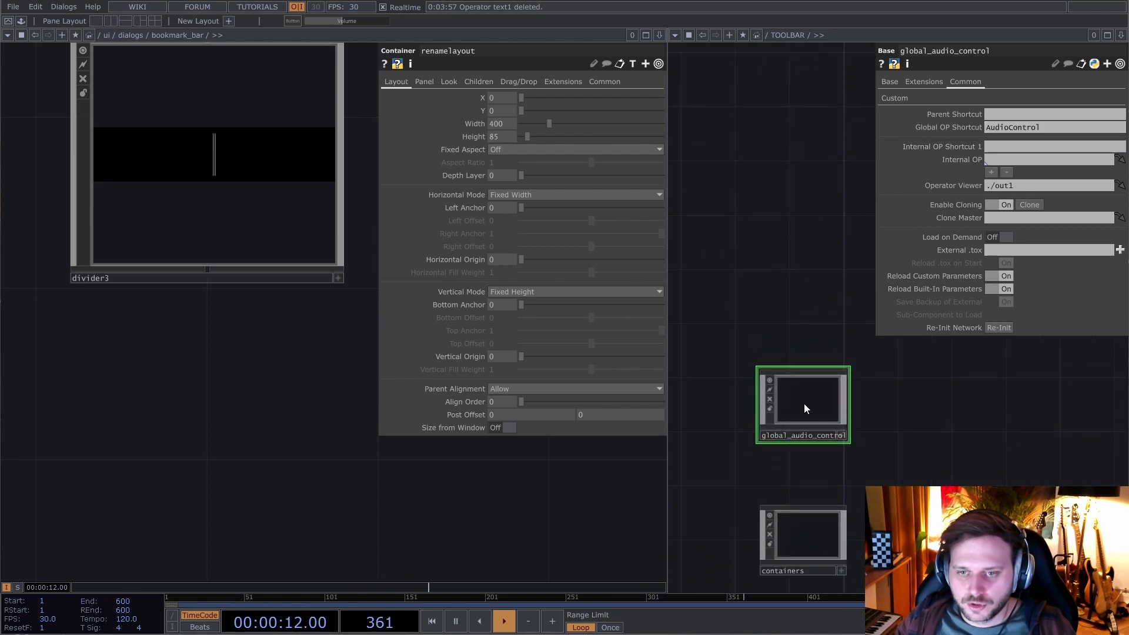
{"action": "key", "text": "ctrl+c"}
{"action": "key", "text": "ctrl+v"}
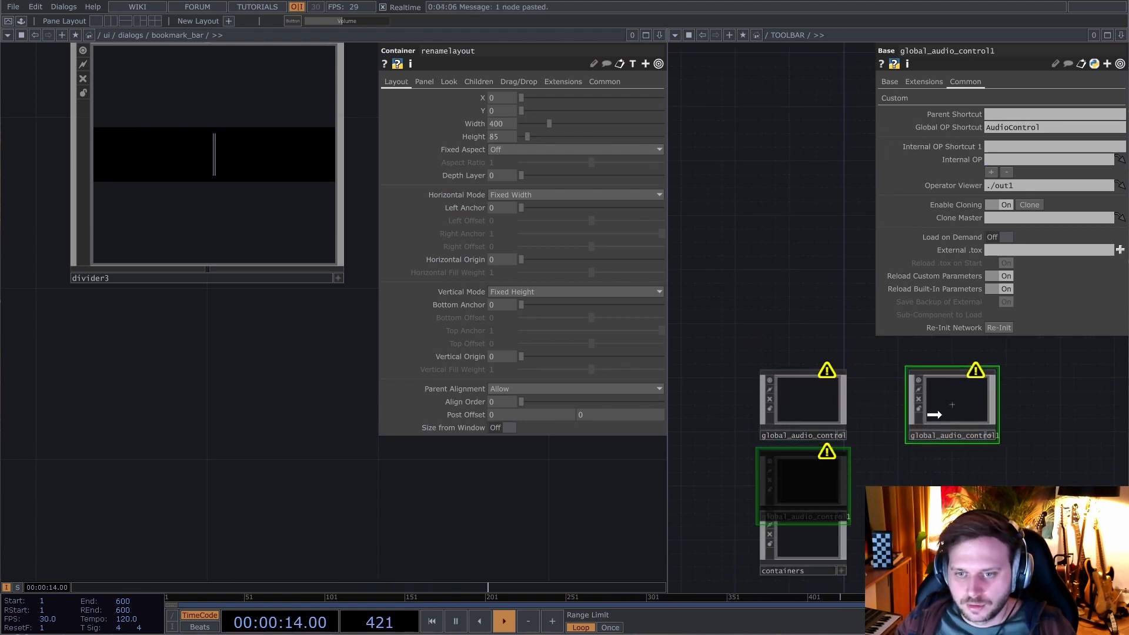
{"action": "left_click", "coordinate": [914, 408]}
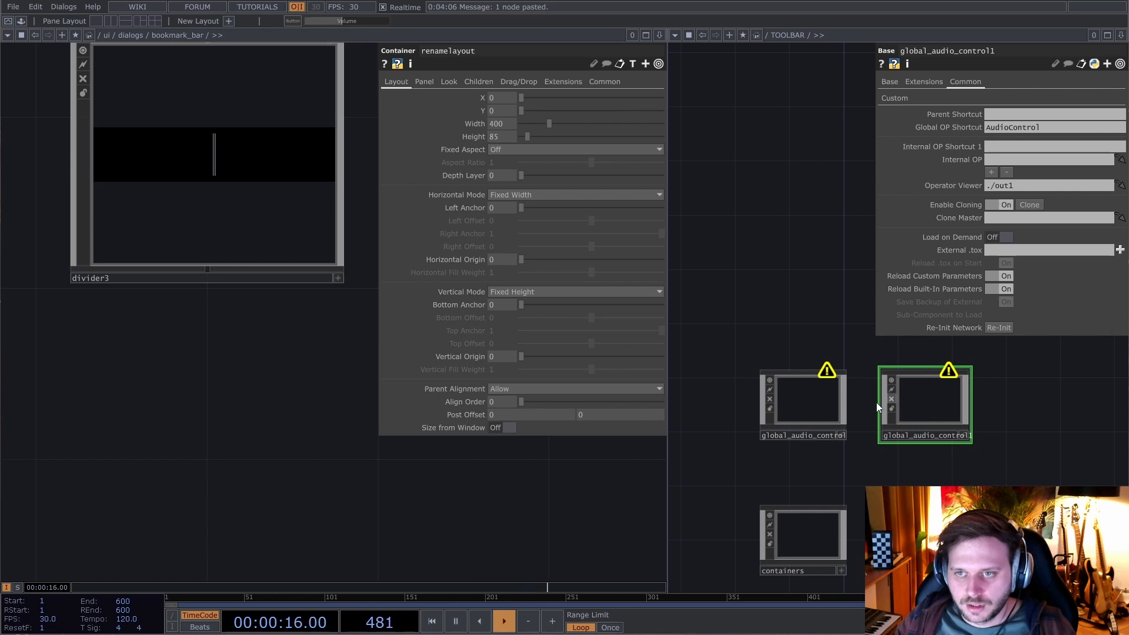
{"action": "left_click", "coordinate": [818, 411]}
{"action": "left_click", "coordinate": [938, 404]}
{"action": "mouse_move", "coordinate": [948, 372]}
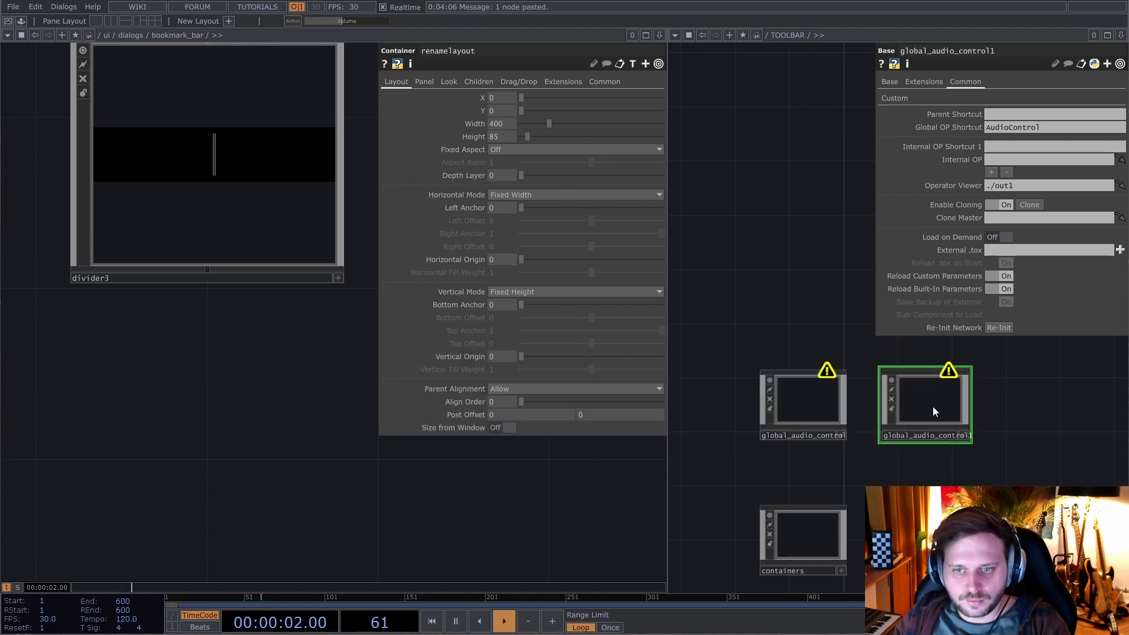
{"action": "key", "text": "Delete"}
{"action": "scroll", "coordinate": [262, 444], "scroll_direction": "down", "scroll_amount": 10}
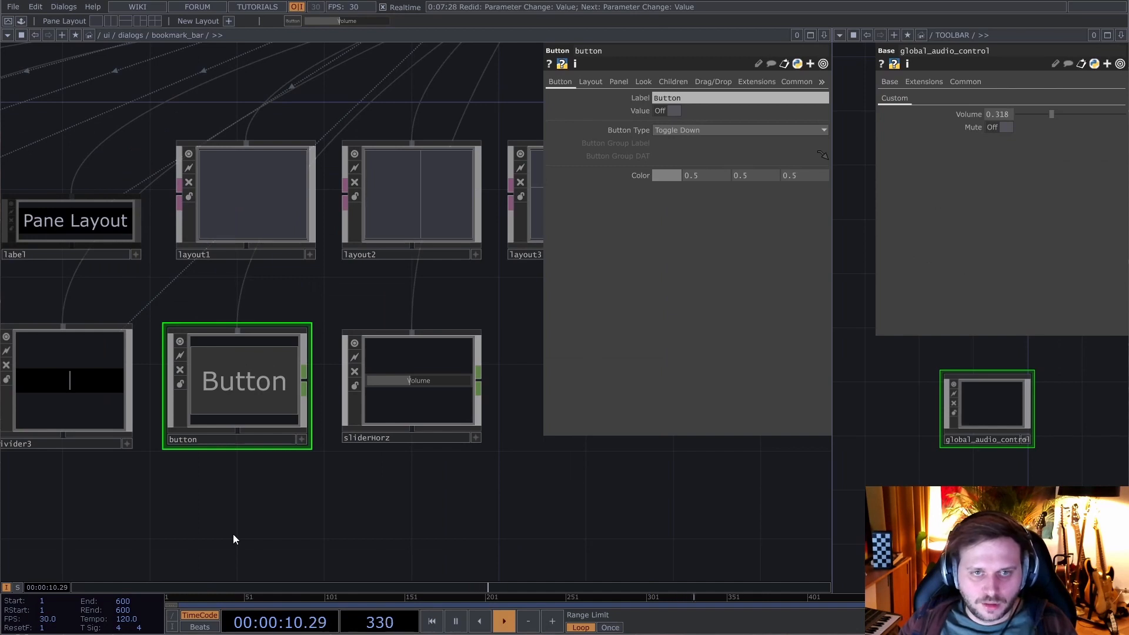
- Try the toolbar slider, the toolbar button and the Volume parameter of global_audio_control separately to check whether they are linked
{"action": "left_click_drag", "start_coordinate": [328, 21], "coordinate": [388, 21]}
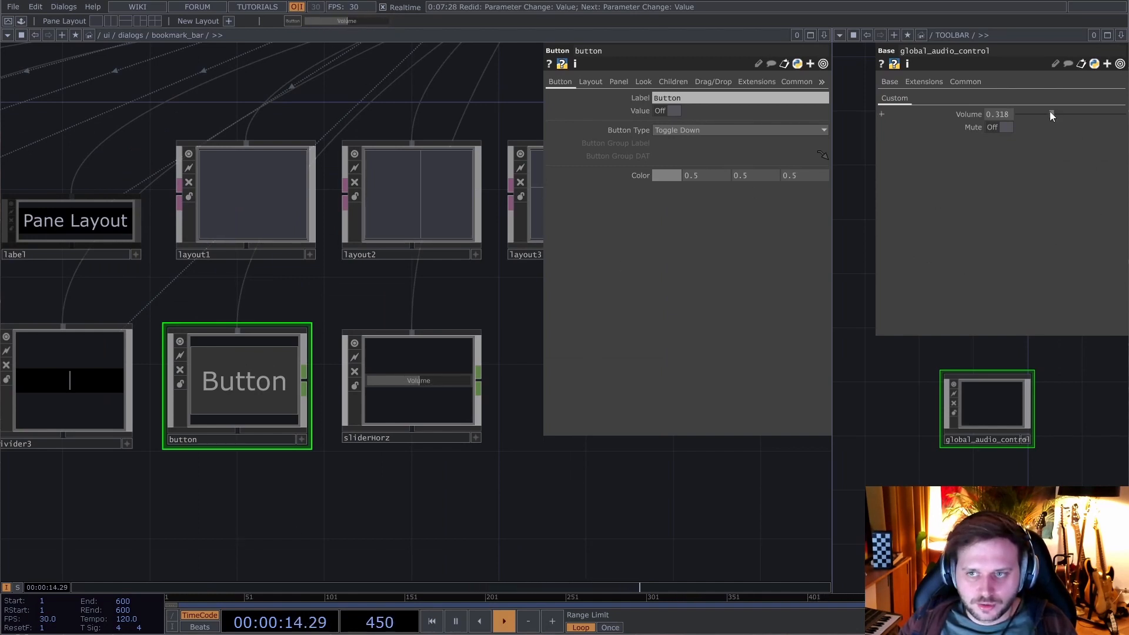
{"action": "left_click_drag", "start_coordinate": [1050, 111], "coordinate": [1056, 114]}
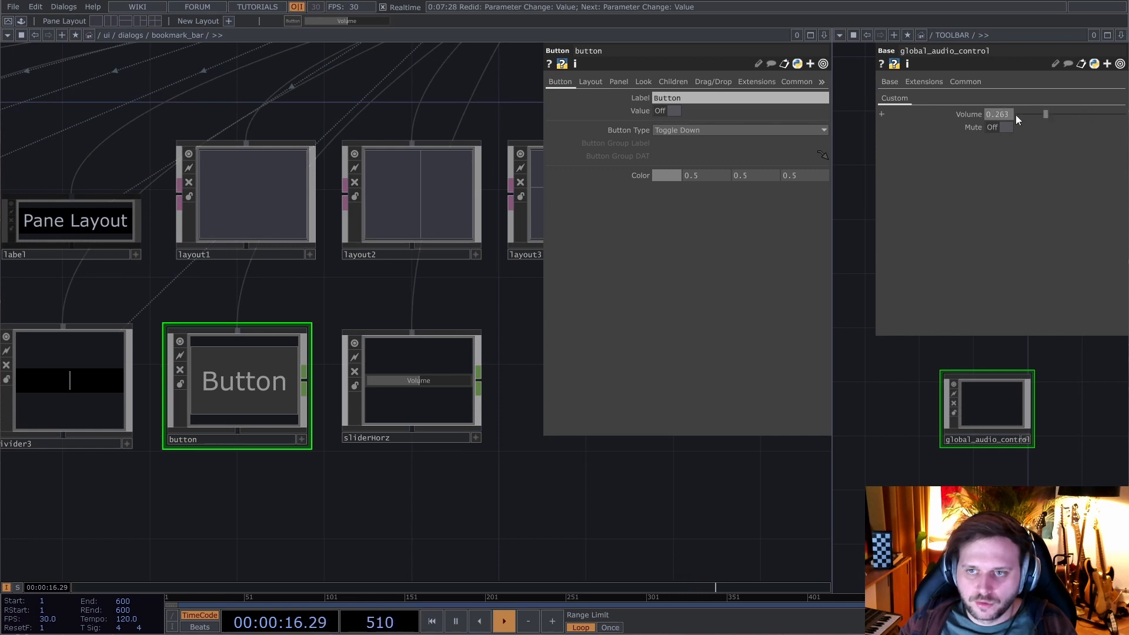
{"action": "left_click", "coordinate": [1043, 115]}
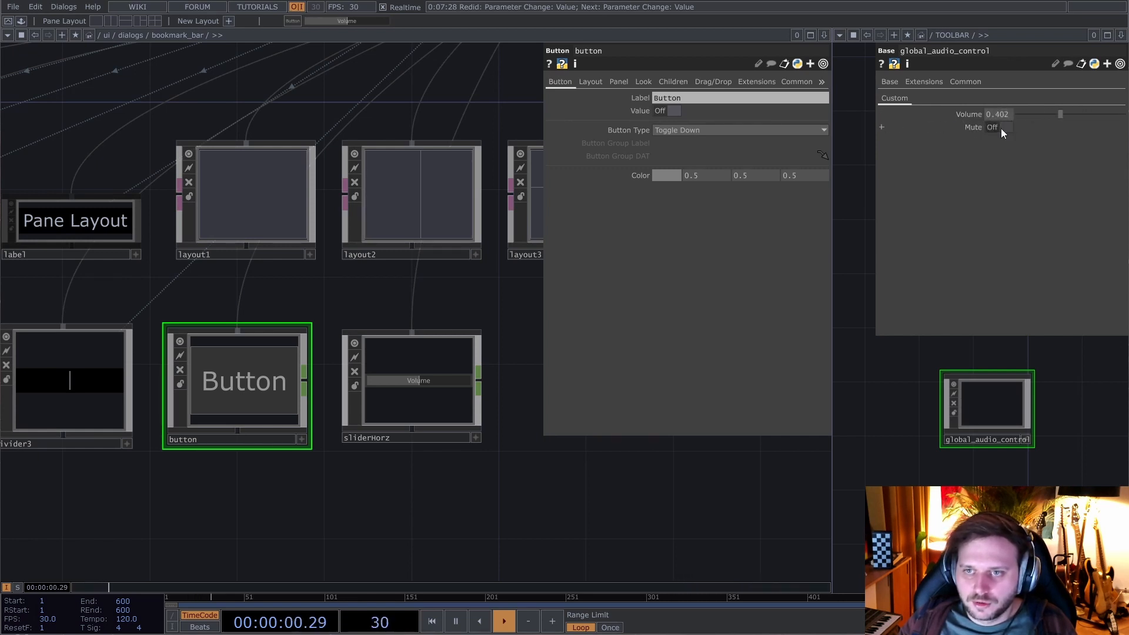
{"action": "left_click", "coordinate": [289, 21]}
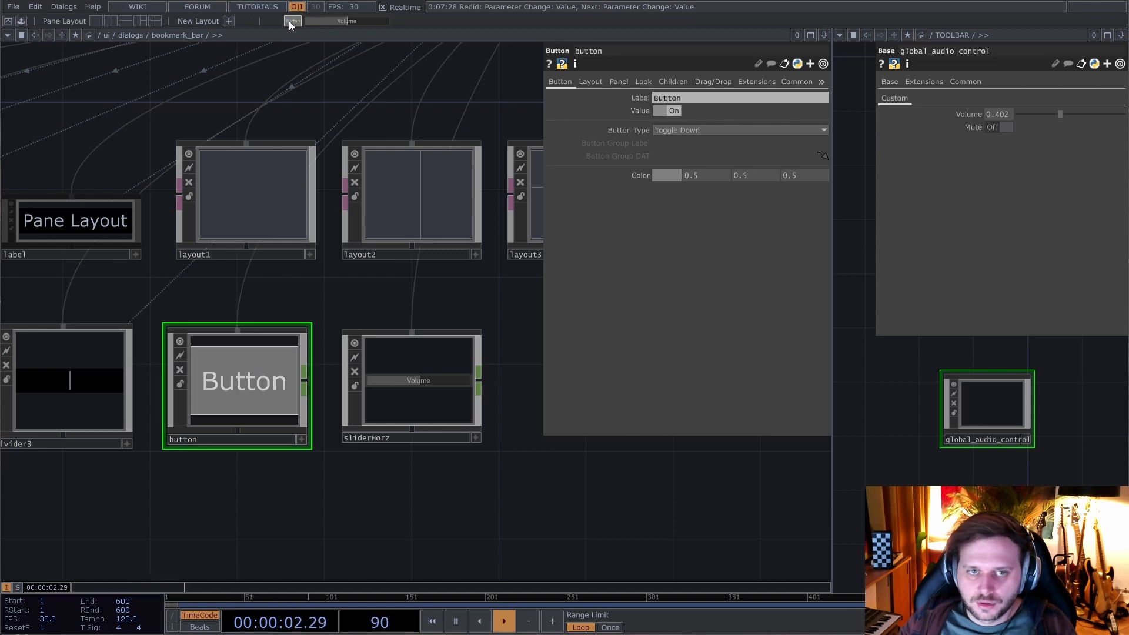
{"action": "left_click", "coordinate": [293, 21]}
{"action": "left_click", "coordinate": [293, 21]}
{"action": "left_click", "coordinate": [293, 21]}
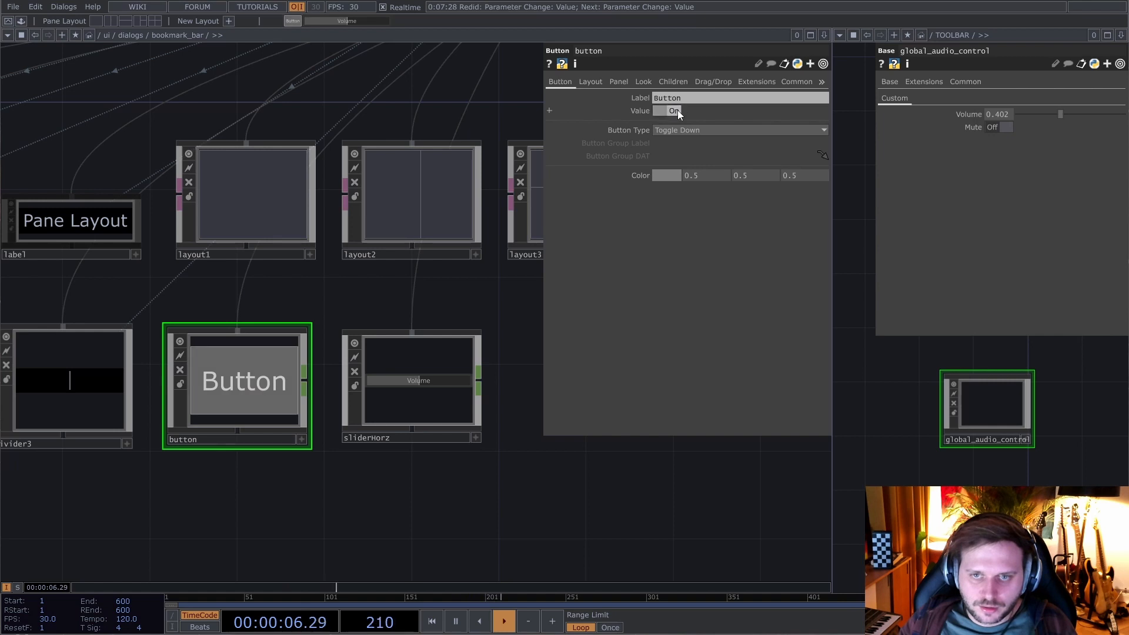
- Bind the Value parameter of the button component to op.AudioControl.par.Mute
{"action": "left_click", "coordinate": [639, 111]}
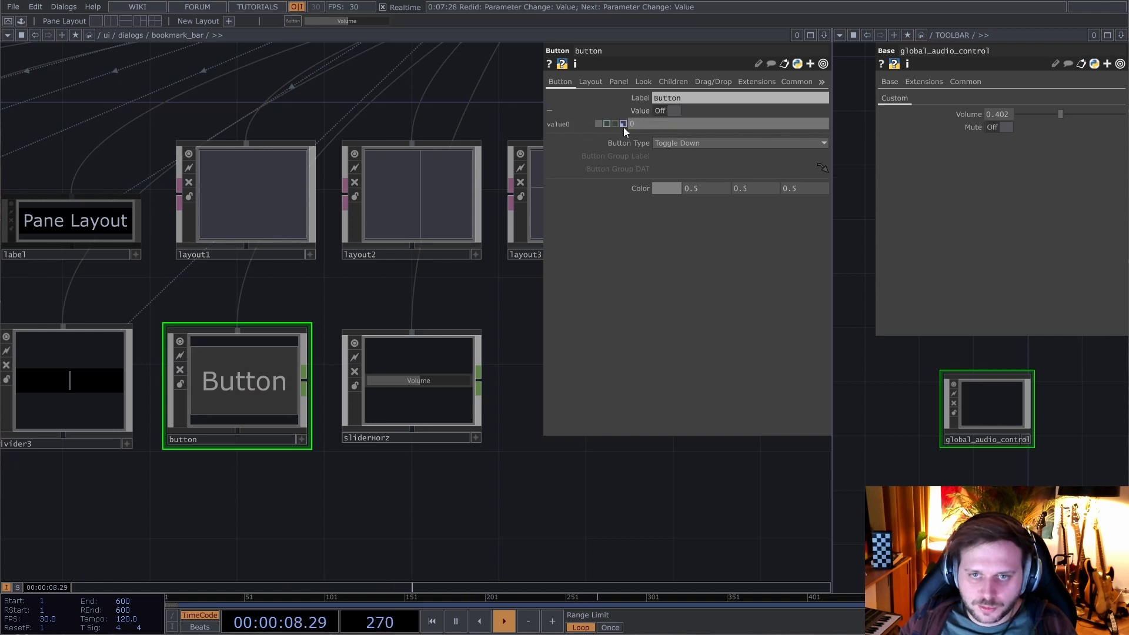
{"action": "left_click", "coordinate": [624, 125]}
{"action": "left_click", "coordinate": [598, 124]}
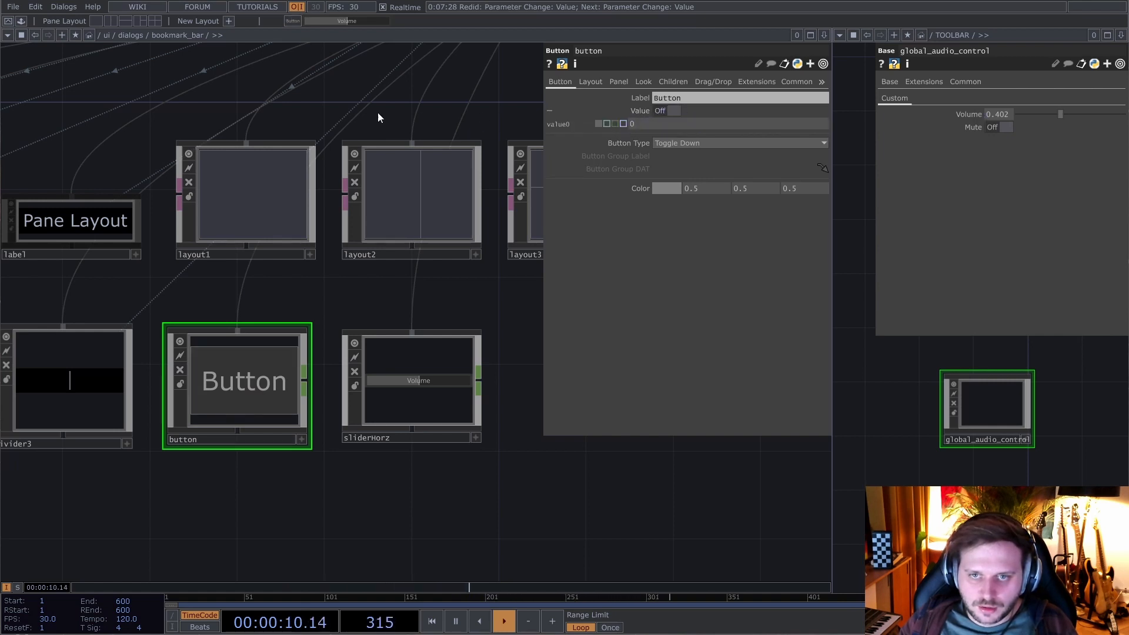
{"action": "left_click", "coordinate": [657, 124]}
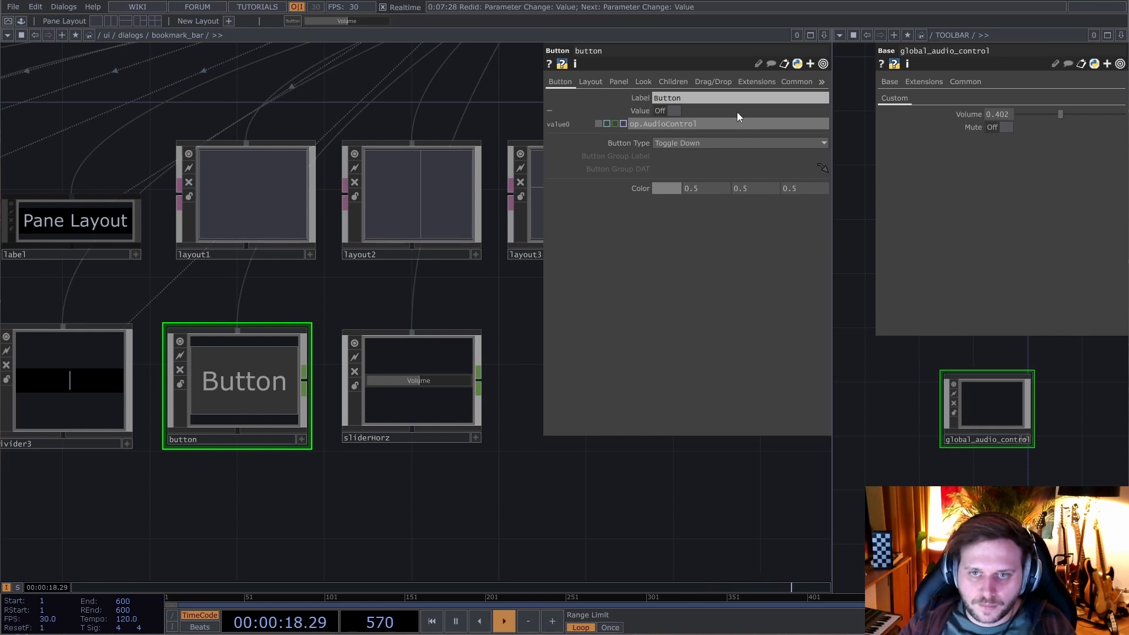
{"action": "type", "text": ".par.M"}
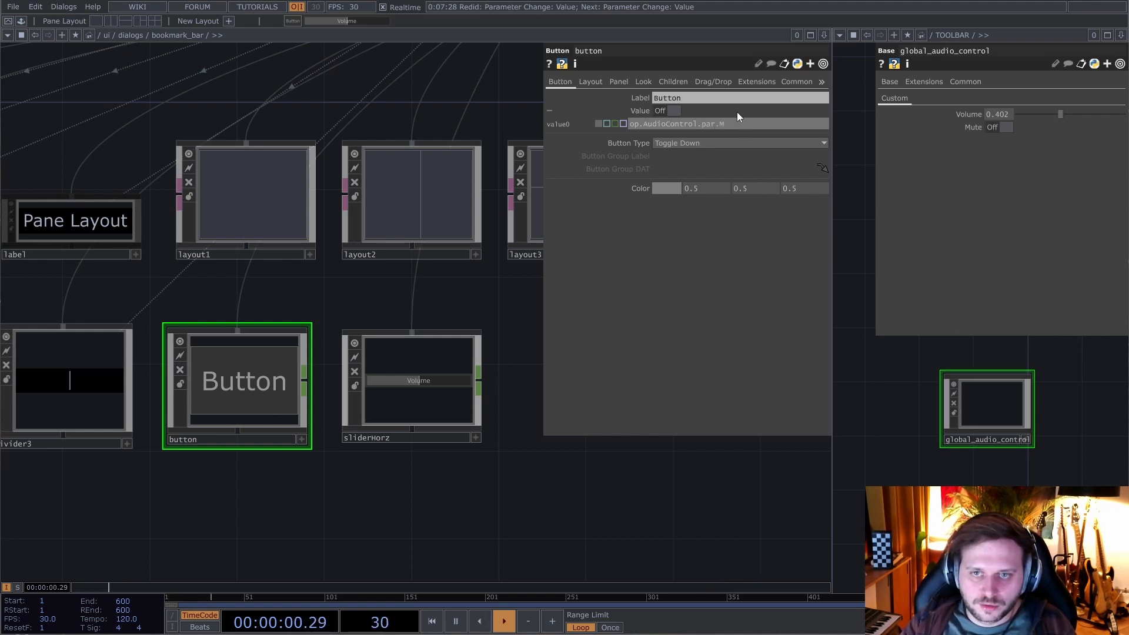
{"action": "type", "text": "ute"}
{"action": "key", "text": "Return"}
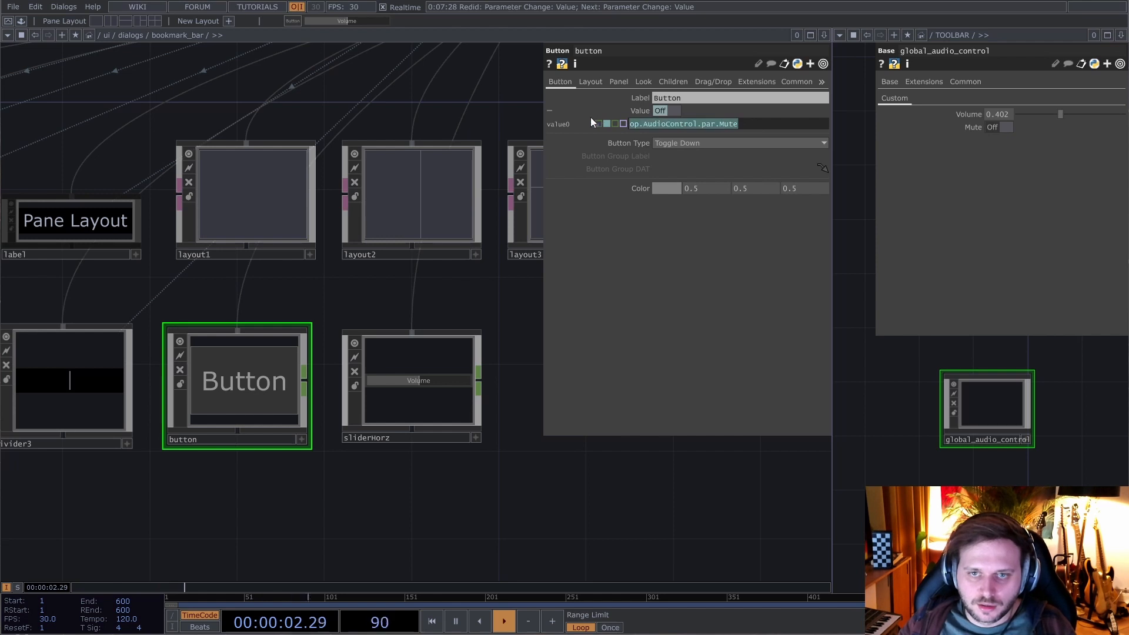
{"action": "left_click", "coordinate": [624, 124]}
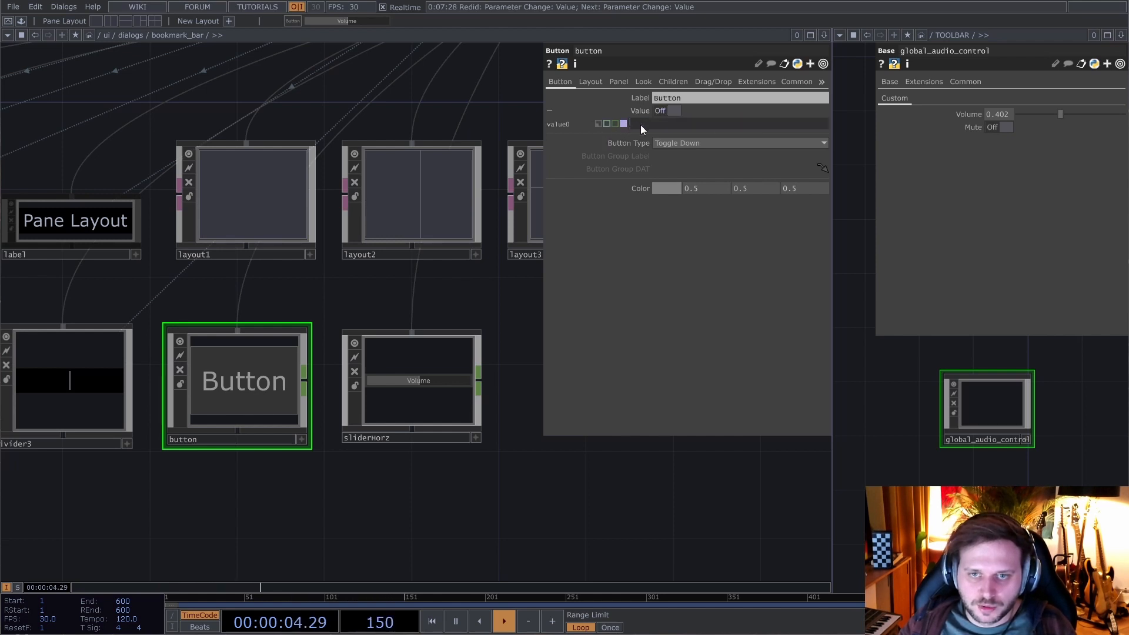
{"action": "key", "text": "ctrl+v"}
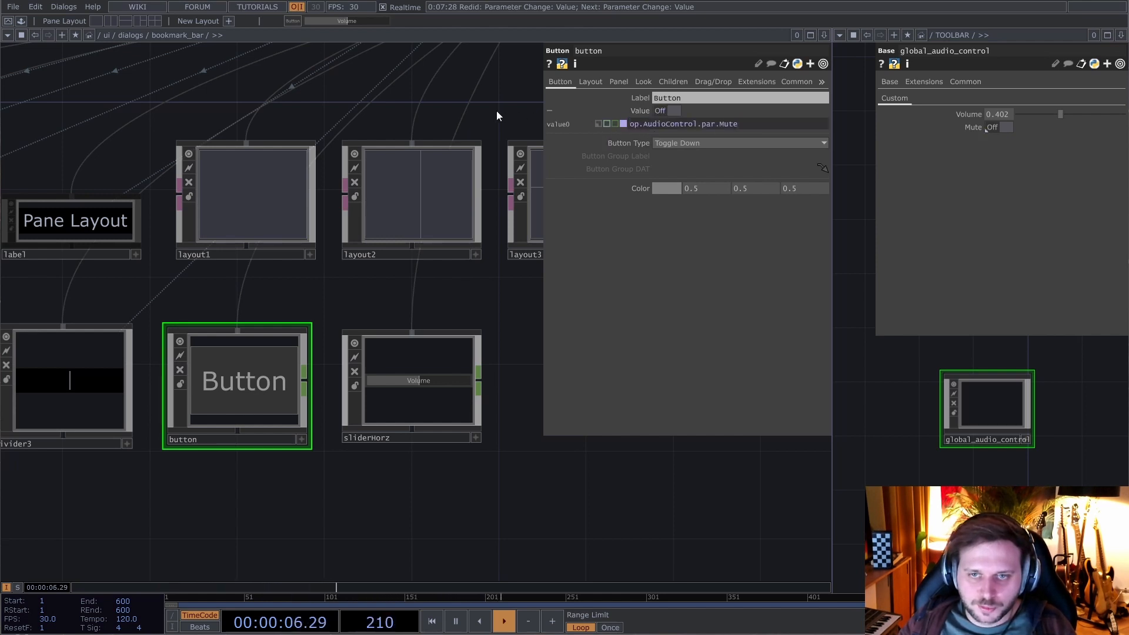
- Toggle the Mute parameter of global_audio_control repeatedly to check whether the bound button follows
{"action": "left_click", "coordinate": [989, 128]}
{"action": "left_click", "coordinate": [993, 128]}
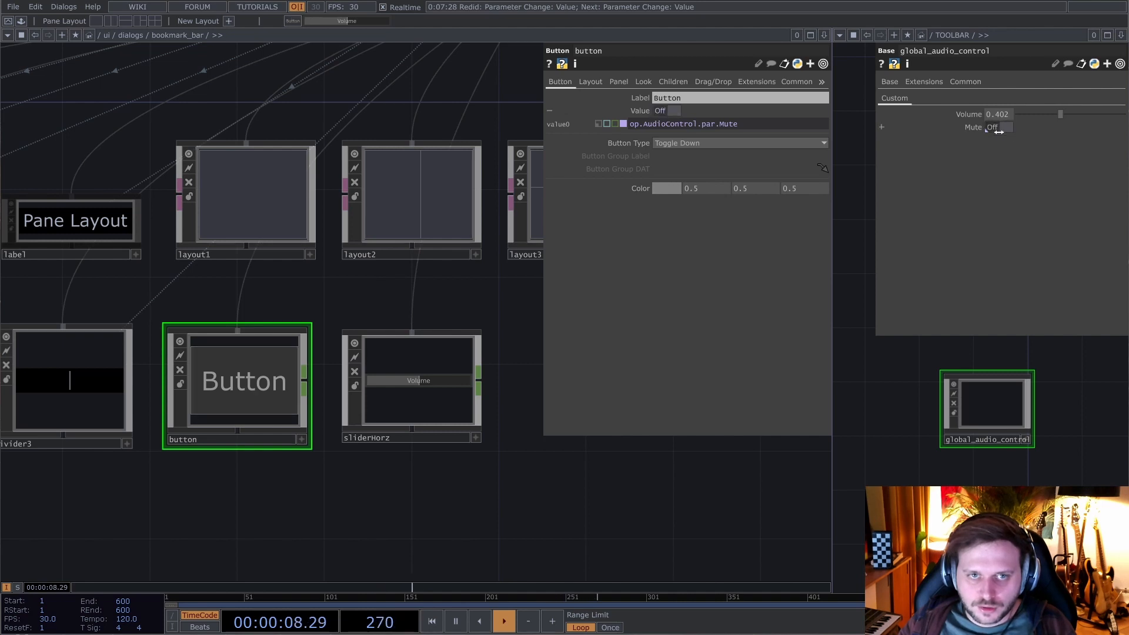
{"action": "left_click", "coordinate": [994, 127]}
{"action": "left_click", "coordinate": [996, 128]}
{"action": "left_click", "coordinate": [997, 129]}
{"action": "left_click", "coordinate": [999, 130]}
- Toggle the toolbar button on and off repeatedly to check whether the Mute parameter of global_audio_control follows
{"action": "left_click", "coordinate": [295, 23]}
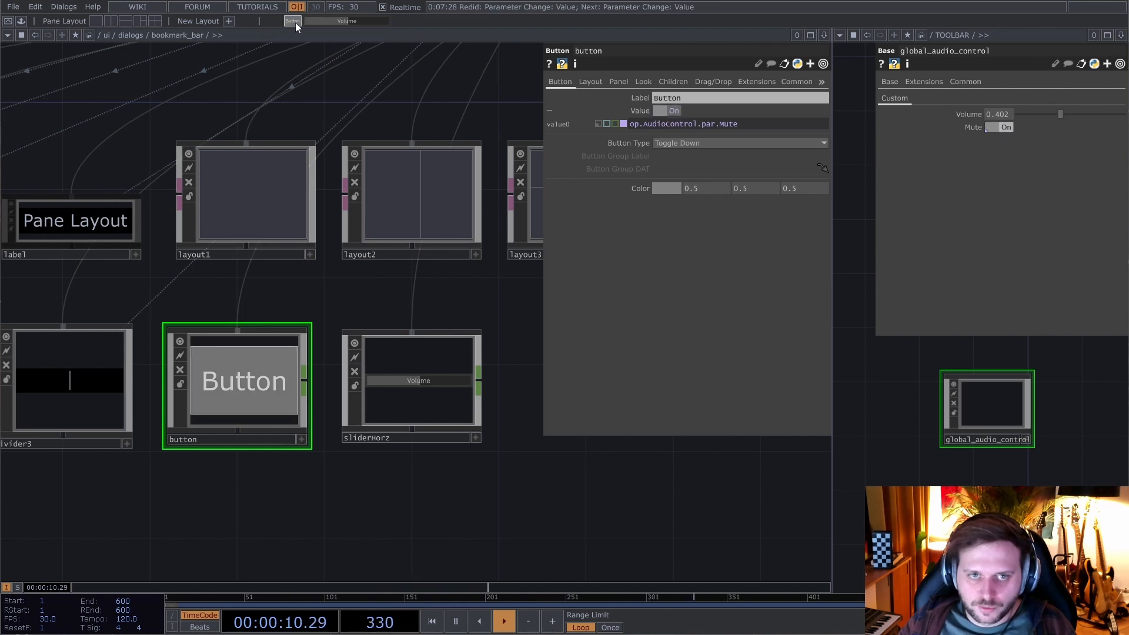
{"action": "left_click", "coordinate": [295, 23]}
{"action": "left_click", "coordinate": [296, 23]}
{"action": "left_click", "coordinate": [295, 23]}
{"action": "left_click", "coordinate": [295, 23]}
{"action": "left_click", "coordinate": [295, 22]}
{"action": "left_click", "coordinate": [295, 22]}
{"action": "left_click", "coordinate": [295, 23]}
{"action": "left_click", "coordinate": [295, 23]}
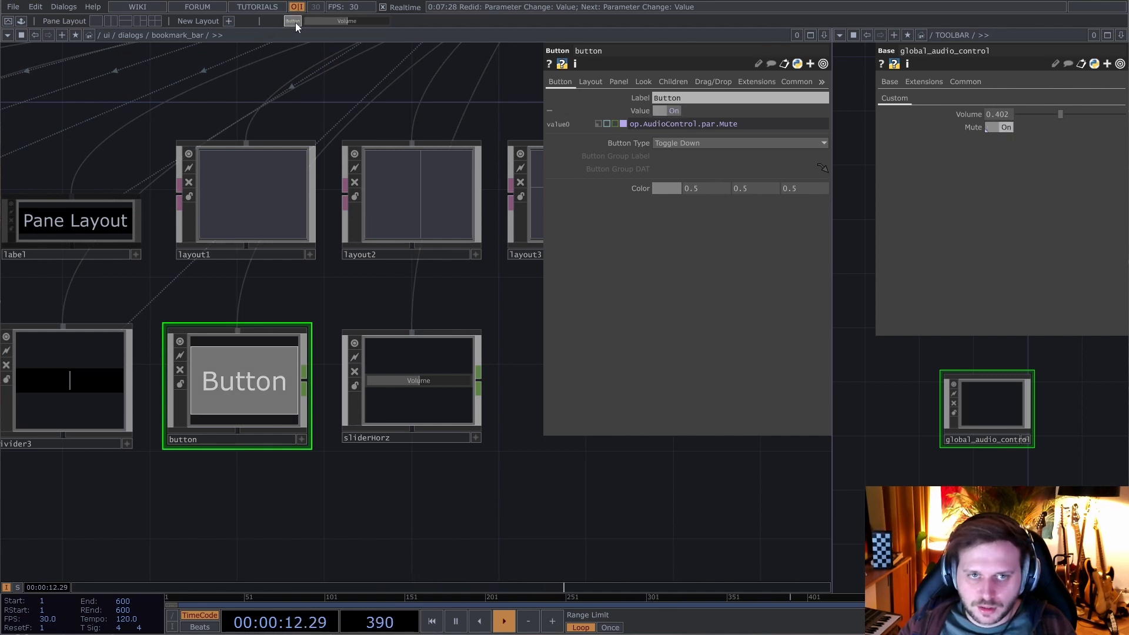
{"action": "left_click", "coordinate": [295, 23]}
{"action": "left_click", "coordinate": [295, 22]}
{"action": "left_click", "coordinate": [295, 22]}
{"action": "left_click", "coordinate": [295, 22]}
{"action": "left_click", "coordinate": [296, 22]}
{"action": "left_click", "coordinate": [295, 23]}
{"action": "left_click", "coordinate": [295, 22]}
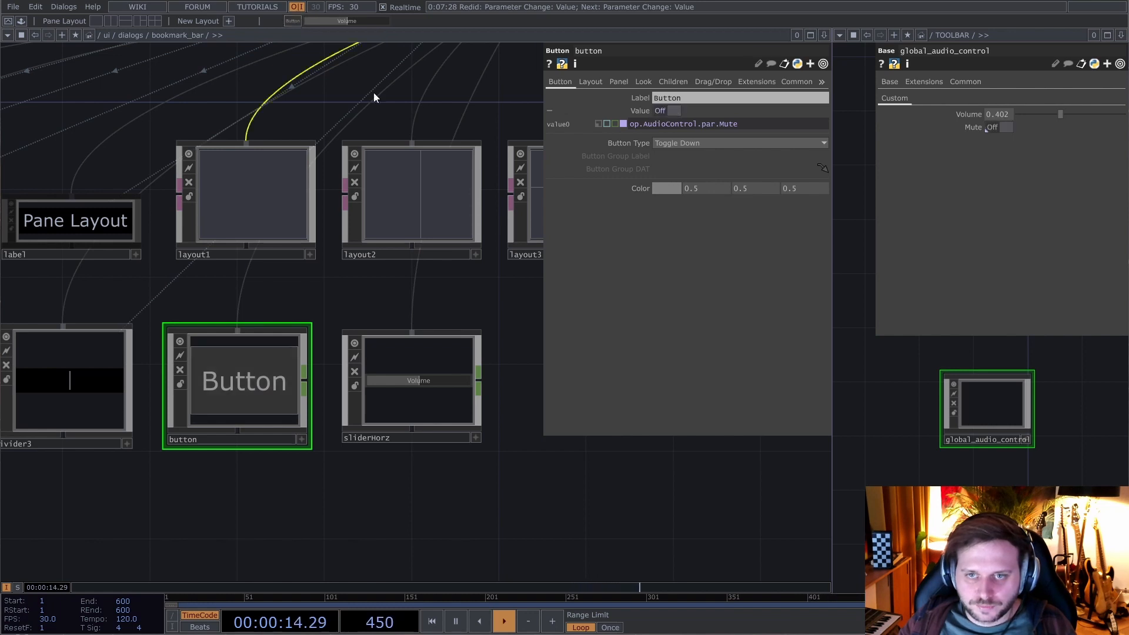
- Bind Value 0 of the sliderHorz widget to op.AudioControl.par.Volume
{"action": "left_click", "coordinate": [410, 384]}
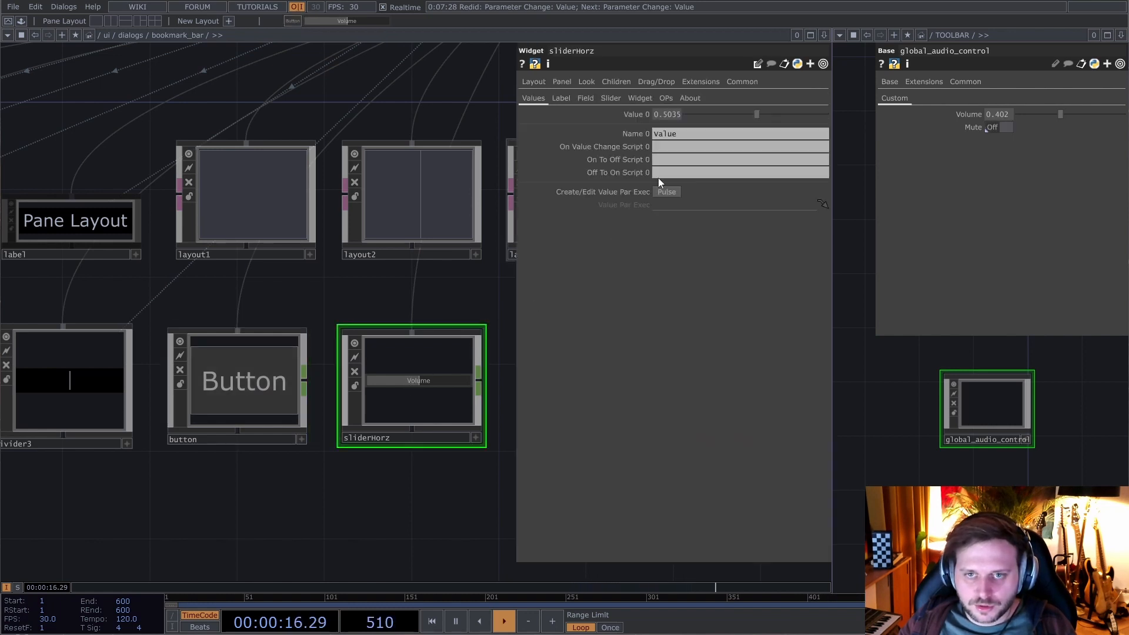
{"action": "left_click_drag", "start_coordinate": [724, 114], "coordinate": [692, 116]}
{"action": "left_click", "coordinate": [646, 114]}
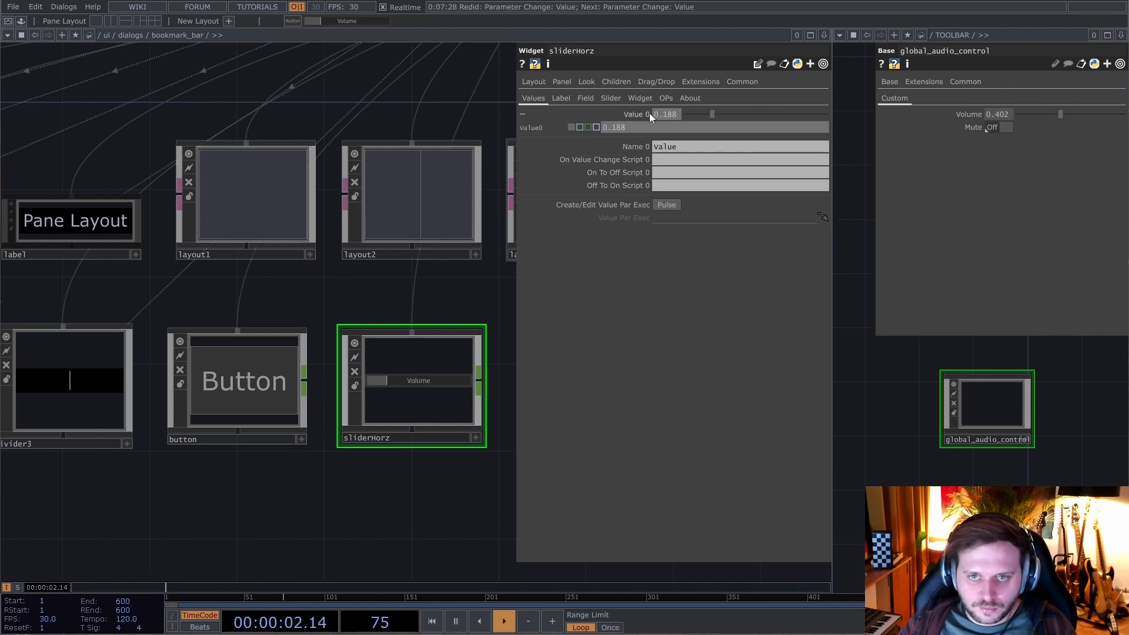
{"action": "left_click", "coordinate": [597, 127]}
{"action": "type", "text": "op."}
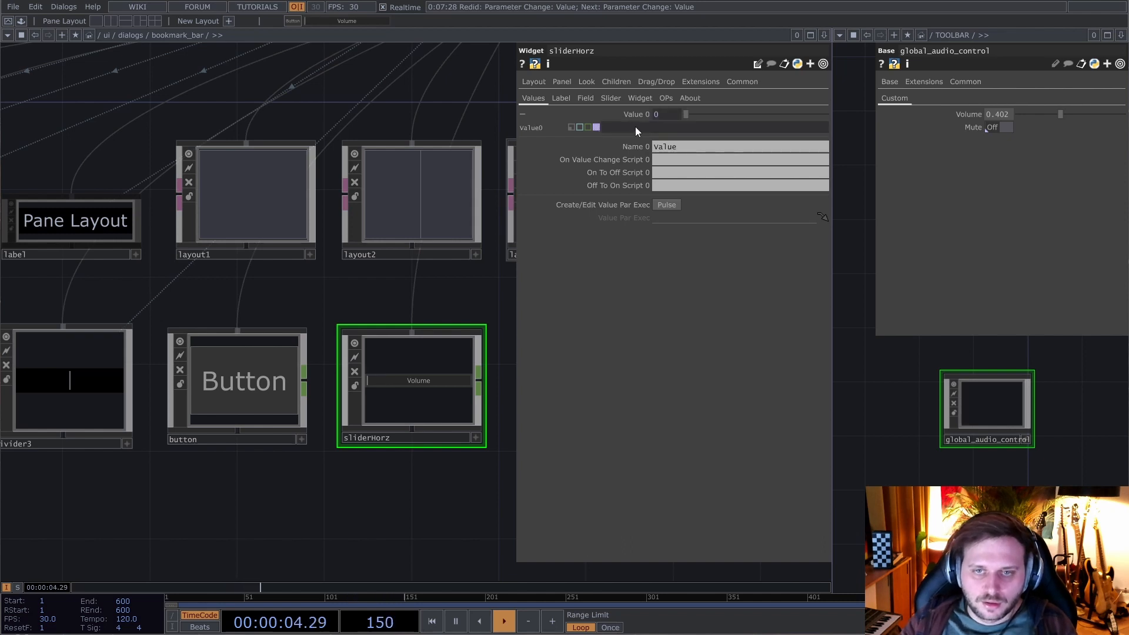
{"action": "type", "text": "Audi"}
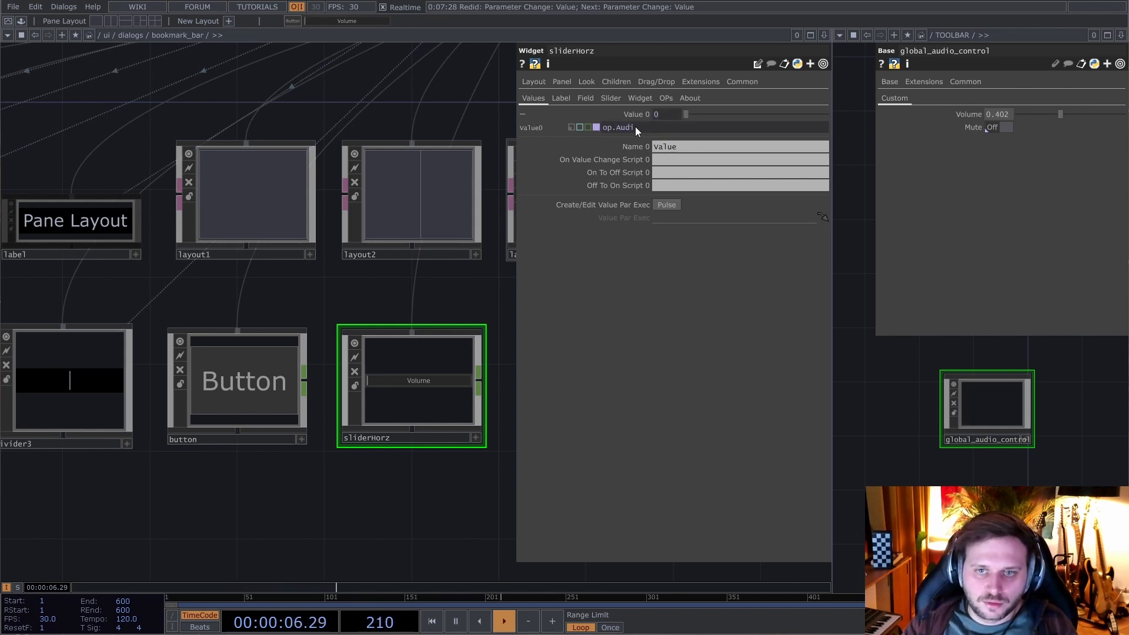
{"action": "type", "text": "oControl."}
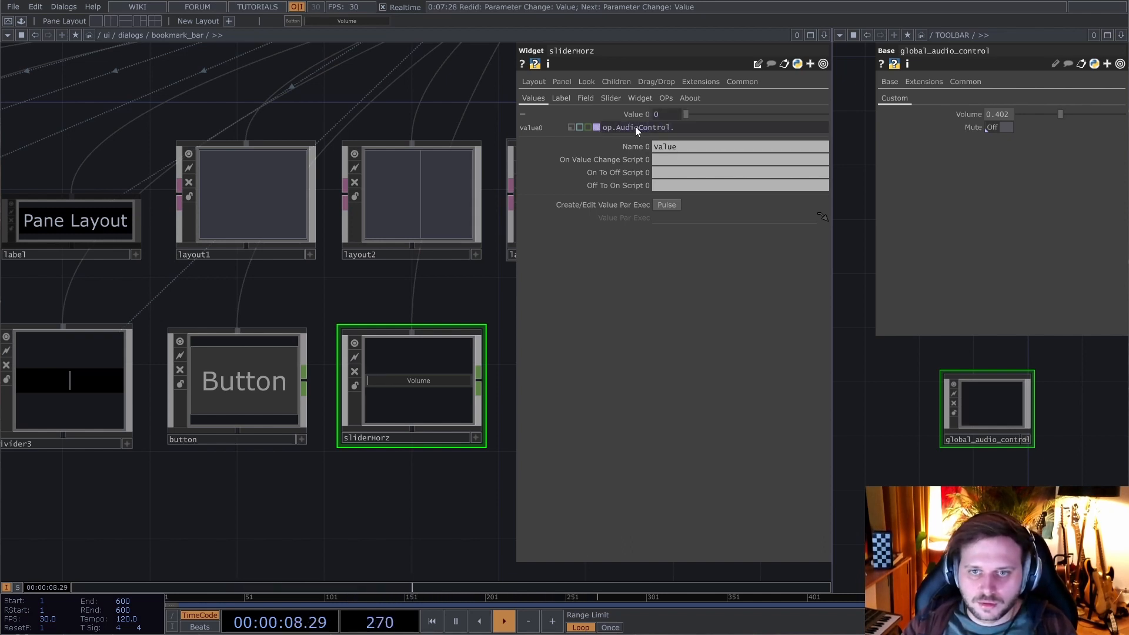
{"action": "type", "text": "par.Volume"}
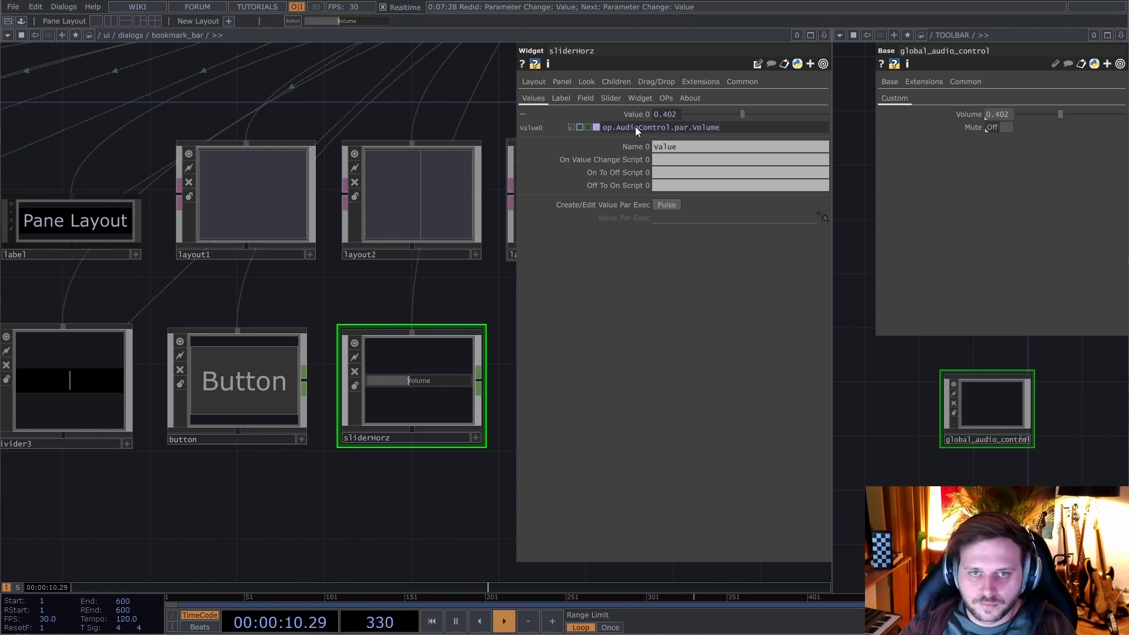
- Test the volume binding from the toolbar slider and the Base's Volume parameter, leaving it at about 0.525, and save the project
{"action": "mouse_move", "coordinate": [353, 19]}
{"action": "left_mouse_down"}
{"action": "mouse_move", "coordinate": [372, 21]}
{"action": "mouse_move", "coordinate": [337, 32]}
{"action": "mouse_move", "coordinate": [343, 24]}
{"action": "left_mouse_up"}
{"action": "mouse_move", "coordinate": [1070, 116]}
{"action": "left_mouse_down"}
{"action": "mouse_move", "coordinate": [997, 120]}
{"action": "mouse_move", "coordinate": [1074, 106]}
{"action": "left_mouse_up"}
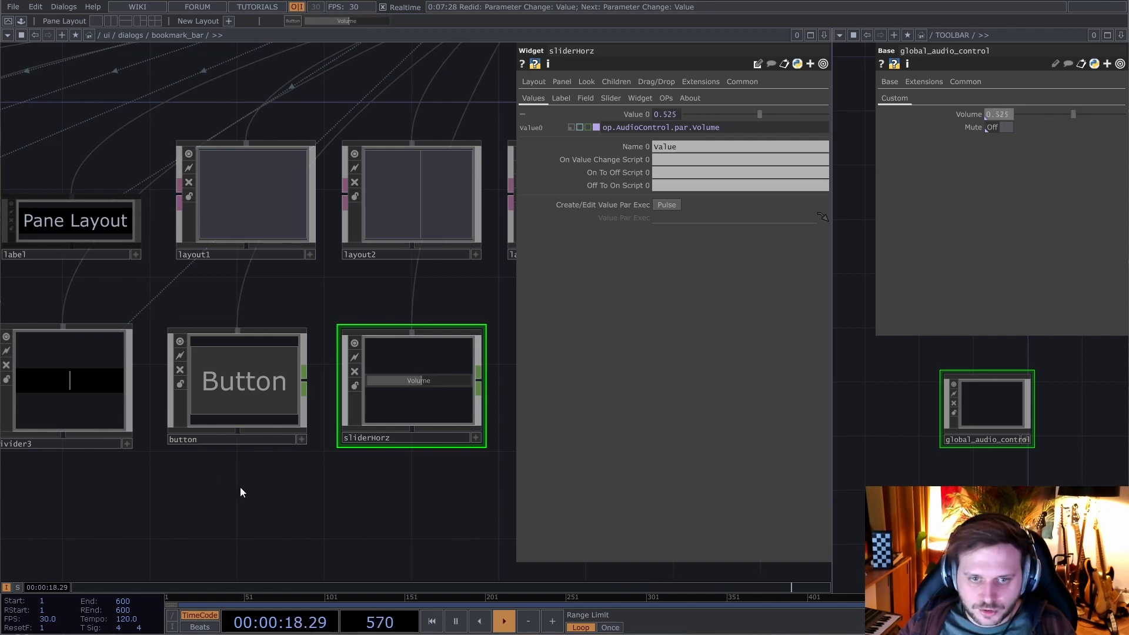
{"action": "left_click_drag", "start_coordinate": [275, 492], "coordinate": [293, 488]}
{"action": "key", "text": "ctrl+s"}
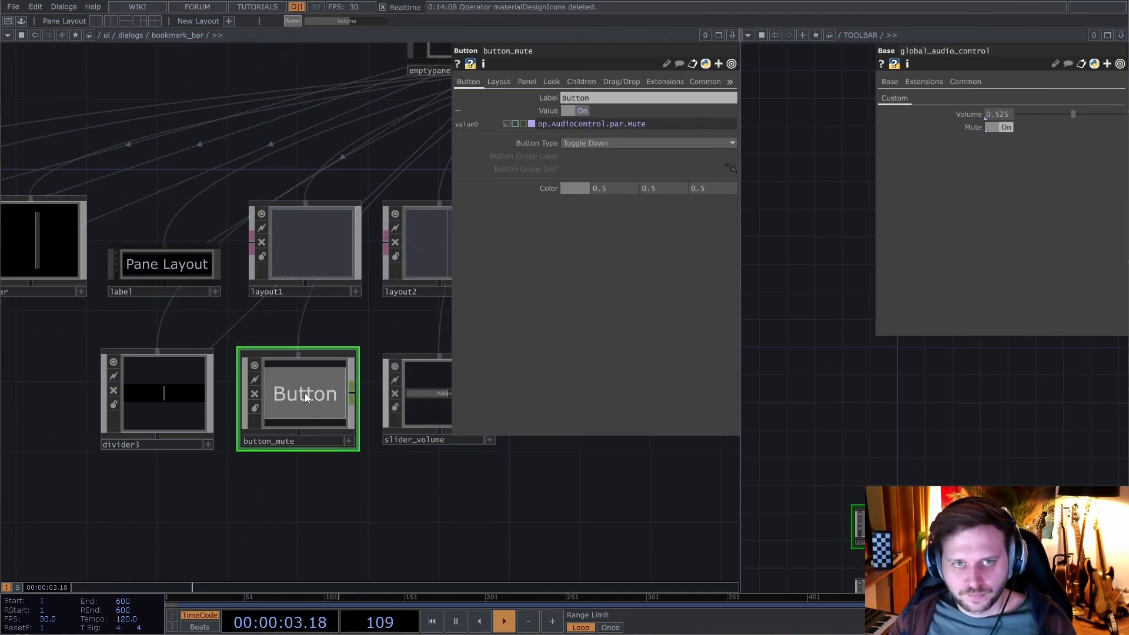
- Switch the toolbar mute button on and off to compare button_mute's appearance in both states
{"action": "left_click", "coordinate": [293, 22]}
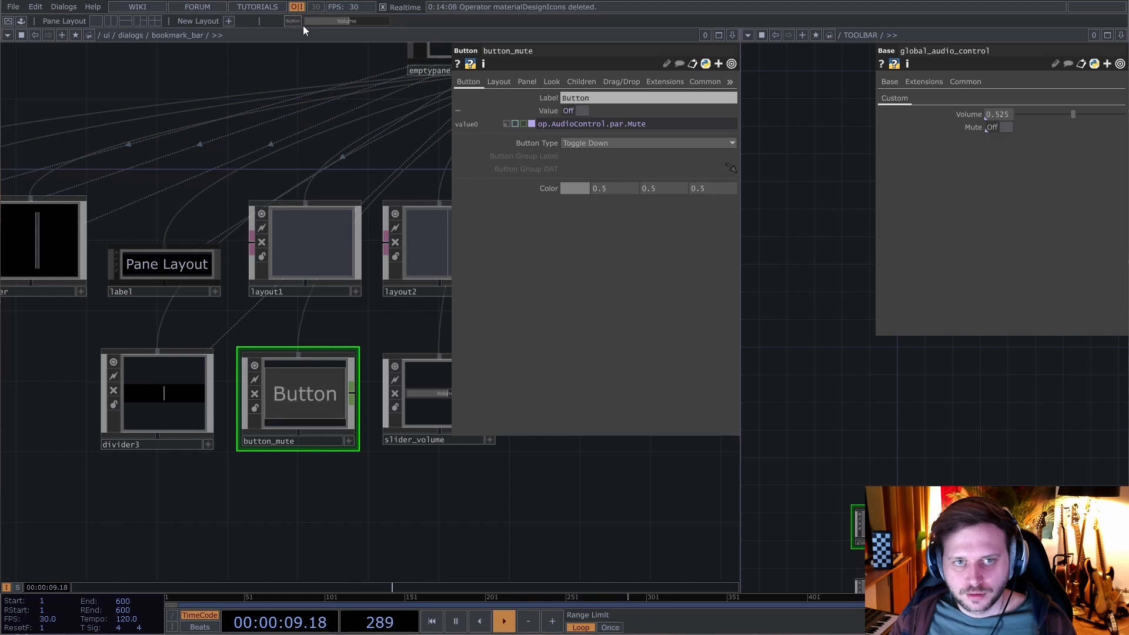
{"action": "left_click", "coordinate": [291, 21]}
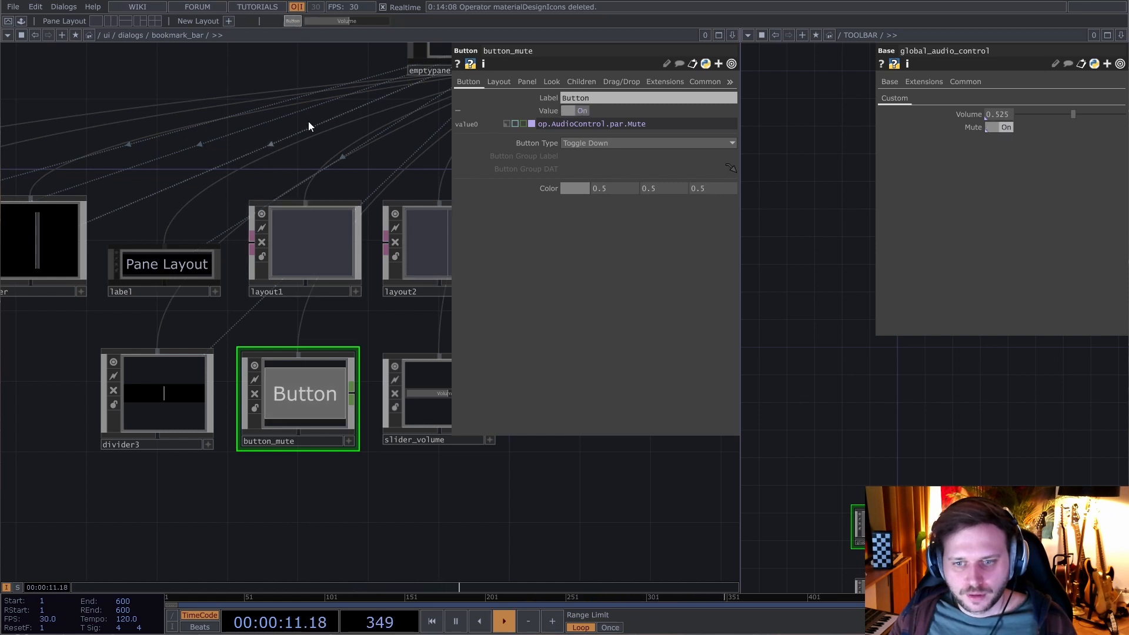
{"action": "left_click", "coordinate": [292, 21]}
{"action": "left_click", "coordinate": [293, 21]}
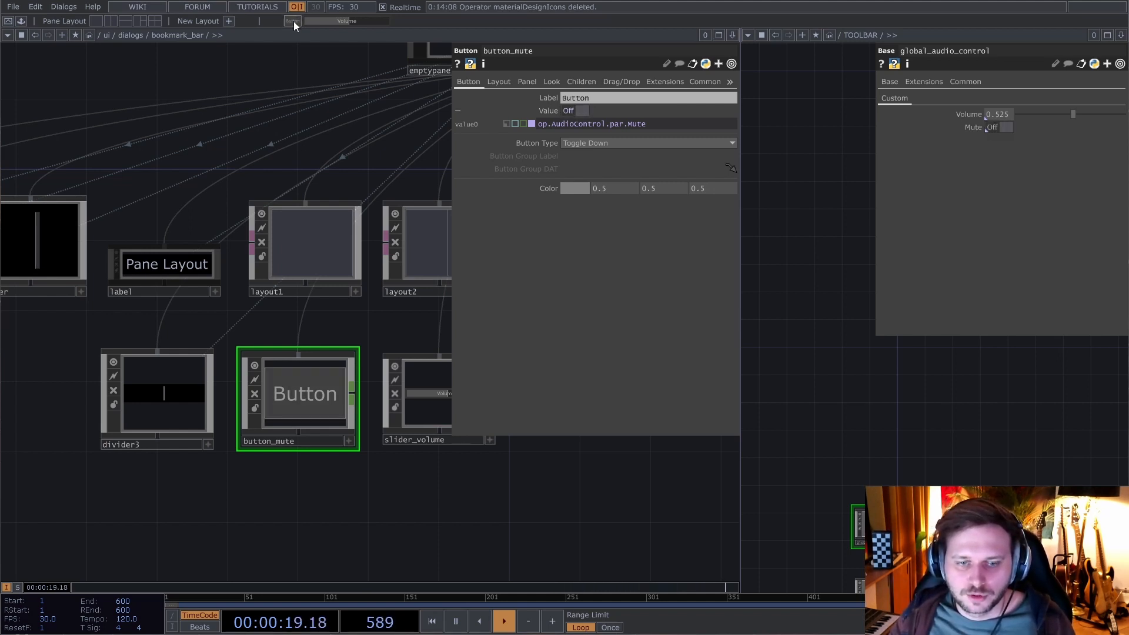
- Enter the button_mute component and add materialDesignIcons from the Palette's Tools to the TOOLBAR network
{"action": "double_click", "coordinate": [305, 411]}
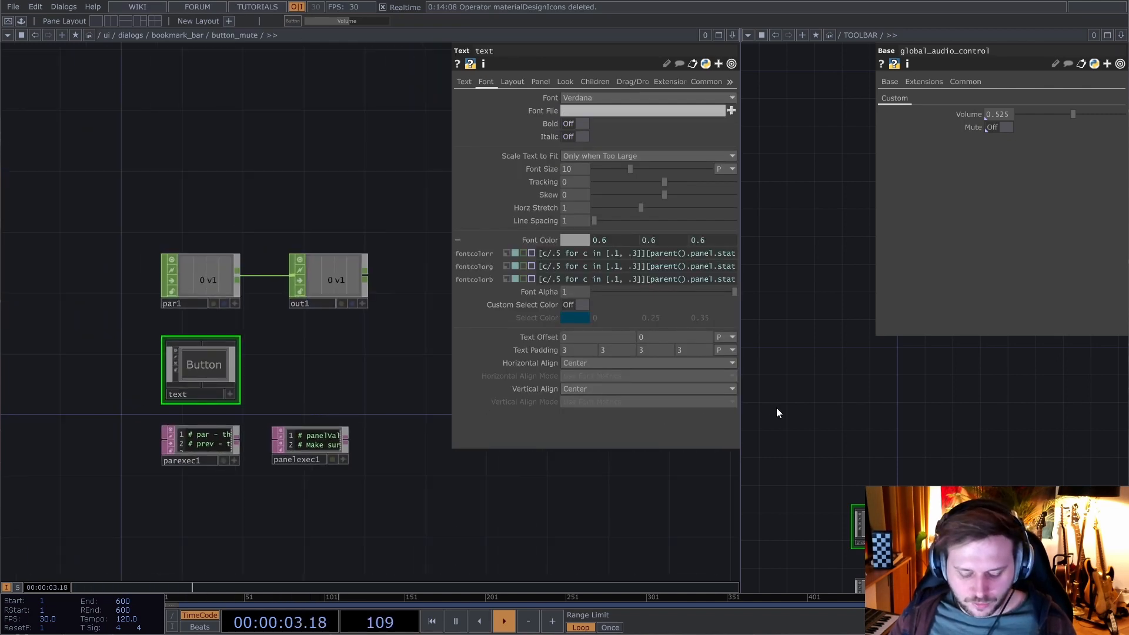
{"action": "key", "text": "alt+l"}
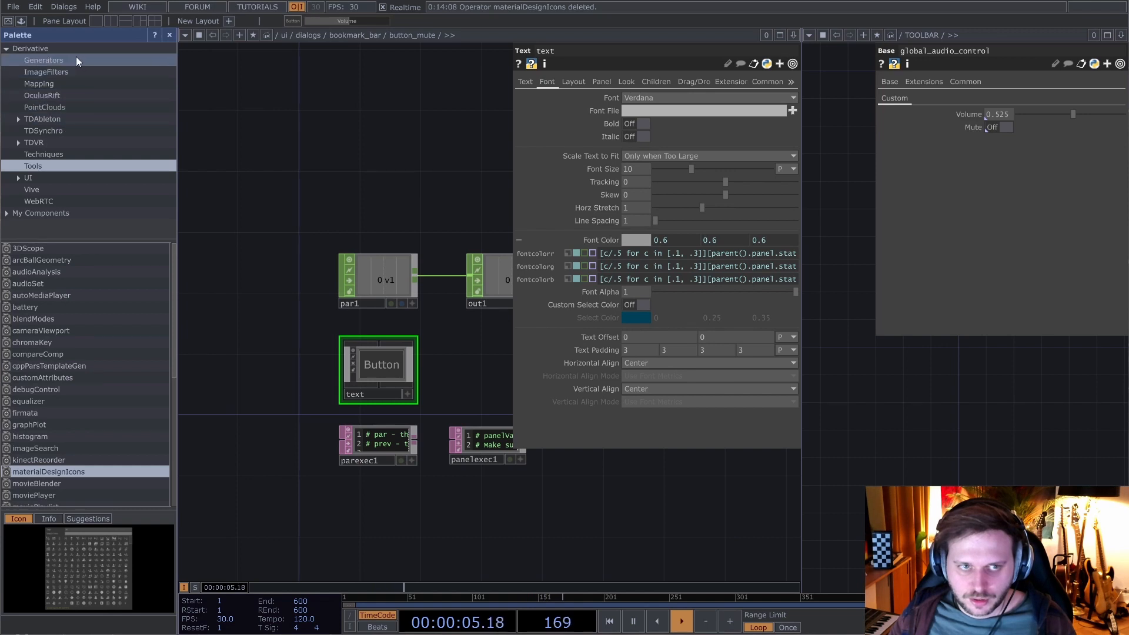
{"action": "left_click", "coordinate": [48, 168]}
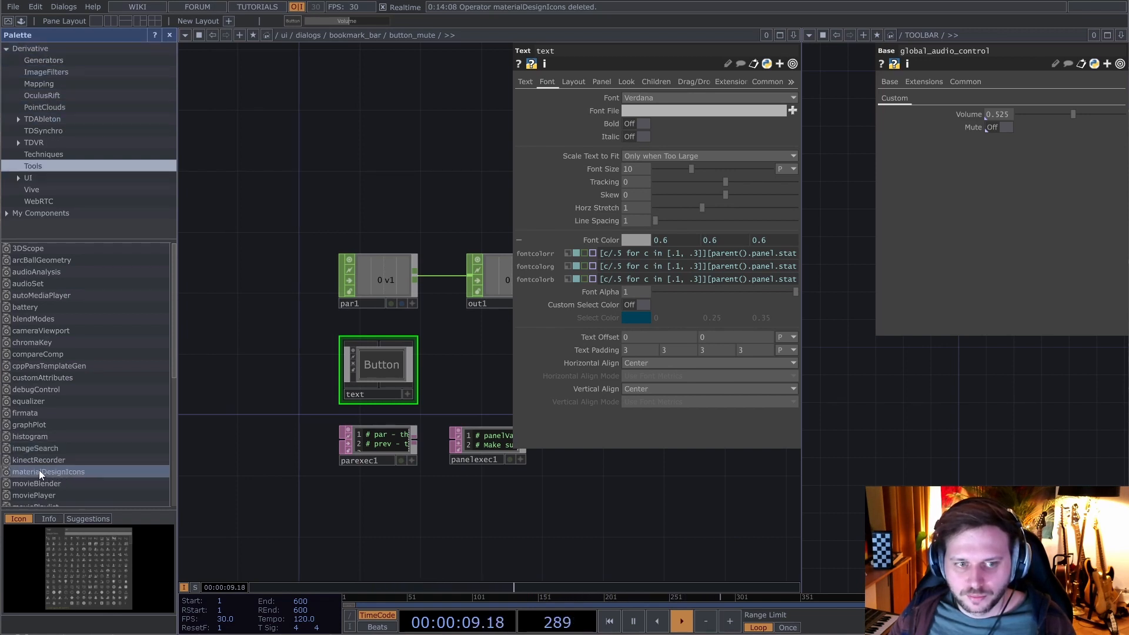
{"action": "left_click", "coordinate": [39, 471]}
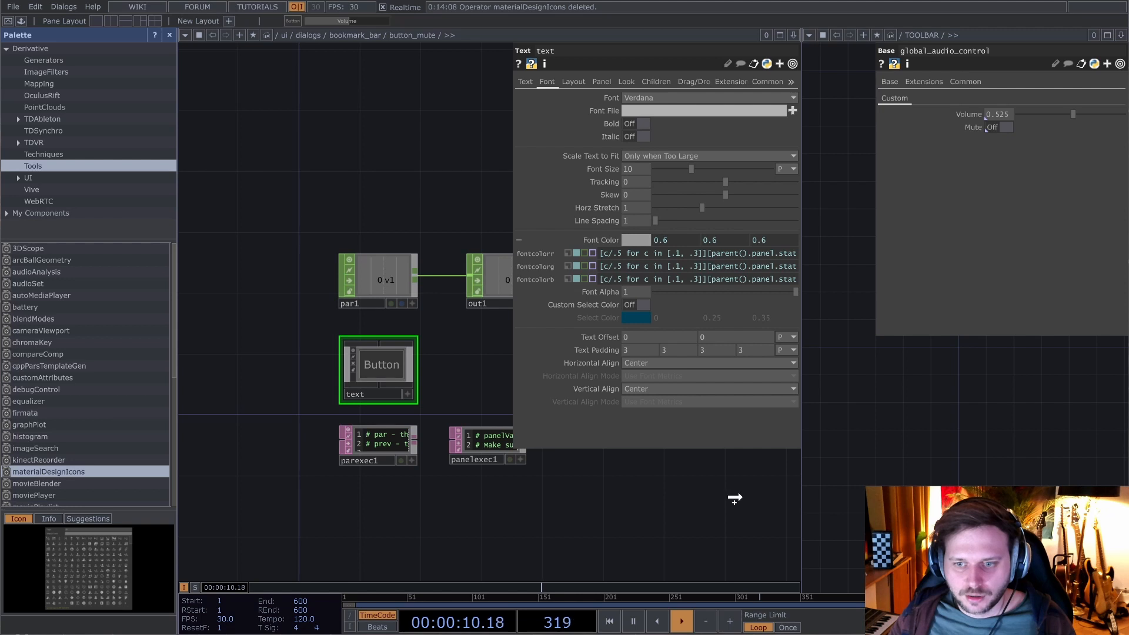
{"action": "left_click", "coordinate": [893, 456]}
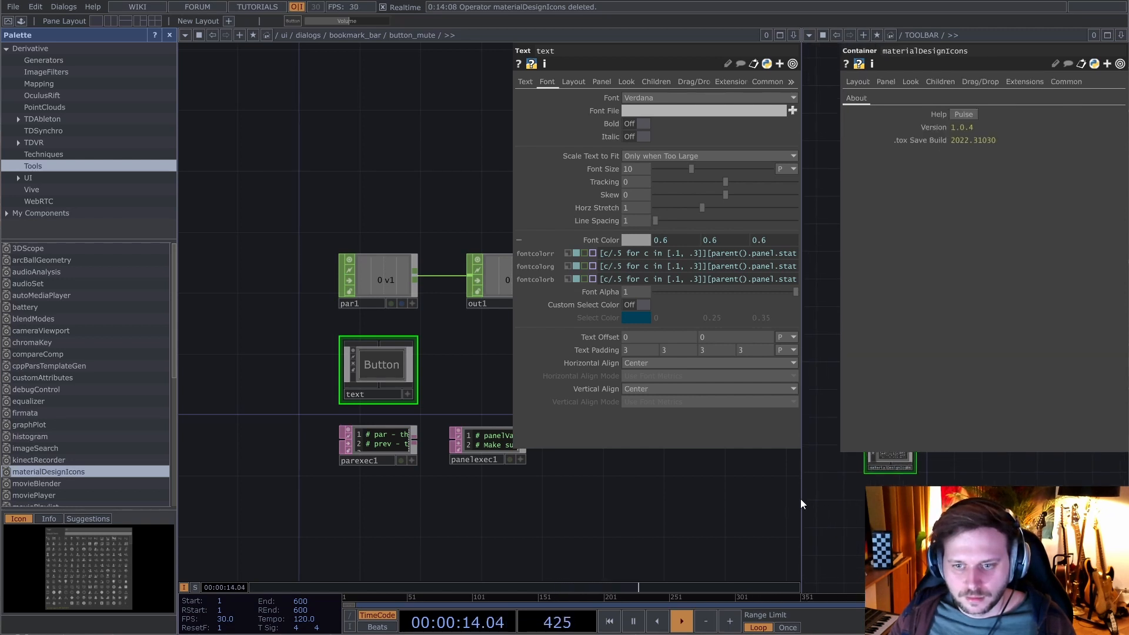
- Open the materialDesignIcons viewer in its own window and search its icons for "volume"
{"action": "left_click_drag", "start_coordinate": [802, 500], "coordinate": [629, 505]}
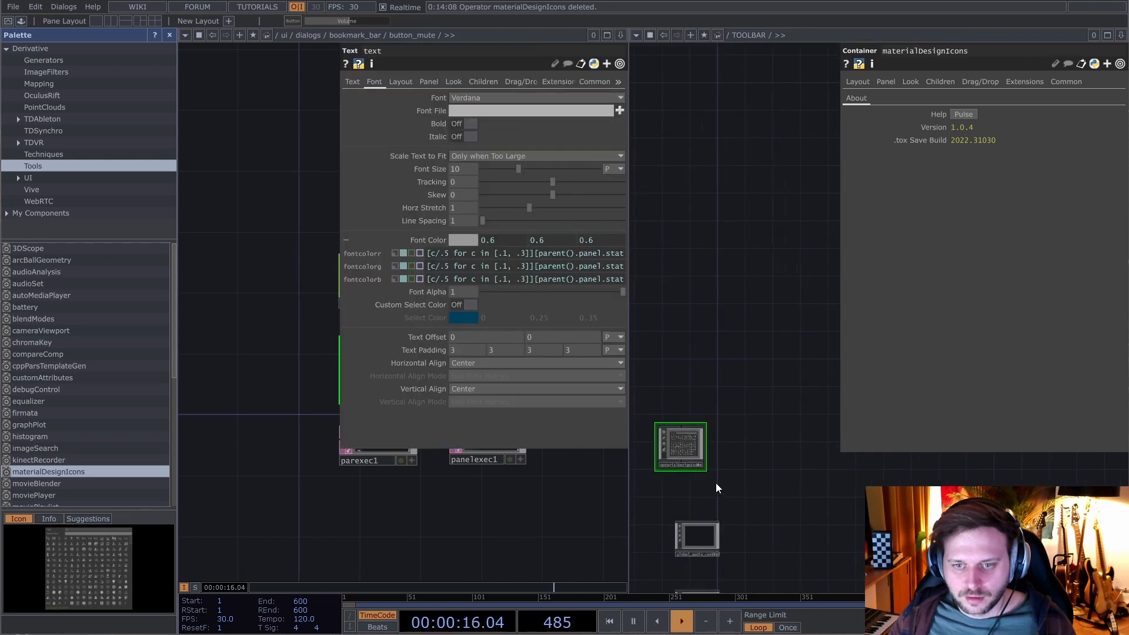
{"action": "right_click", "coordinate": [737, 448]}
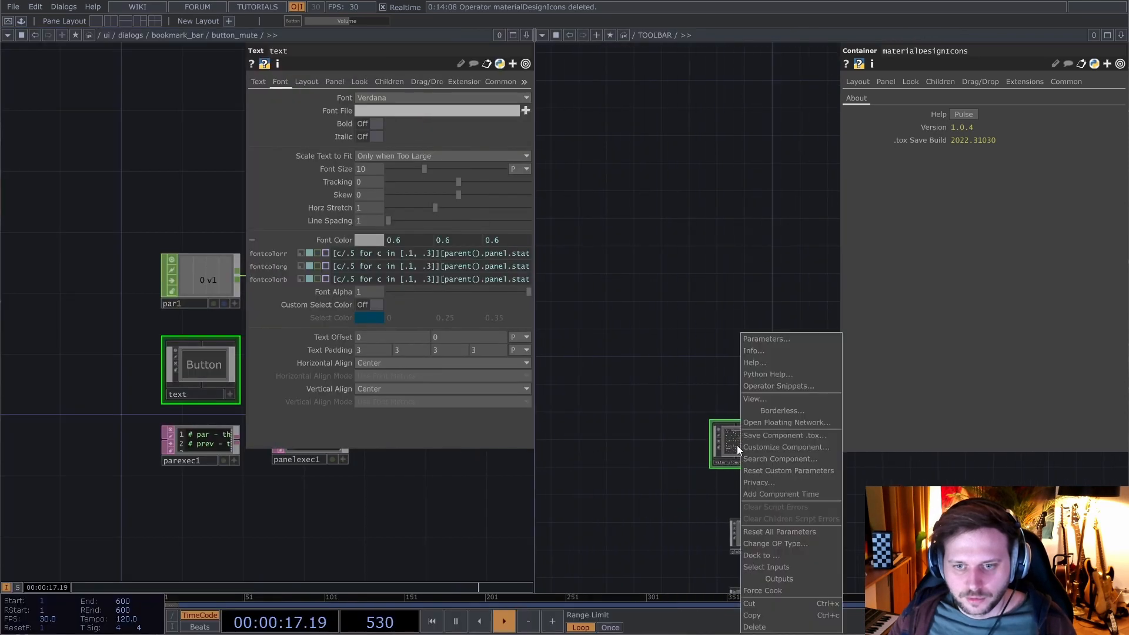
{"action": "left_click", "coordinate": [755, 399]}
{"action": "left_click_drag", "start_coordinate": [716, 248], "coordinate": [627, 162]}
{"action": "scroll", "coordinate": [682, 317], "scroll_direction": "down", "scroll_amount": 10}
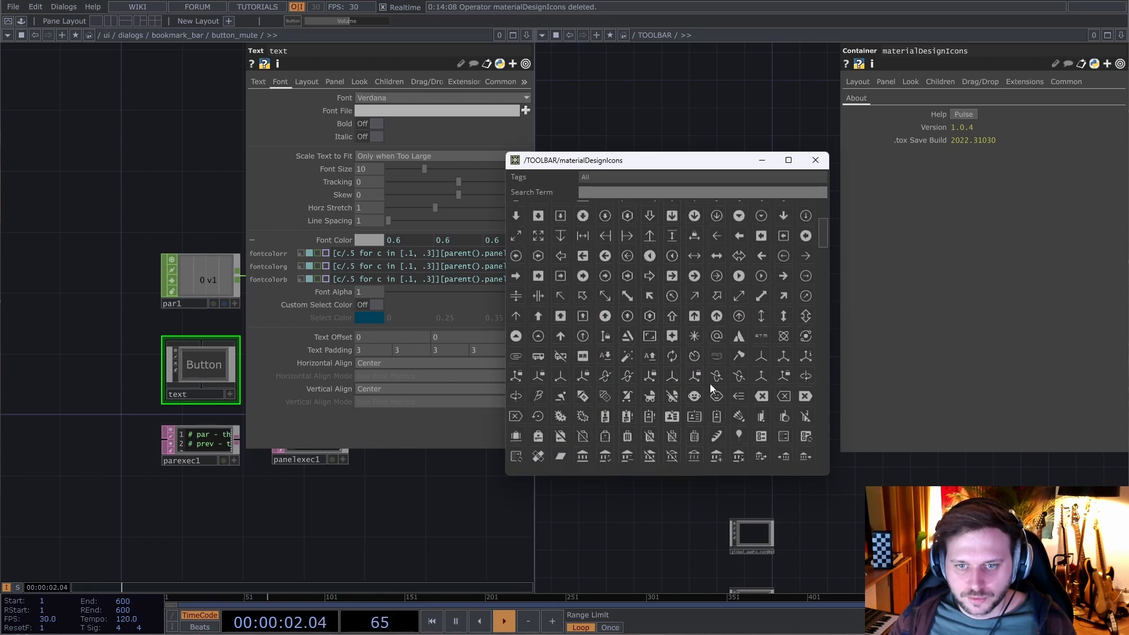
{"action": "left_click", "coordinate": [763, 397]}
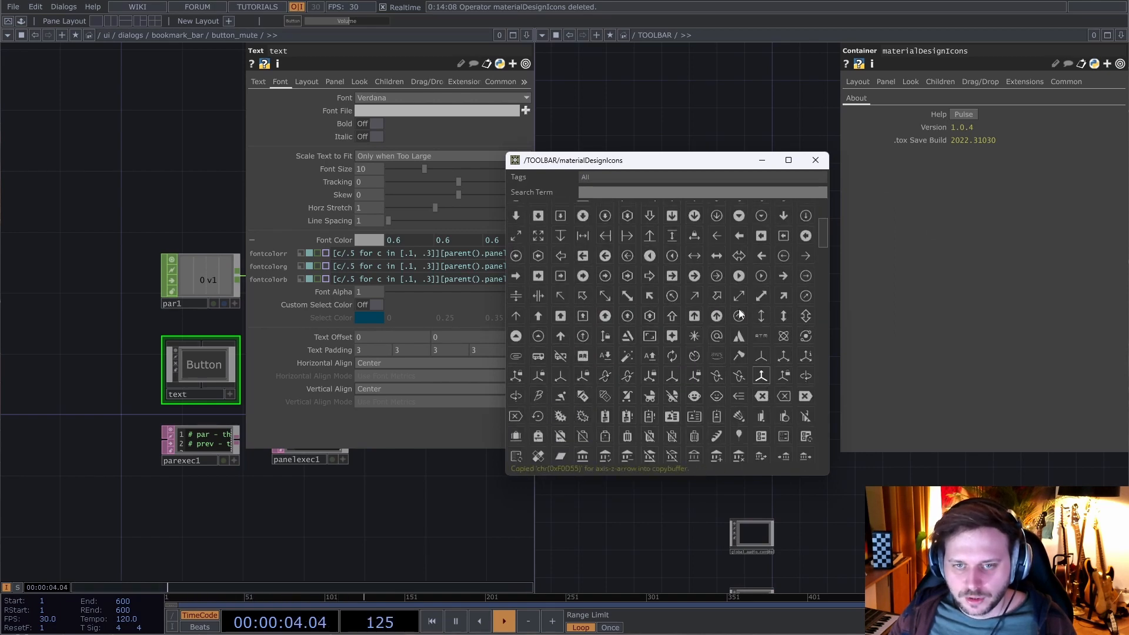
{"action": "left_click", "coordinate": [623, 192]}
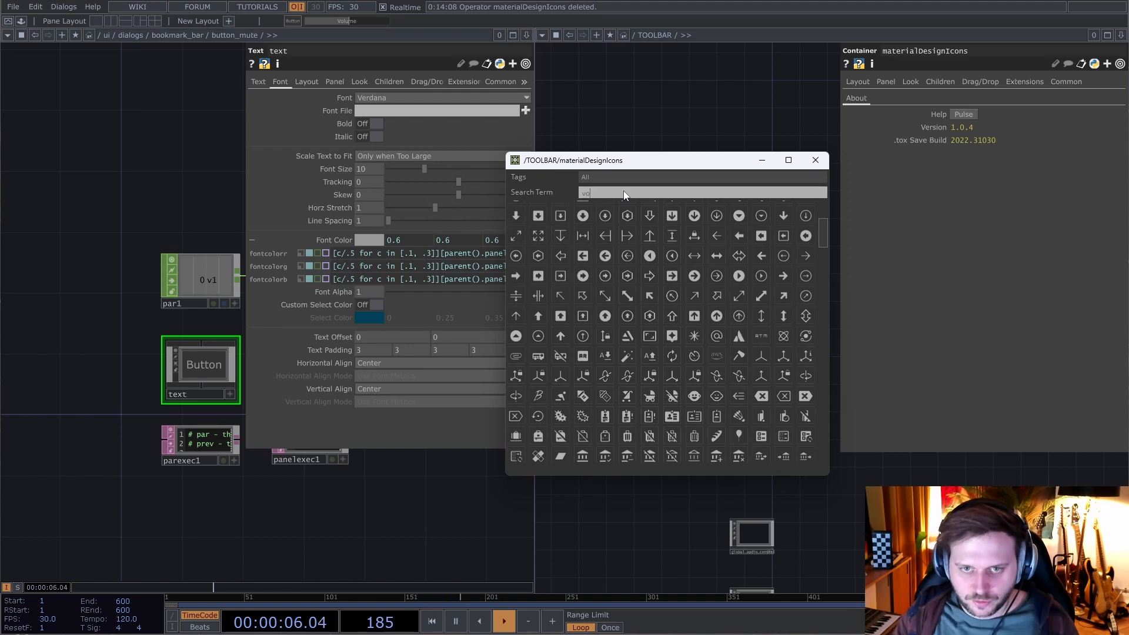
{"action": "type", "text": "volume"}
{"action": "key", "text": "Return"}
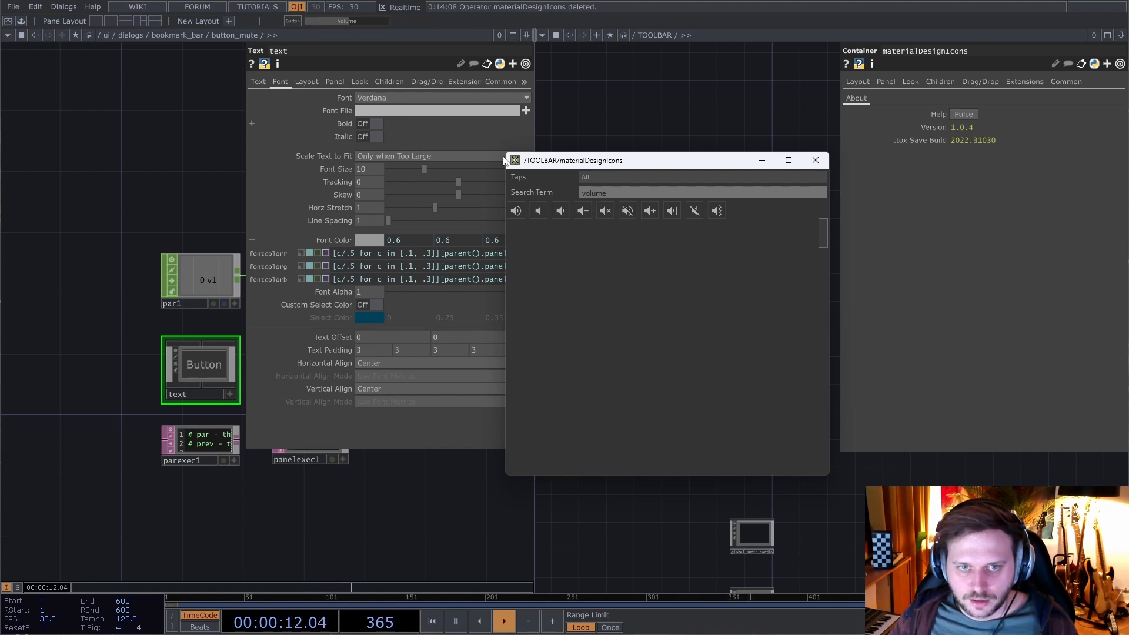
- Set the font of the text operator inside button_mute to Material Design Icons
{"action": "left_click_drag", "start_coordinate": [131, 323], "coordinate": [71, 263]}
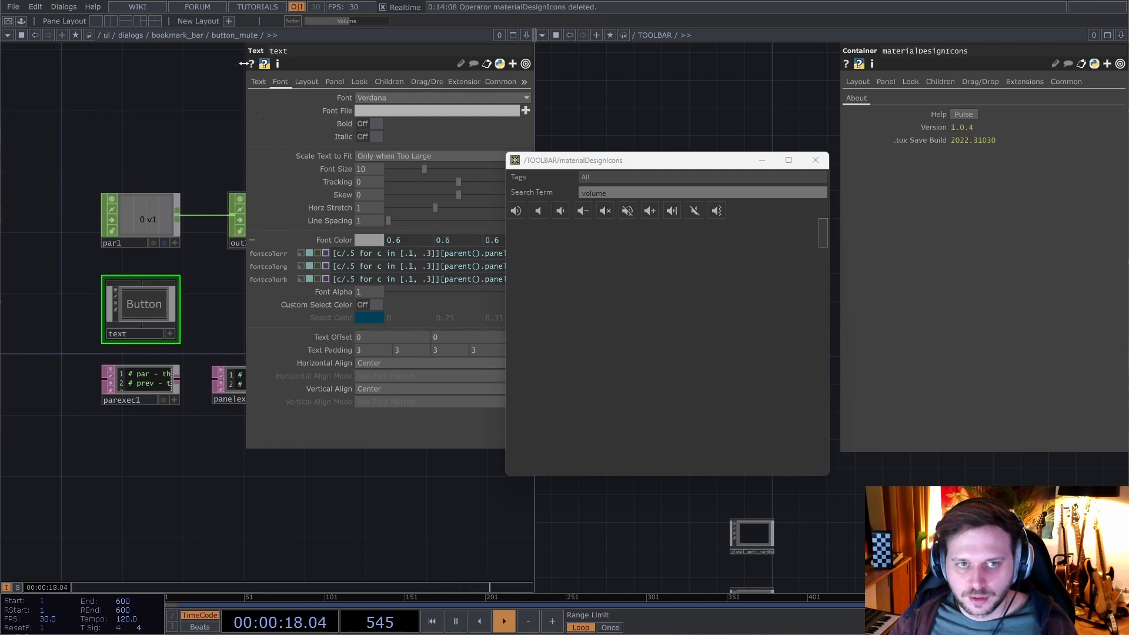
{"action": "left_click", "coordinate": [409, 97]}
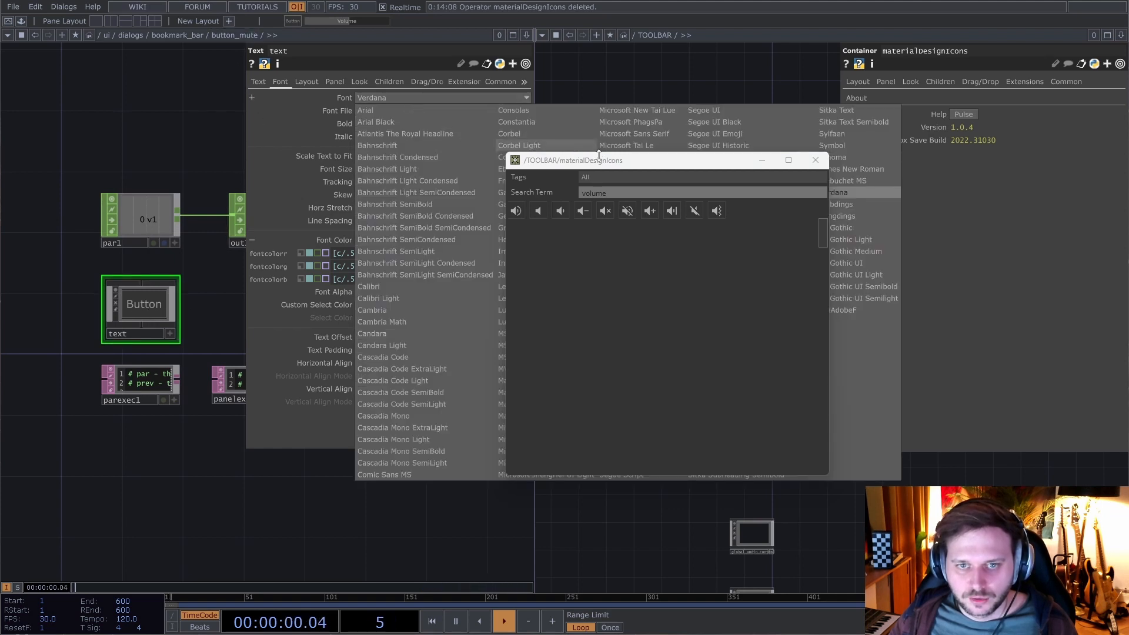
{"action": "left_click_drag", "start_coordinate": [605, 160], "coordinate": [901, 207]}
{"action": "left_click", "coordinate": [372, 97]}
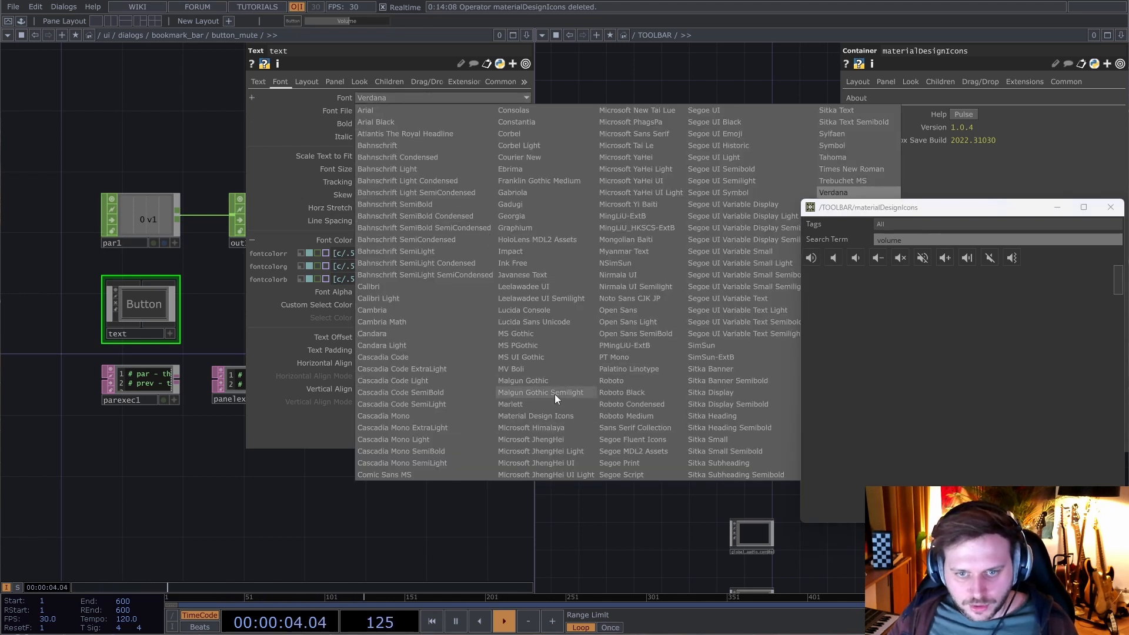
{"action": "left_click", "coordinate": [531, 416]}
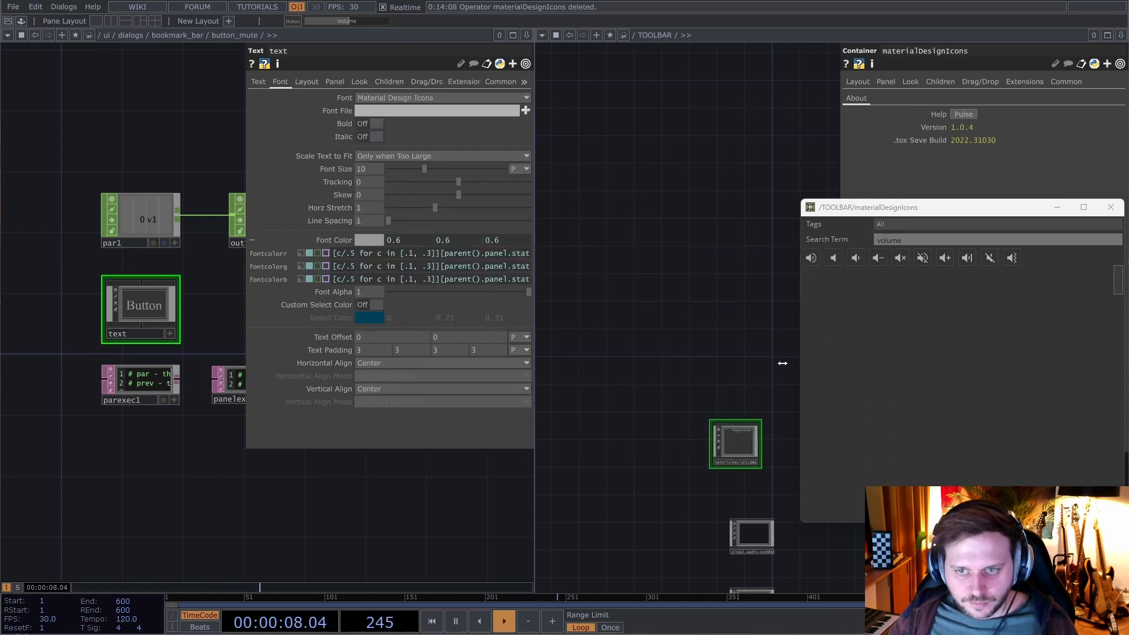
- Copy the volume-off icon's code and replace the text operator's Text expression with chr(0xF0581)
{"action": "left_click", "coordinate": [258, 81]}
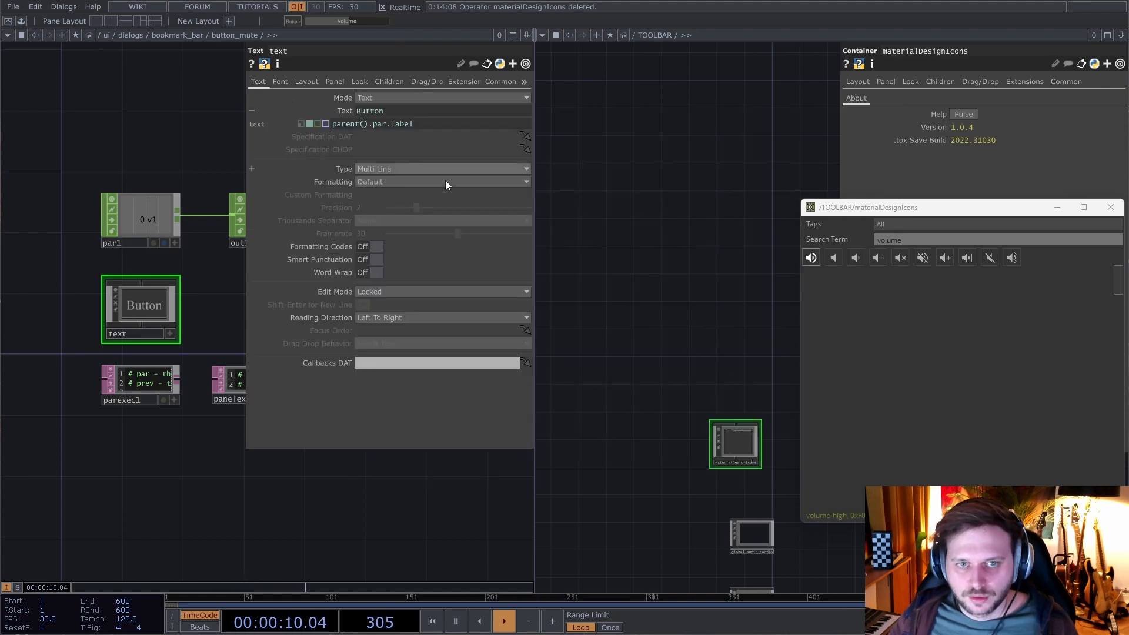
{"action": "left_click", "coordinate": [812, 260]}
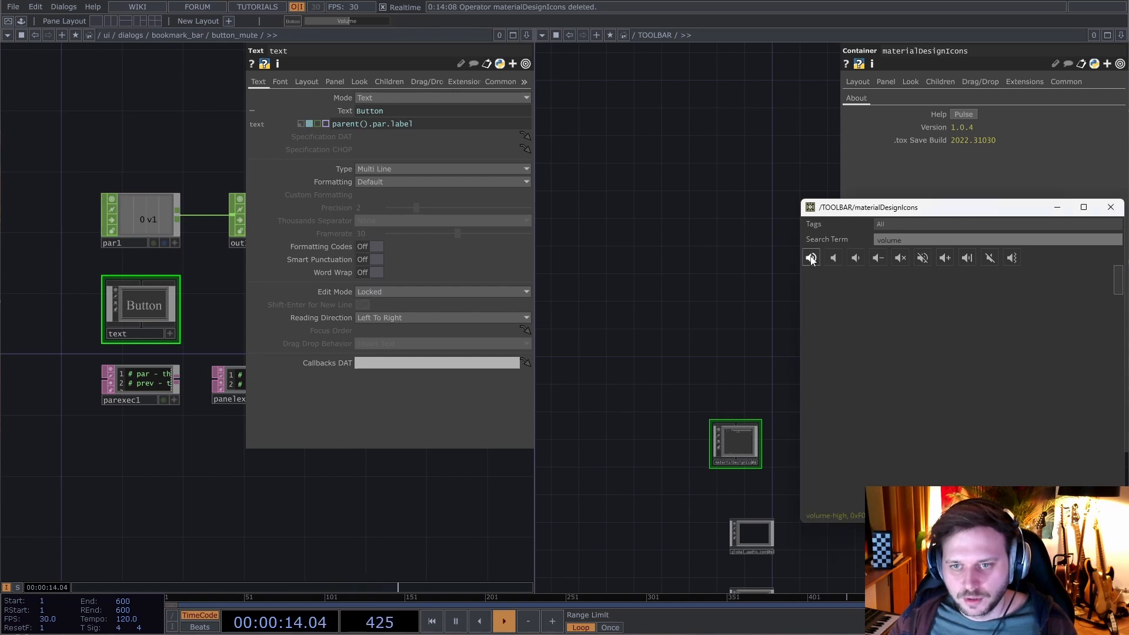
{"action": "left_click", "coordinate": [811, 260]}
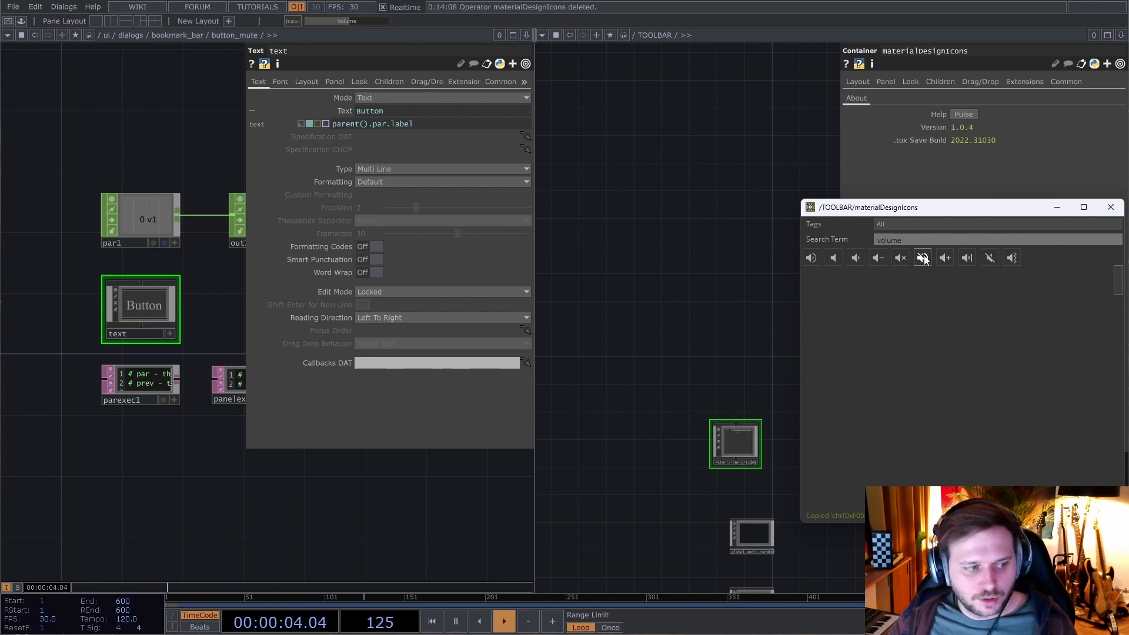
{"action": "left_click_drag", "start_coordinate": [937, 209], "coordinate": [616, 172]}
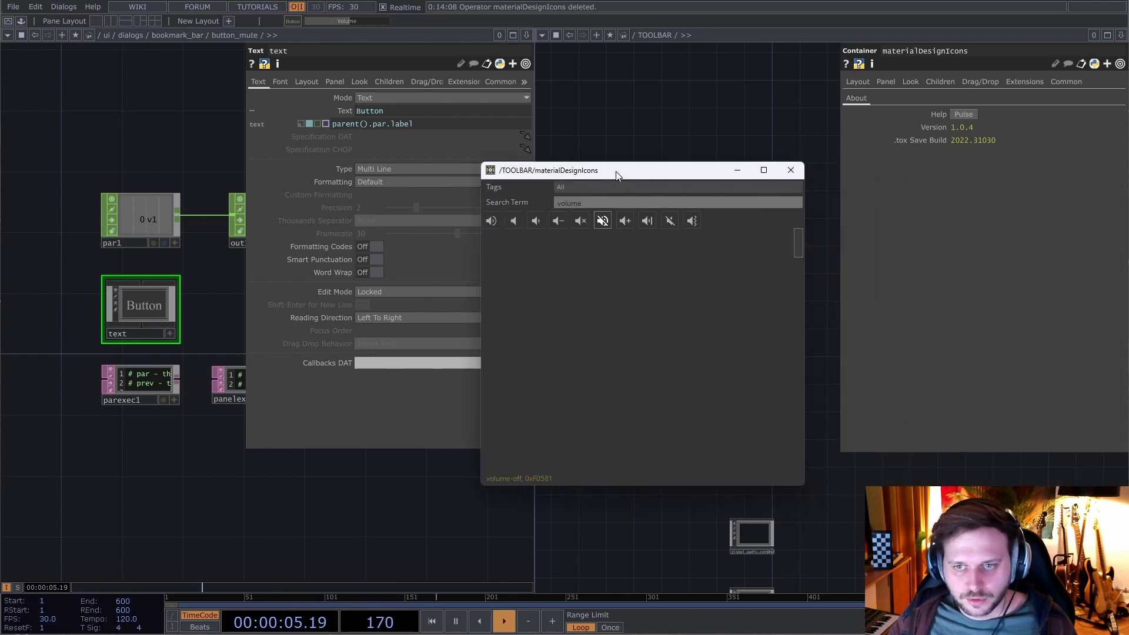
{"action": "left_click", "coordinate": [605, 222]}
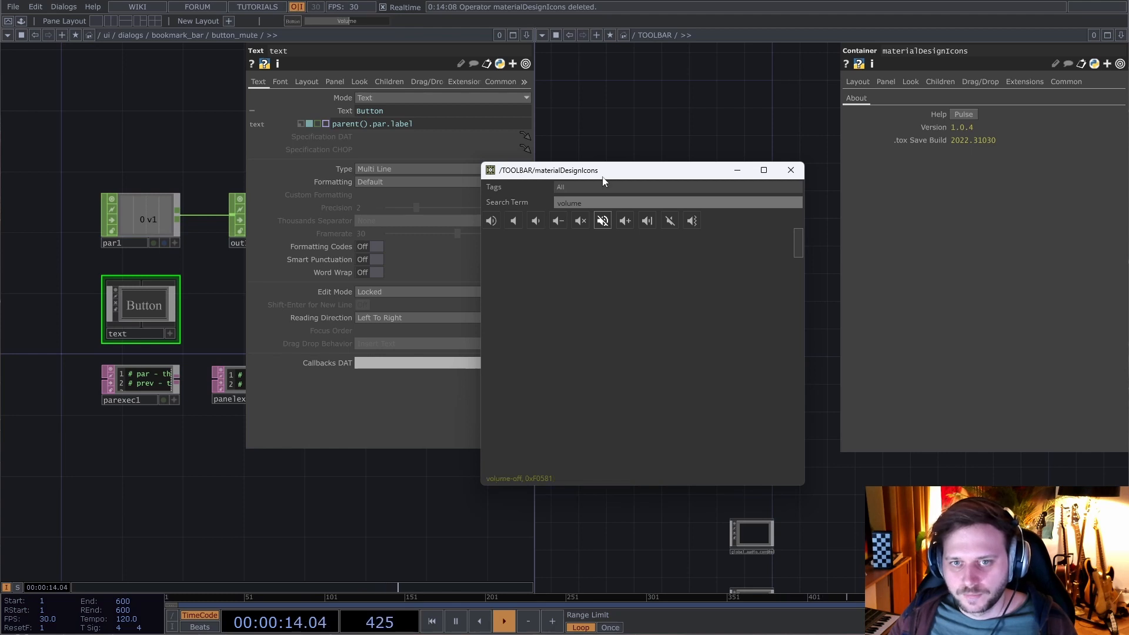
{"action": "left_click_drag", "start_coordinate": [605, 172], "coordinate": [725, 168]}
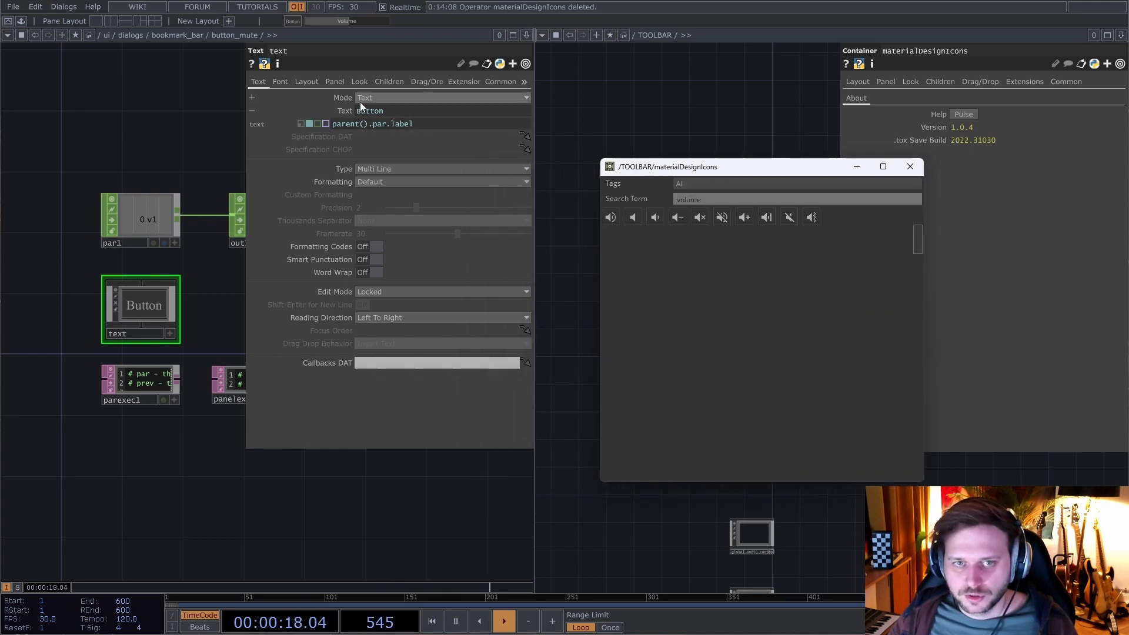
{"action": "left_click", "coordinate": [425, 122]}
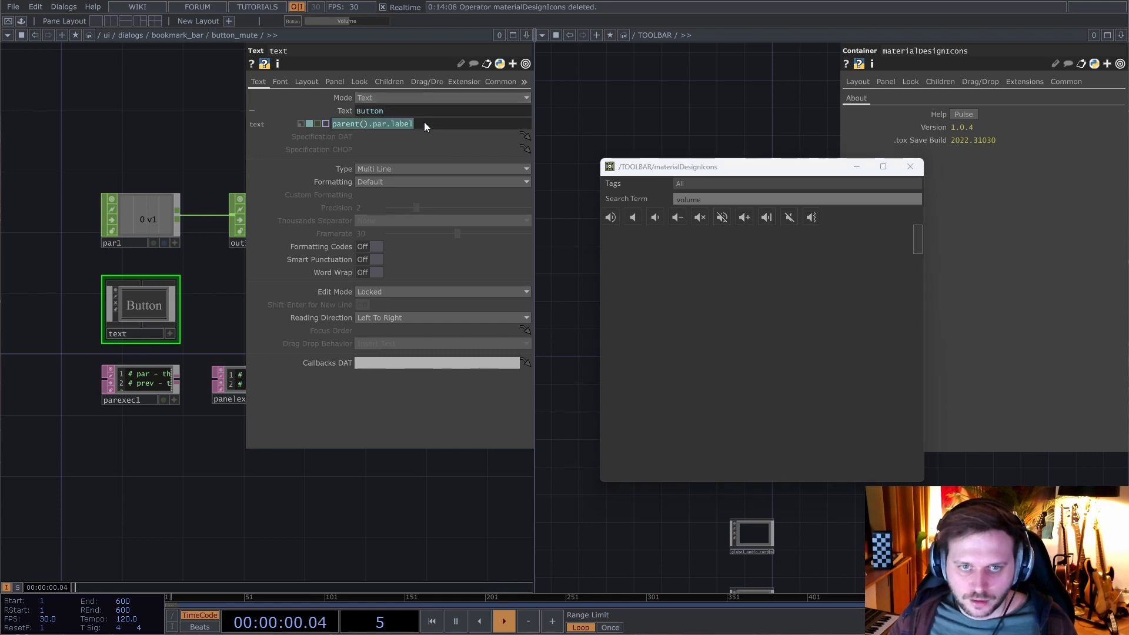
{"action": "type", "text": "chr(0xF0581)"}
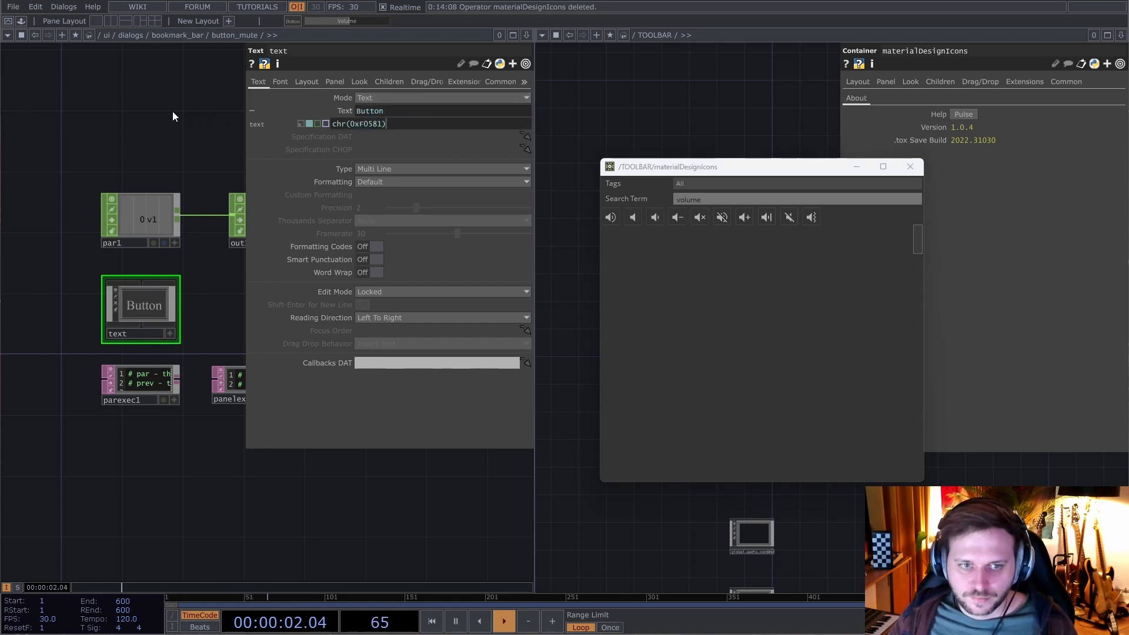
{"action": "key", "text": "Return"}
- Inspect the icon on the text operator up close and switch the toolbar mute button on to test it
{"action": "scroll", "coordinate": [144, 306], "scroll_direction": "up", "scroll_amount": 5}
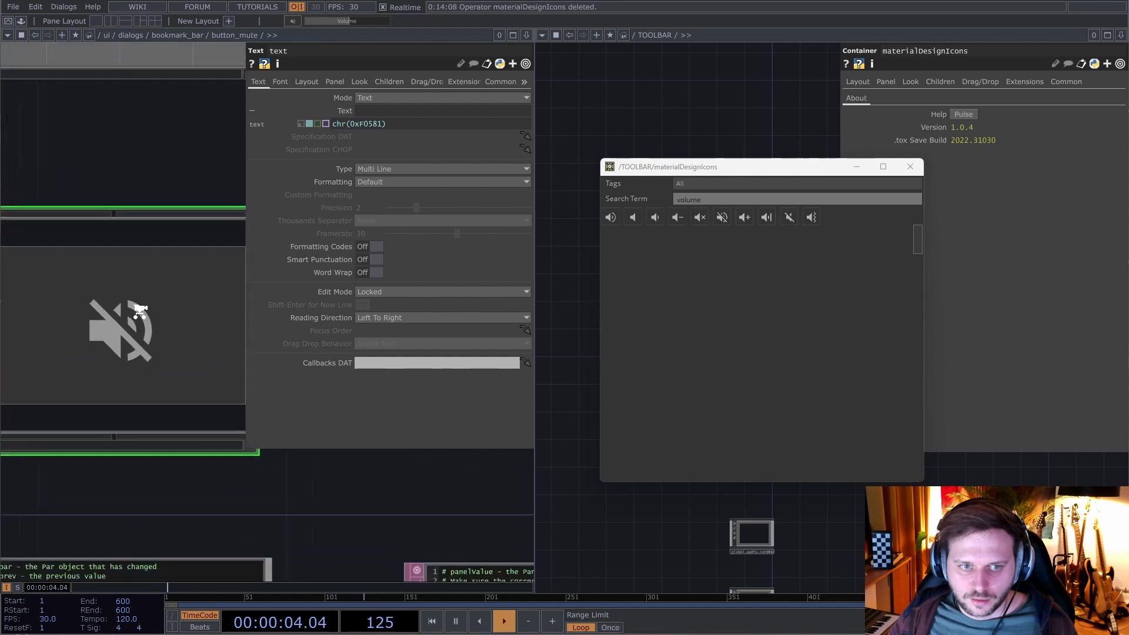
{"action": "scroll", "coordinate": [169, 246], "scroll_direction": "down", "scroll_amount": 5}
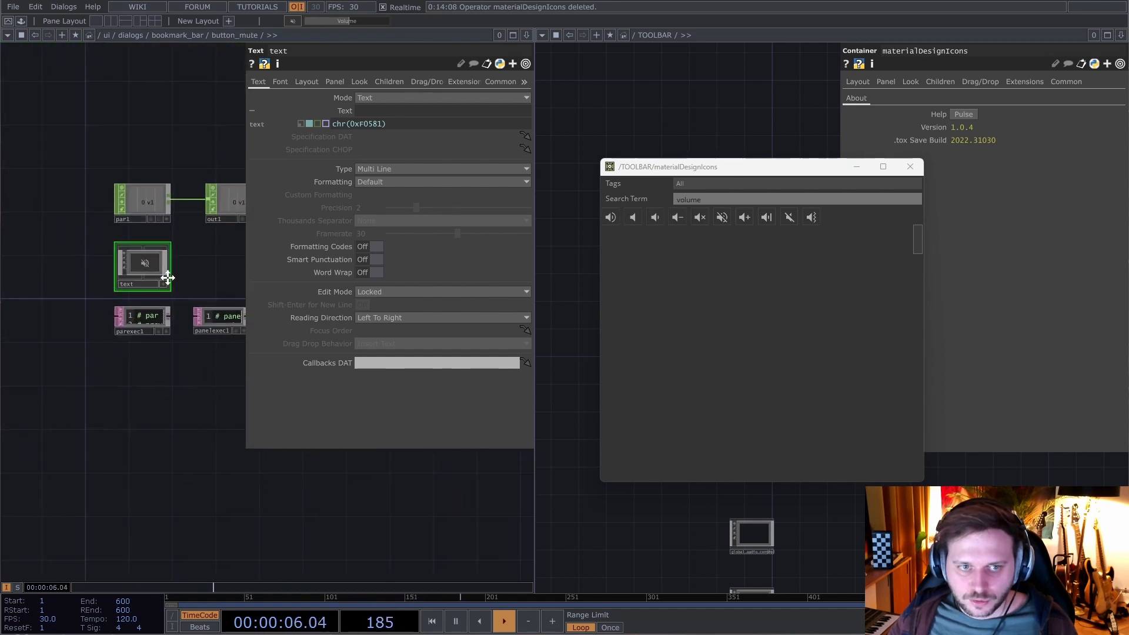
{"action": "scroll", "coordinate": [101, 293], "scroll_direction": "up", "scroll_amount": 4}
{"action": "scroll", "coordinate": [121, 291], "scroll_direction": "down", "scroll_amount": 2}
{"action": "left_click_drag", "start_coordinate": [168, 276], "coordinate": [189, 314]}
{"action": "left_click", "coordinate": [293, 23]}
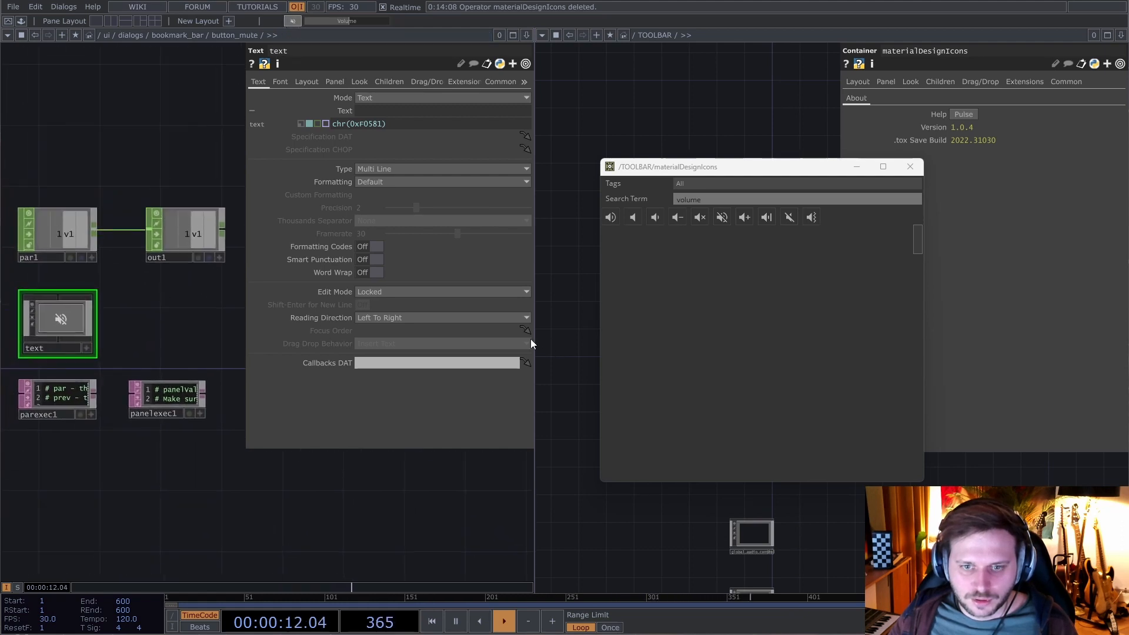
- Make room for the button_mute network beside the icon viewer and copy the volume-high icon's character code
{"action": "left_click_drag", "start_coordinate": [590, 334], "coordinate": [629, 333]}
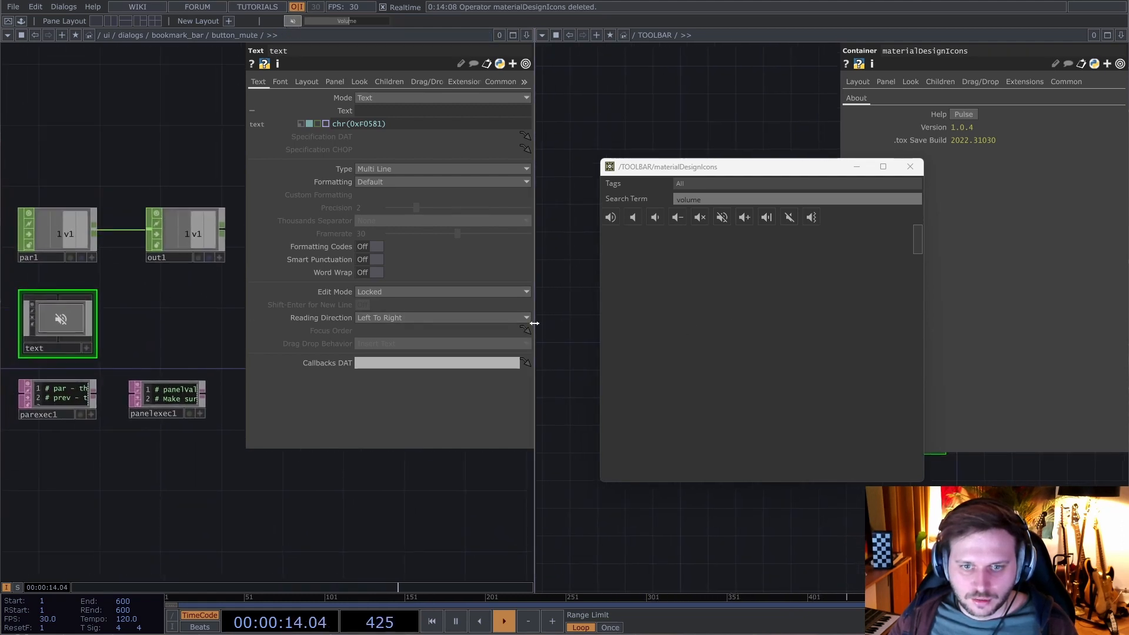
{"action": "left_click_drag", "start_coordinate": [533, 320], "coordinate": [757, 303]}
{"action": "left_click_drag", "start_coordinate": [778, 171], "coordinate": [940, 169]}
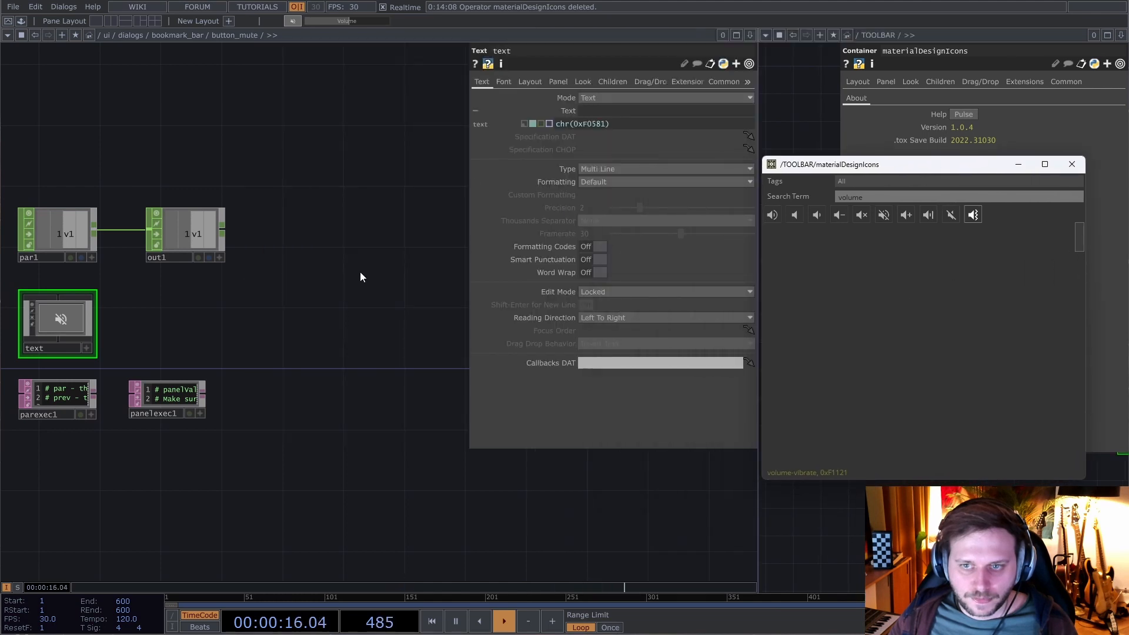
{"action": "left_click_drag", "start_coordinate": [289, 288], "coordinate": [330, 309]}
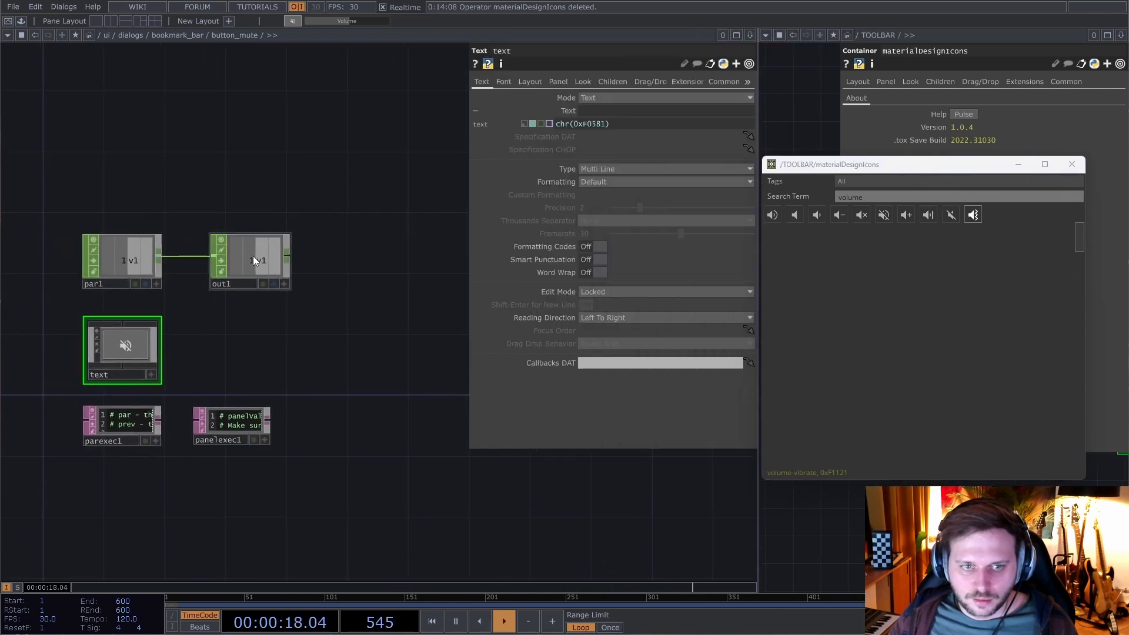
{"action": "left_click", "coordinate": [774, 216]}
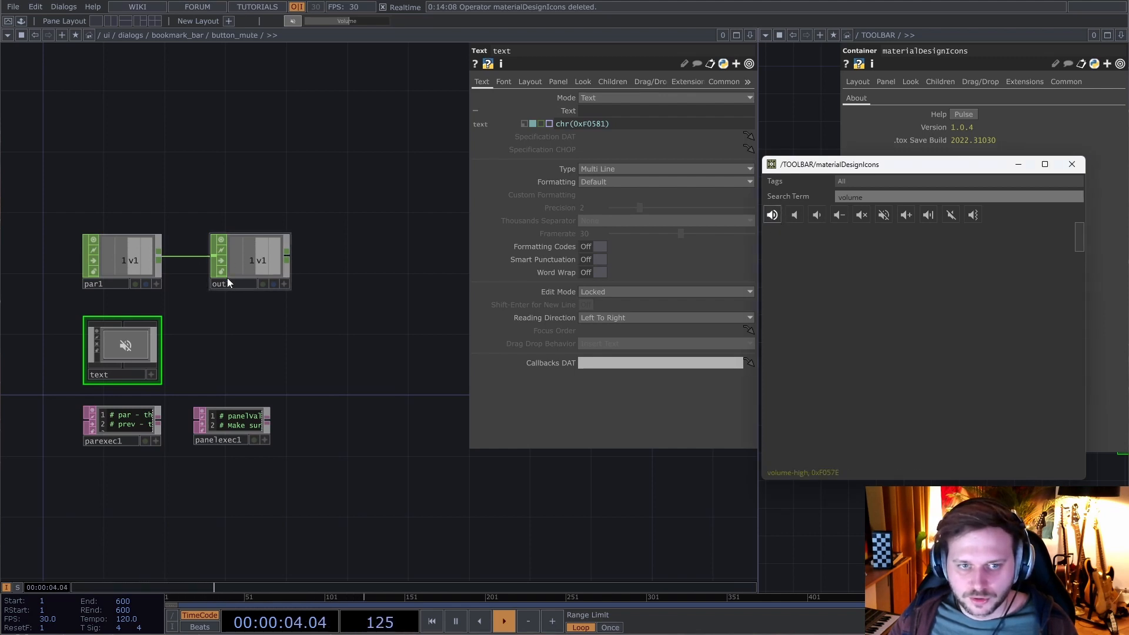
- Extend the text operator's Text expression to chr(0xF0581) if op('out1')['v1'] else chr(0xF057E)
{"action": "left_click", "coordinate": [629, 124]}
{"action": "type", "text": "if"}
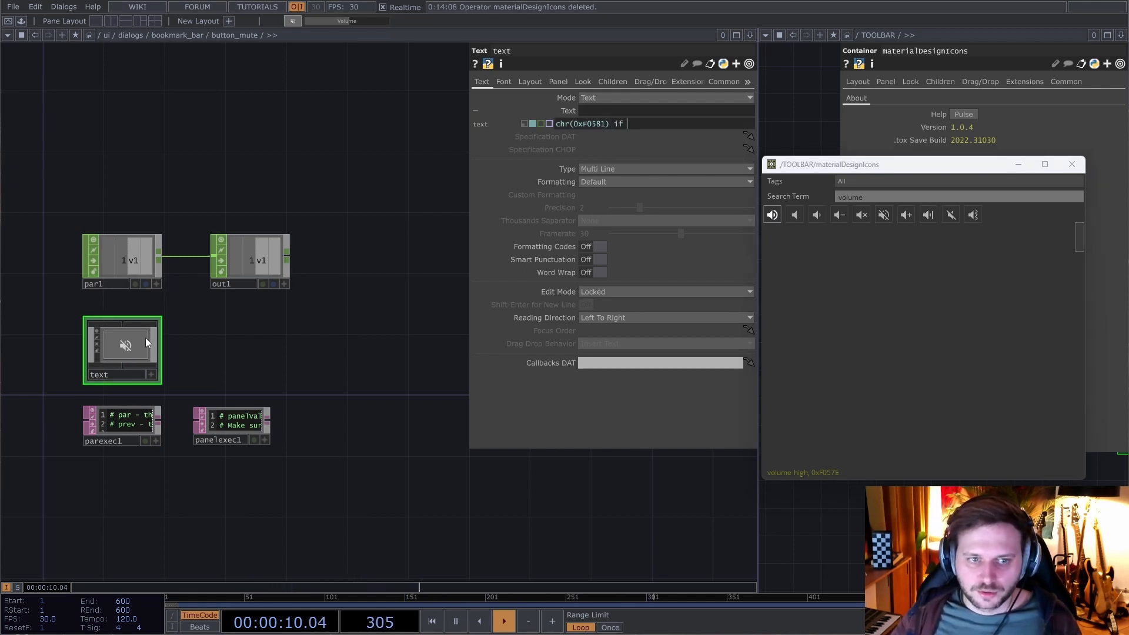
{"action": "type", "text": " op"}
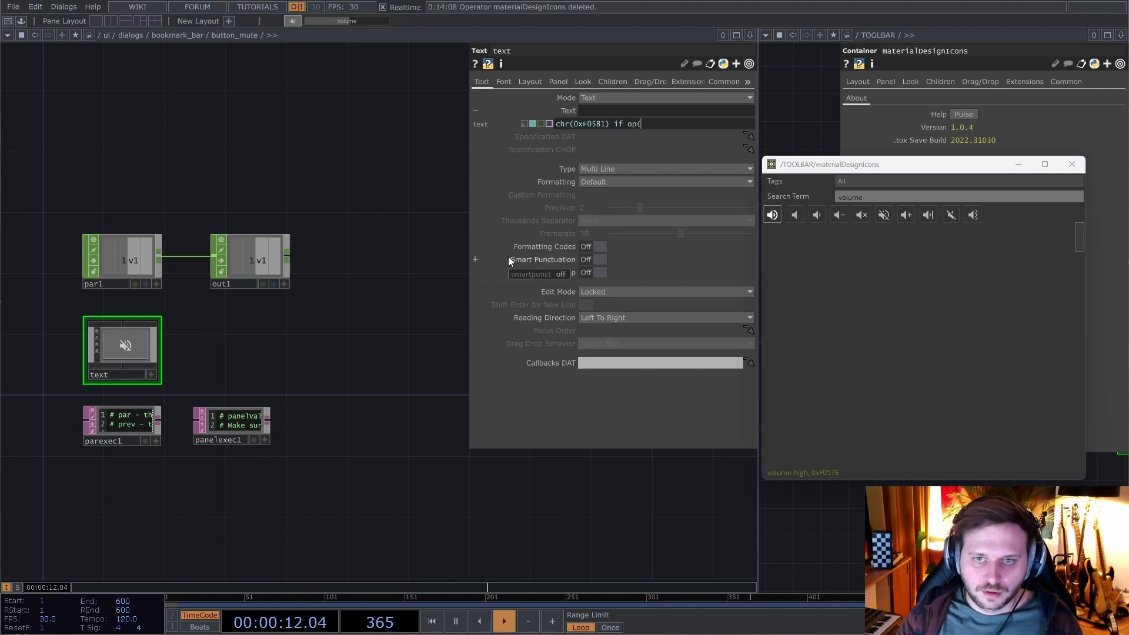
{"action": "type", "text": "('out1')['v1"}
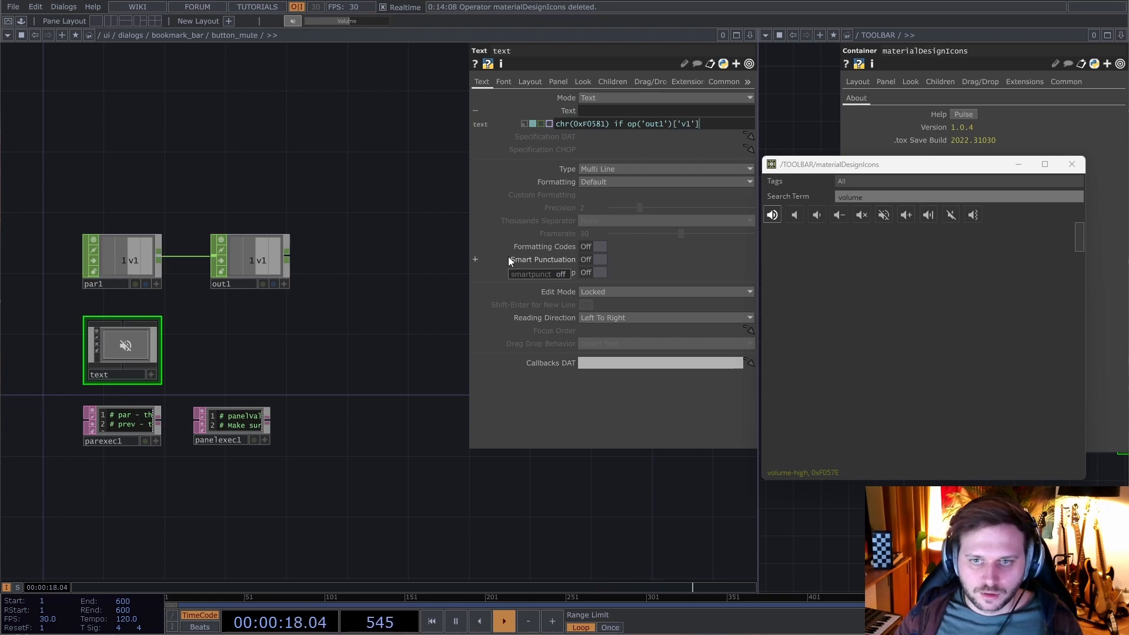
{"action": "type", "text": "'] else chr(0xF057E)"}
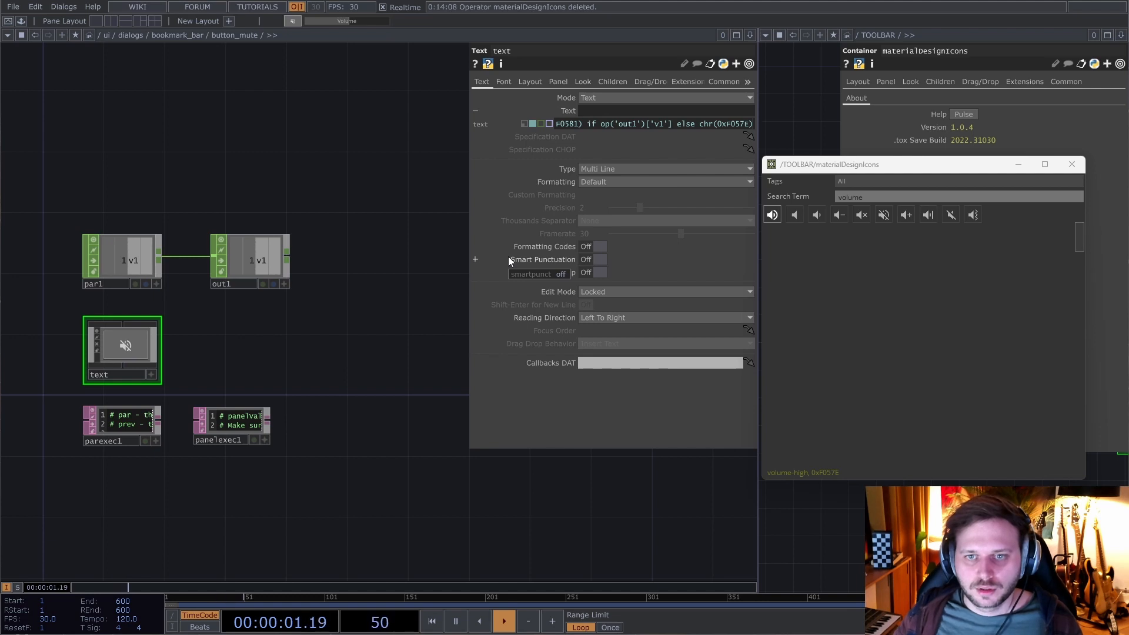
{"action": "key", "text": "Return"}
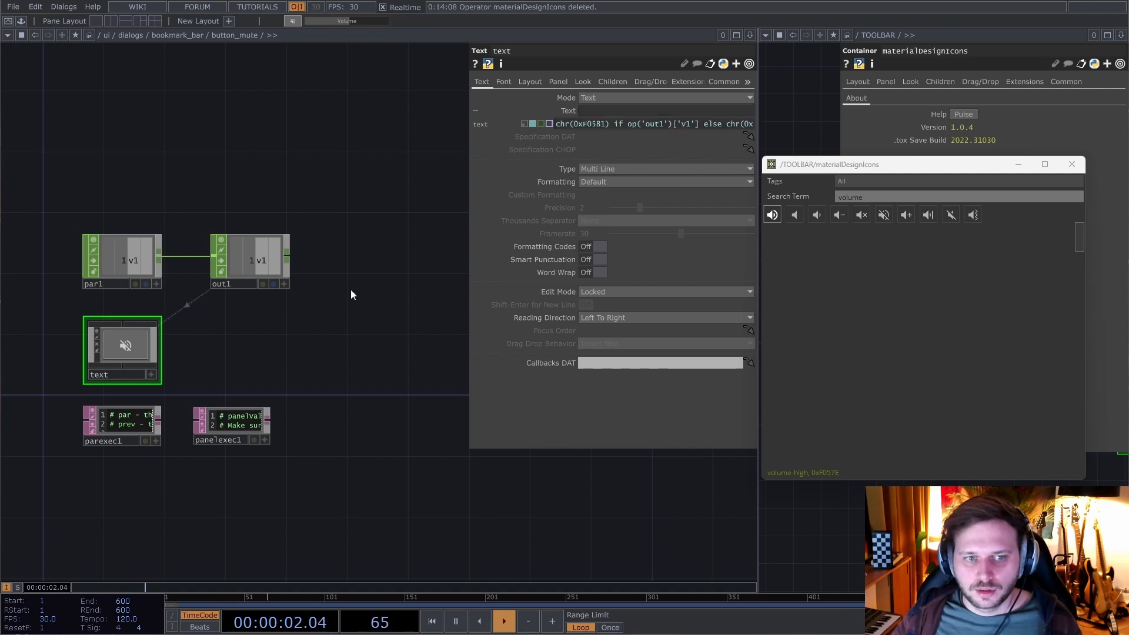
- Test the toolbar mute button by toggling it on and off while viewing the text operator's icon up close
{"action": "left_click", "coordinate": [295, 23]}
{"action": "left_click", "coordinate": [295, 23]}
{"action": "left_click", "coordinate": [294, 23]}
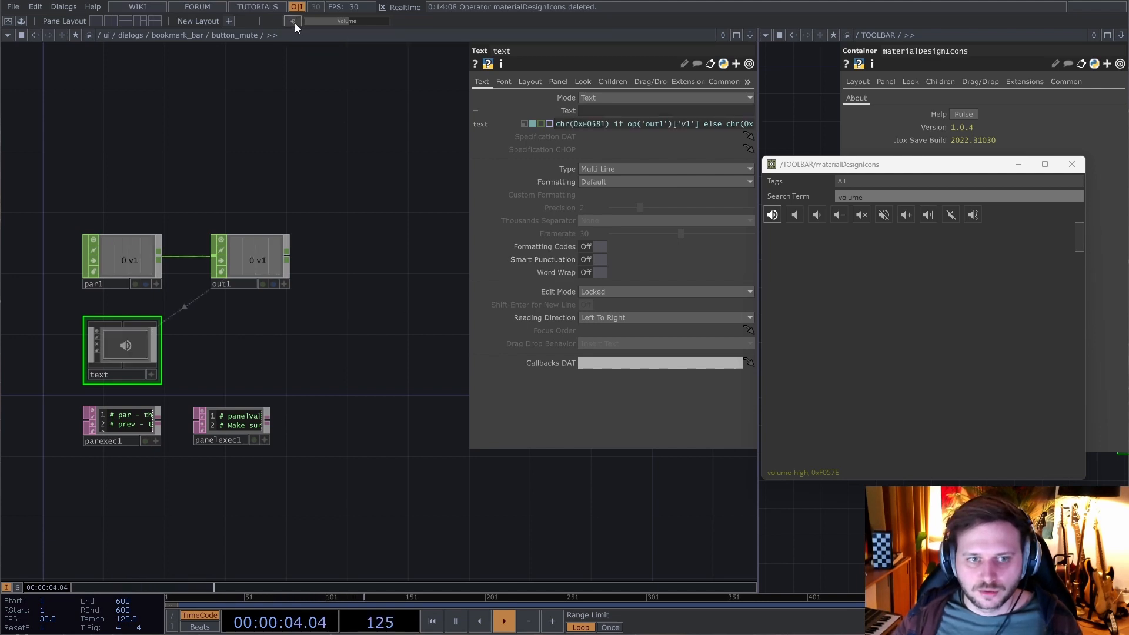
{"action": "left_click", "coordinate": [295, 22]}
{"action": "scroll", "coordinate": [89, 347], "scroll_direction": "up", "scroll_amount": 3}
{"action": "scroll", "coordinate": [90, 346], "scroll_direction": "up", "scroll_amount": 3}
{"action": "left_click", "coordinate": [298, 19]}
{"action": "left_click", "coordinate": [299, 20]}
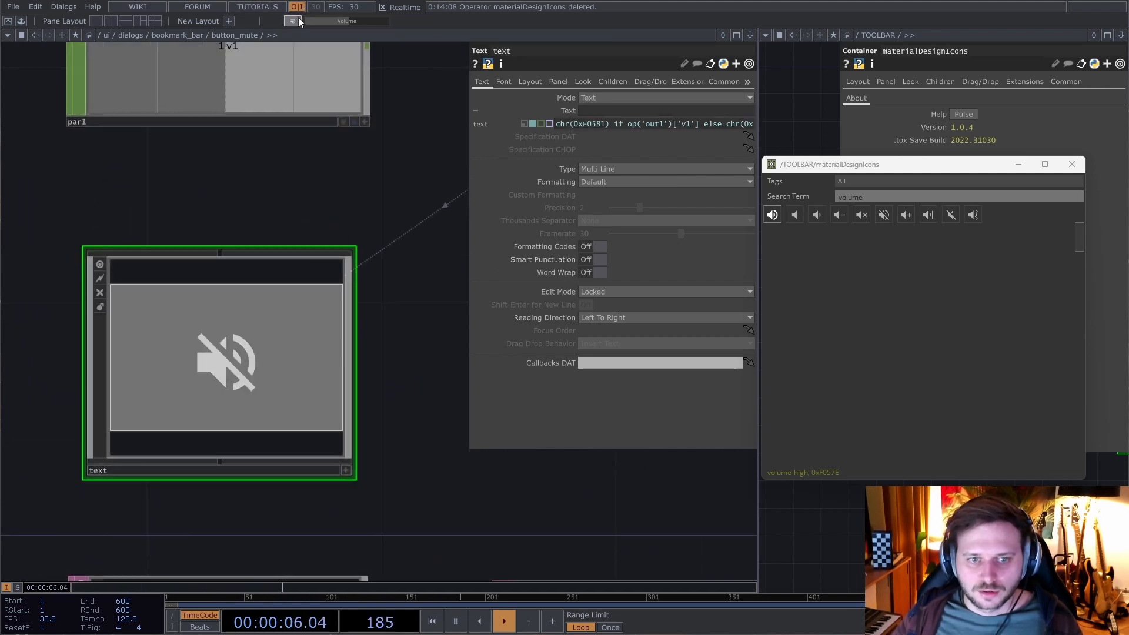
{"action": "left_click", "coordinate": [299, 20]}
{"action": "left_click", "coordinate": [298, 19]}
{"action": "left_click", "coordinate": [299, 19]}
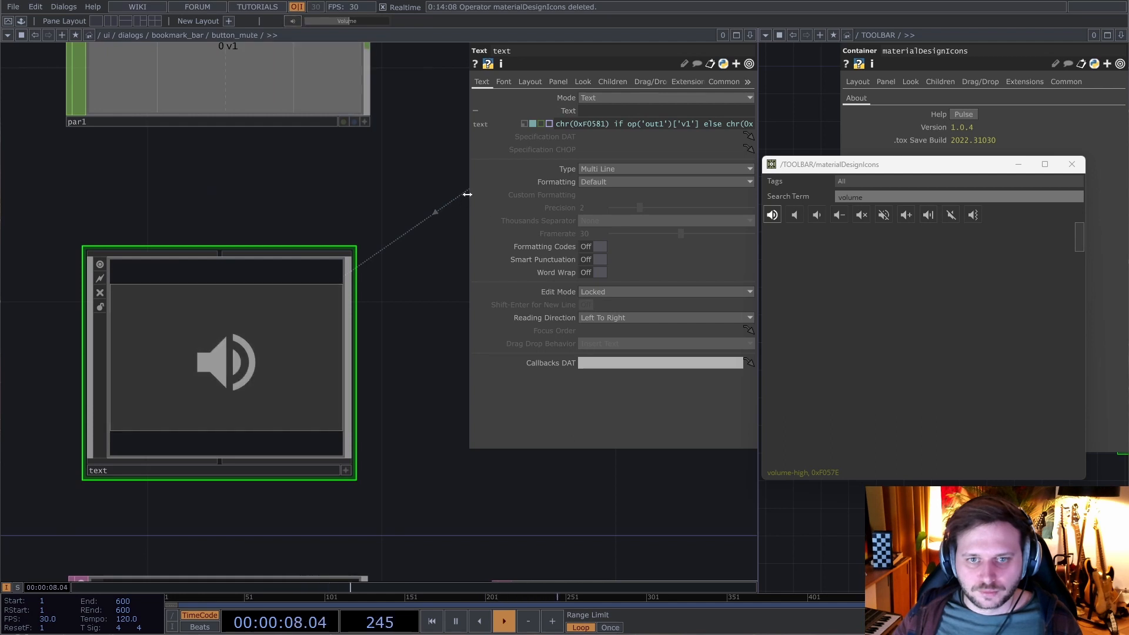
- Set the text operator's Scale Text to Fit to Never and raise its Font Size to about 15.91
{"action": "left_click_drag", "start_coordinate": [470, 192], "coordinate": [393, 193]}
{"action": "scroll", "coordinate": [312, 184], "scroll_direction": "down", "scroll_amount": 5}
{"action": "left_click_drag", "start_coordinate": [320, 202], "coordinate": [196, 273]}
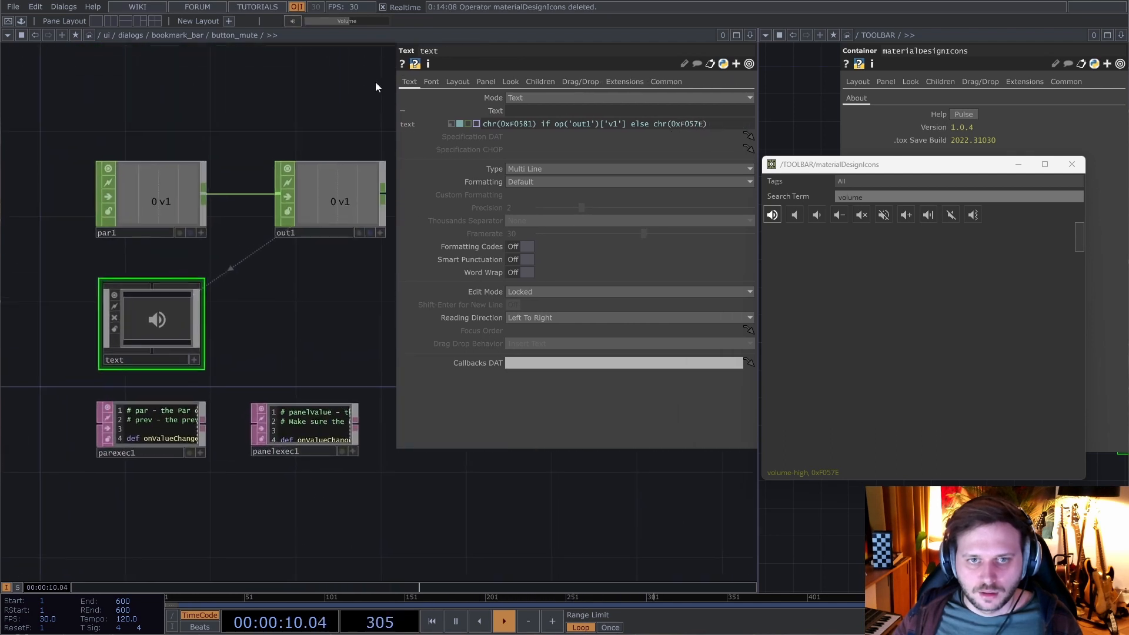
{"action": "left_click", "coordinate": [428, 82]}
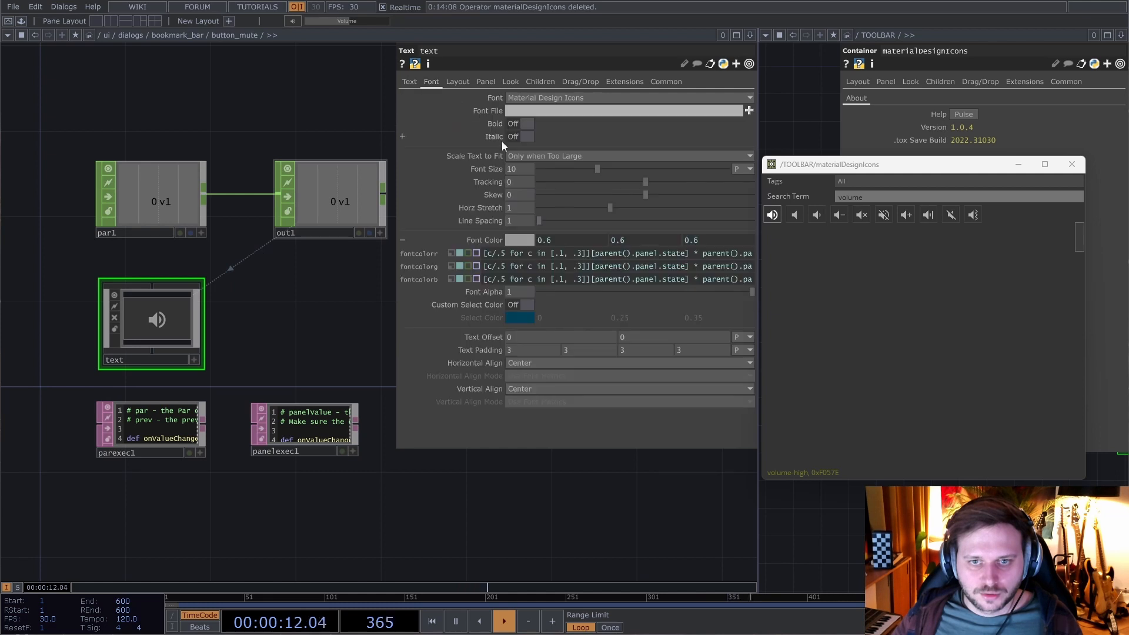
{"action": "left_click_drag", "start_coordinate": [607, 170], "coordinate": [622, 168]}
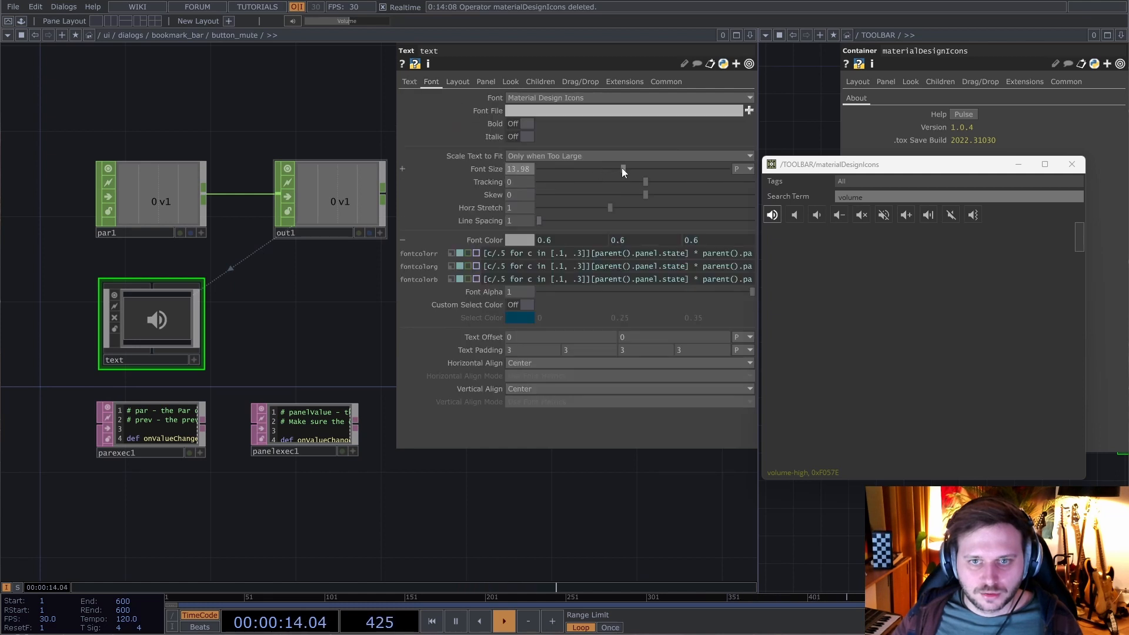
{"action": "left_click", "coordinate": [542, 154]}
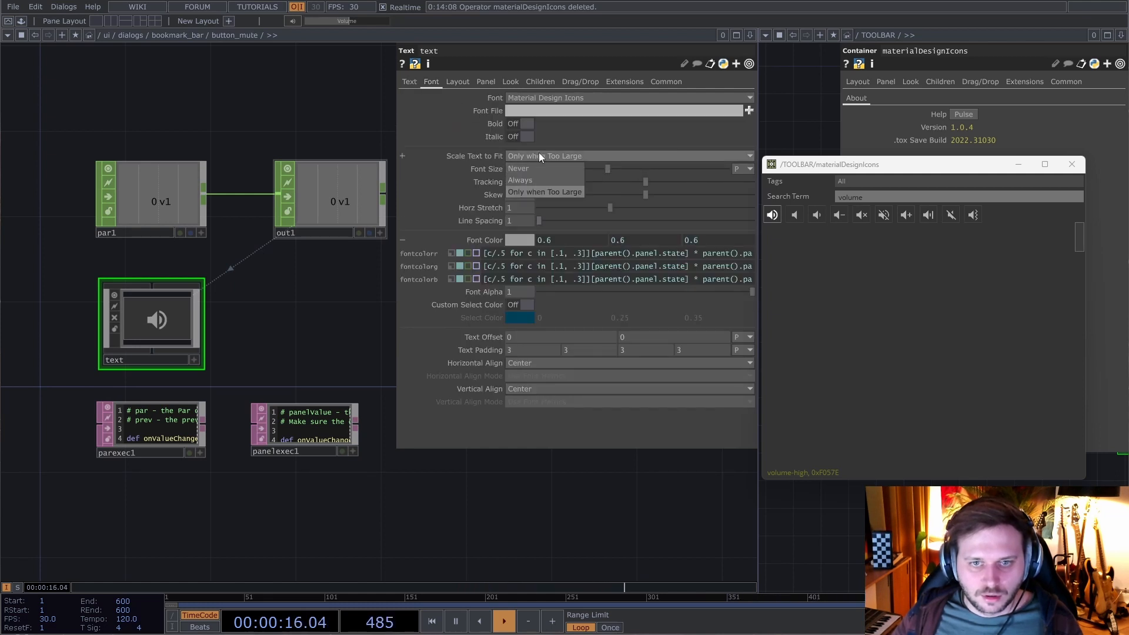
{"action": "left_click", "coordinate": [539, 153]}
{"action": "left_click_drag", "start_coordinate": [593, 167], "coordinate": [638, 167]}
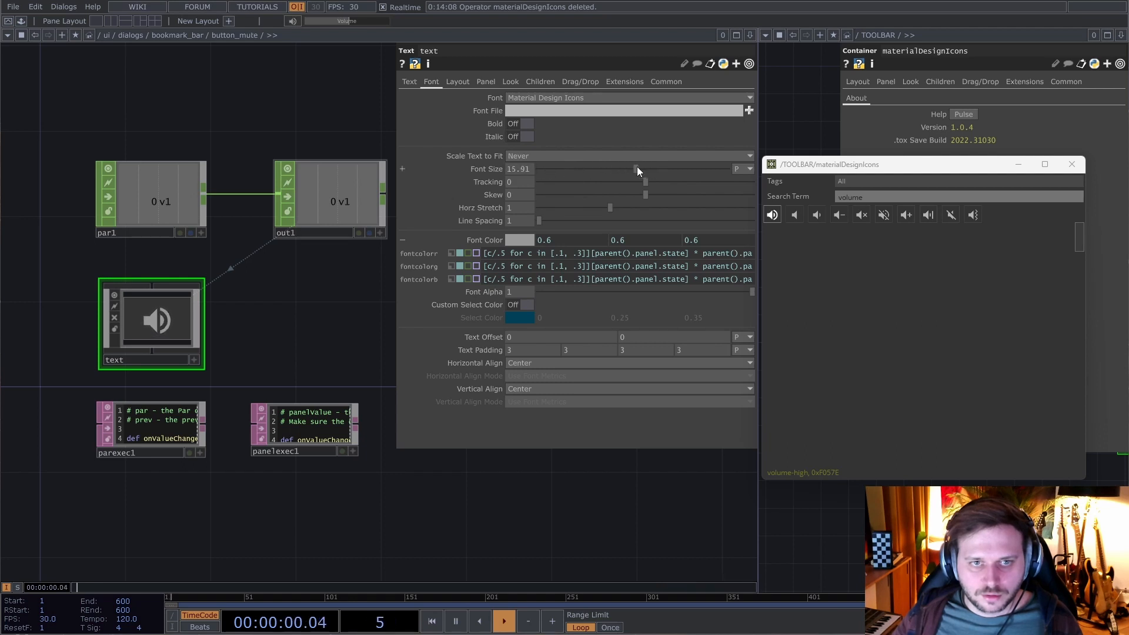
- Set all four Text Padding values of the text operator to 0 and its Font Size to about 16.45
{"action": "left_click", "coordinate": [519, 354]}
{"action": "type", "text": "0"}
{"action": "left_click", "coordinate": [573, 351]}
{"action": "type", "text": "0"}
{"action": "left_click", "coordinate": [627, 351]}
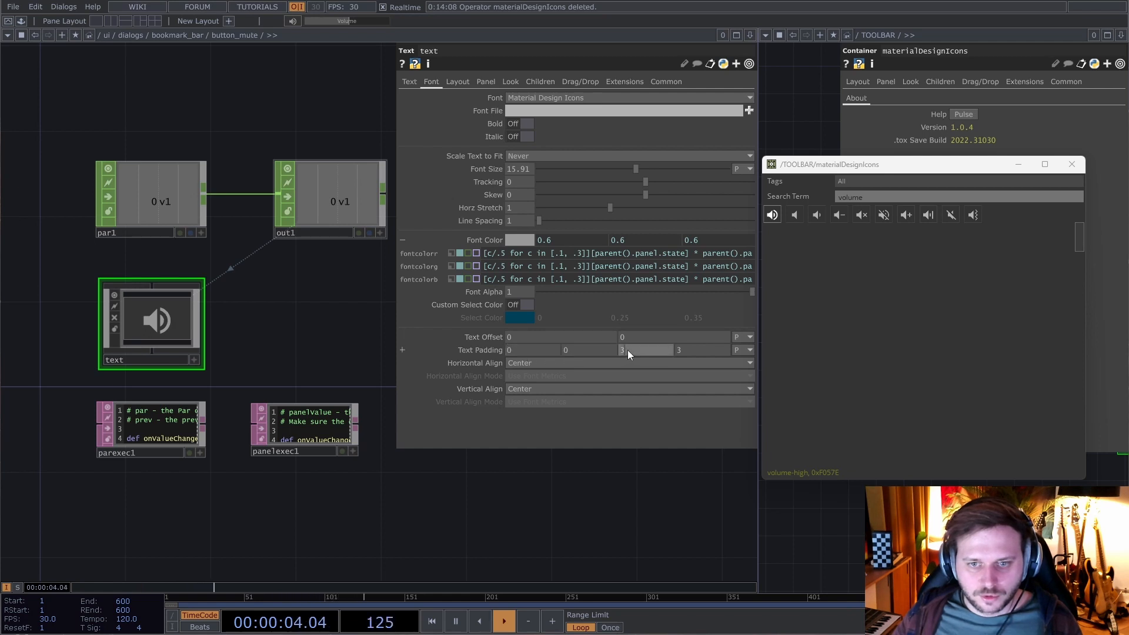
{"action": "type", "text": "0"}
{"action": "left_click", "coordinate": [691, 345]}
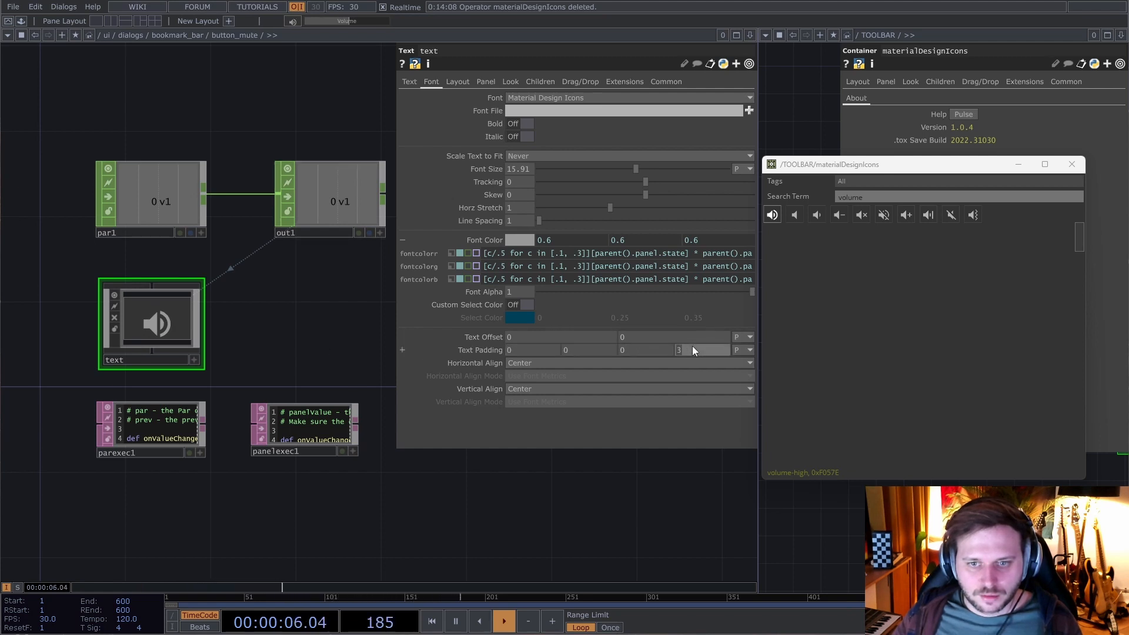
{"action": "type", "text": "0"}
{"action": "key", "text": "Return"}
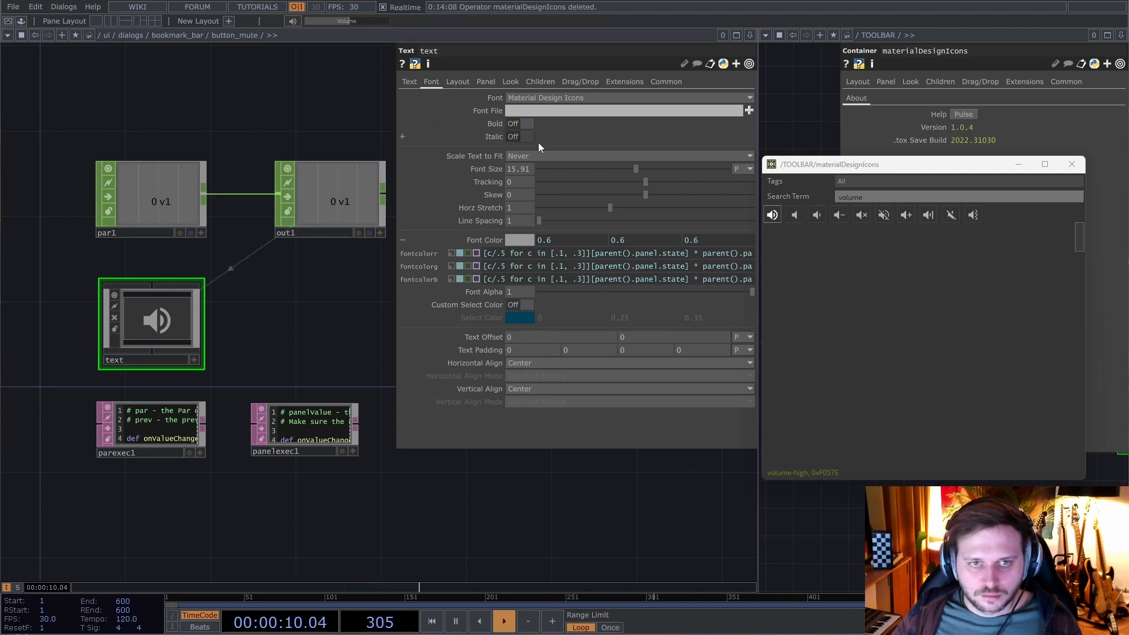
{"action": "left_click", "coordinate": [643, 168]}
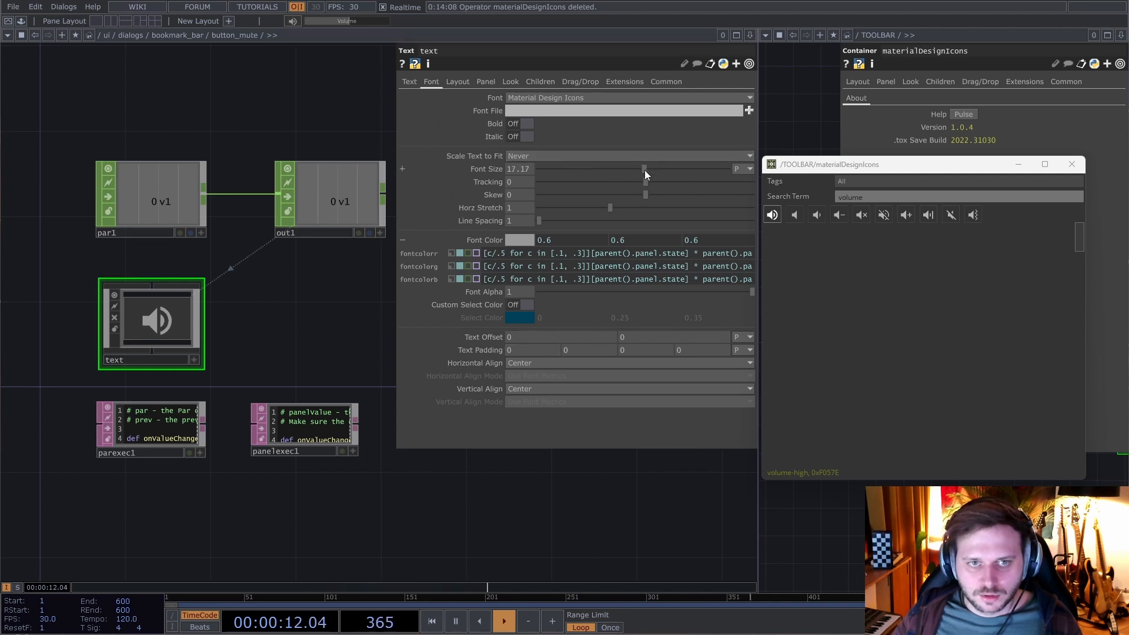
- Toggle the toolbar mute button repeatedly to check the resized icon in both states
{"action": "left_click", "coordinate": [292, 21]}
{"action": "left_click", "coordinate": [292, 23]}
{"action": "left_click", "coordinate": [293, 23]}
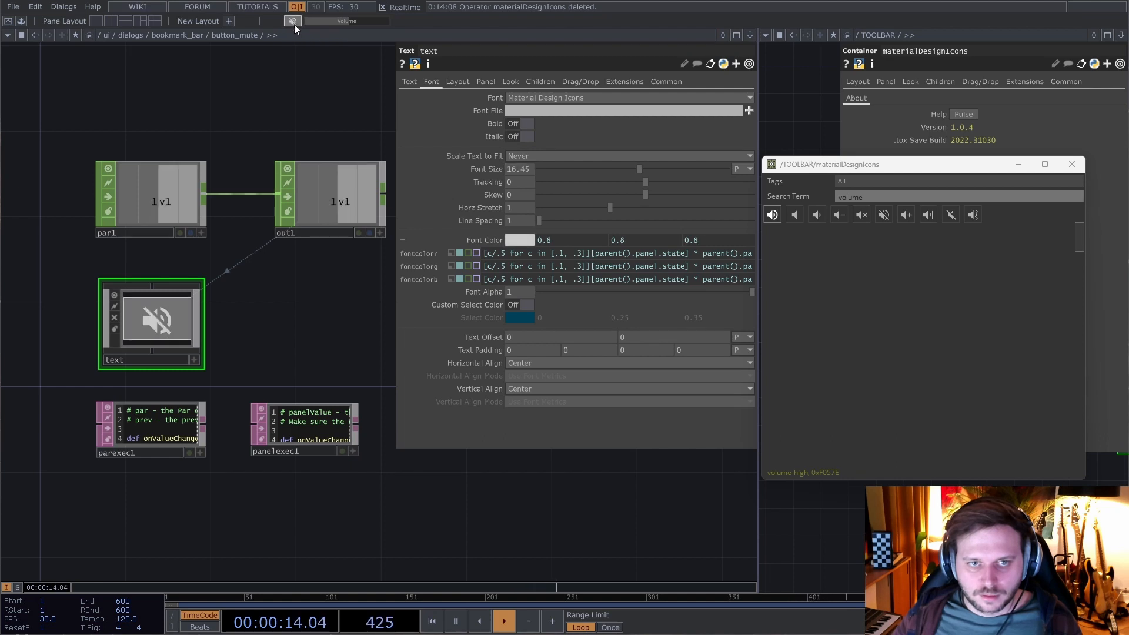
{"action": "left_click", "coordinate": [295, 24]}
{"action": "left_click", "coordinate": [297, 24]}
{"action": "left_click", "coordinate": [297, 23]}
{"action": "left_click", "coordinate": [298, 23]}
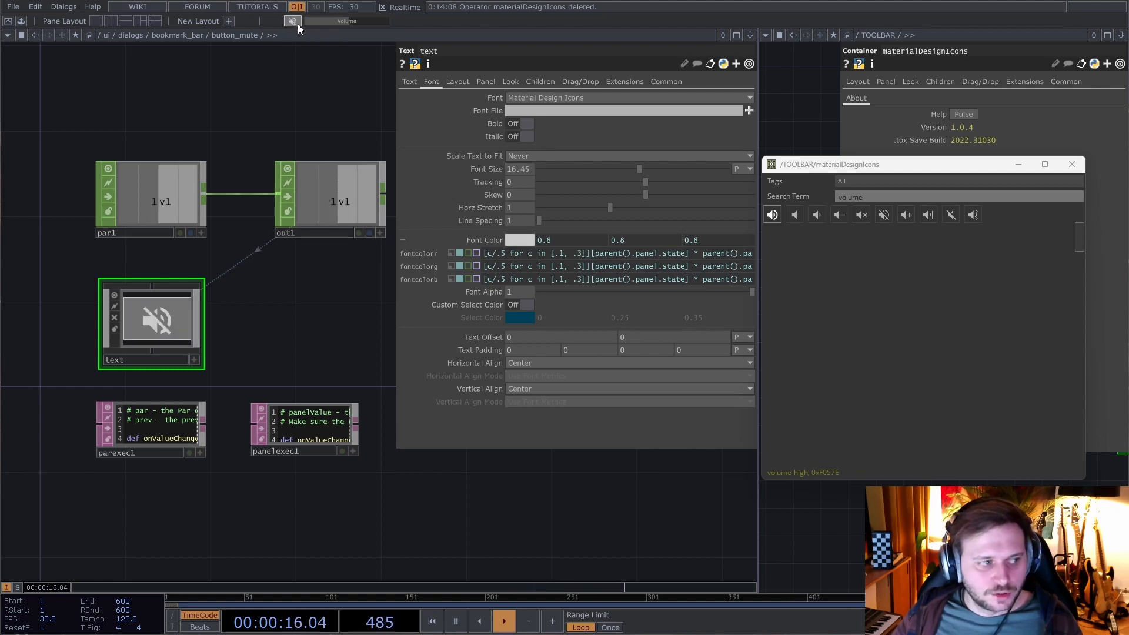
{"action": "left_click", "coordinate": [297, 24]}
{"action": "left_click", "coordinate": [298, 24]}
{"action": "left_click", "coordinate": [298, 23]}
{"action": "left_click", "coordinate": [298, 23]}
{"action": "left_click", "coordinate": [297, 24]}
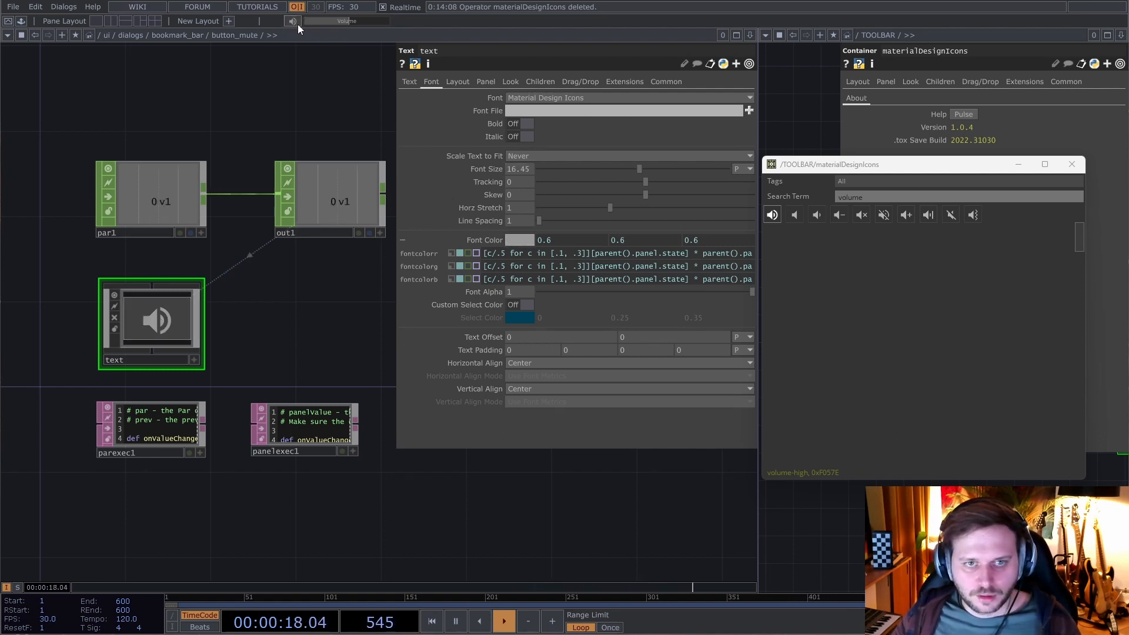
- Close the icon viewer and show the global_audio_control Base's parameters in a widened /TOOLBAR pane beside the bookmark_bar network
{"action": "scroll", "coordinate": [289, 103], "scroll_direction": "down", "scroll_amount": 4}
{"action": "scroll", "coordinate": [290, 203], "scroll_direction": "down", "scroll_amount": 3}
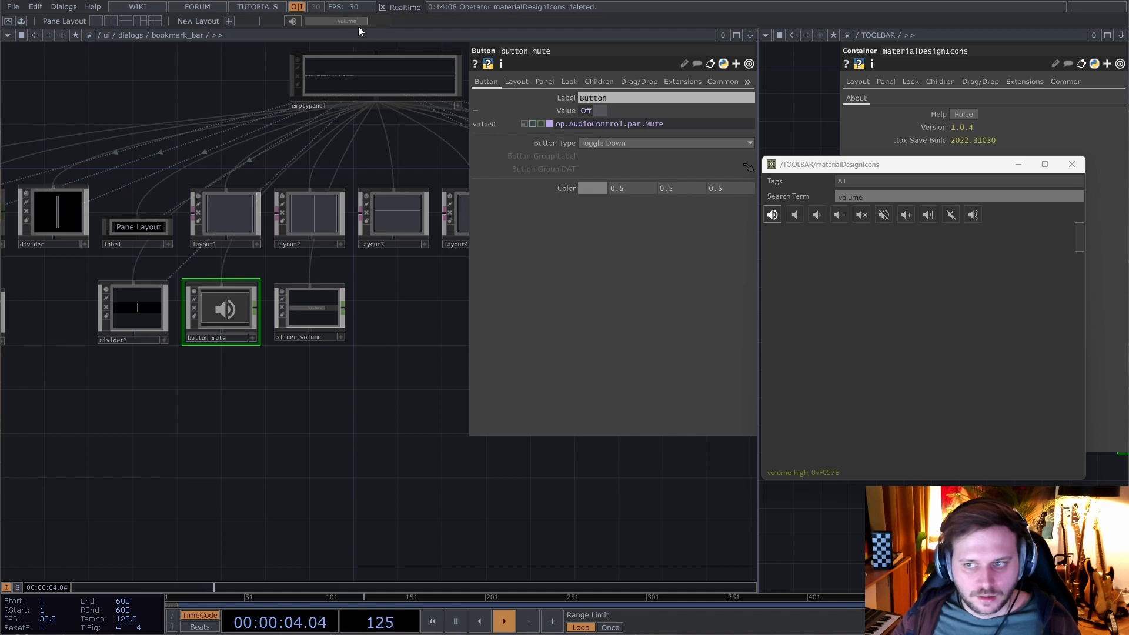
{"action": "left_click", "coordinate": [1071, 164]}
{"action": "left_click_drag", "start_coordinate": [1047, 500], "coordinate": [893, 559]}
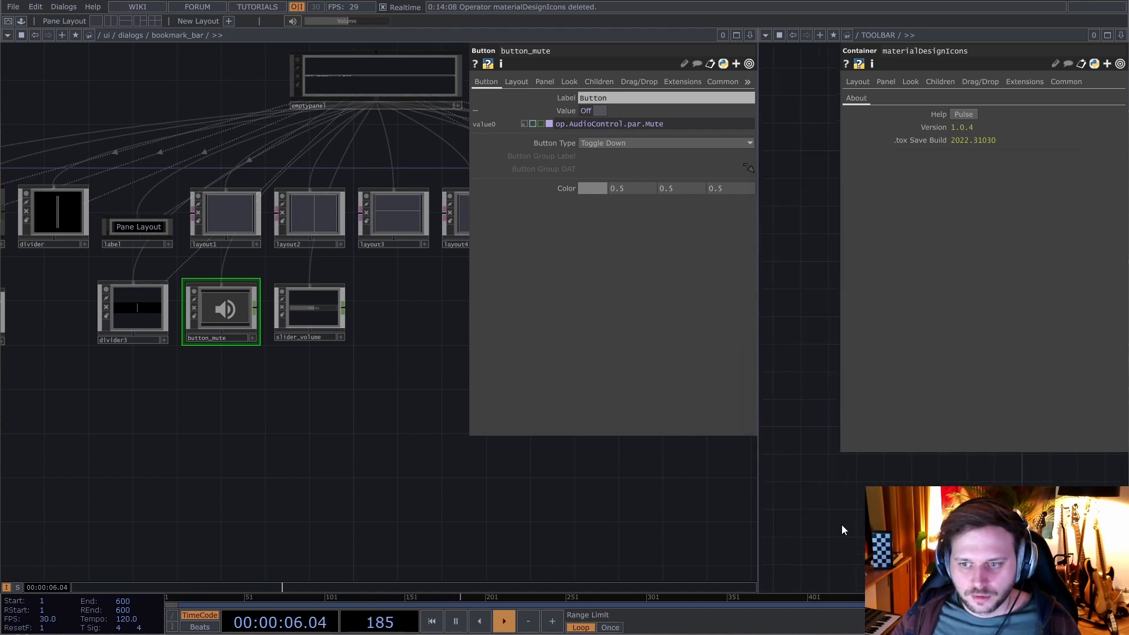
{"action": "left_click_drag", "start_coordinate": [842, 529], "coordinate": [792, 425]}
{"action": "left_click_drag", "start_coordinate": [824, 487], "coordinate": [813, 415]}
{"action": "left_click_drag", "start_coordinate": [830, 483], "coordinate": [832, 363]}
{"action": "key", "text": "p"}
{"action": "left_click", "coordinate": [894, 455]}
{"action": "left_click_drag", "start_coordinate": [758, 475], "coordinate": [978, 475]}
{"action": "key", "text": "p"}
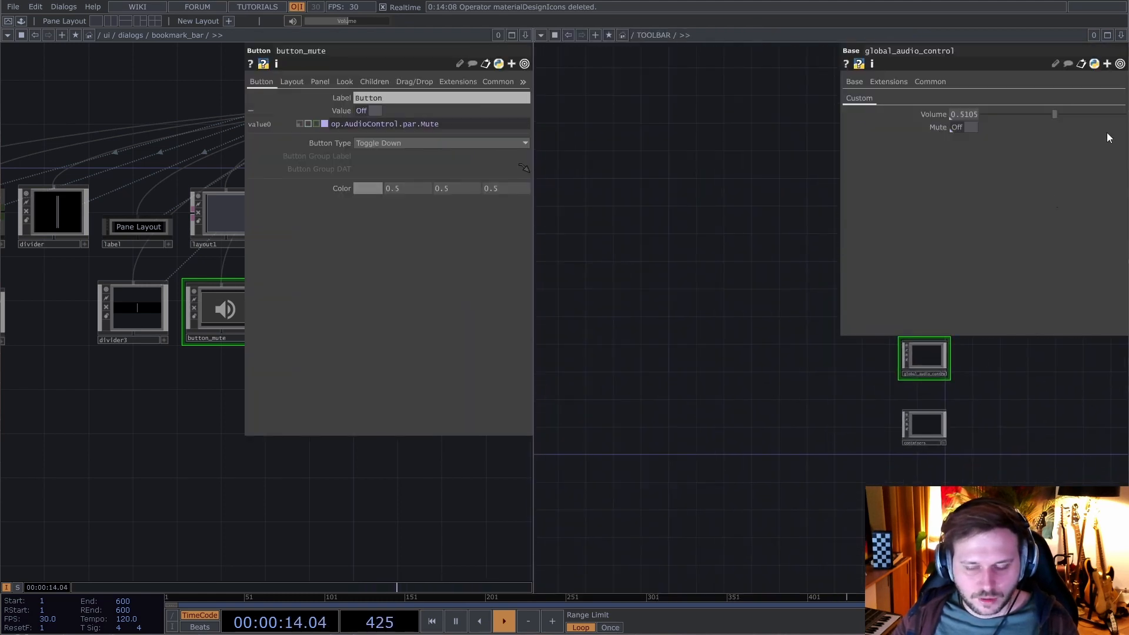
- Test the toolbar's volume slider and mute button against the Volume and Mute parameters of global_audio_control
{"action": "mouse_move", "coordinate": [347, 21]}
{"action": "left_mouse_down"}
{"action": "mouse_move", "coordinate": [374, 22]}
{"action": "mouse_move", "coordinate": [333, 23]}
{"action": "left_mouse_up"}
{"action": "left_click", "coordinate": [293, 22]}
{"action": "left_click", "coordinate": [293, 23]}
{"action": "left_click", "coordinate": [292, 23]}
{"action": "left_click", "coordinate": [292, 23]}
{"action": "left_click", "coordinate": [292, 23]}
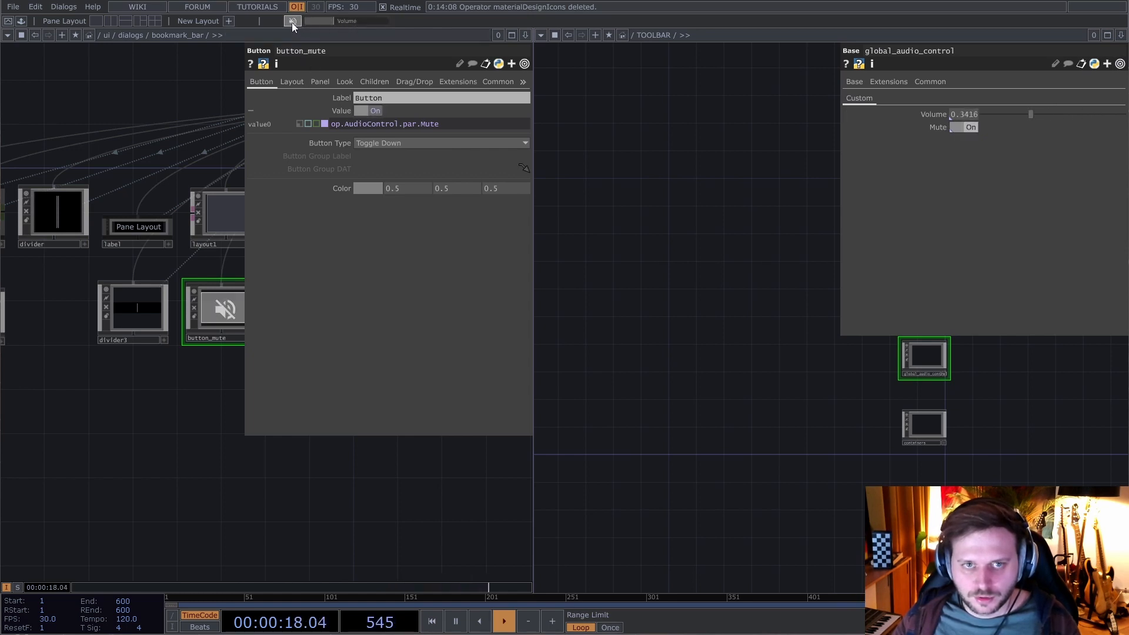
{"action": "left_click", "coordinate": [292, 23]}
{"action": "left_click", "coordinate": [292, 23]}
{"action": "left_click", "coordinate": [292, 23]}
{"action": "left_click", "coordinate": [293, 22]}
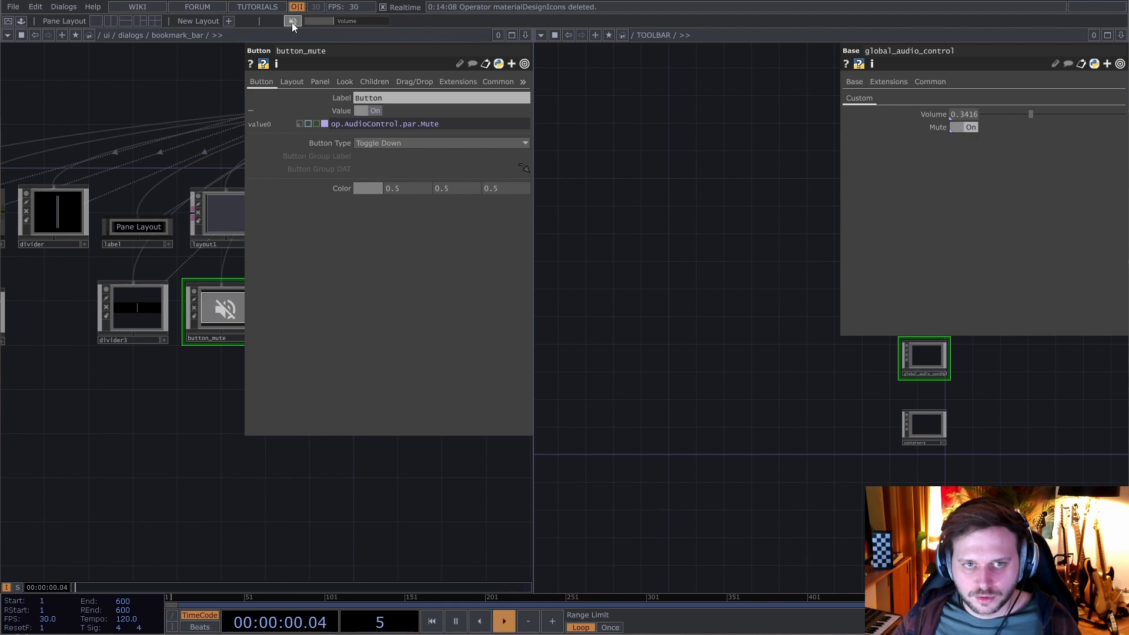
{"action": "left_click", "coordinate": [292, 22]}
{"action": "left_click", "coordinate": [293, 22]}
{"action": "left_click", "coordinate": [292, 22]}
{"action": "left_click", "coordinate": [292, 22]}
{"action": "left_click", "coordinate": [292, 22]}
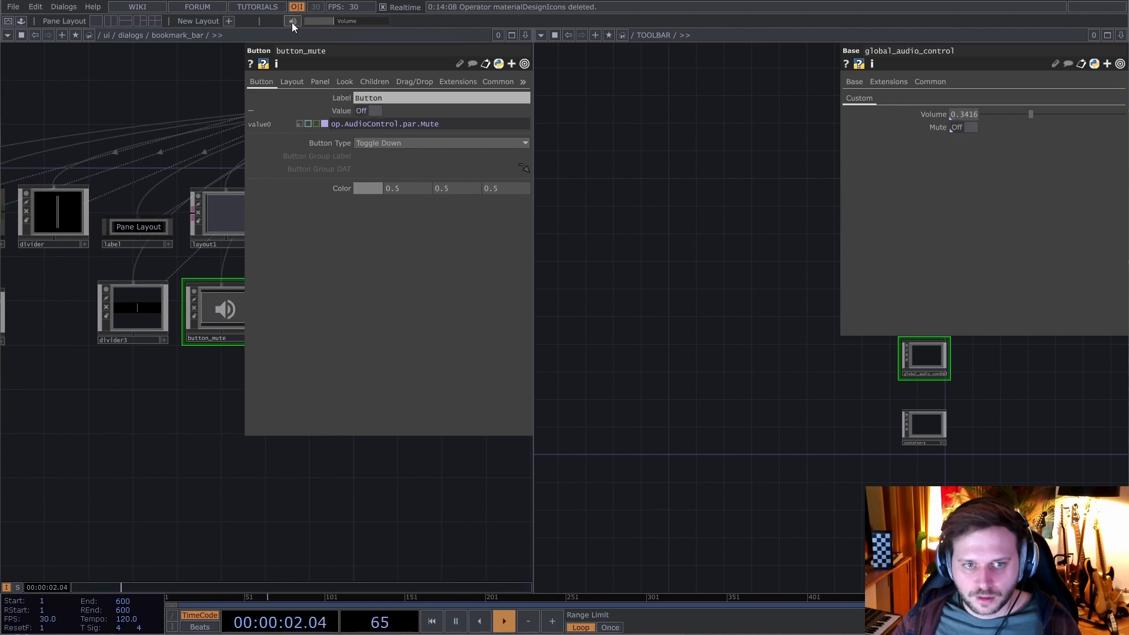
{"action": "left_click", "coordinate": [292, 22]}
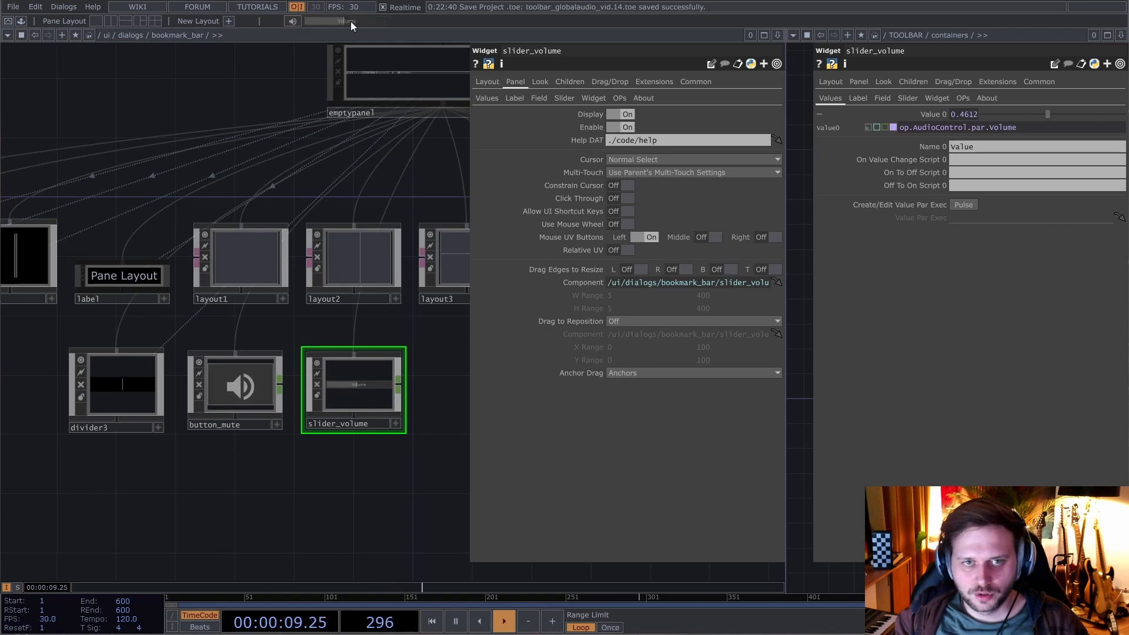
- Raise the toolbar volume slider to about 0.64 and toggle the mute button to check both controls
{"action": "mouse_move", "coordinate": [350, 22]}
{"action": "left_mouse_down"}
{"action": "mouse_move", "coordinate": [326, 20]}
{"action": "mouse_move", "coordinate": [361, 20]}
{"action": "left_mouse_up"}
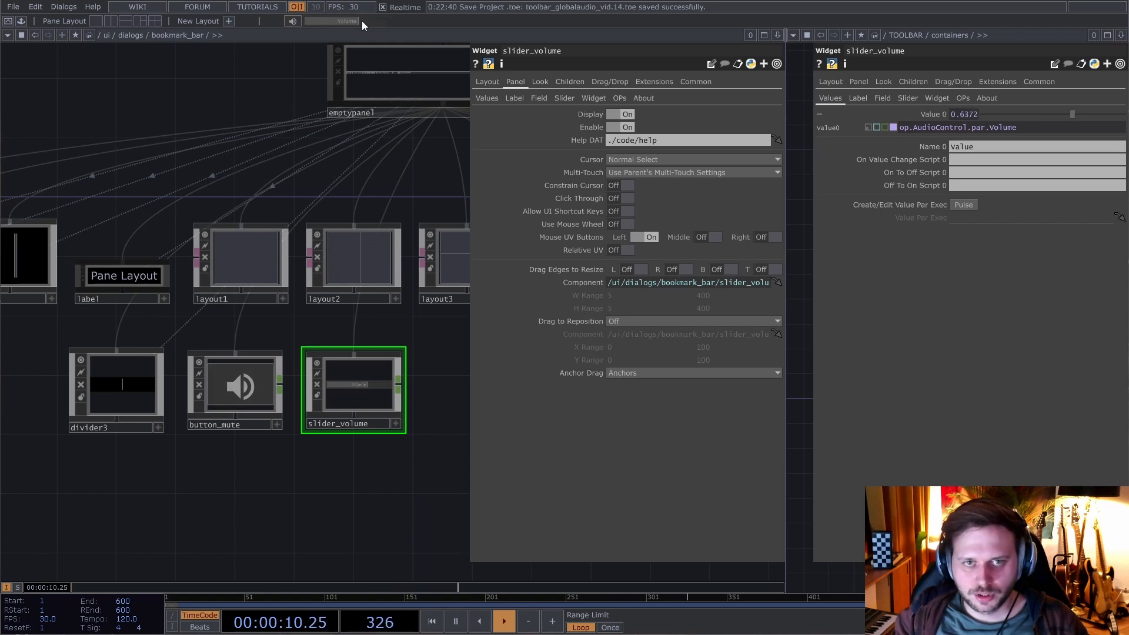
{"action": "left_click", "coordinate": [288, 23]}
{"action": "left_click", "coordinate": [288, 24]}
{"action": "left_click", "coordinate": [288, 24]}
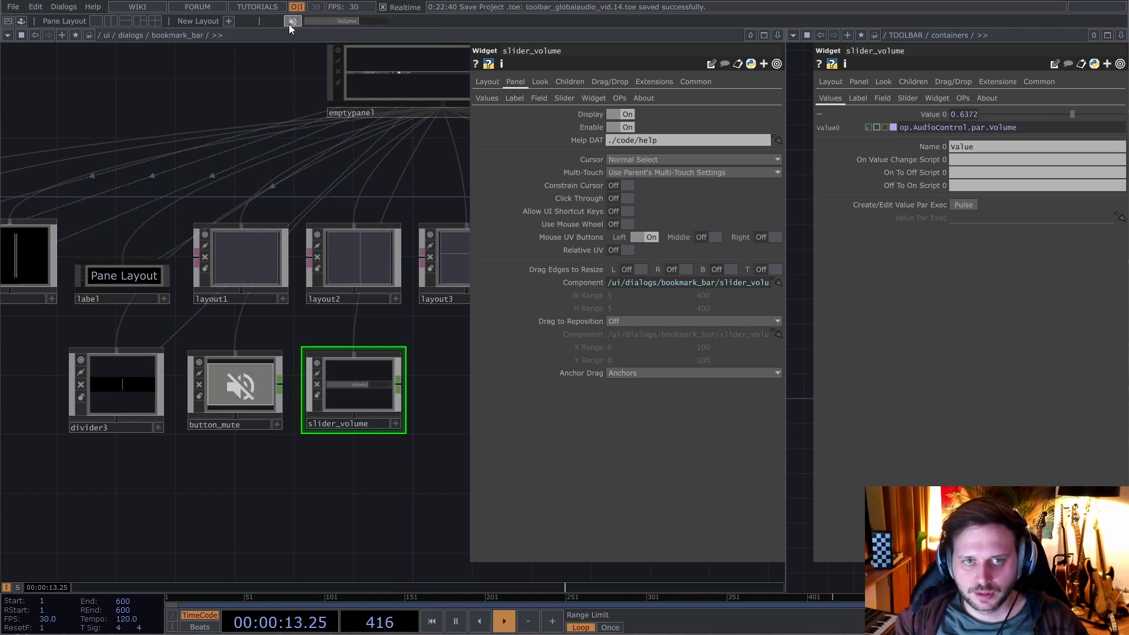
{"action": "left_click", "coordinate": [289, 25]}
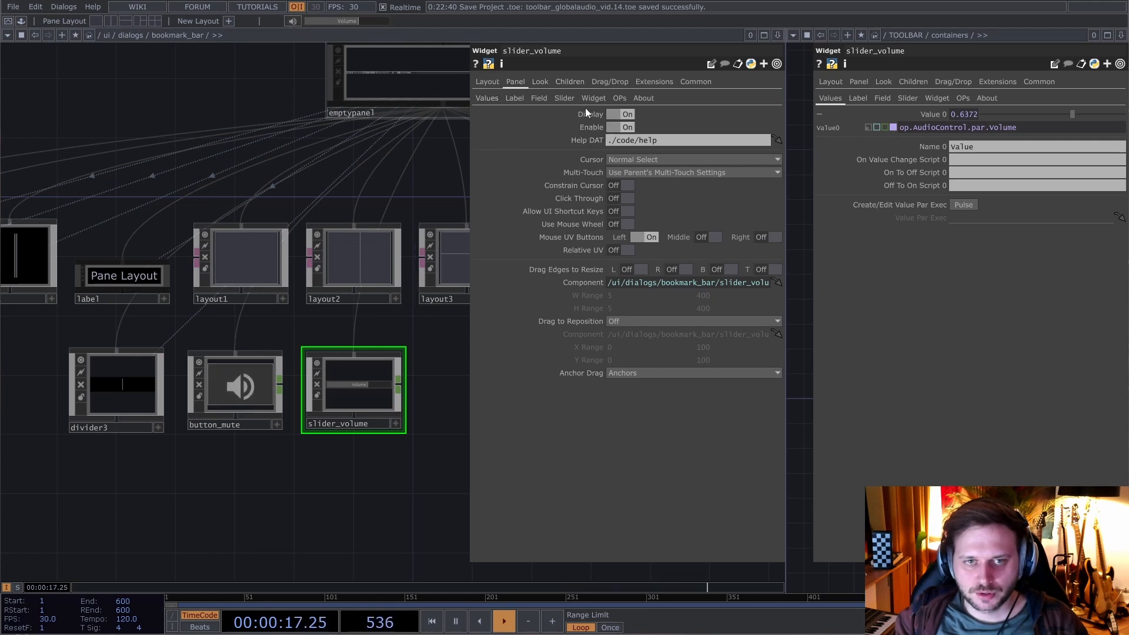
- Switch slider_volume's Enable parameter off and back on to check its effect on the toolbar slider
{"action": "left_click", "coordinate": [622, 128]}
{"action": "left_click", "coordinate": [622, 127]}
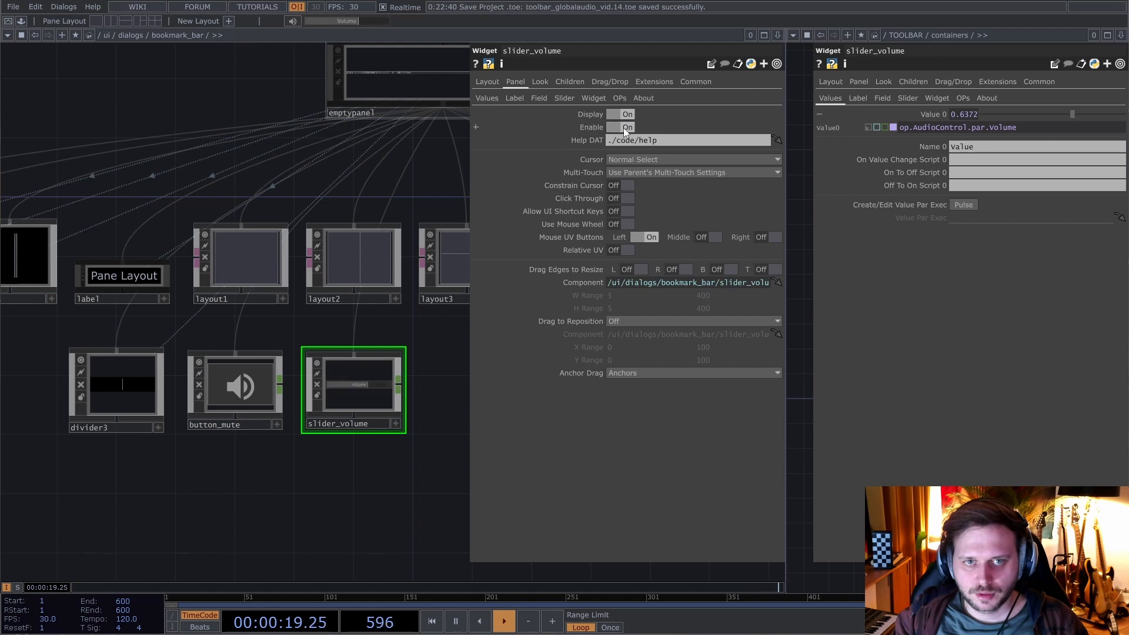
{"action": "left_click", "coordinate": [621, 128]}
{"action": "left_click", "coordinate": [619, 128]}
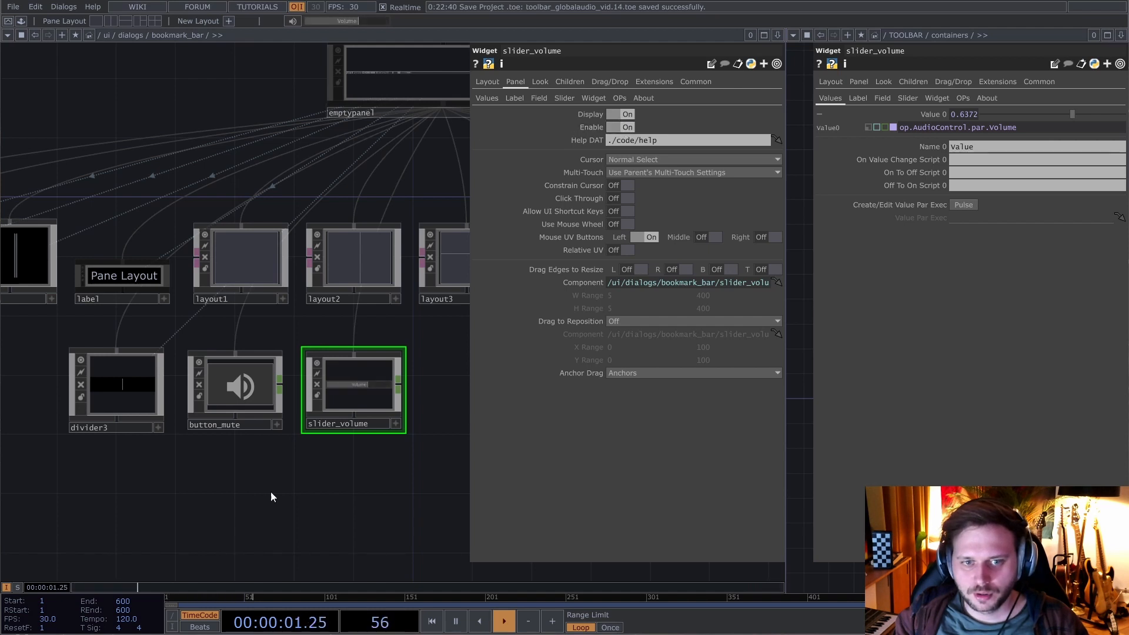
- Give slider_volume's Enable parameter the expression op.AudioControl.par.Mute
{"action": "left_click", "coordinate": [592, 128]}
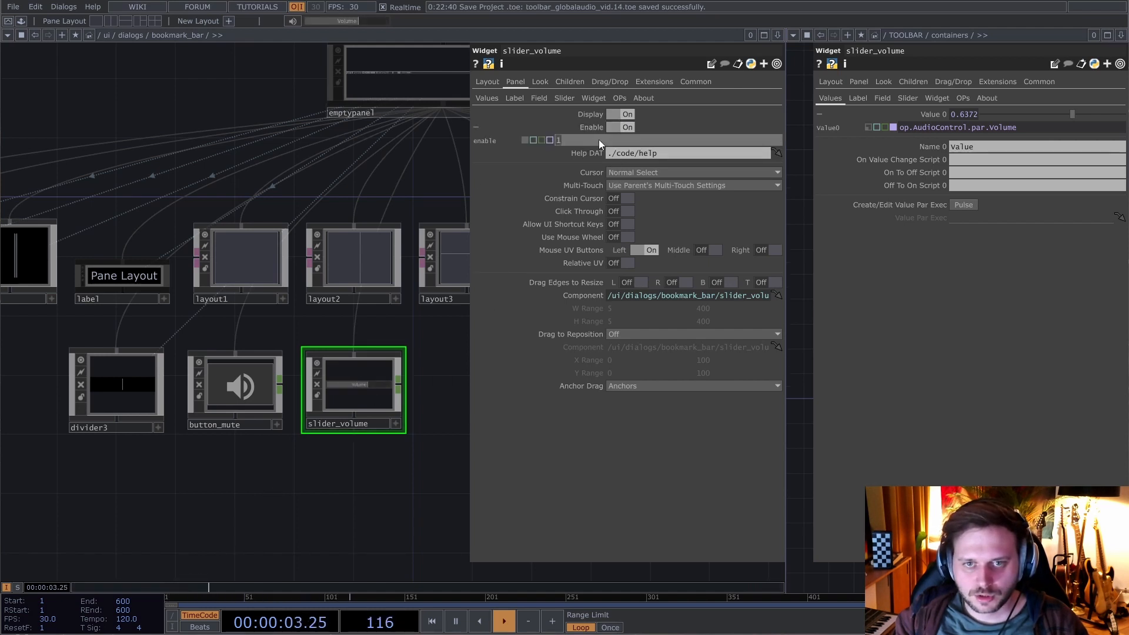
{"action": "type", "text": "Au"}
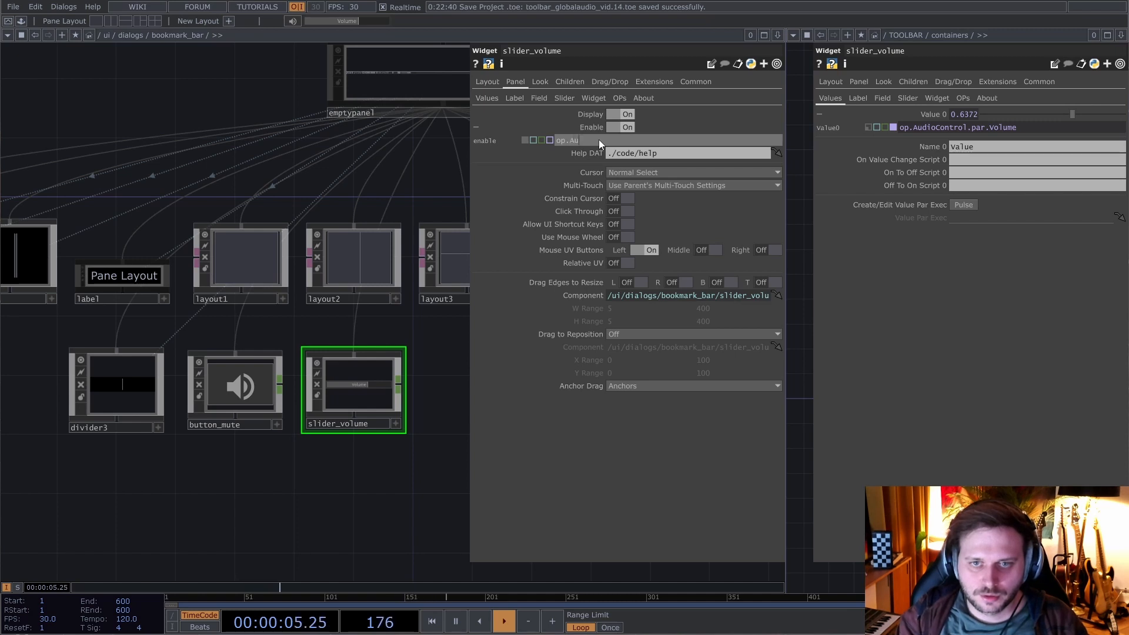
{"action": "type", "text": "dioControl."}
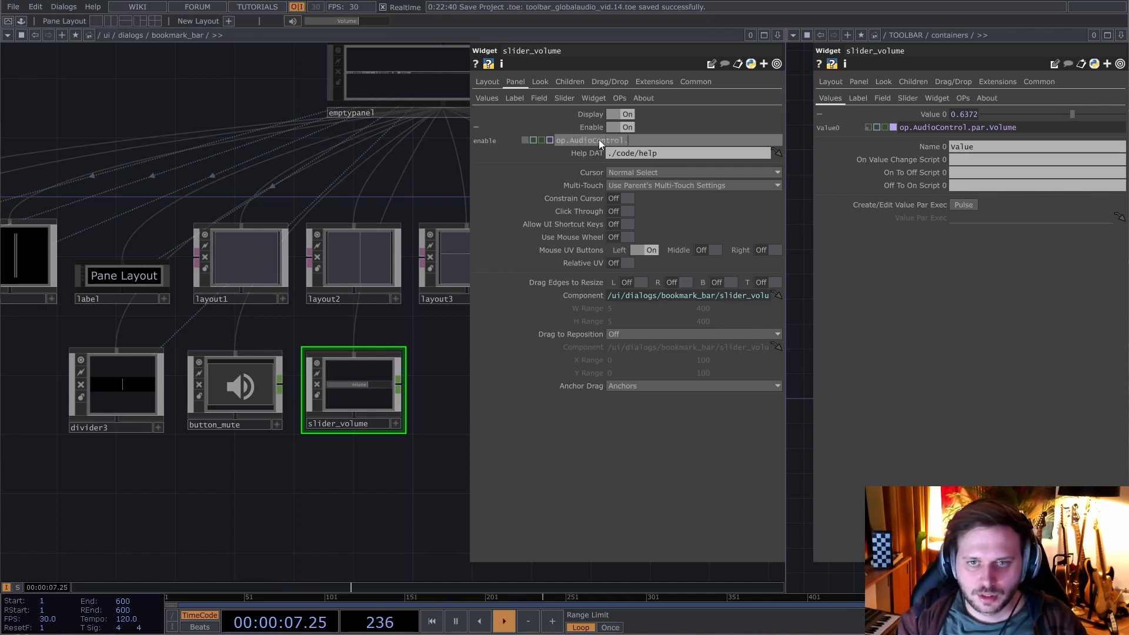
{"action": "type", "text": "par.Mute"}
{"action": "key", "text": "Return"}
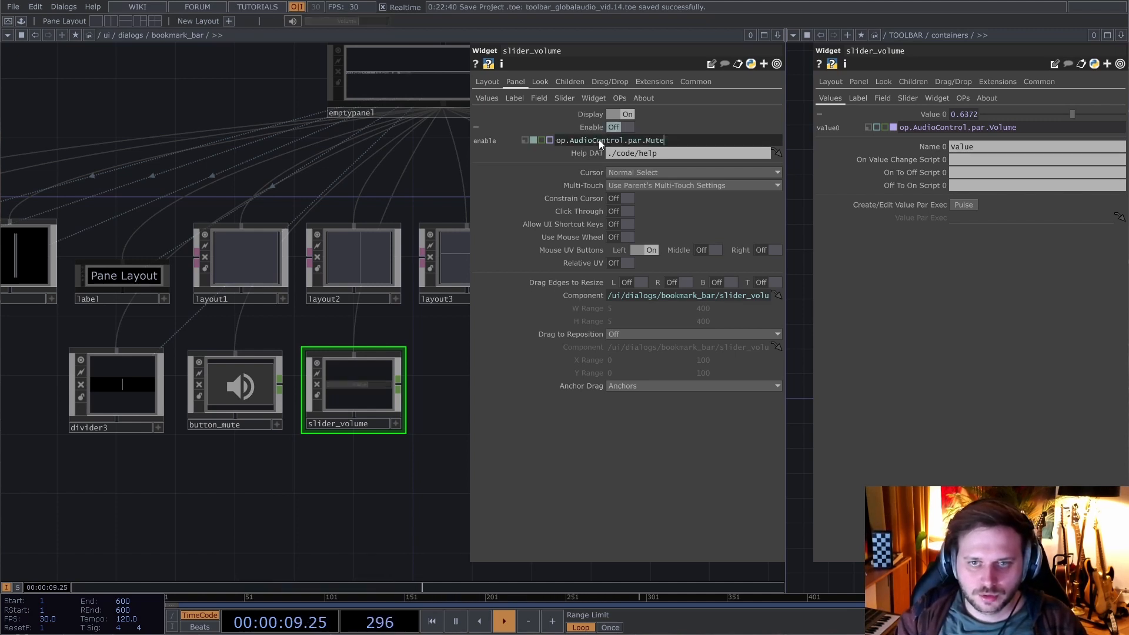
- Toggle the toolbar mute button to check how slider_volume's Enable parameter follows it
{"action": "left_click", "coordinate": [297, 22]}
{"action": "left_click", "coordinate": [297, 22]}
{"action": "left_click", "coordinate": [297, 22]}
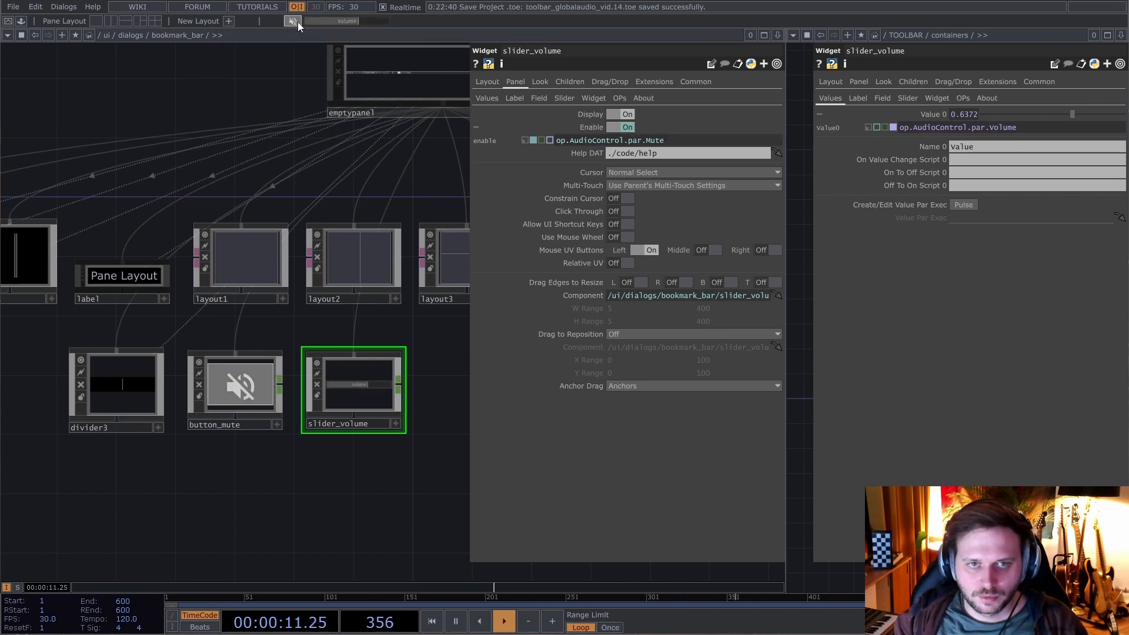
{"action": "left_click", "coordinate": [297, 23]}
{"action": "left_click", "coordinate": [297, 23]}
{"action": "left_click", "coordinate": [299, 23]}
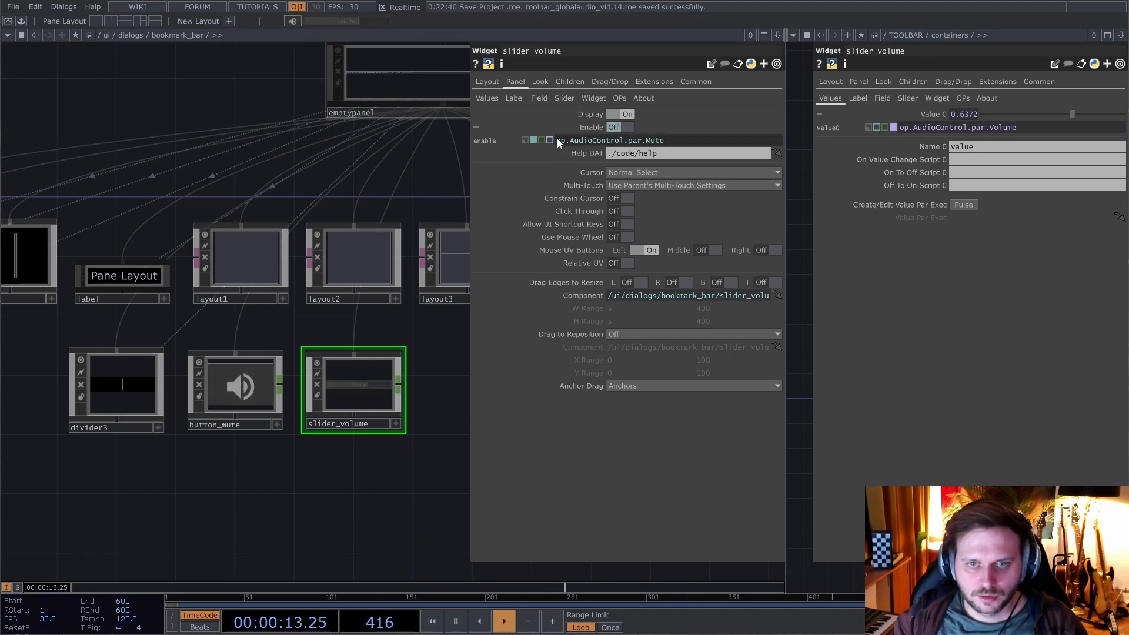
- Invert slider_volume's Enable expression to not op.AudioControl.par.Mute and switch the toolbar mute button on to test it
{"action": "left_click", "coordinate": [557, 141]}
{"action": "type", "text": "not"}
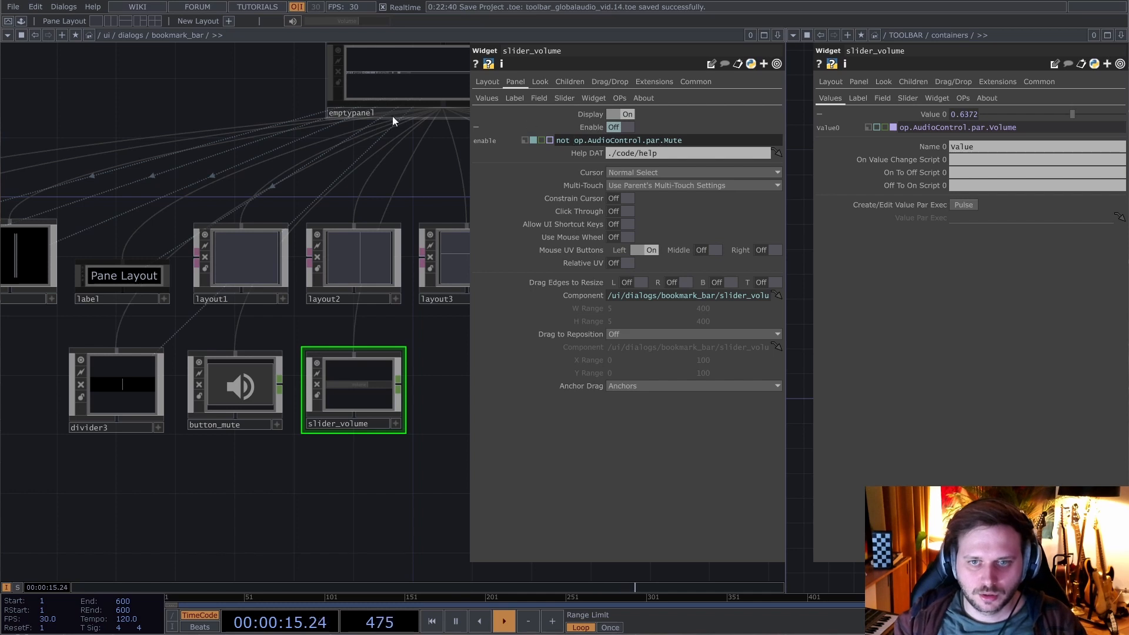
{"action": "key", "text": "Return"}
{"action": "left_click", "coordinate": [292, 22]}
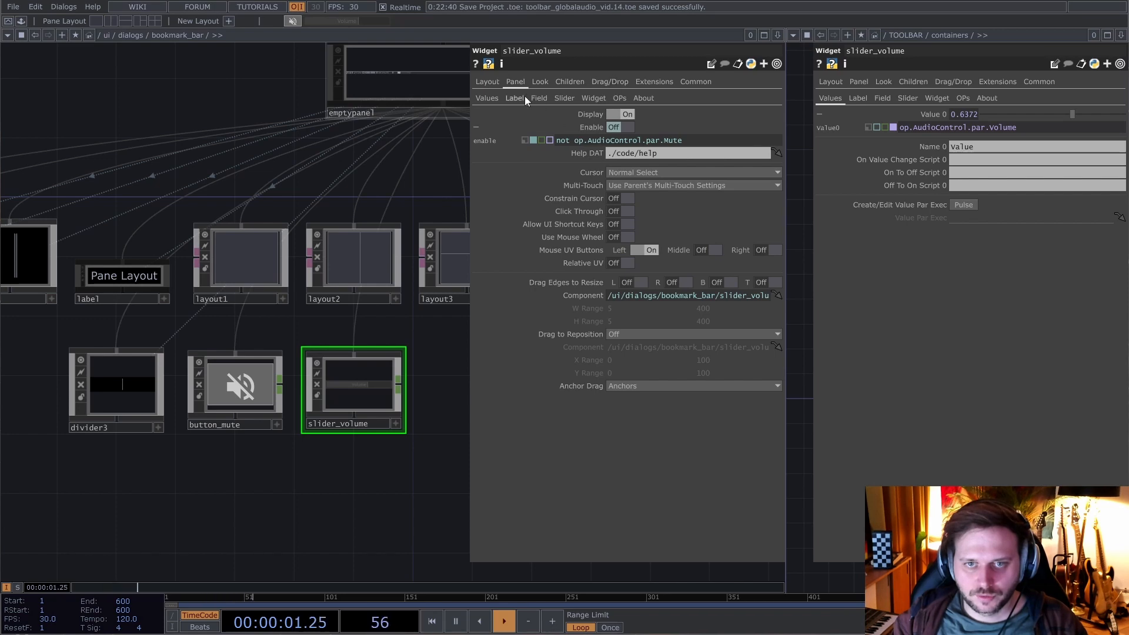
- Switch the toolbar mute button off and move the toolbar volume slider to test the Enable expression
{"action": "scroll", "coordinate": [340, 407], "scroll_direction": "up", "scroll_amount": 4}
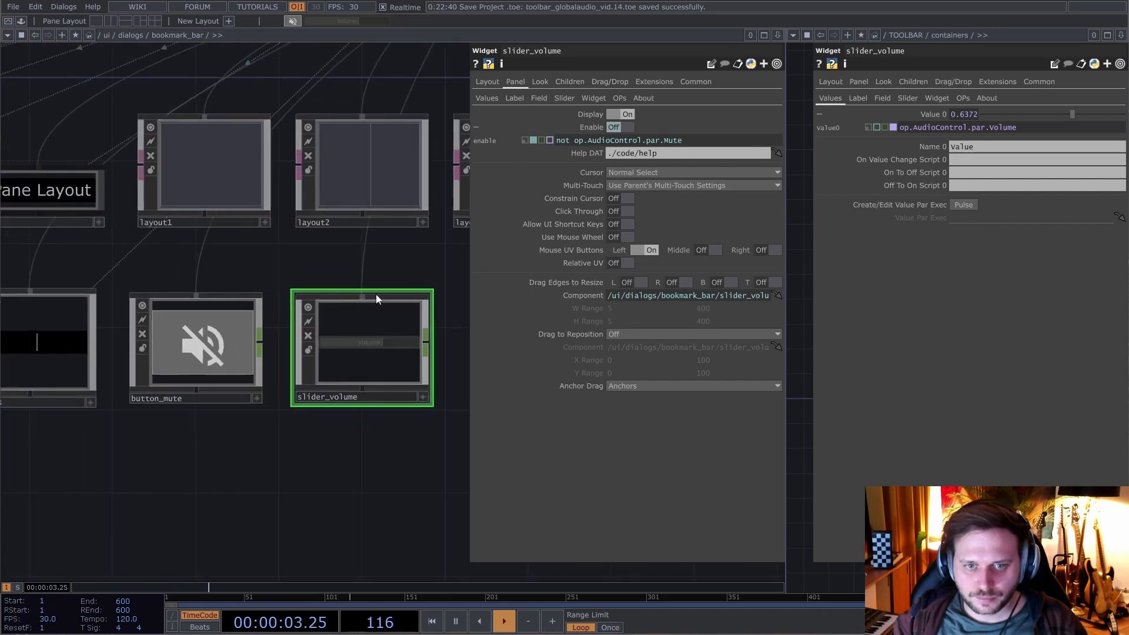
{"action": "left_click", "coordinate": [297, 20]}
{"action": "mouse_move", "coordinate": [336, 21]}
{"action": "left_mouse_down"}
{"action": "mouse_move", "coordinate": [346, 23]}
{"action": "mouse_move", "coordinate": [322, 27]}
{"action": "mouse_move", "coordinate": [386, 23]}
{"action": "mouse_move", "coordinate": [332, 25]}
{"action": "mouse_move", "coordinate": [347, 30]}
{"action": "left_mouse_up"}
{"action": "scroll", "coordinate": [265, 285], "scroll_direction": "down", "scroll_amount": 3}
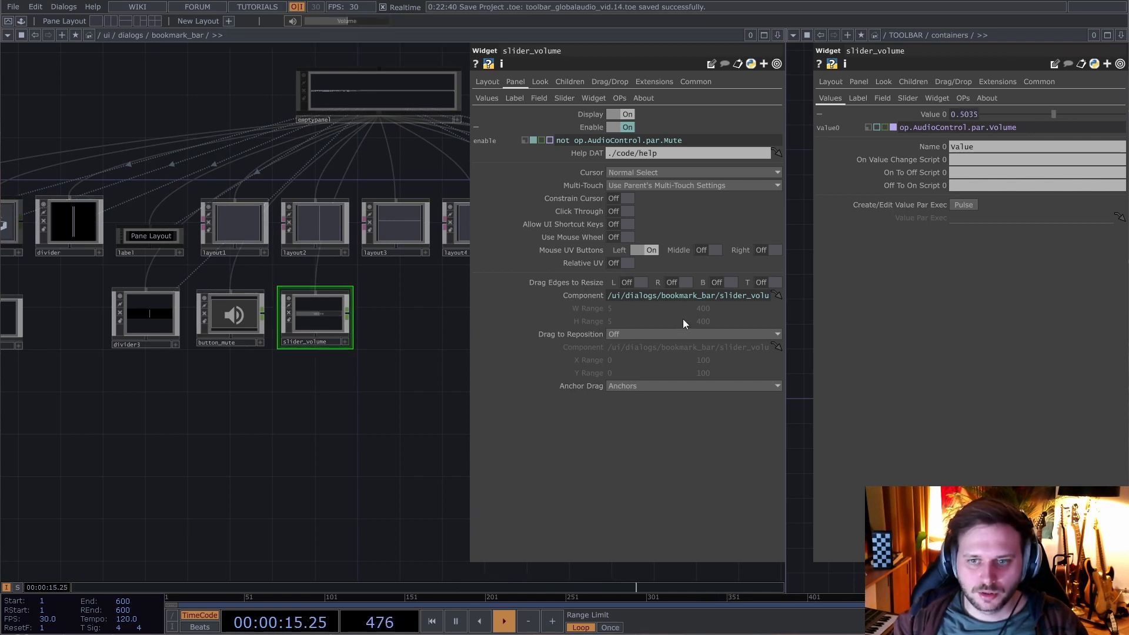
- Bring up the TOOLBAR network and copy divider3, button_mute and slider_volume from bookmark_bar
{"action": "key", "text": "p"}
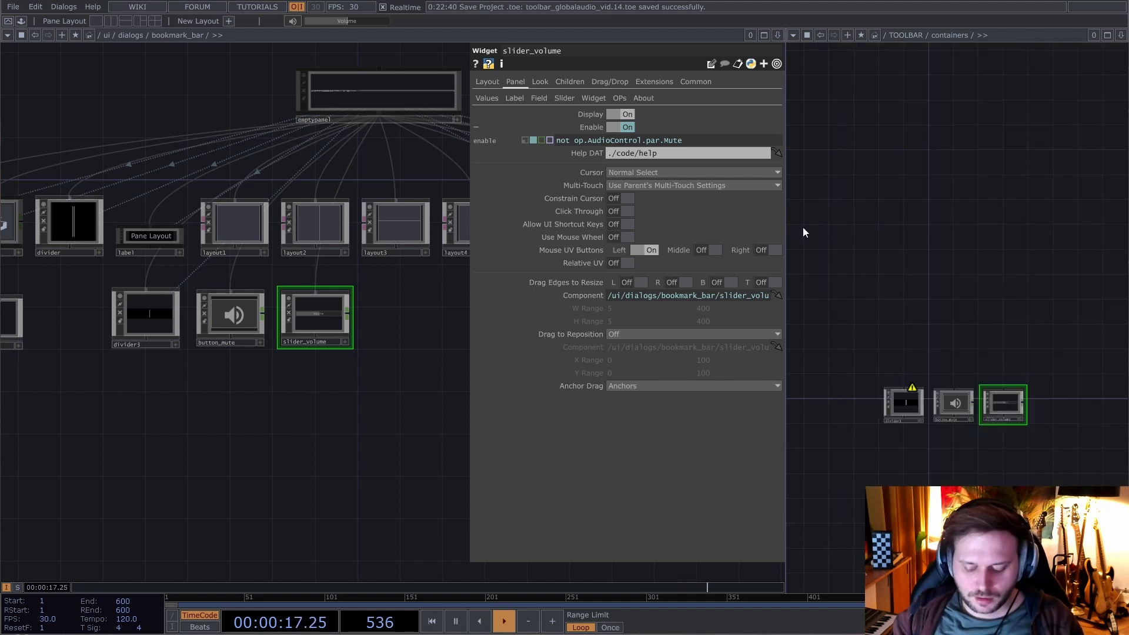
{"action": "scroll", "coordinate": [890, 327], "scroll_direction": "down", "scroll_amount": 6}
{"action": "scroll", "coordinate": [891, 325], "scroll_direction": "down", "scroll_amount": 5}
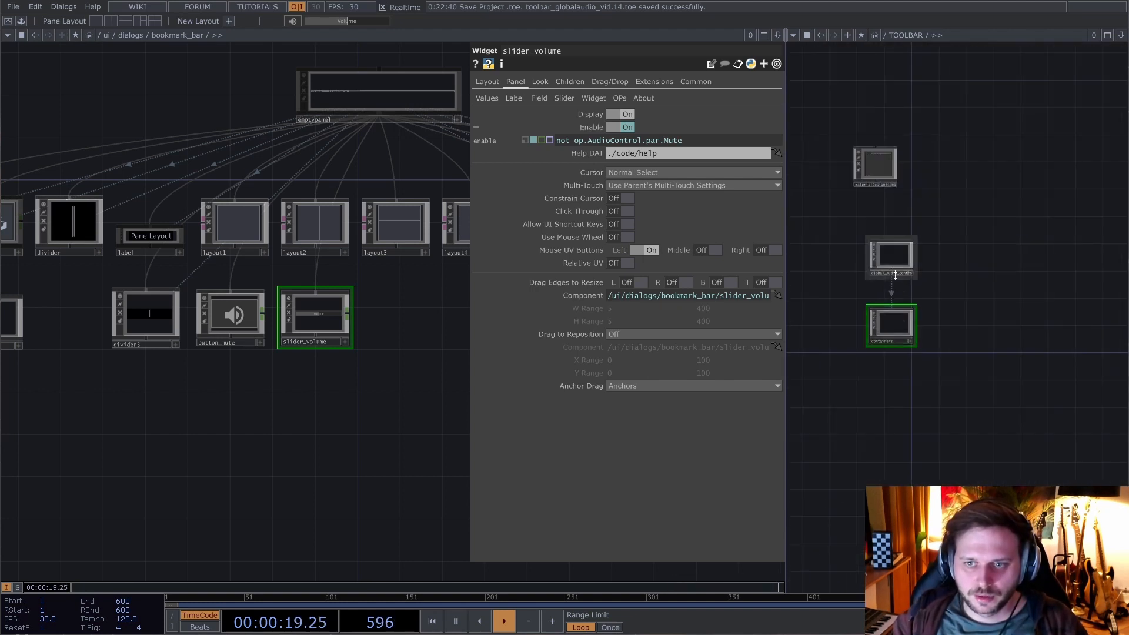
{"action": "scroll", "coordinate": [884, 255], "scroll_direction": "up", "scroll_amount": 5}
{"action": "scroll", "coordinate": [890, 248], "scroll_direction": "down", "scroll_amount": 3}
{"action": "scroll", "coordinate": [890, 249], "scroll_direction": "down", "scroll_amount": 2}
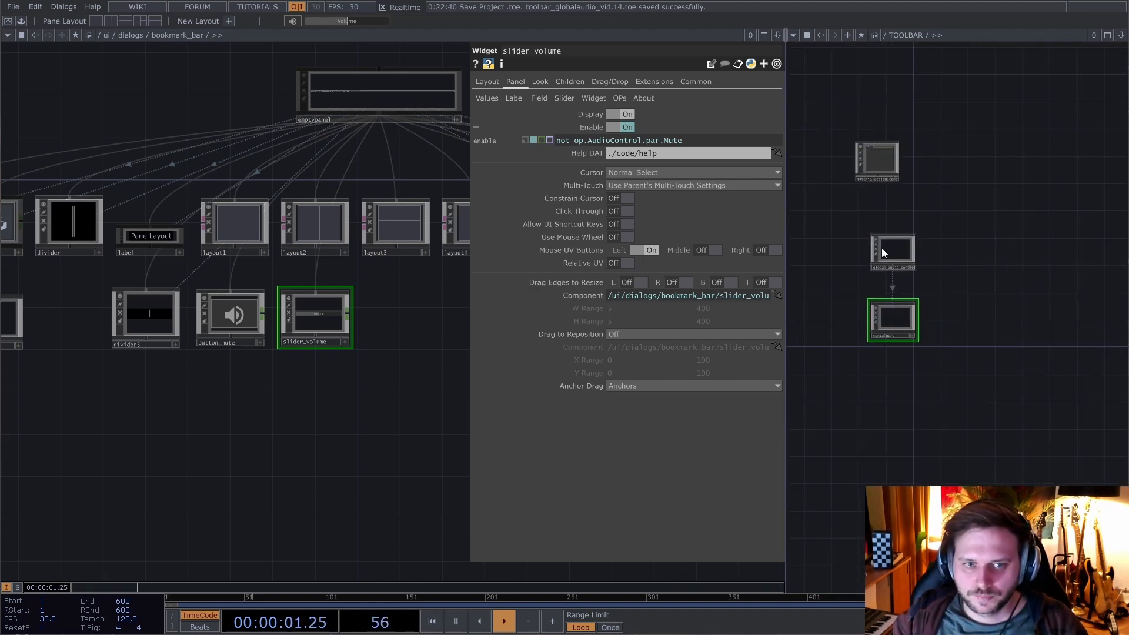
{"action": "right_click_drag", "start_coordinate": [80, 435], "coordinate": [418, 273]}
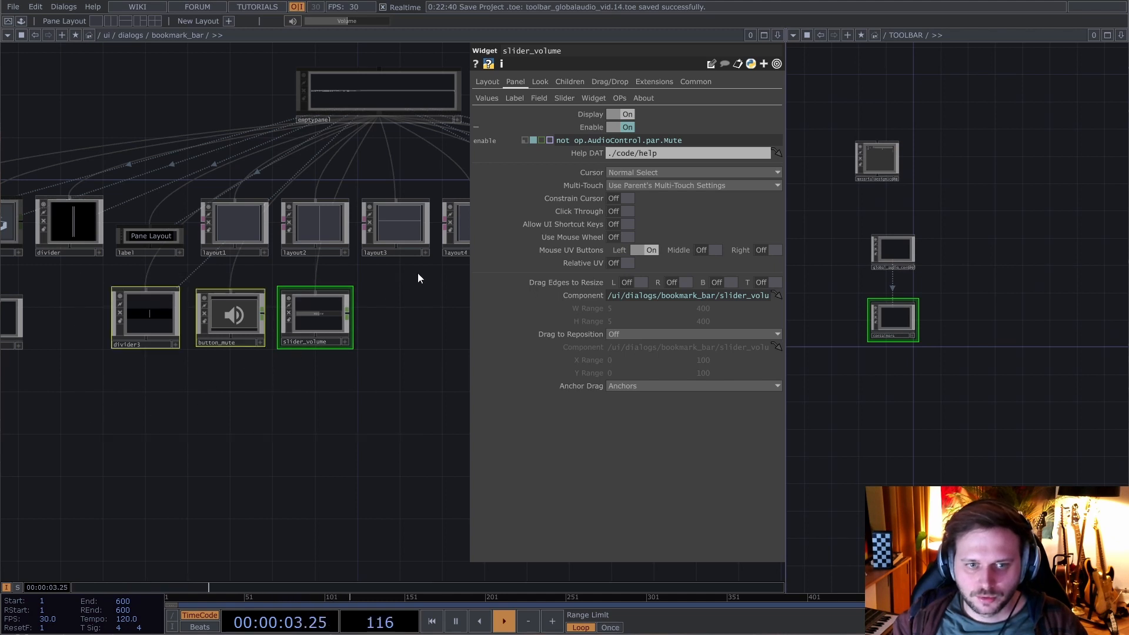
{"action": "key", "text": "ctrl+c"}
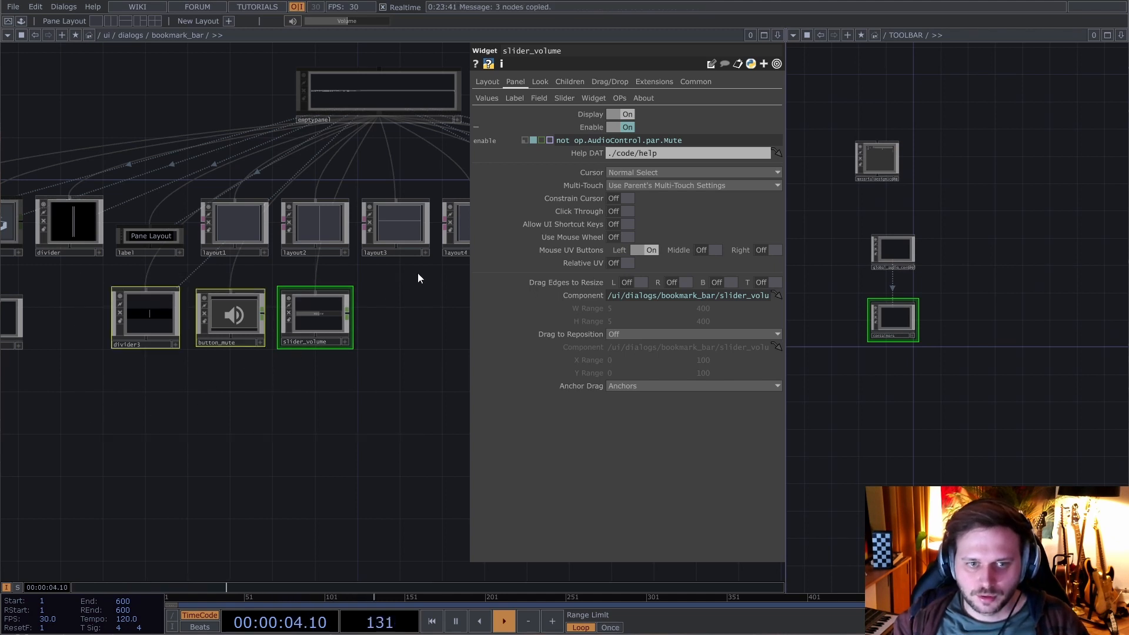
- Replace the old nodes inside the containers component with the copied ones, reposition them and save the project
{"action": "double_click", "coordinate": [895, 323]}
{"action": "key", "text": "ctrl+v"}
{"action": "left_click", "coordinate": [1047, 323]}
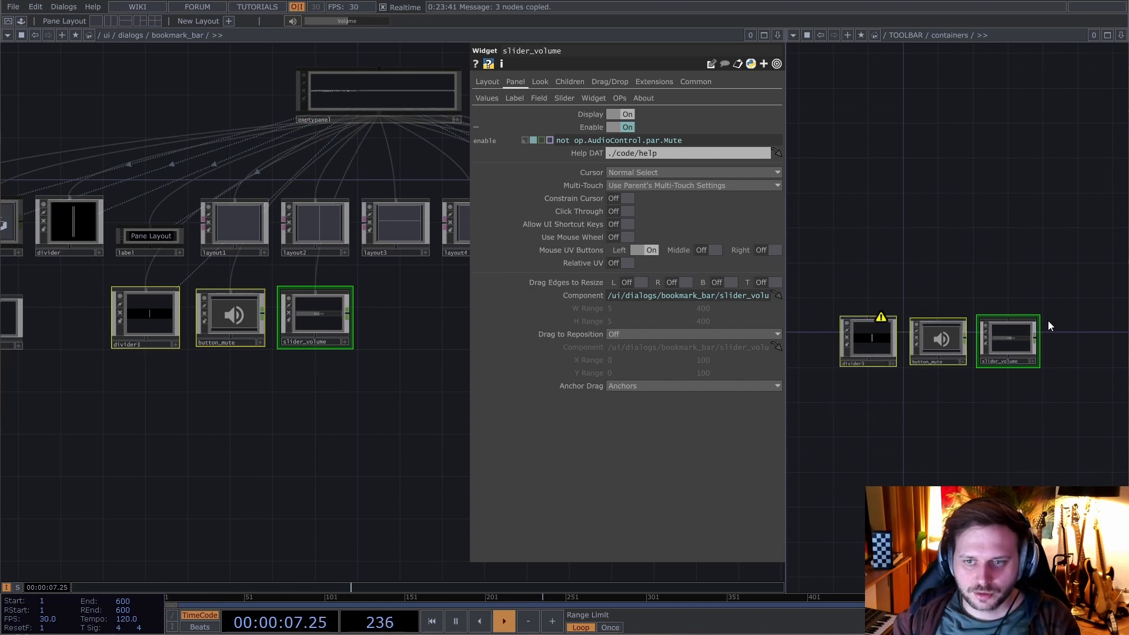
{"action": "key", "text": "Delete"}
{"action": "key", "text": "ctrl+v"}
{"action": "left_click_drag", "start_coordinate": [906, 329], "coordinate": [872, 345]}
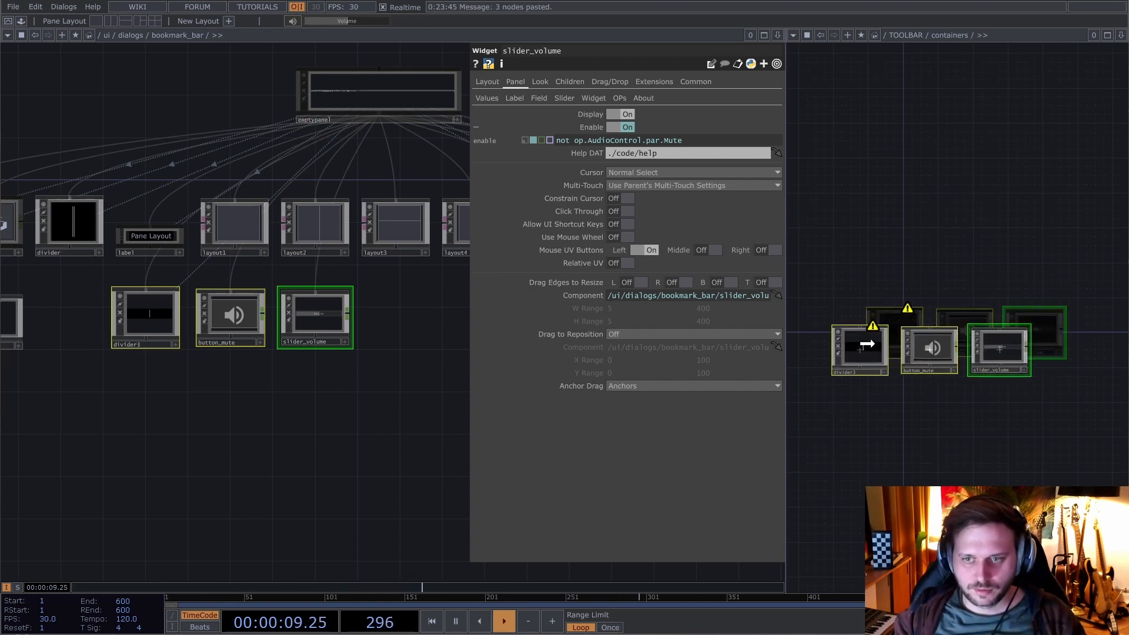
{"action": "key", "text": "ctrl+s"}
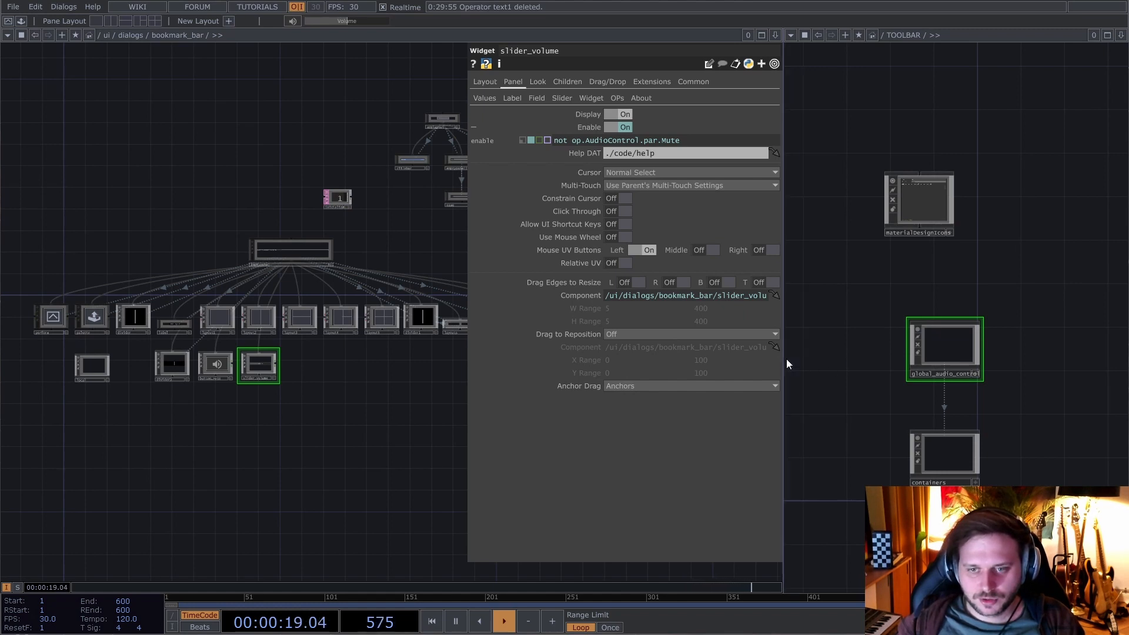
- Enlarge the TOOLBAR network pane and place a Text DAT beside global_audio_control and containers
{"action": "key", "text": "p"}
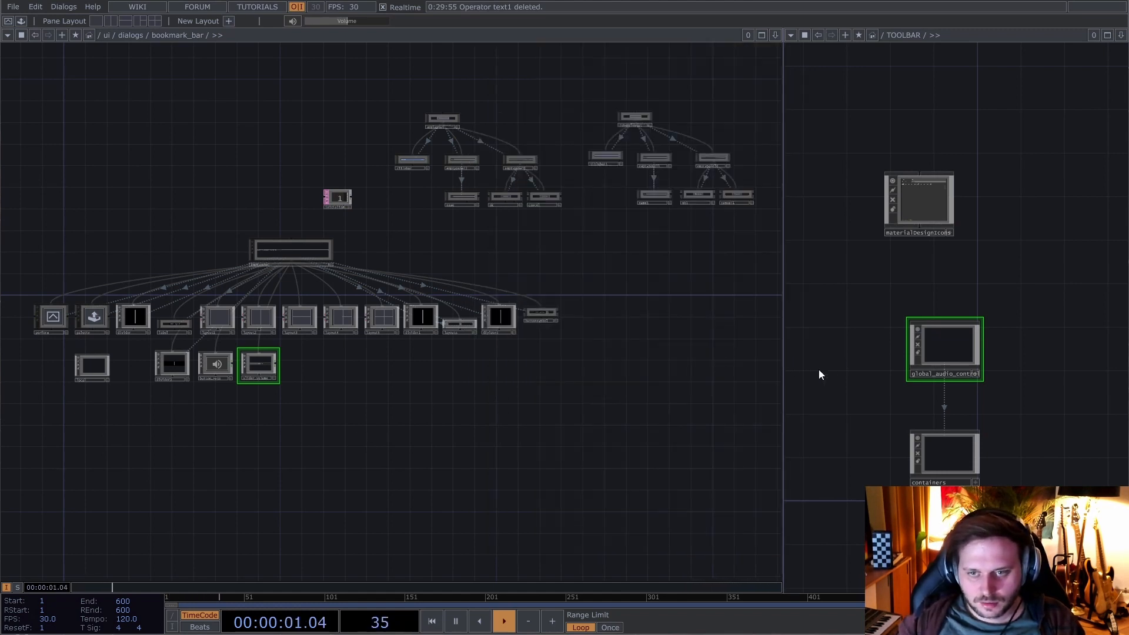
{"action": "left_click_drag", "start_coordinate": [782, 349], "coordinate": [253, 375]}
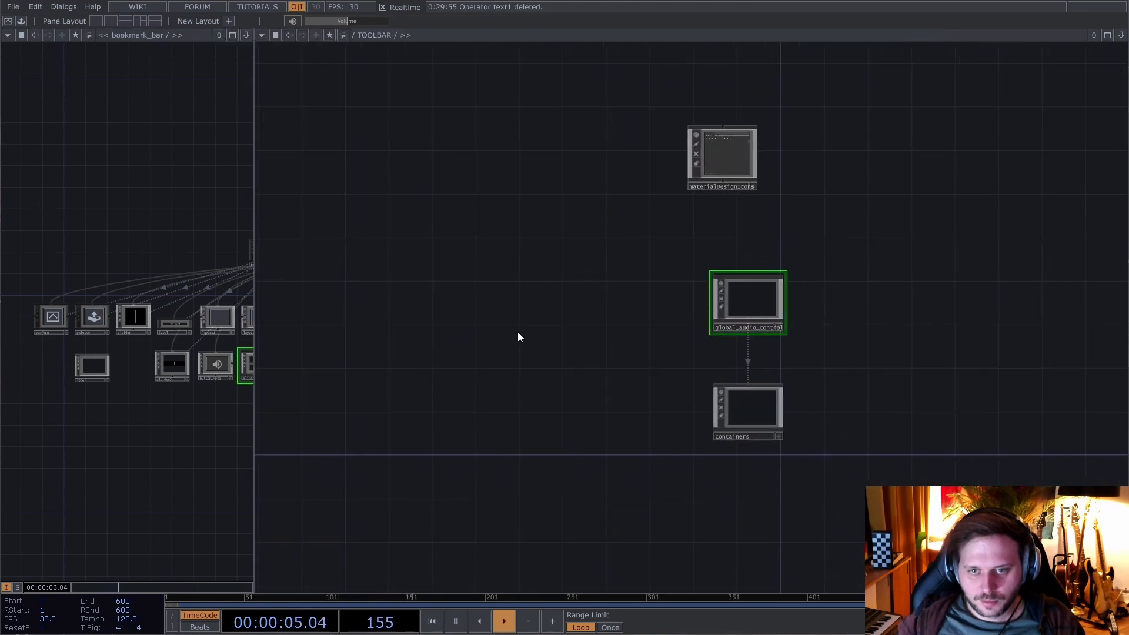
{"action": "key", "text": "Tab"}
{"action": "type", "text": "tex"}
{"action": "left_click", "coordinate": [368, 419]}
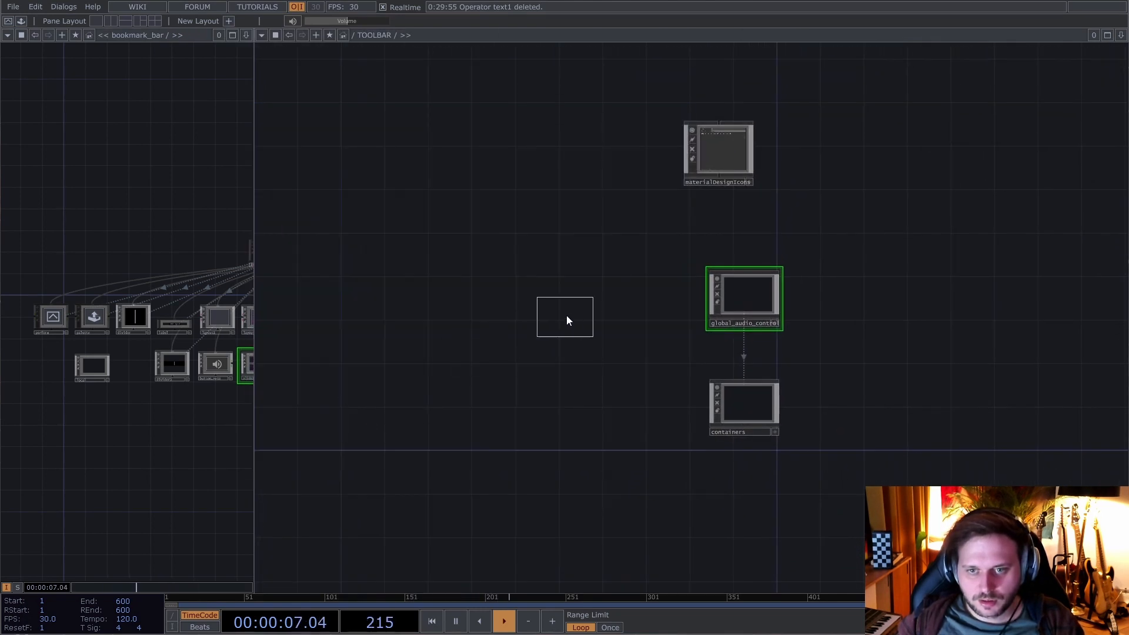
{"action": "left_click", "coordinate": [548, 301]}
{"action": "scroll", "coordinate": [559, 295], "scroll_direction": "up", "scroll_amount": 4}
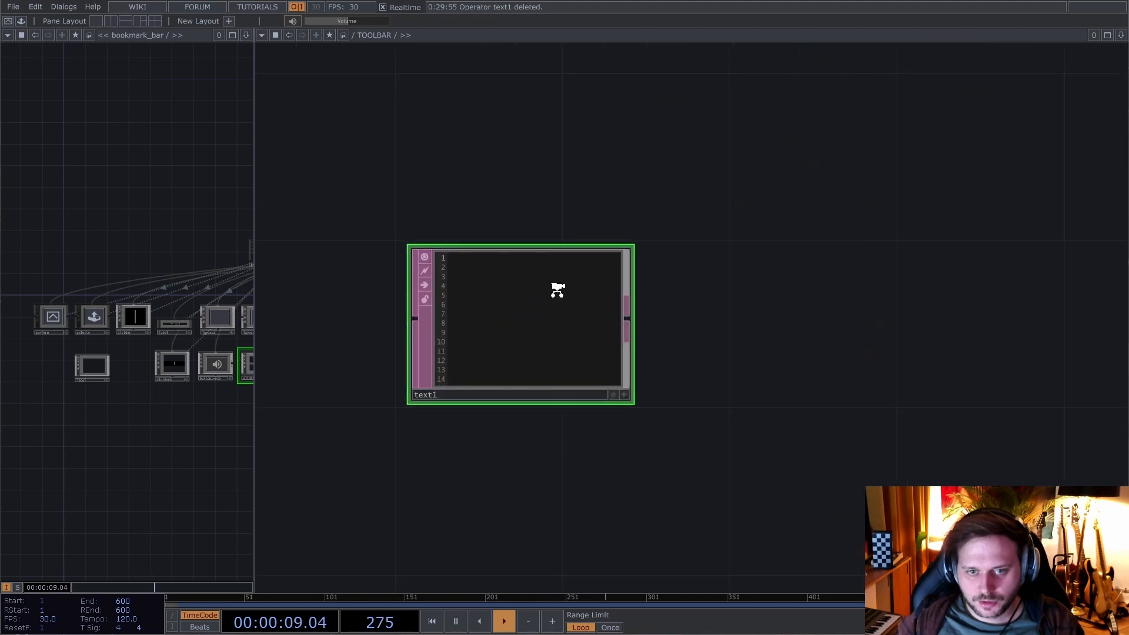
{"action": "scroll", "coordinate": [557, 287], "scroll_direction": "down", "scroll_amount": 1}
{"action": "left_click_drag", "start_coordinate": [504, 306], "coordinate": [714, 306]}
{"action": "left_click_drag", "start_coordinate": [693, 433], "coordinate": [537, 388]}
{"action": "scroll", "coordinate": [537, 387], "scroll_direction": "down", "scroll_amount": 2}
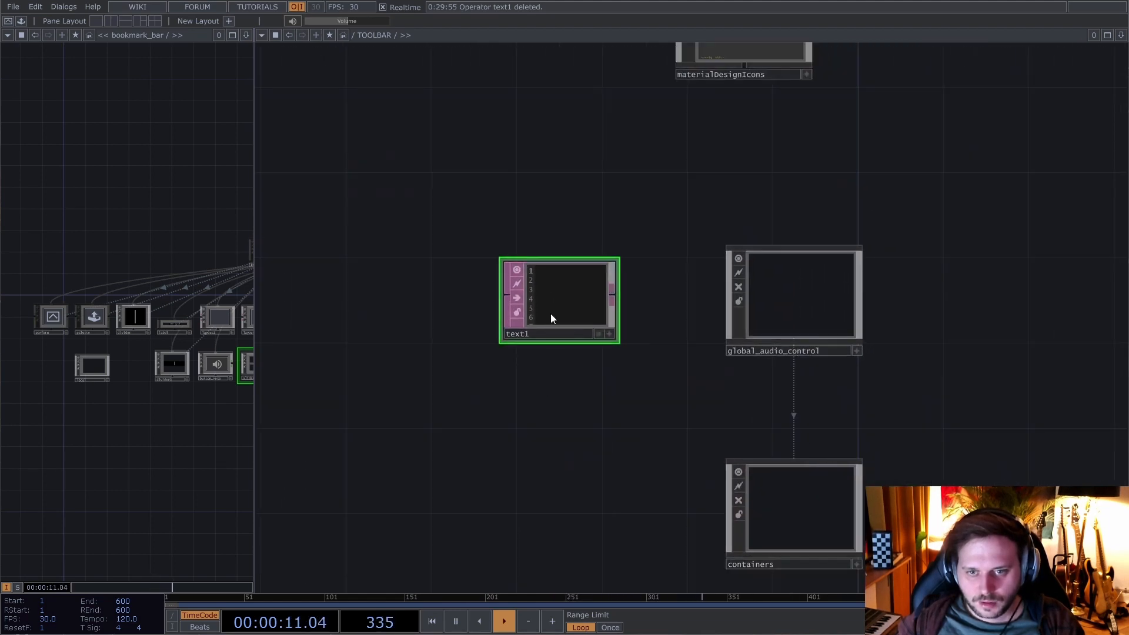
{"action": "left_click_drag", "start_coordinate": [532, 306], "coordinate": [488, 393]}
- Start the text1 script with the line target = op('/ui/dialogs/bookmark_bar')
{"action": "key", "text": "a"}
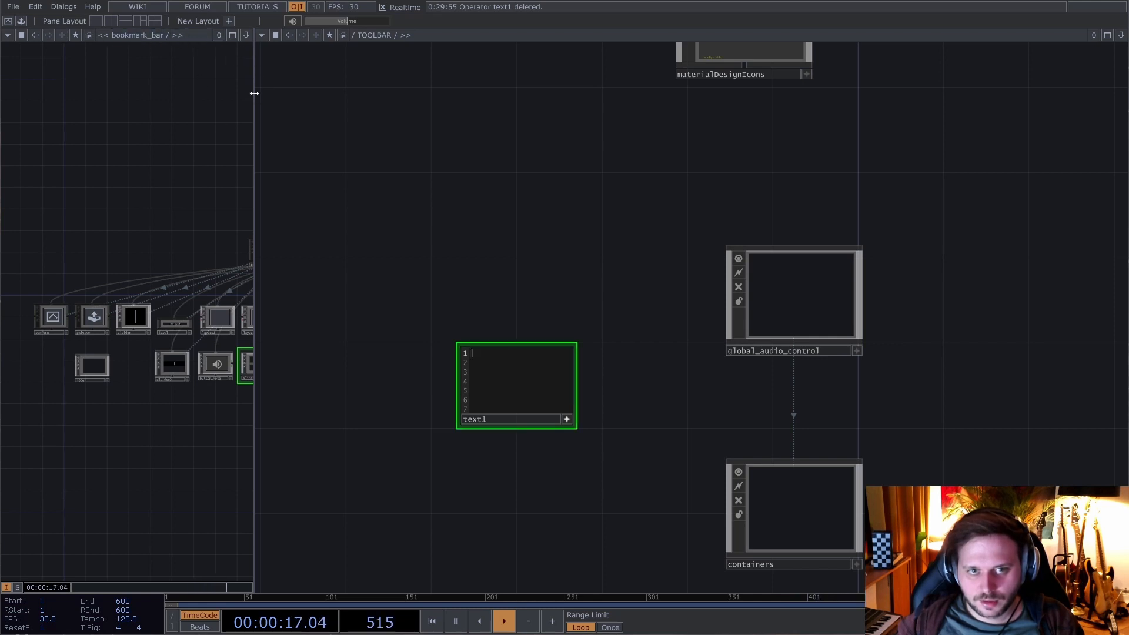
{"action": "left_click_drag", "start_coordinate": [255, 94], "coordinate": [358, 98]}
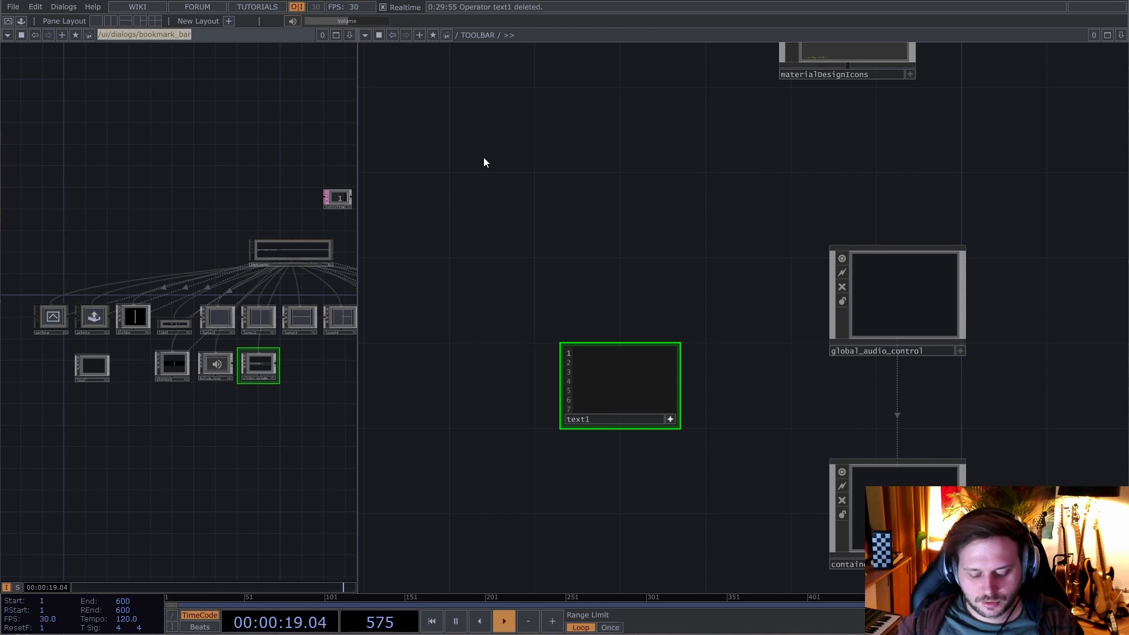
{"action": "scroll", "coordinate": [529, 381], "scroll_direction": "up", "scroll_amount": 3}
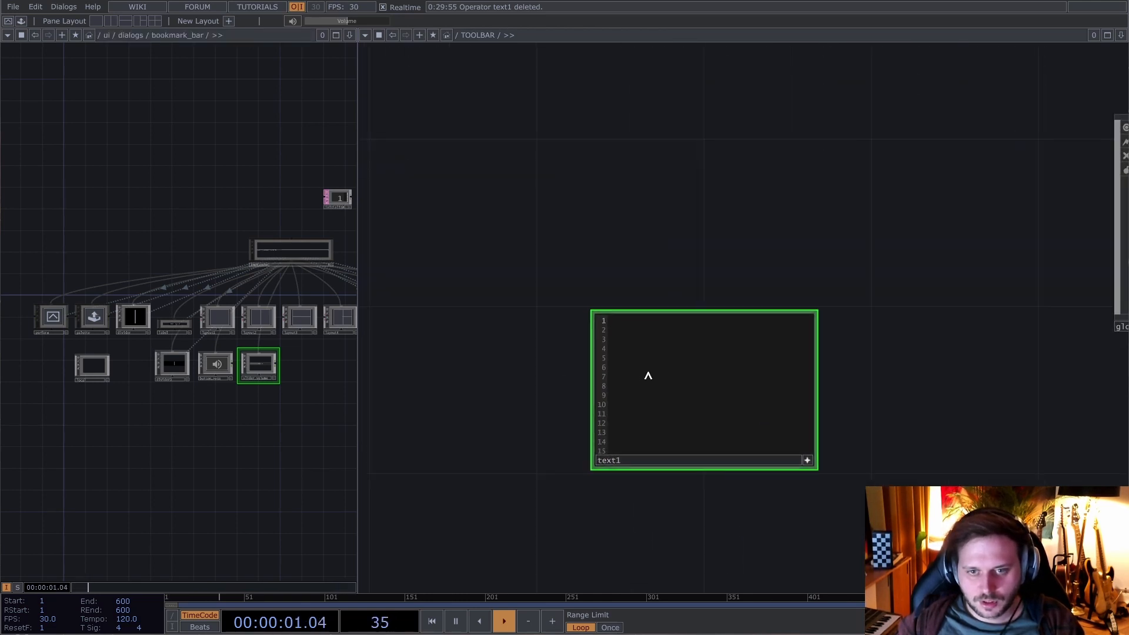
{"action": "type", "text": "target = op('/ui/dialogs/bookmark_bar')"}
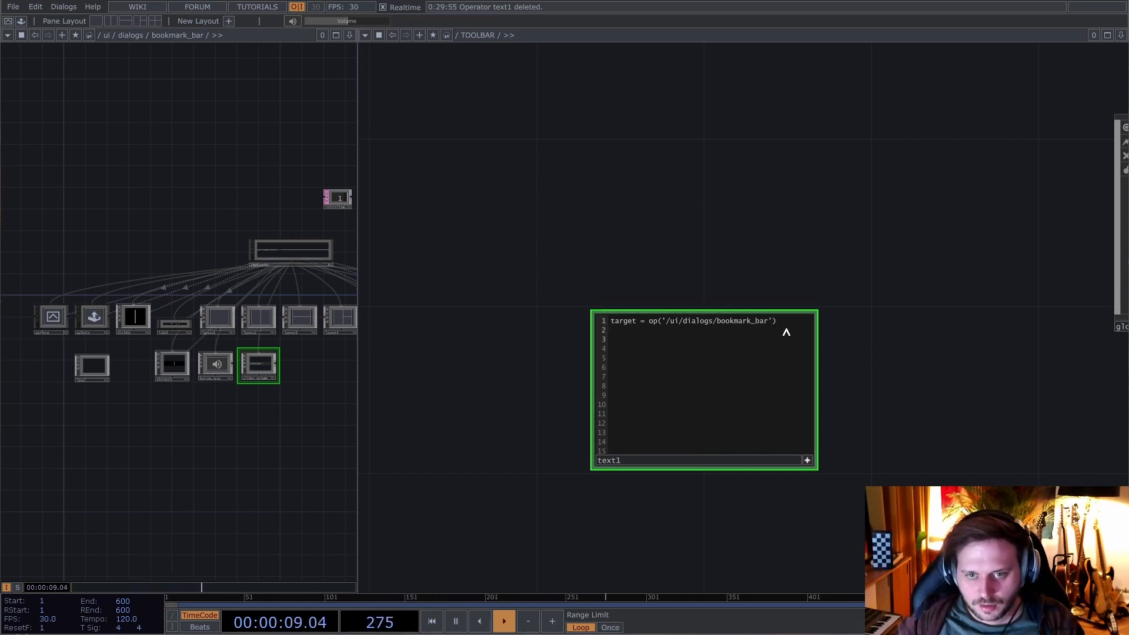
- Examine the nodes stored inside the containers component and return to the TOOLBAR network
{"action": "scroll", "coordinate": [880, 339], "scroll_direction": "down", "scroll_amount": 4}
{"action": "left_click_drag", "start_coordinate": [976, 450], "coordinate": [814, 386]}
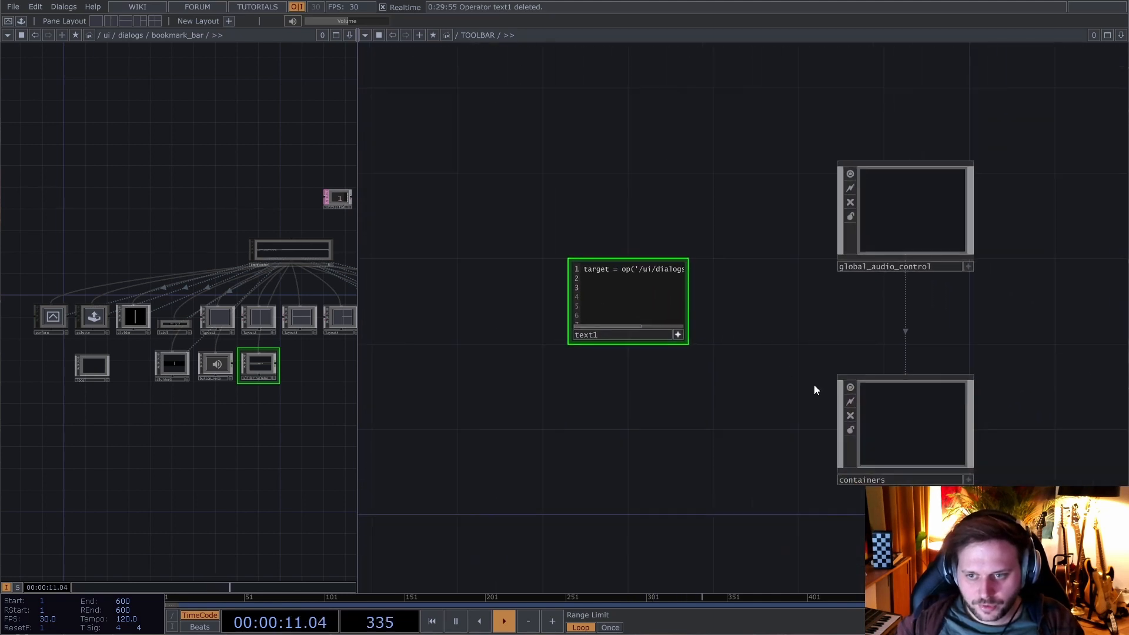
{"action": "left_click", "coordinate": [867, 420]}
{"action": "key", "text": "i"}
{"action": "left_click_drag", "start_coordinate": [477, 484], "coordinate": [1034, 213]}
{"action": "scroll", "coordinate": [719, 287], "scroll_direction": "down", "scroll_amount": 4}
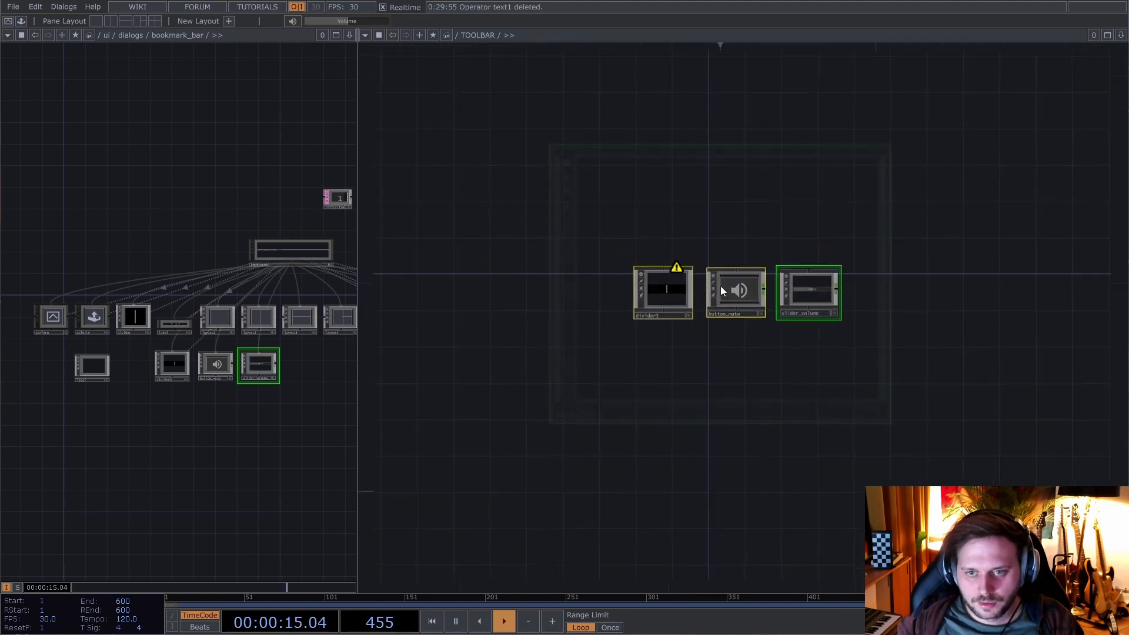
{"action": "scroll", "coordinate": [721, 286], "scroll_direction": "down", "scroll_amount": 5}
{"action": "left_click_drag", "start_coordinate": [566, 300], "coordinate": [660, 370]}
{"action": "scroll", "coordinate": [792, 348], "scroll_direction": "up", "scroll_amount": 2}
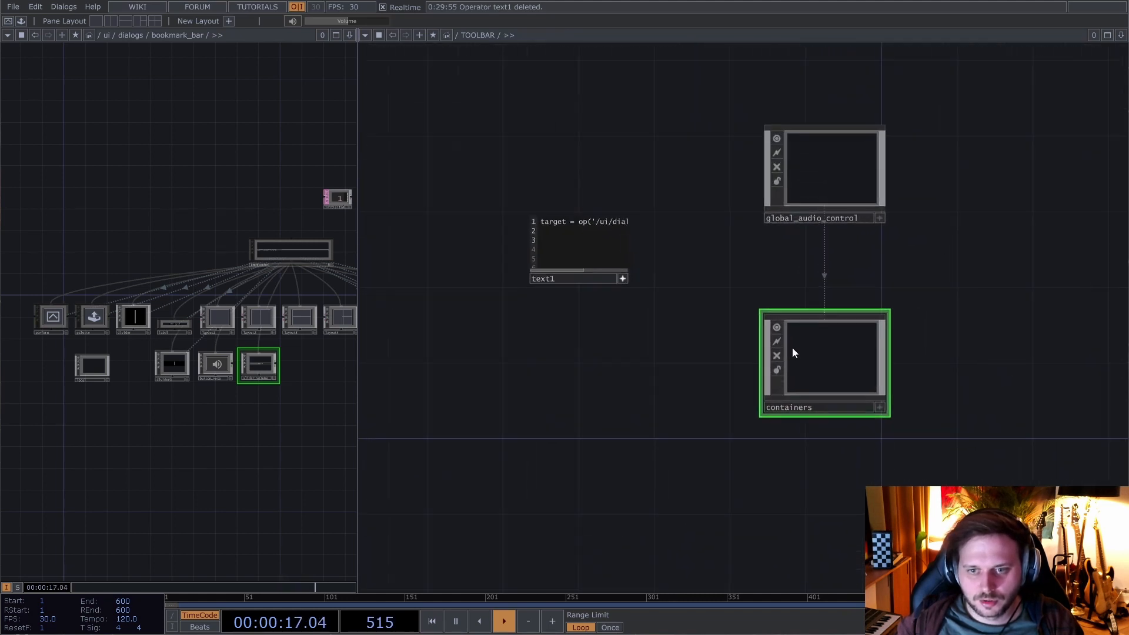
{"action": "left_click_drag", "start_coordinate": [724, 353], "coordinate": [796, 416]}
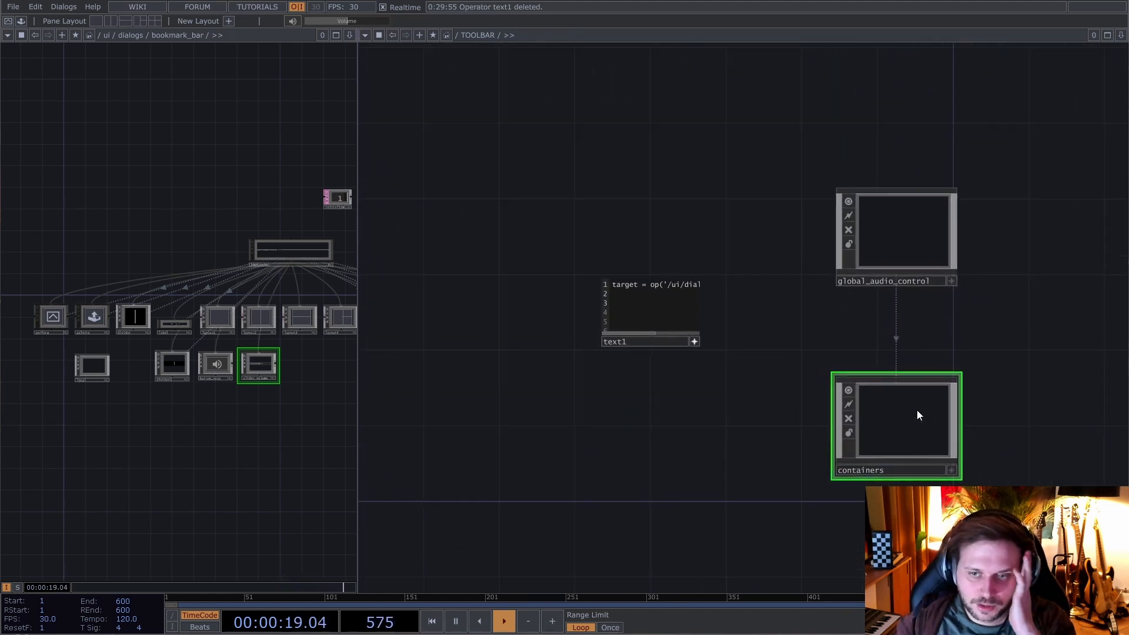
- Add the line containers = op('containers').ops('*') to the text1 script
{"action": "scroll", "coordinate": [794, 355], "scroll_direction": "up", "scroll_amount": 3}
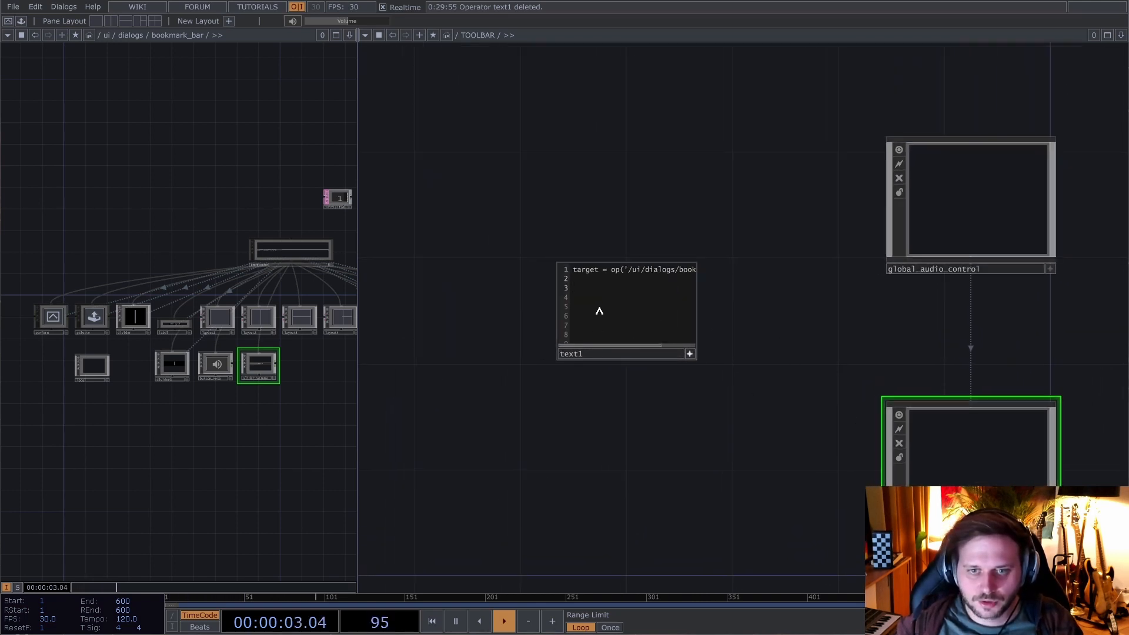
{"action": "type", "text": "cont"}
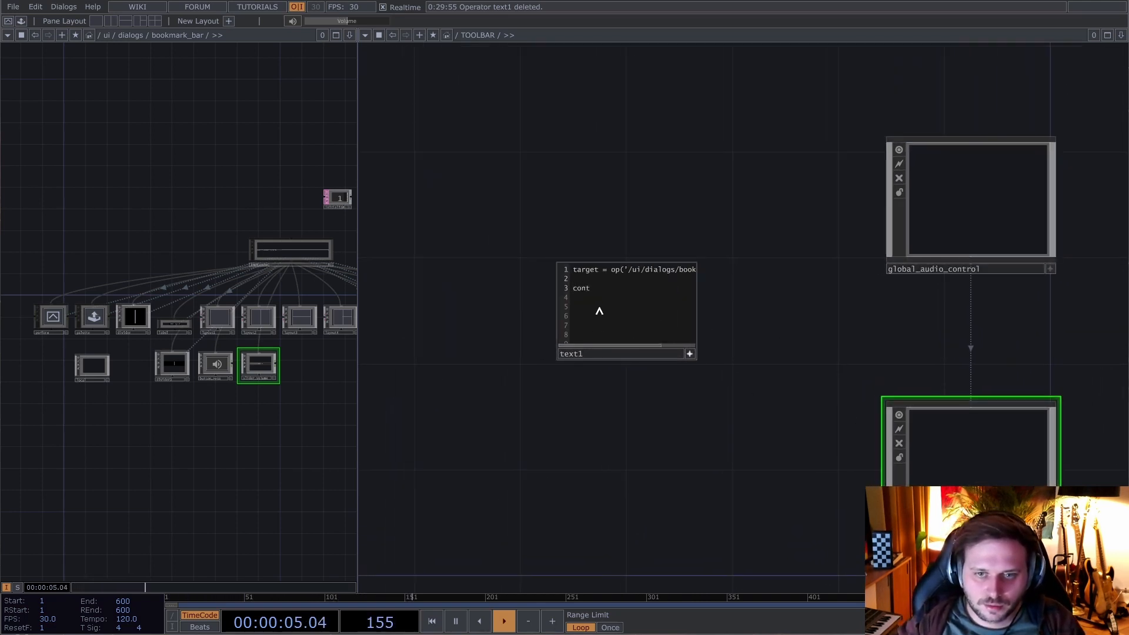
{"action": "type", "text": "ainers = op"}
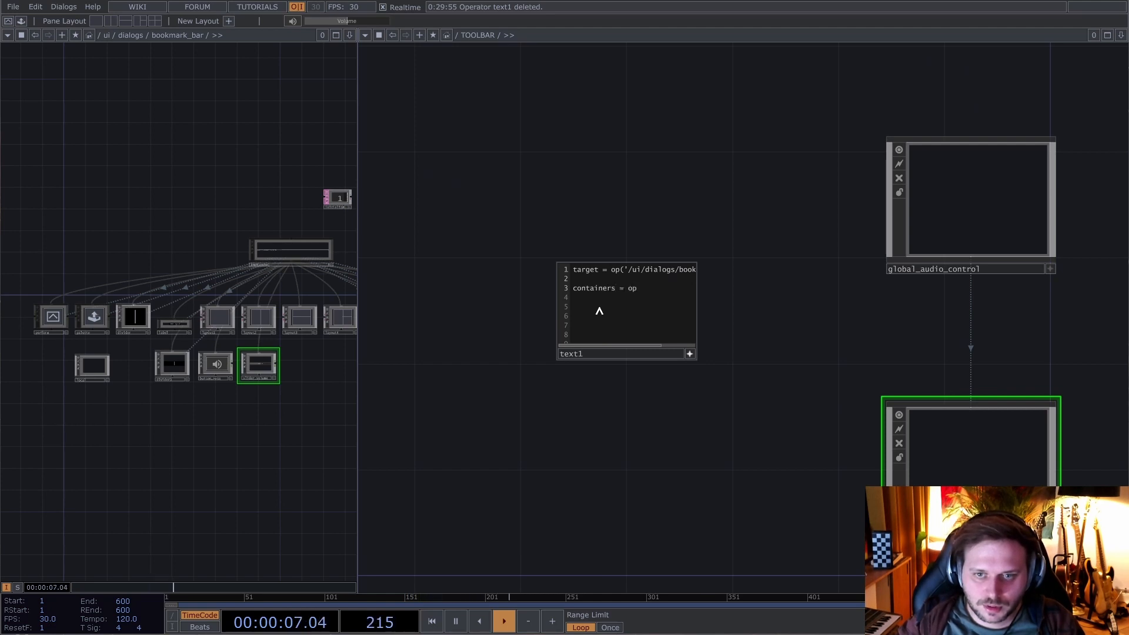
{"action": "type", "text": "('containers"}
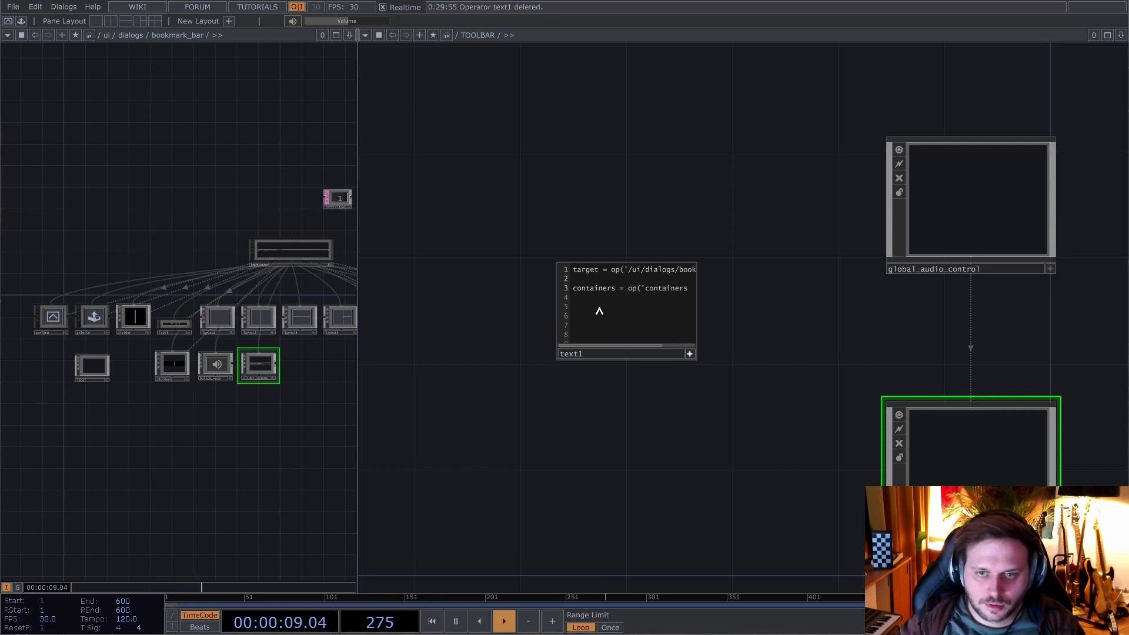
{"action": "type", "text": "')"}
{"action": "scroll", "coordinate": [602, 230], "scroll_direction": "up", "scroll_amount": 4}
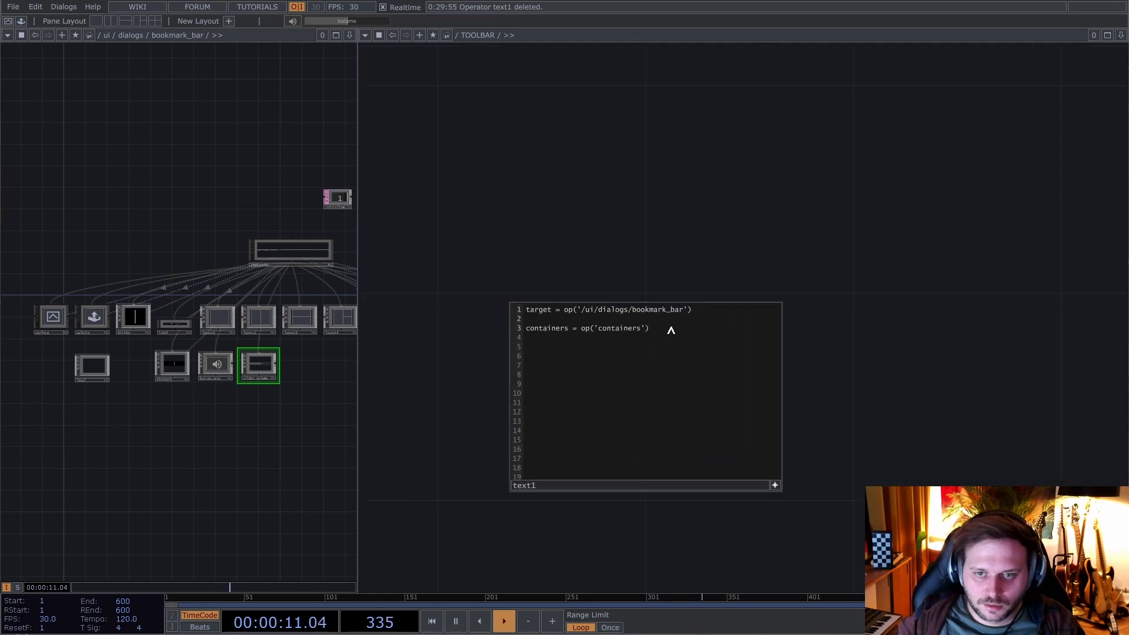
{"action": "type", "text": "."}
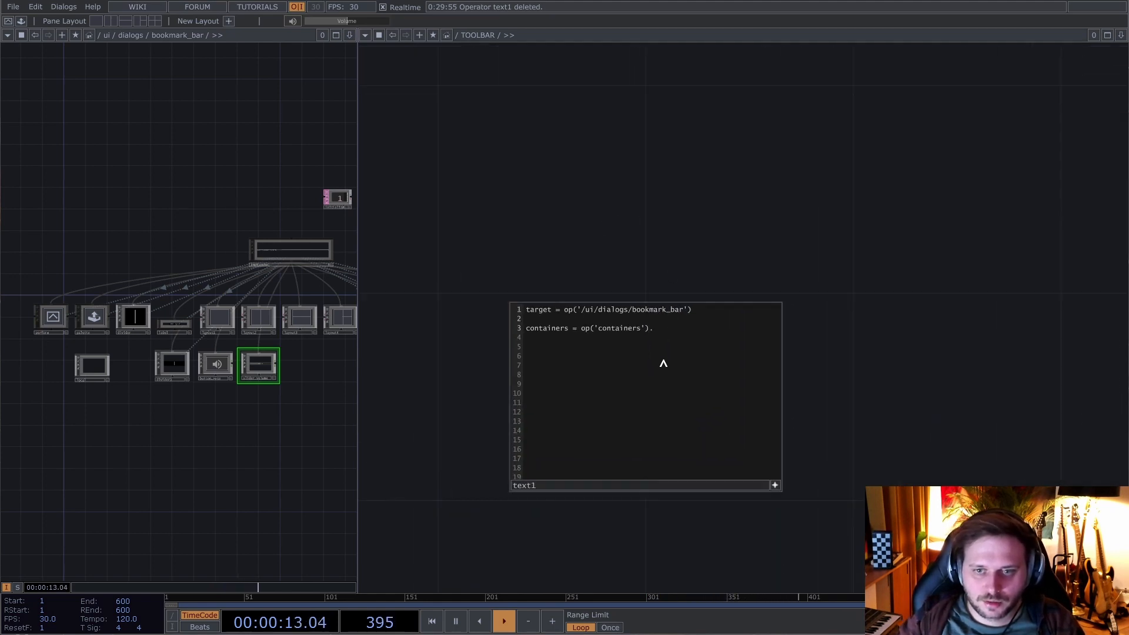
{"action": "type", "text": "ops("}
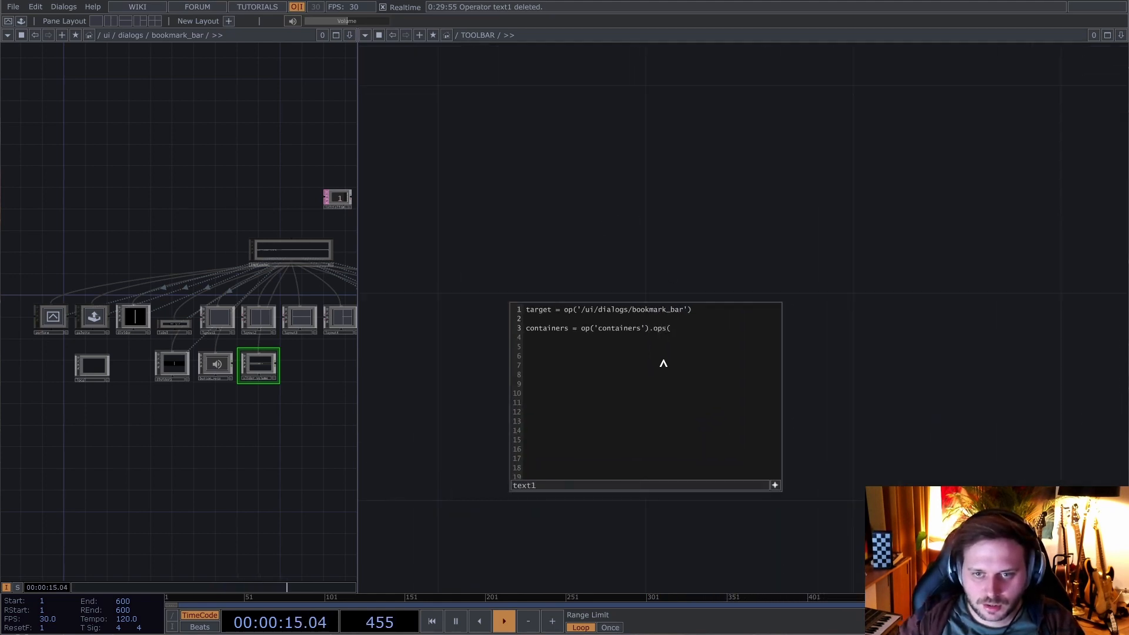
{"action": "type", "text": "'*"}
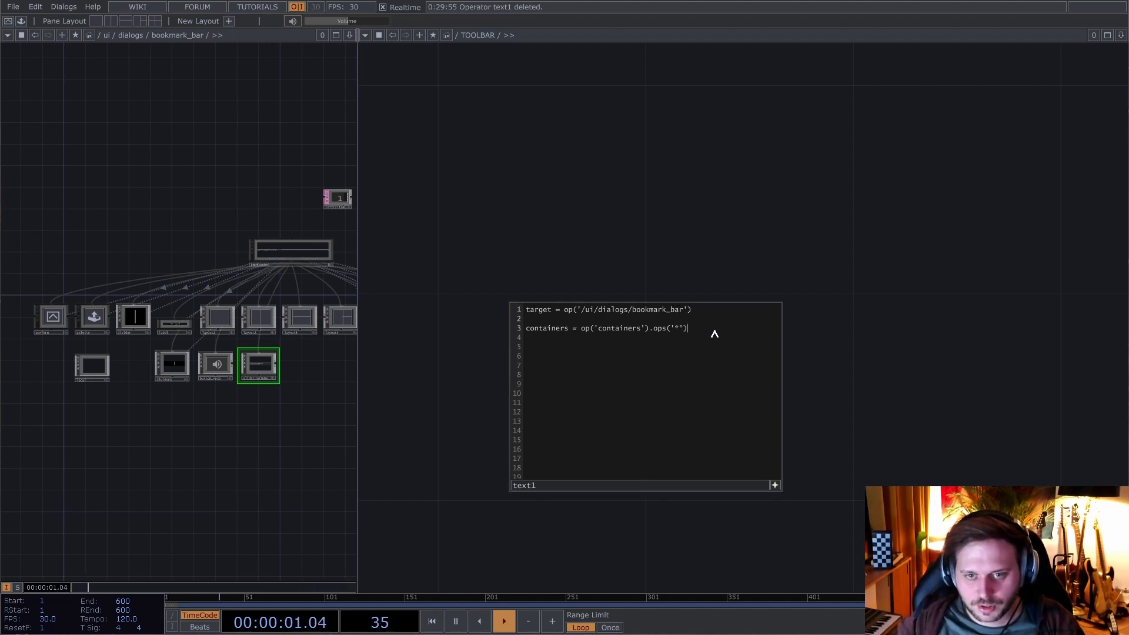
- Add the line debug(containers) to the text1 script after a blank line
{"action": "key", "text": "Return"}
{"action": "key", "text": "Return"}
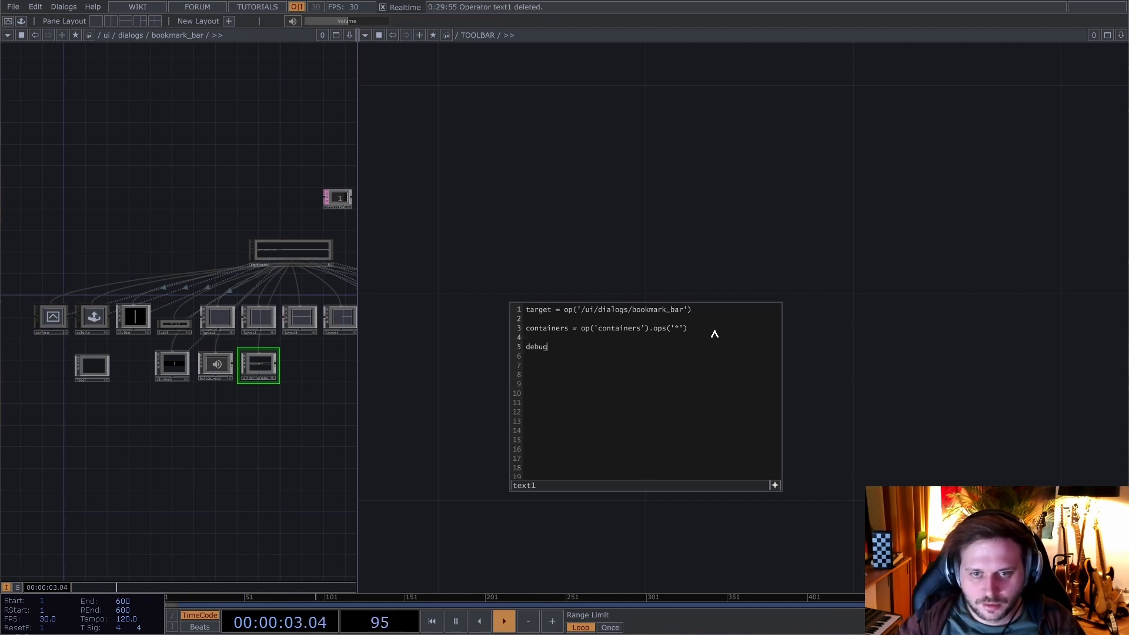
{"action": "type", "text": "debug(containers"}
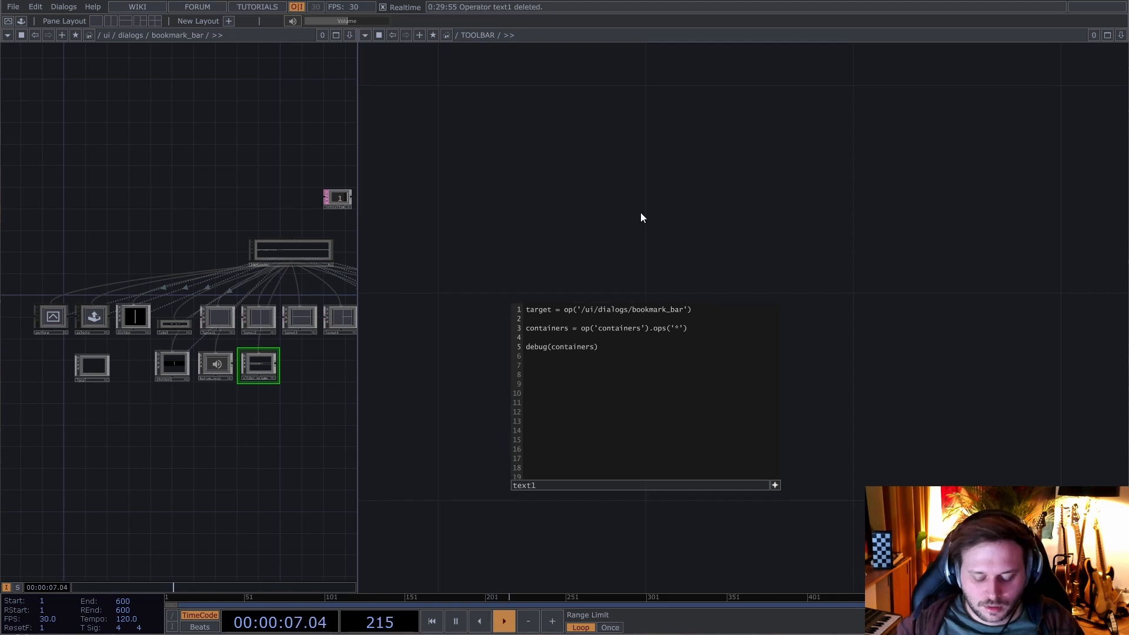
- Open the Textport, clear it and run the text1 script to check its debug output
{"action": "key", "text": "alt+t"}
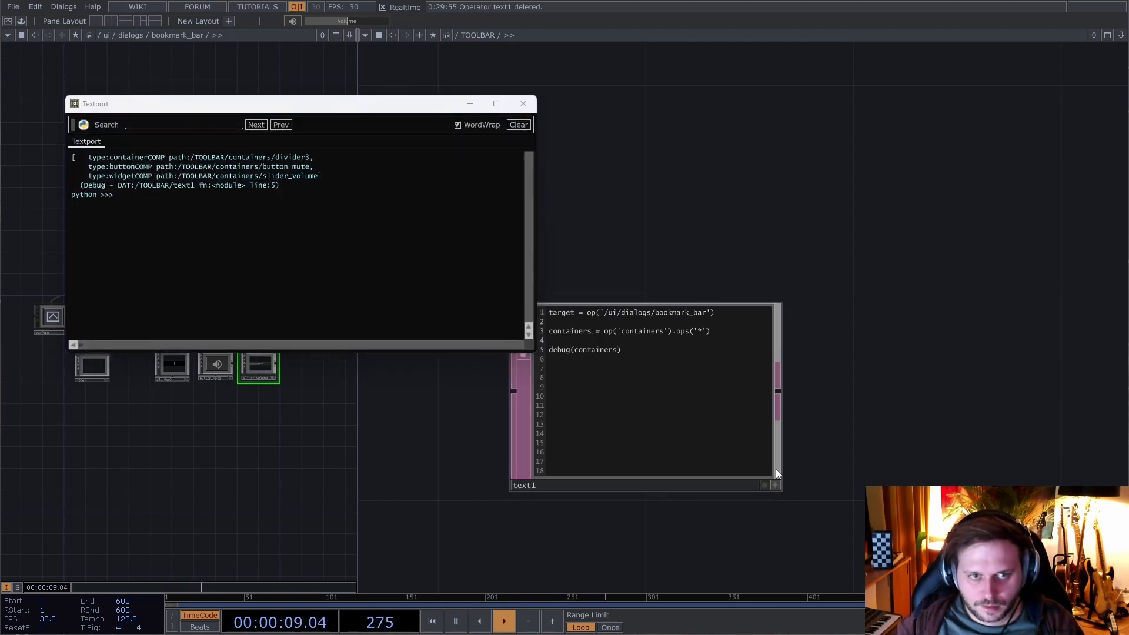
{"action": "left_click", "coordinate": [519, 125]}
{"action": "left_click", "coordinate": [683, 400]}
{"action": "key", "text": "ctrl+r"}
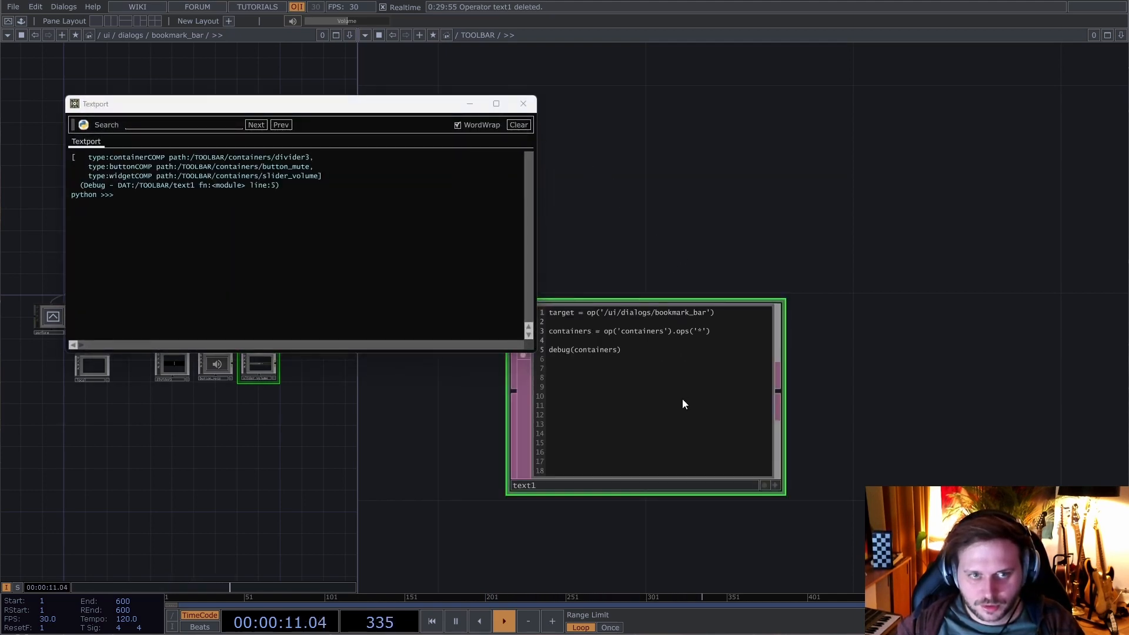
- Rerun the text1 script and check the slider_volume path in its debug output before closing the Textport
{"action": "key", "text": "ctrl+r"}
{"action": "key", "text": "ctrl+r"}
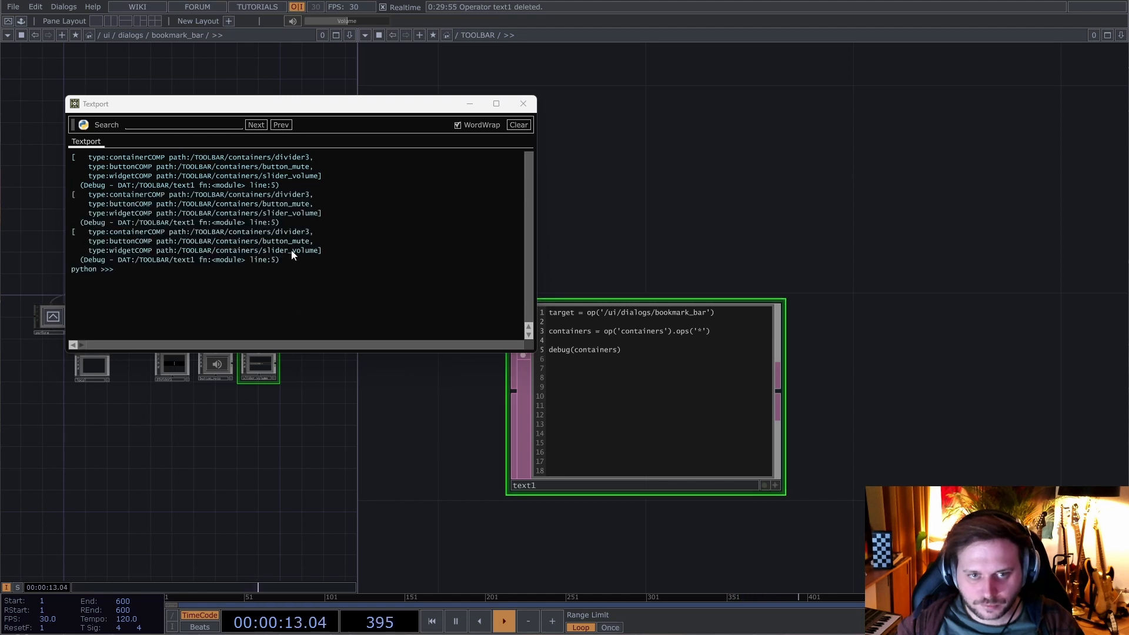
{"action": "mouse_move", "coordinate": [272, 233]}
{"action": "left_mouse_down"}
{"action": "mouse_move", "coordinate": [321, 233]}
{"action": "mouse_move", "coordinate": [268, 253]}
{"action": "left_mouse_up"}
{"action": "left_click", "coordinate": [312, 246]}
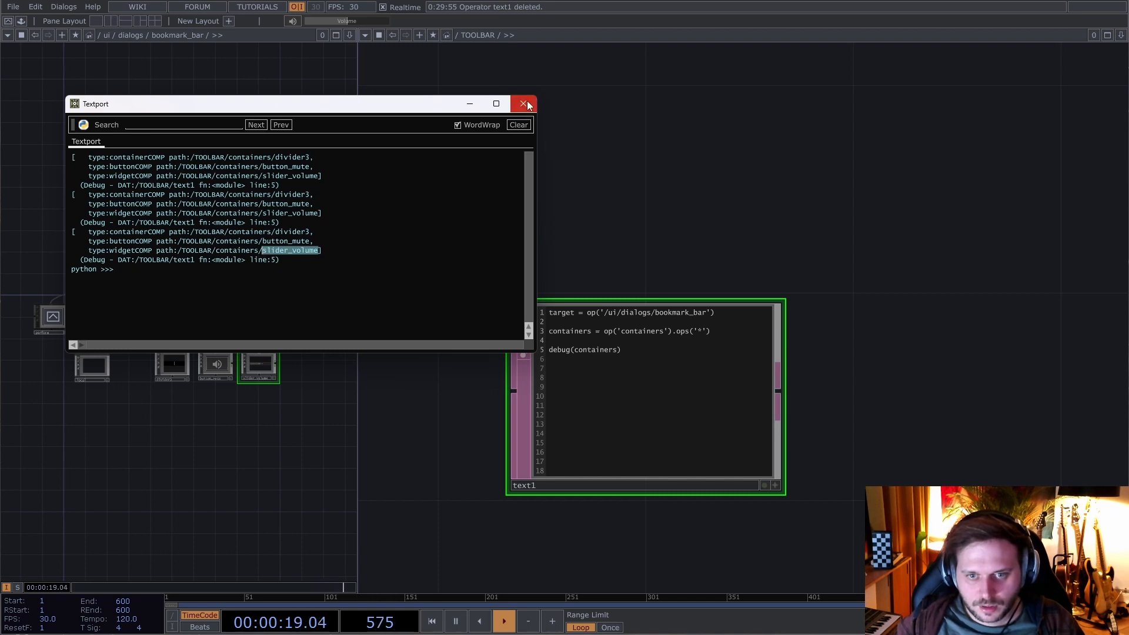
{"action": "left_click", "coordinate": [523, 104]}
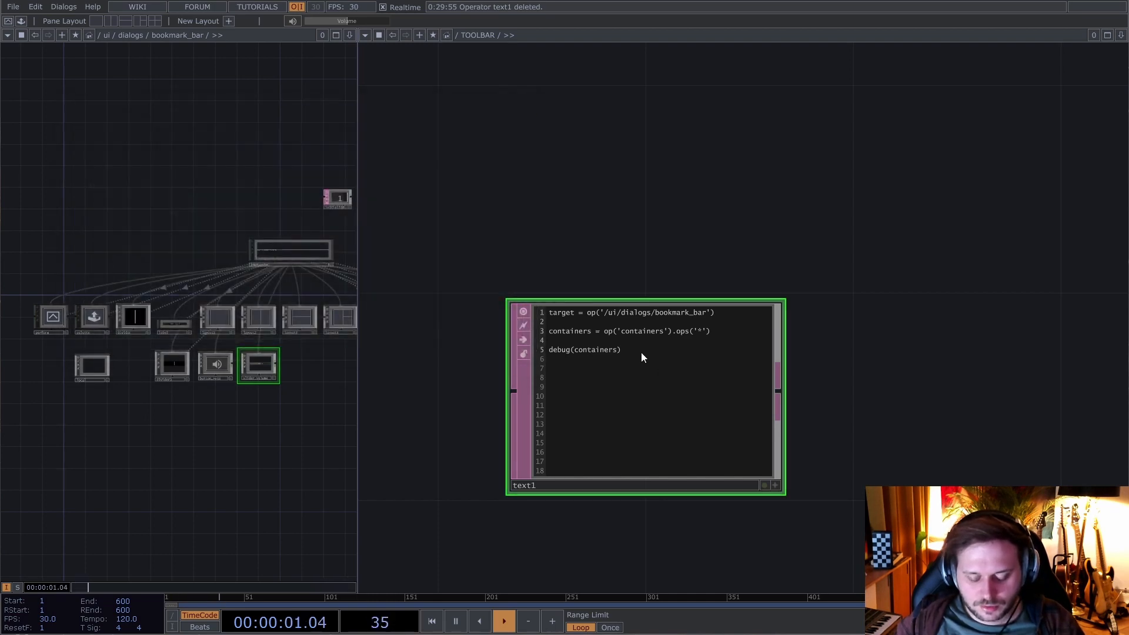
- Reopen and clear the Textport, then run the text1 script again to inspect its list of containers
{"action": "key", "text": "alt+t"}
{"action": "left_click", "coordinate": [518, 125]}
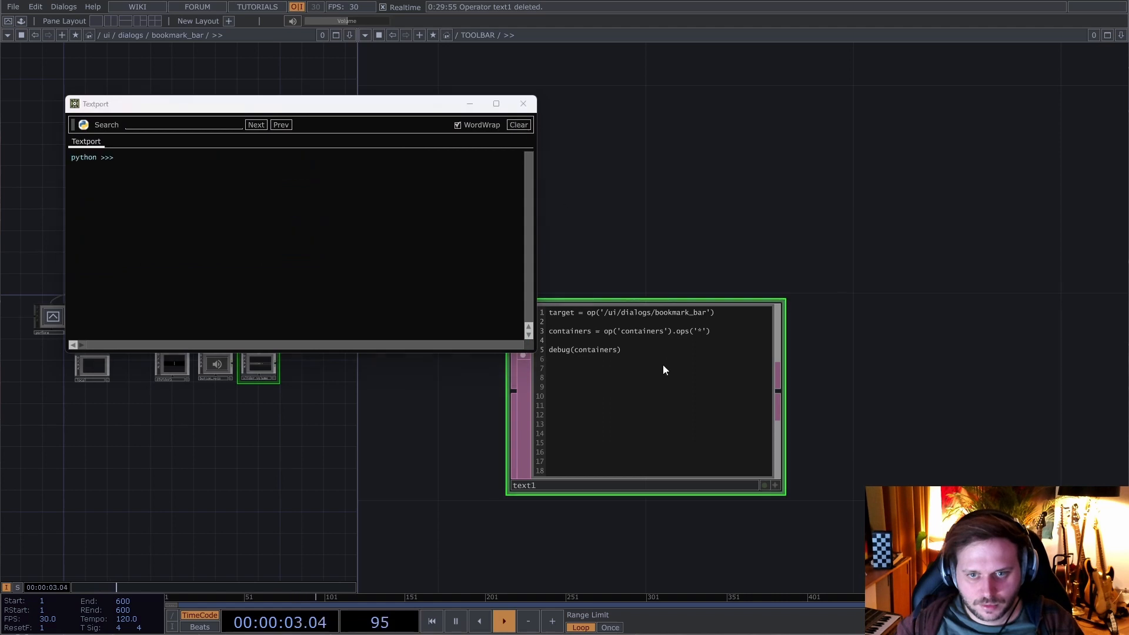
{"action": "key", "text": "ctrl+r"}
{"action": "left_click_drag", "start_coordinate": [352, 111], "coordinate": [312, 61]}
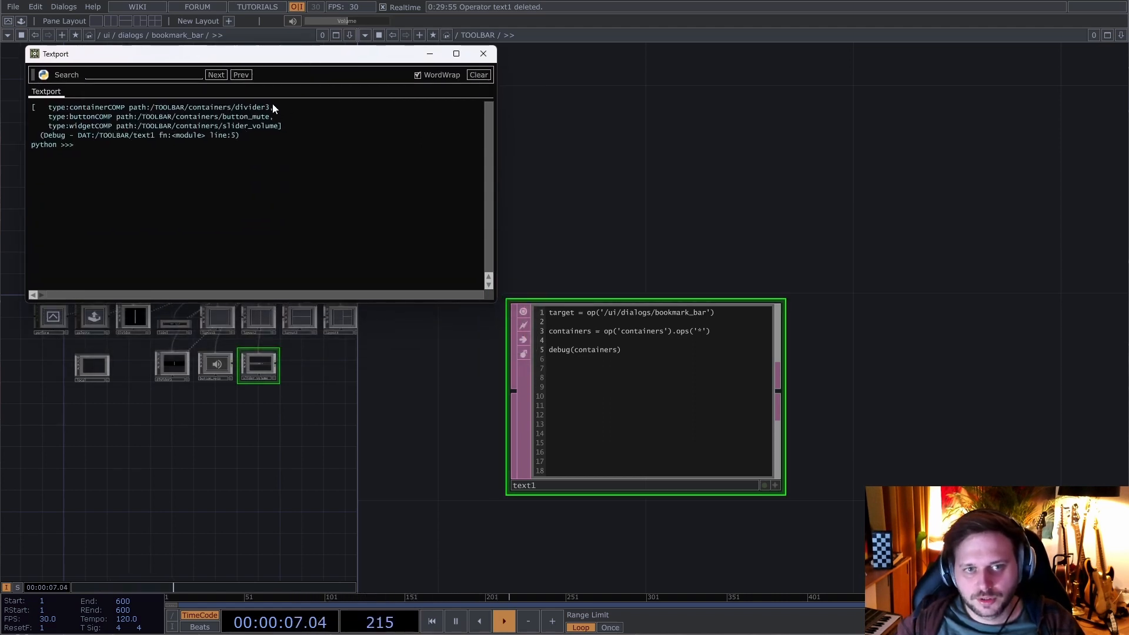
- Replace the debug line in text1 with the loop "for cont in containers:" containing target.copy(cont)
{"action": "left_click", "coordinate": [606, 369]}
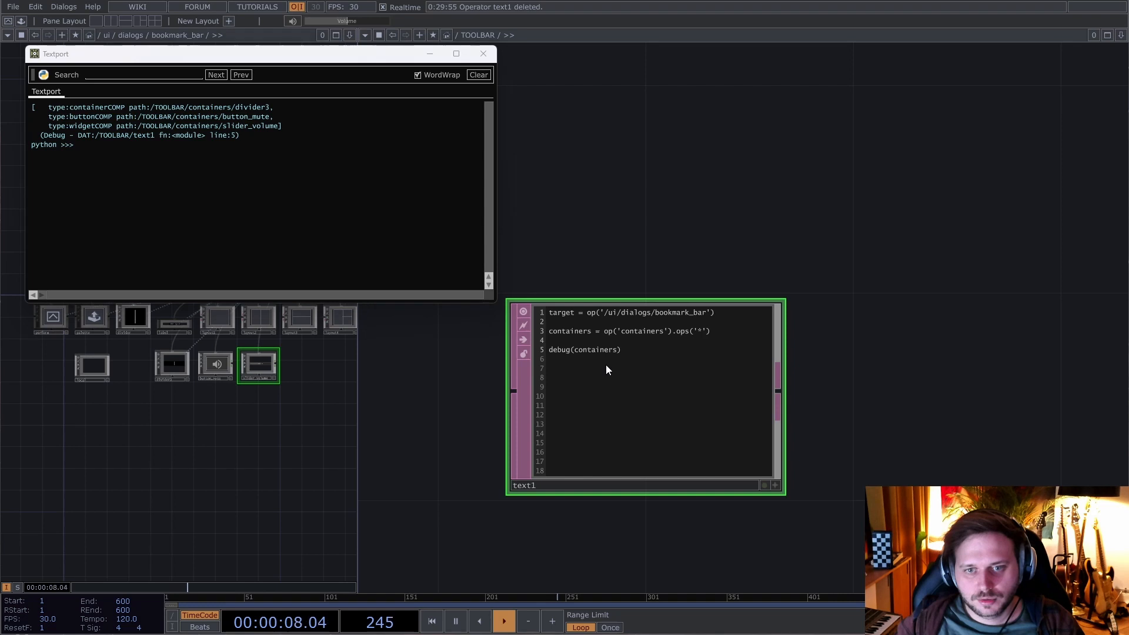
{"action": "left_click", "coordinate": [640, 354]}
{"action": "left_click_drag", "start_coordinate": [632, 348], "coordinate": [523, 347]}
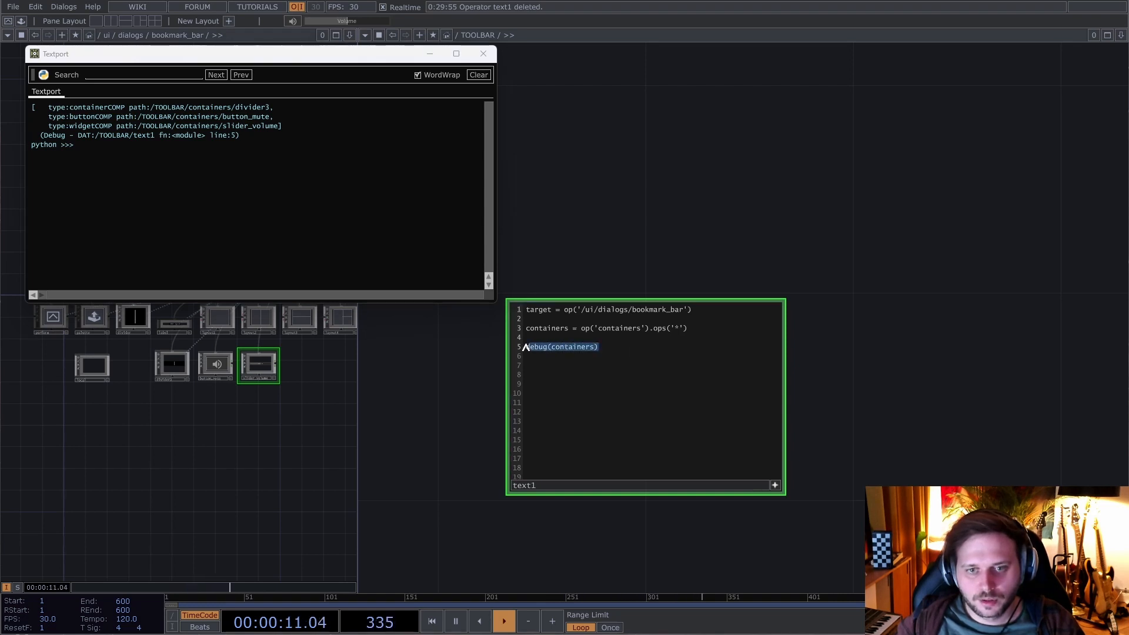
{"action": "type", "text": "for cont in"}
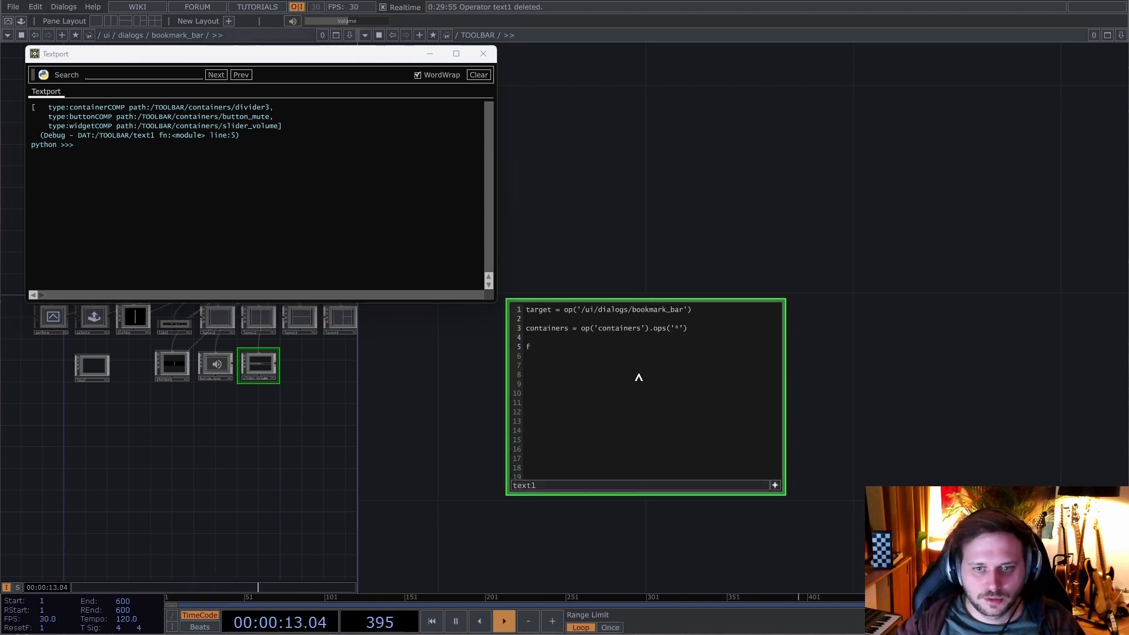
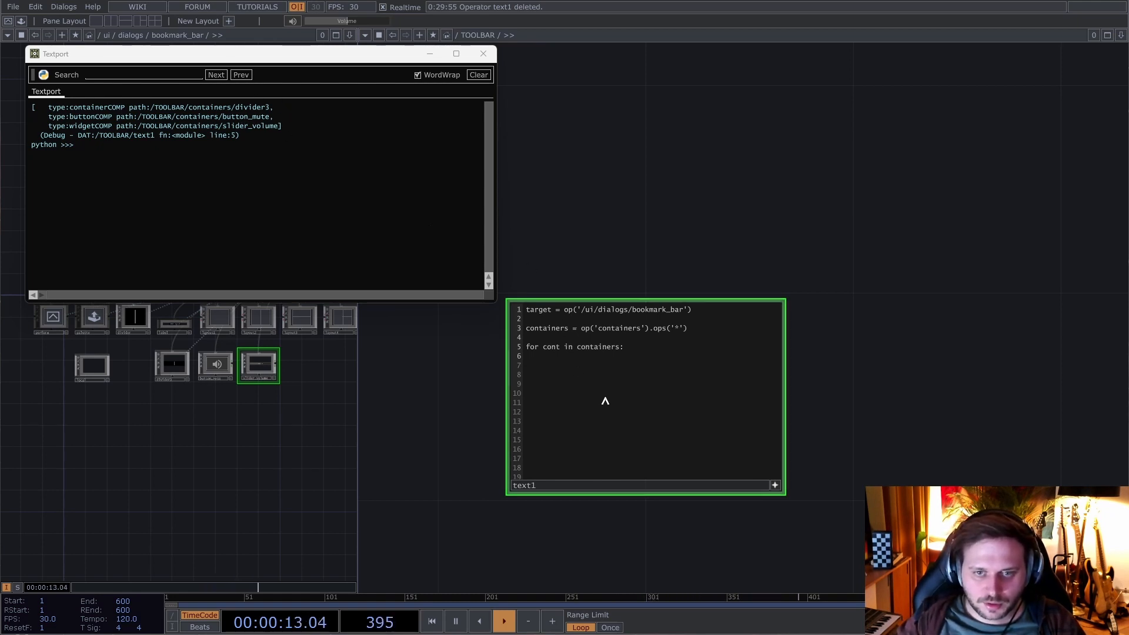
{"action": "type", "text": "targe"}
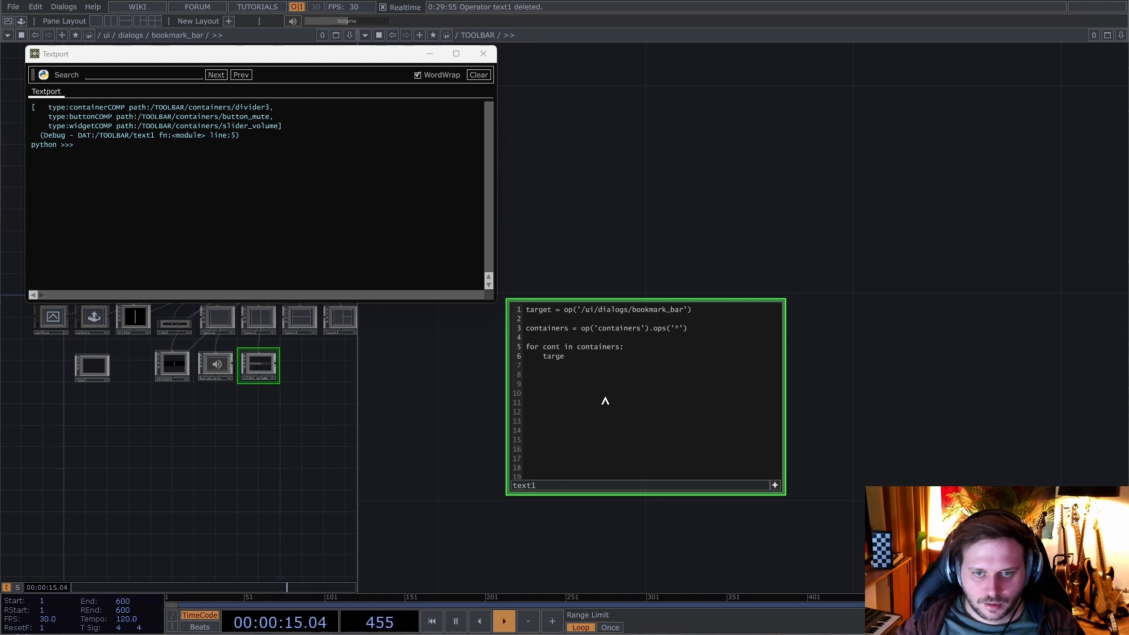
{"action": "type", "text": "t.cop"}
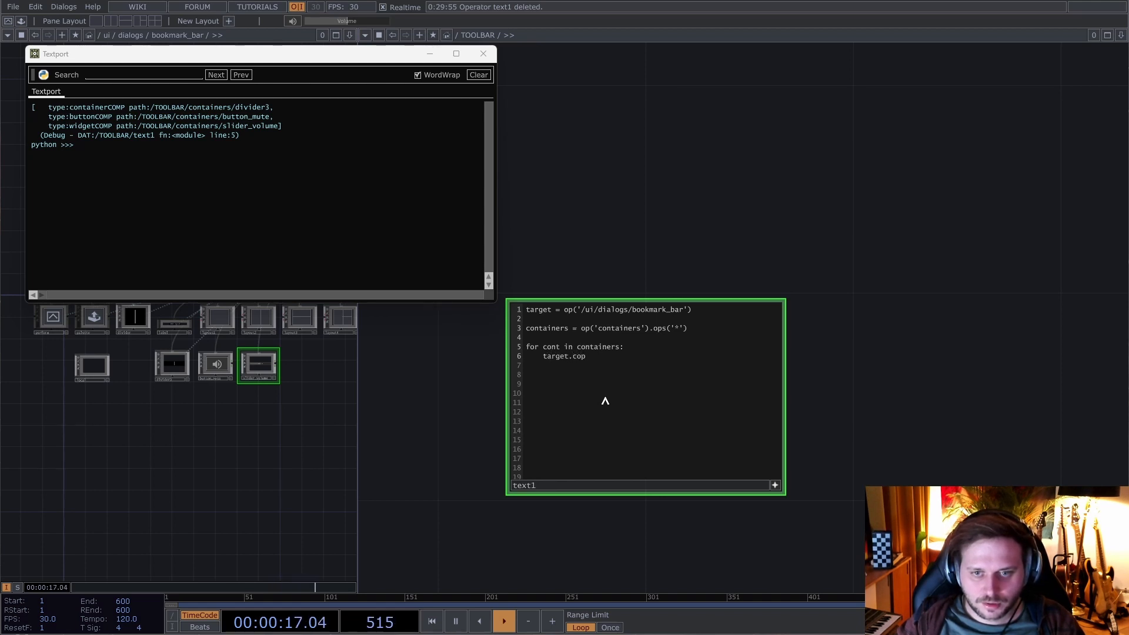
{"action": "type", "text": "y(cont)"}
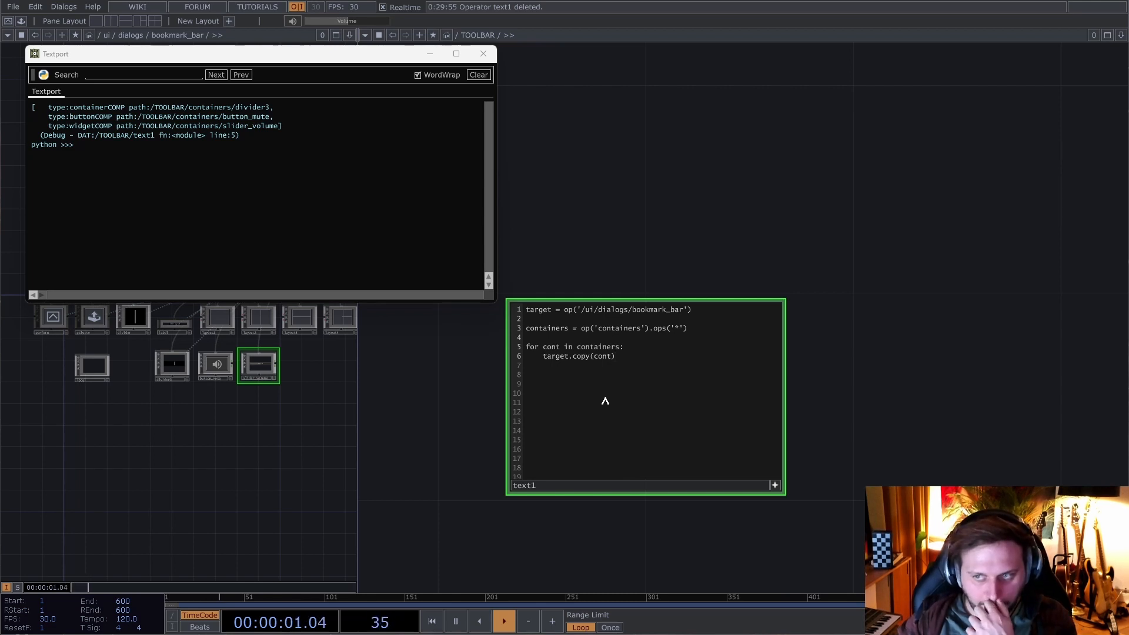
{"action": "left_click", "coordinate": [708, 220]}
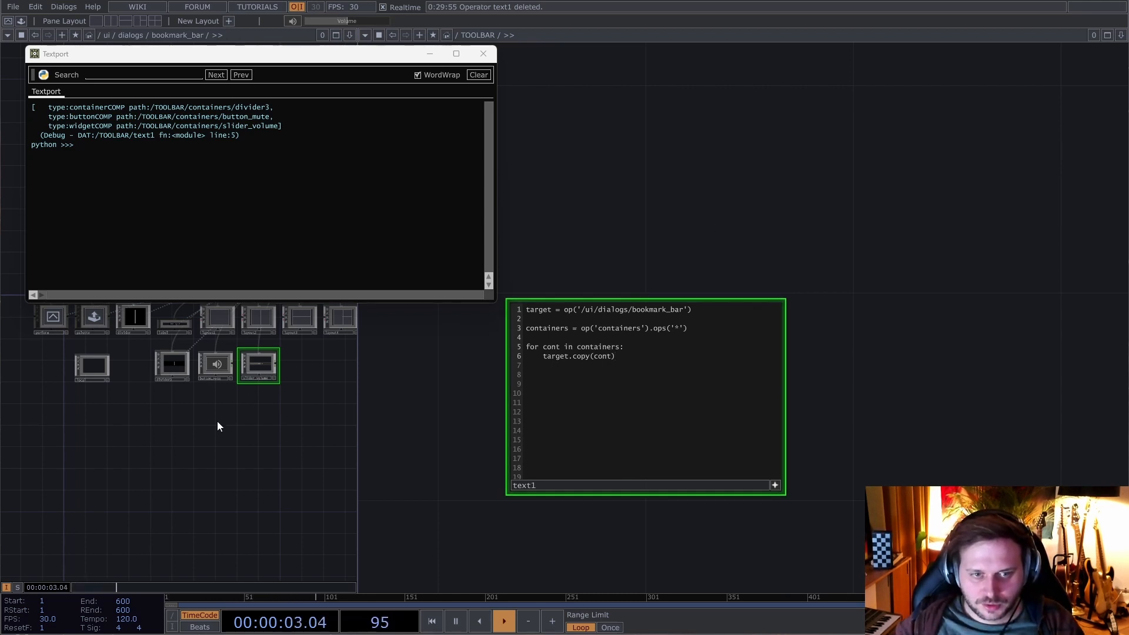
- Delete the manually added divider, mute button and volume slider components from the bookmark_bar network
{"action": "left_click_drag", "start_coordinate": [152, 417], "coordinate": [273, 364]}
{"action": "right_click", "coordinate": [265, 361]}
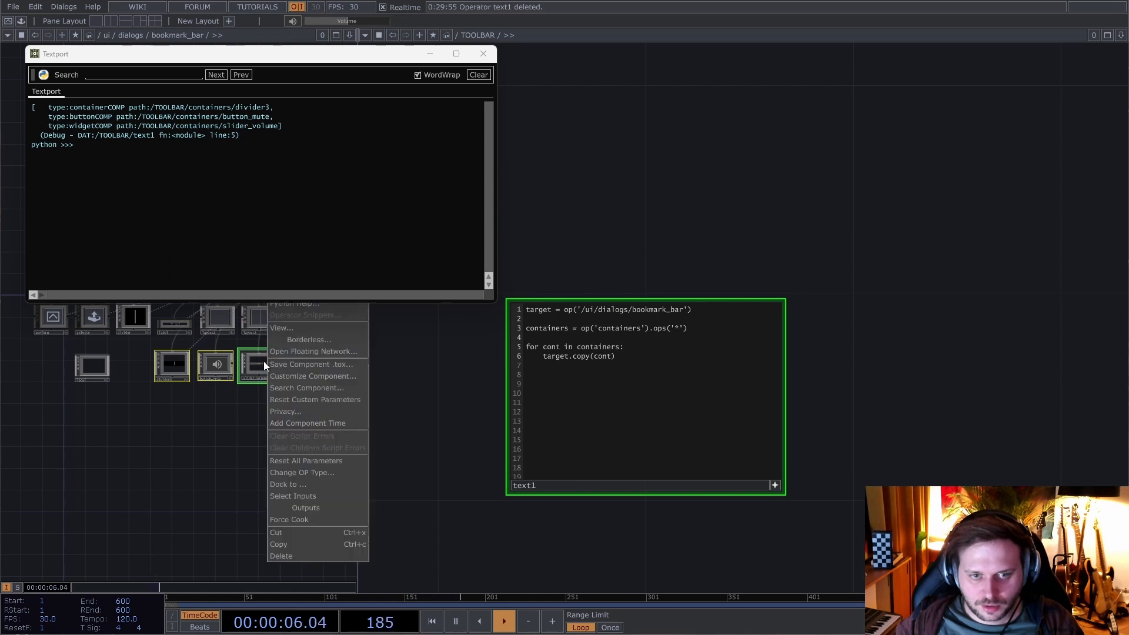
{"action": "left_click", "coordinate": [311, 555]}
- Run the text1 script to copy the containers into bookmark_bar and move the copies below the existing toolbar nodes
{"action": "left_click_drag", "start_coordinate": [260, 60], "coordinate": [462, 40]}
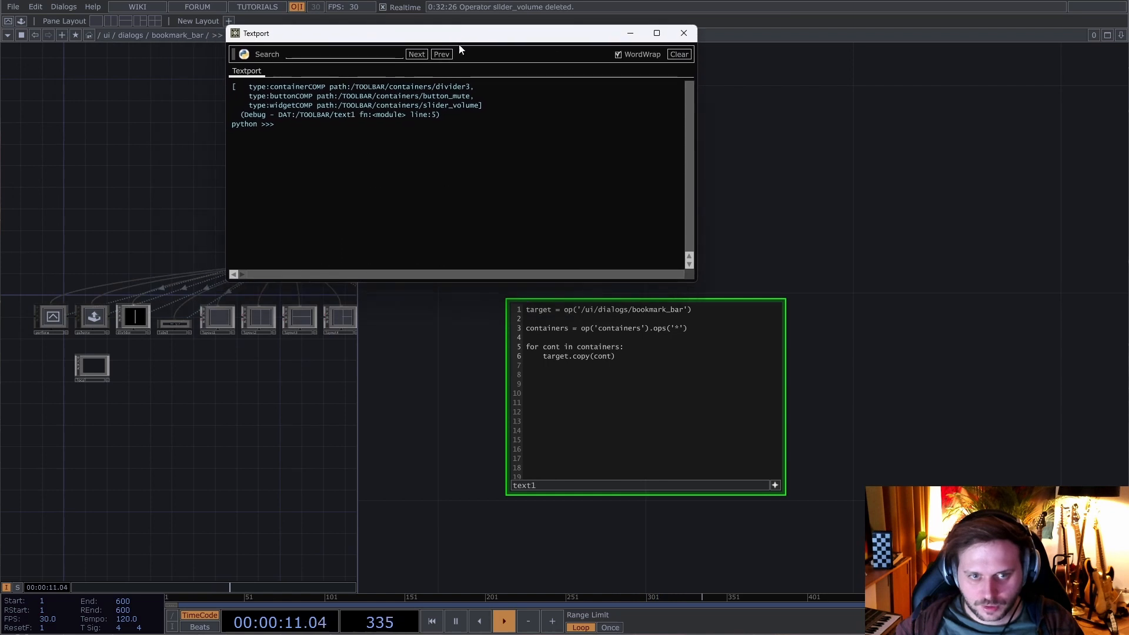
{"action": "left_click", "coordinate": [776, 485]}
{"action": "key", "text": "ctrl+r"}
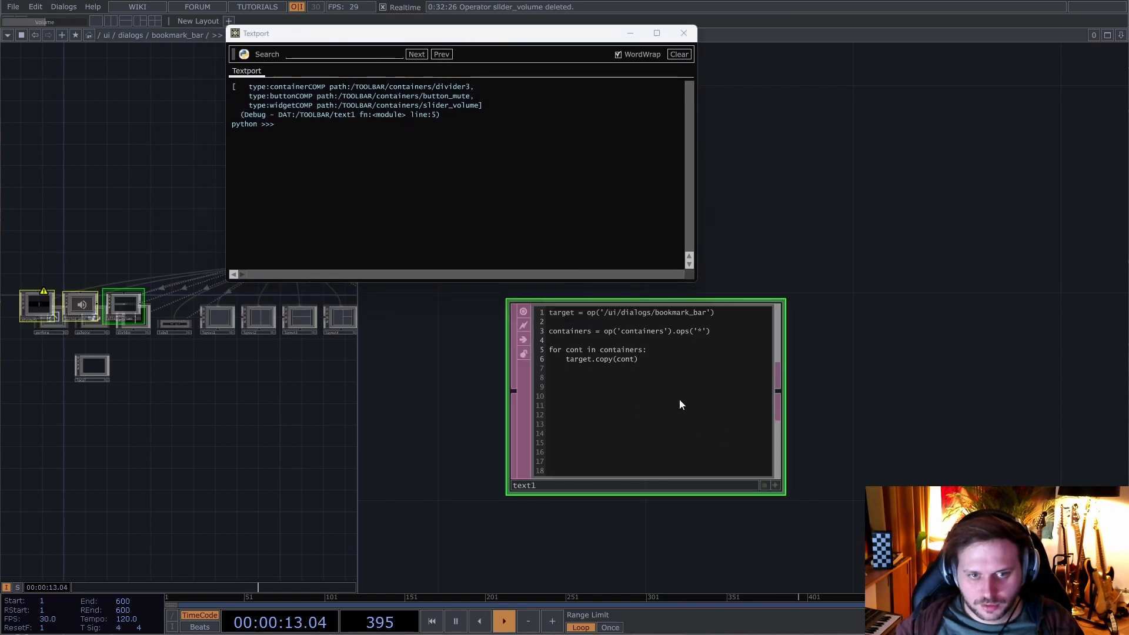
{"action": "left_click_drag", "start_coordinate": [36, 307], "coordinate": [188, 384]}
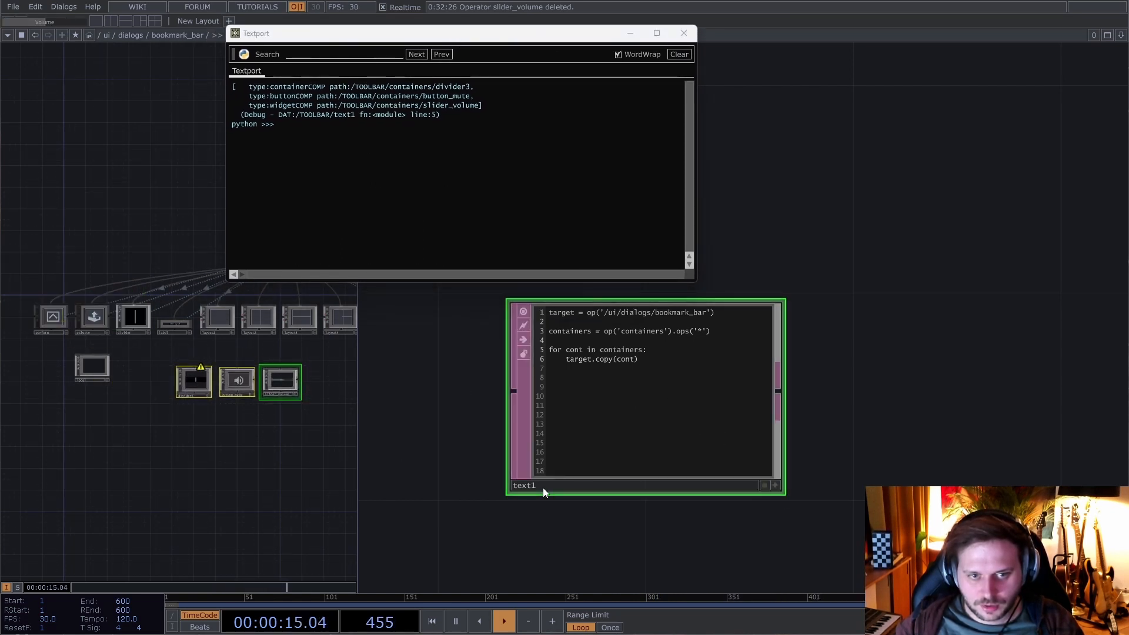
- Close the Textport and frame the text1 script together with the containers component in the TOOLBAR network
{"action": "scroll", "coordinate": [541, 491], "scroll_direction": "down", "scroll_amount": 5}
{"action": "scroll", "coordinate": [880, 443], "scroll_direction": "up", "scroll_amount": 2}
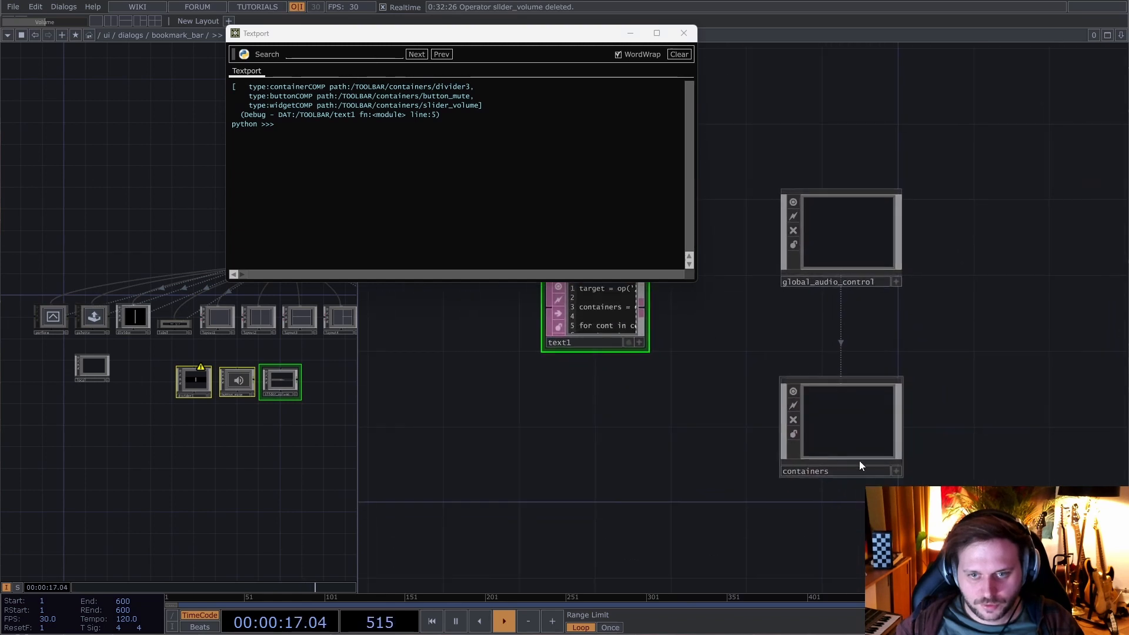
{"action": "scroll", "coordinate": [690, 312], "scroll_direction": "up", "scroll_amount": 2}
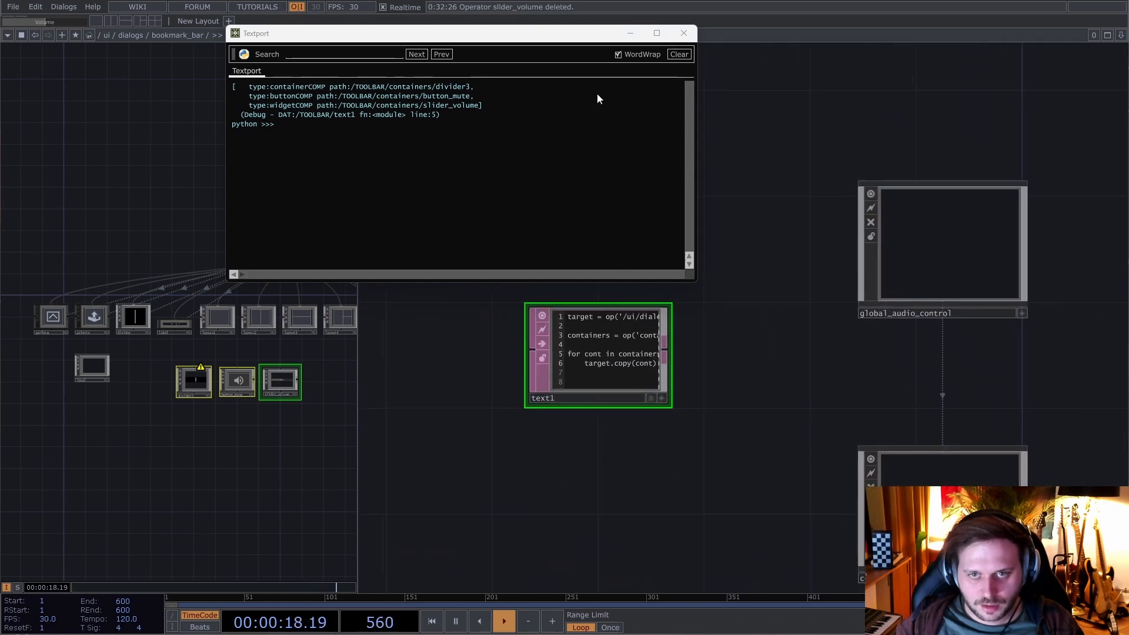
{"action": "left_click", "coordinate": [684, 33]}
{"action": "scroll", "coordinate": [701, 341], "scroll_direction": "up", "scroll_amount": 3}
{"action": "left_click_drag", "start_coordinate": [687, 394], "coordinate": [691, 345]}
{"action": "scroll", "coordinate": [691, 345], "scroll_direction": "down", "scroll_amount": 1}
{"action": "scroll", "coordinate": [690, 345], "scroll_direction": "down", "scroll_amount": 1}
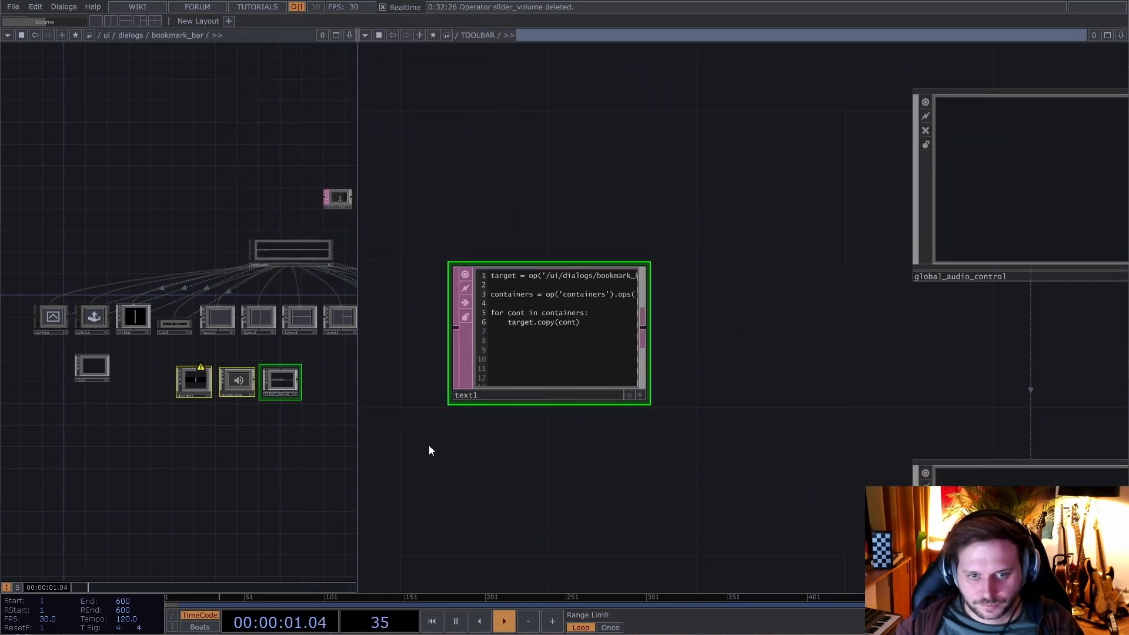
{"action": "left_click_drag", "start_coordinate": [766, 426], "coordinate": [713, 310]}
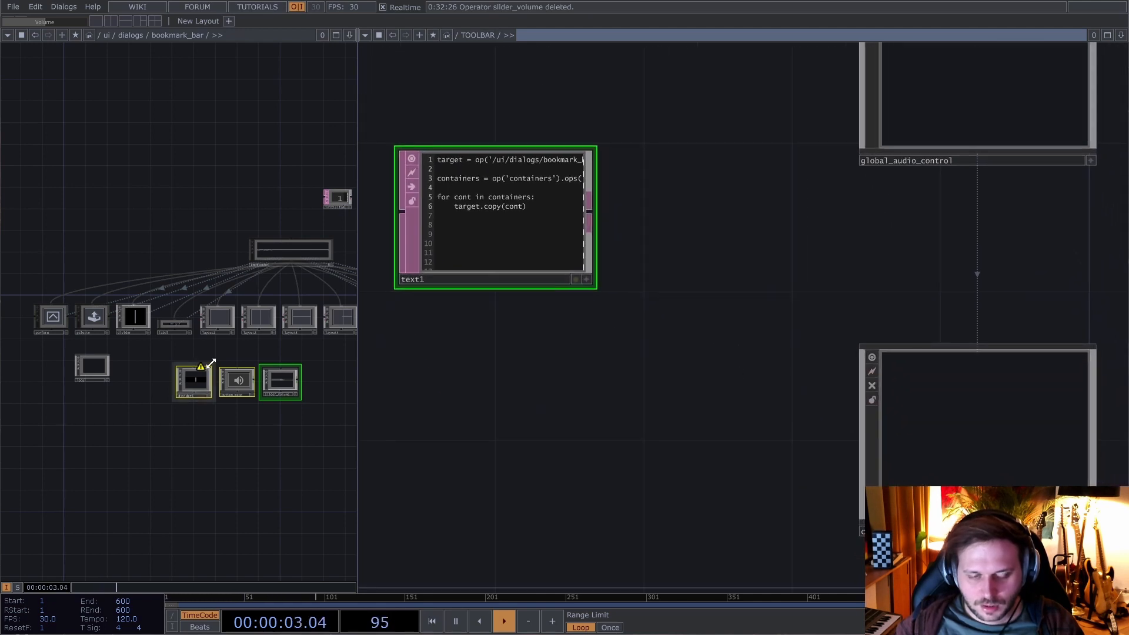
- Delete the three copied components from bookmark_bar, rerun the text1 script and move the new copies below the toolbar nodes
{"action": "right_click", "coordinate": [150, 470]}
{"action": "left_click", "coordinate": [150, 458]}
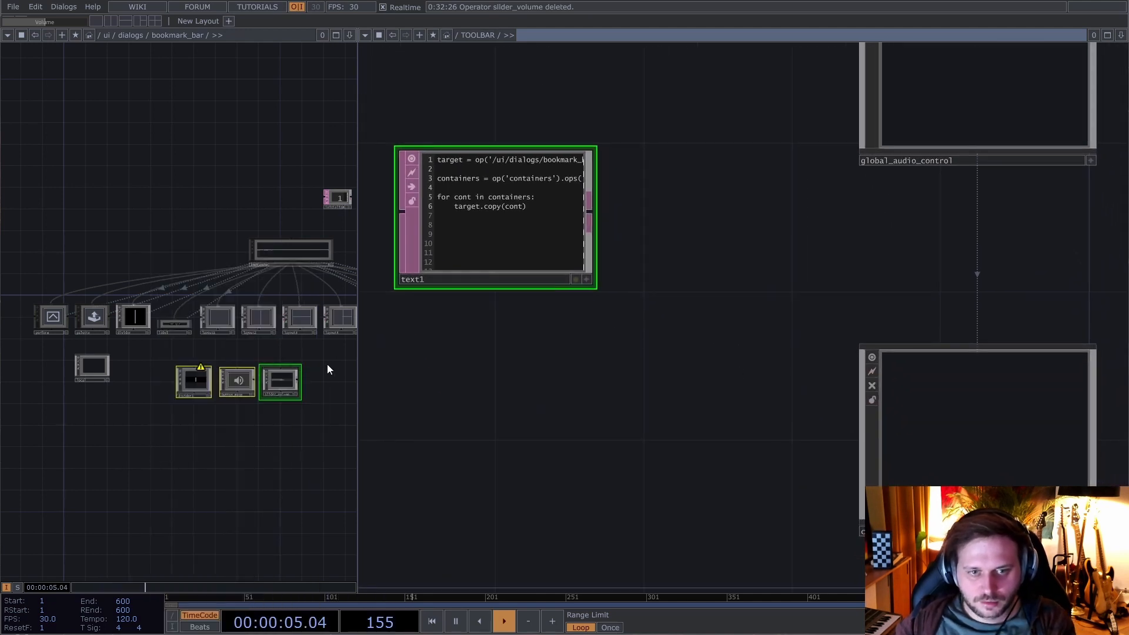
{"action": "key", "text": "Delete"}
{"action": "key", "text": "ctrl+r"}
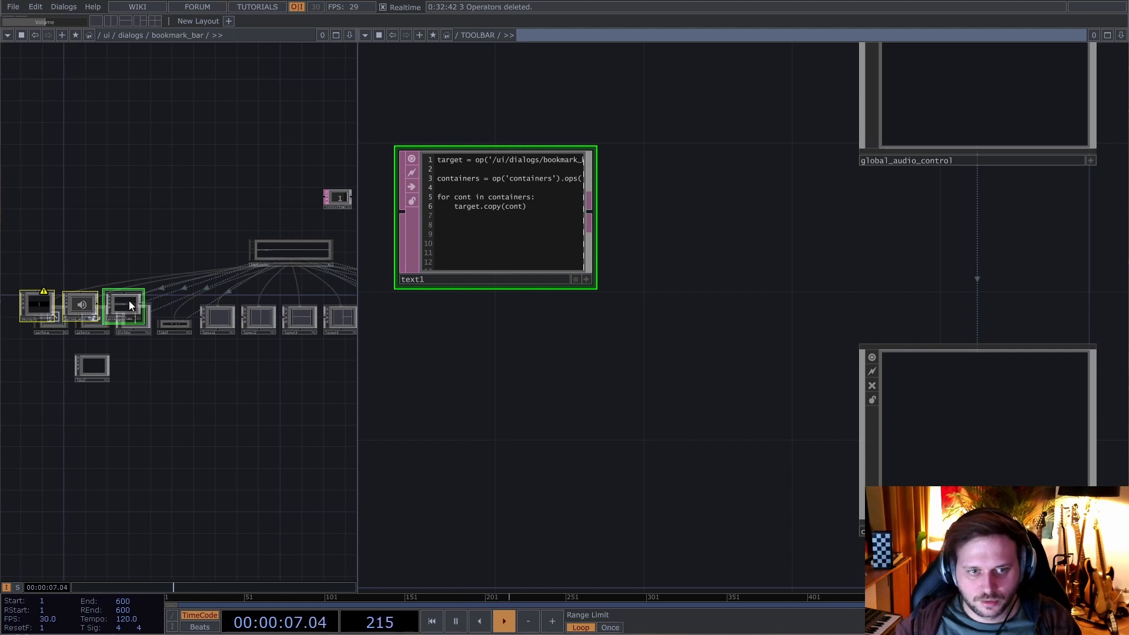
{"action": "left_click_drag", "start_coordinate": [129, 301], "coordinate": [266, 369]}
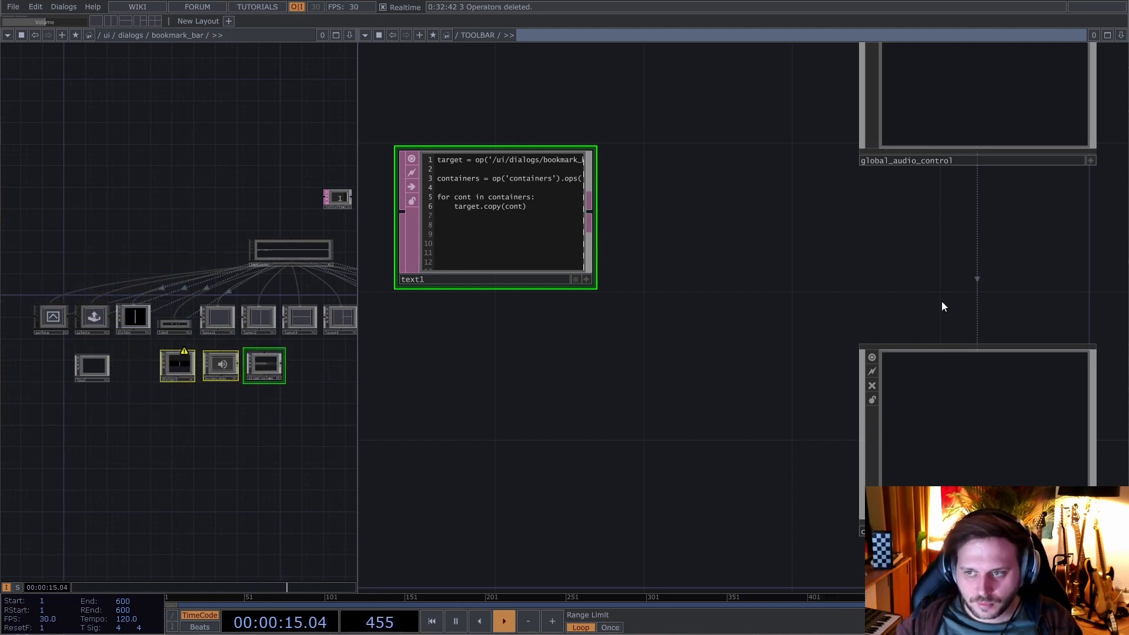
- Assign the copy call in text1's loop to a variable as newOP = target.copy(cont) and start another line in the loop
{"action": "left_click", "coordinate": [549, 212]}
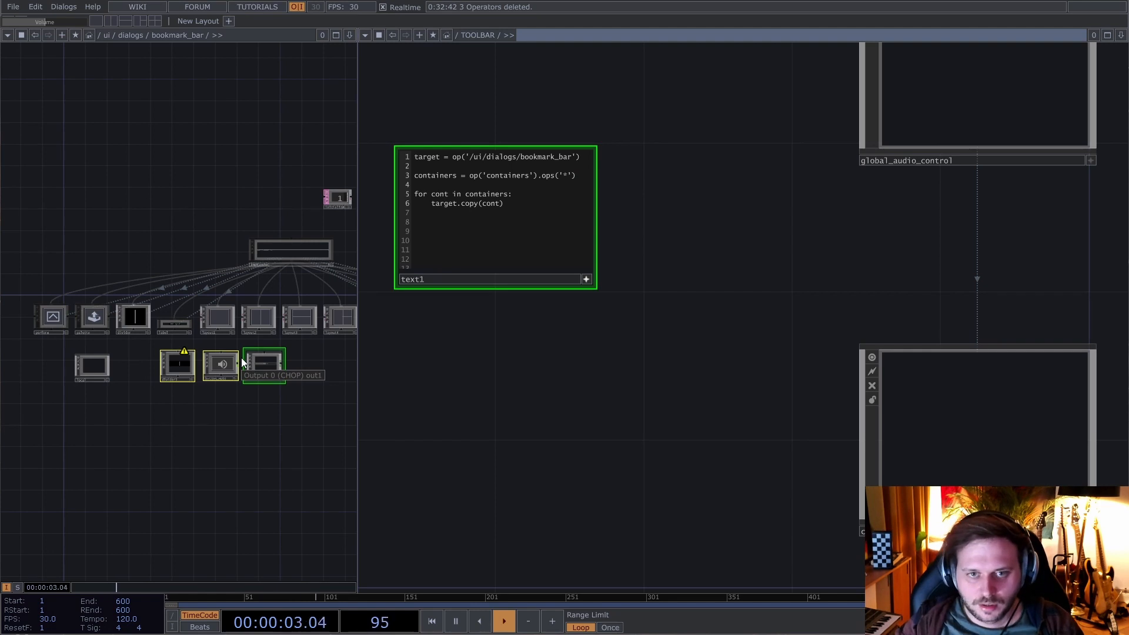
{"action": "type", "text": "newOP ="}
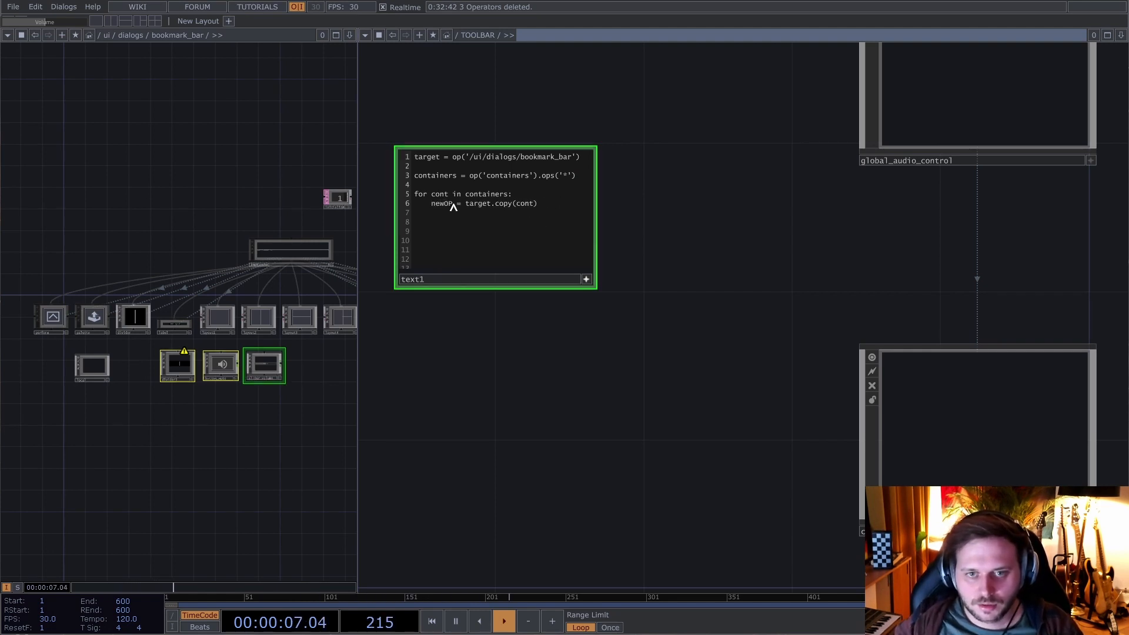
{"action": "key", "text": "Return"}
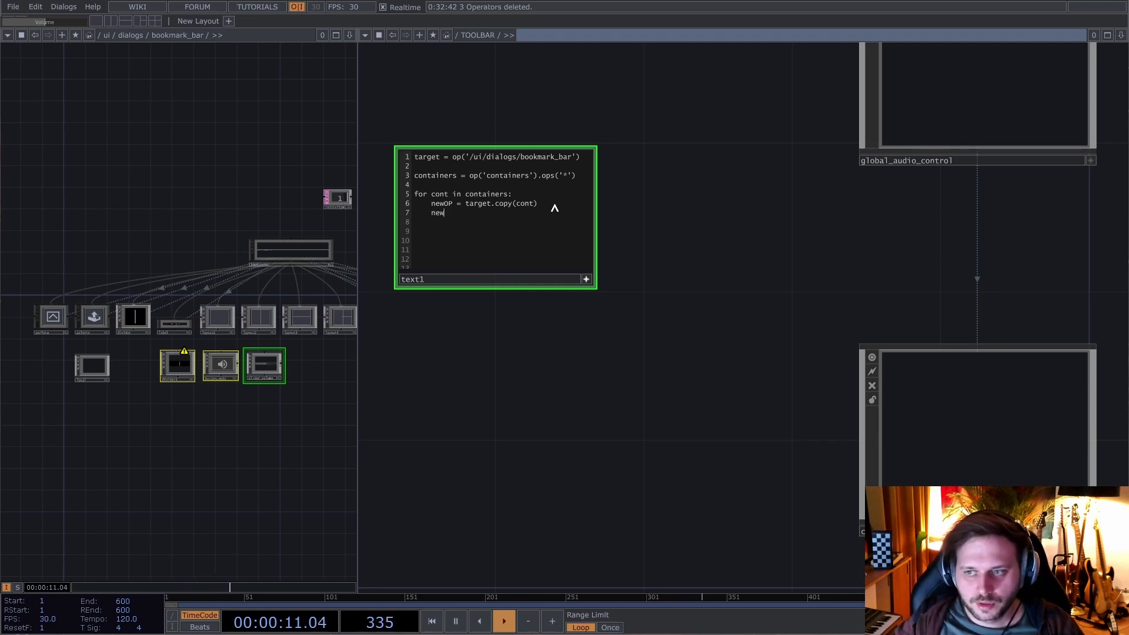
- In the text1 script's loop, position each copied operator with newOP.nodeX = 400 and newOP.nodeY = -400
{"action": "type", "text": "newOP.nodeX = "}
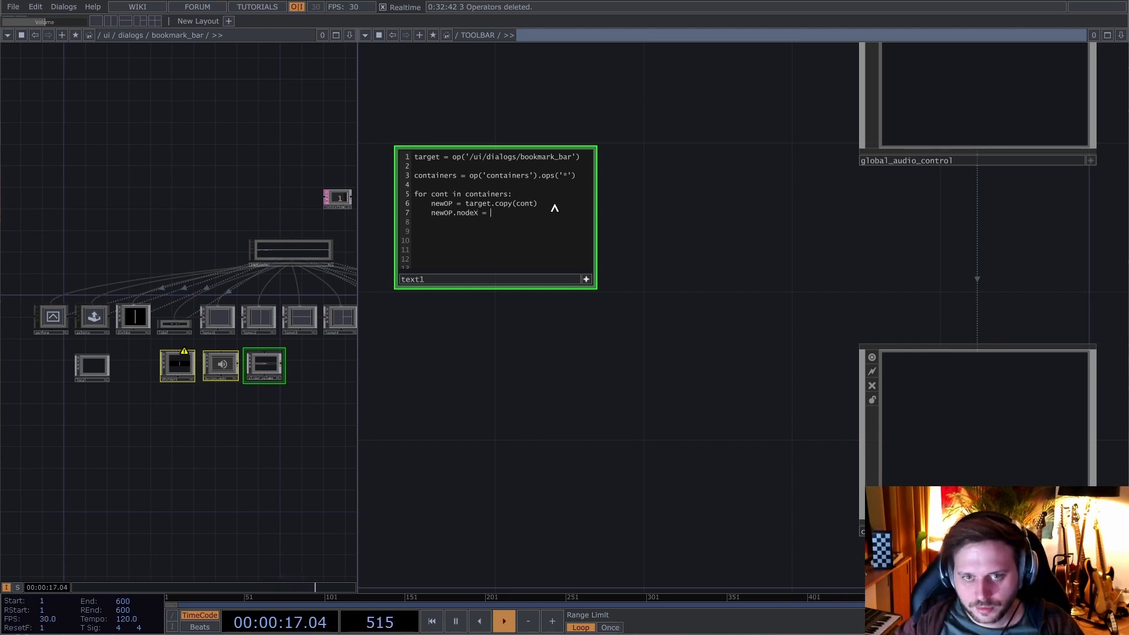
{"action": "type", "text": "400+"}
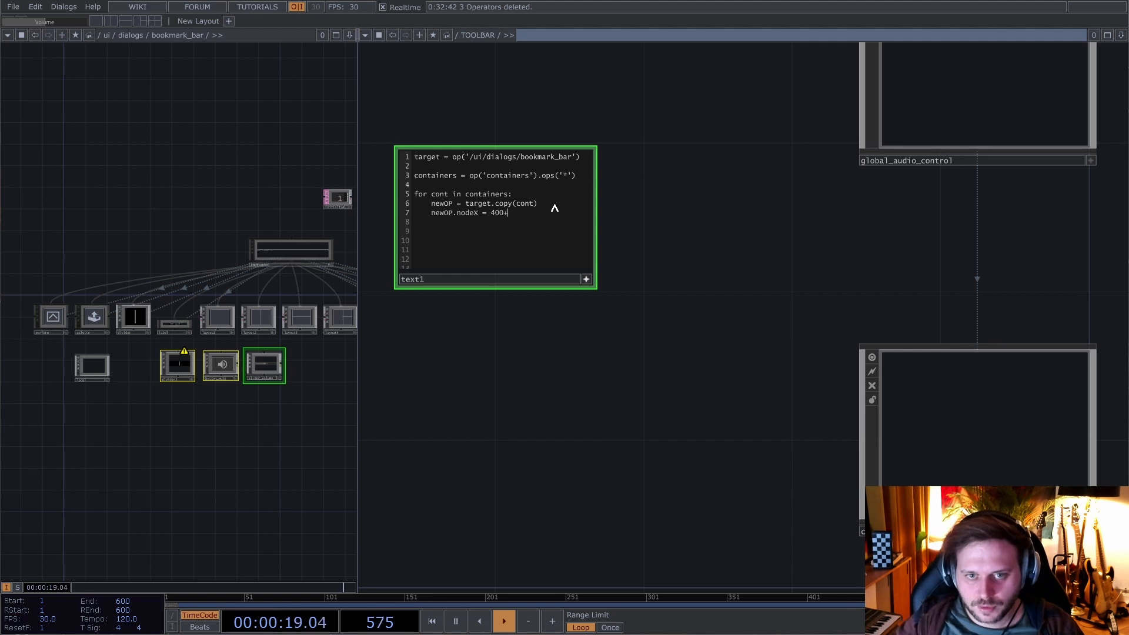
{"action": "key", "text": "BackSpace"}
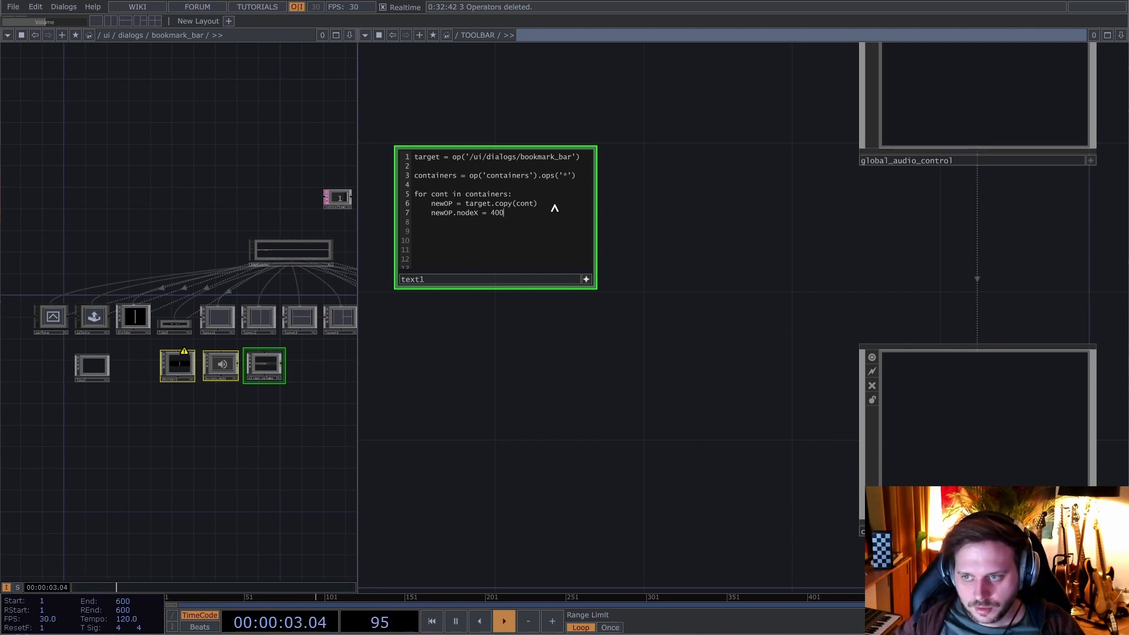
{"action": "key", "text": "Return"}
{"action": "type", "text": "newOP"}
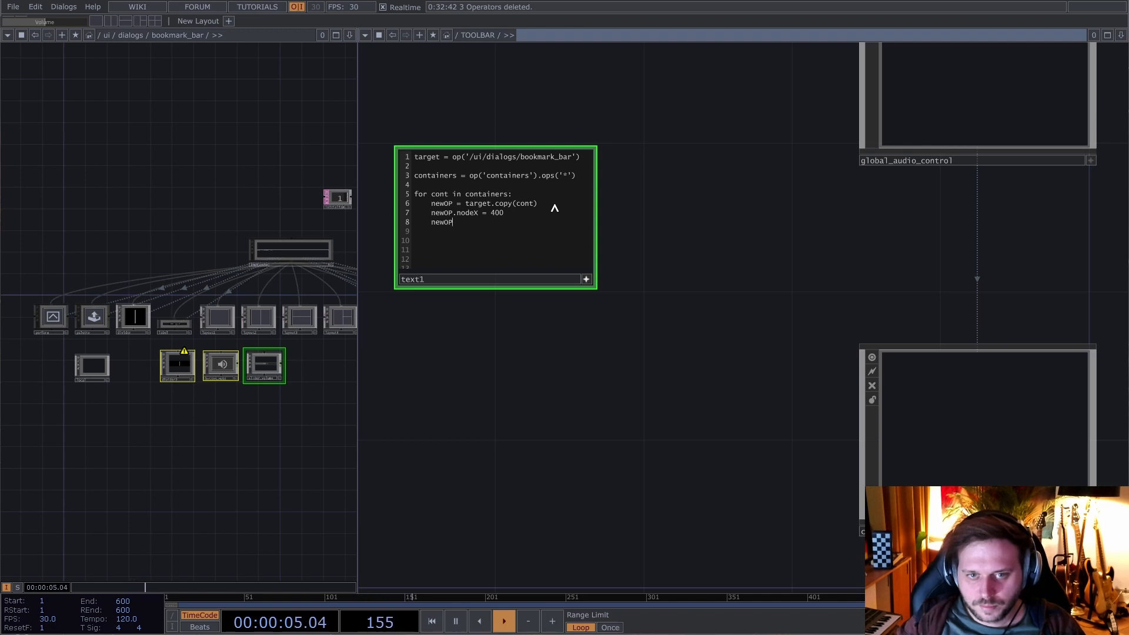
{"action": "type", "text": ".nodeY = -400"}
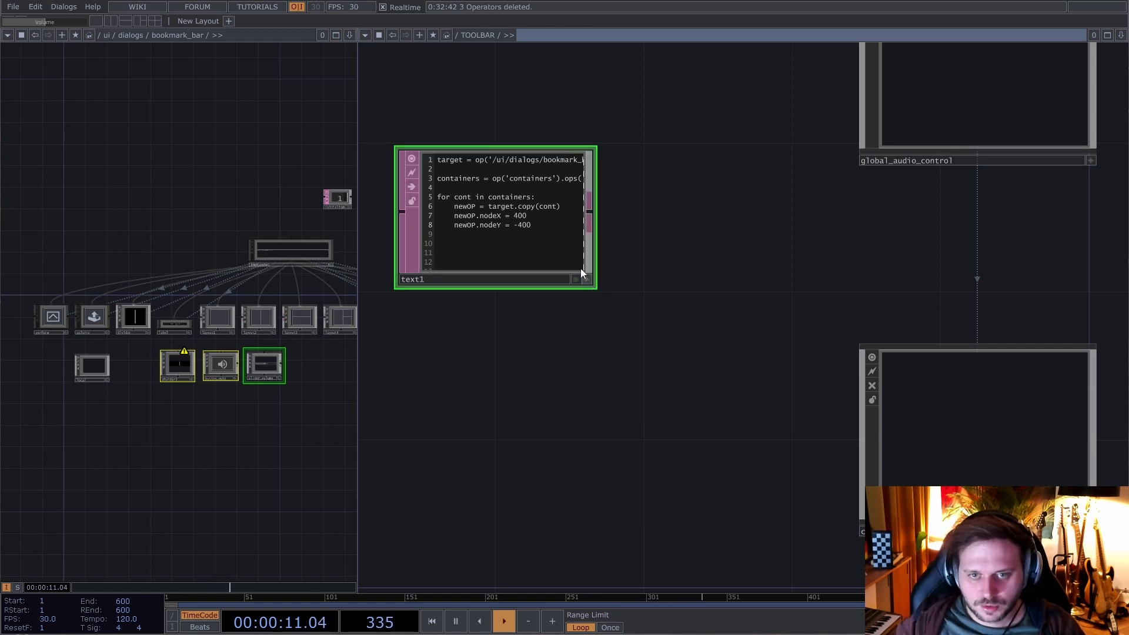
- Run the text1 script and delete all copied container operators, old and new, from the bookmark_bar network
{"action": "key", "text": "ctrl+r"}
{"action": "left_click_drag", "start_coordinate": [151, 442], "coordinate": [315, 354]}
{"action": "scroll", "coordinate": [315, 355], "scroll_direction": "up", "scroll_amount": 3}
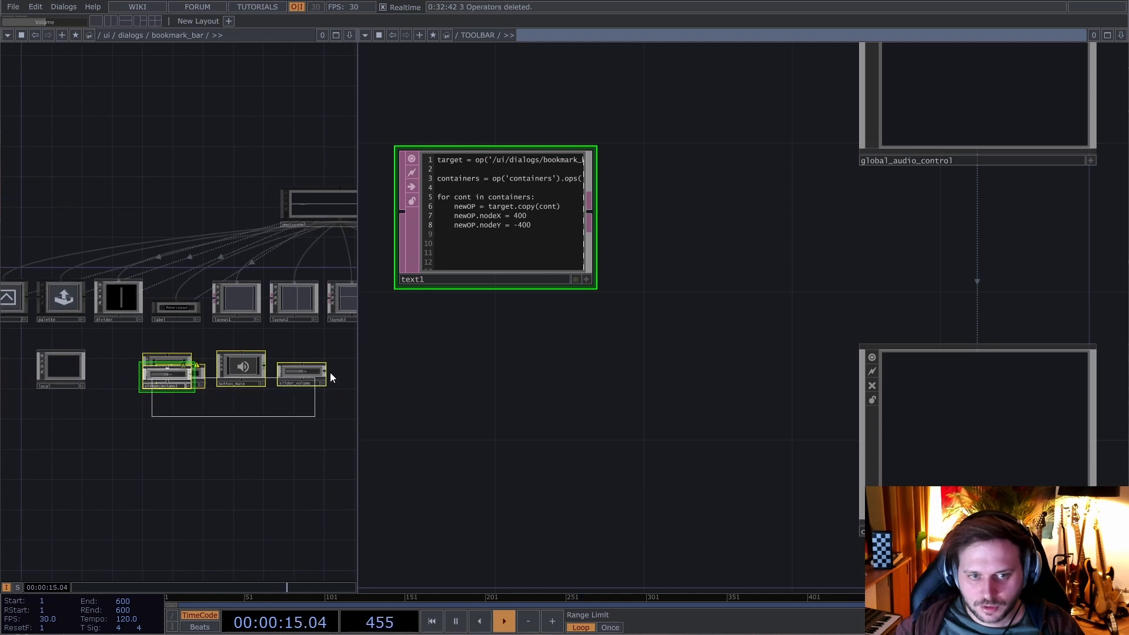
{"action": "key", "text": "Delete"}
- Run the script once more to test the node placement, and remove the resulting copies from bookmark_bar
{"action": "key", "text": "ctrl+r"}
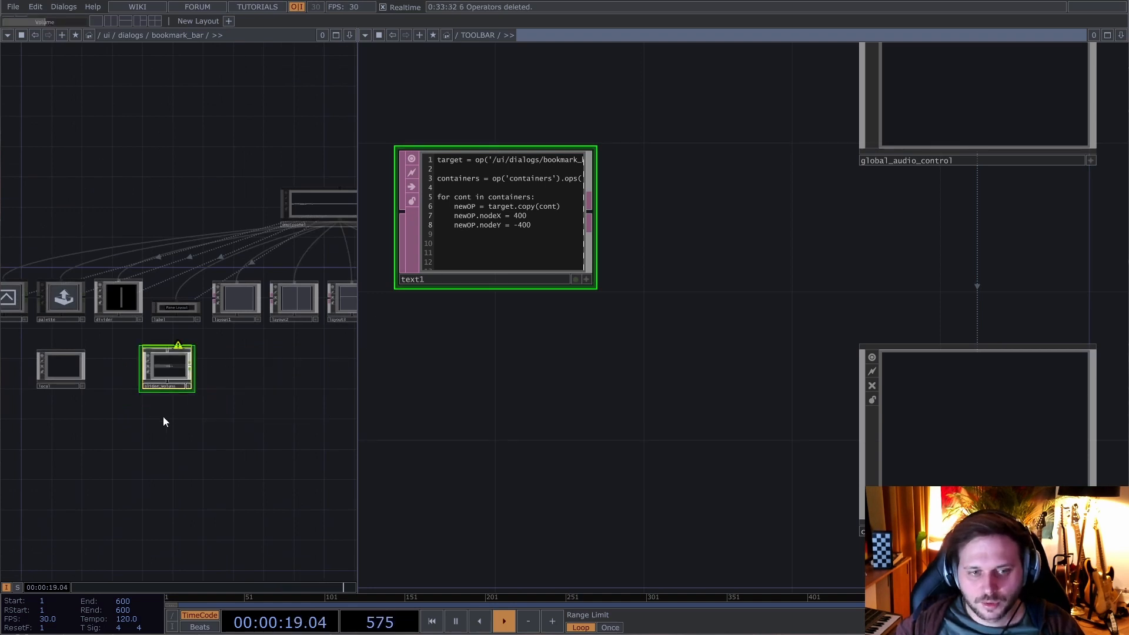
{"action": "left_click_drag", "start_coordinate": [125, 425], "coordinate": [239, 336]}
{"action": "key", "text": "Delete"}
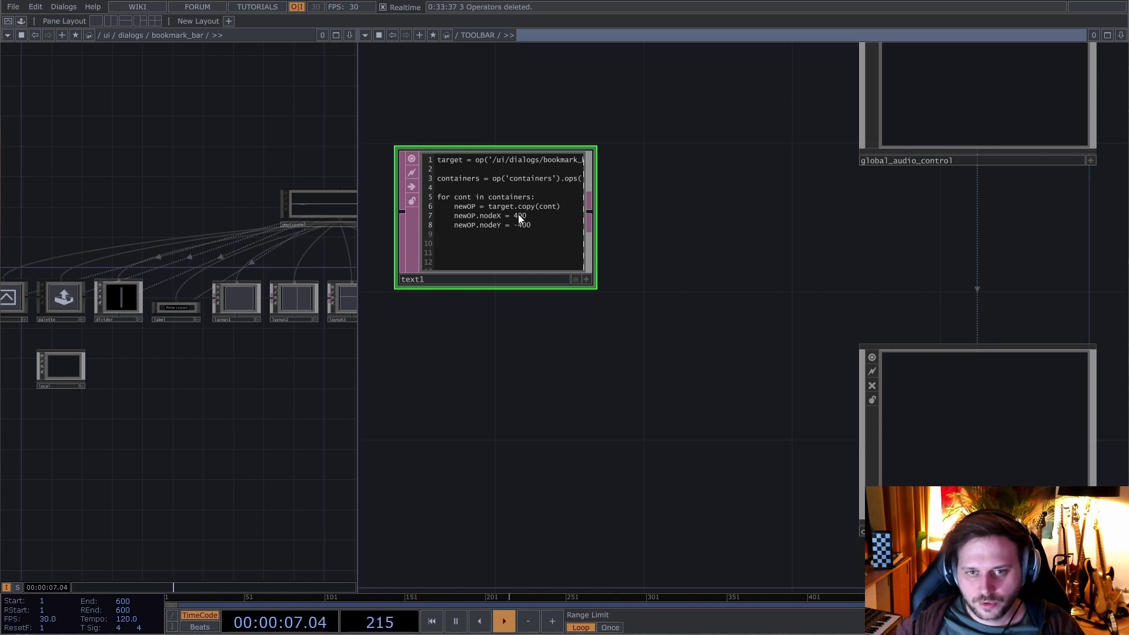
- Change the loop to "for i, cont in enumerate(containers):" and offset the copies with newOP.nodeX = 400 + i*200
{"action": "key", "text": "a"}
{"action": "left_click", "coordinate": [464, 194]}
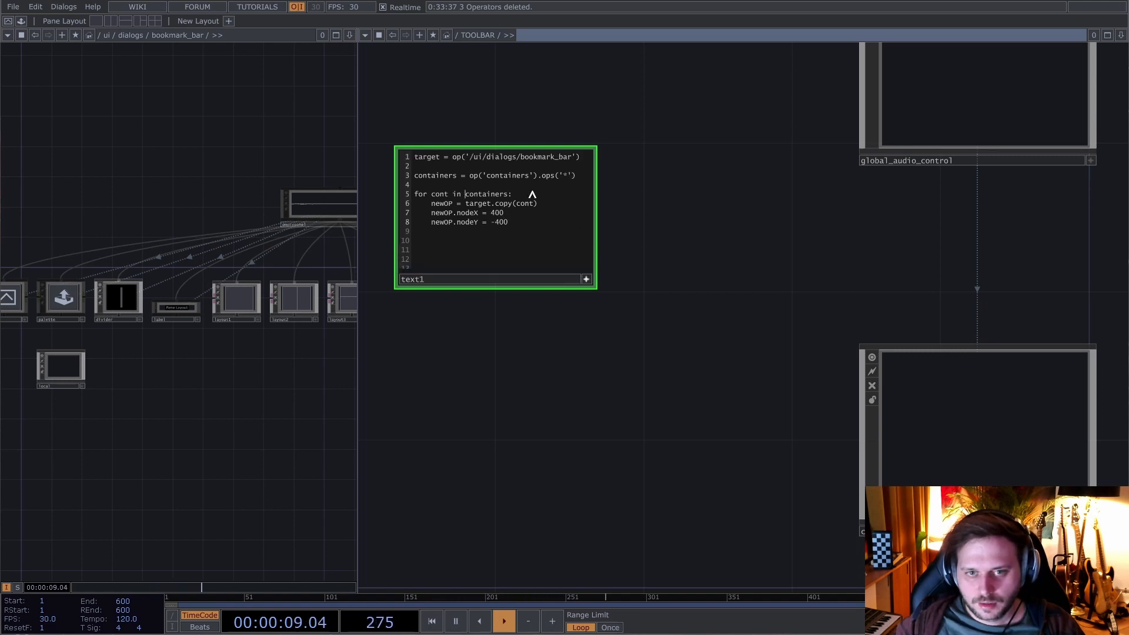
{"action": "type", "text": "enuma"}
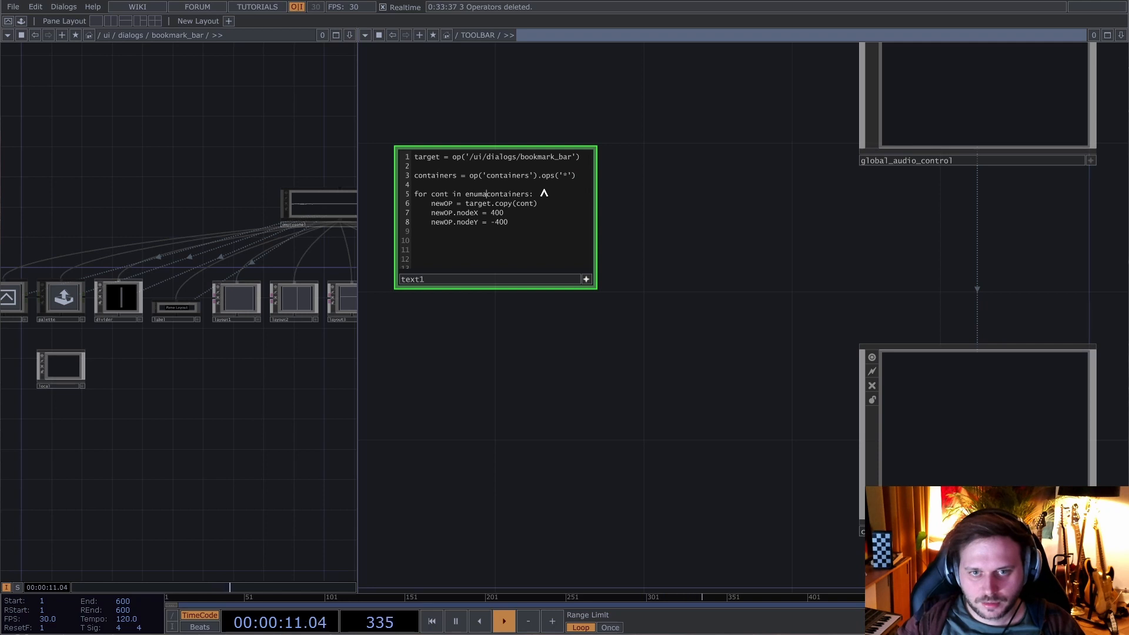
{"action": "type", "text": "rate("}
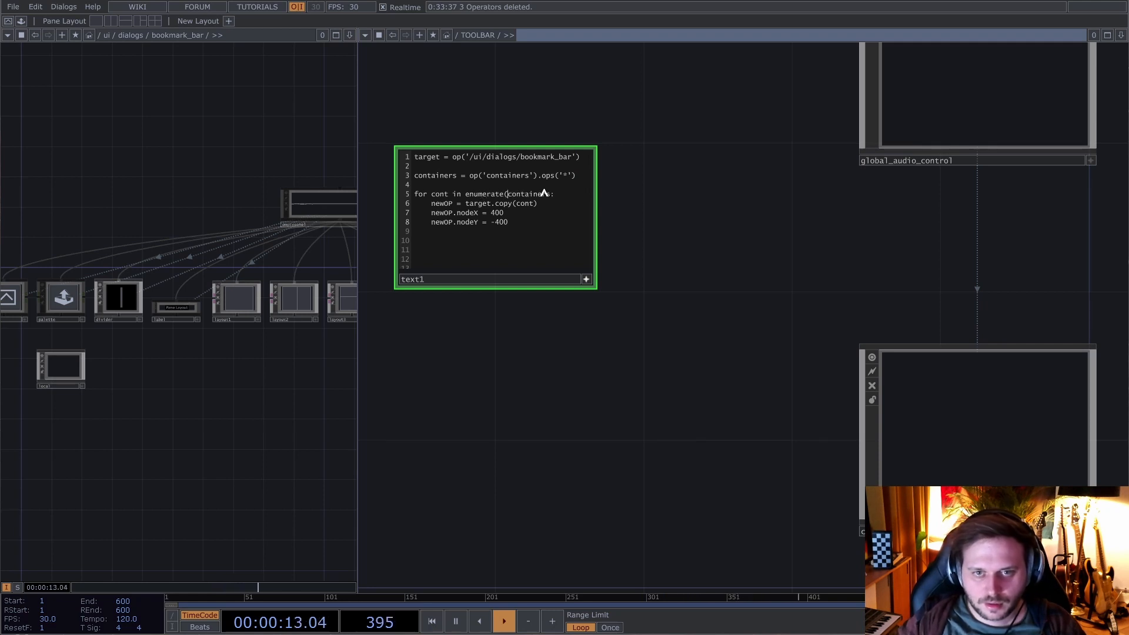
{"action": "left_click", "coordinate": [551, 194]}
{"action": "type", "text": ")"}
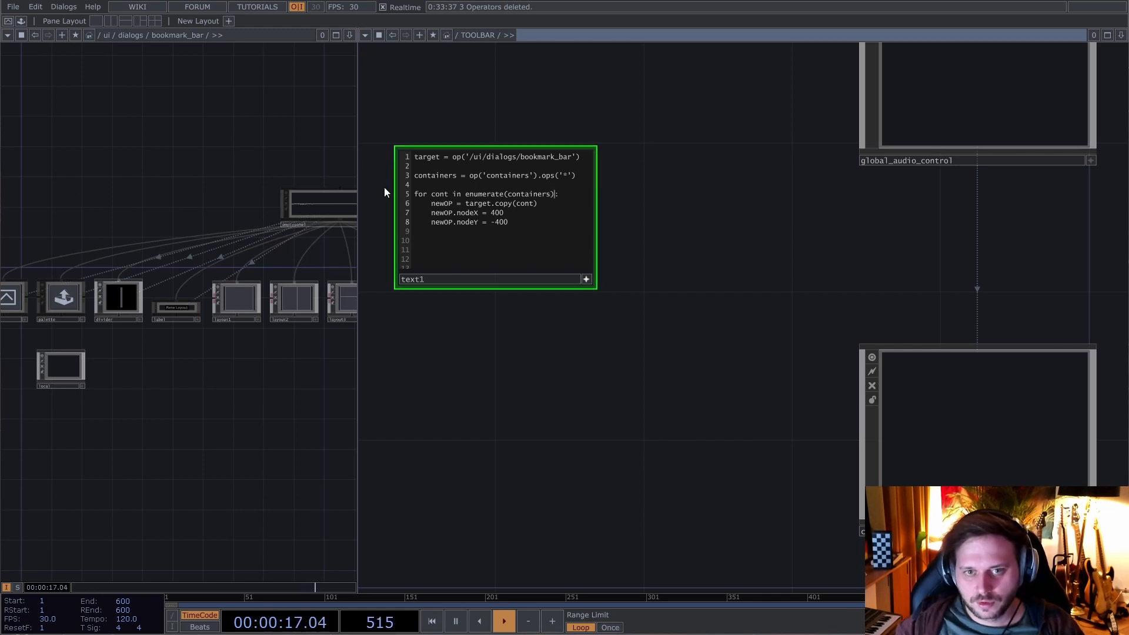
{"action": "left_click", "coordinate": [431, 194]}
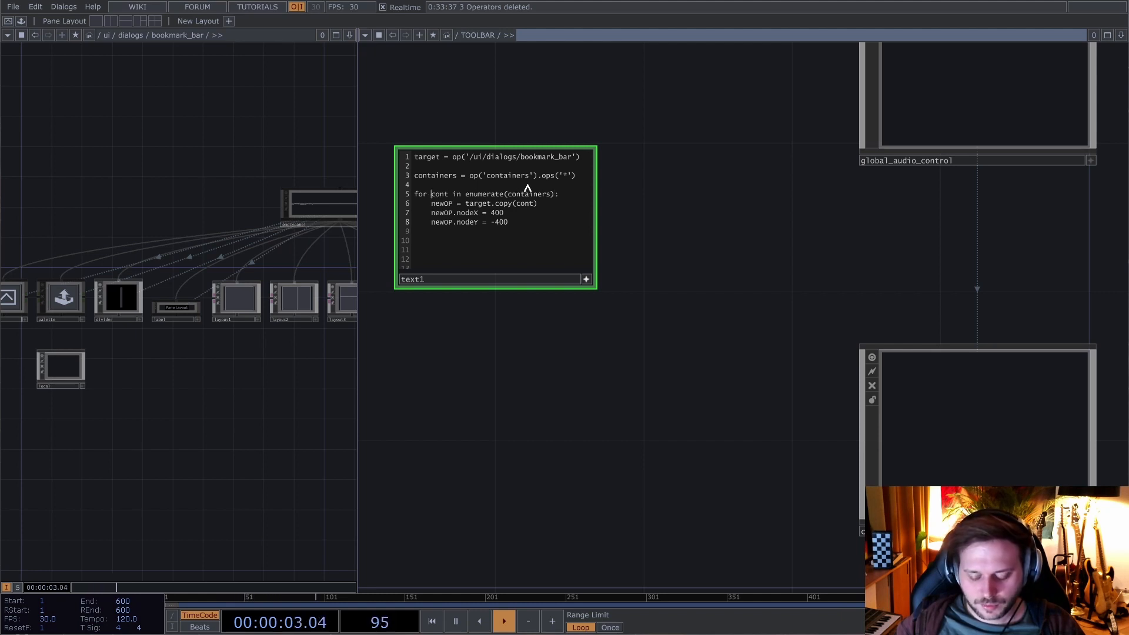
{"action": "type", "text": "i,"}
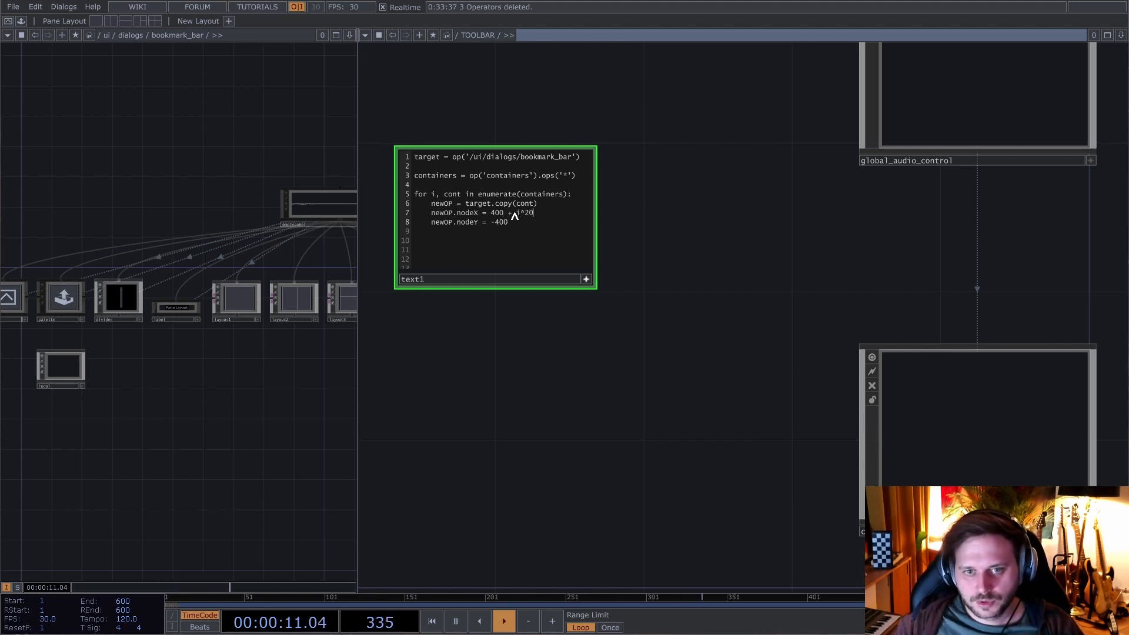
{"action": "left_click", "coordinate": [586, 279]}
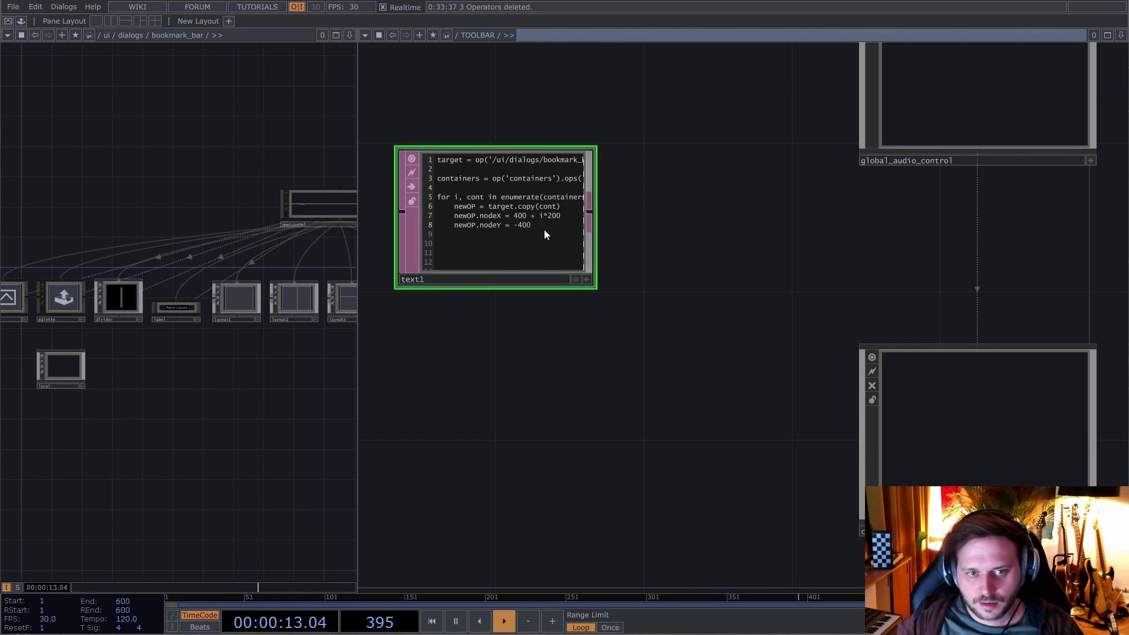
- Run the script repeatedly, pull the stacked copies apart to inspect them, and delete them all from bookmark_bar
{"action": "key", "text": "ctrl+r"}
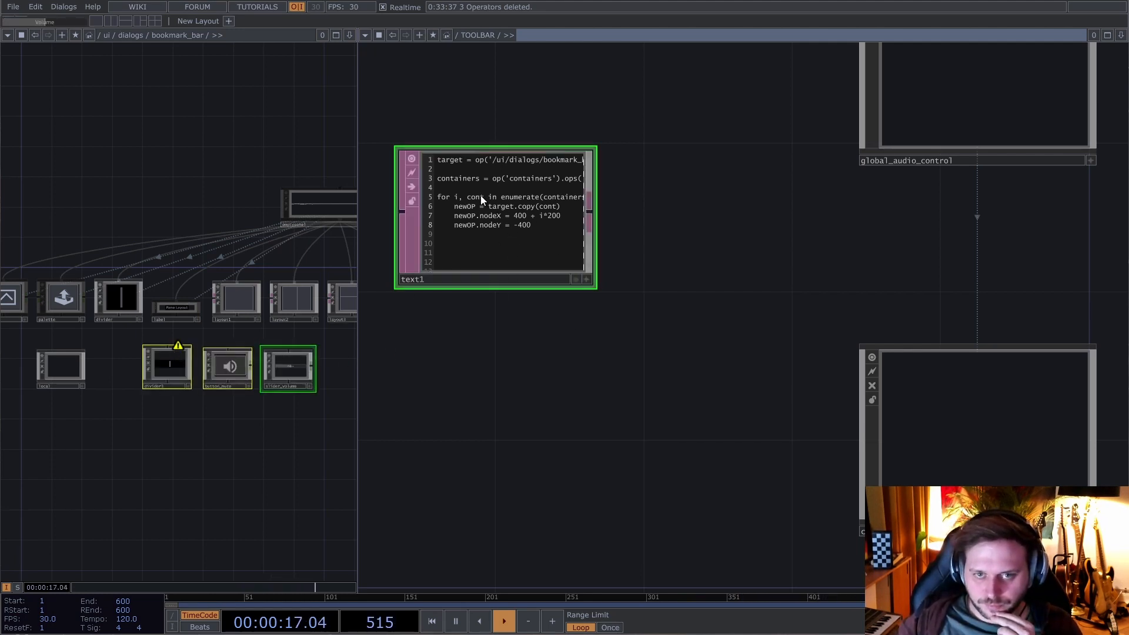
{"action": "scroll", "coordinate": [481, 196], "scroll_direction": "up", "scroll_amount": 3}
{"action": "scroll", "coordinate": [482, 196], "scroll_direction": "down", "scroll_amount": 3}
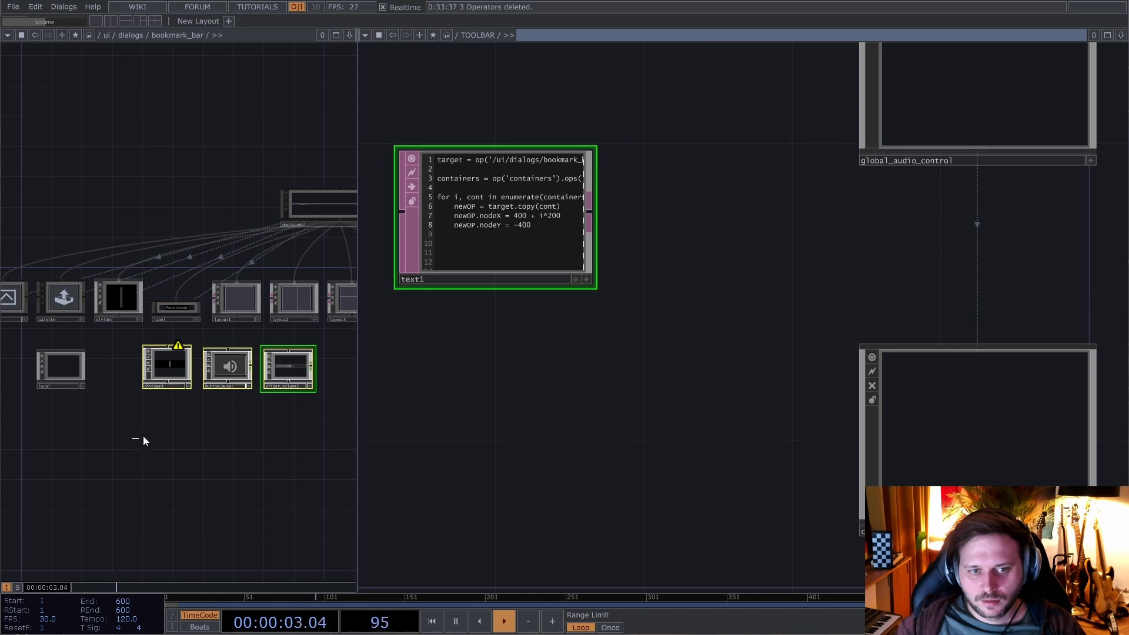
{"action": "left_click_drag", "start_coordinate": [243, 369], "coordinate": [277, 449]}
{"action": "left_click_drag", "start_coordinate": [235, 354], "coordinate": [271, 403]}
{"action": "left_click_drag", "start_coordinate": [127, 495], "coordinate": [326, 345]}
{"action": "key", "text": "Delete"}
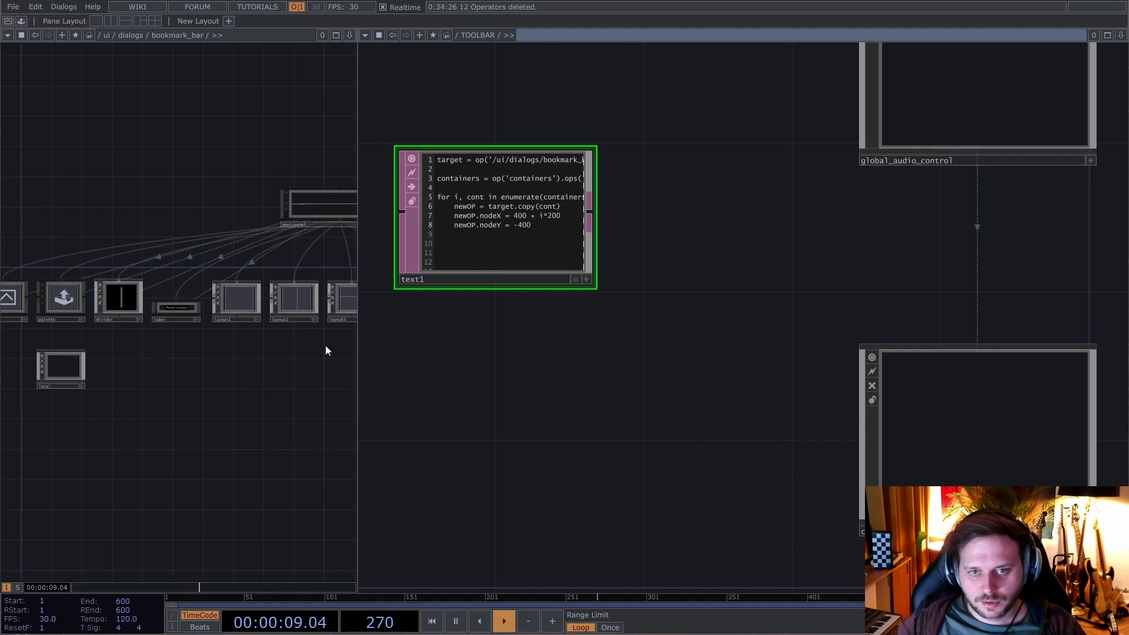
{"action": "left_click_drag", "start_coordinate": [471, 348], "coordinate": [583, 434]}
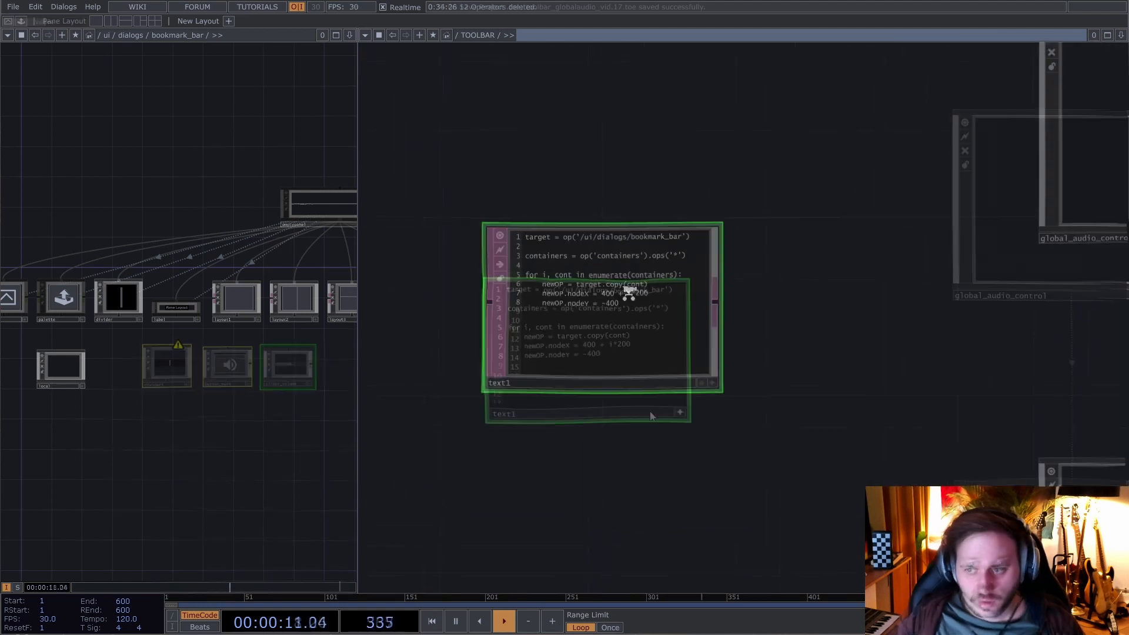
{"action": "left_click_drag", "start_coordinate": [670, 474], "coordinate": [667, 440]}
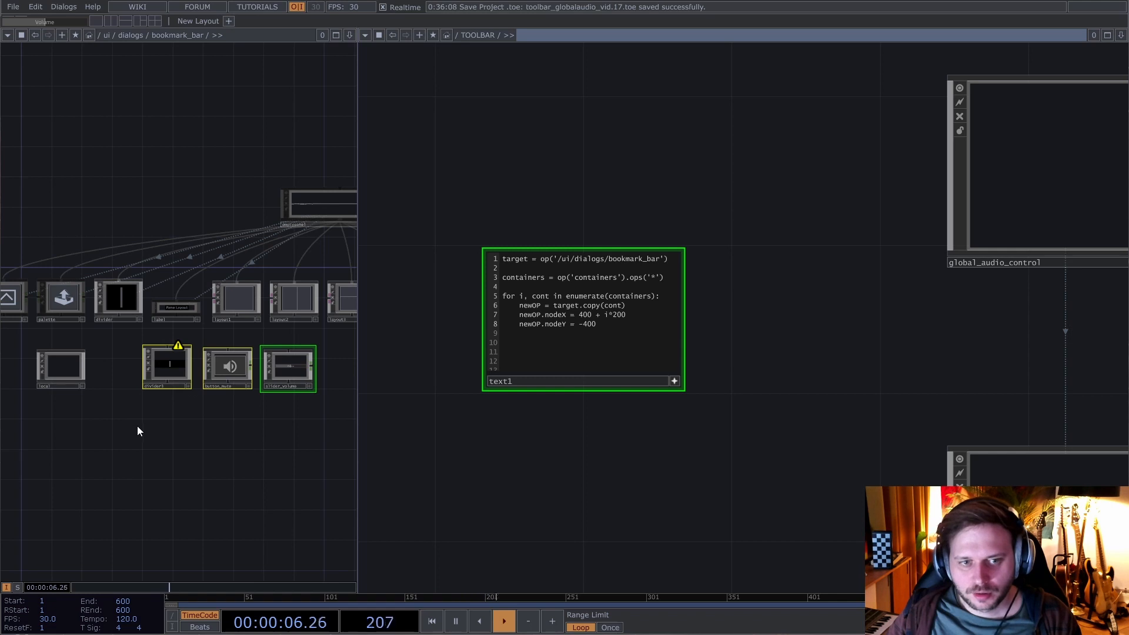
{"action": "left_click_drag", "start_coordinate": [137, 425], "coordinate": [299, 368]}
{"action": "scroll", "coordinate": [832, 524], "scroll_direction": "down", "scroll_amount": 3}
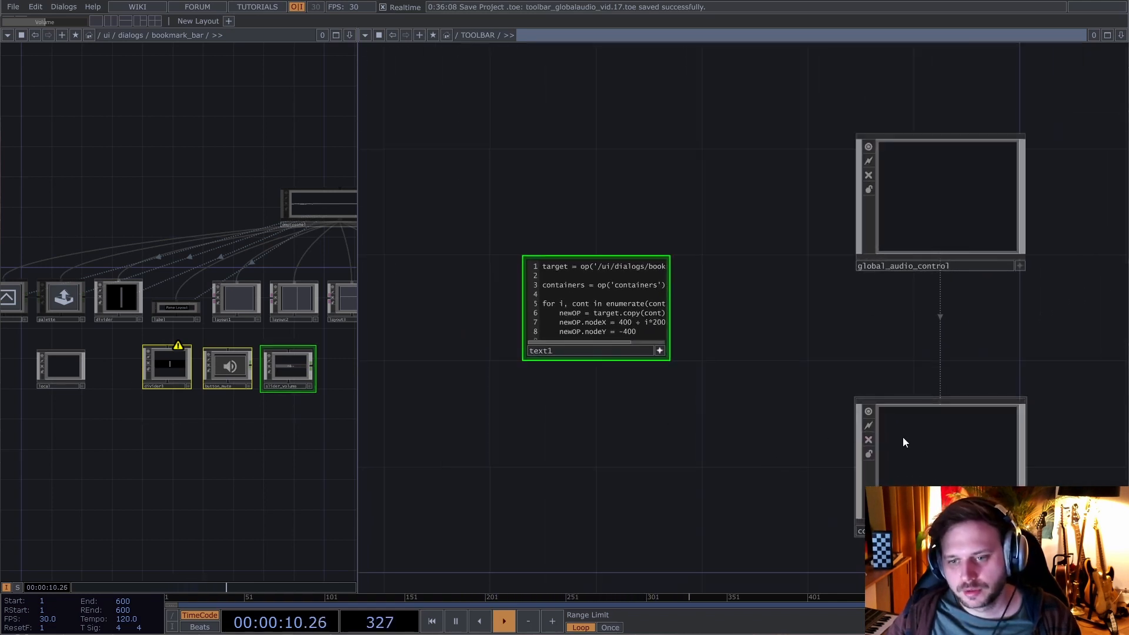
{"action": "left_click", "coordinate": [180, 415]}
- Insert the condition "if target.op(cont.name) != None:" as the first line inside the text1 script's for loop
{"action": "scroll", "coordinate": [611, 388], "scroll_direction": "up", "scroll_amount": 5}
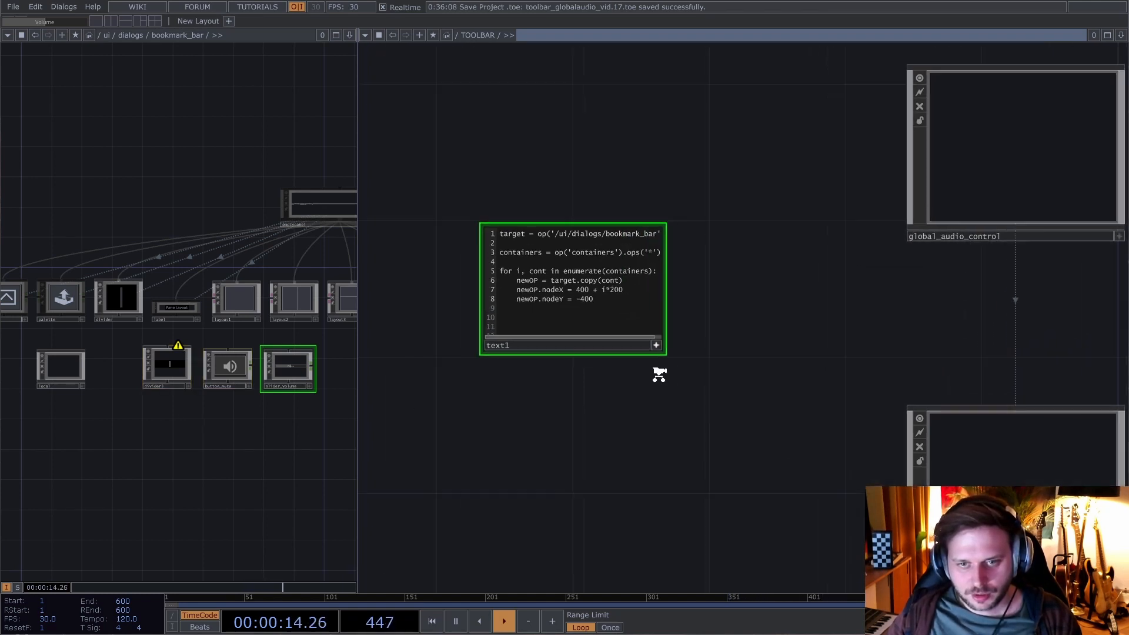
{"action": "left_click", "coordinate": [662, 285]}
{"action": "key", "text": "Return"}
{"action": "key", "text": "Tab"}
{"action": "type", "text": "if"}
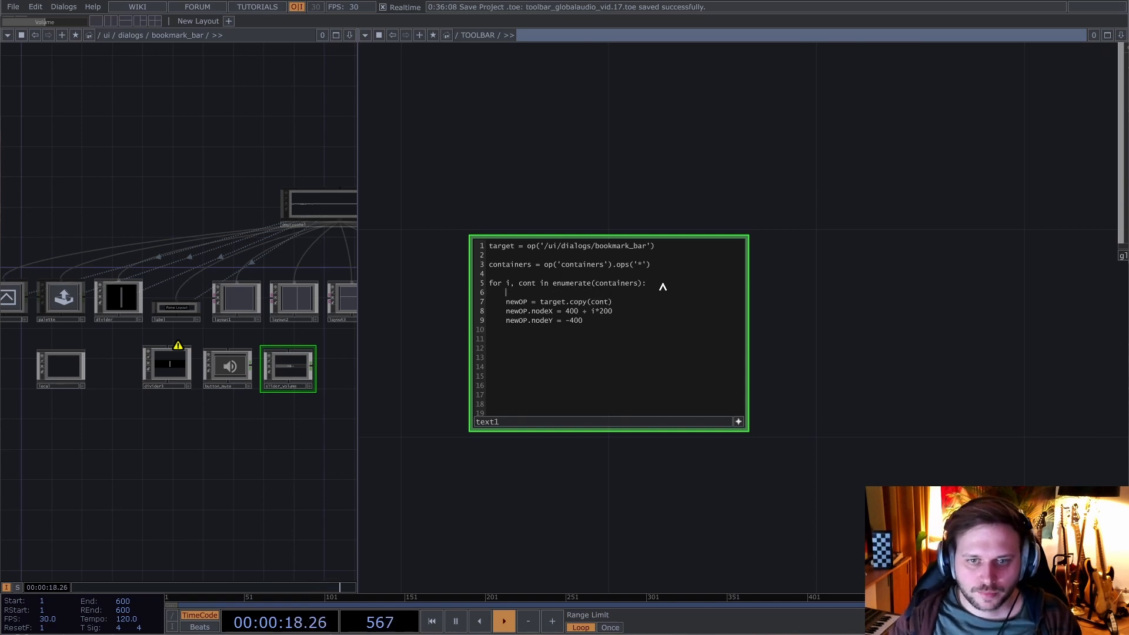
{"action": "type", "text": " targ"}
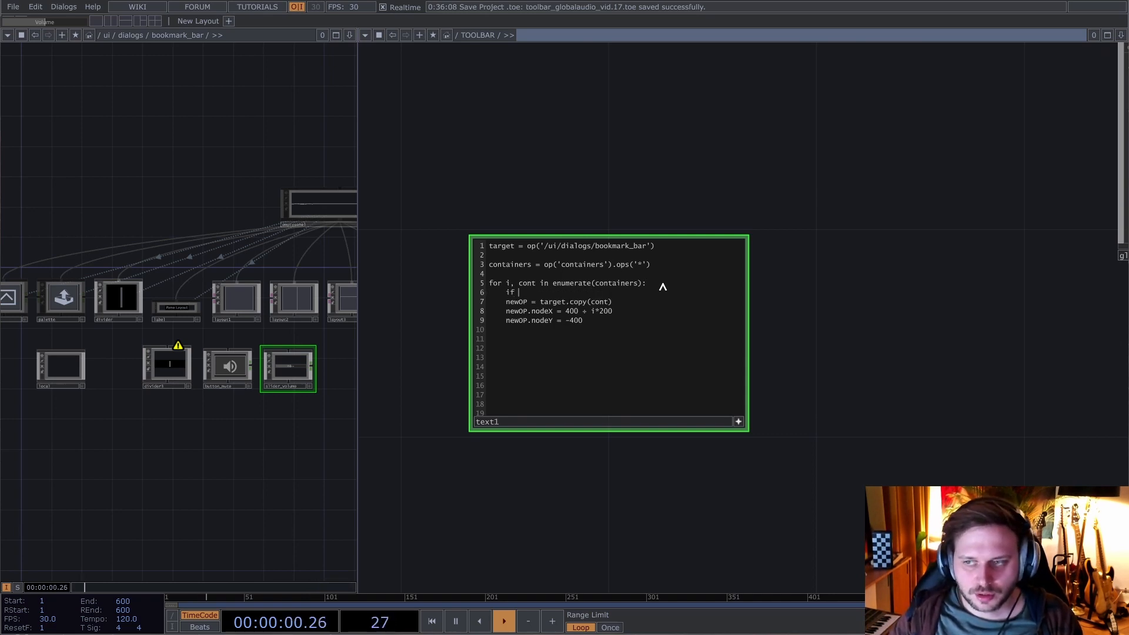
{"action": "type", "text": "et.op"}
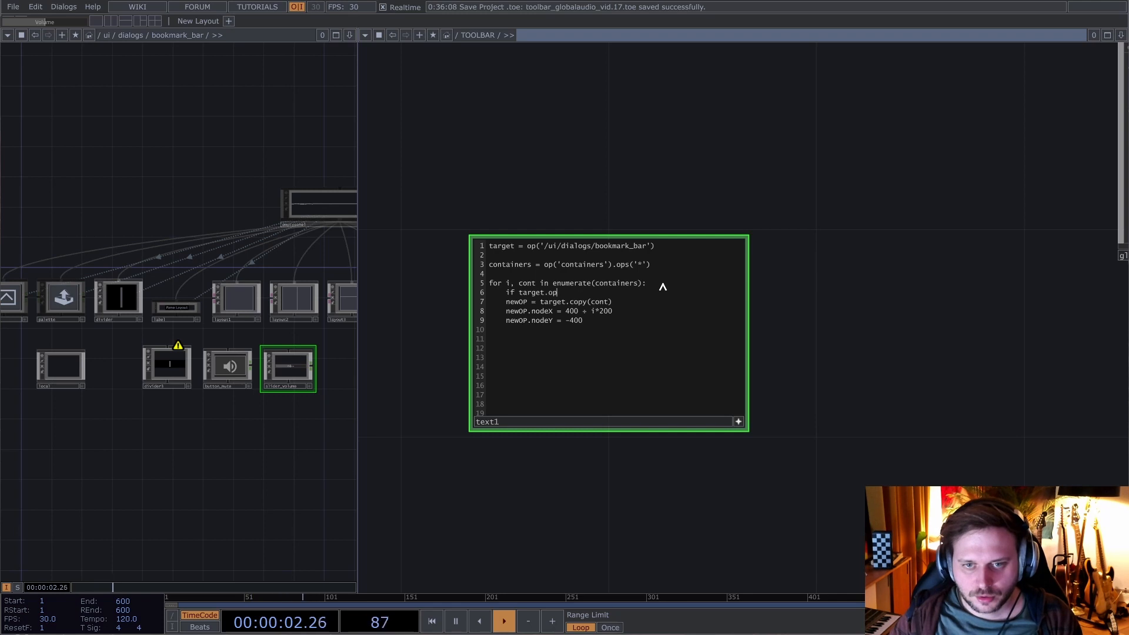
{"action": "type", "text": "(cont"}
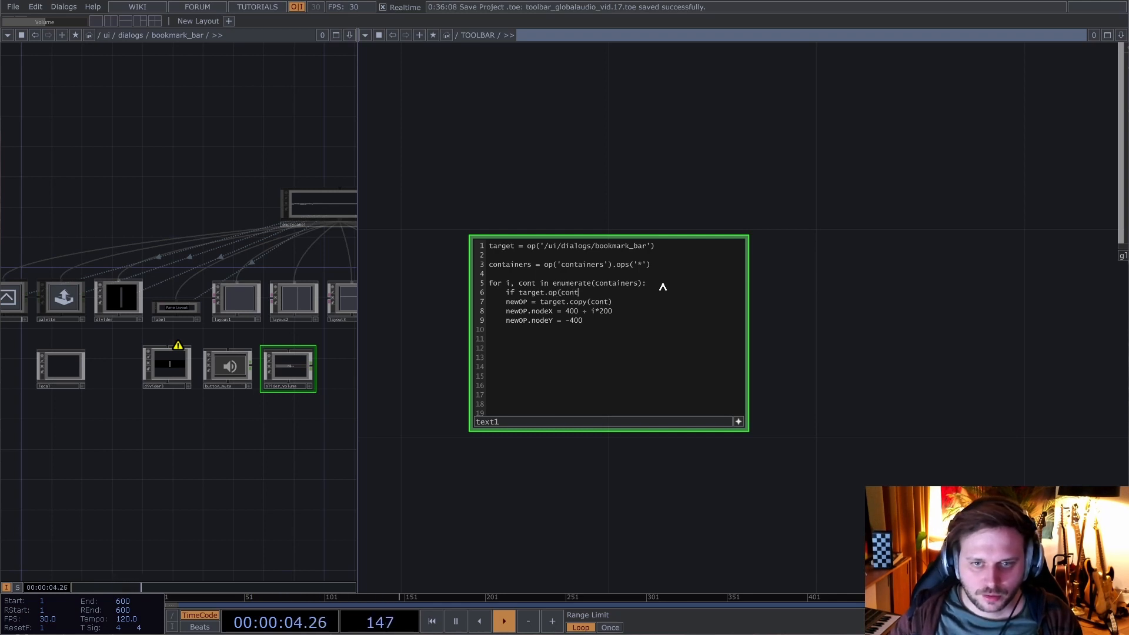
{"action": "type", "text": ".name) !"}
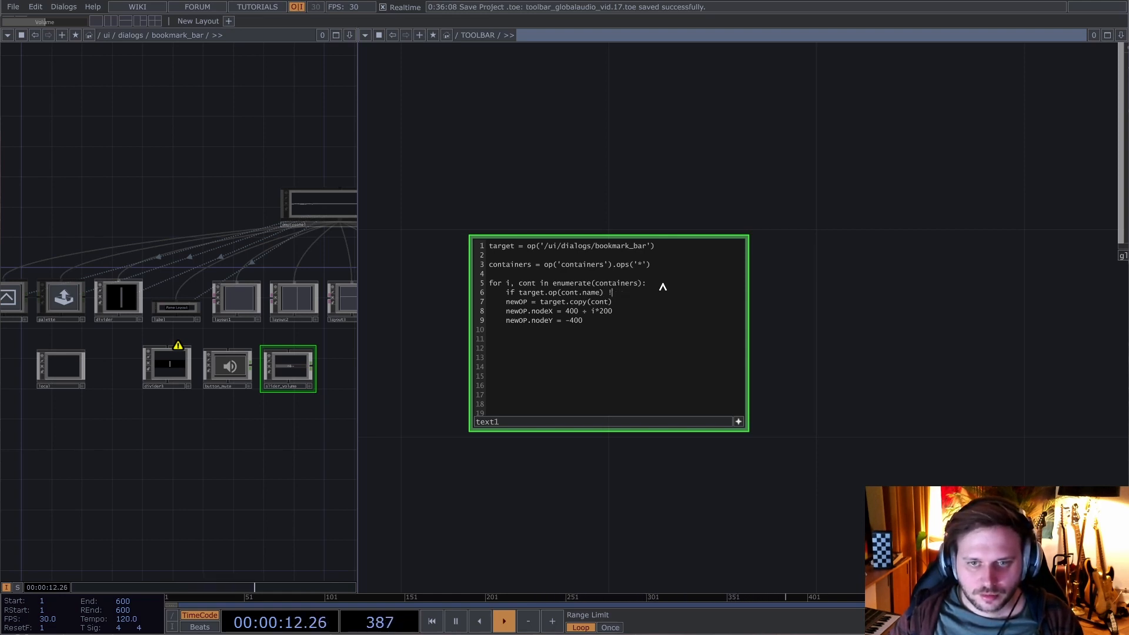
{"action": "type", "text": "="}
{"action": "key", "text": "BackSpace"}
{"action": "key", "text": "BackSpace"}
{"action": "key", "text": "BackSpace"}
{"action": "key", "text": "BackSpace"}
{"action": "type", "text": "None:"}
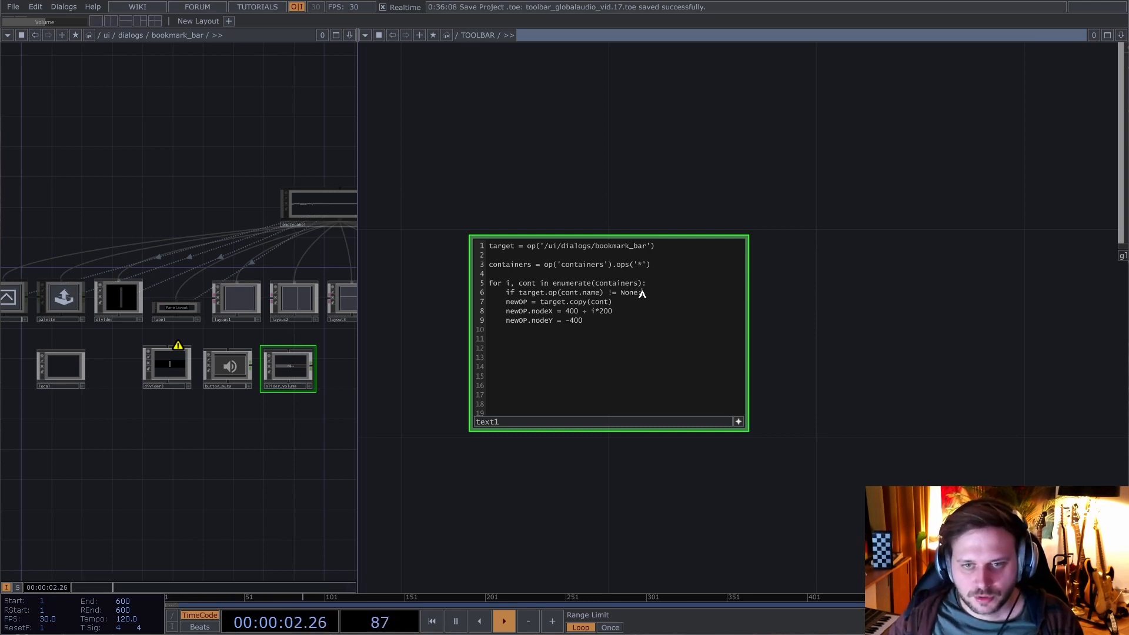
- Shorten the condition to "if target.op(cont.name):" and add an indented empty line beneath it
{"action": "key", "text": "Return"}
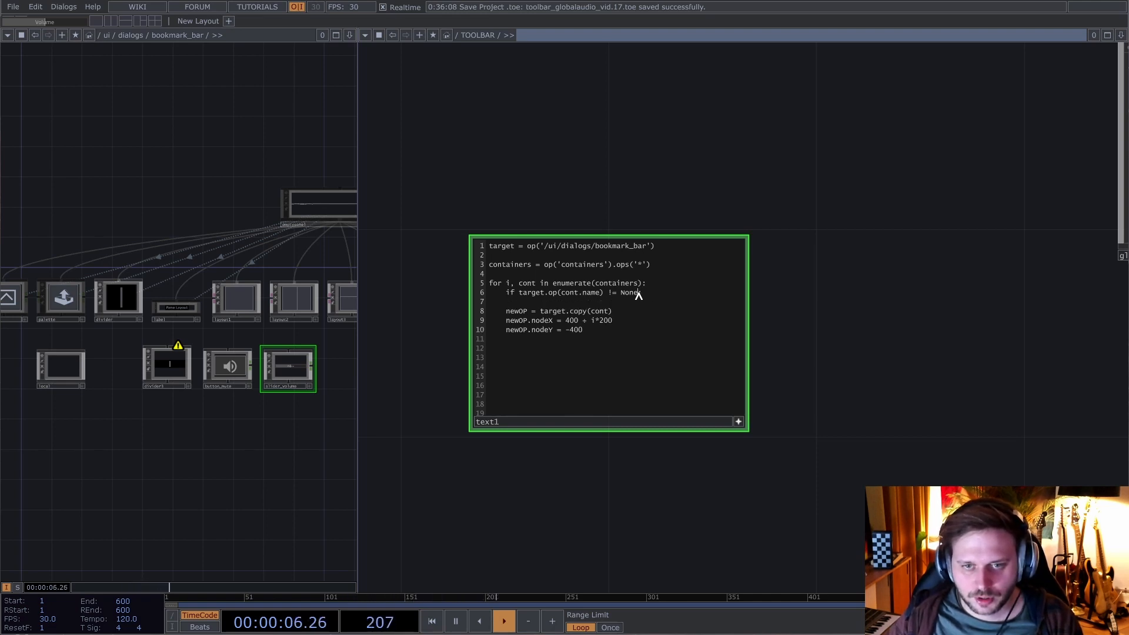
{"action": "left_click_drag", "start_coordinate": [639, 293], "coordinate": [605, 293]}
{"action": "key", "text": "BackSpace"}
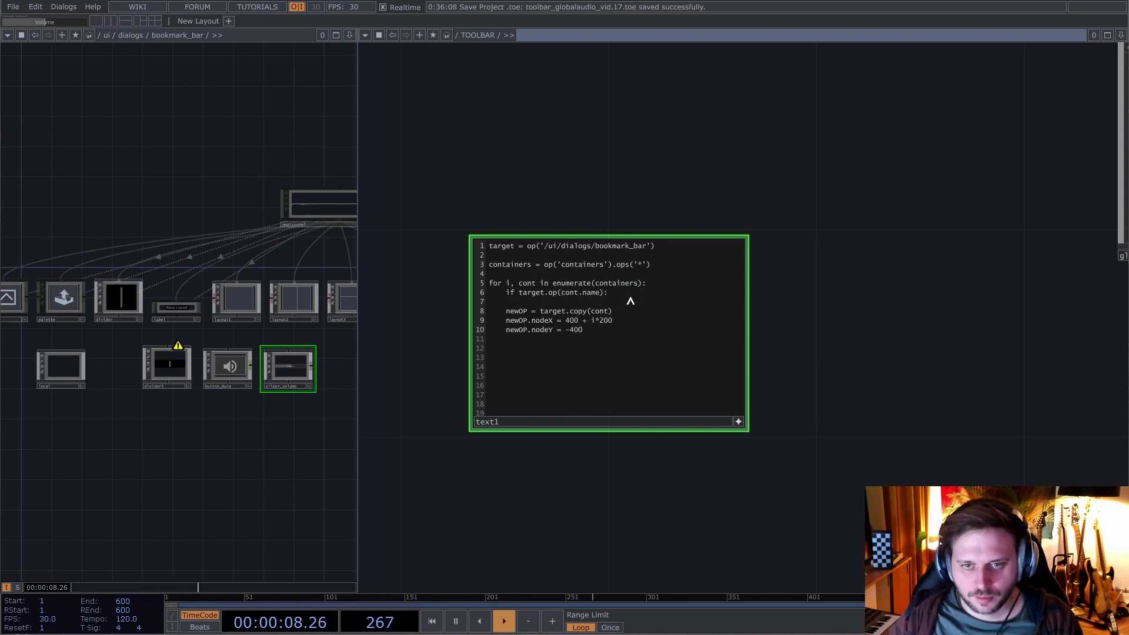
{"action": "key", "text": "Tab"}
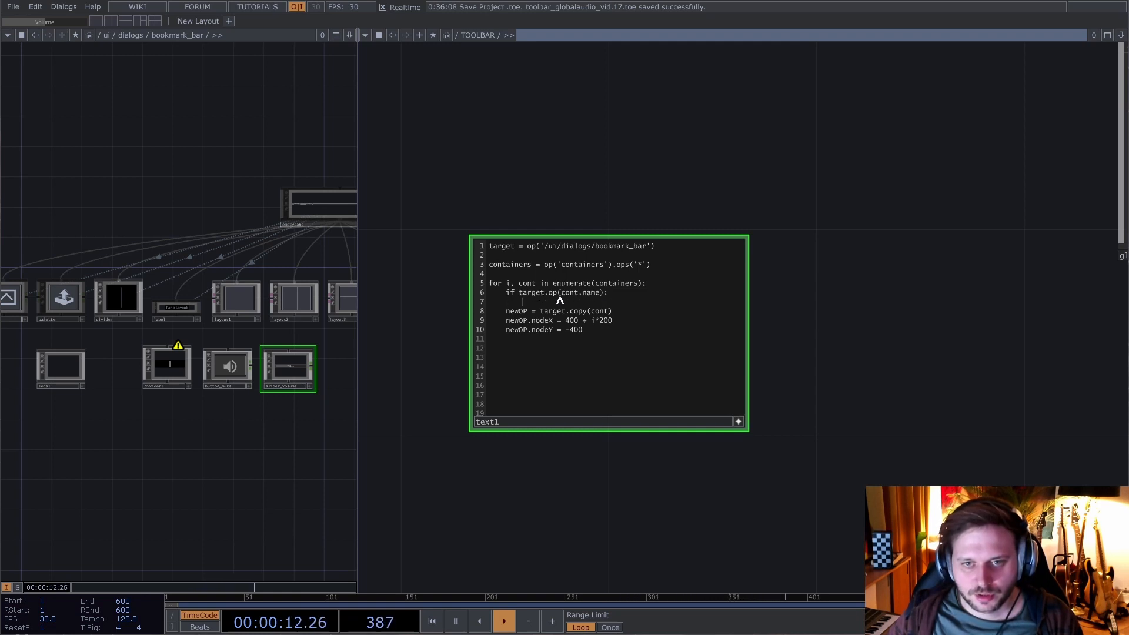
- Add target.op(cont.name).destroy() as the body of the if statement and finish editing the text1 script
{"action": "left_click_drag", "start_coordinate": [603, 294], "coordinate": [521, 295]}
{"action": "key", "text": "ctrl+c"}
{"action": "left_click", "coordinate": [527, 301]}
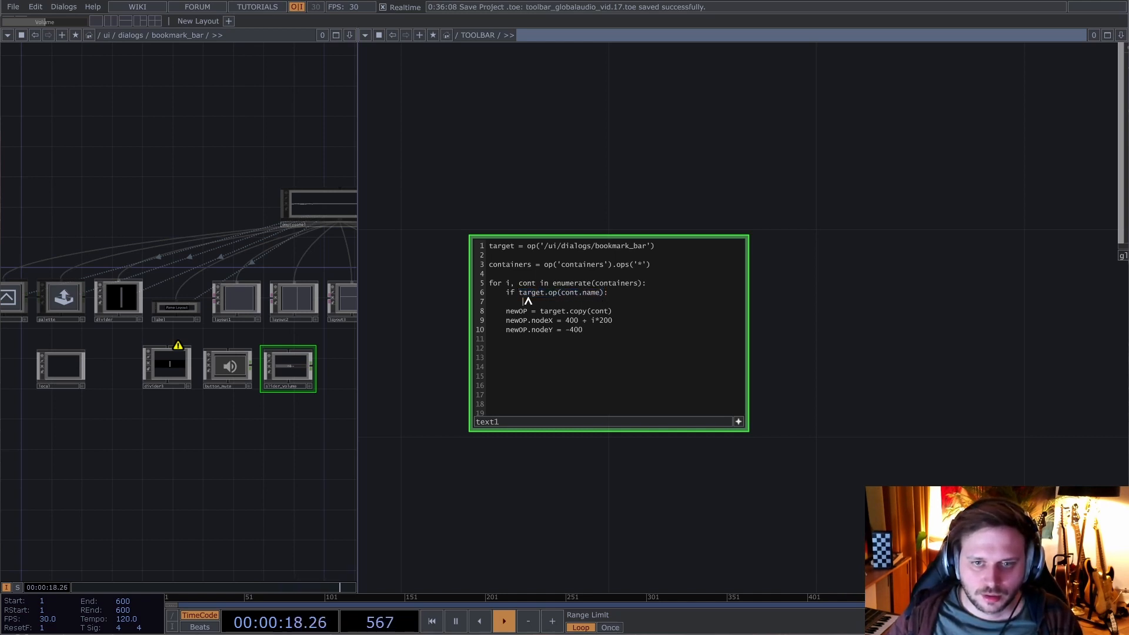
{"action": "key", "text": "ctrl+v"}
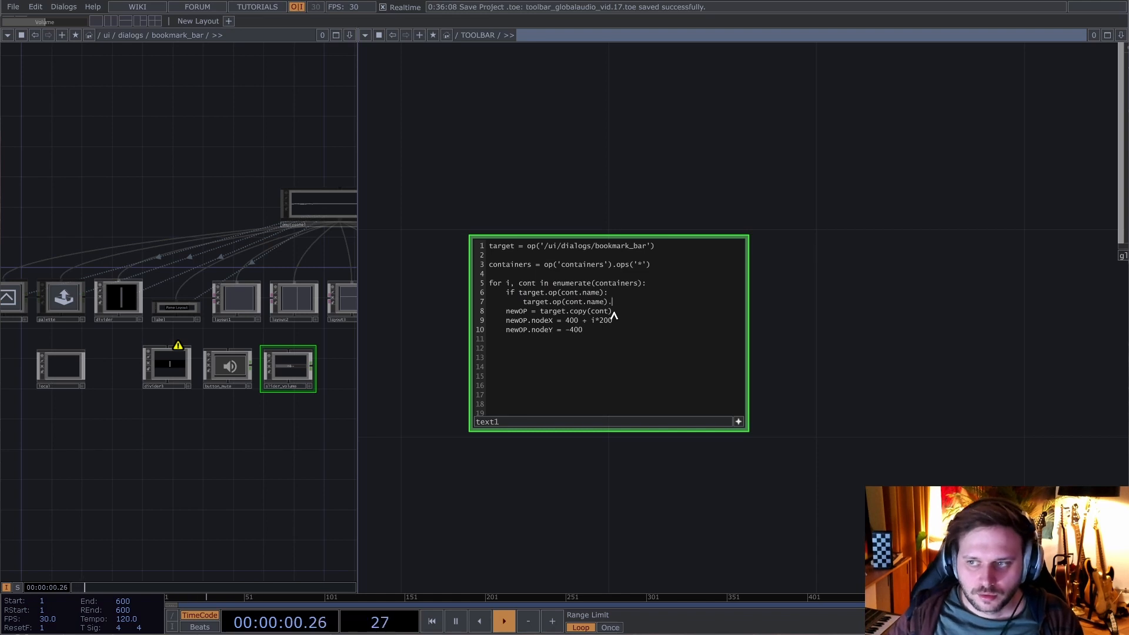
{"action": "type", "text": ".destroy()"}
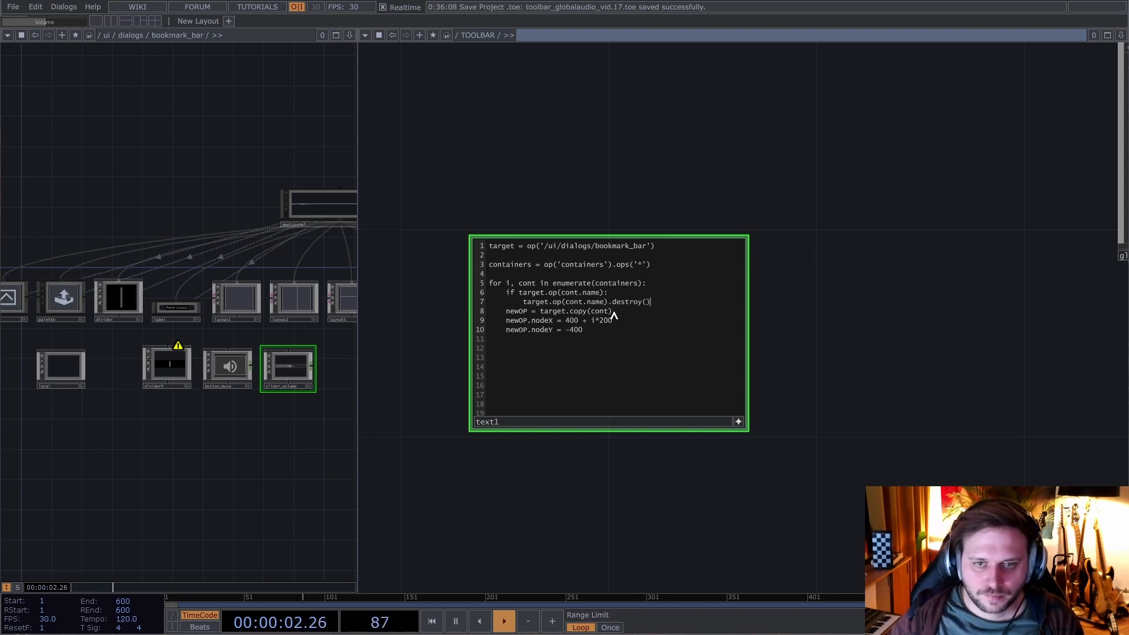
{"action": "left_click", "coordinate": [742, 422]}
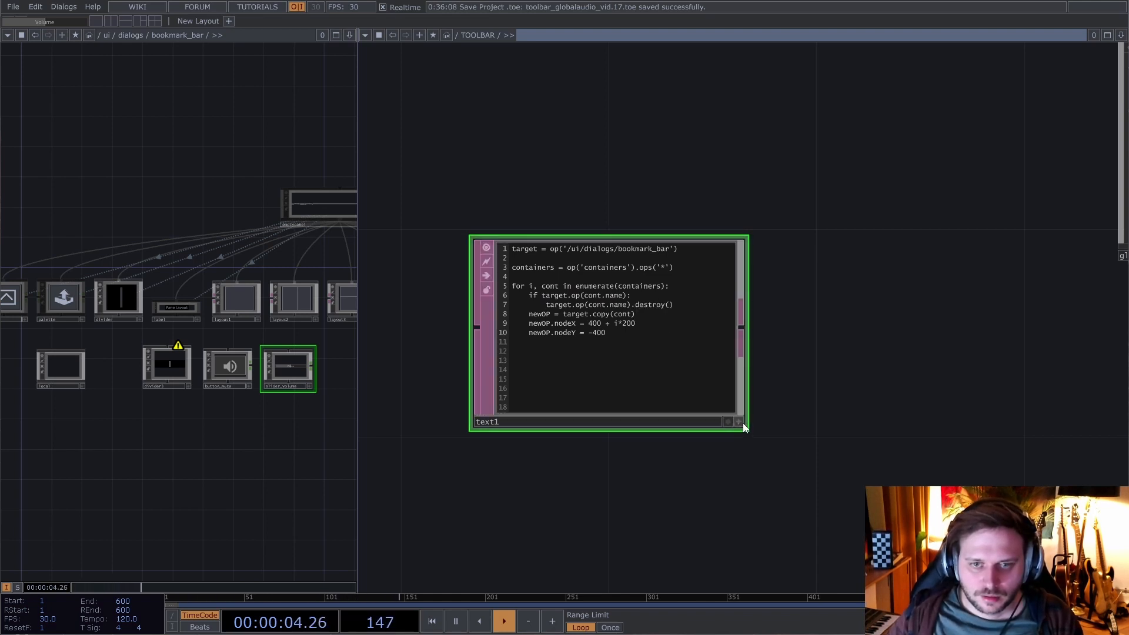
- Comment out the three newOP lines in the text1 script and run it so that it only destroys the existing copies
{"action": "left_click", "coordinate": [742, 422]}
{"action": "left_click", "coordinate": [506, 311]}
{"action": "type", "text": "#"}
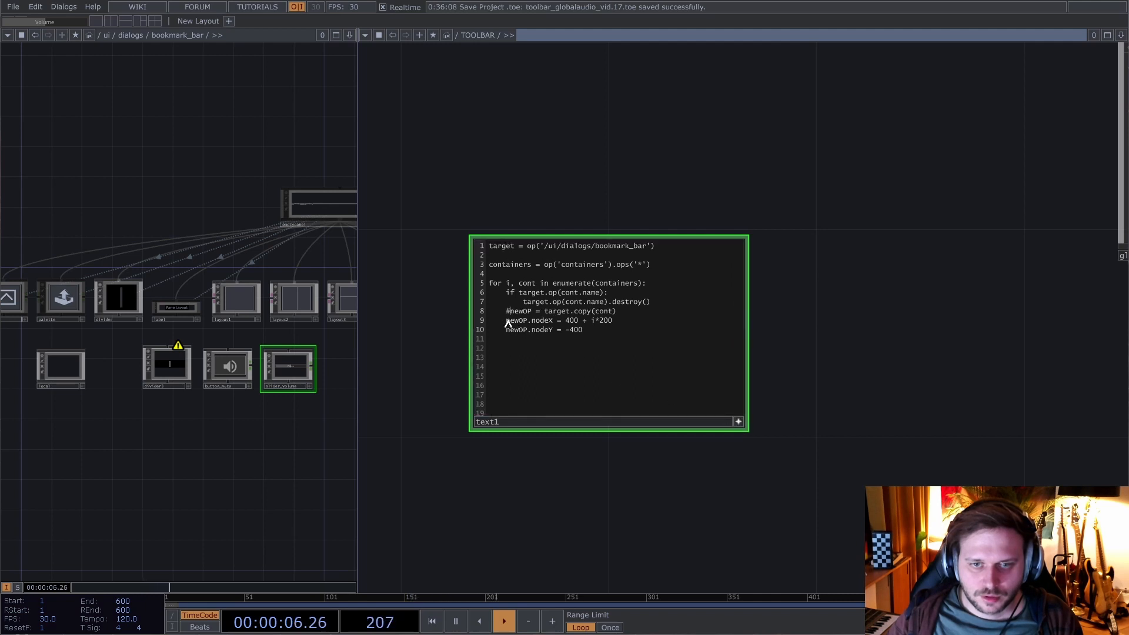
{"action": "left_click", "coordinate": [509, 320]}
{"action": "type", "text": "#"}
{"action": "key", "text": "BackSpace"}
{"action": "key", "text": "Left"}
{"action": "type", "text": "#"}
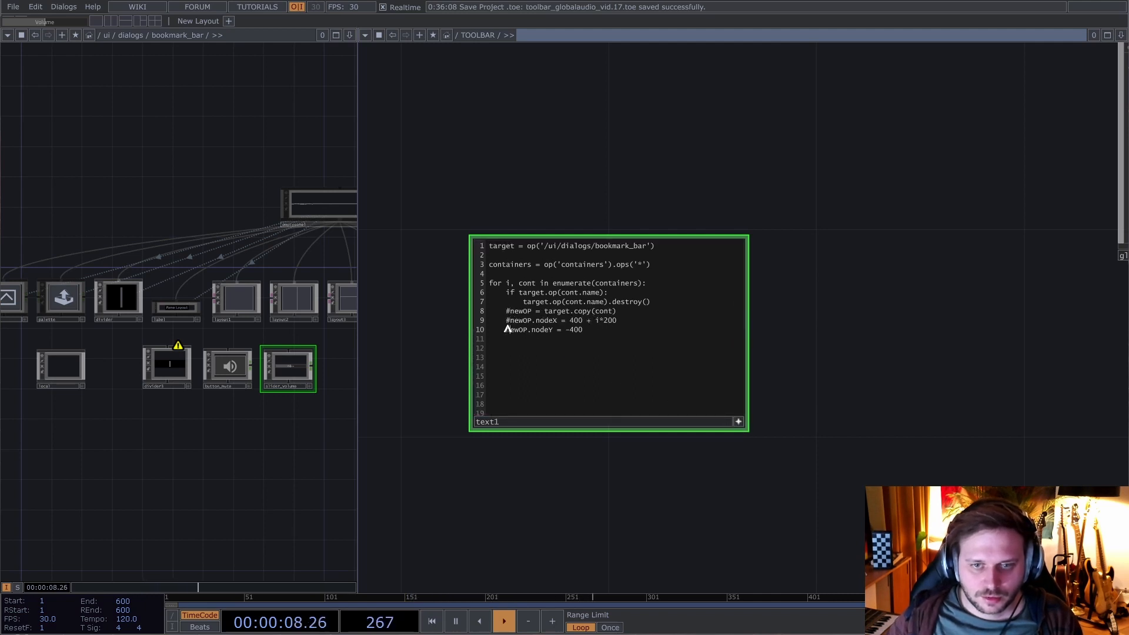
{"action": "left_click", "coordinate": [505, 329]}
{"action": "type", "text": "#"}
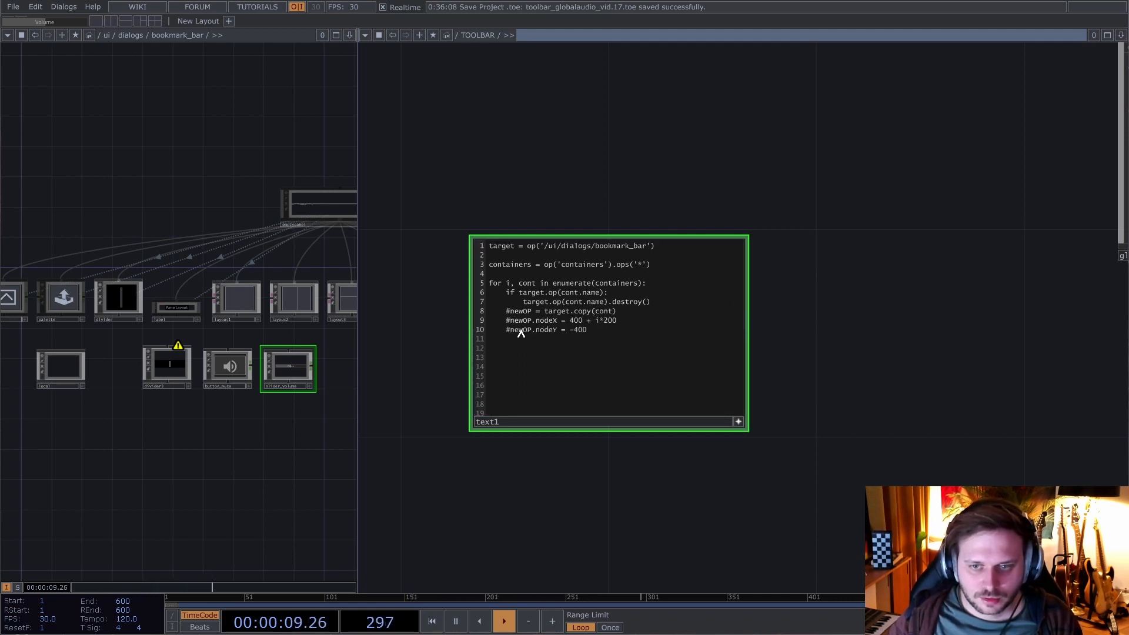
{"action": "left_click", "coordinate": [738, 422]}
{"action": "key", "text": "ctrl+r"}
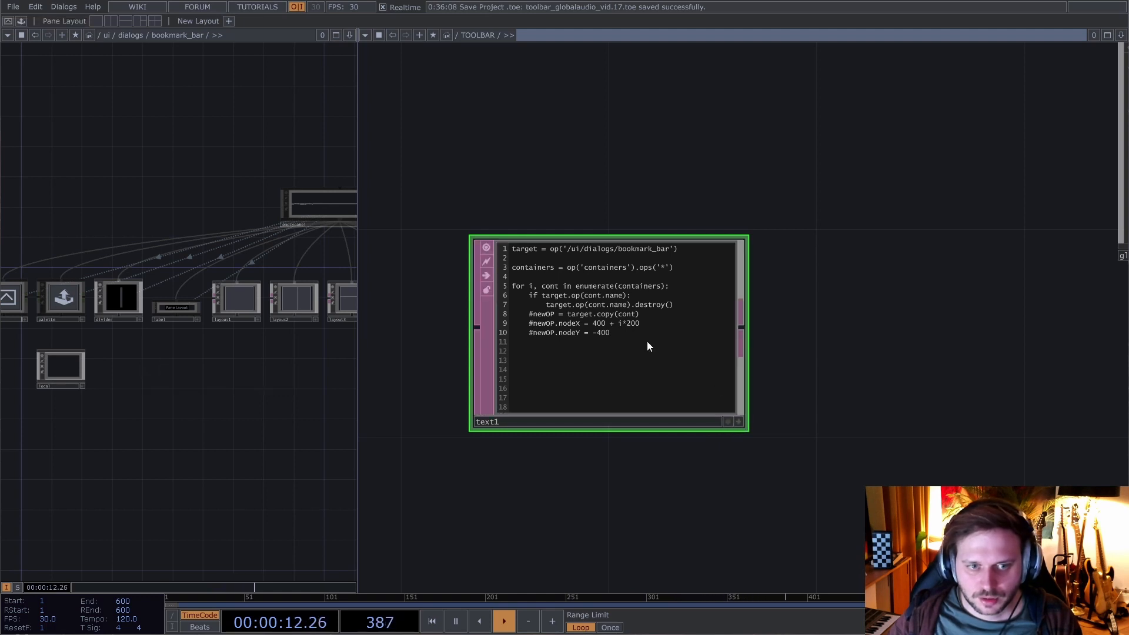
- Uncomment the three newOP lines in the text1 script and finish editing it
{"action": "key", "text": "a"}
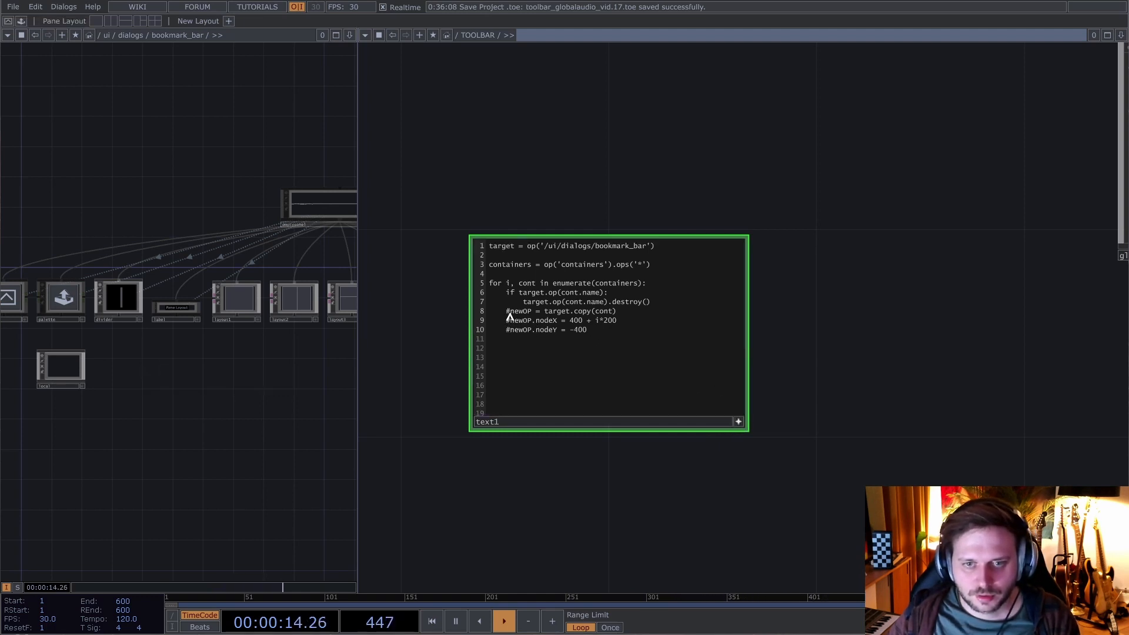
{"action": "left_click", "coordinate": [507, 311]}
{"action": "key", "text": "Delete"}
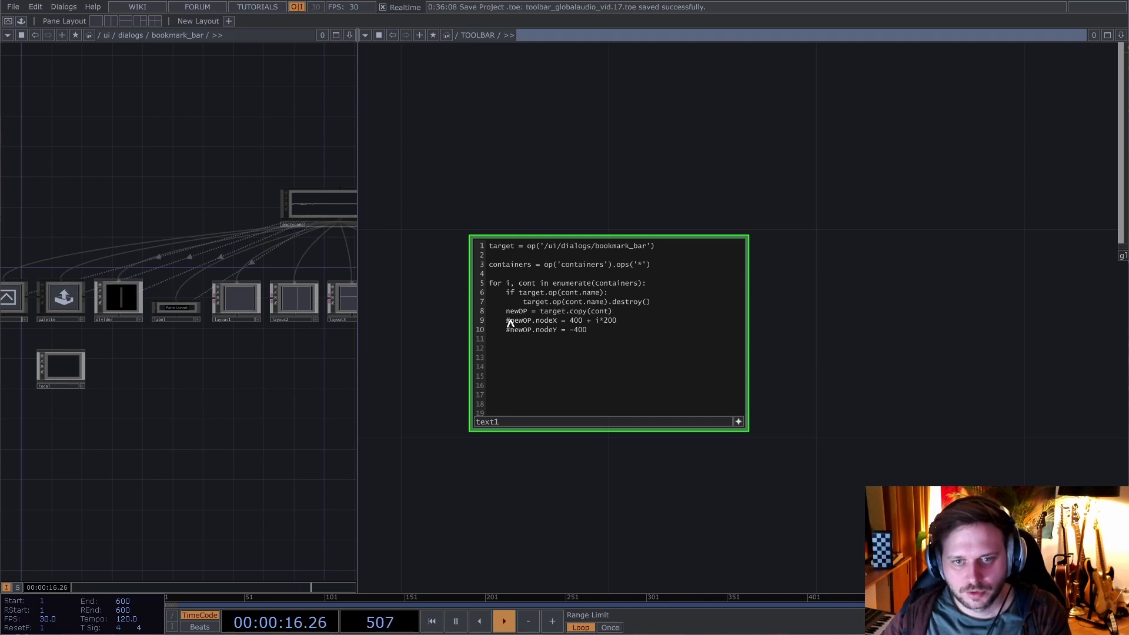
{"action": "left_click", "coordinate": [507, 320]}
{"action": "key", "text": "Delete"}
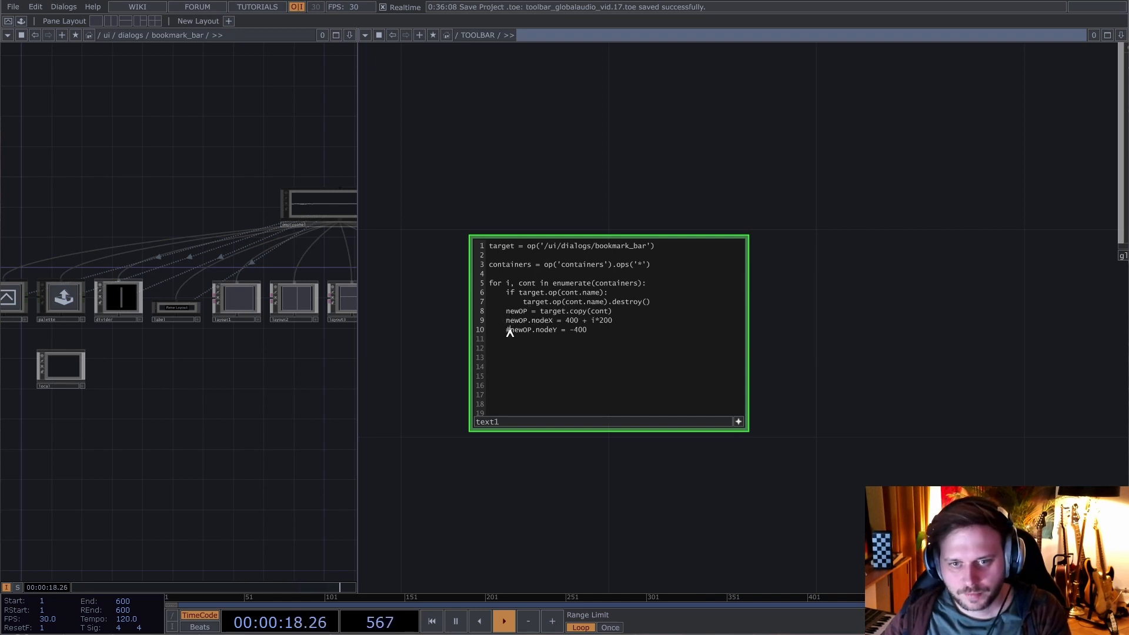
{"action": "left_click", "coordinate": [508, 330]}
{"action": "key", "text": "Delete"}
{"action": "left_click", "coordinate": [738, 422]}
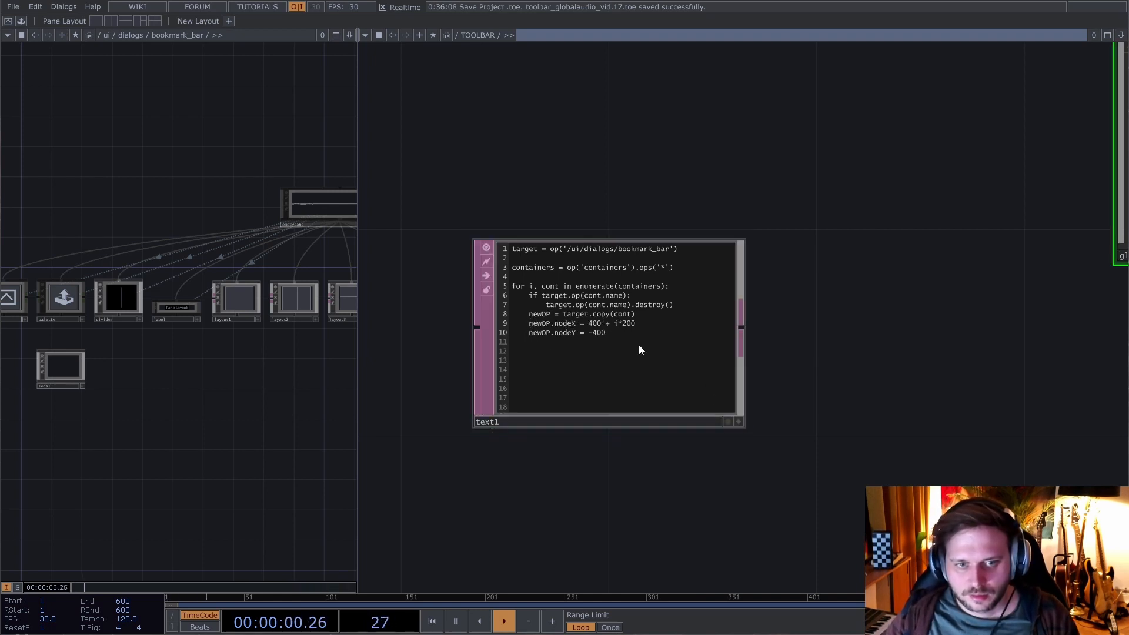
- Run the text1 script to recreate the copies in bookmark_bar, and move the copies slightly out of position as a test
{"action": "left_click", "coordinate": [633, 340]}
{"action": "key", "text": "ctrl+r"}
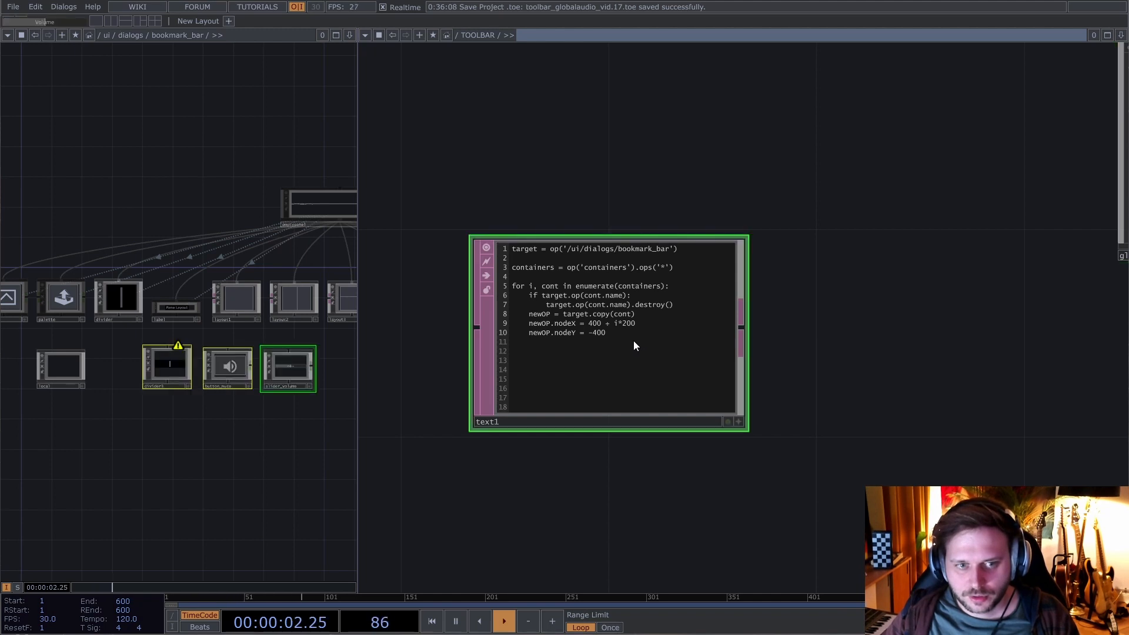
{"action": "left_click_drag", "start_coordinate": [161, 364], "coordinate": [139, 404]}
{"action": "left_click", "coordinate": [197, 483]}
{"action": "left_click_drag", "start_coordinate": [144, 383], "coordinate": [156, 378]}
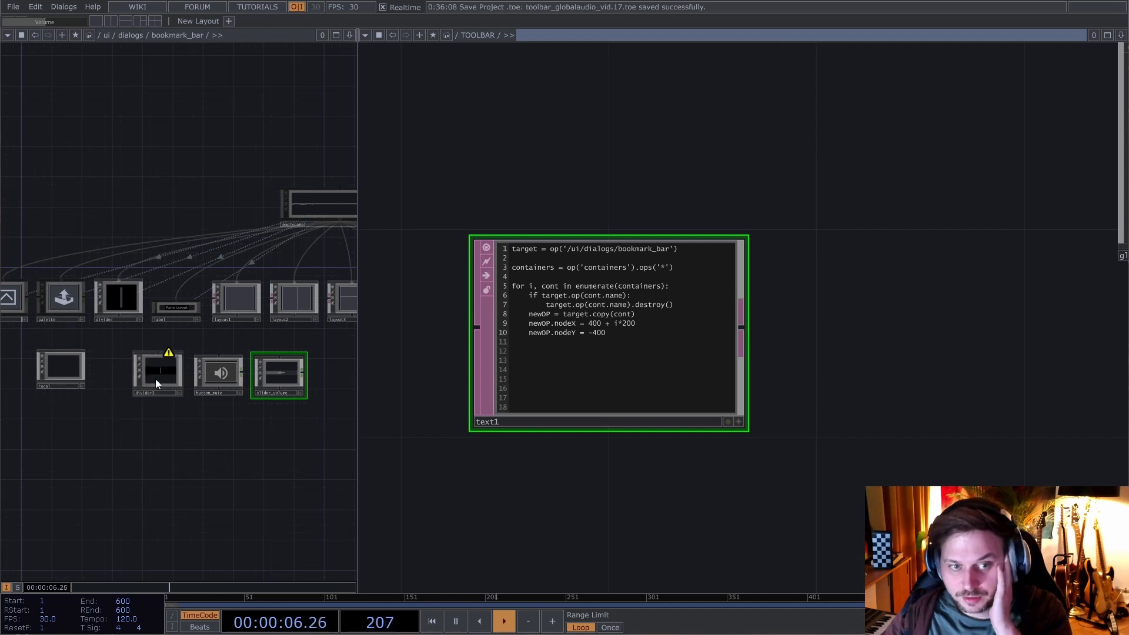
{"action": "scroll", "coordinate": [791, 386], "scroll_direction": "down", "scroll_amount": 4}
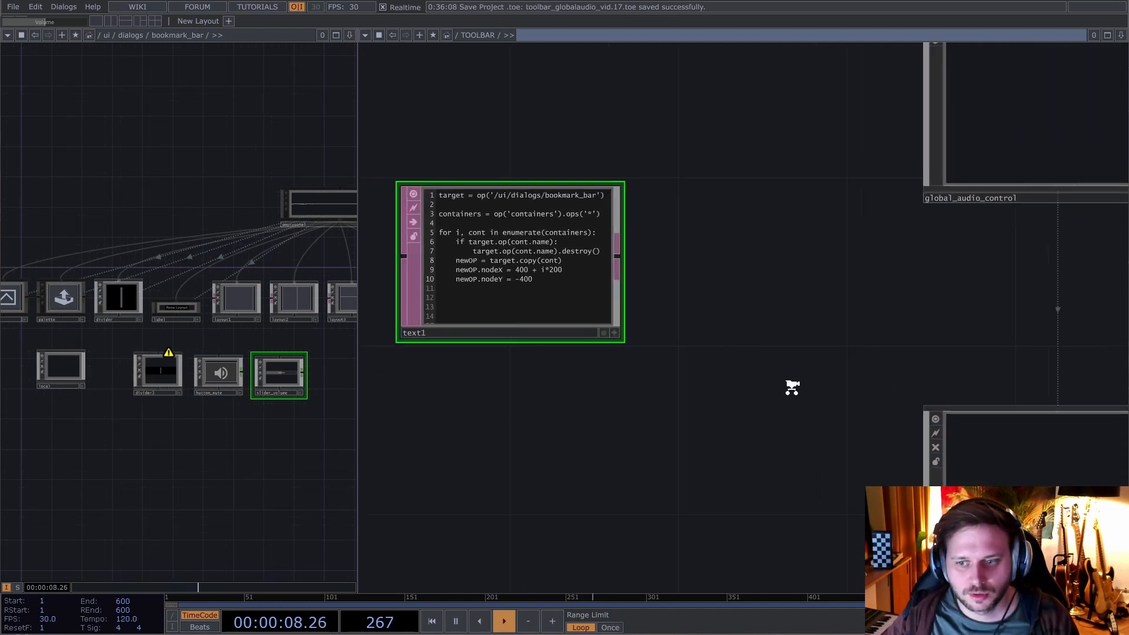
{"action": "right_click_drag", "start_coordinate": [131, 422], "coordinate": [317, 364]}
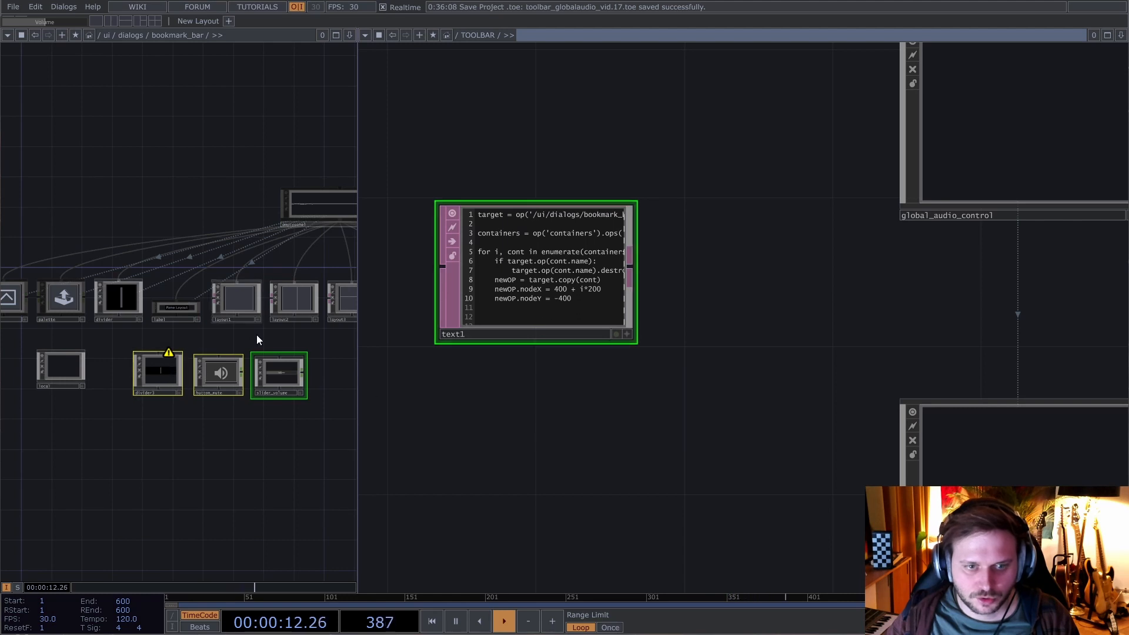
- Change the text1 condition to "if _op := target.op(cont.name):" and its body to _op.destroy()
{"action": "scroll", "coordinate": [486, 344], "scroll_direction": "up", "scroll_amount": 3}
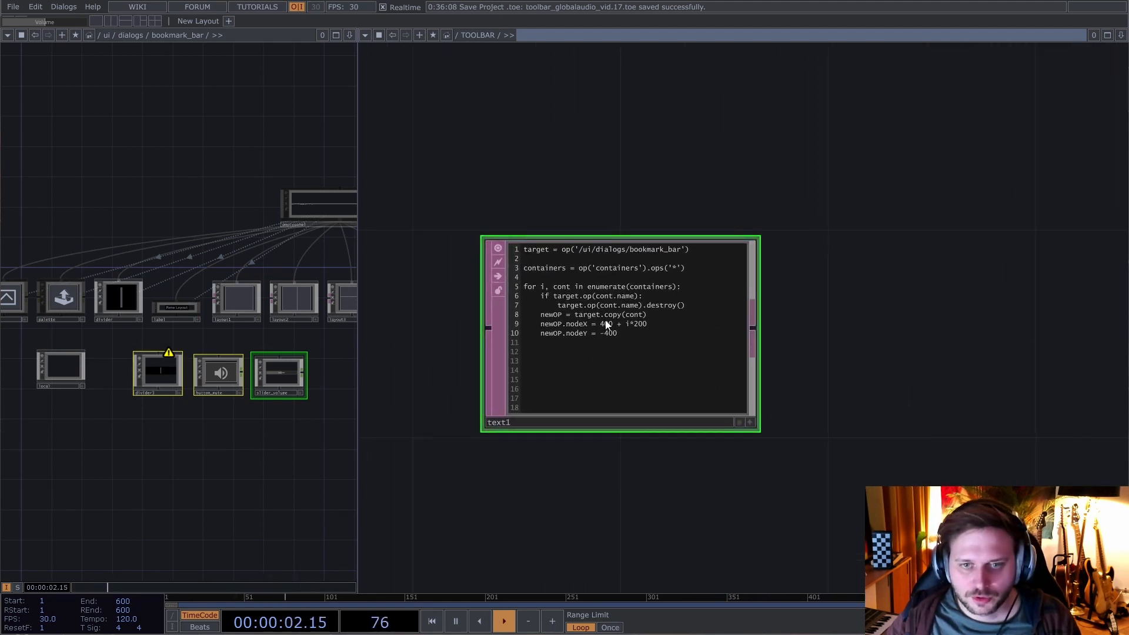
{"action": "left_click", "coordinate": [558, 305]}
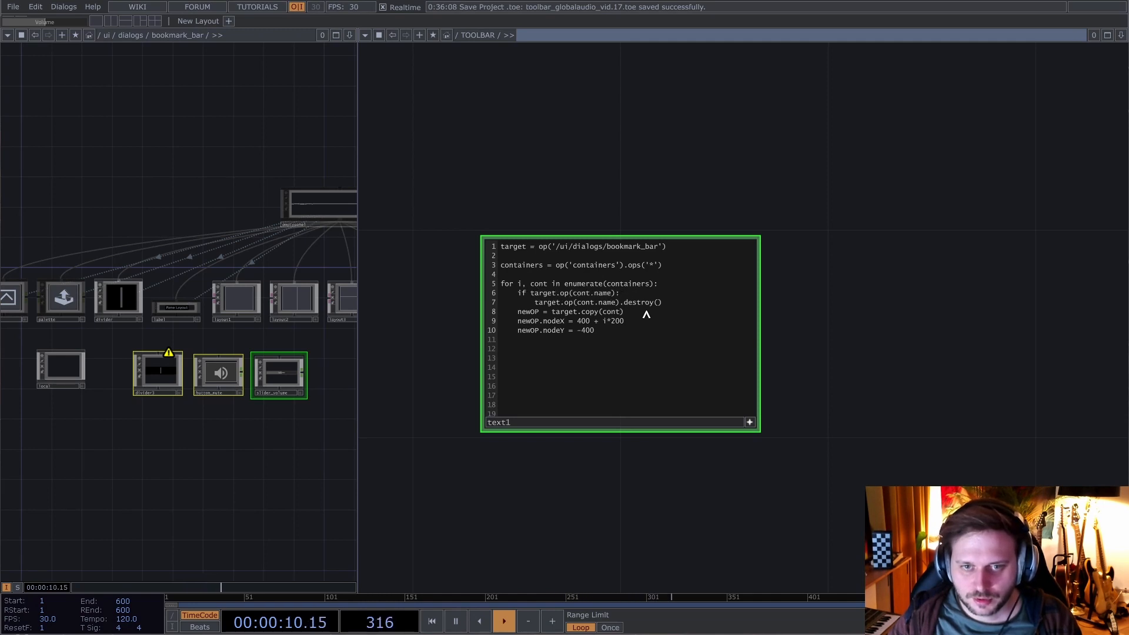
{"action": "type", "text": "_op :"}
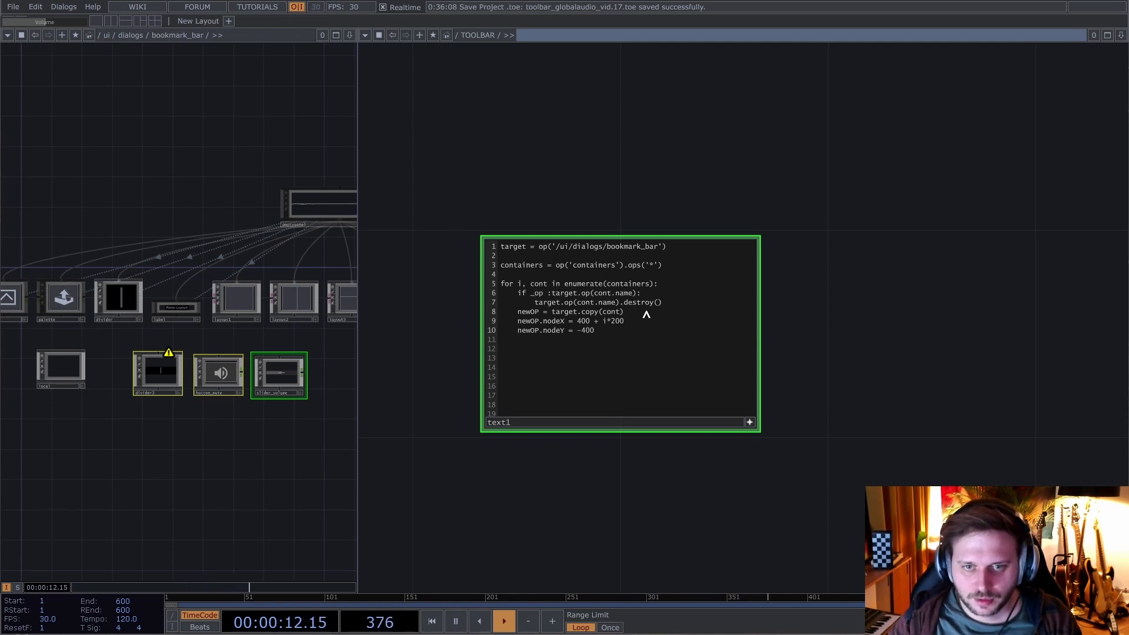
{"action": "type", "text": "="}
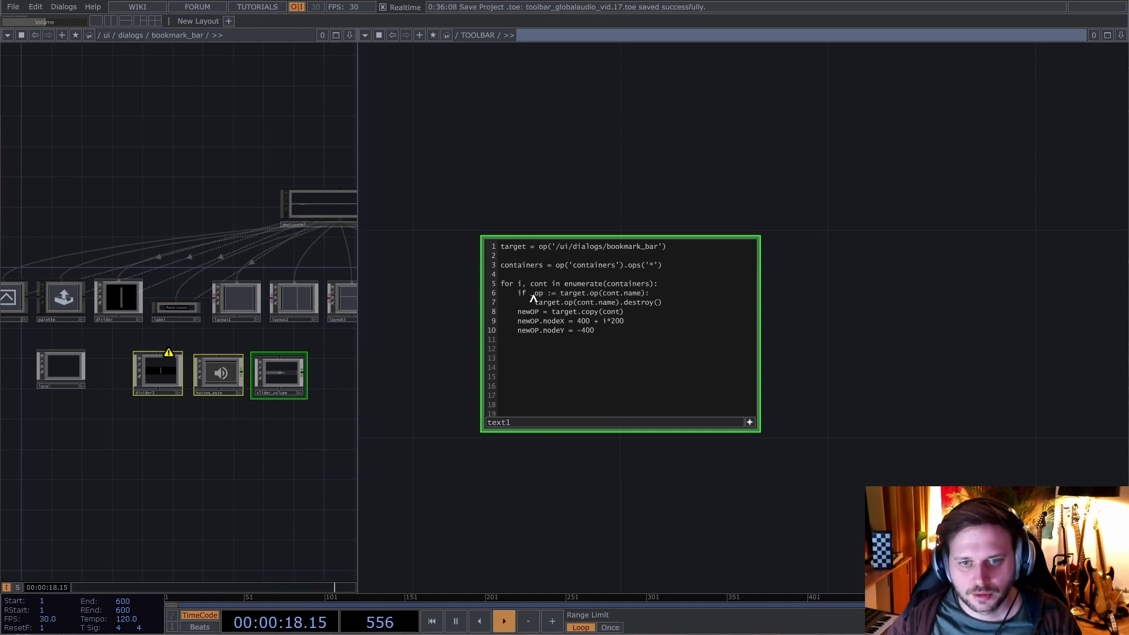
{"action": "left_click_drag", "start_coordinate": [543, 296], "coordinate": [530, 295]}
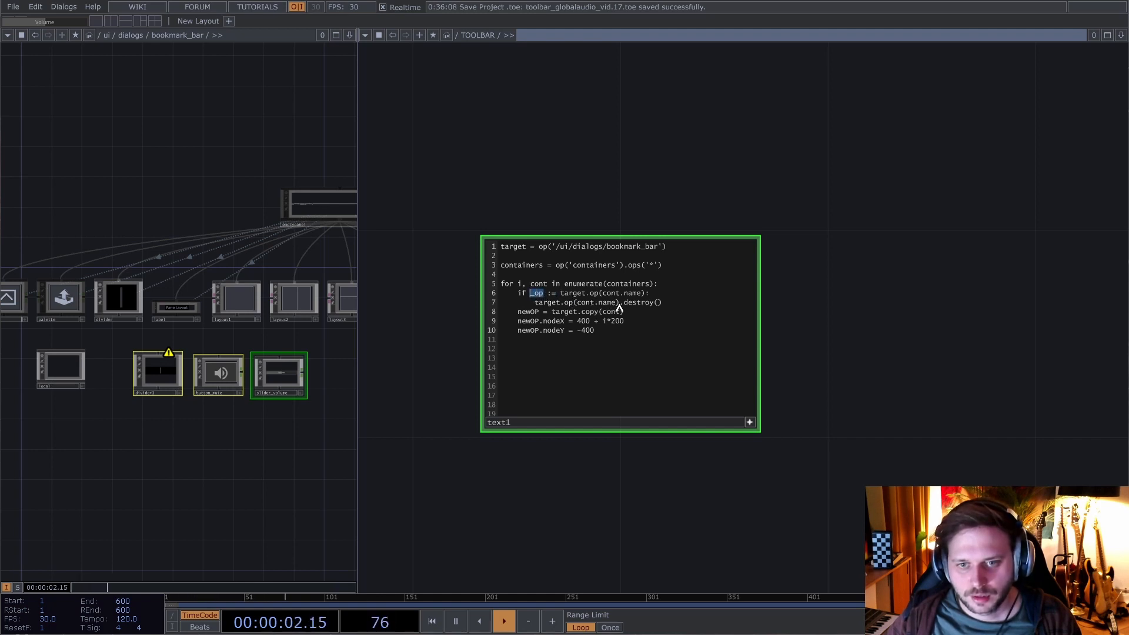
{"action": "left_click_drag", "start_coordinate": [619, 303], "coordinate": [533, 303]}
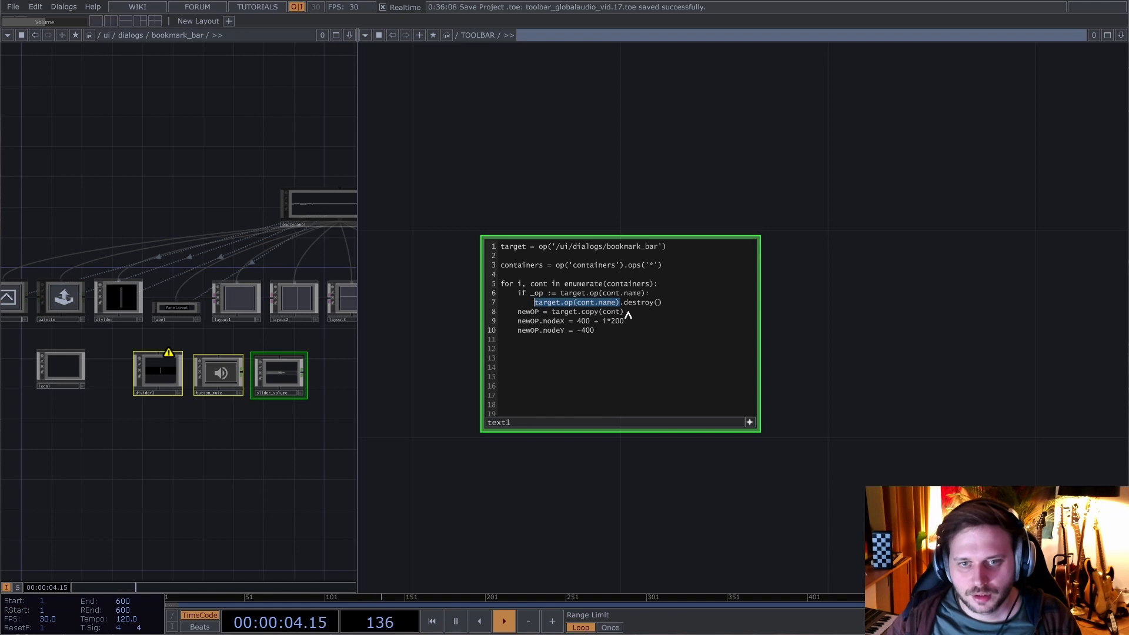
{"action": "type", "text": "_op"}
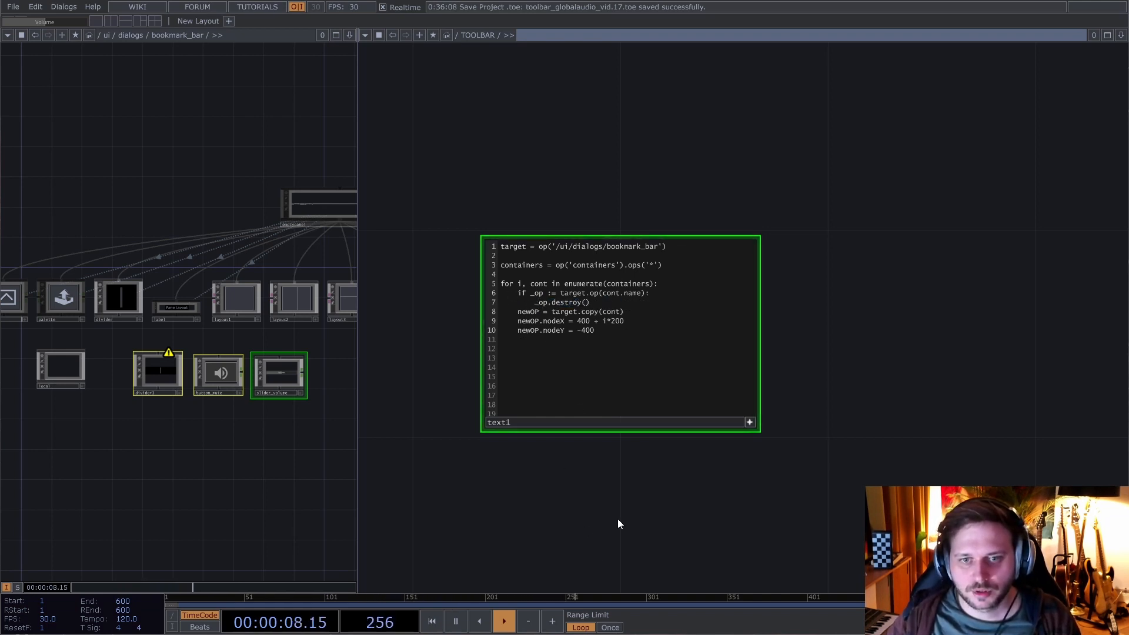
{"action": "left_click", "coordinate": [750, 422]}
- Run the revised script to replace the displaced copies in bookmark_bar, and shift the new copies slightly out of position
{"action": "key", "text": "ctrl+r"}
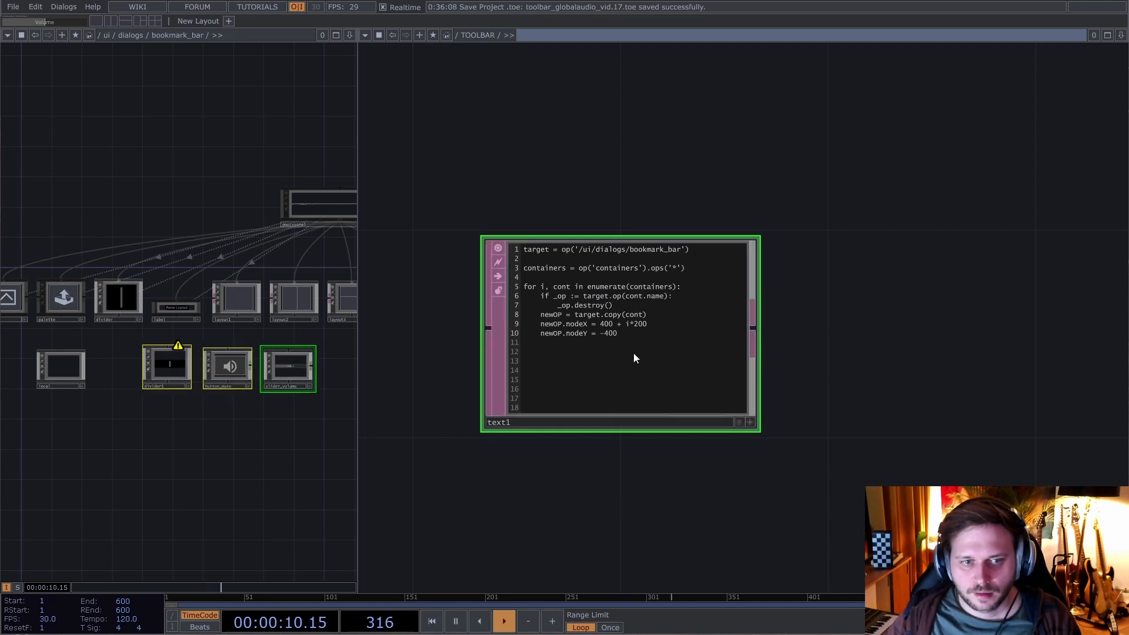
{"action": "mouse_move", "coordinate": [174, 366]}
{"action": "left_mouse_down"}
{"action": "mouse_move", "coordinate": [157, 412]}
{"action": "mouse_move", "coordinate": [158, 381]}
{"action": "left_mouse_up"}
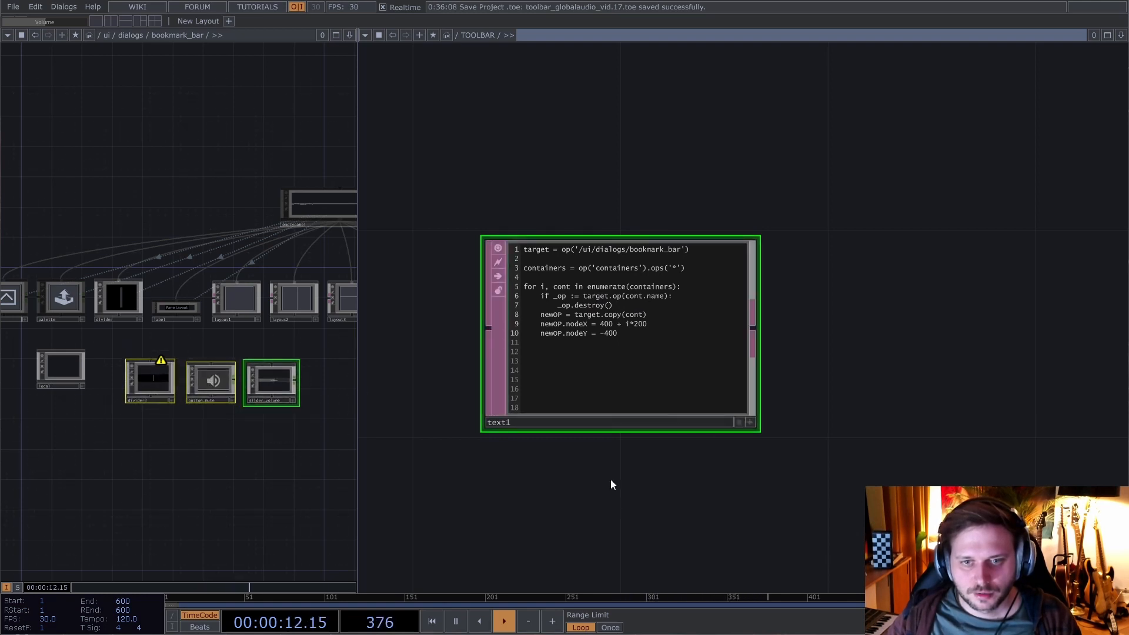
{"action": "left_click_drag", "start_coordinate": [575, 487], "coordinate": [613, 462]}
{"action": "scroll", "coordinate": [620, 249], "scroll_direction": "up", "scroll_amount": 3}
{"action": "scroll", "coordinate": [613, 261], "scroll_direction": "down", "scroll_amount": 3}
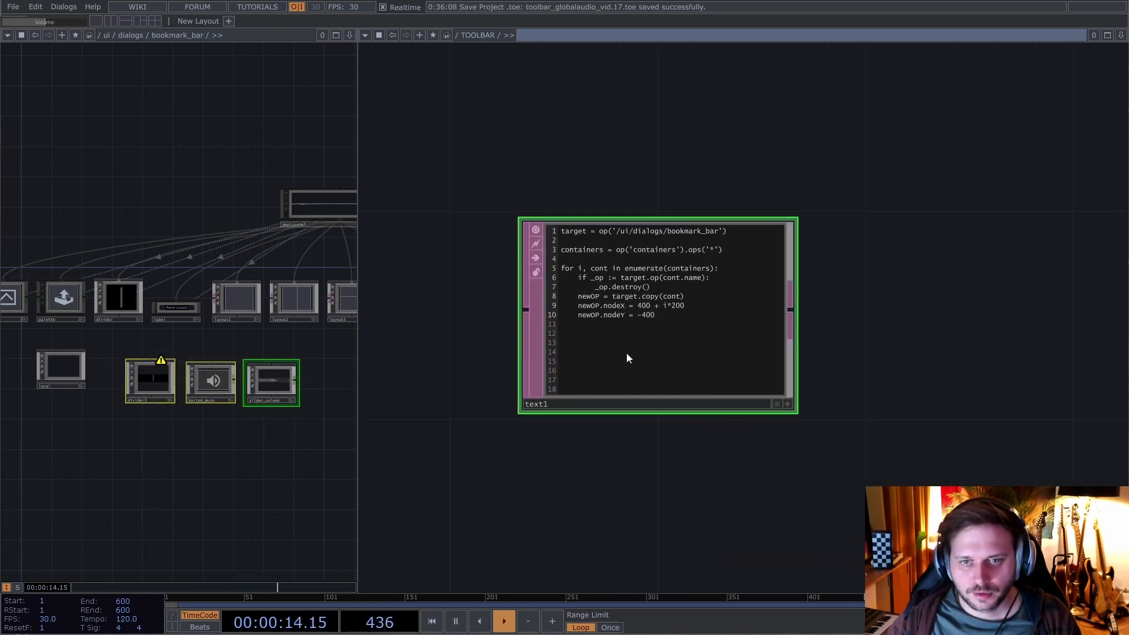
- Save the project and select the slider_volume copy in bookmark_bar
{"action": "key", "text": "ctrl+s"}
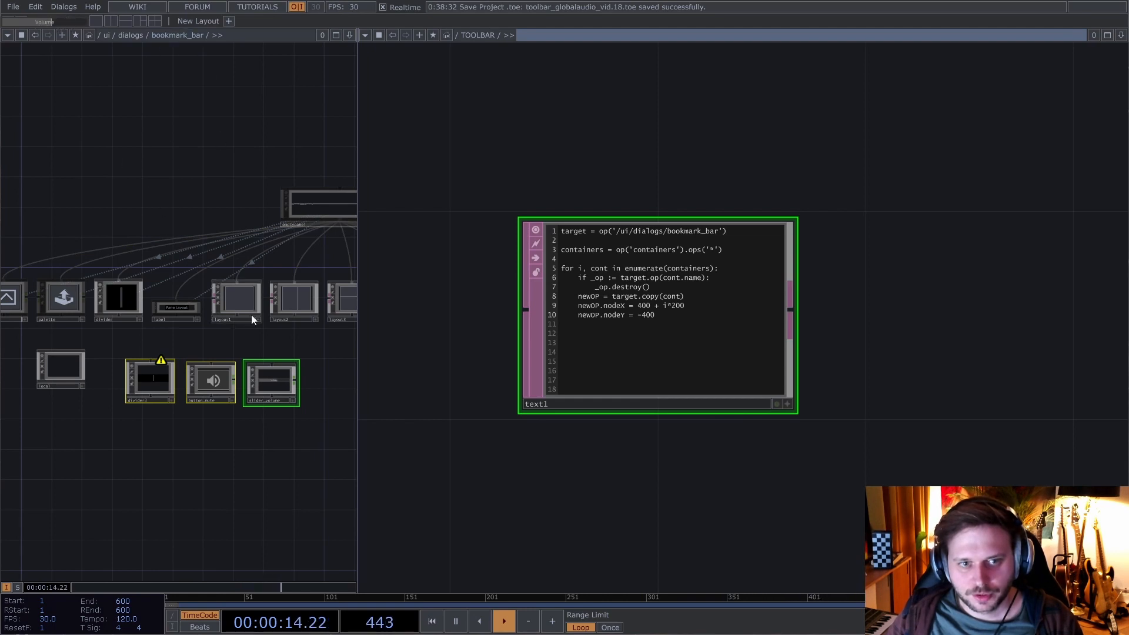
{"action": "left_click_drag", "start_coordinate": [335, 249], "coordinate": [276, 230]}
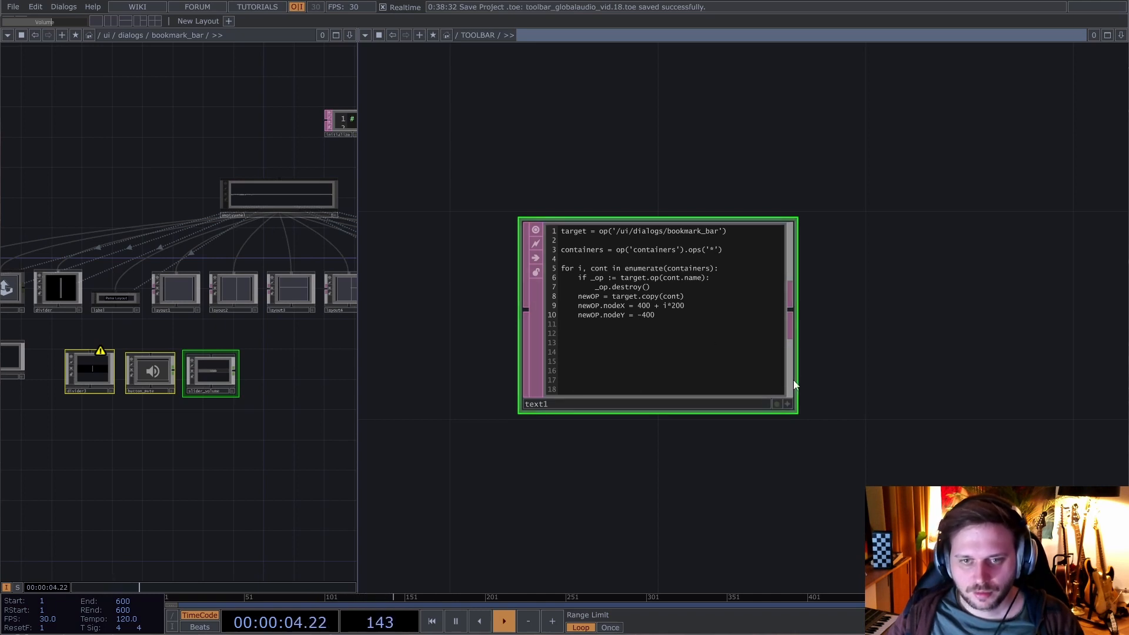
{"action": "left_click", "coordinate": [213, 370]}
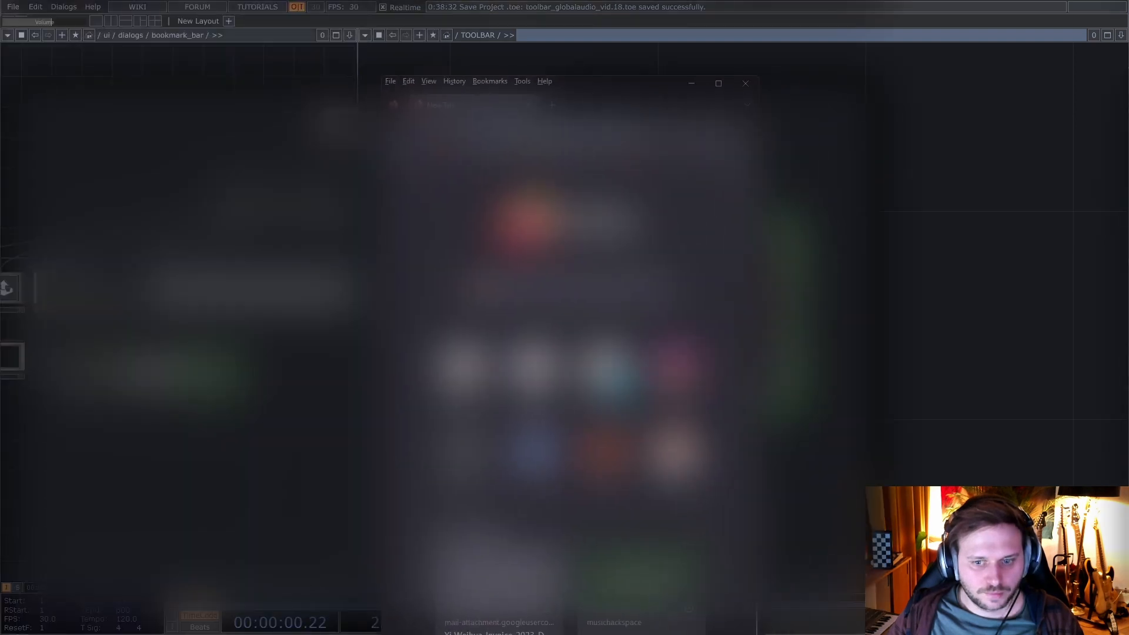
- Open the TouchDesigner documentation's main page in a maximized Firefox window and search it for "comp class"
{"action": "double_click", "coordinate": [604, 86]}
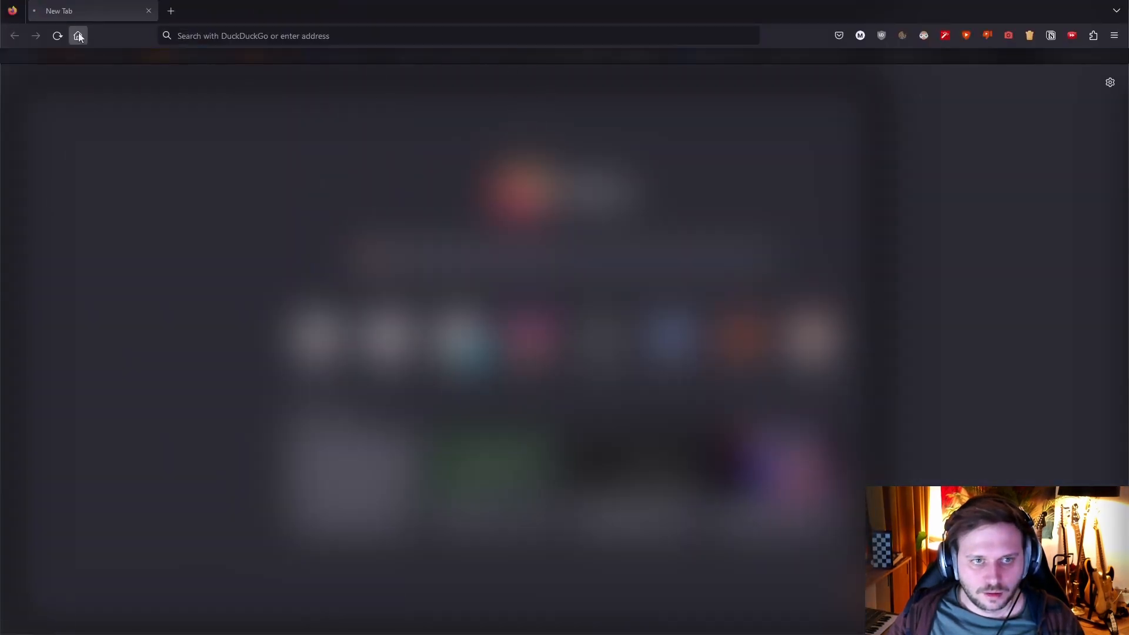
{"action": "left_click", "coordinate": [79, 36]}
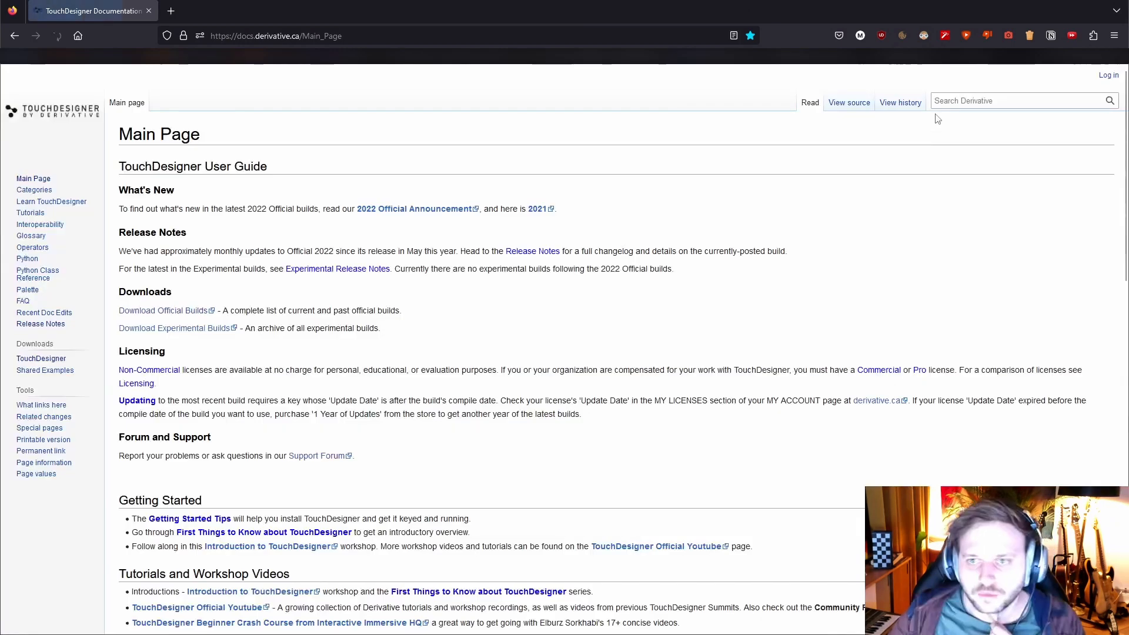
{"action": "left_click", "coordinate": [949, 102]}
{"action": "type", "text": "com"}
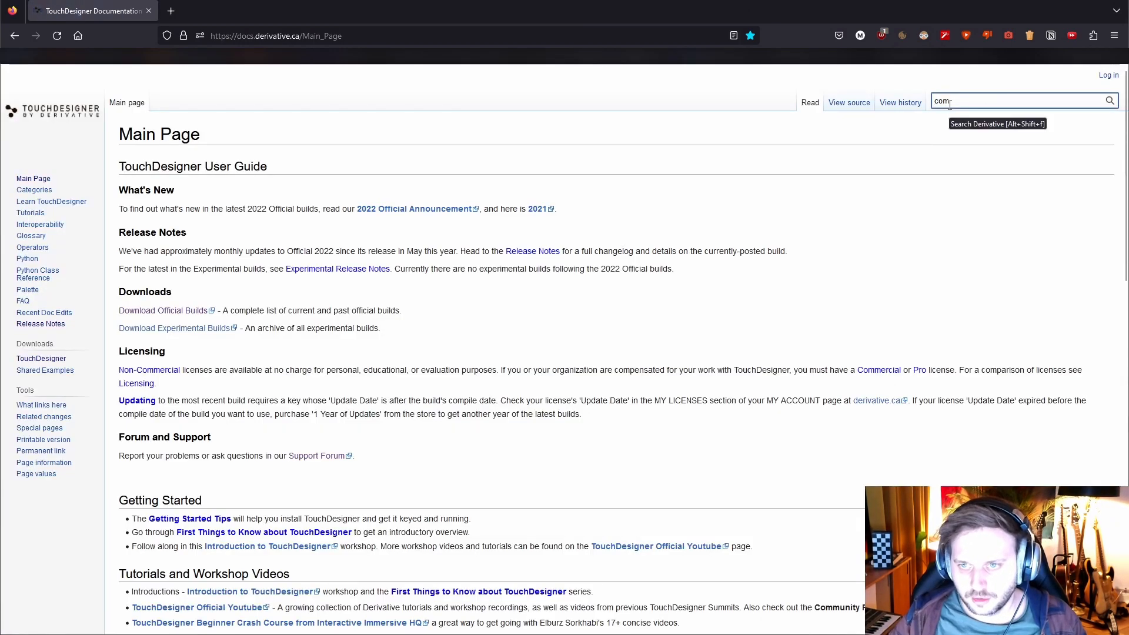
{"action": "type", "text": "p class"}
{"action": "key", "text": "Return"}
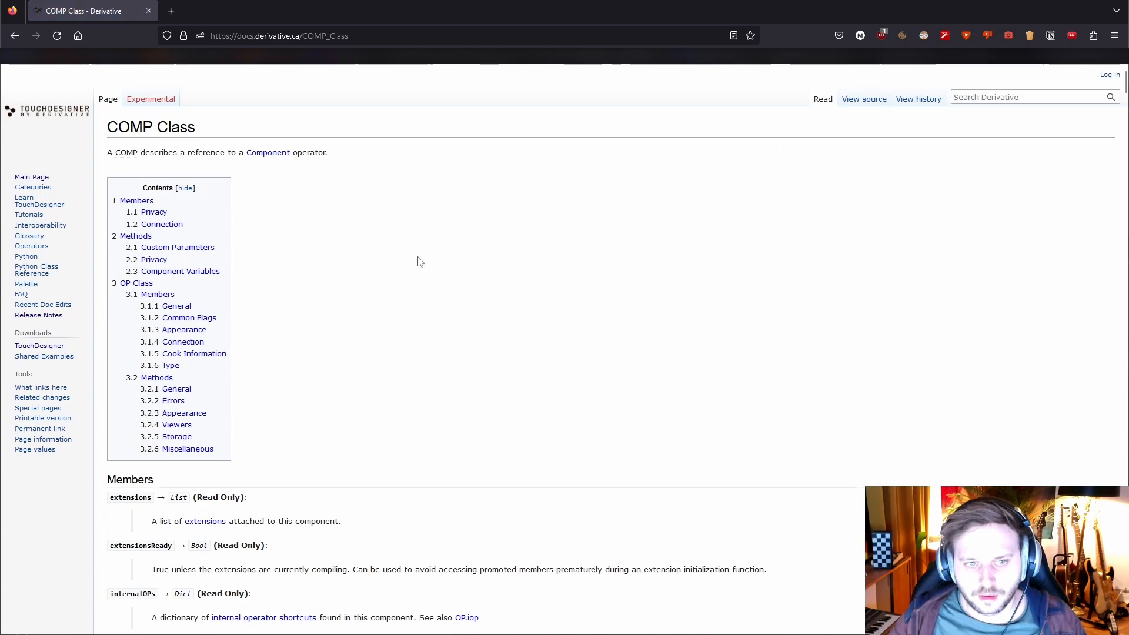
- Search the COMP Class page for "connector" to look up the component connection members
{"action": "scroll", "coordinate": [424, 264], "scroll_direction": "down", "scroll_amount": 4}
{"action": "scroll", "coordinate": [449, 275], "scroll_direction": "down", "scroll_amount": 10}
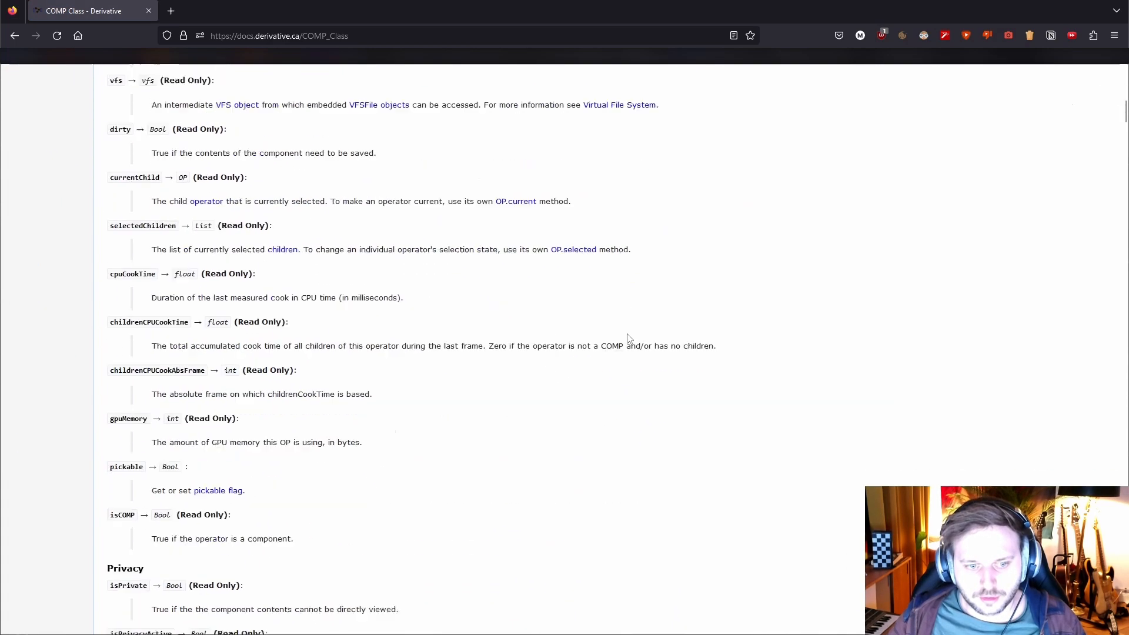
{"action": "key", "text": "ctrl+f"}
{"action": "type", "text": "connector"}
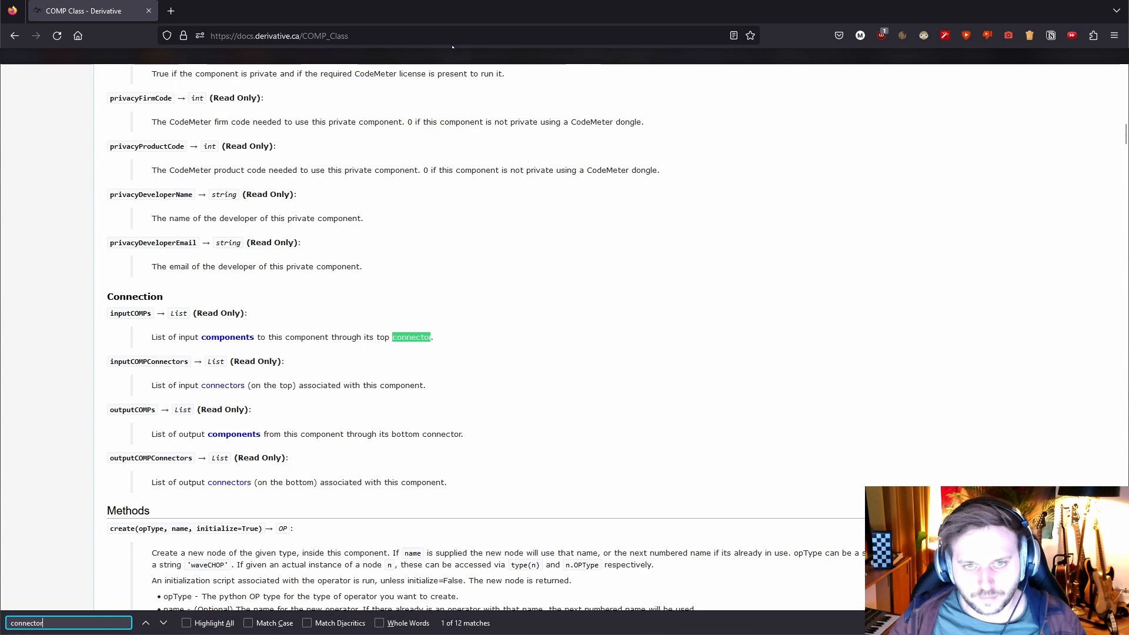
- Compare the emptypanel component's wiring in TouchDesigner's bookmark_bar with the COMP Class page's Connection section, and return to the network
{"action": "key", "text": "alt+Tab"}
{"action": "scroll", "coordinate": [526, 261], "scroll_direction": "down", "scroll_amount": 4}
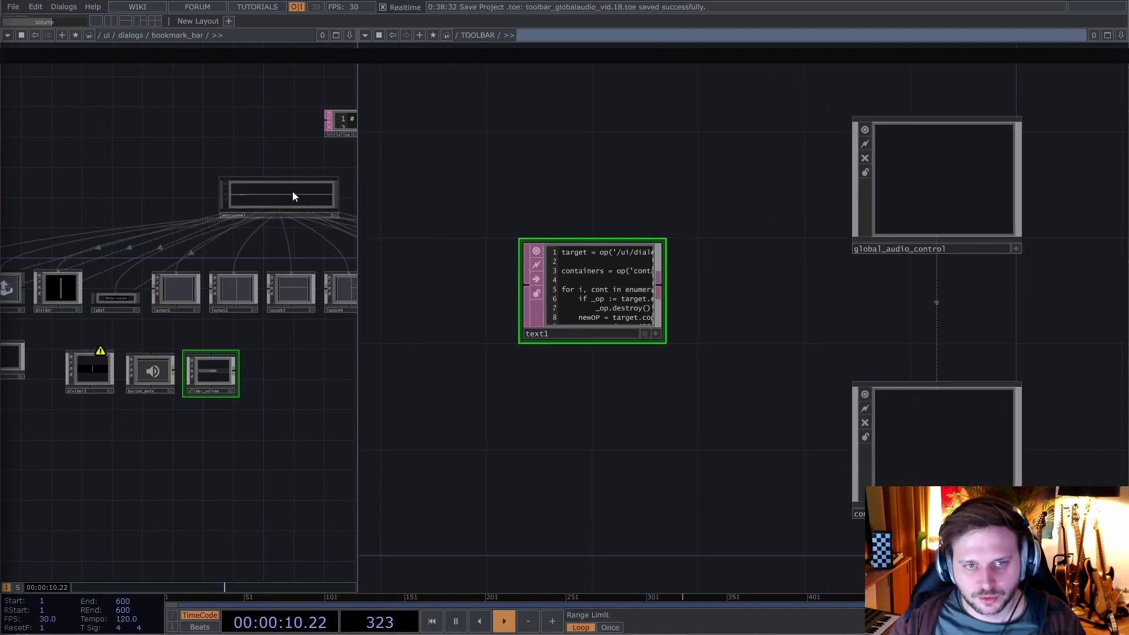
{"action": "left_click", "coordinate": [277, 192]}
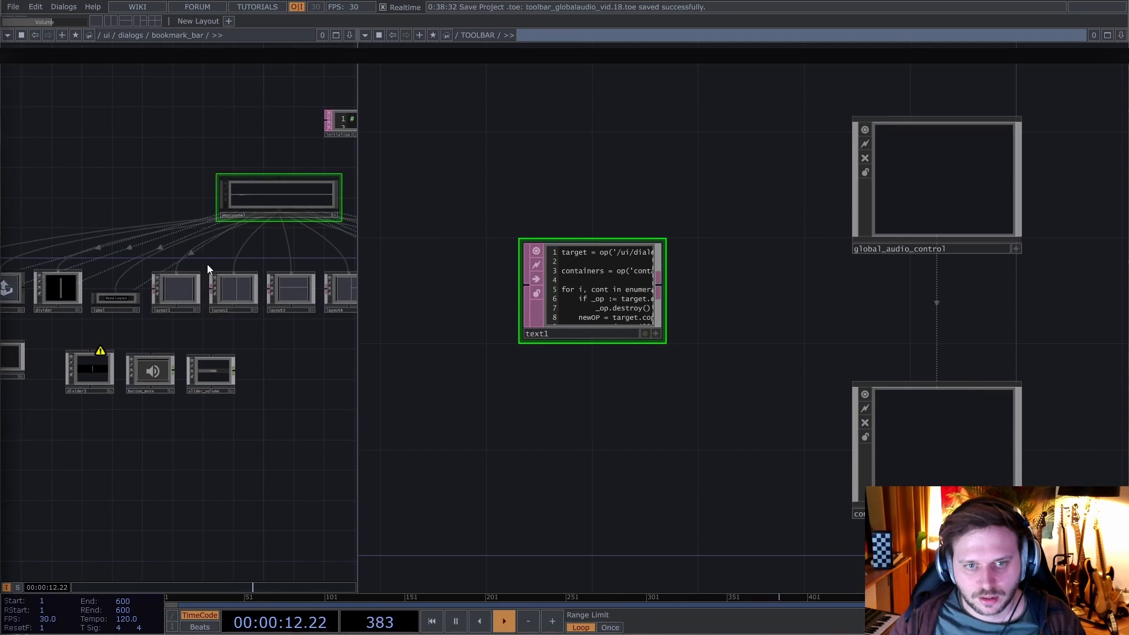
{"action": "key", "text": "alt+Tab"}
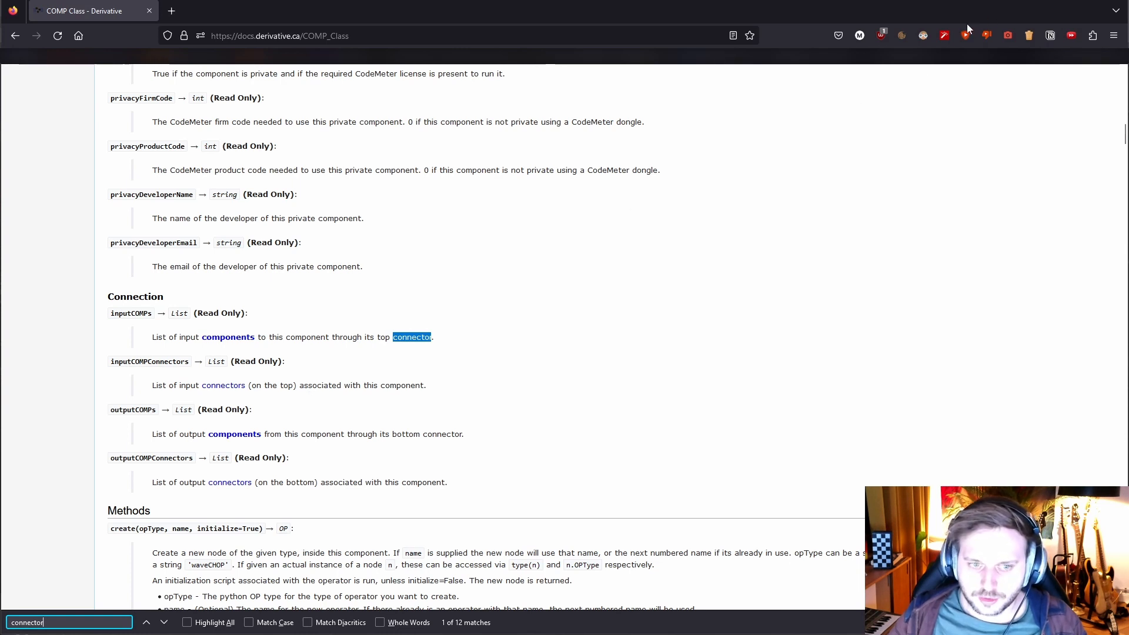
{"action": "left_click", "coordinate": [1058, 0]}
{"action": "scroll", "coordinate": [120, 360], "scroll_direction": "up", "scroll_amount": 3}
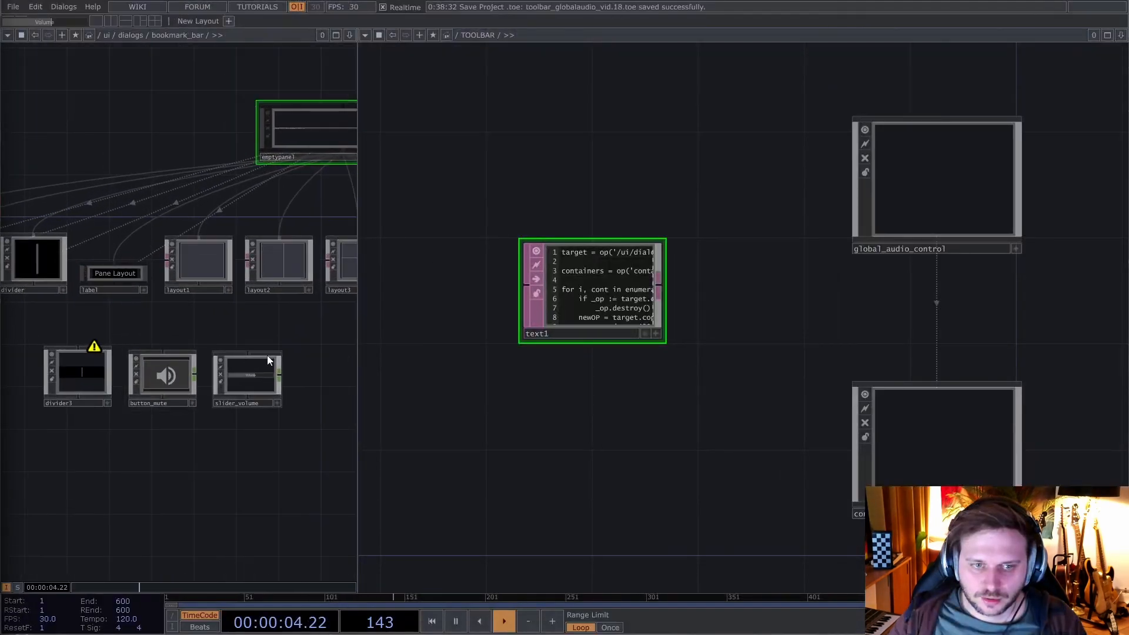
- Add the line newOP.inputCOMPConnectors[0] at the end of the loop in the text1 script
{"action": "scroll", "coordinate": [267, 355], "scroll_direction": "up", "scroll_amount": 3}
{"action": "scroll", "coordinate": [267, 227], "scroll_direction": "down", "scroll_amount": 4}
{"action": "scroll", "coordinate": [267, 232], "scroll_direction": "up", "scroll_amount": 1}
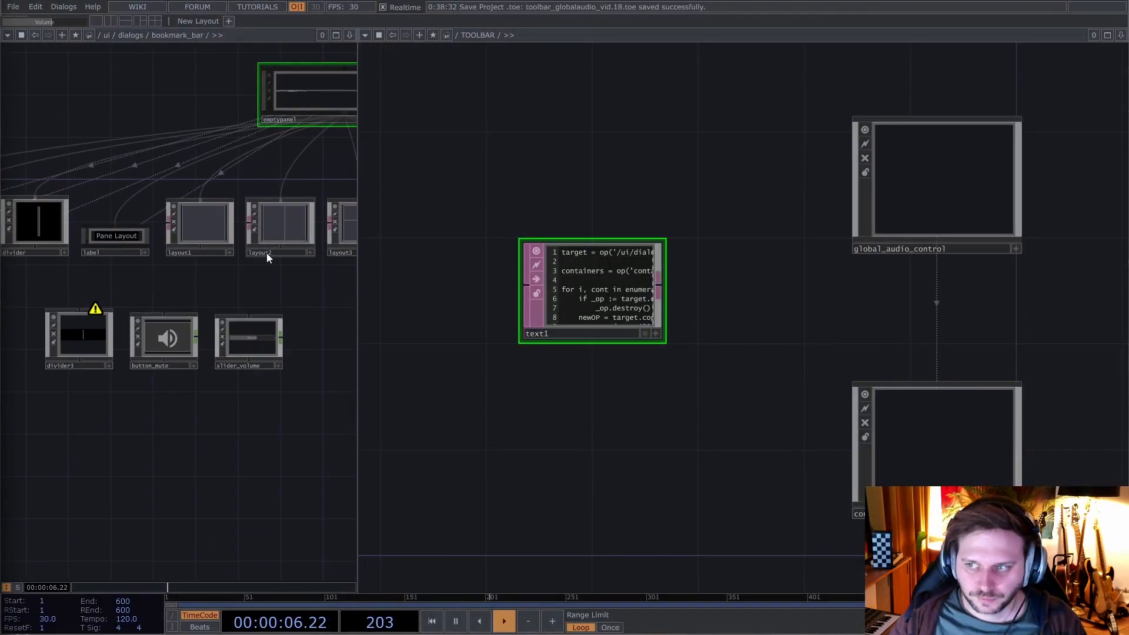
{"action": "scroll", "coordinate": [267, 253], "scroll_direction": "down", "scroll_amount": 2}
{"action": "scroll", "coordinate": [588, 291], "scroll_direction": "up", "scroll_amount": 3}
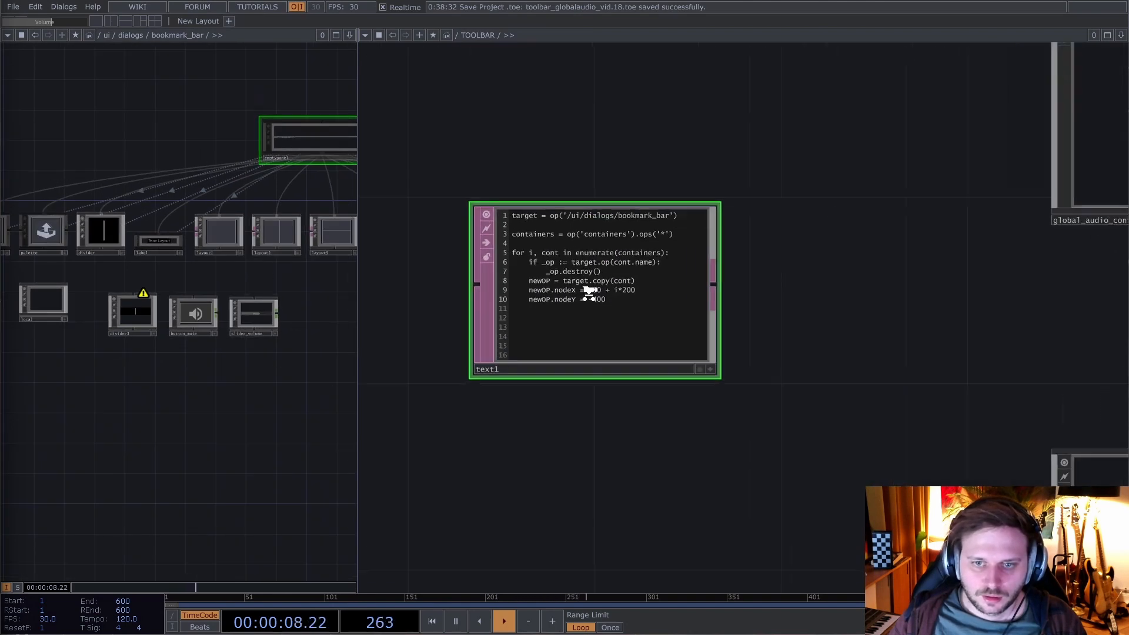
{"action": "scroll", "coordinate": [589, 294], "scroll_direction": "up", "scroll_amount": 2}
{"action": "key", "text": "shift+a"}
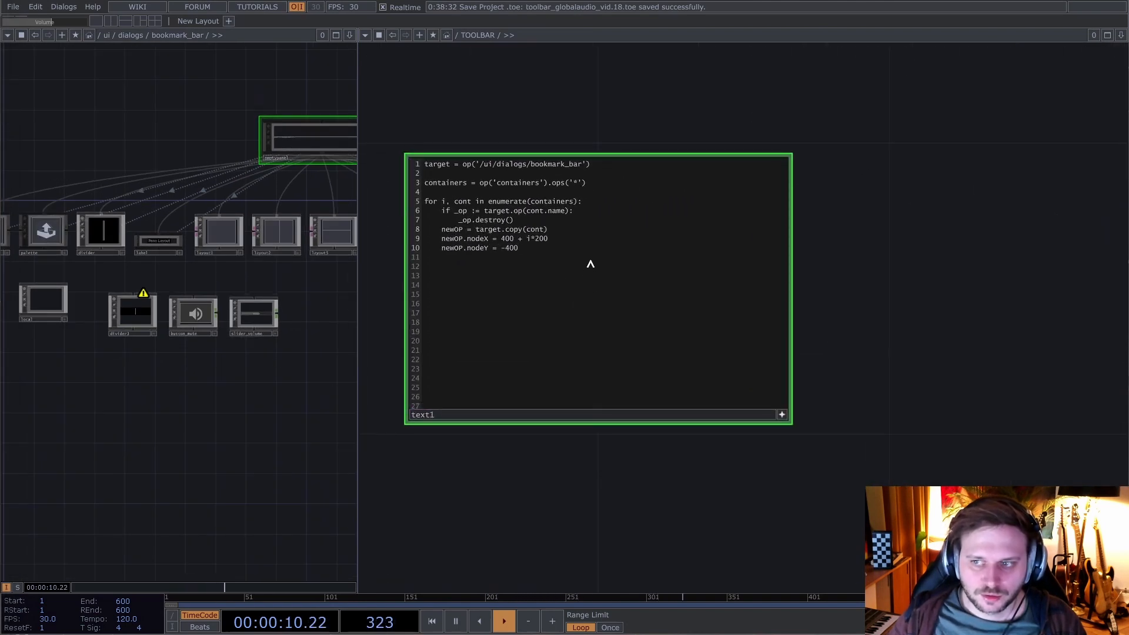
{"action": "key", "text": "Return"}
{"action": "type", "text": "new"}
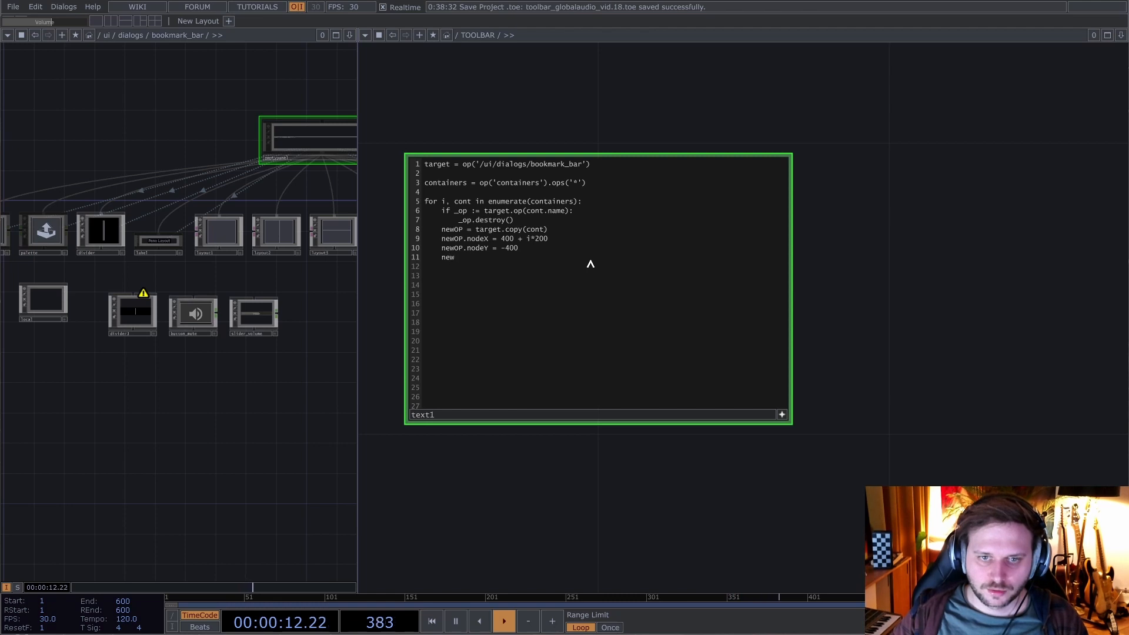
{"action": "type", "text": "OP."}
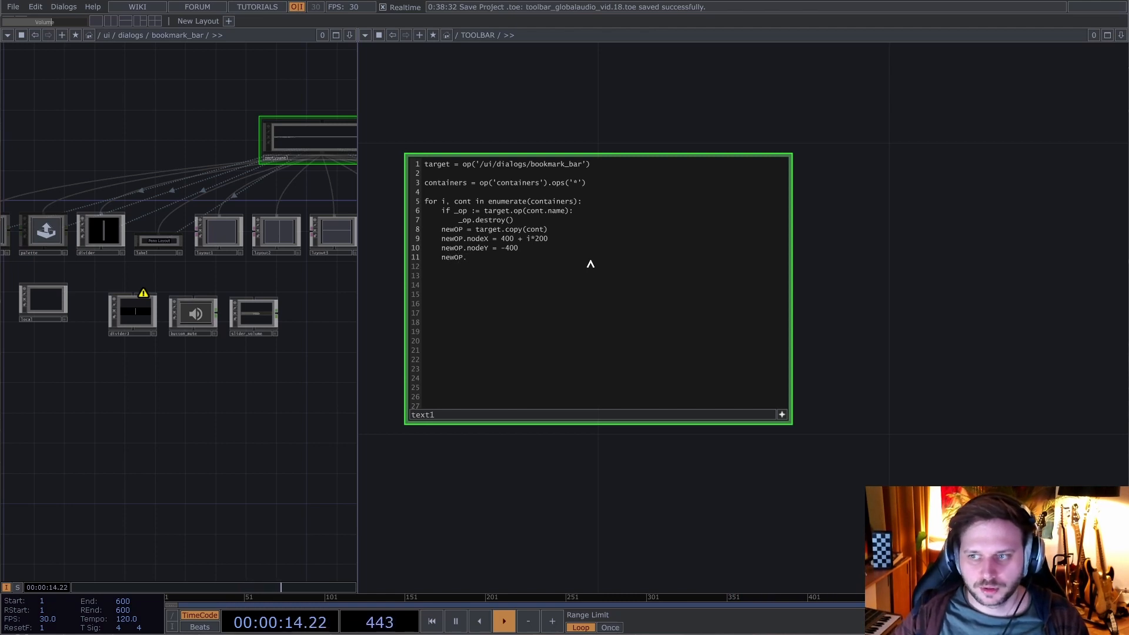
{"action": "type", "text": "inputC"}
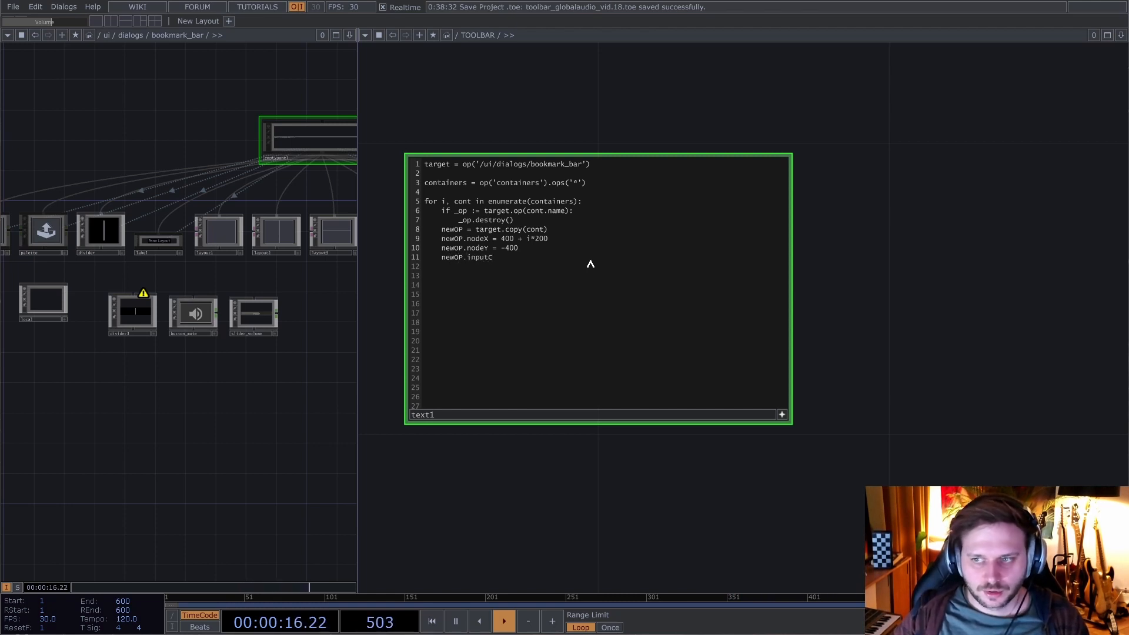
{"action": "type", "text": "on"}
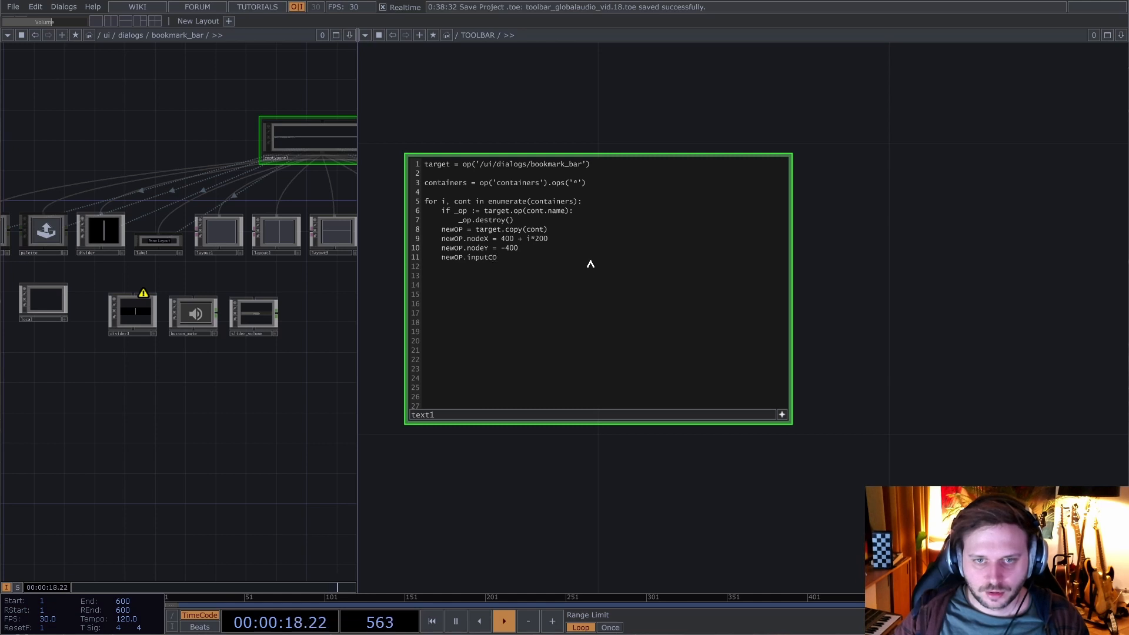
{"action": "type", "text": "MPConn"}
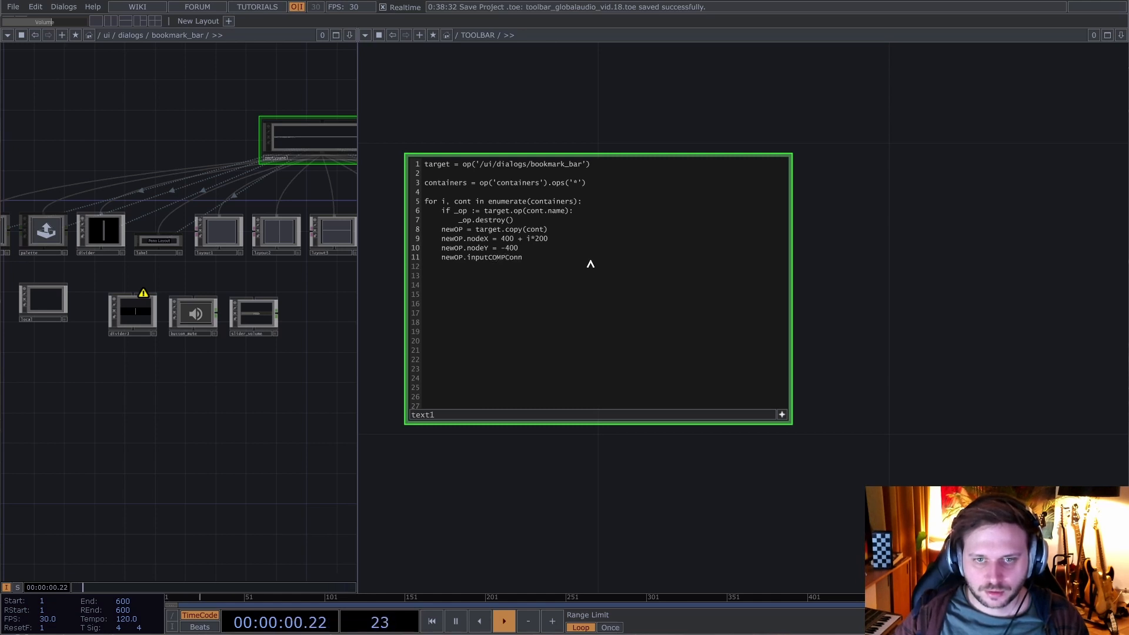
{"action": "key", "text": "BackSpace"}
{"action": "type", "text": "nectors["}
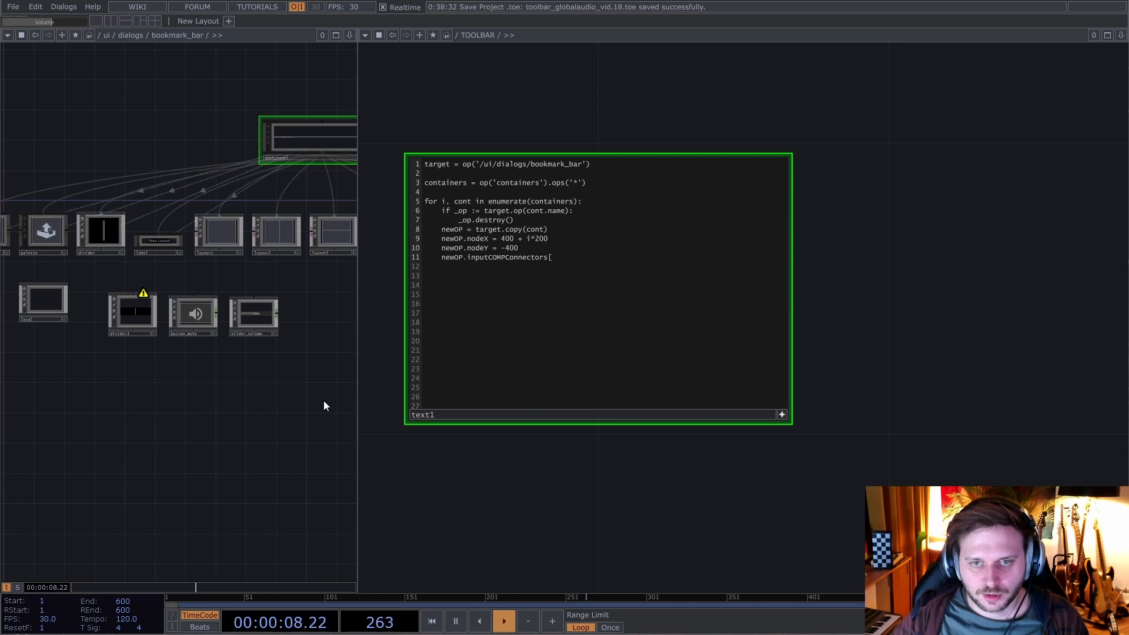
{"action": "type", "text": "0"}
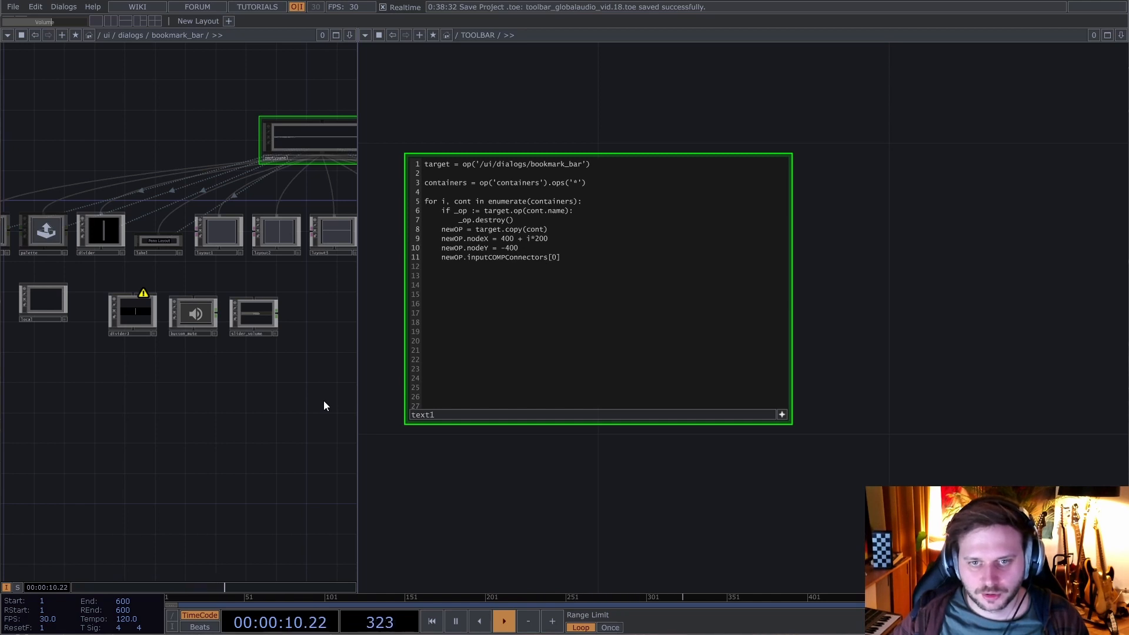
- Wrap the newOP.inputCOMPConnectors[0] expression on line 11 in a debug() call
{"action": "left_click", "coordinate": [441, 258]}
{"action": "type", "text": "debug"}
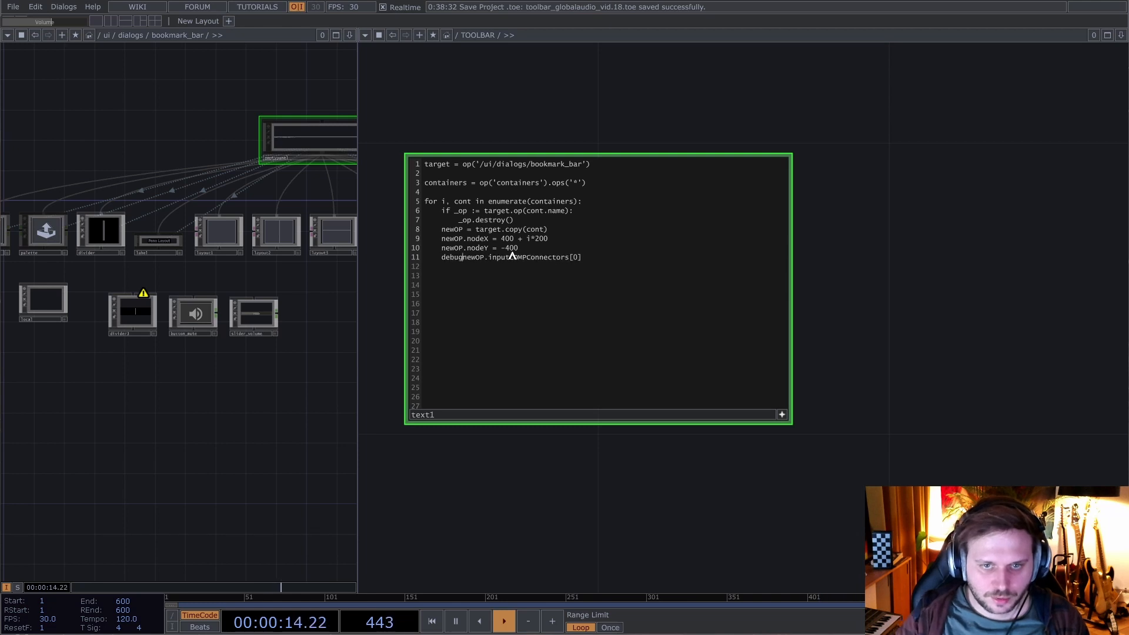
{"action": "type", "text": "("}
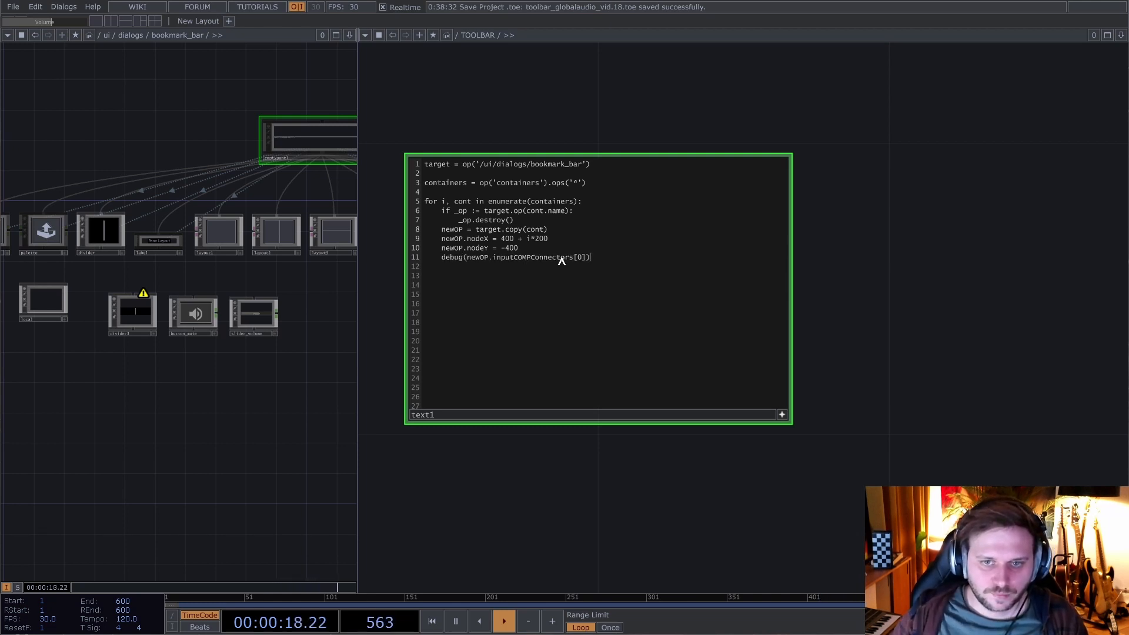
- Check the inputCOMPConnectors entry on the COMP Class page in Firefox, and return to the script in TouchDesigner
{"action": "key", "text": "alt+Tab"}
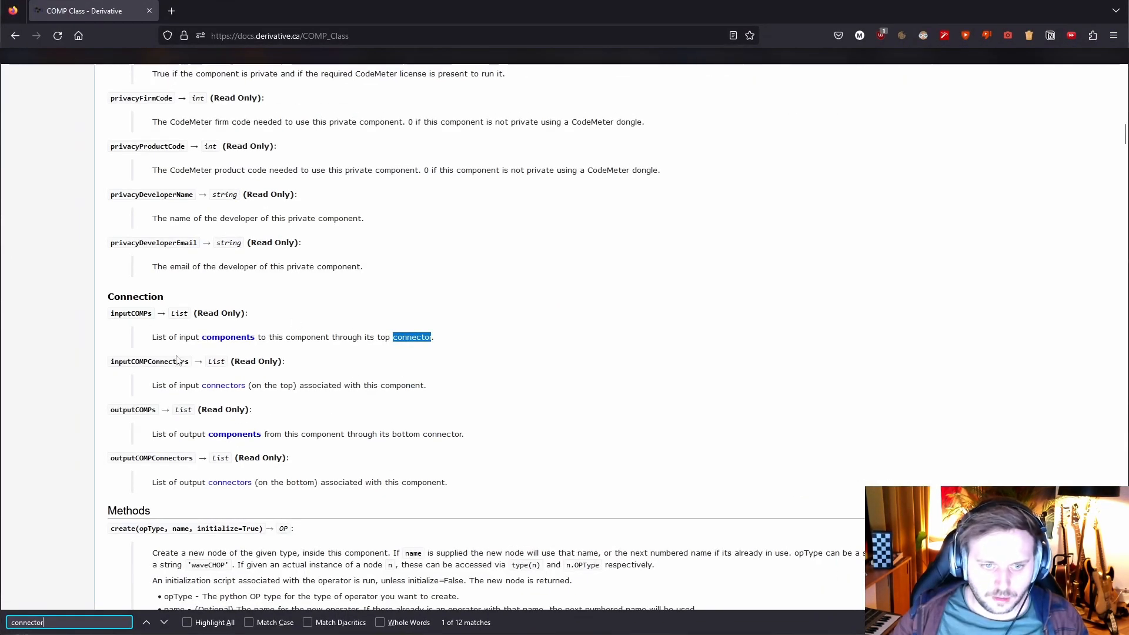
{"action": "double_click", "coordinate": [212, 362]}
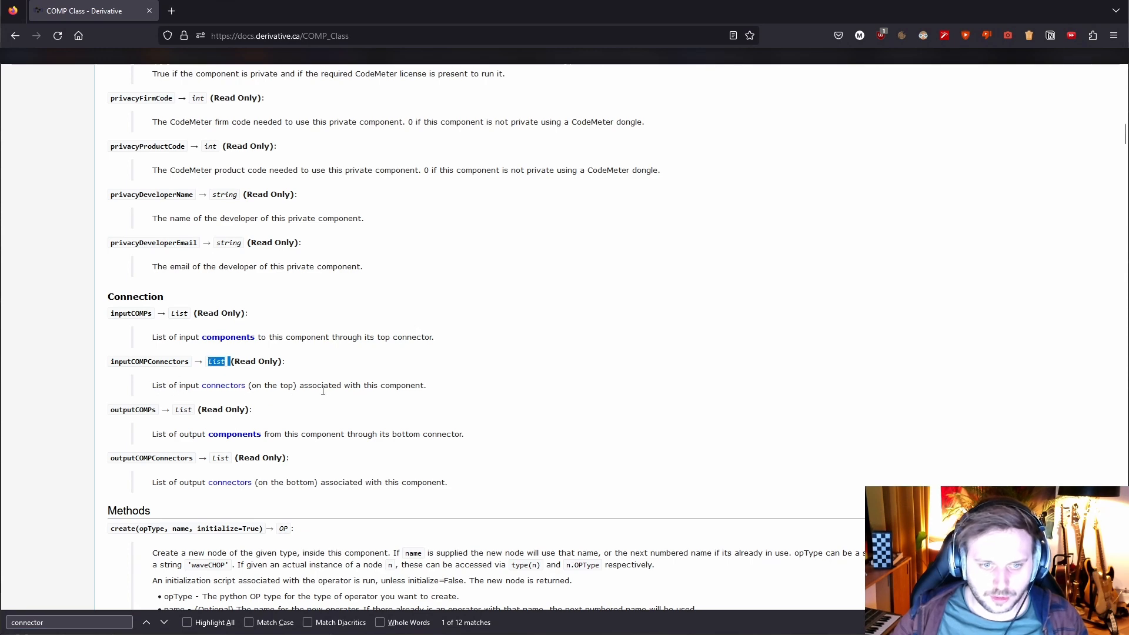
{"action": "key", "text": "alt+Tab"}
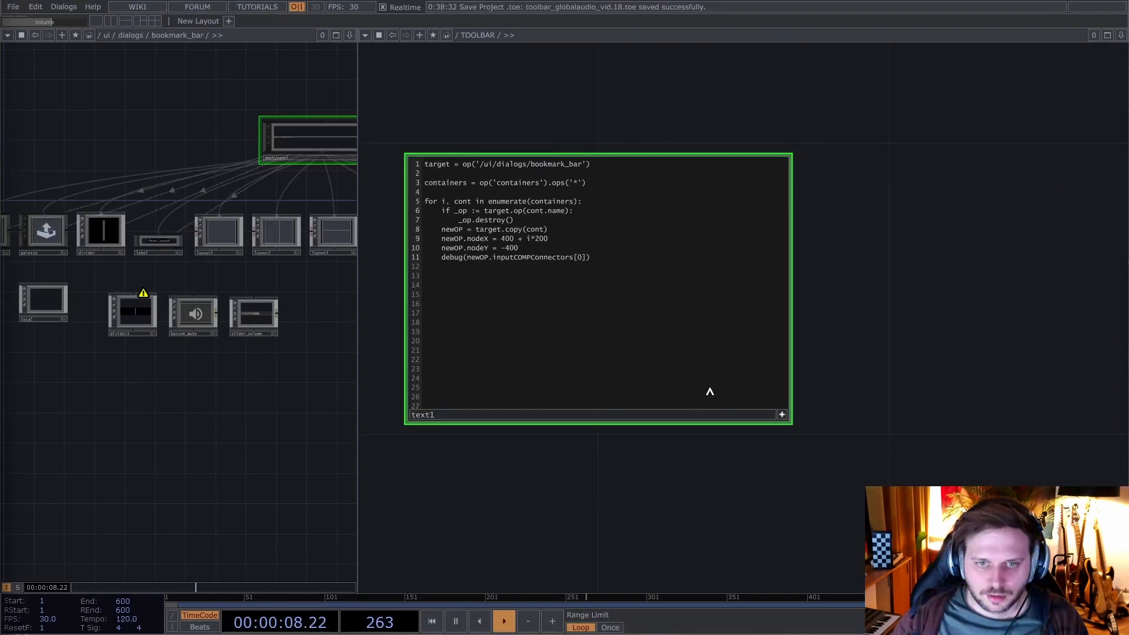
- Run the text1 script with a cleared Textport open to read the debugged connectors, and close the Textport
{"action": "key", "text": "alt+y"}
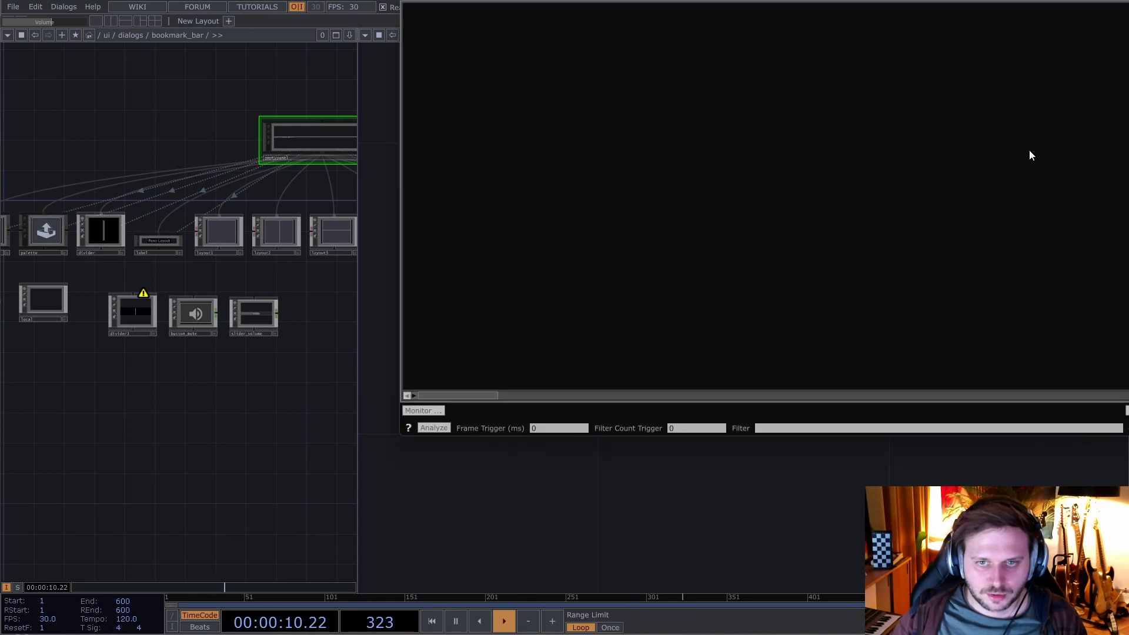
{"action": "key", "text": "Escape"}
{"action": "key", "text": "alt+t"}
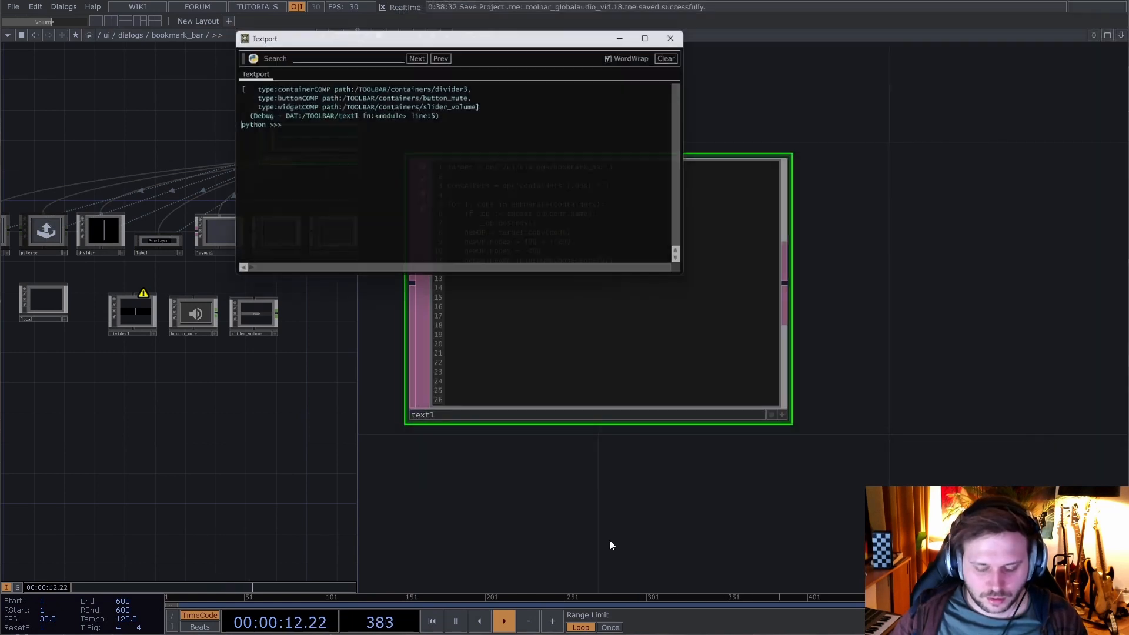
{"action": "left_click", "coordinate": [679, 54]}
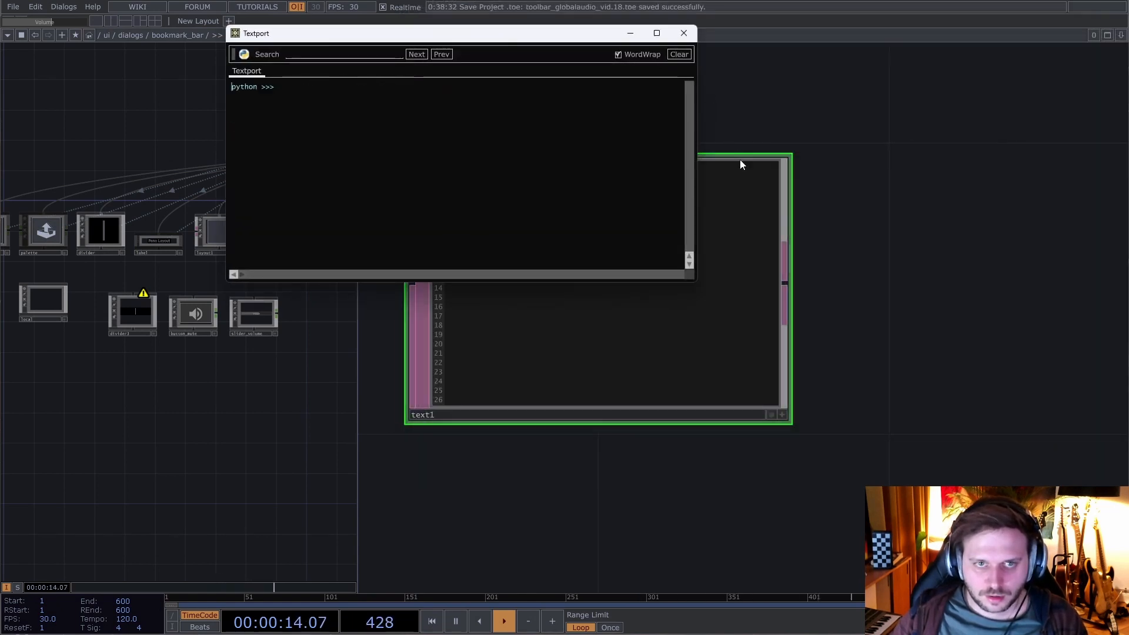
{"action": "left_click", "coordinate": [735, 206]}
{"action": "key", "text": "ctrl+r"}
{"action": "key", "text": "ctrl+r"}
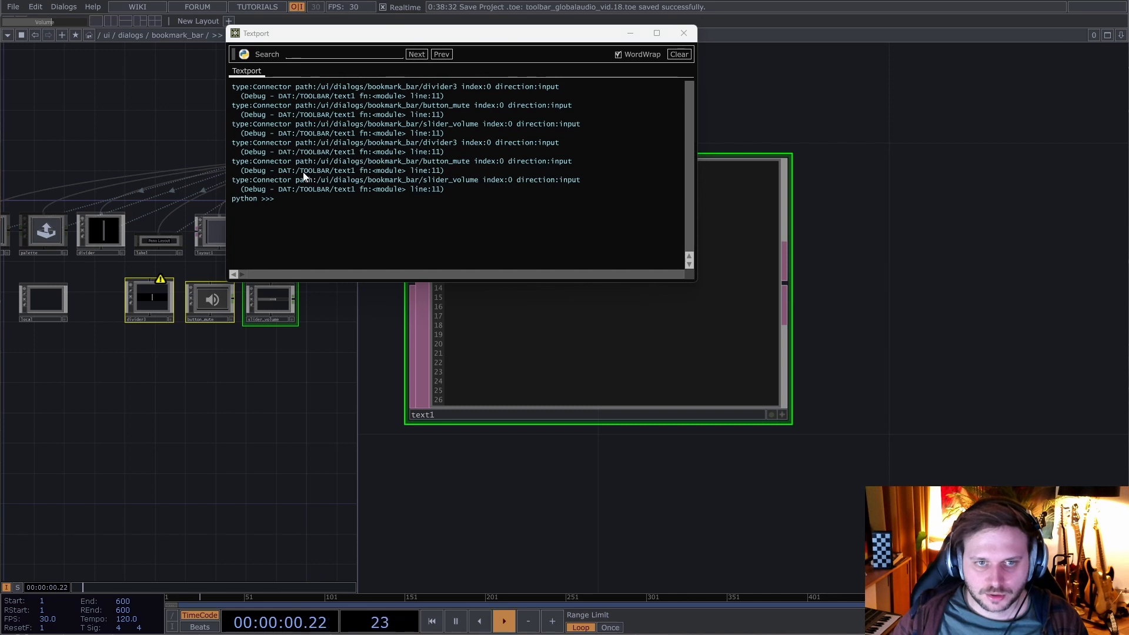
{"action": "left_click", "coordinate": [682, 33]}
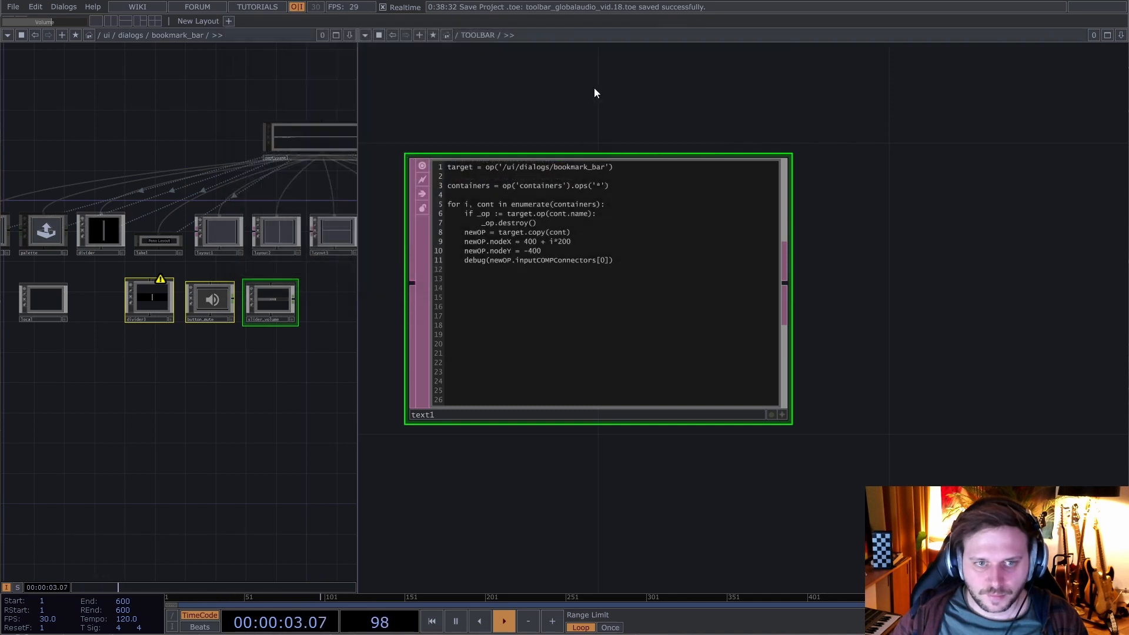
- Remove the debug() wrapper from line 11, leaving newOP.inputCOMPConnectors[0]
{"action": "left_click", "coordinate": [460, 263]}
{"action": "left_click_drag", "start_coordinate": [467, 258], "coordinate": [441, 258]}
{"action": "key", "text": "BackSpace"}
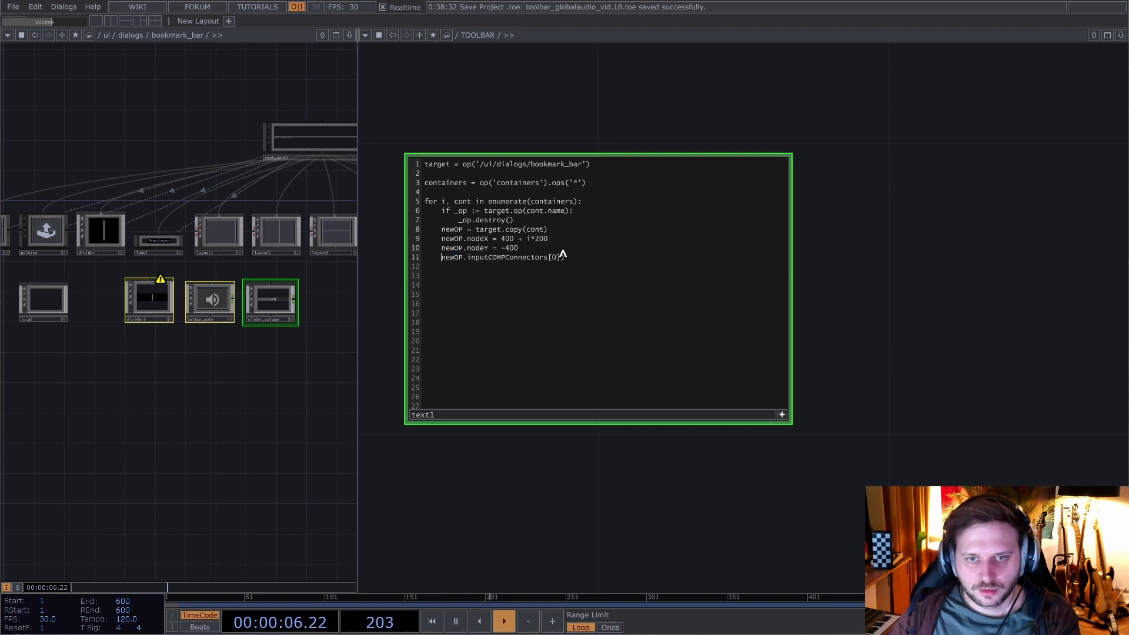
{"action": "left_click", "coordinate": [564, 258]}
{"action": "key", "text": "BackSpace"}
- Read the connect(target) method on the Connector Class page of the documentation in Firefox
{"action": "key", "text": "alt+Tab"}
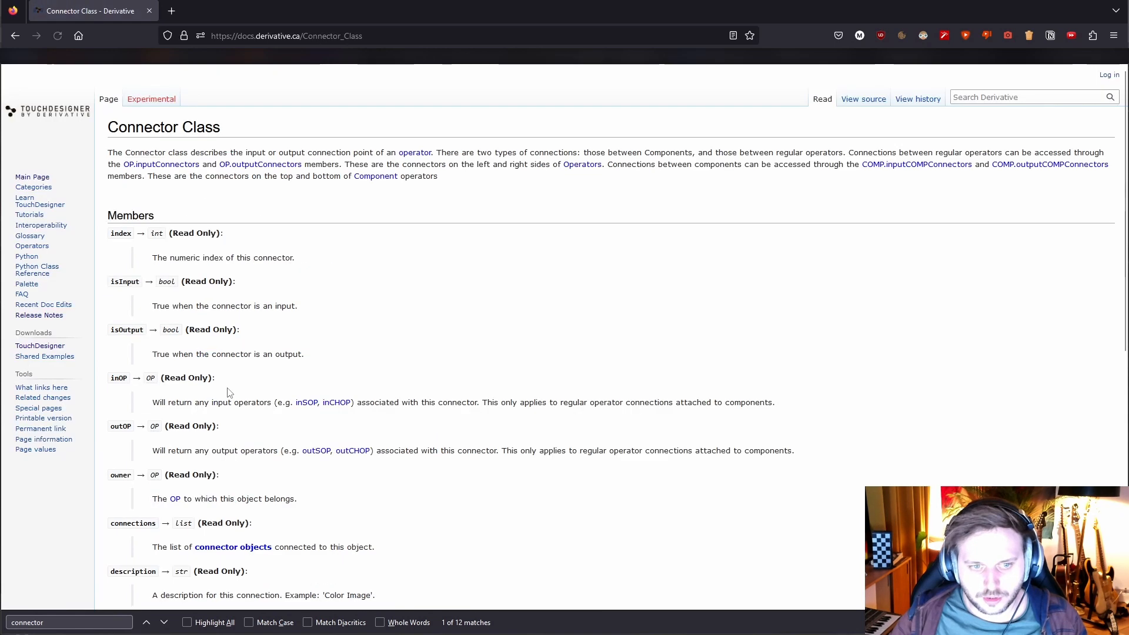
{"action": "scroll", "coordinate": [312, 348], "scroll_direction": "down", "scroll_amount": 2}
{"action": "scroll", "coordinate": [295, 325], "scroll_direction": "down", "scroll_amount": 4}
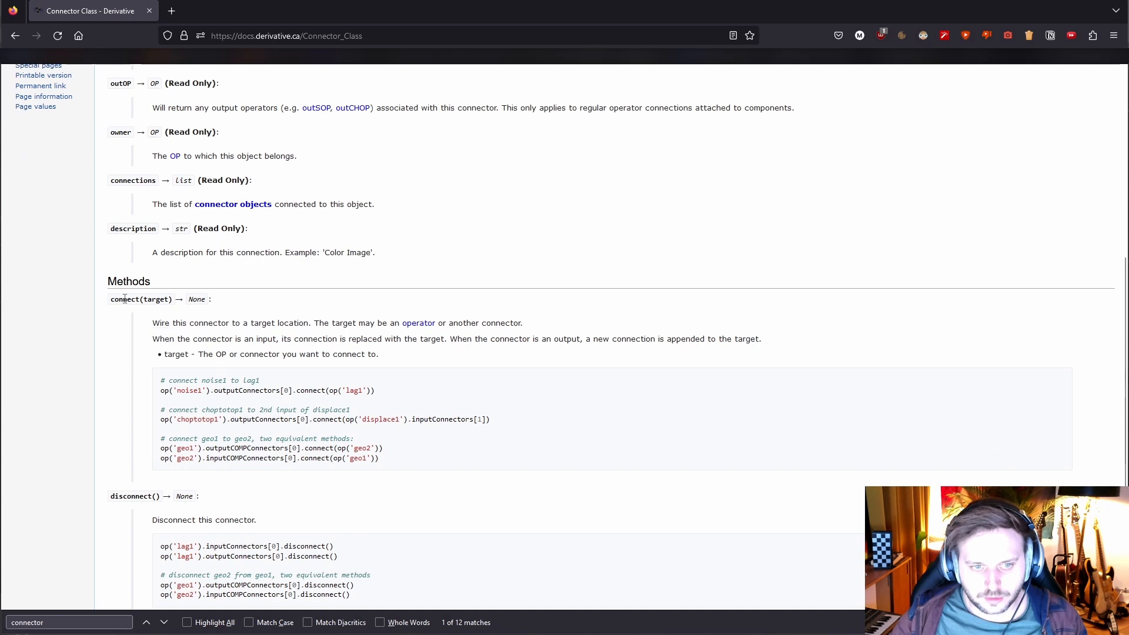
{"action": "double_click", "coordinate": [125, 299]}
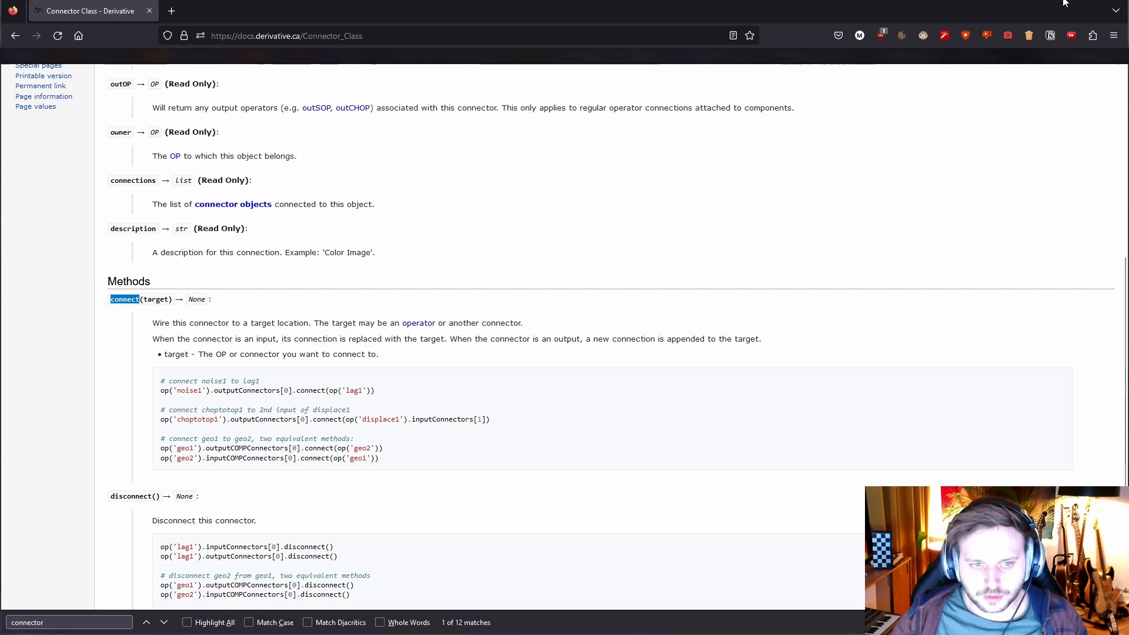
- In TouchDesigner, append .connect(target.op('emptypanel').outputCOMPConnectors[0]) to line 11 of the text1 script and run the script
{"action": "key", "text": "alt+Tab"}
{"action": "type", "text": ".c"}
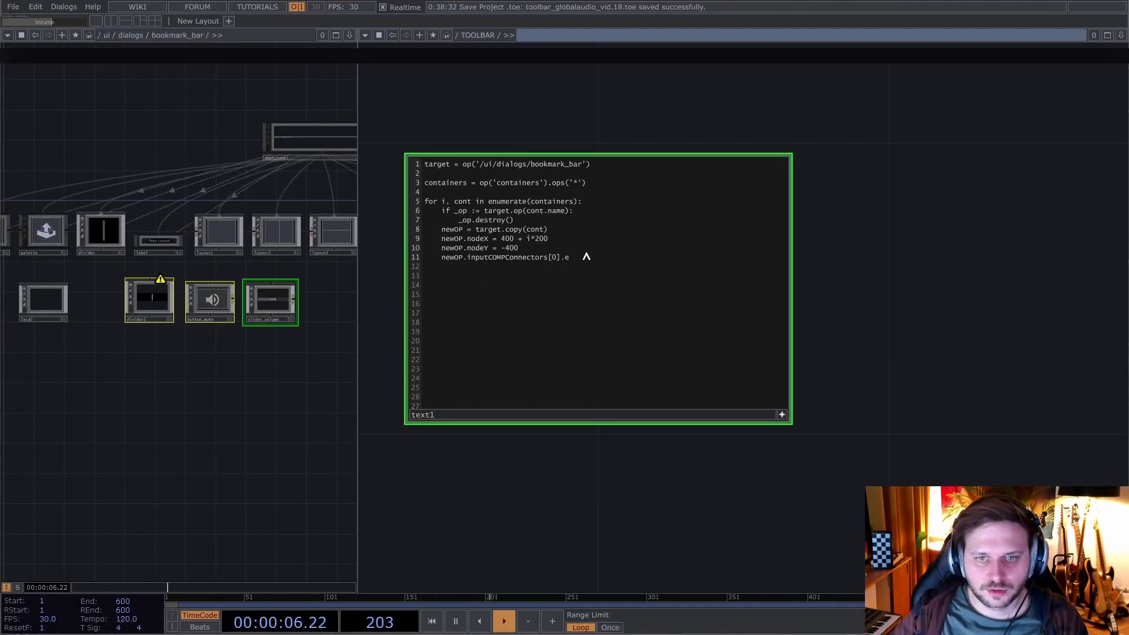
{"action": "type", "text": "onnect("}
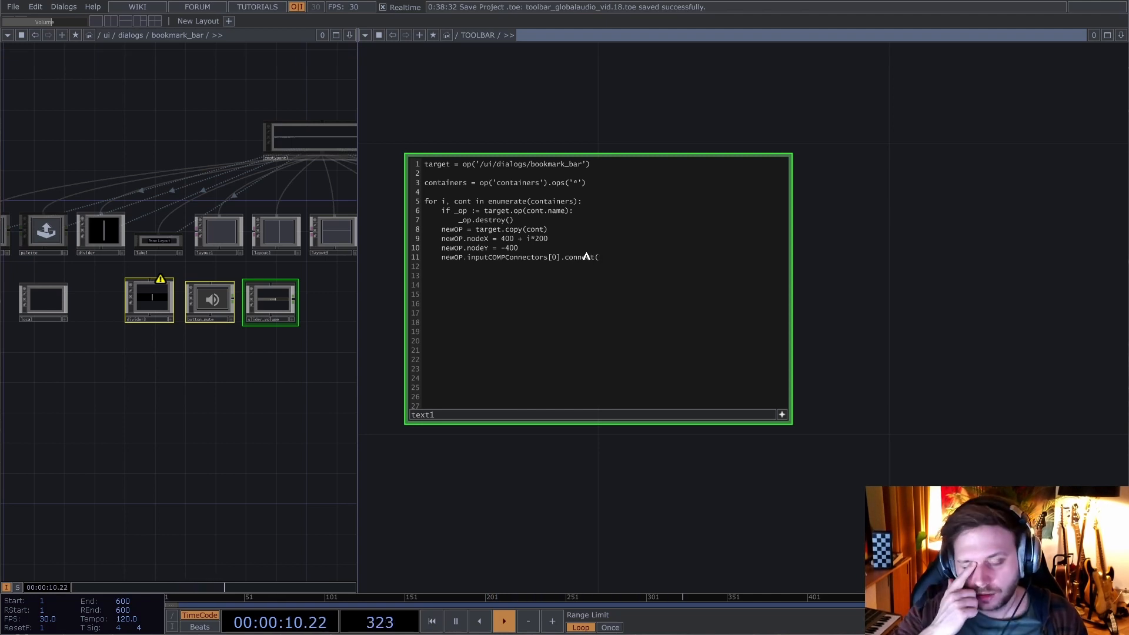
{"action": "scroll", "coordinate": [277, 124], "scroll_direction": "up", "scroll_amount": 4}
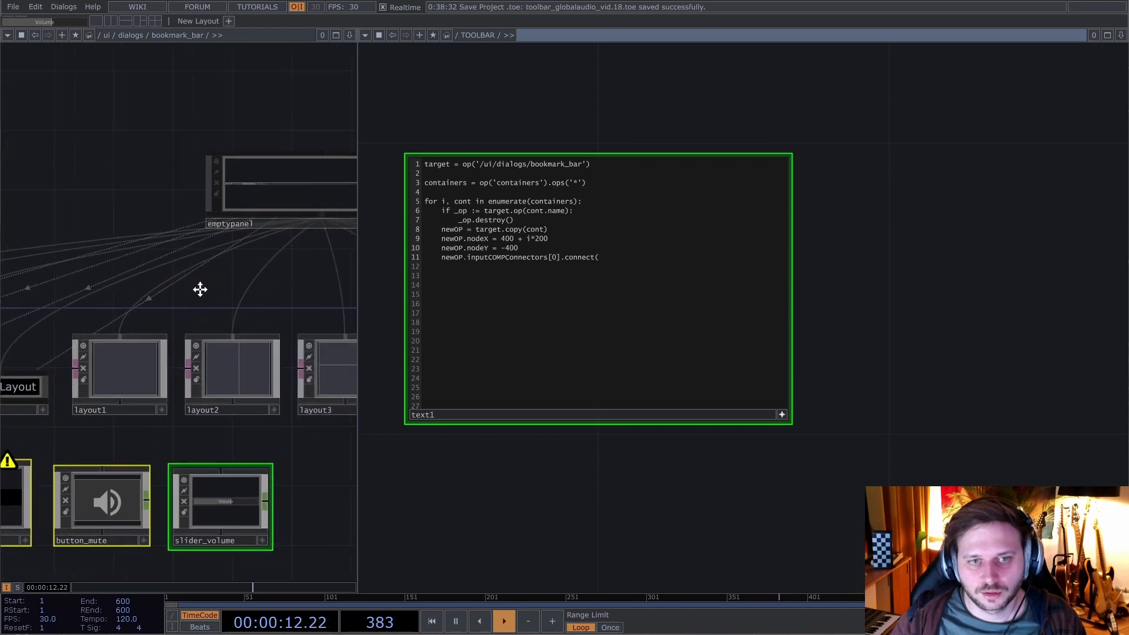
{"action": "left_click_drag", "start_coordinate": [200, 290], "coordinate": [100, 324]}
{"action": "scroll", "coordinate": [154, 292], "scroll_direction": "down", "scroll_amount": 2}
{"action": "left_click_drag", "start_coordinate": [153, 292], "coordinate": [286, 237]}
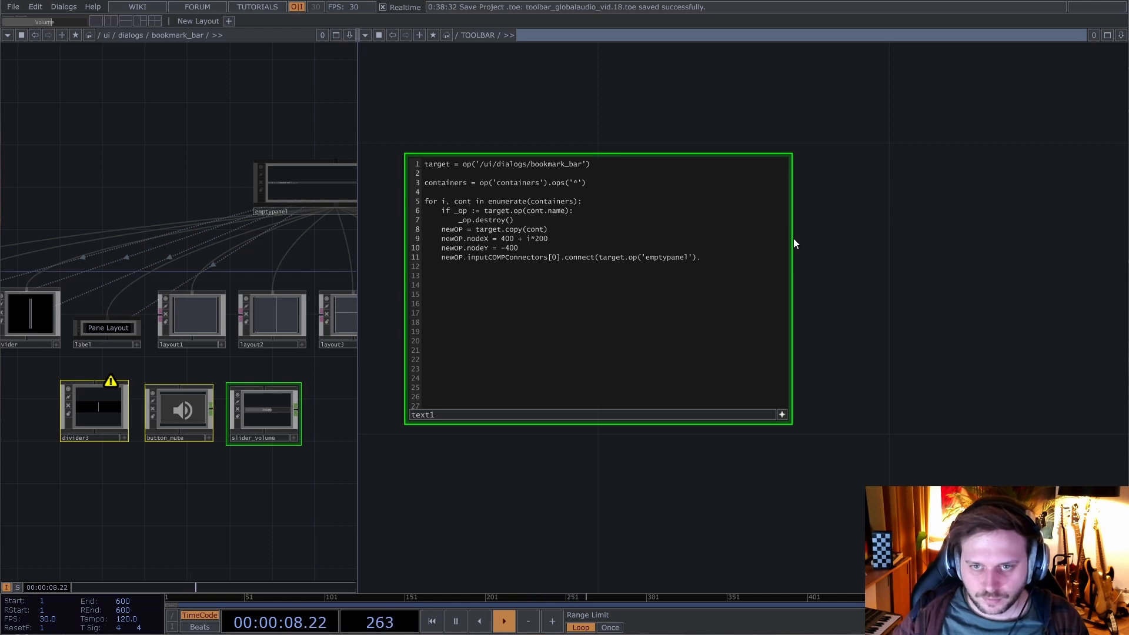
{"action": "type", "text": "outputC"}
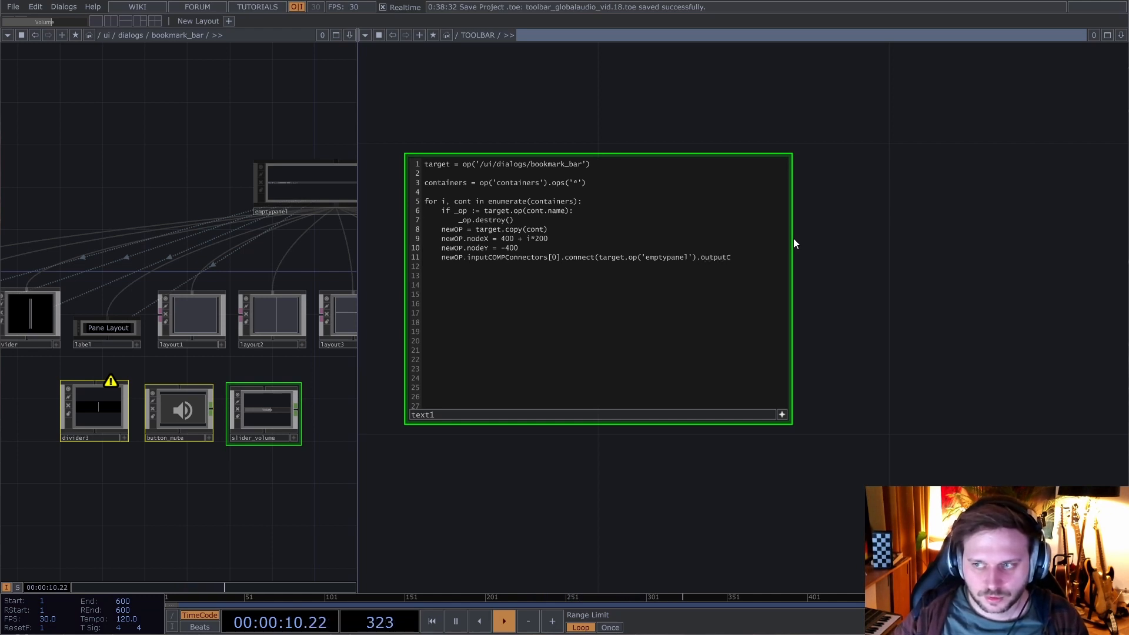
{"action": "type", "text": "OMPConnectors"}
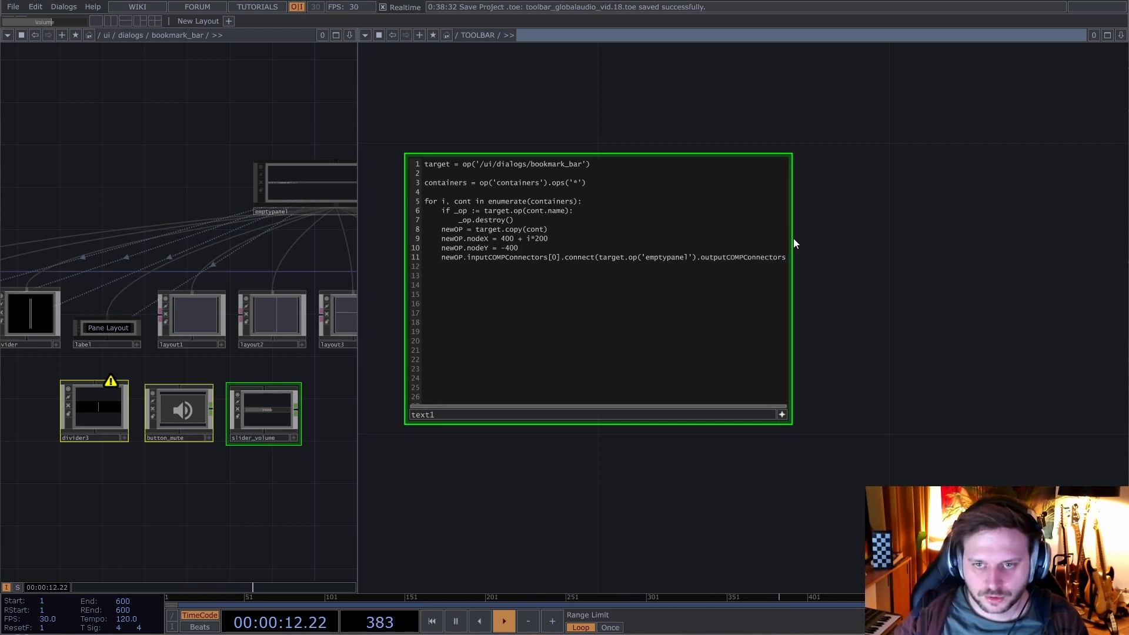
{"action": "type", "text": "[0])"}
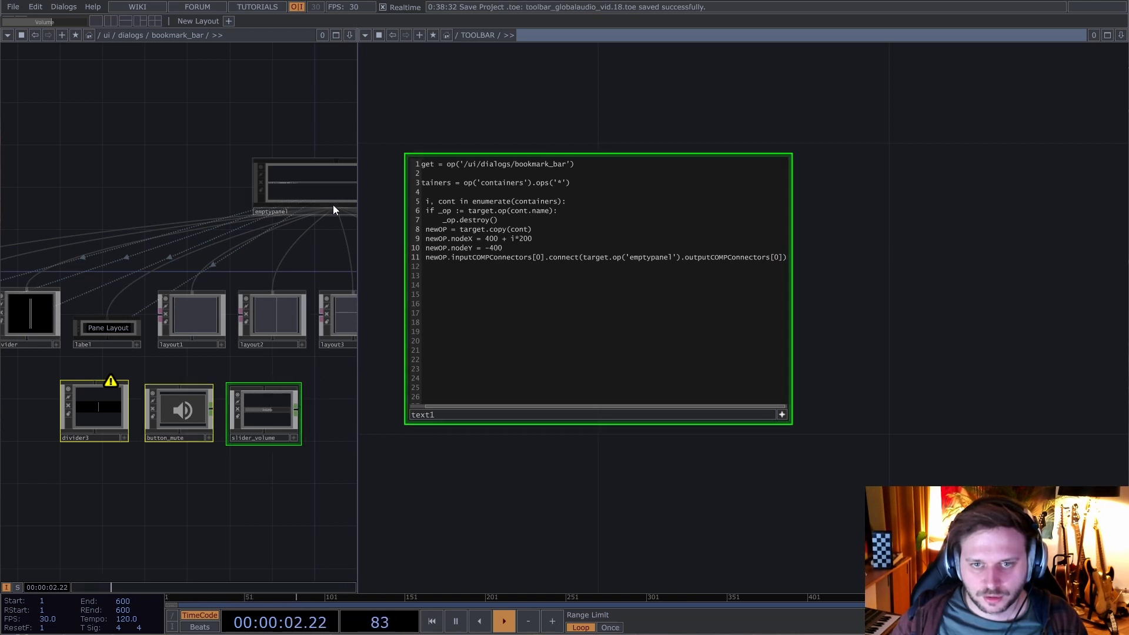
{"action": "left_click", "coordinate": [782, 415]}
{"action": "key", "text": "ctrl+r"}
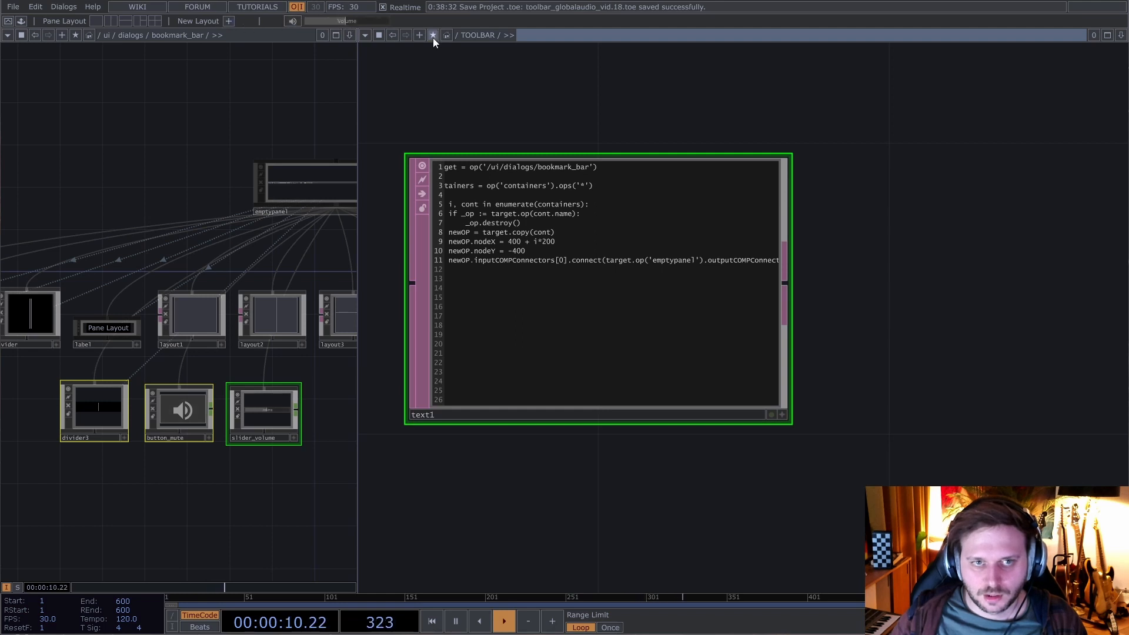
- Rename the text1 DAT to script_install and save the project
{"action": "scroll", "coordinate": [589, 276], "scroll_direction": "down", "scroll_amount": 4}
{"action": "scroll", "coordinate": [597, 335], "scroll_direction": "up", "scroll_amount": 3}
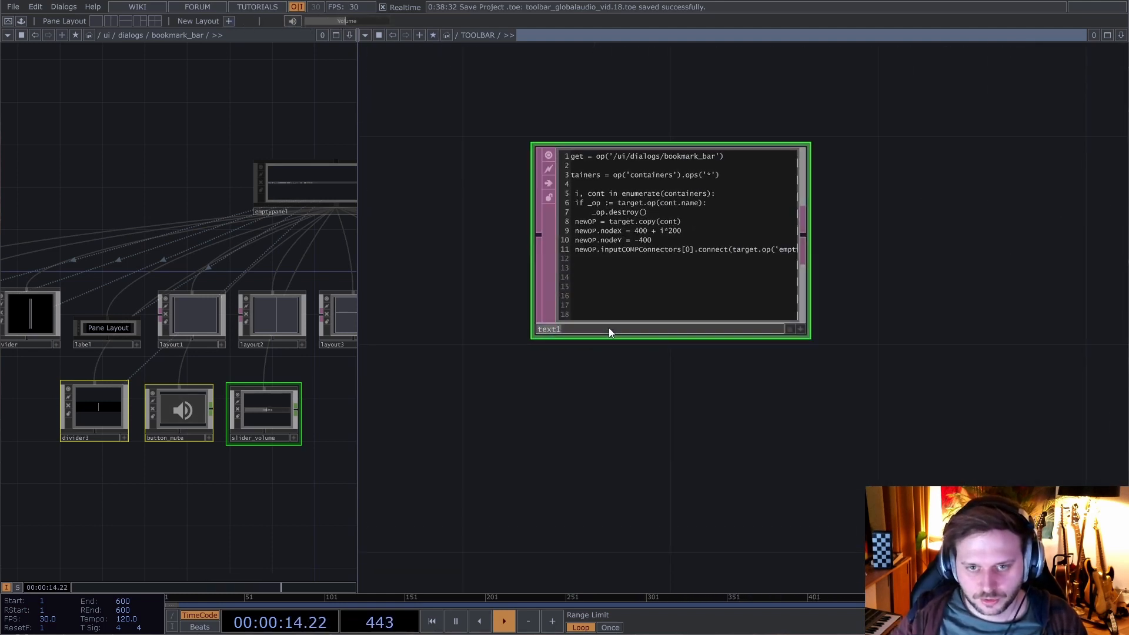
{"action": "left_click", "coordinate": [608, 327]}
{"action": "type", "text": "install"}
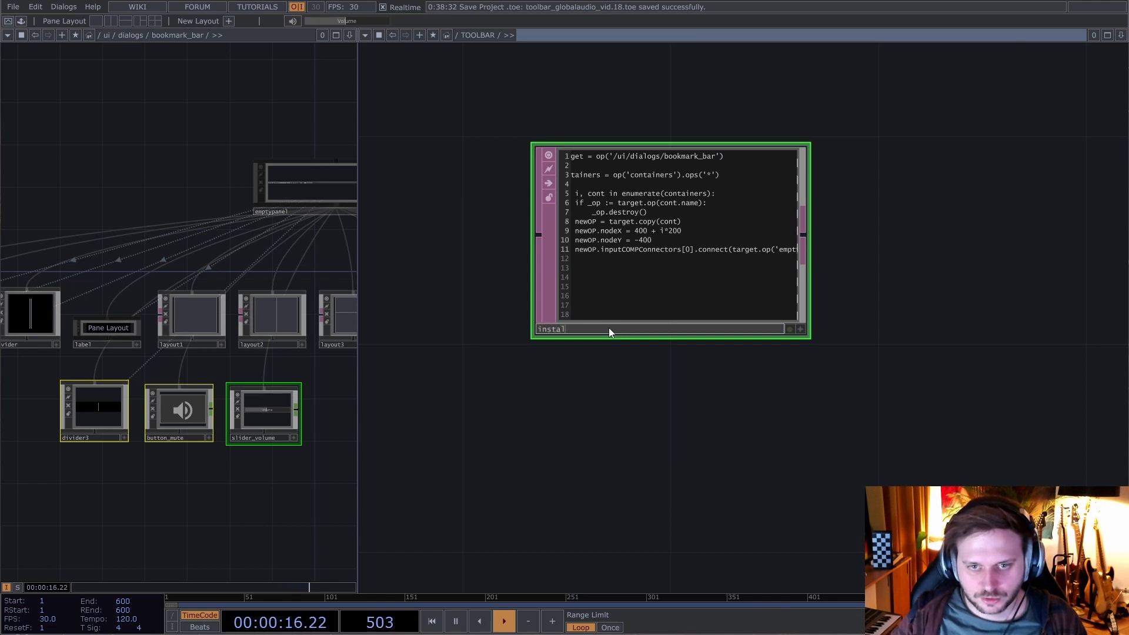
{"action": "key", "text": "BackSpace"}
{"action": "key", "text": "BackSpace"}
{"action": "key", "text": "BackSpace"}
{"action": "key", "text": "BackSpace"}
{"action": "key", "text": "BackSpace"}
{"action": "key", "text": "BackSpace"}
{"action": "key", "text": "BackSpace"}
{"action": "type", "text": "script_inst"}
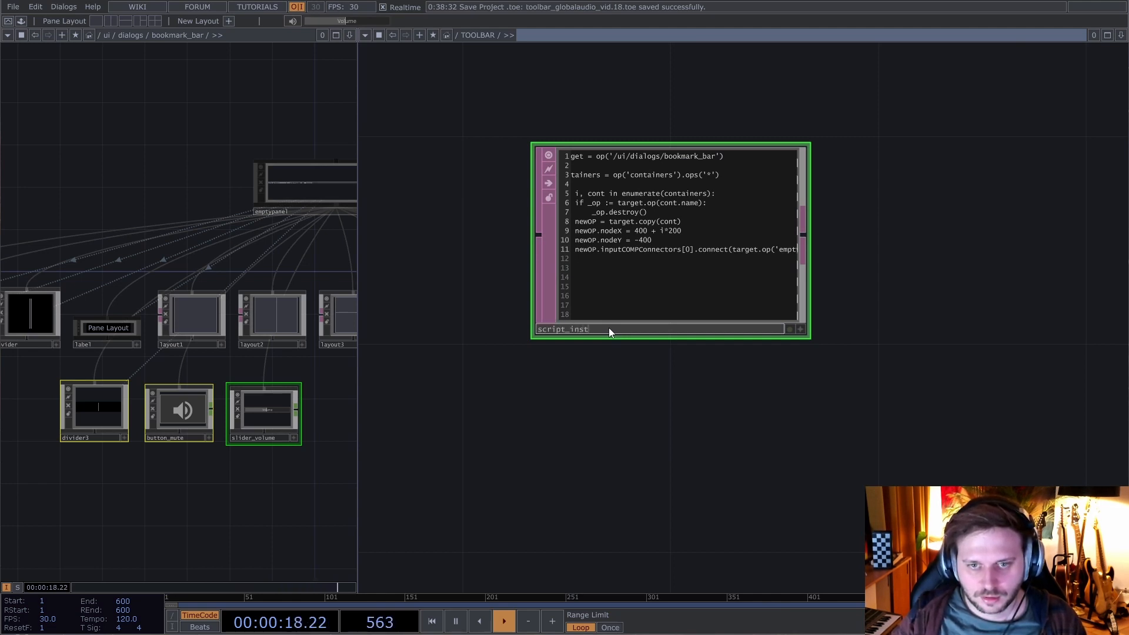
{"action": "type", "text": "all"}
{"action": "key", "text": "Return"}
{"action": "scroll", "coordinate": [609, 327], "scroll_direction": "down", "scroll_amount": 5}
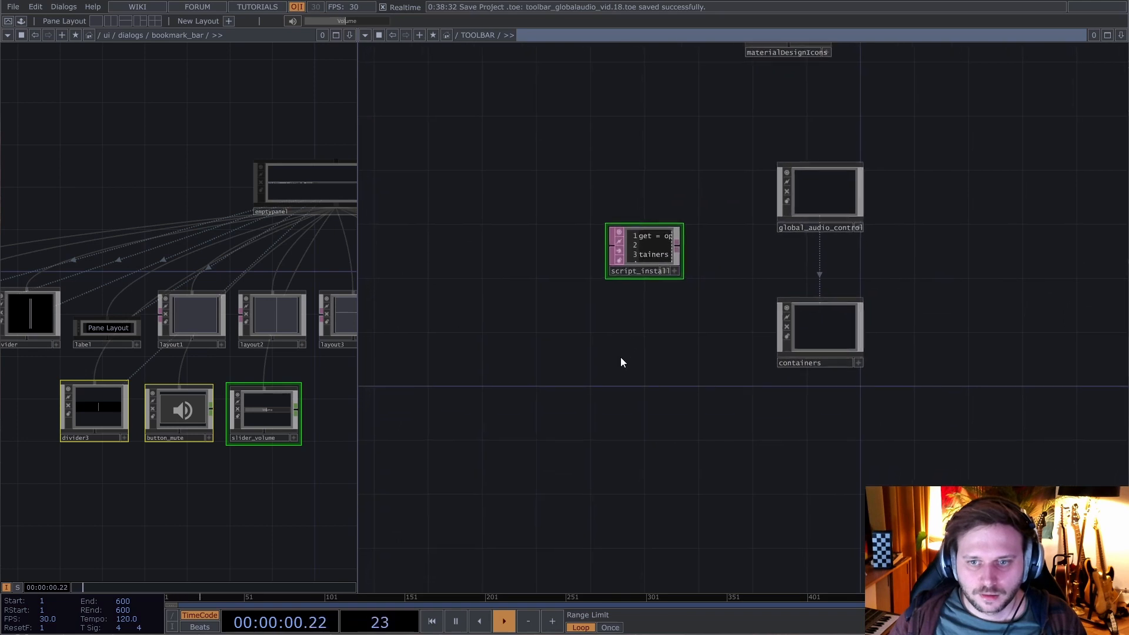
{"action": "key", "text": "ctrl+s"}
- Add an Execute DAT below script_install and turn on its Start and Create callbacks
{"action": "scroll", "coordinate": [630, 243], "scroll_direction": "up", "scroll_amount": 2}
{"action": "key", "text": "Tab"}
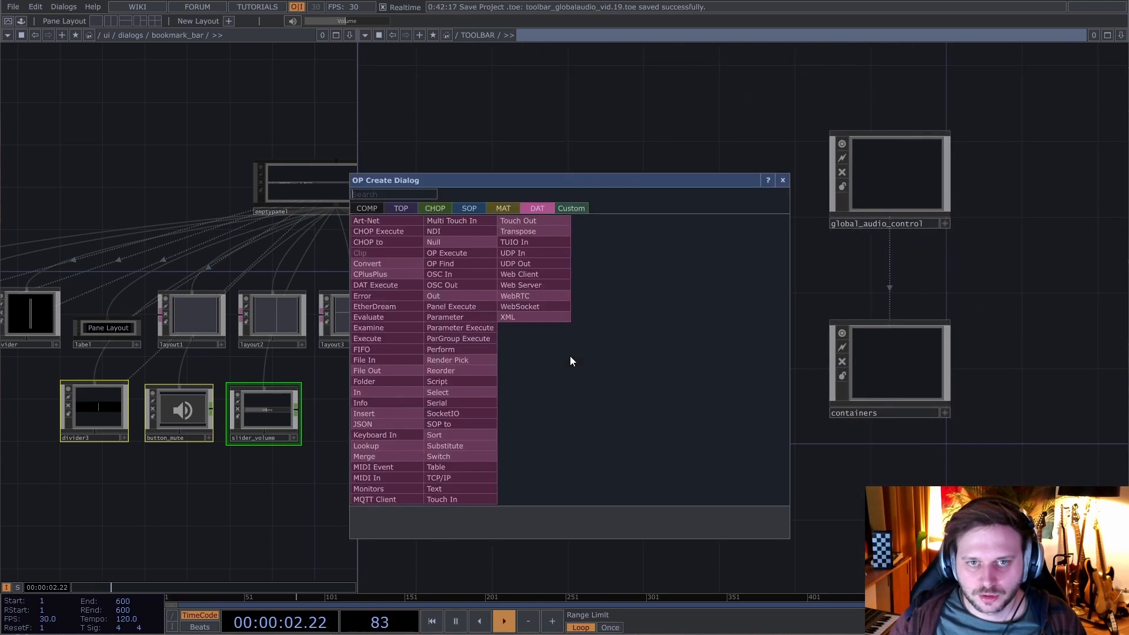
{"action": "key", "text": "Escape"}
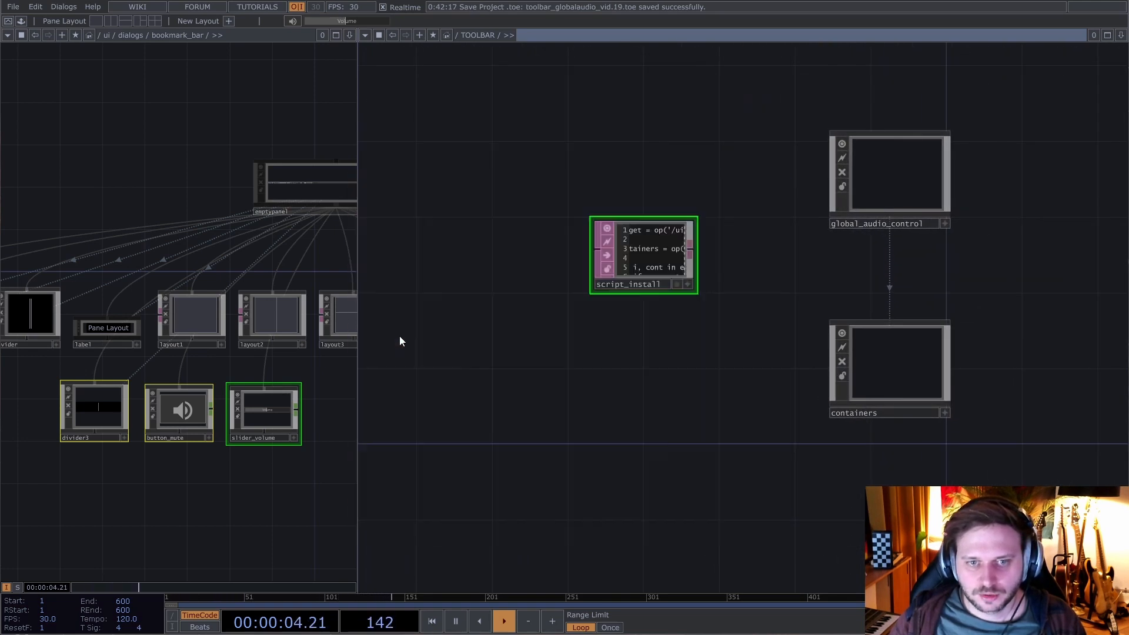
{"action": "left_click", "coordinate": [641, 374]}
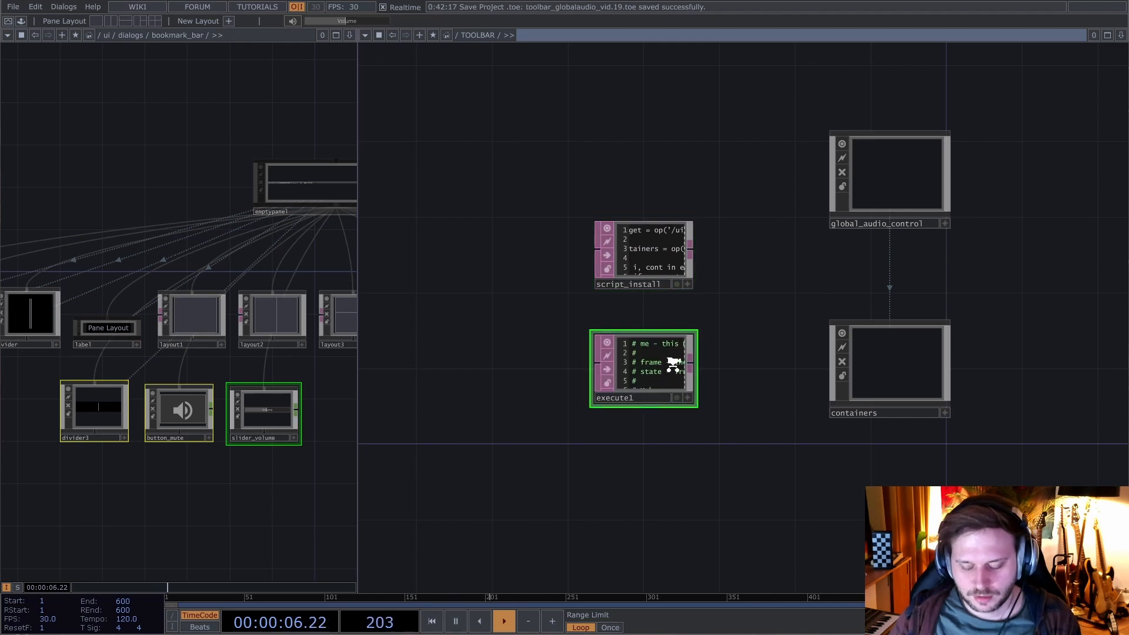
{"action": "scroll", "coordinate": [672, 364], "scroll_direction": "up", "scroll_amount": 3}
{"action": "scroll", "coordinate": [672, 363], "scroll_direction": "down", "scroll_amount": 1}
{"action": "key", "text": "p"}
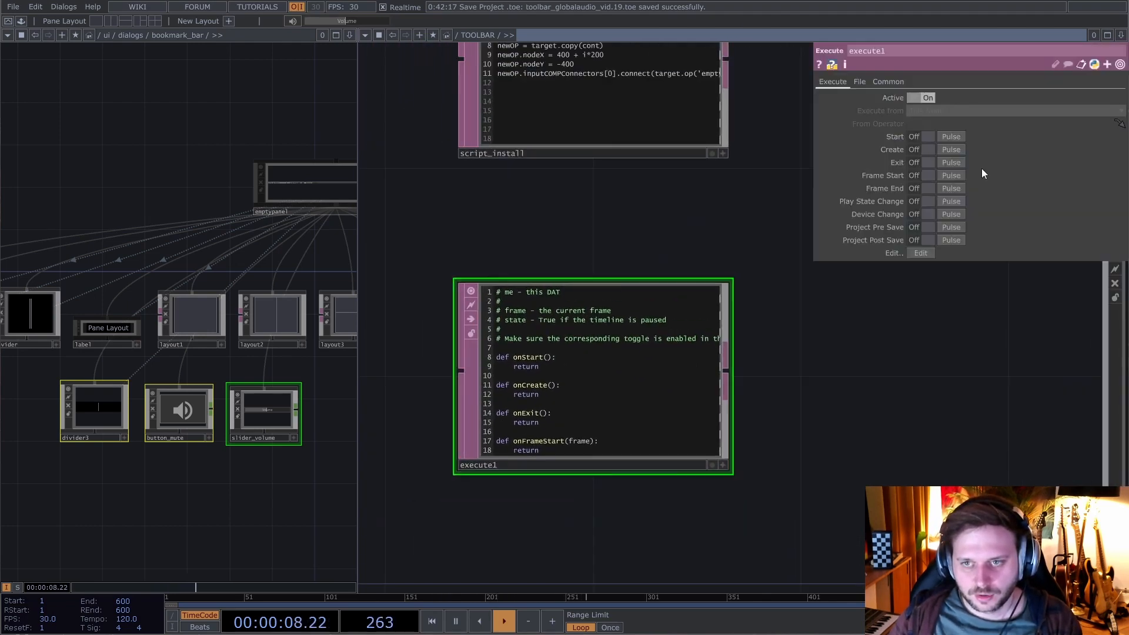
{"action": "left_click", "coordinate": [922, 149]}
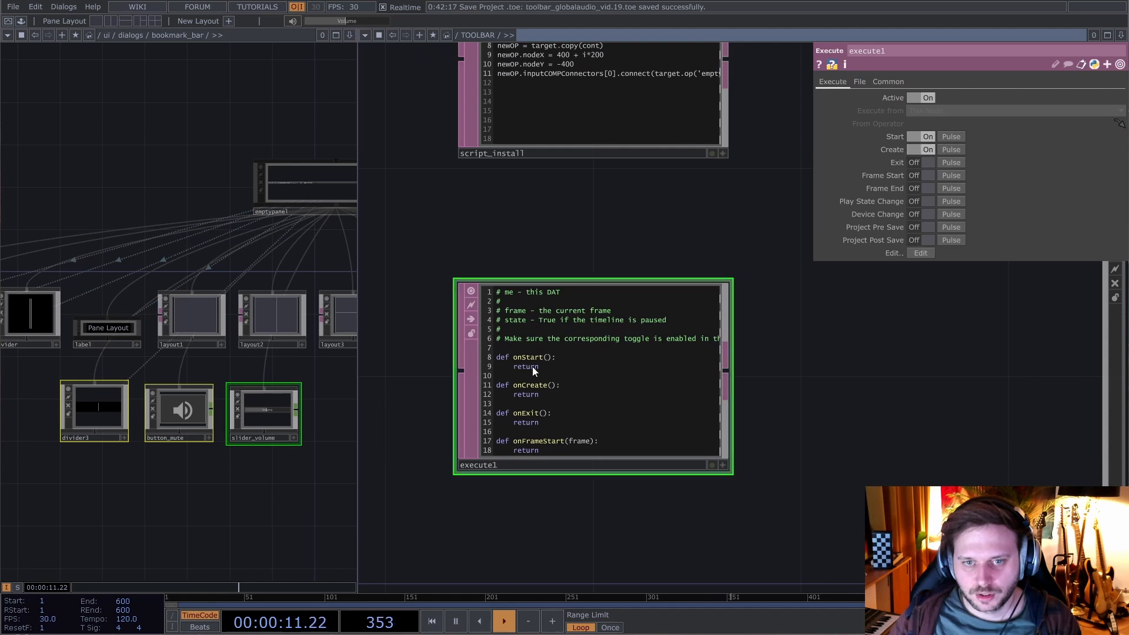
- Add op('script_install').run() to the onStart() function of the execute1 DAT
{"action": "left_click", "coordinate": [586, 356]}
{"action": "key", "text": "Return"}
{"action": "type", "text": "op("}
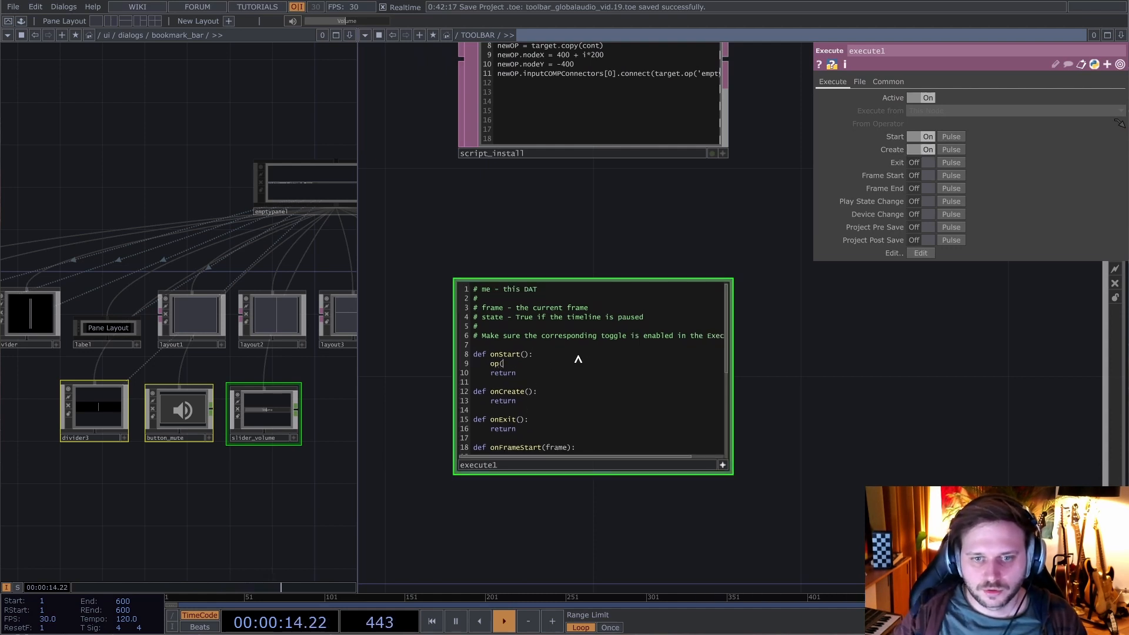
{"action": "type", "text": "'script_"}
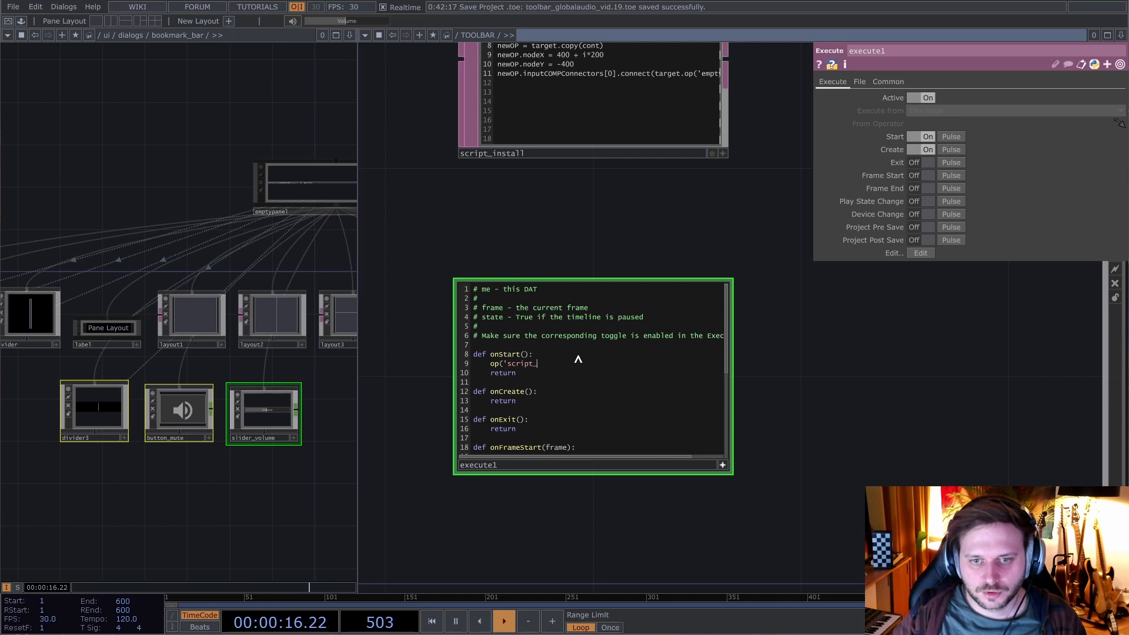
{"action": "type", "text": "install')."}
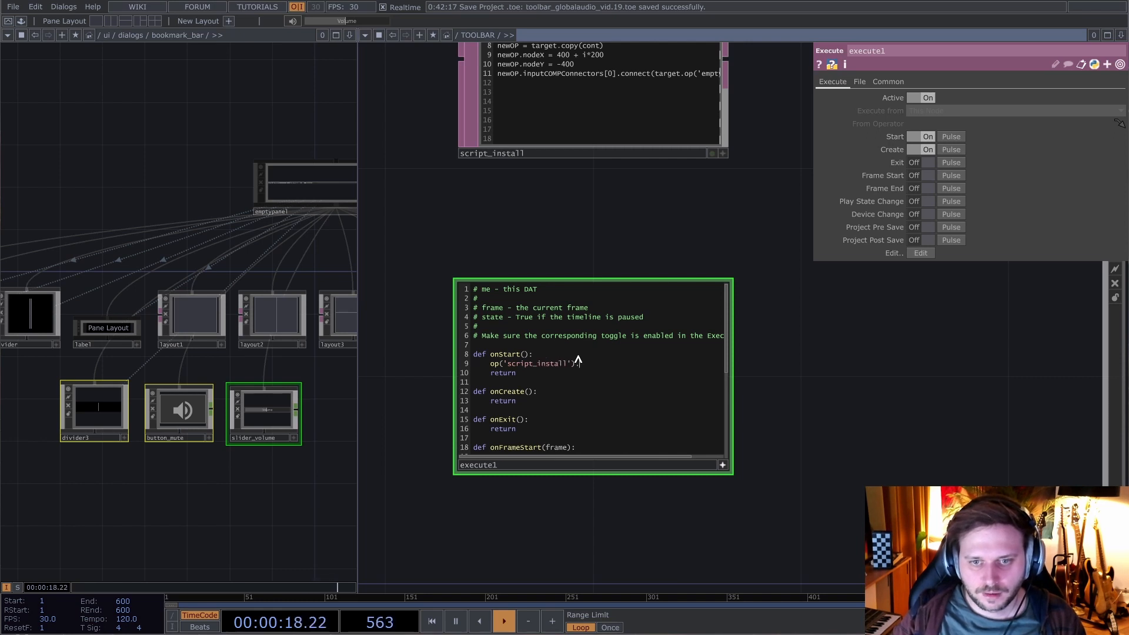
{"action": "type", "text": "run()"}
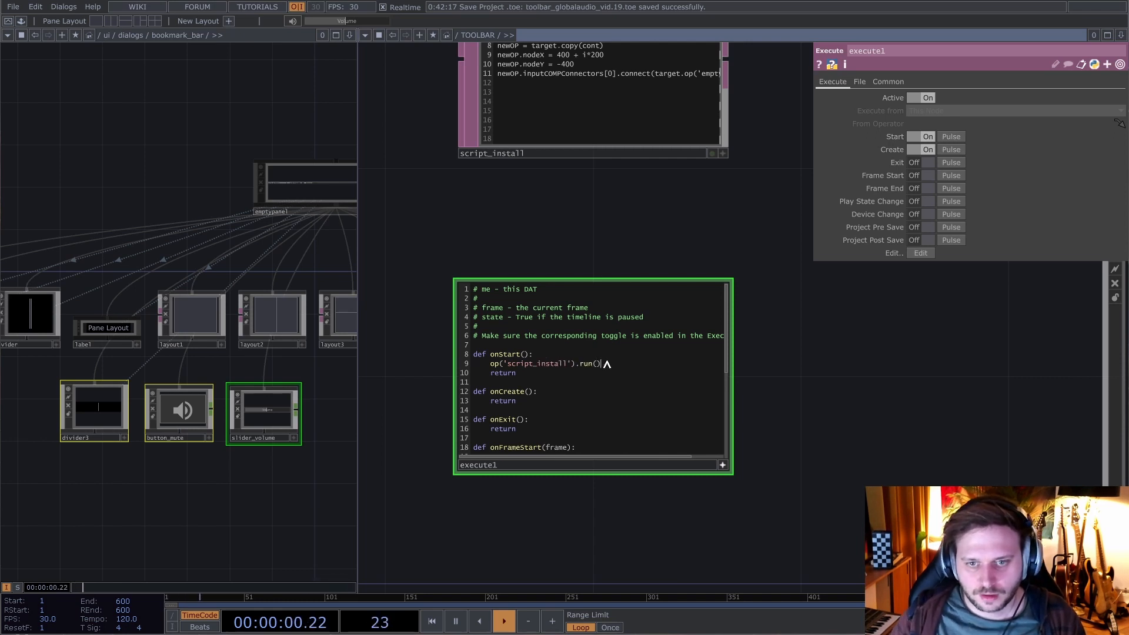
- Add op('script_install').run() to onCreate(), pass delayFrames = 30 to the run call in onStart(), and finish editing execute1
{"action": "left_click_drag", "start_coordinate": [600, 364], "coordinate": [544, 400]}
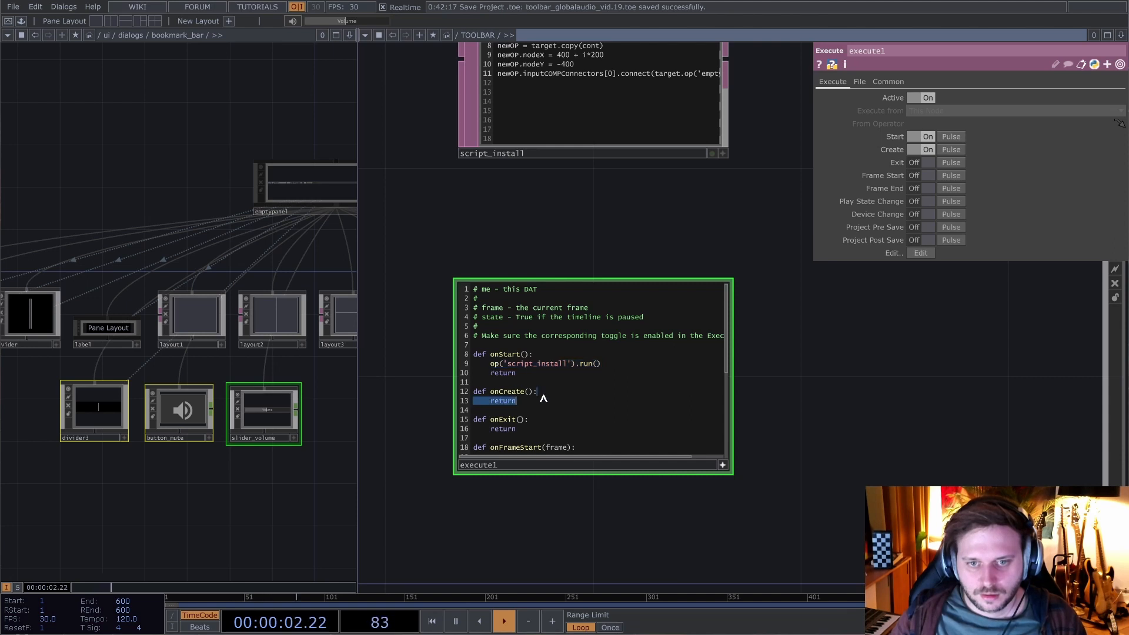
{"action": "left_click", "coordinate": [538, 391]}
{"action": "key", "text": "Return"}
{"action": "type", "text": "op('script_install').run()"}
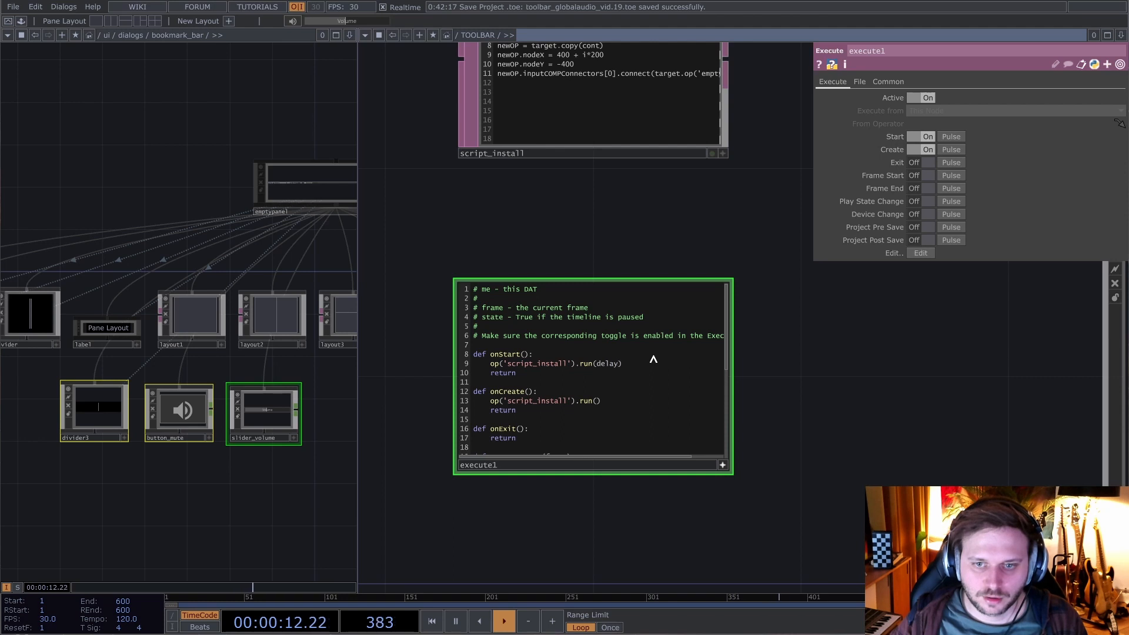
{"action": "type", "text": "Frames = 30"}
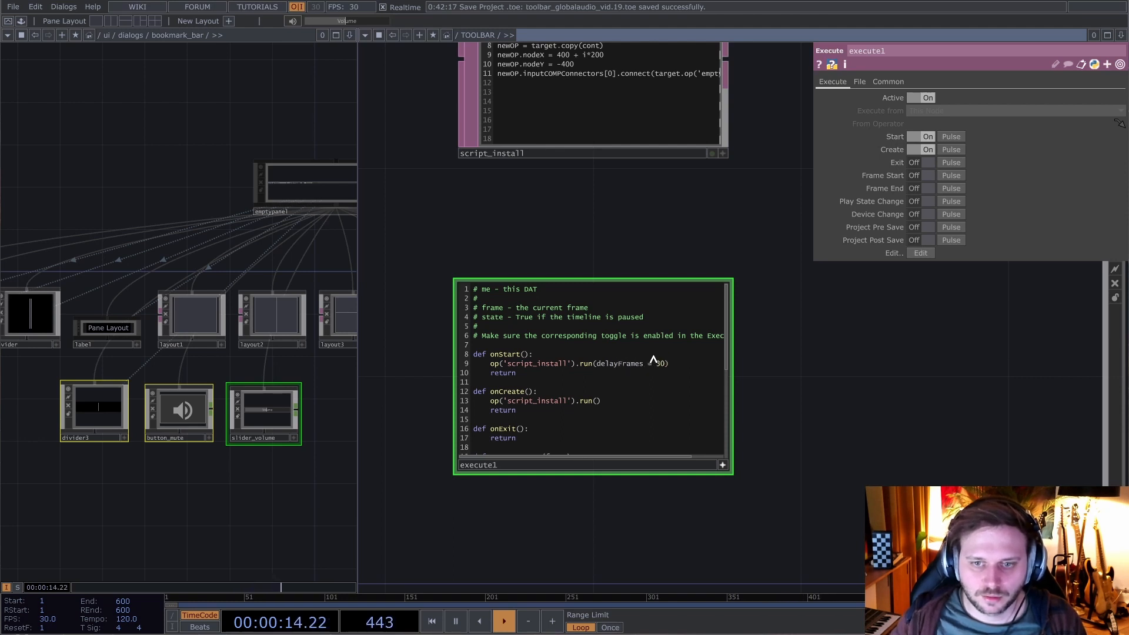
{"action": "left_click", "coordinate": [722, 464]}
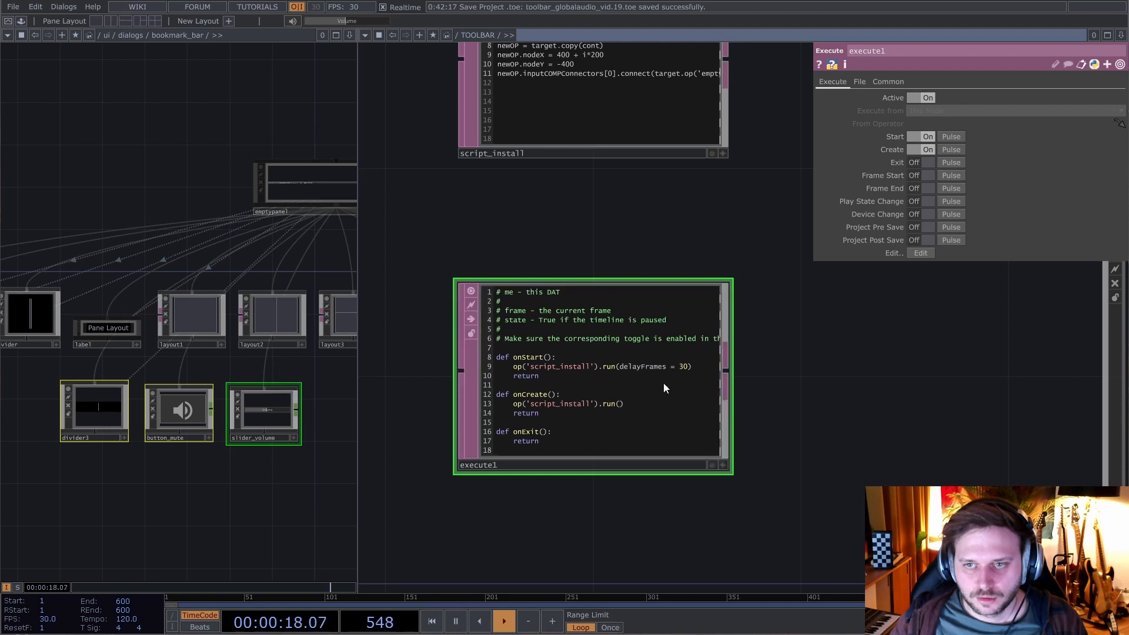
- Test execute1's Start and Create pulses, deleting the copied divider3, button_mute and slider_volume from the bookmark bar before each reinstall
{"action": "left_click", "coordinate": [961, 139]}
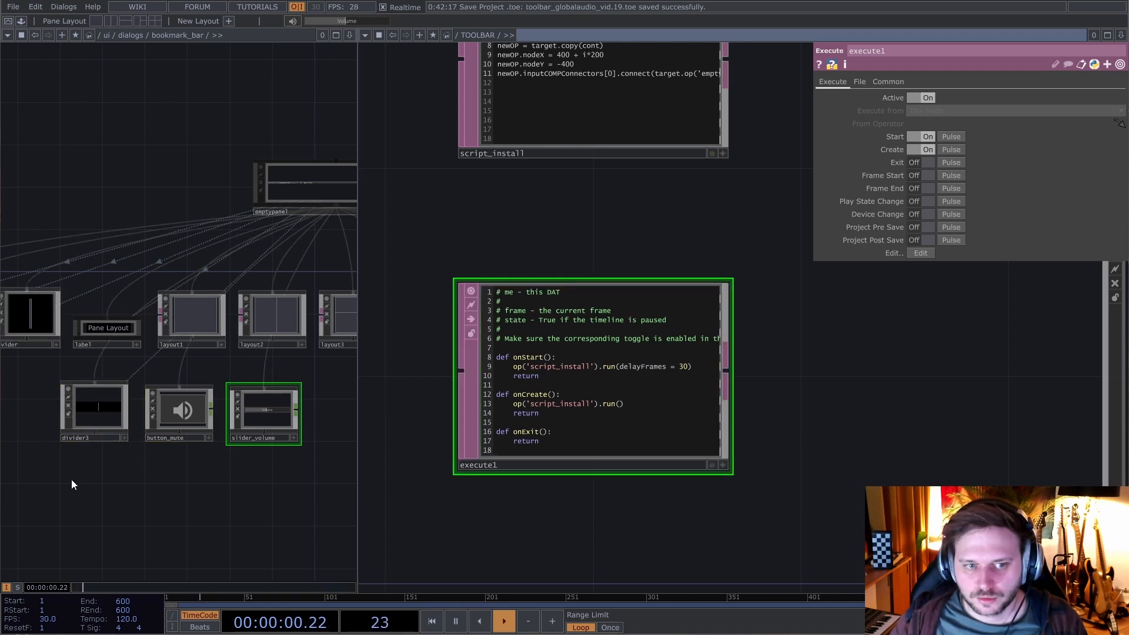
{"action": "key", "text": "Delete"}
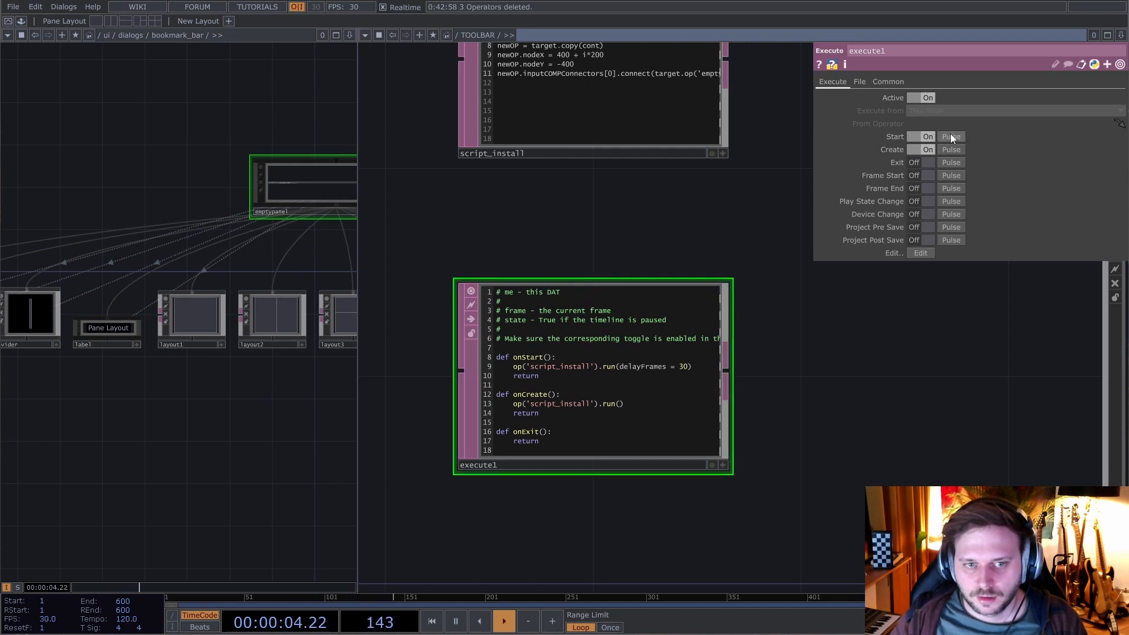
{"action": "left_click_drag", "start_coordinate": [75, 475], "coordinate": [266, 394]}
{"action": "key", "text": "Delete"}
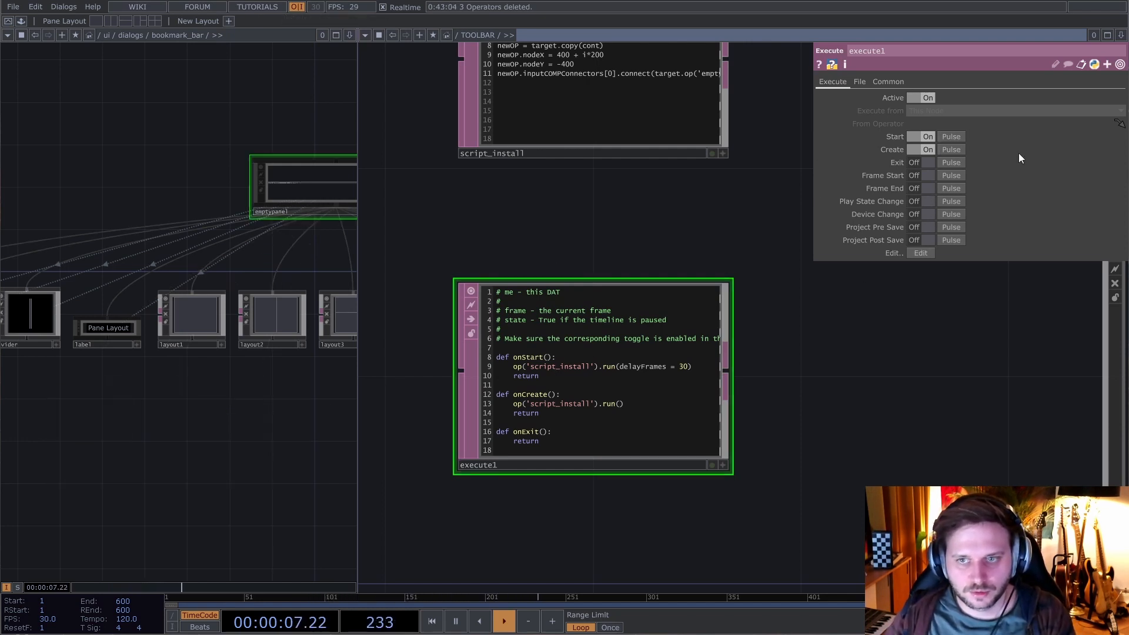
{"action": "left_click", "coordinate": [952, 149]}
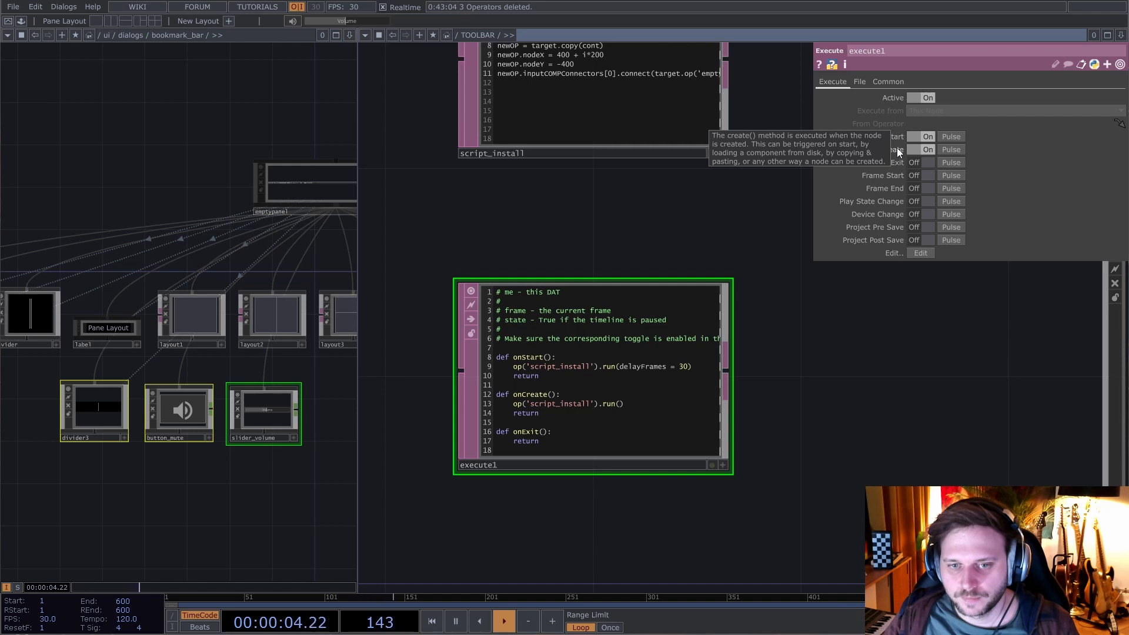
- Bring the script_install and execute1 DATs into view in the TOOLBAR network and save the project
{"action": "scroll", "coordinate": [608, 295], "scroll_direction": "down", "scroll_amount": 5}
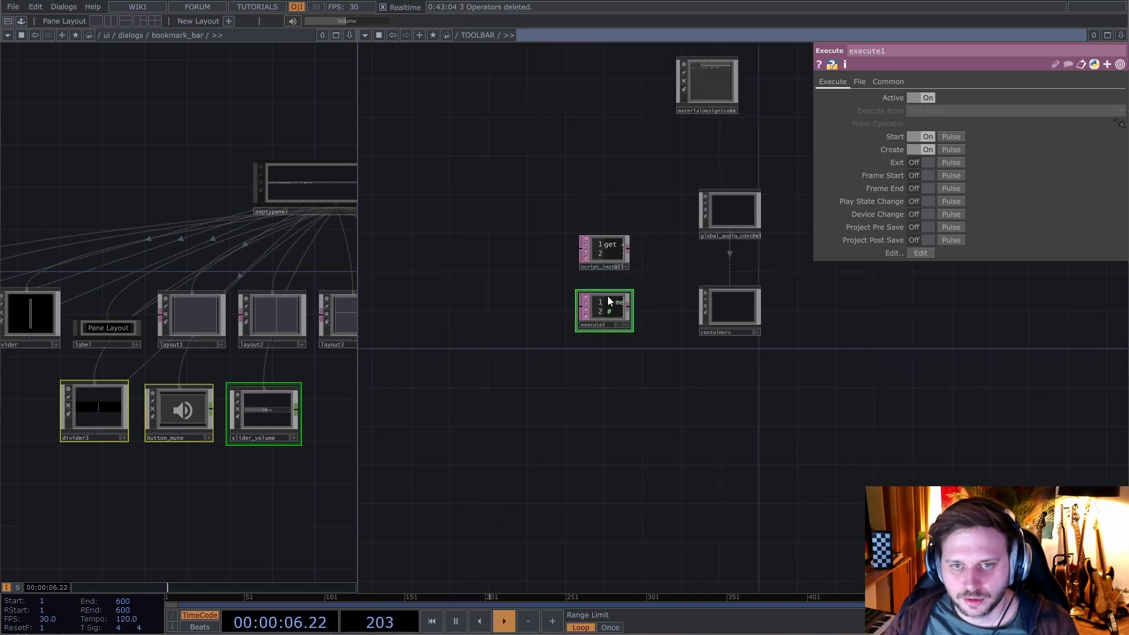
{"action": "scroll", "coordinate": [608, 295], "scroll_direction": "up", "scroll_amount": 5}
{"action": "scroll", "coordinate": [617, 301], "scroll_direction": "down", "scroll_amount": 2}
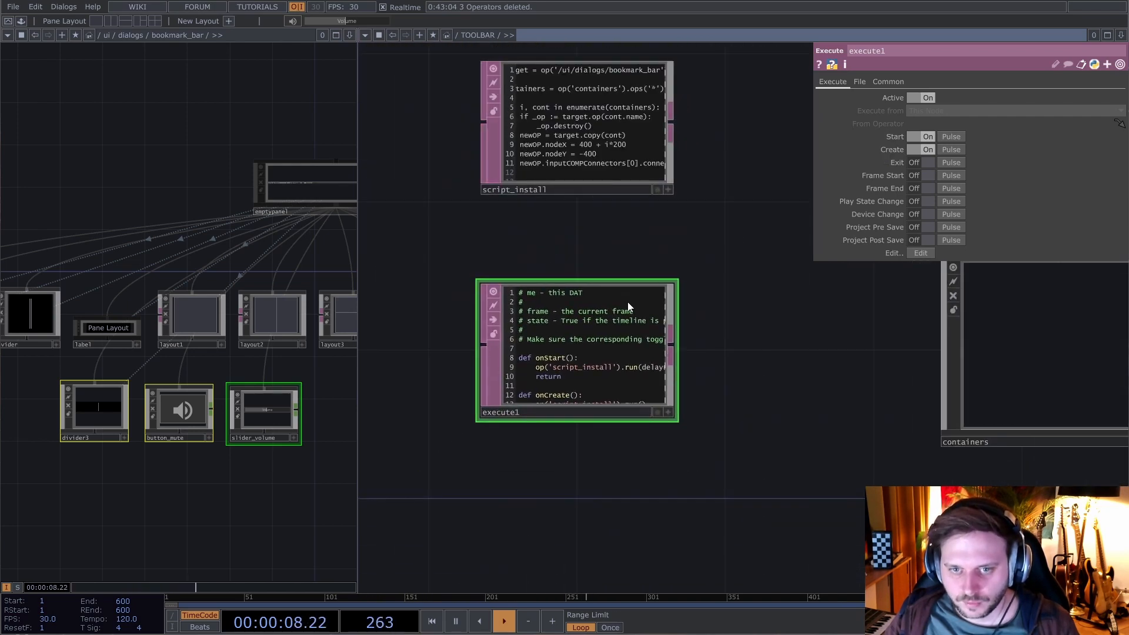
{"action": "scroll", "coordinate": [546, 287], "scroll_direction": "down", "scroll_amount": 5}
{"action": "middle_click_drag", "start_coordinate": [564, 285], "coordinate": [662, 276]}
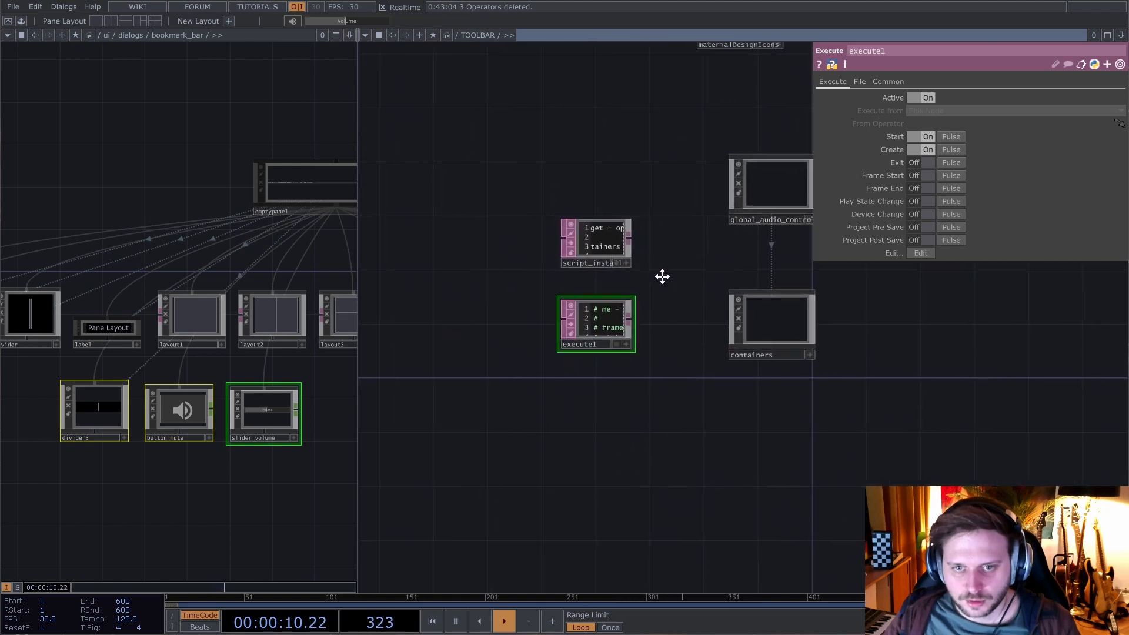
{"action": "key", "text": "ctrl+s"}
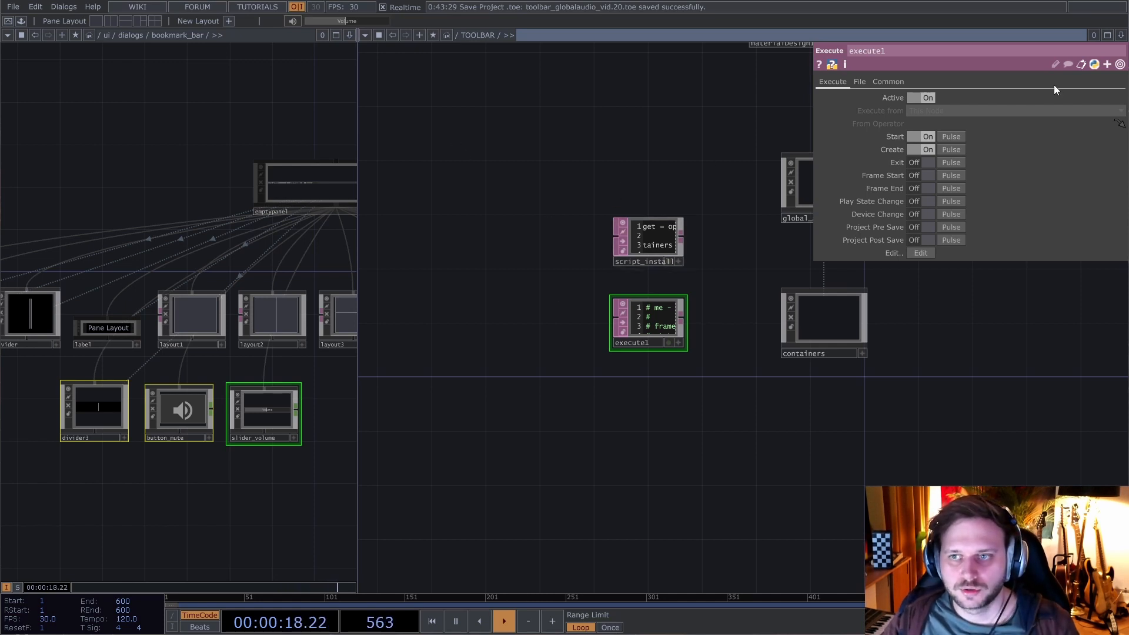
- Examine the installed copies in the bookmark bar network and the original widgets inside the containers component
{"action": "scroll", "coordinate": [711, 281], "scroll_direction": "up", "scroll_amount": 2}
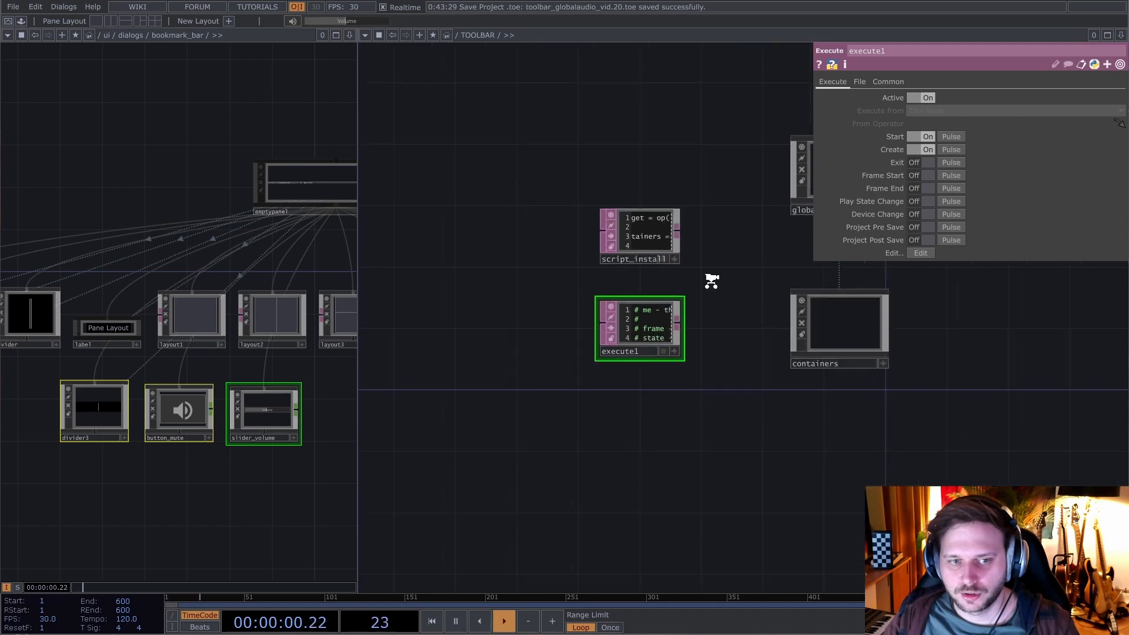
{"action": "scroll", "coordinate": [711, 281], "scroll_direction": "up", "scroll_amount": 2}
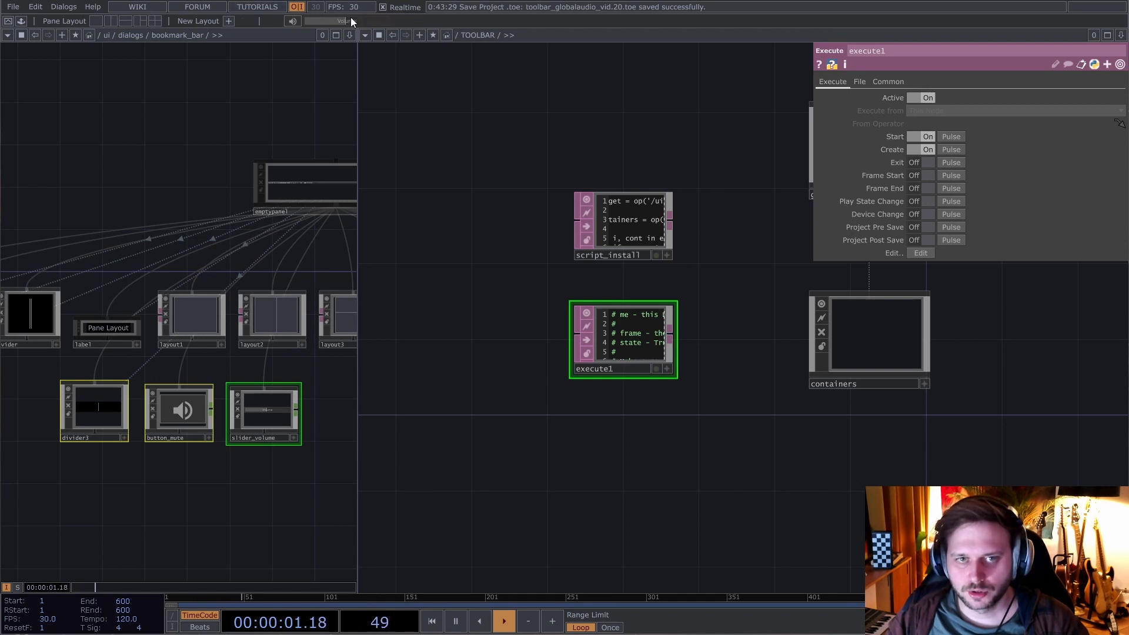
{"action": "left_click_drag", "start_coordinate": [799, 449], "coordinate": [763, 444]}
{"action": "scroll", "coordinate": [271, 462], "scroll_direction": "down", "scroll_amount": 3}
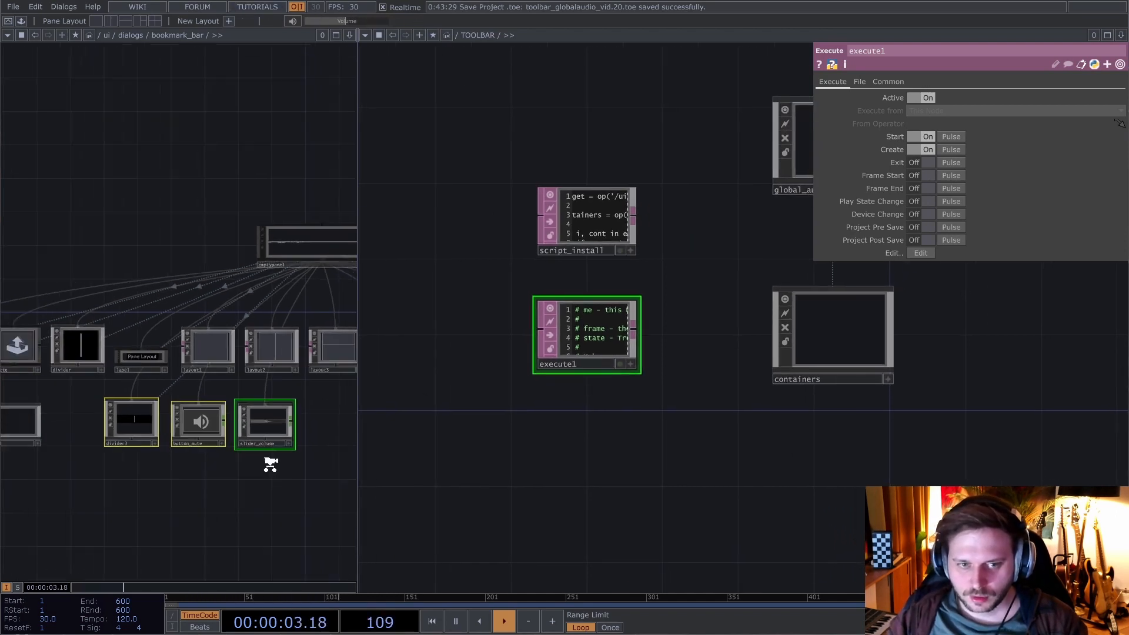
{"action": "left_click_drag", "start_coordinate": [248, 453], "coordinate": [173, 416]}
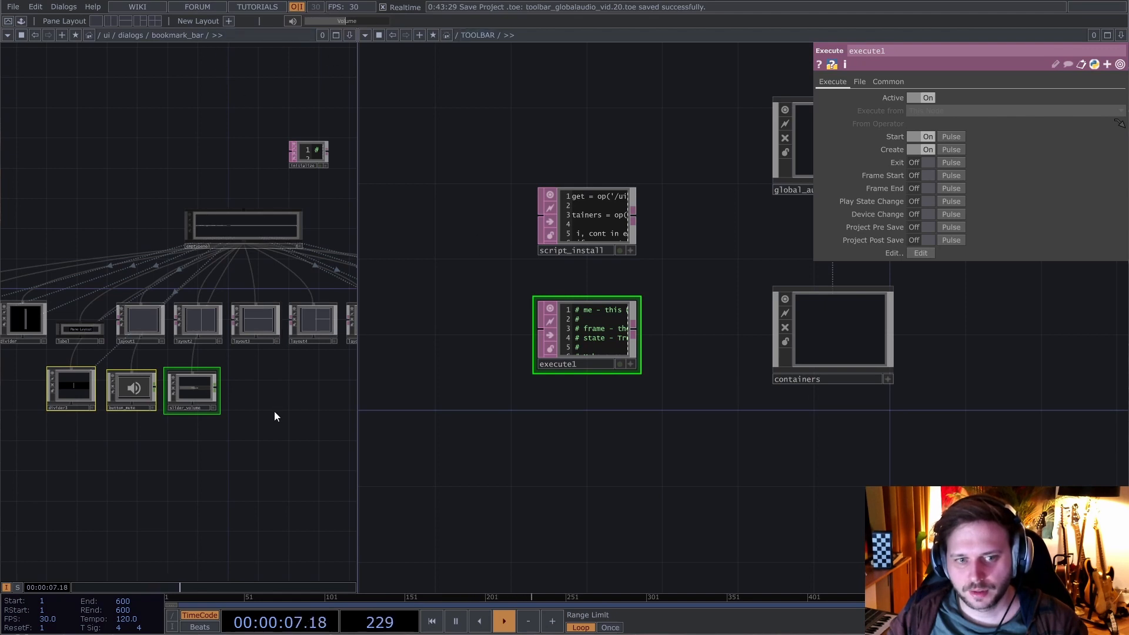
{"action": "left_click", "coordinate": [253, 414]}
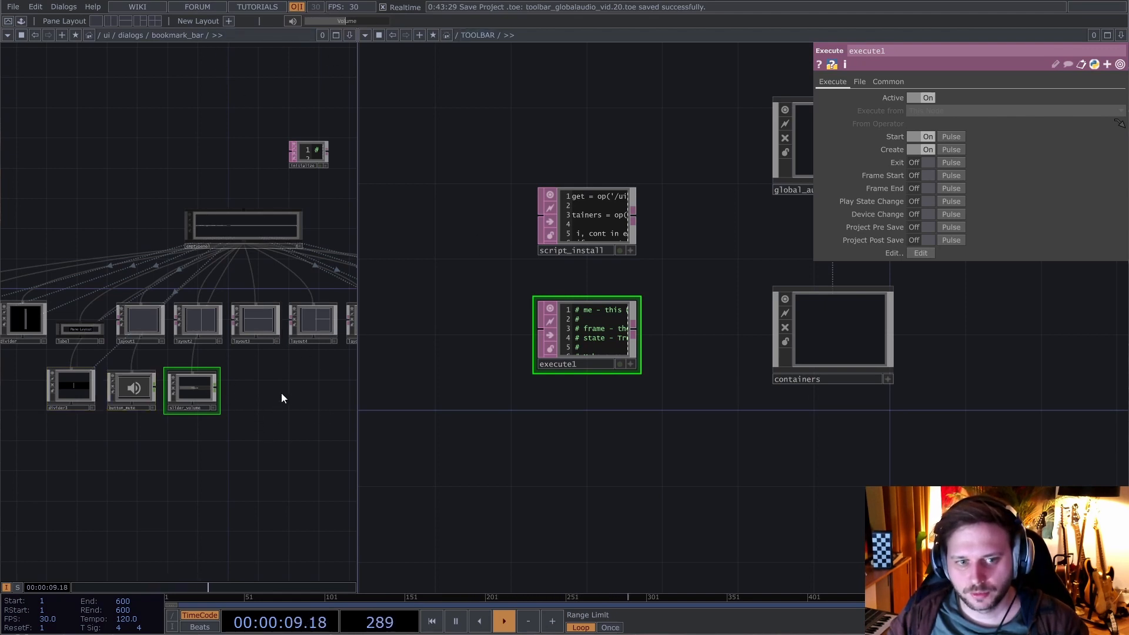
{"action": "left_click", "coordinate": [841, 322]}
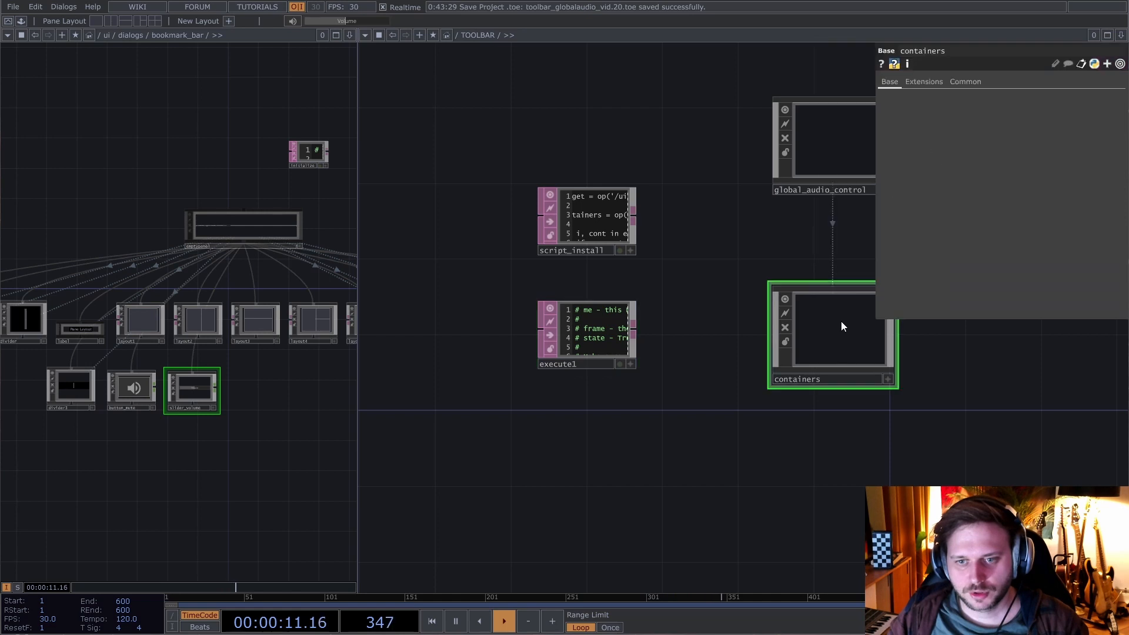
{"action": "key", "text": "i"}
{"action": "left_click_drag", "start_coordinate": [545, 401], "coordinate": [516, 401]}
{"action": "left_click", "coordinate": [629, 354]}
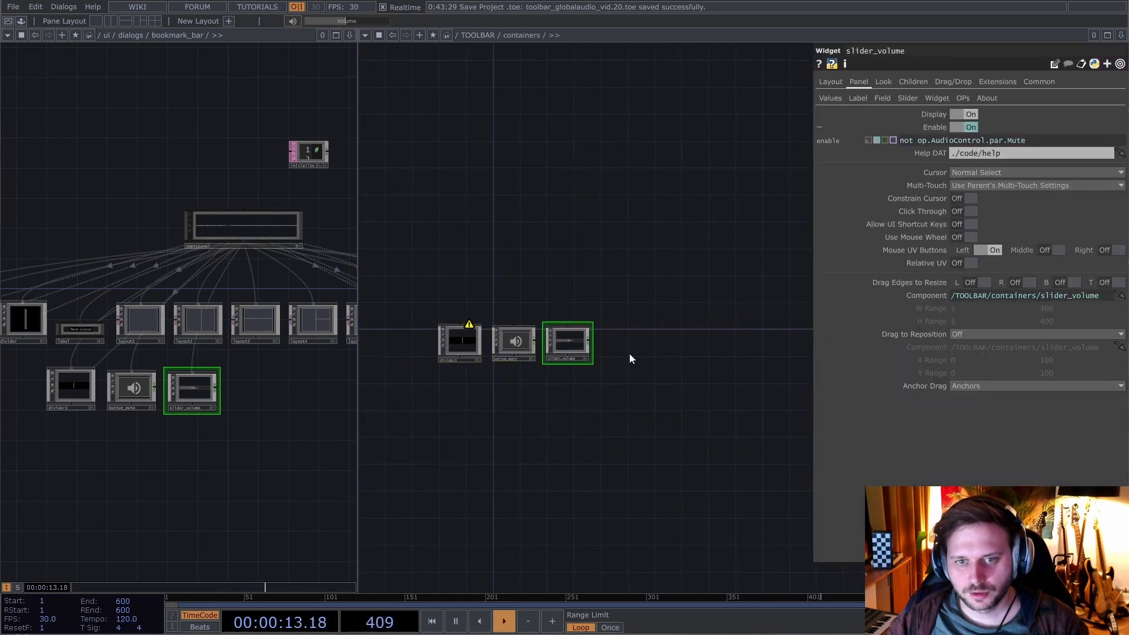
{"action": "scroll", "coordinate": [588, 354], "scroll_direction": "down", "scroll_amount": 5}
{"action": "scroll", "coordinate": [582, 353], "scroll_direction": "down", "scroll_amount": 5}
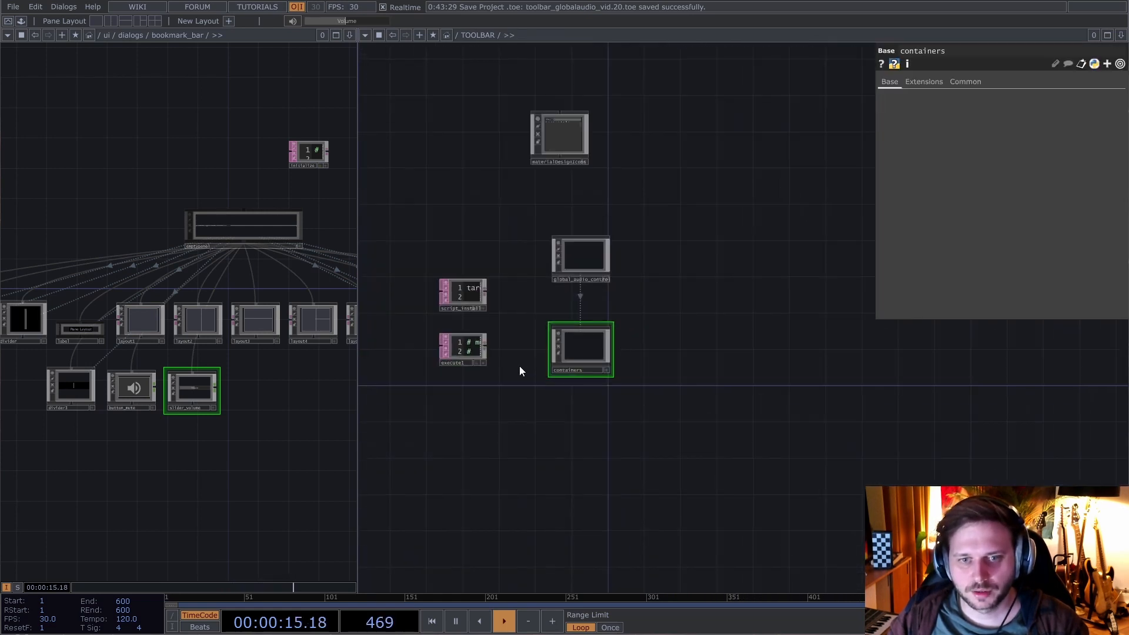
- Set the Volume parameter of global_audio_control to about 0.408 in the TOOLBAR network
{"action": "left_click_drag", "start_coordinate": [491, 337], "coordinate": [546, 391]}
{"action": "scroll", "coordinate": [551, 386], "scroll_direction": "up", "scroll_amount": 5}
{"action": "scroll", "coordinate": [560, 358], "scroll_direction": "down", "scroll_amount": 5}
{"action": "scroll", "coordinate": [565, 379], "scroll_direction": "up", "scroll_amount": 3}
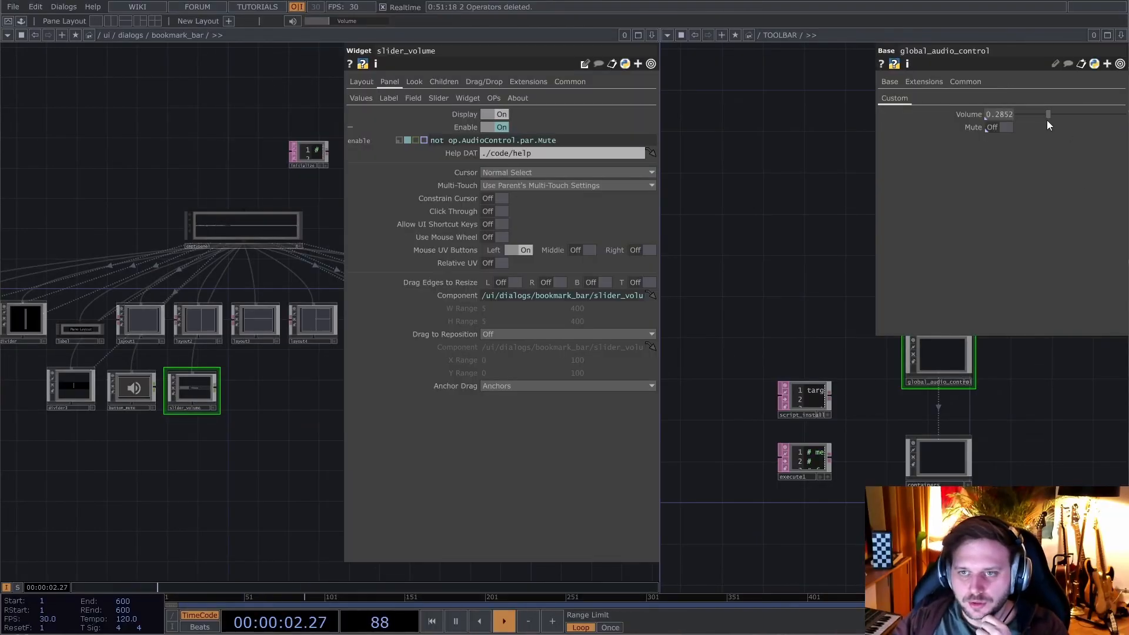
{"action": "left_click_drag", "start_coordinate": [1042, 113], "coordinate": [1061, 114]}
{"action": "scroll", "coordinate": [1020, 368], "scroll_direction": "up", "scroll_amount": 5}
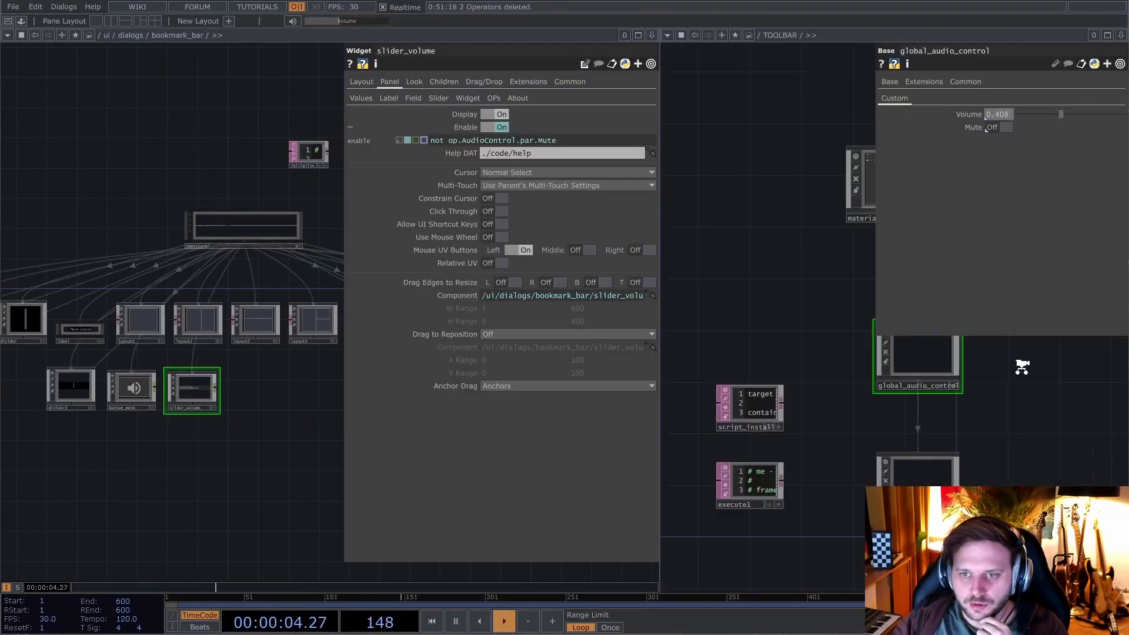
- Lower the Volume of global_audio_control to about 0.384 and close the bookmark bar pane
{"action": "left_click_drag", "start_coordinate": [1019, 397], "coordinate": [1015, 474]}
{"action": "left_click_drag", "start_coordinate": [1066, 117], "coordinate": [1053, 117]}
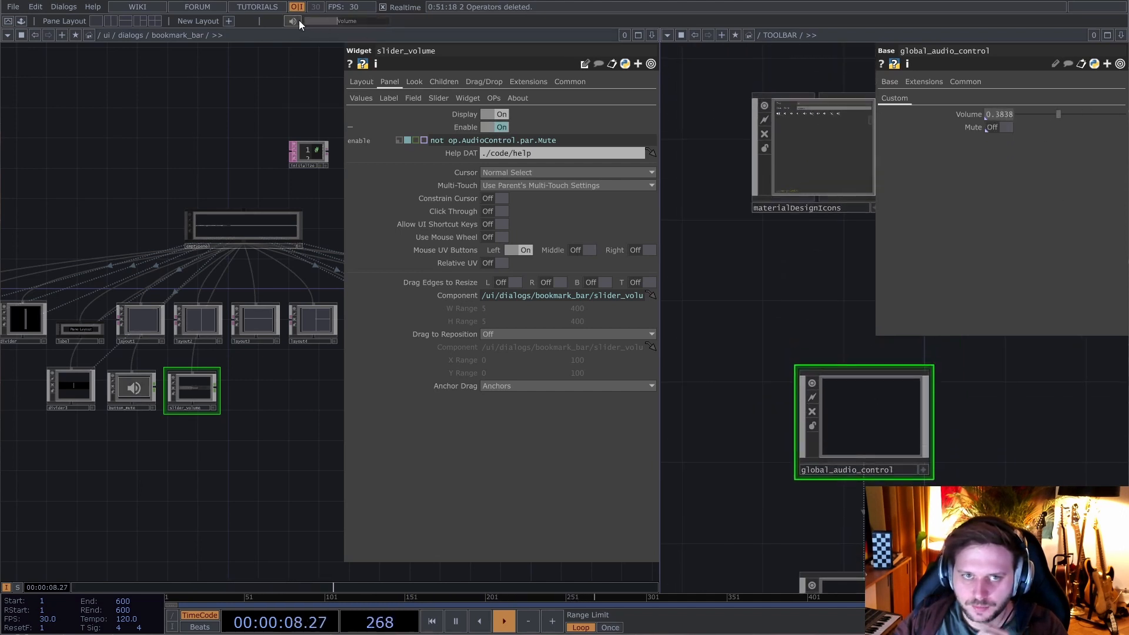
{"action": "left_click", "coordinate": [651, 36]}
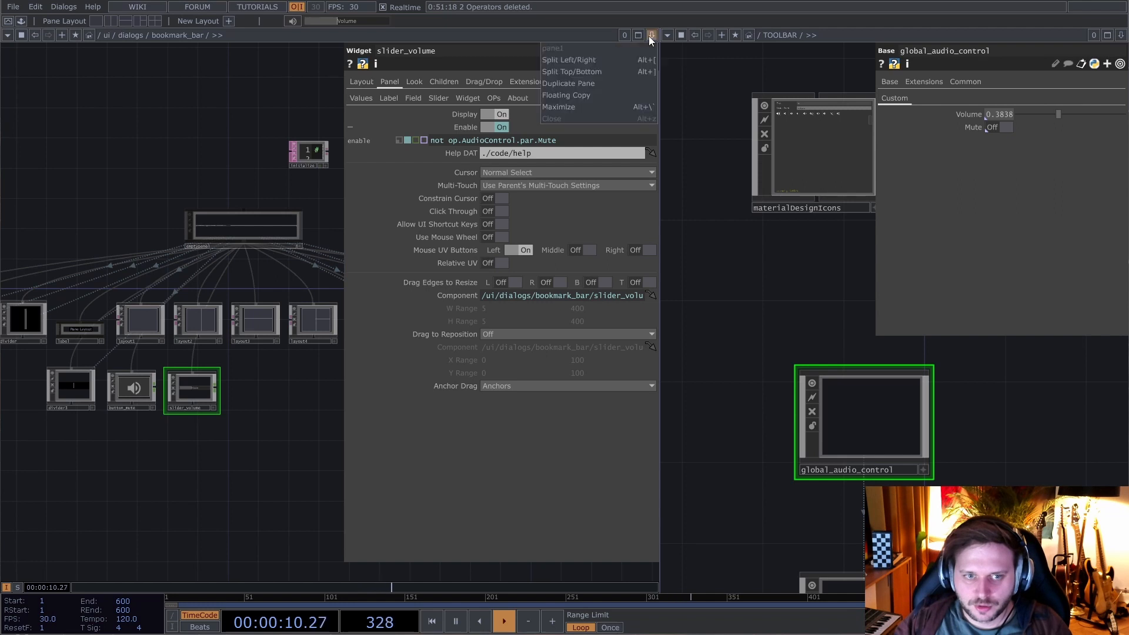
{"action": "left_click", "coordinate": [556, 120]}
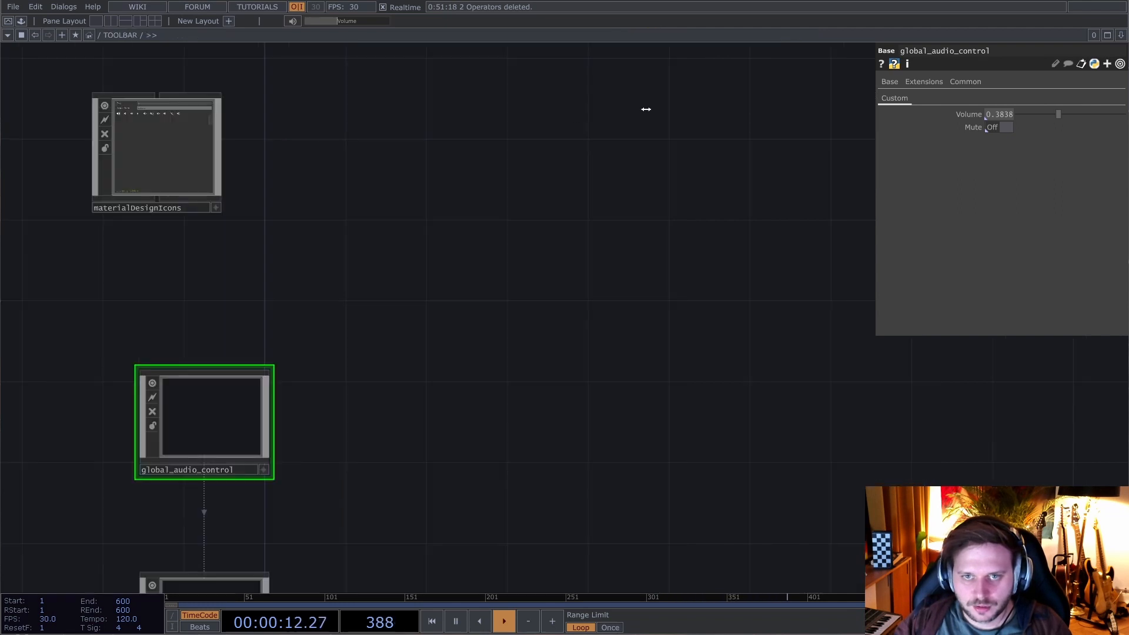
- Split the workspace into two side-by-side panes and open the project1 network in the second one
{"action": "left_click", "coordinate": [109, 21]}
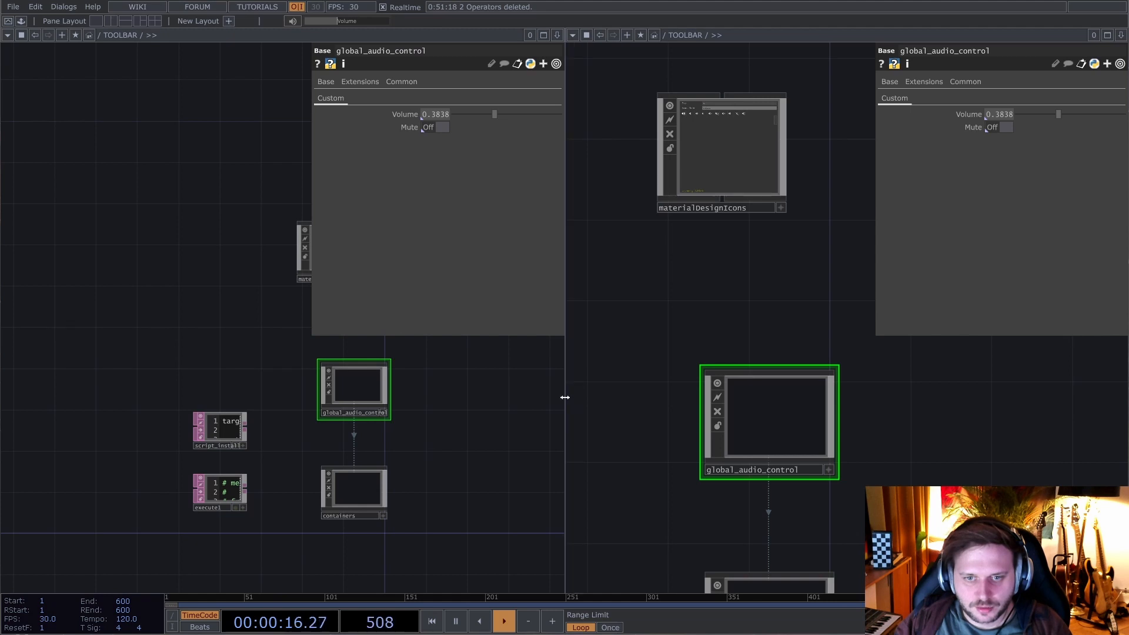
{"action": "left_click", "coordinate": [665, 35]}
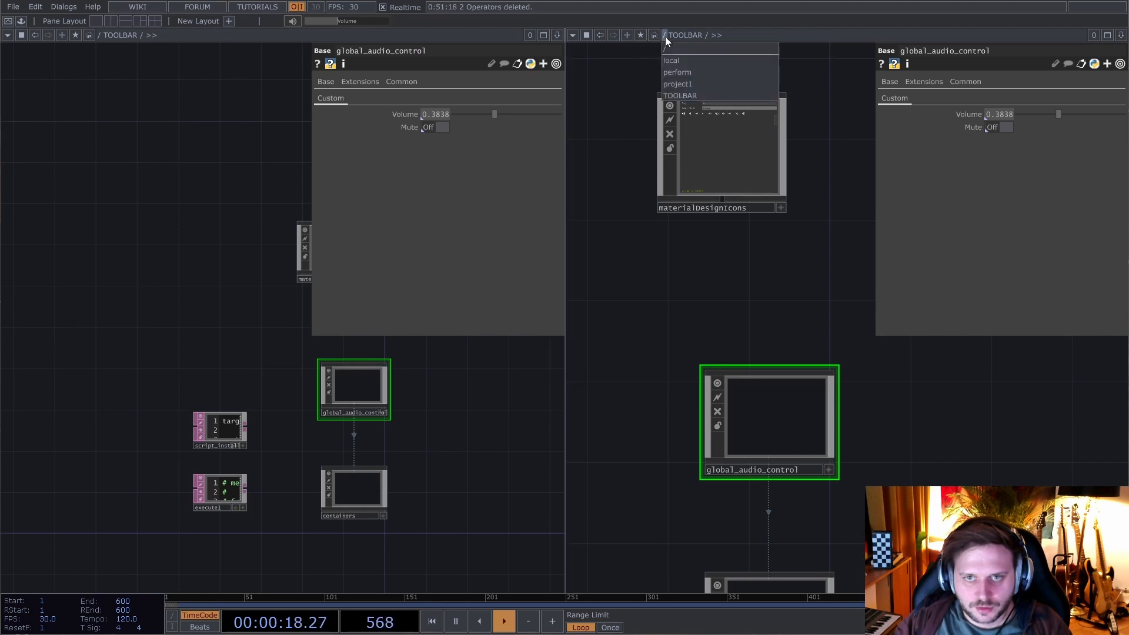
{"action": "left_click", "coordinate": [671, 49]}
{"action": "double_click", "coordinate": [768, 473]}
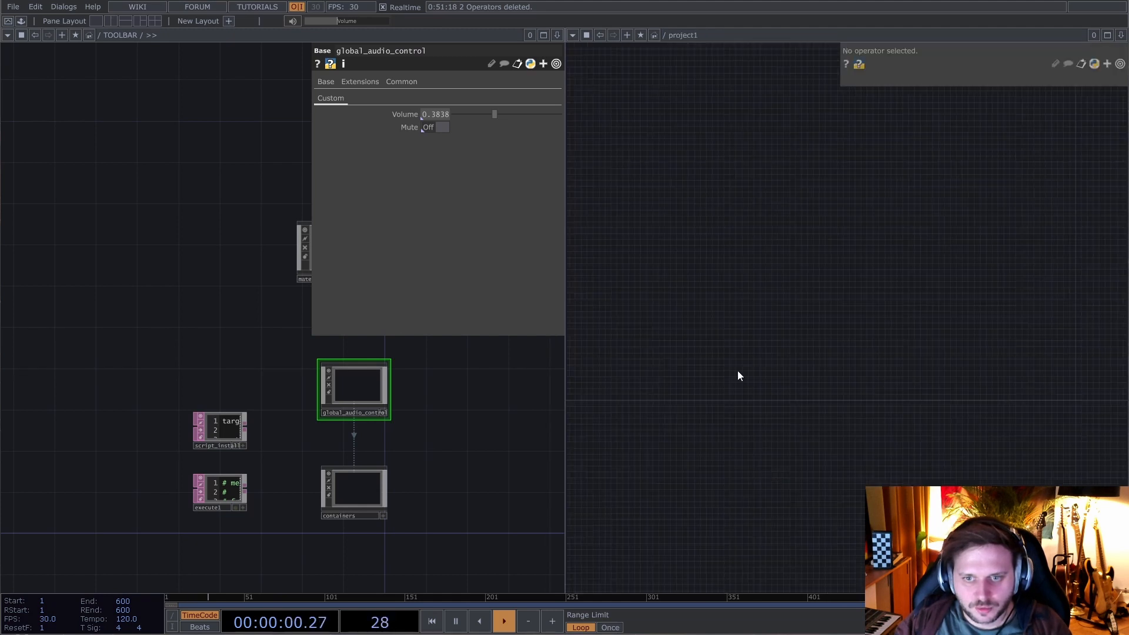
- Add an Audio Device Out CHOP to project1 and duplicate it twice to get three test operators
{"action": "key", "text": "Tab"}
{"action": "left_click", "coordinate": [602, 222]}
{"action": "type", "text": "aud"}
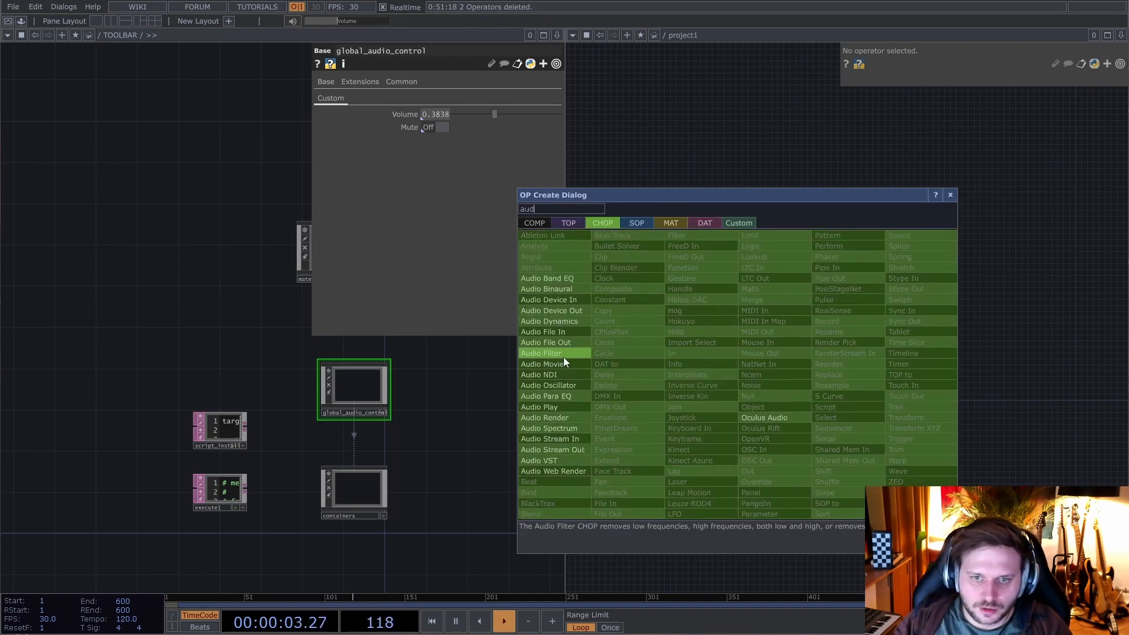
{"action": "left_click", "coordinate": [551, 311]}
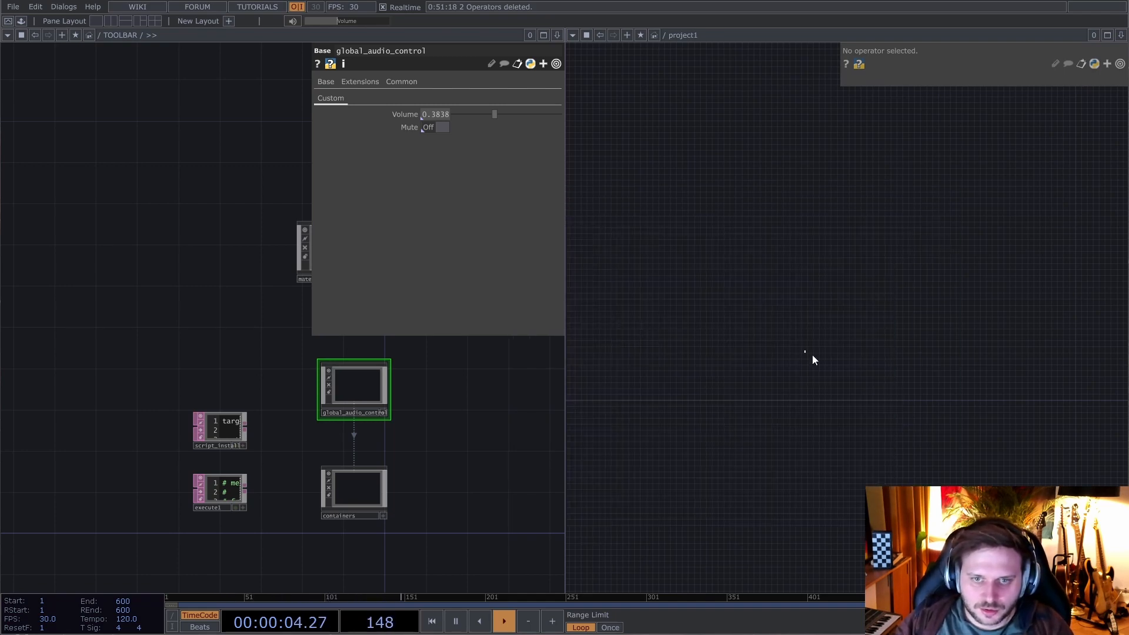
{"action": "left_click", "coordinate": [813, 355]}
{"action": "left_click_drag", "start_coordinate": [807, 375], "coordinate": [850, 343]}
{"action": "scroll", "coordinate": [851, 343], "scroll_direction": "up", "scroll_amount": 6}
{"action": "left_click_drag", "start_coordinate": [910, 390], "coordinate": [857, 456]}
{"action": "key", "text": "ctrl+c"}
{"action": "key", "text": "ctrl+v"}
{"action": "key", "text": "ctrl+v"}
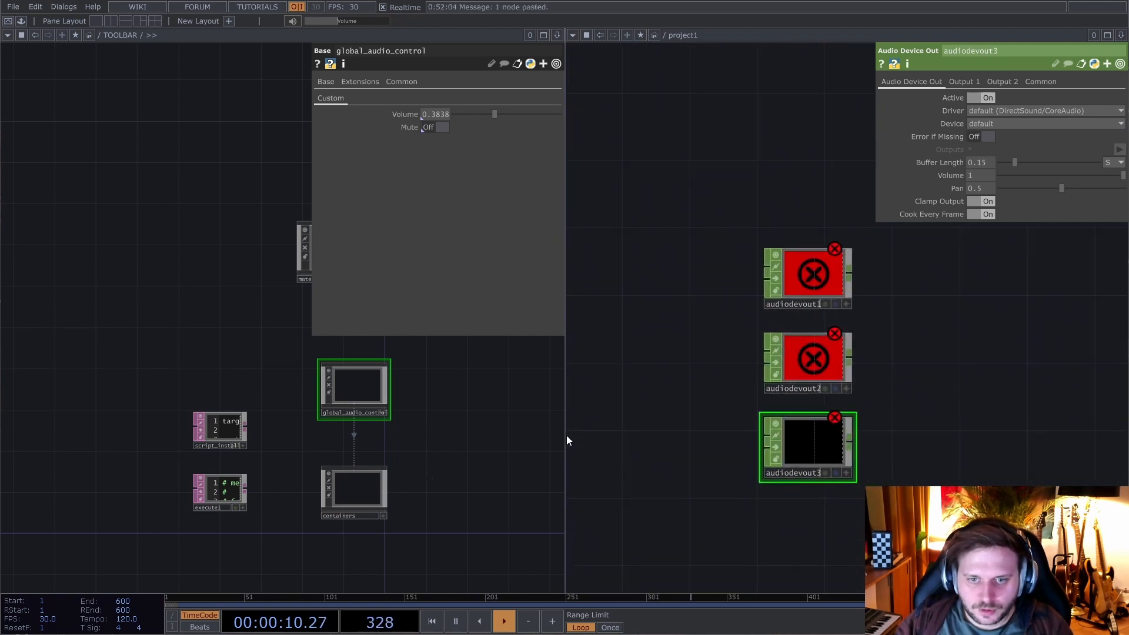
- Widen the TOOLBAR pane and fit the three Audio Device Out CHOPs into the narrowed project1 pane
{"action": "left_click_drag", "start_coordinate": [567, 435], "coordinate": [880, 438]}
{"action": "left_click_drag", "start_coordinate": [908, 451], "coordinate": [860, 456]}
{"action": "scroll", "coordinate": [994, 462], "scroll_direction": "down", "scroll_amount": 3}
{"action": "left_click_drag", "start_coordinate": [987, 458], "coordinate": [939, 419]}
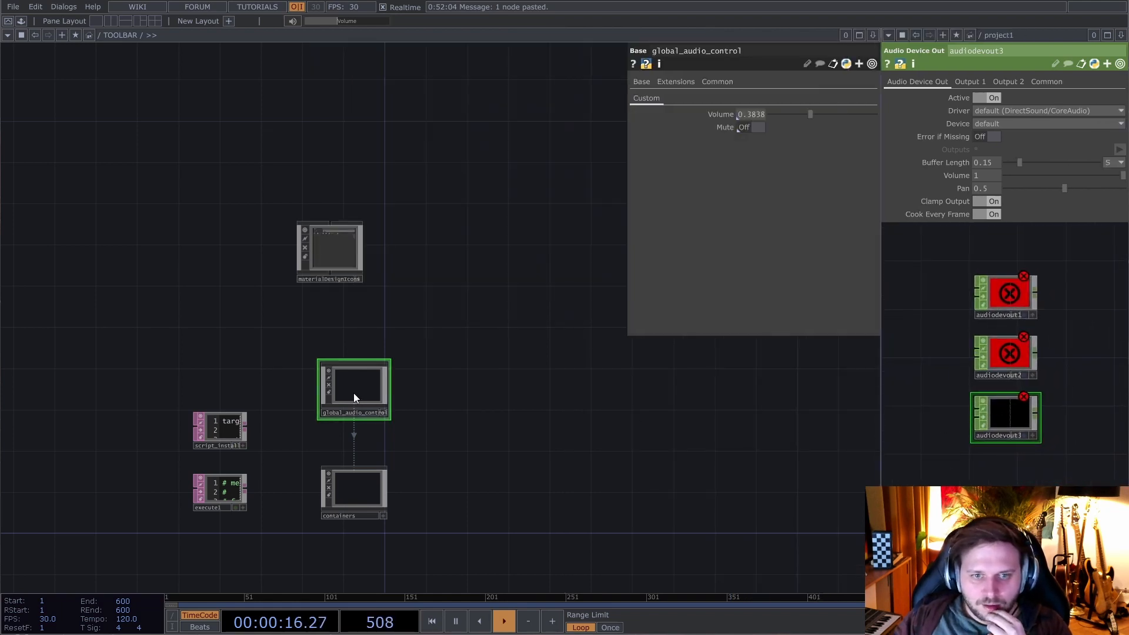
- Add an OP Find DAT inside the global_audio_control component
{"action": "key", "text": "i"}
{"action": "key", "text": "Tab"}
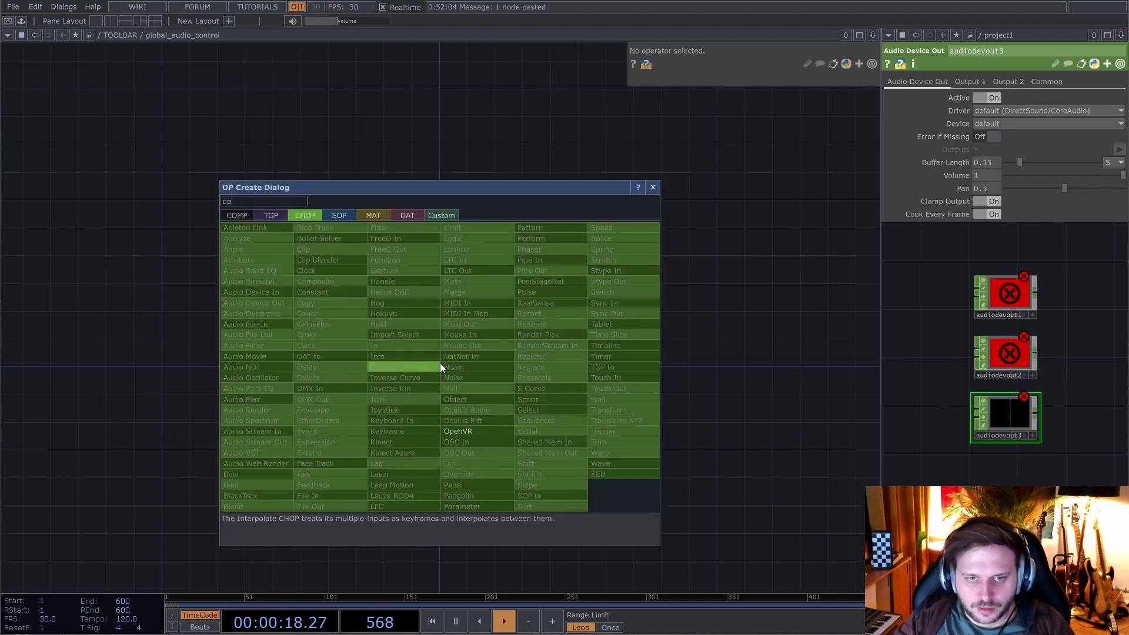
{"action": "type", "text": "op"}
{"action": "left_click", "coordinate": [407, 216]}
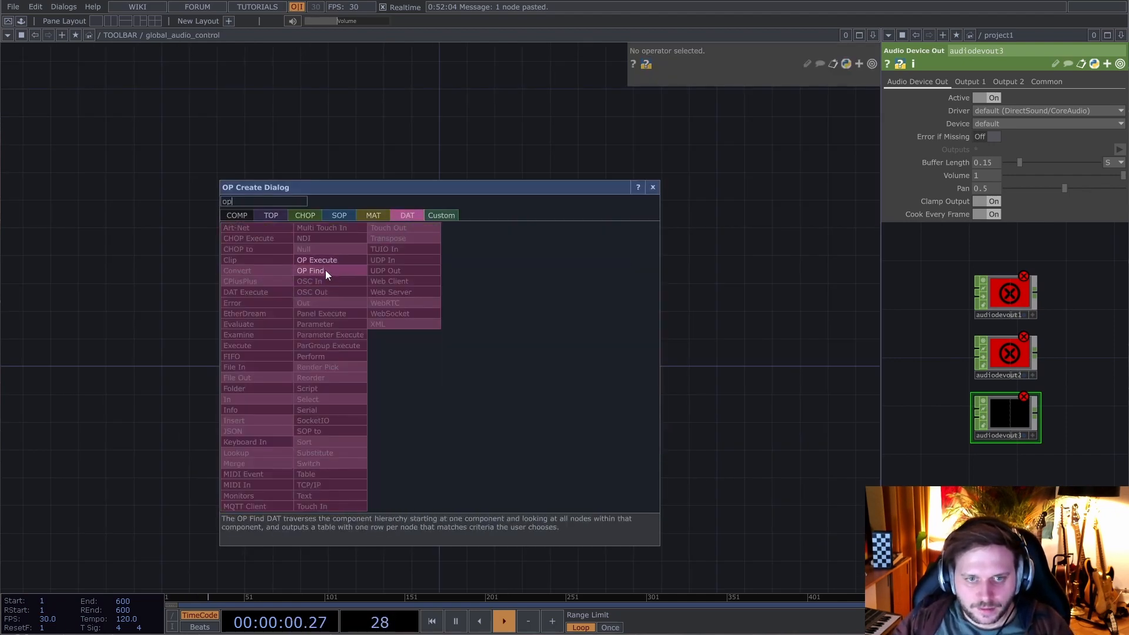
{"action": "left_click", "coordinate": [325, 271]}
{"action": "scroll", "coordinate": [444, 367], "scroll_direction": "up", "scroll_amount": 5}
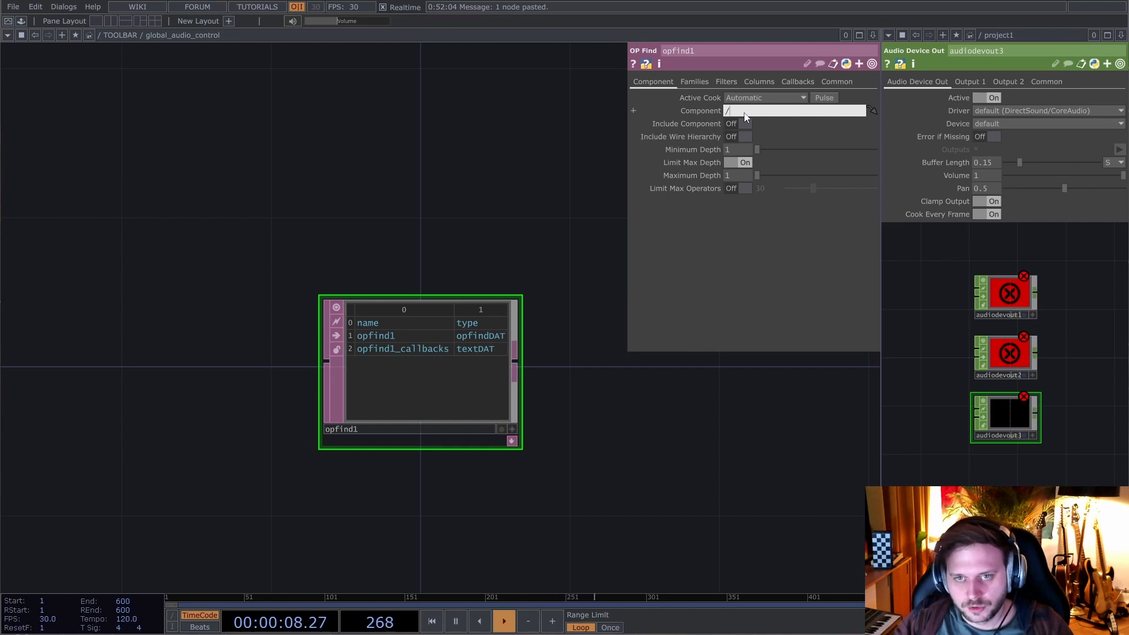
- Set opfind1's Component to / and turn off Limit Max Depth so it searches the whole project
{"action": "key", "text": "Return"}
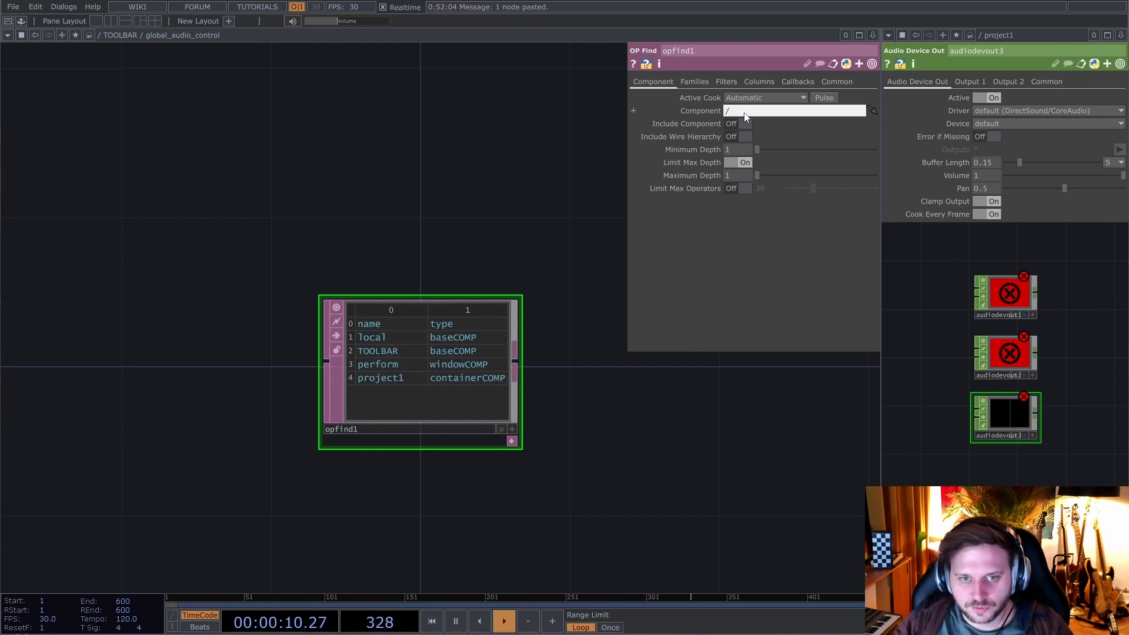
{"action": "left_click", "coordinate": [739, 164]}
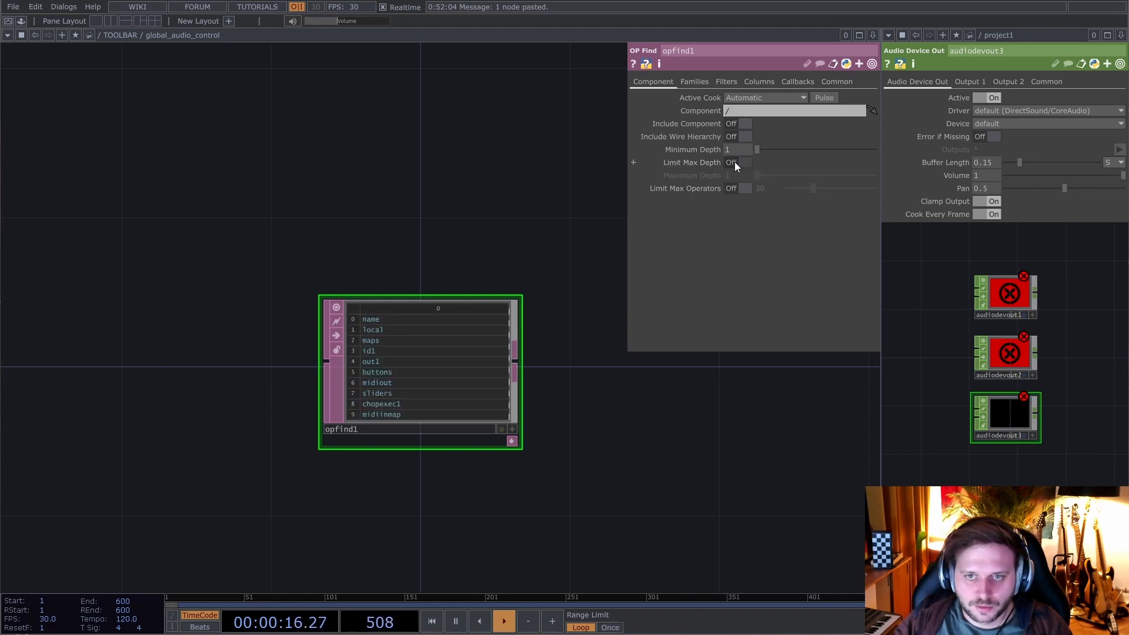
{"action": "scroll", "coordinate": [517, 283], "scroll_direction": "up", "scroll_amount": 5}
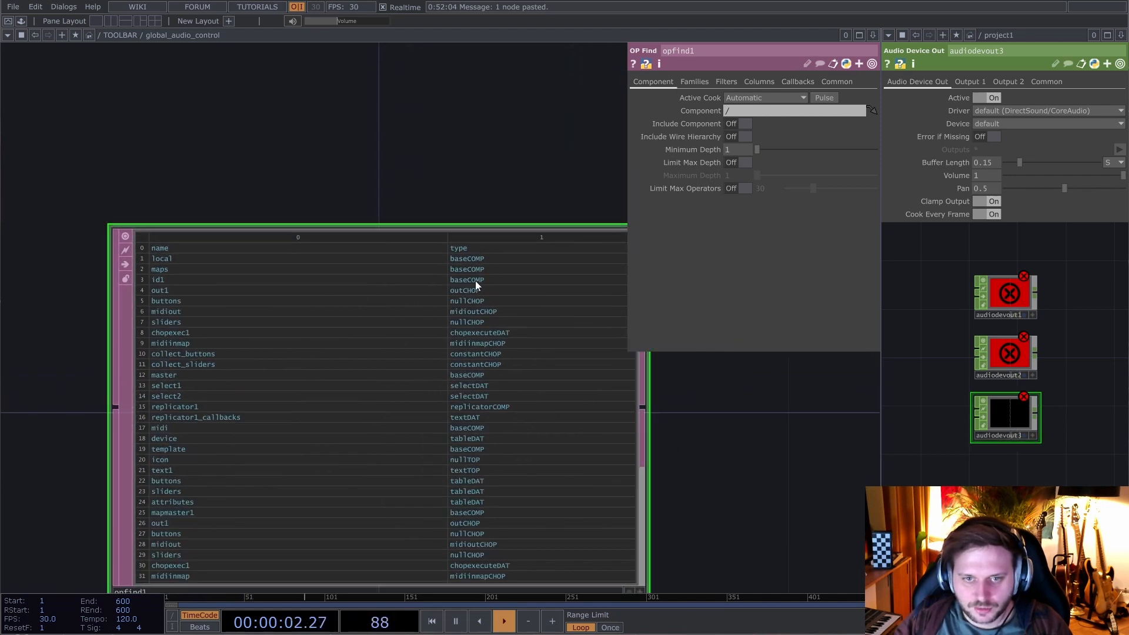
{"action": "scroll", "coordinate": [364, 160], "scroll_direction": "down", "scroll_amount": 3}
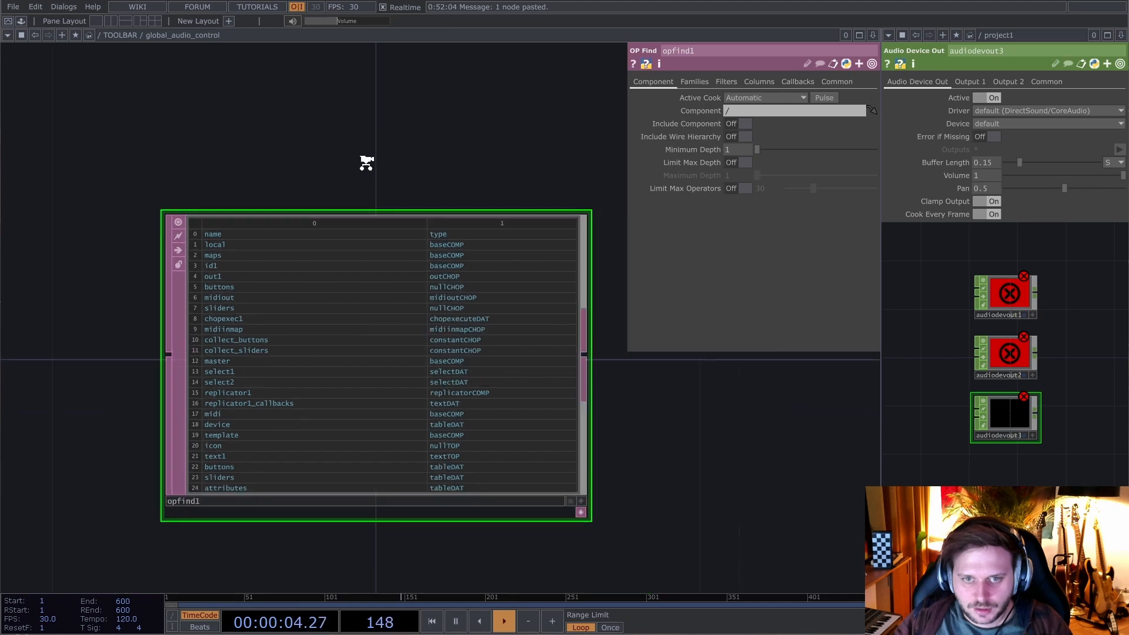
{"action": "left_click_drag", "start_coordinate": [364, 156], "coordinate": [362, 155]}
- Evaluate op('/project1/audiodevout3') in the Textport and copy its operator type name, audiodeviceoutCHOP
{"action": "key", "text": "alt+t"}
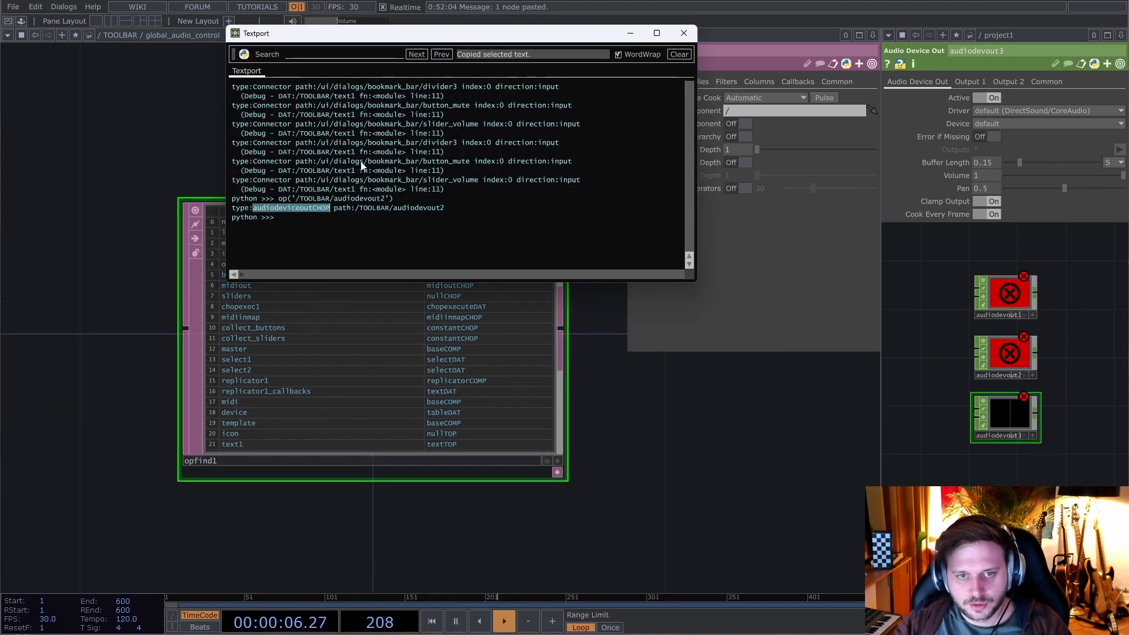
{"action": "left_click", "coordinate": [415, 240]}
{"action": "type", "text": "op('"}
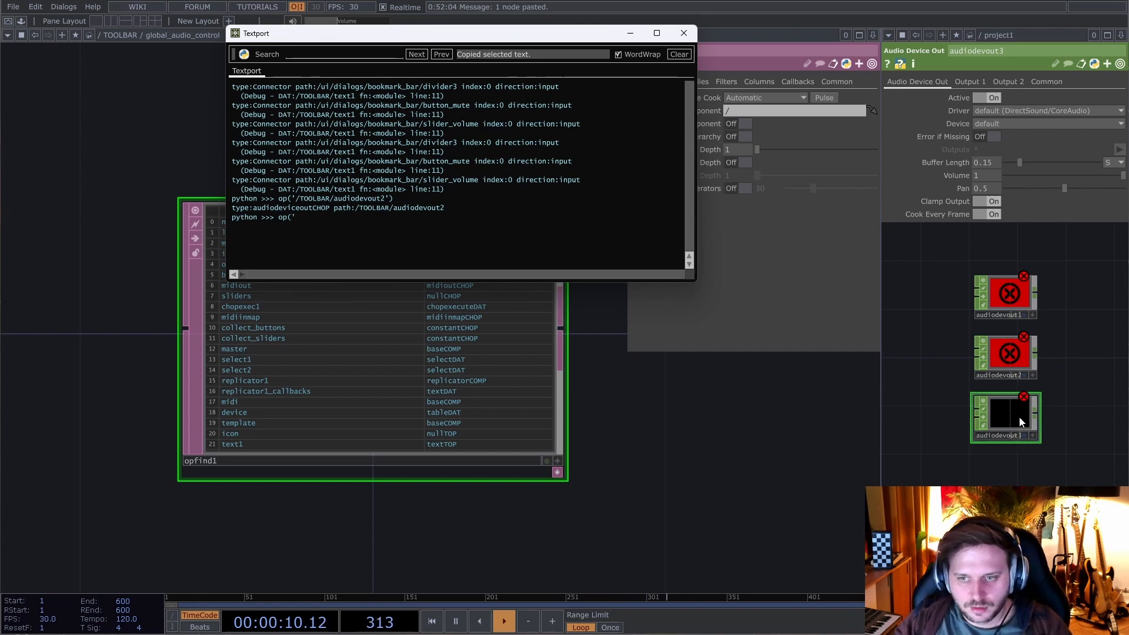
{"action": "left_click_drag", "start_coordinate": [1009, 415], "coordinate": [470, 263]}
{"action": "type", "text": "'/project1/audiodevout3"}
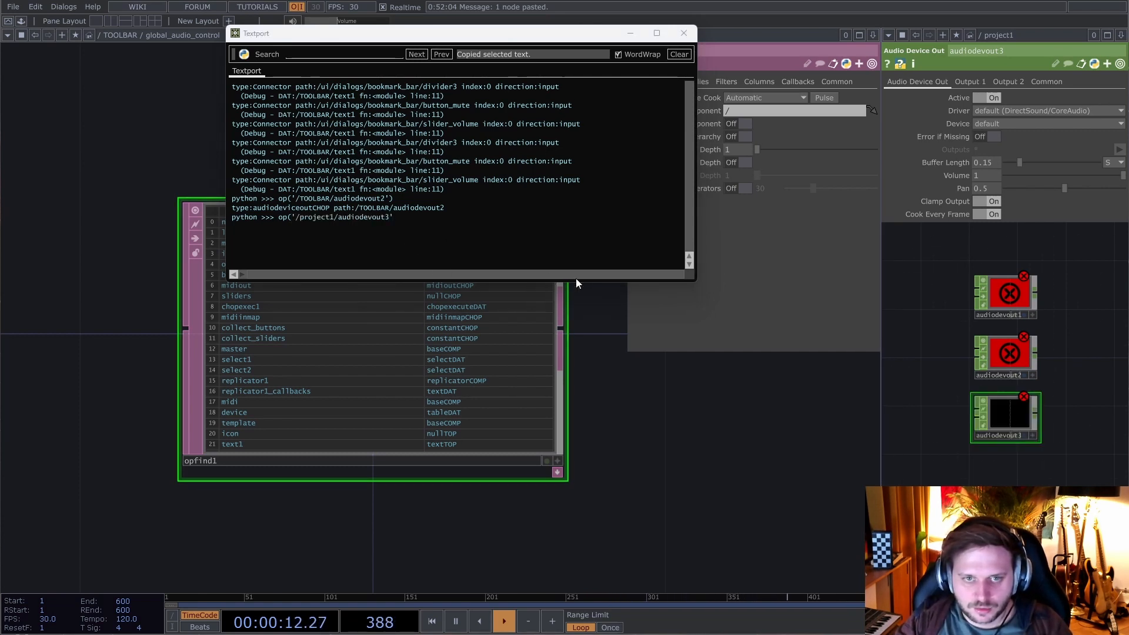
{"action": "type", "text": ")"}
{"action": "key", "text": "Return"}
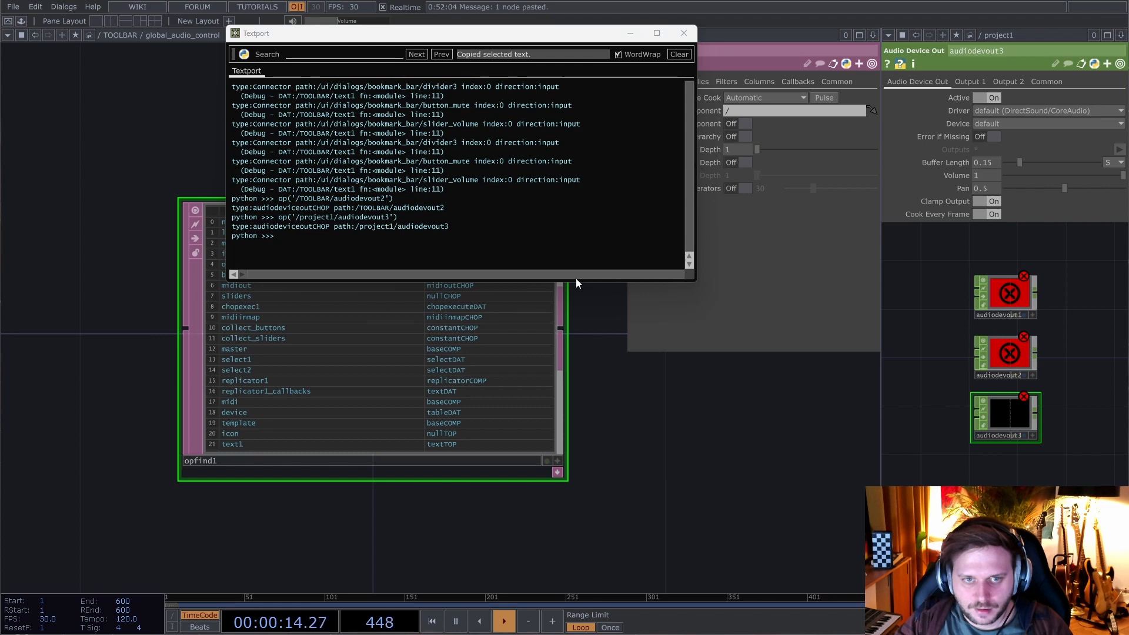
{"action": "left_click_drag", "start_coordinate": [329, 228], "coordinate": [256, 235]}
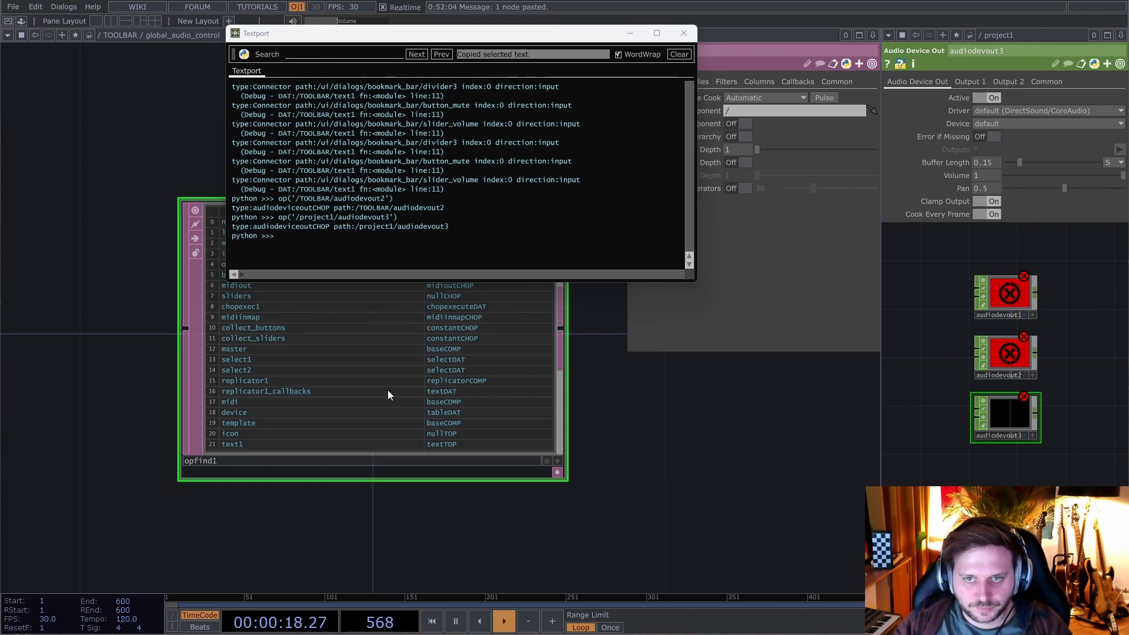
{"action": "left_click", "coordinate": [684, 34]}
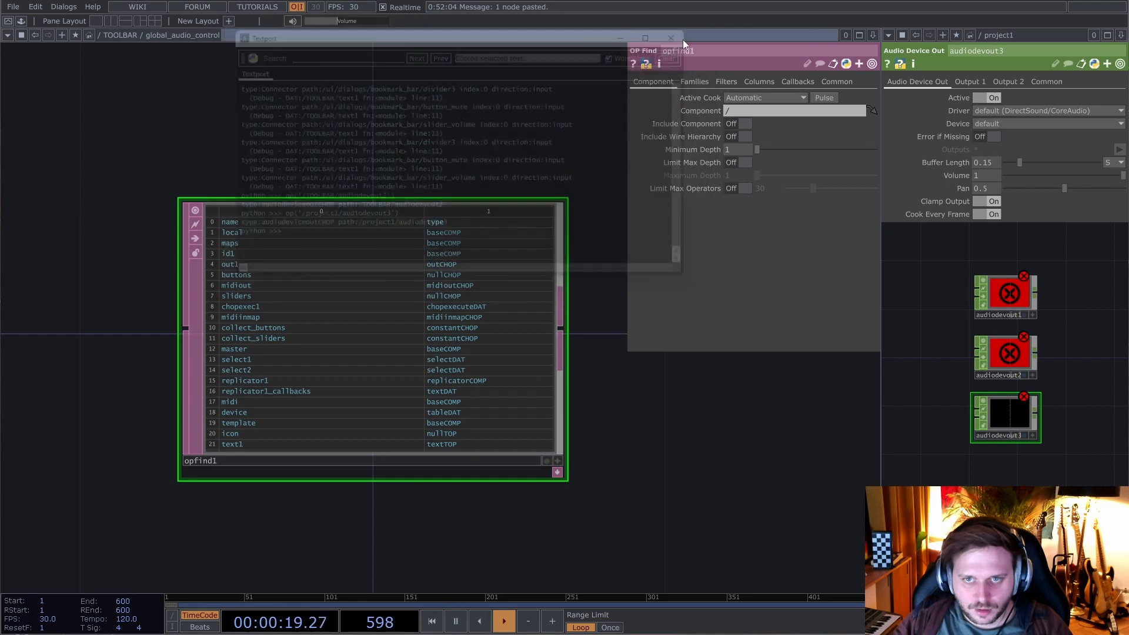
- Filter opfind1 by the operator type audiodeviceoutCHOP
{"action": "left_click", "coordinate": [725, 82]}
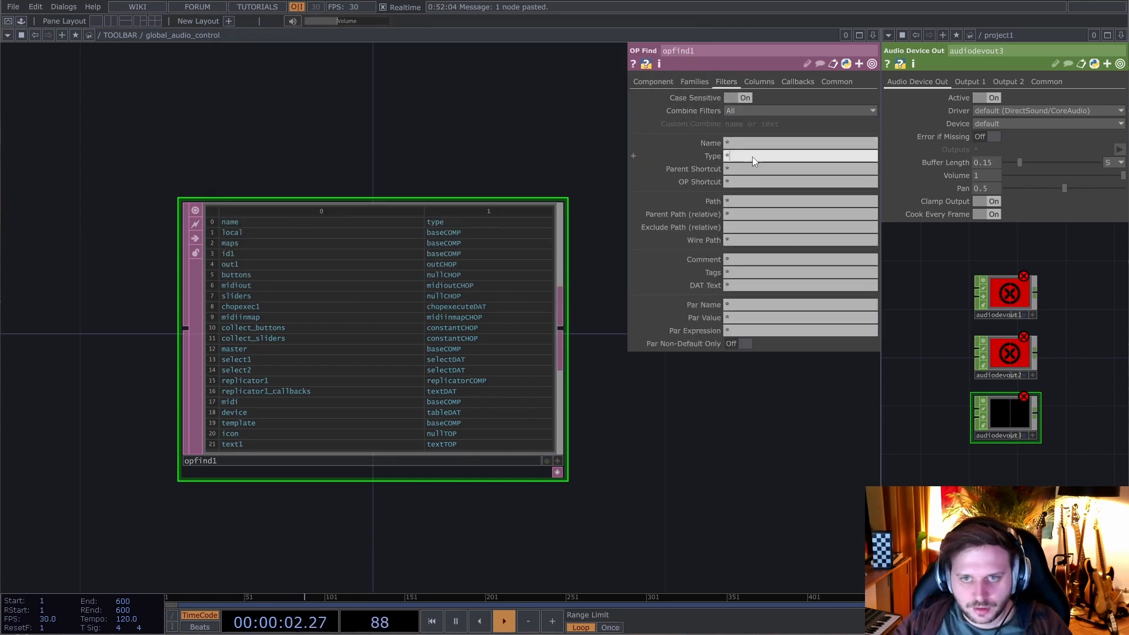
{"action": "key", "text": "ctrl+v"}
{"action": "left_click", "coordinate": [434, 122]}
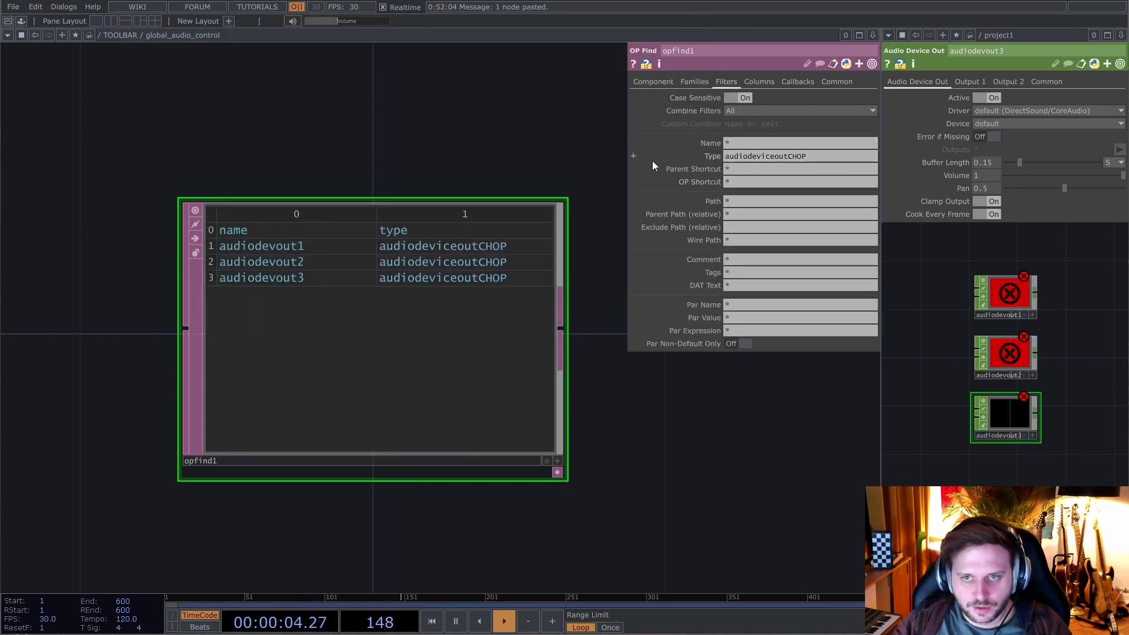
{"action": "left_click_drag", "start_coordinate": [457, 152], "coordinate": [400, 133]}
{"action": "scroll", "coordinate": [439, 170], "scroll_direction": "down", "scroll_amount": 3}
{"action": "scroll", "coordinate": [440, 231], "scroll_direction": "up", "scroll_amount": 3}
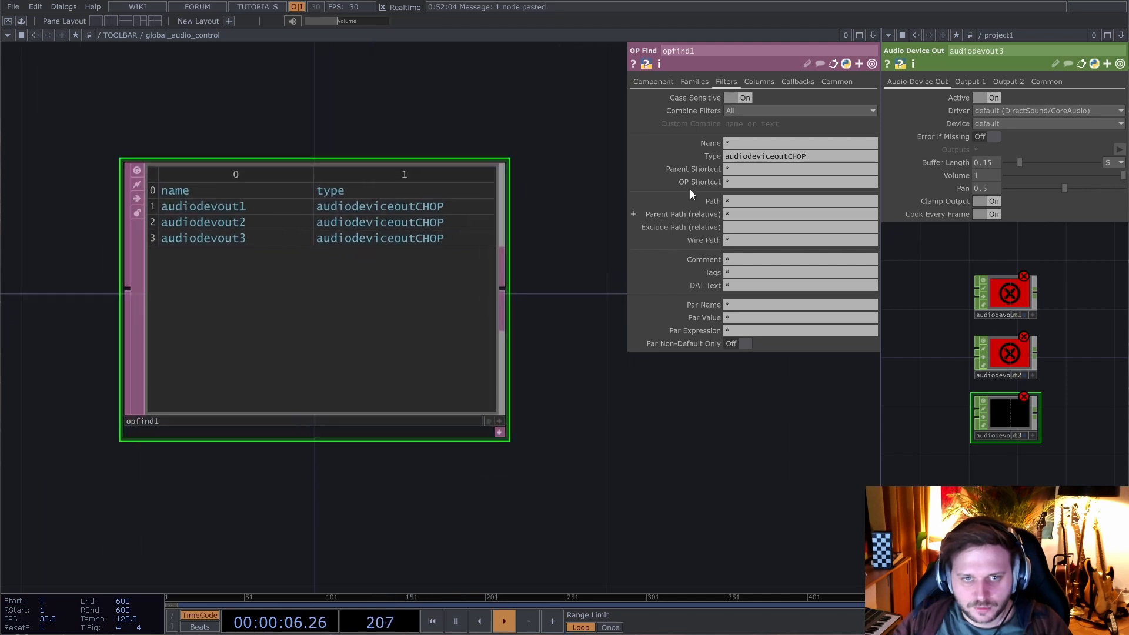
- Turn off the Type column and turn on the Path column in opfind1's output table
{"action": "left_click", "coordinate": [759, 85]}
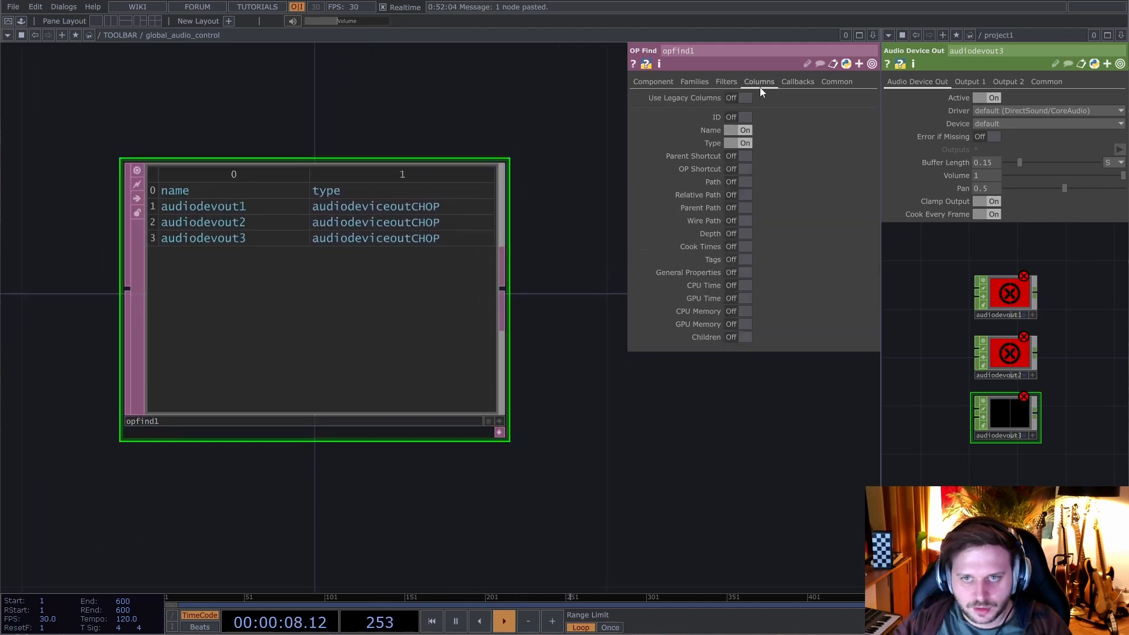
{"action": "left_click", "coordinate": [694, 85]}
{"action": "left_click", "coordinate": [645, 84]}
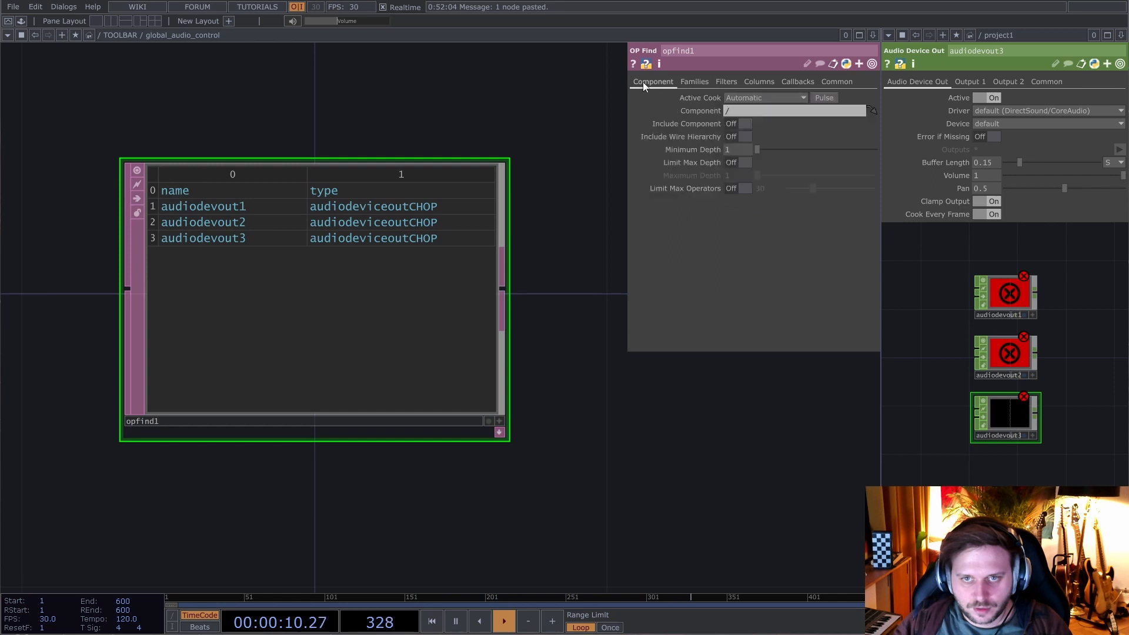
{"action": "left_click", "coordinate": [766, 84]}
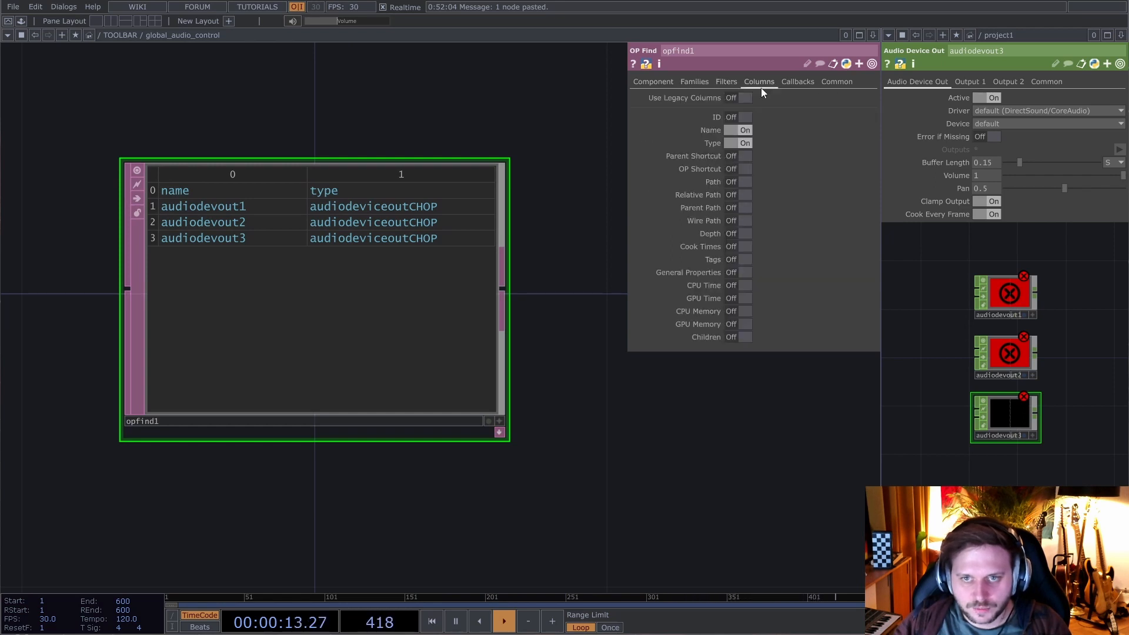
{"action": "left_click", "coordinate": [740, 144]}
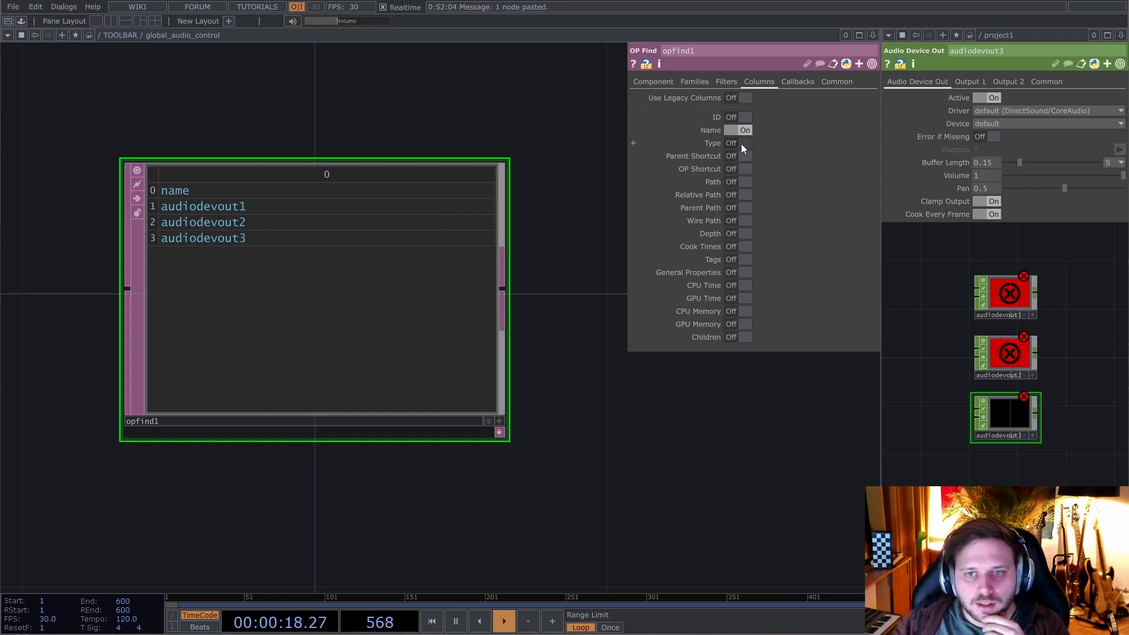
{"action": "left_click", "coordinate": [741, 182]}
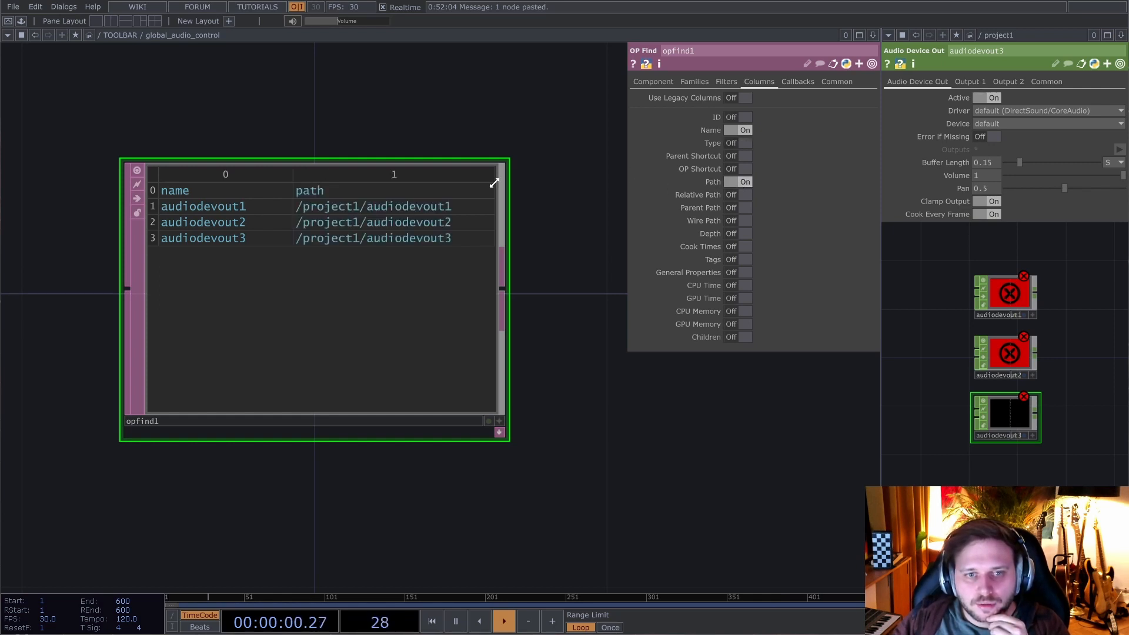
{"action": "left_click_drag", "start_coordinate": [542, 207], "coordinate": [492, 200]}
{"action": "scroll", "coordinate": [510, 278], "scroll_direction": "down", "scroll_amount": 4}
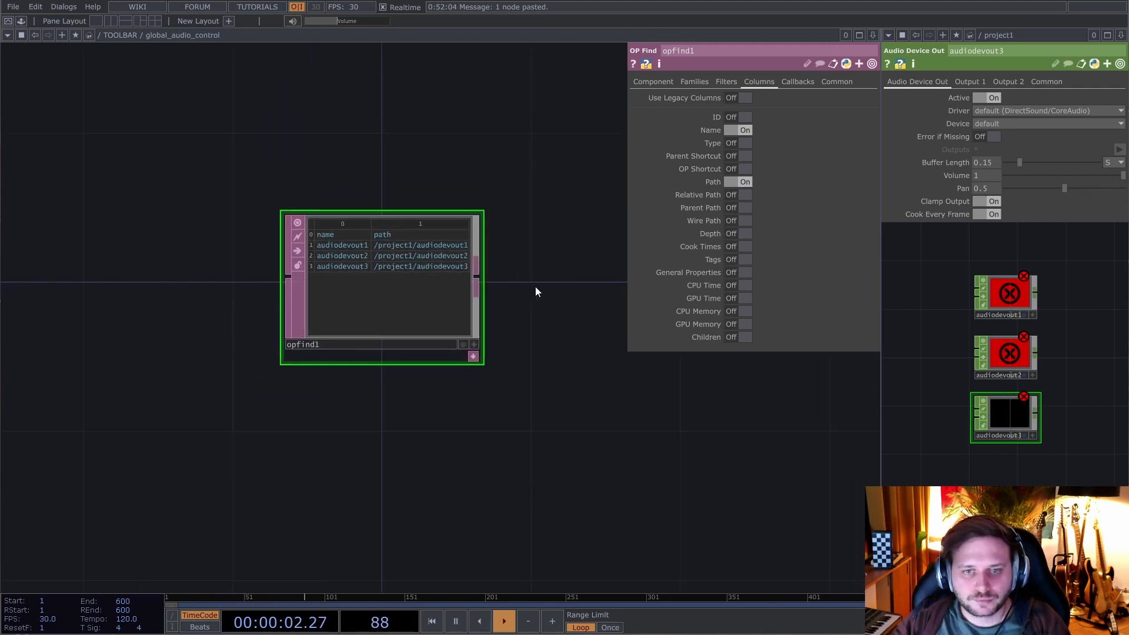
- Connect a Null DAT to opfind1's output and name it null_ops
{"action": "left_click_drag", "start_coordinate": [535, 287], "coordinate": [428, 294]}
{"action": "key", "text": "alt+n"}
{"action": "left_click", "coordinate": [538, 291]}
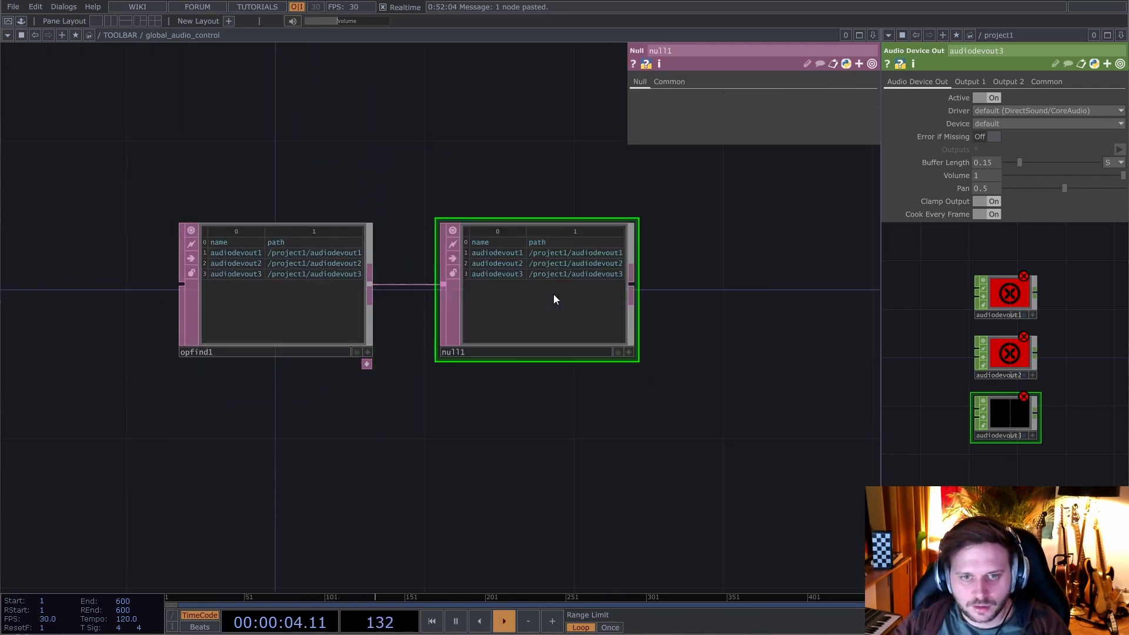
{"action": "double_click", "coordinate": [513, 351]}
{"action": "type", "text": "null_ops"}
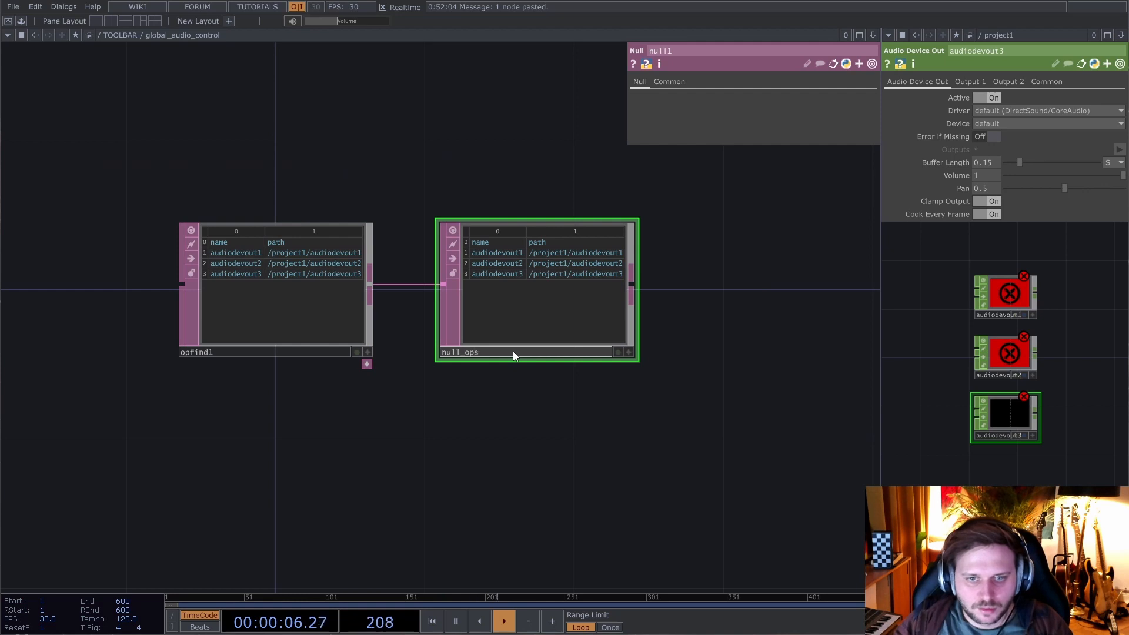
{"action": "key", "text": "Return"}
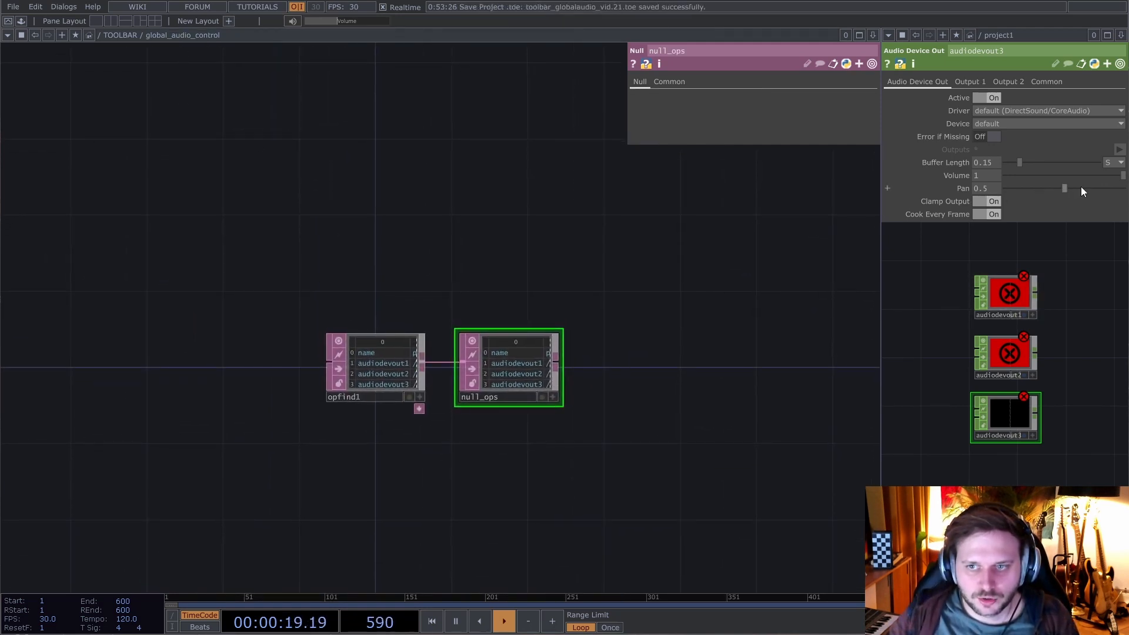
- Set audiodevout3's volume to 0.635 and open global_audio_control's parameters in a floating window
{"action": "left_click", "coordinate": [1104, 175]}
{"action": "left_click_drag", "start_coordinate": [1070, 182], "coordinate": [1081, 182]}
{"action": "right_click", "coordinate": [167, 35]}
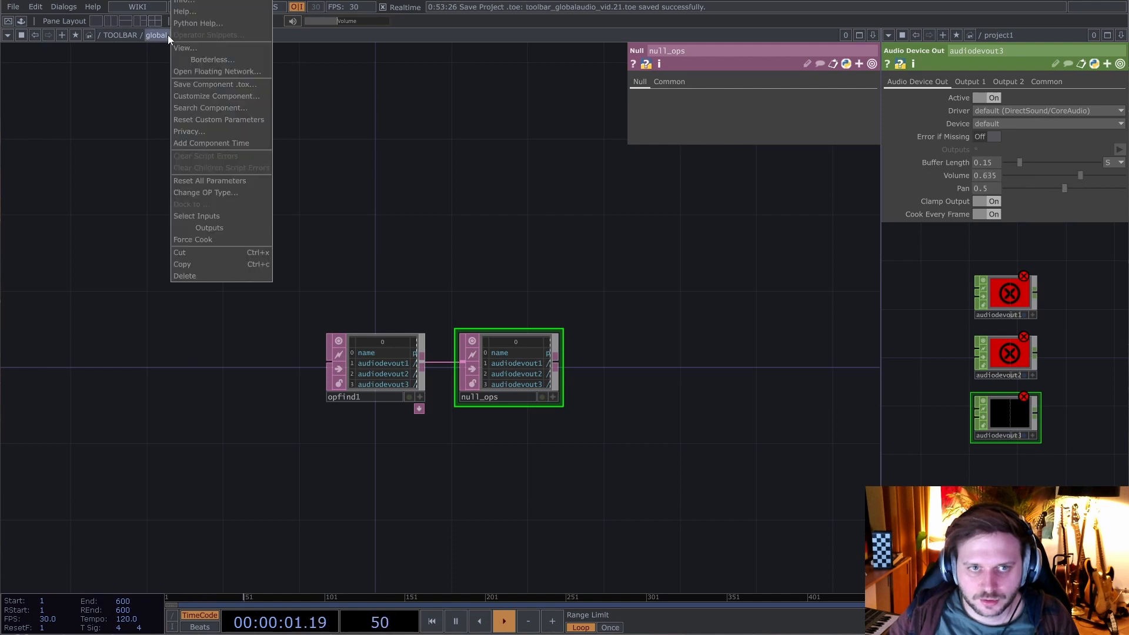
{"action": "left_click", "coordinate": [191, 12]}
{"action": "mouse_move", "coordinate": [243, 71]}
{"action": "left_mouse_down"}
{"action": "mouse_move", "coordinate": [279, 72]}
{"action": "mouse_move", "coordinate": [236, 74]}
{"action": "mouse_move", "coordinate": [262, 72]}
{"action": "left_mouse_up"}
{"action": "mouse_move", "coordinate": [345, 24]}
{"action": "left_mouse_down"}
{"action": "mouse_move", "coordinate": [371, 19]}
{"action": "mouse_move", "coordinate": [341, 23]}
{"action": "left_mouse_up"}
- Add a Parameter Execute DAT above opfind1 inside global_audio_control
{"action": "left_click_drag", "start_coordinate": [422, 260], "coordinate": [476, 276]}
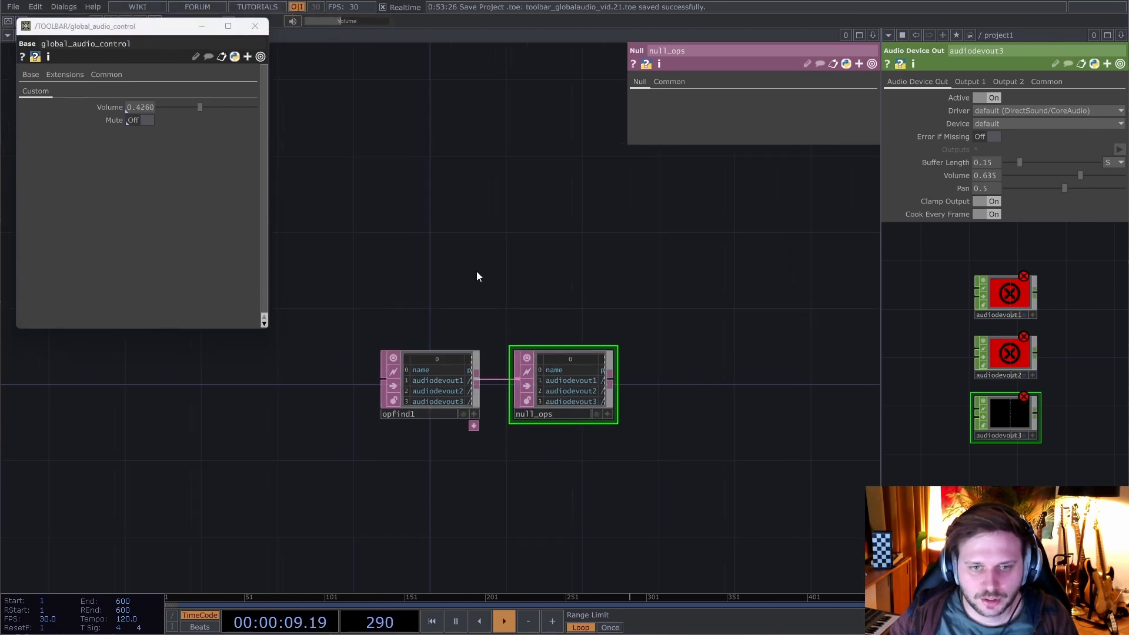
{"action": "key", "text": "Tab"}
{"action": "type", "text": "para"}
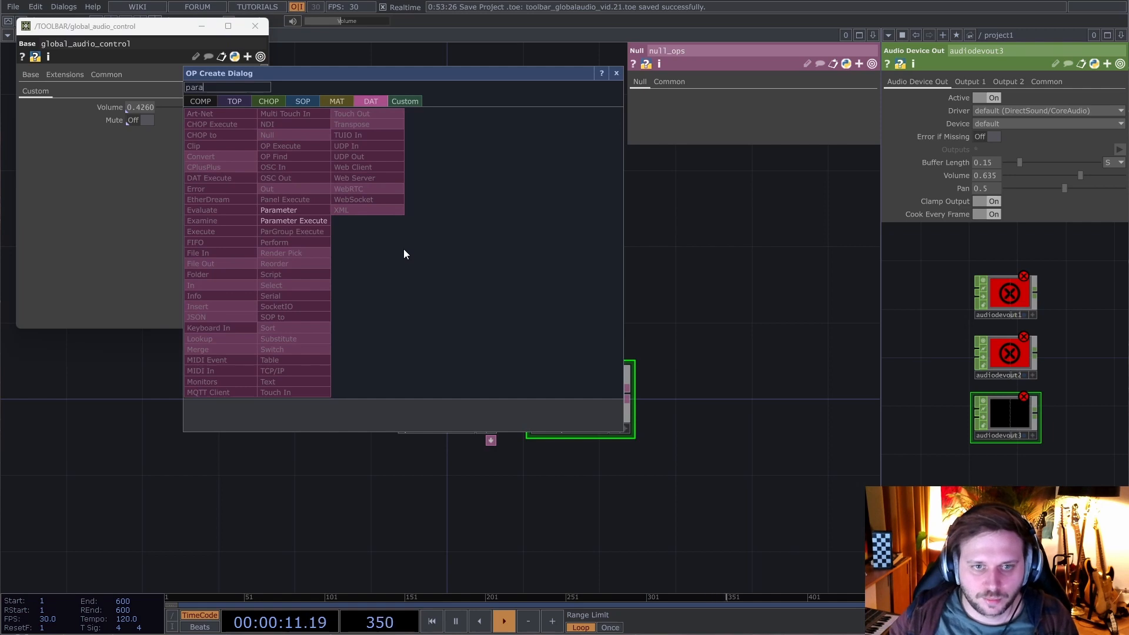
{"action": "left_click", "coordinate": [302, 221]}
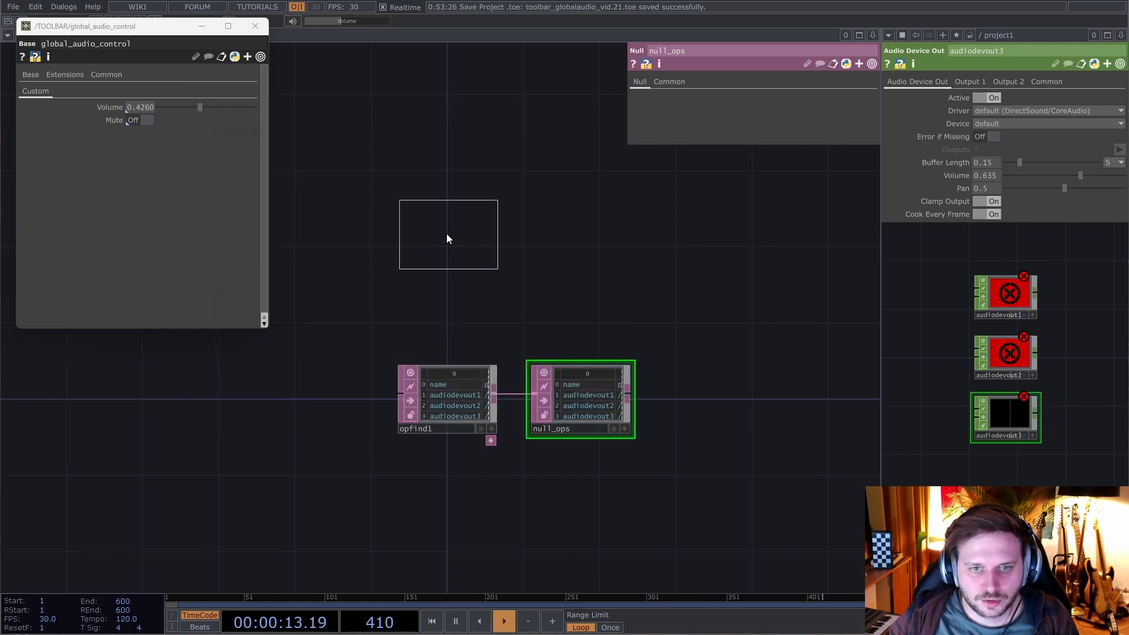
{"action": "left_click", "coordinate": [430, 225]}
{"action": "left_click_drag", "start_coordinate": [429, 225], "coordinate": [440, 210]}
- Set parexec1 to watch the operator .. and its parameter volume
{"action": "left_click", "coordinate": [734, 136]}
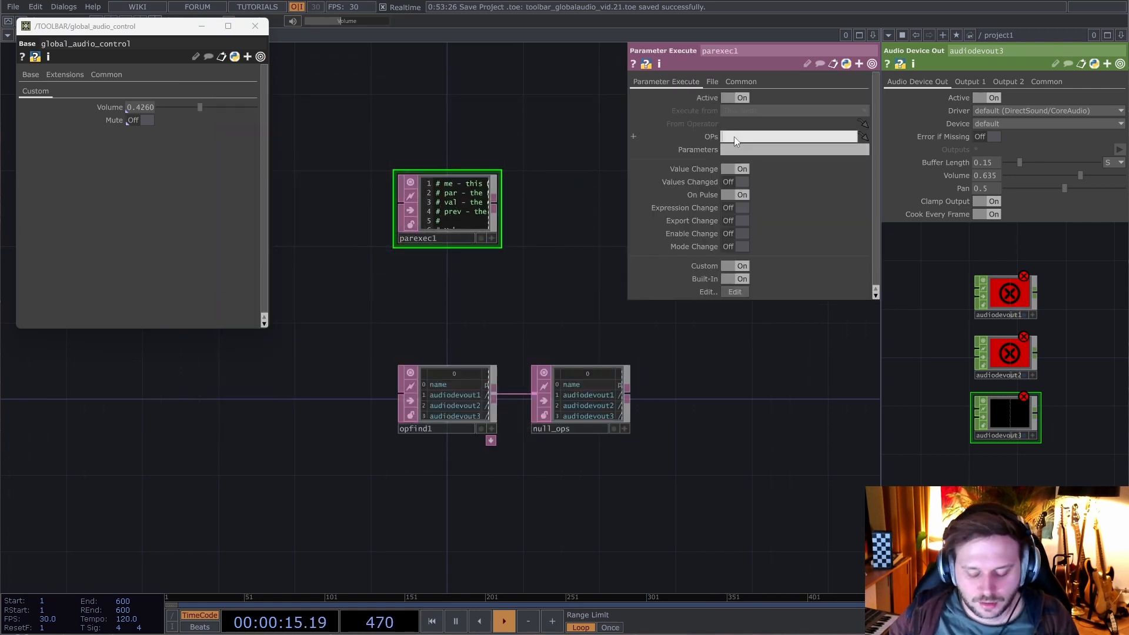
{"action": "type", "text": ".."}
{"action": "left_click_drag", "start_coordinate": [132, 29], "coordinate": [129, 97]}
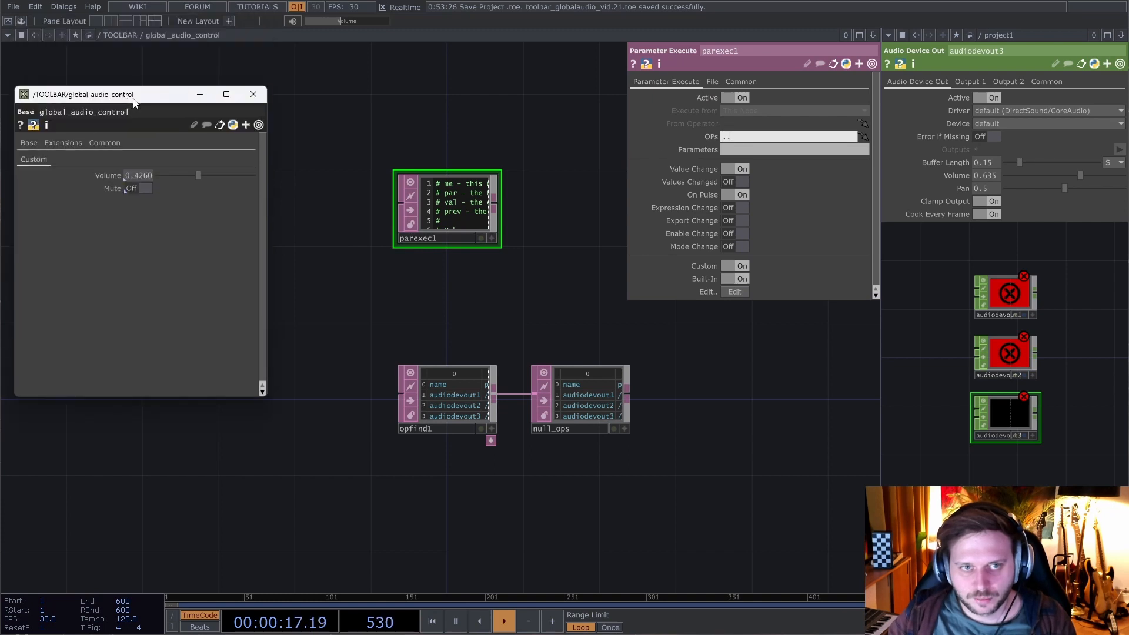
{"action": "left_click", "coordinate": [788, 151]}
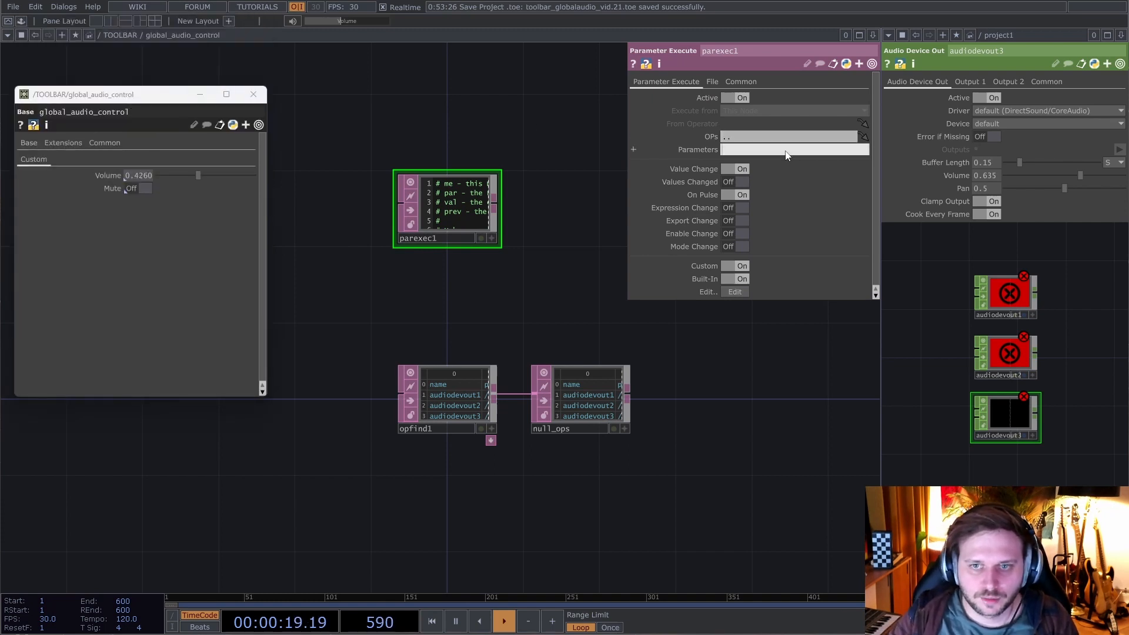
{"action": "type", "text": "Volume"}
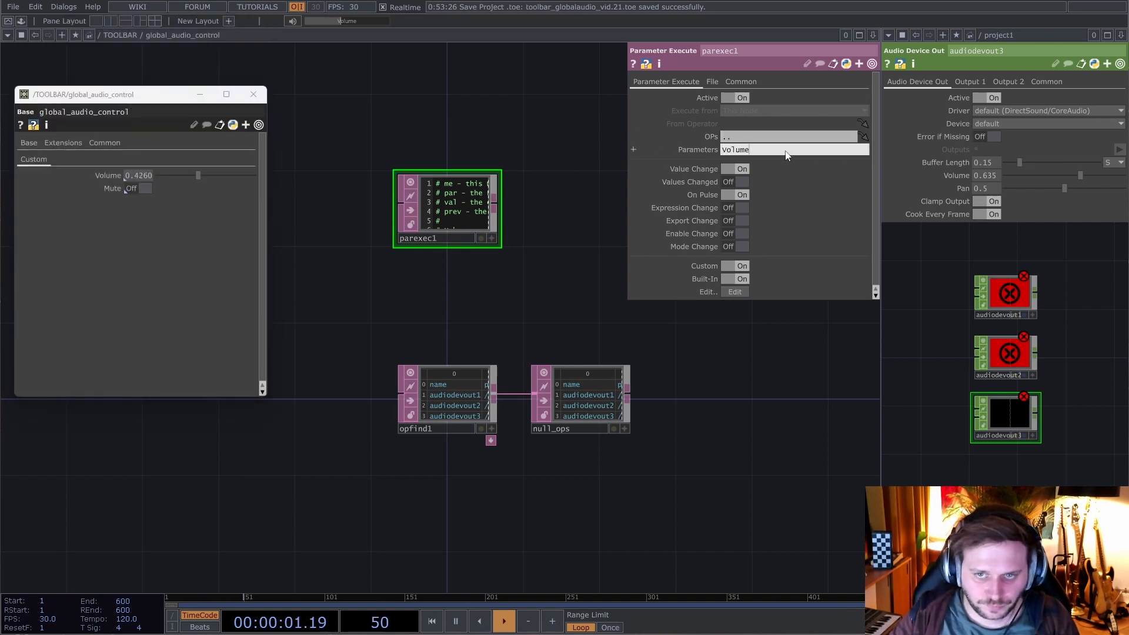
{"action": "key", "text": "Return"}
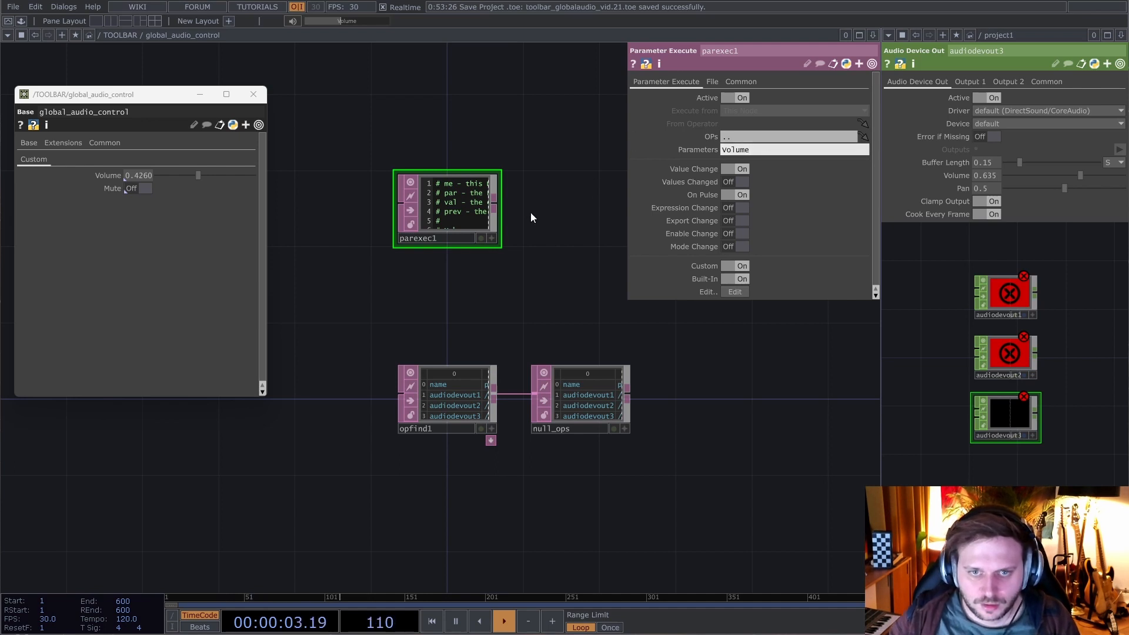
- Add a Text DAT beside parexec1 and name it script_volchange
{"action": "left_click_drag", "start_coordinate": [530, 213], "coordinate": [566, 319]}
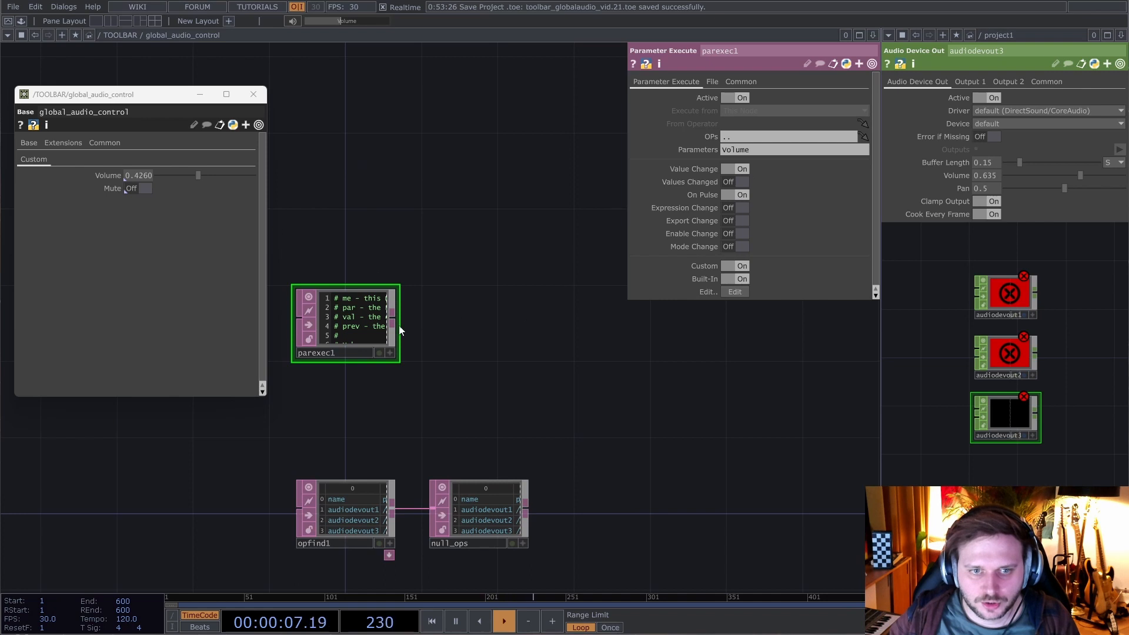
{"action": "key", "text": "Tab"}
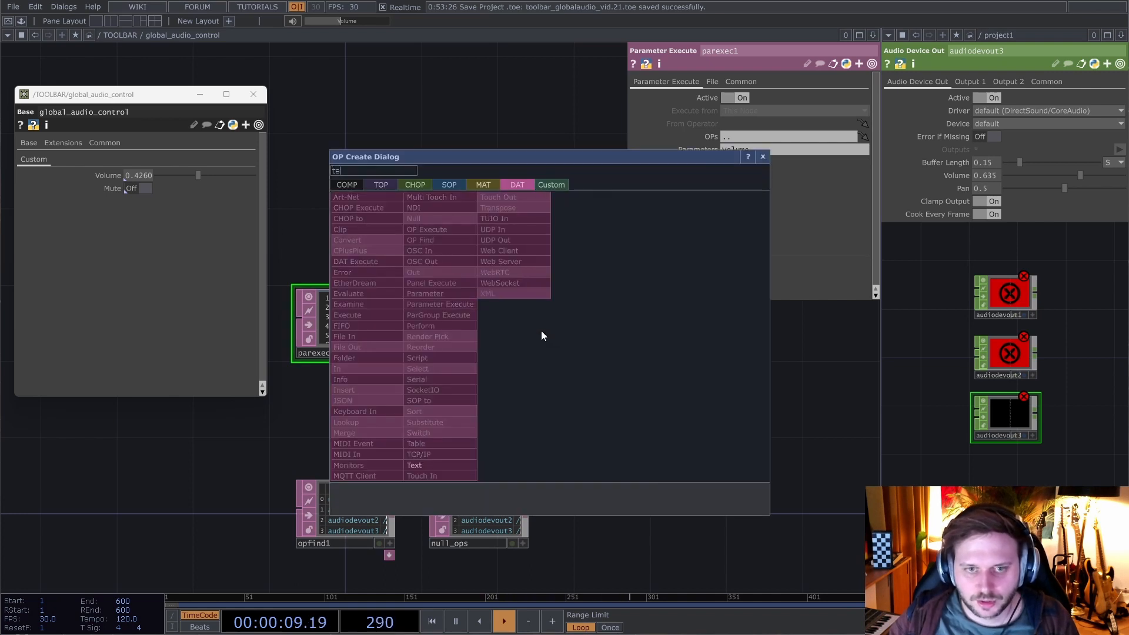
{"action": "left_click", "coordinate": [433, 465]}
{"action": "left_click", "coordinate": [511, 323]}
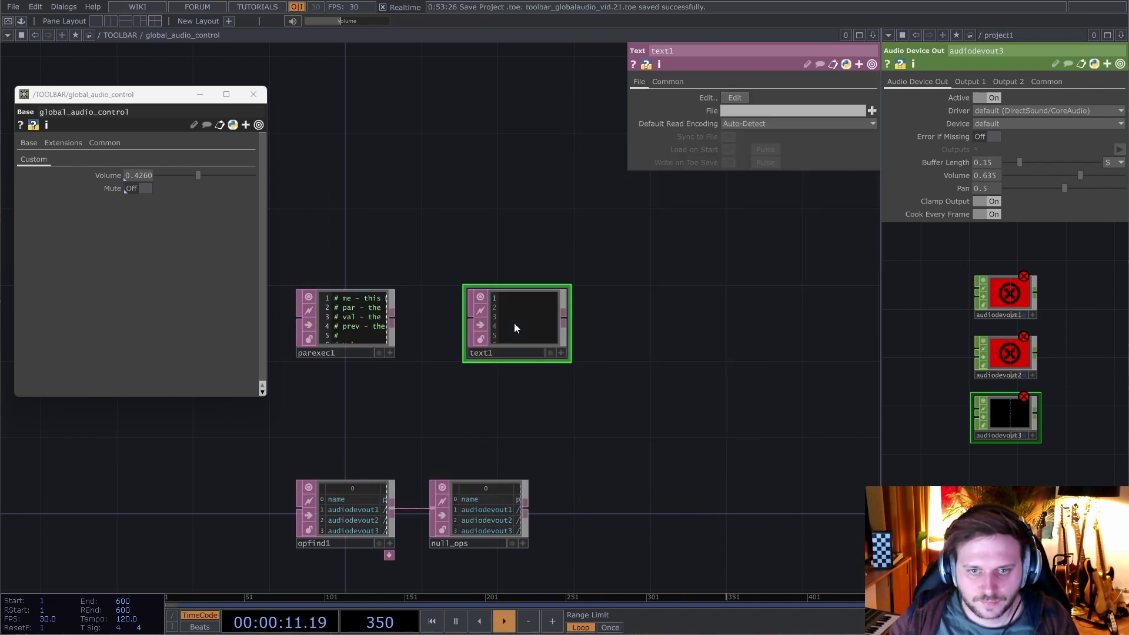
{"action": "left_click", "coordinate": [502, 354]}
{"action": "type", "text": "scrip"}
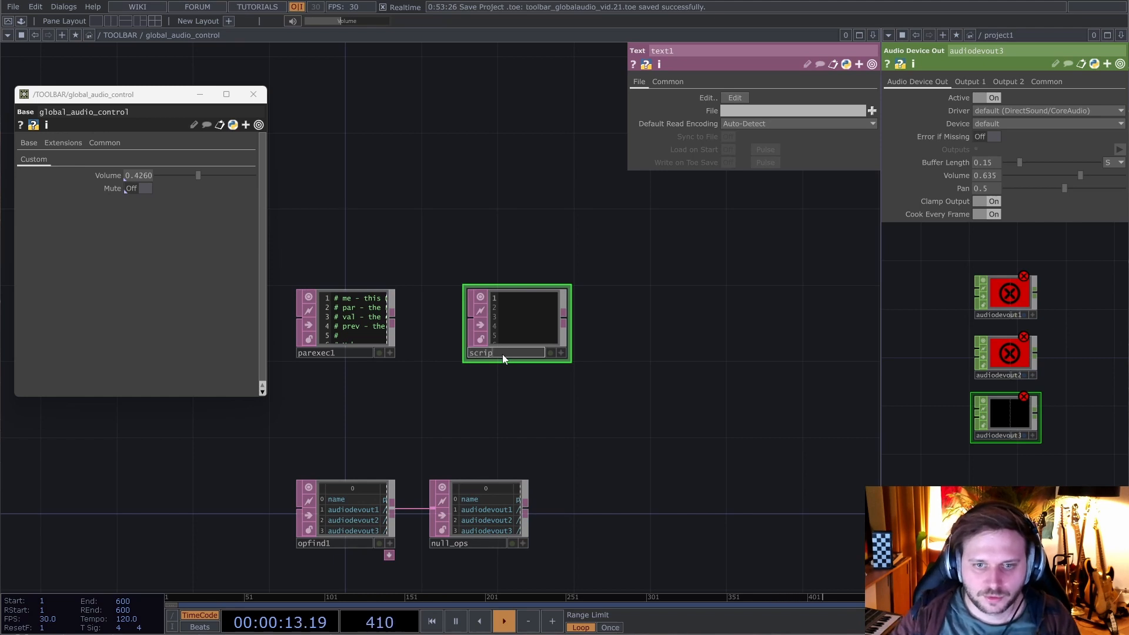
{"action": "type", "text": "t_volchange"}
{"action": "key", "text": "Return"}
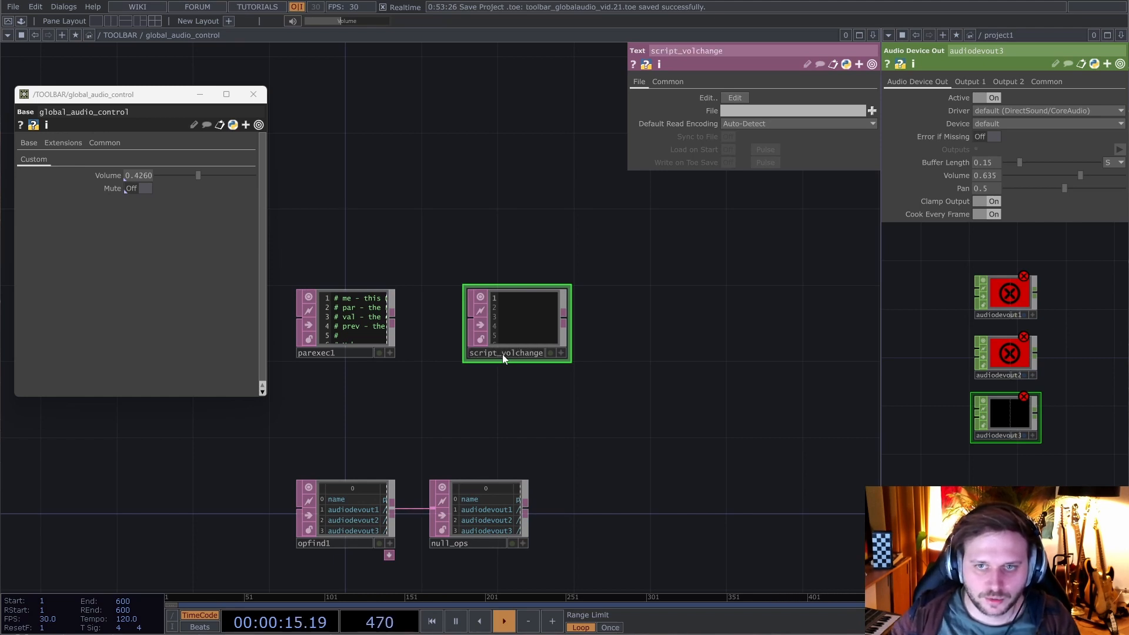
- Set script_volchange's content language to Python and close the floating parameter window of global_audio_control
{"action": "left_click", "coordinate": [673, 81]}
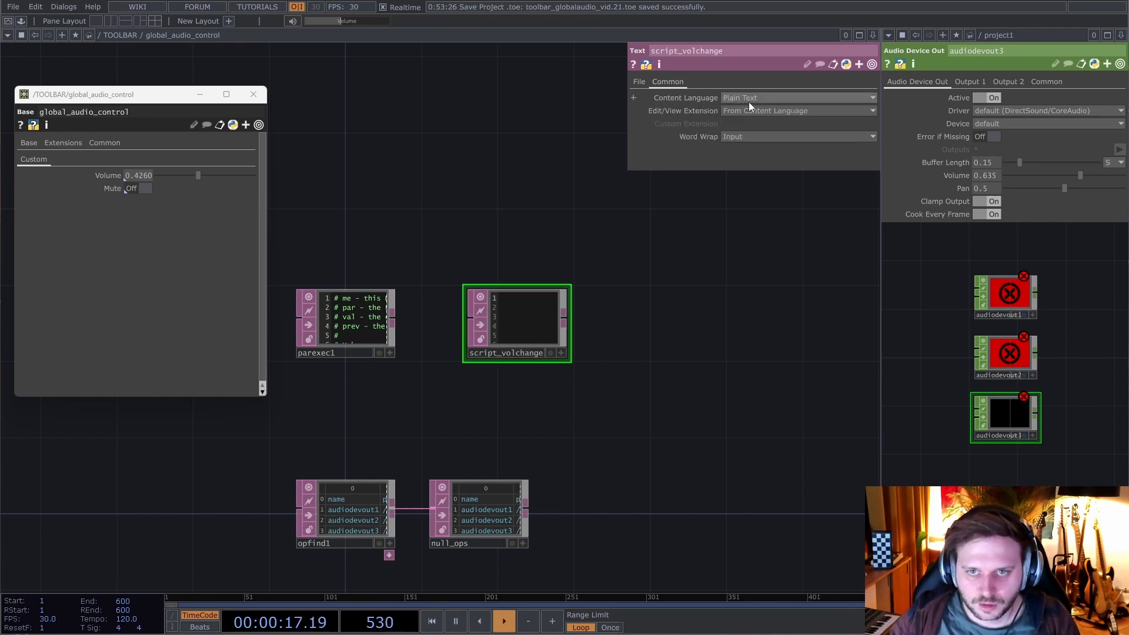
{"action": "left_click", "coordinate": [764, 98]}
{"action": "left_click", "coordinate": [756, 145]}
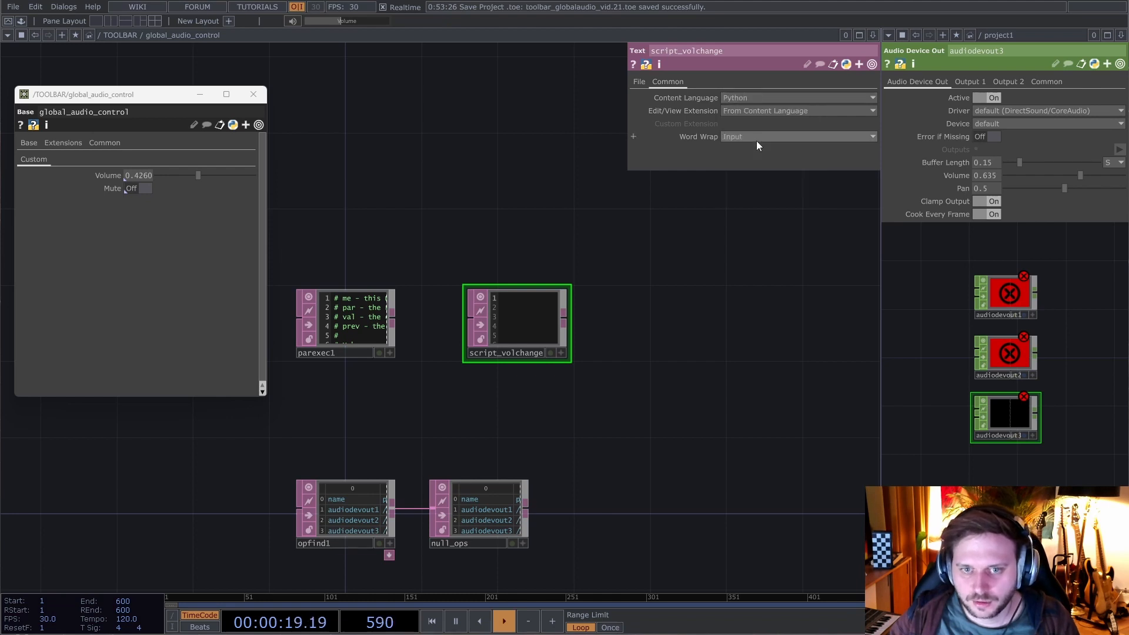
{"action": "scroll", "coordinate": [517, 312], "scroll_direction": "up", "scroll_amount": 3}
{"action": "scroll", "coordinate": [518, 312], "scroll_direction": "down", "scroll_amount": 3}
{"action": "scroll", "coordinate": [517, 312], "scroll_direction": "up", "scroll_amount": 4}
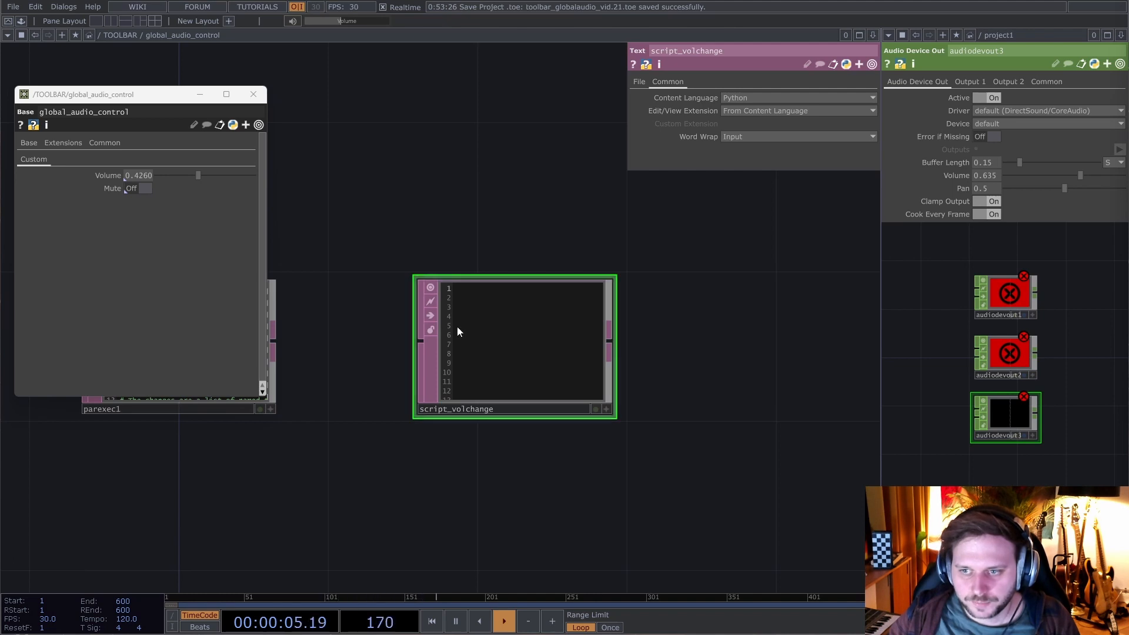
{"action": "left_click", "coordinate": [261, 100]}
{"action": "scroll", "coordinate": [390, 320], "scroll_direction": "down", "scroll_amount": 3}
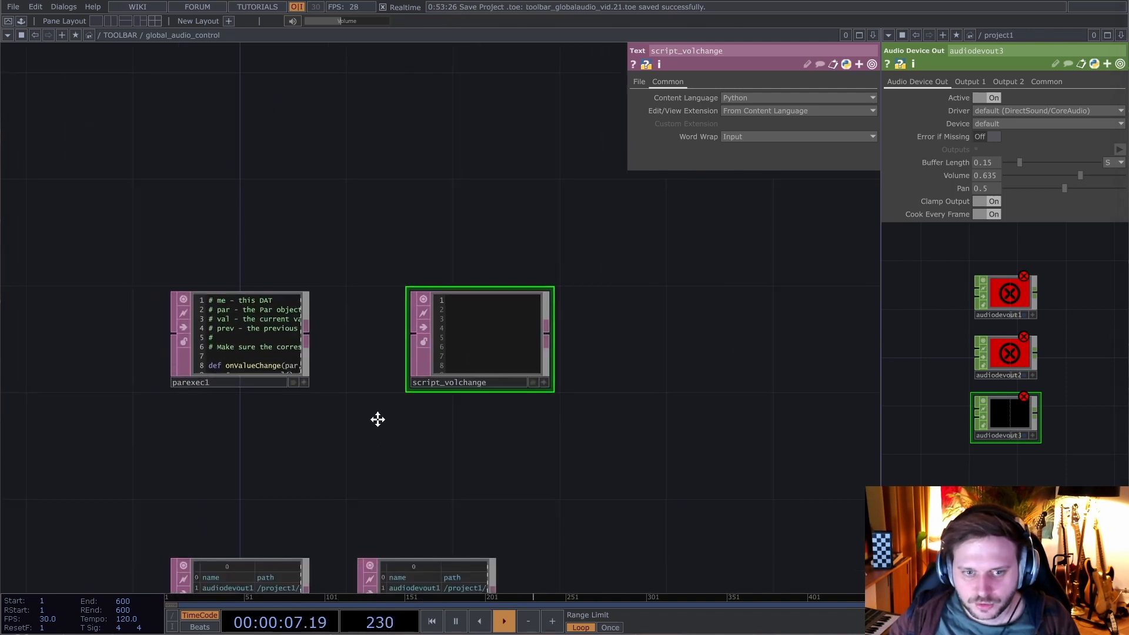
- Move parexec1 and script_volchange closer to the lower row, aligned above opfind1 and null_ops
{"action": "left_click_drag", "start_coordinate": [378, 418], "coordinate": [390, 323]}
{"action": "left_click", "coordinate": [227, 248]}
{"action": "left_click_drag", "start_coordinate": [240, 246], "coordinate": [240, 325]}
{"action": "left_click_drag", "start_coordinate": [505, 249], "coordinate": [453, 328]}
{"action": "scroll", "coordinate": [421, 541], "scroll_direction": "up", "scroll_amount": 4}
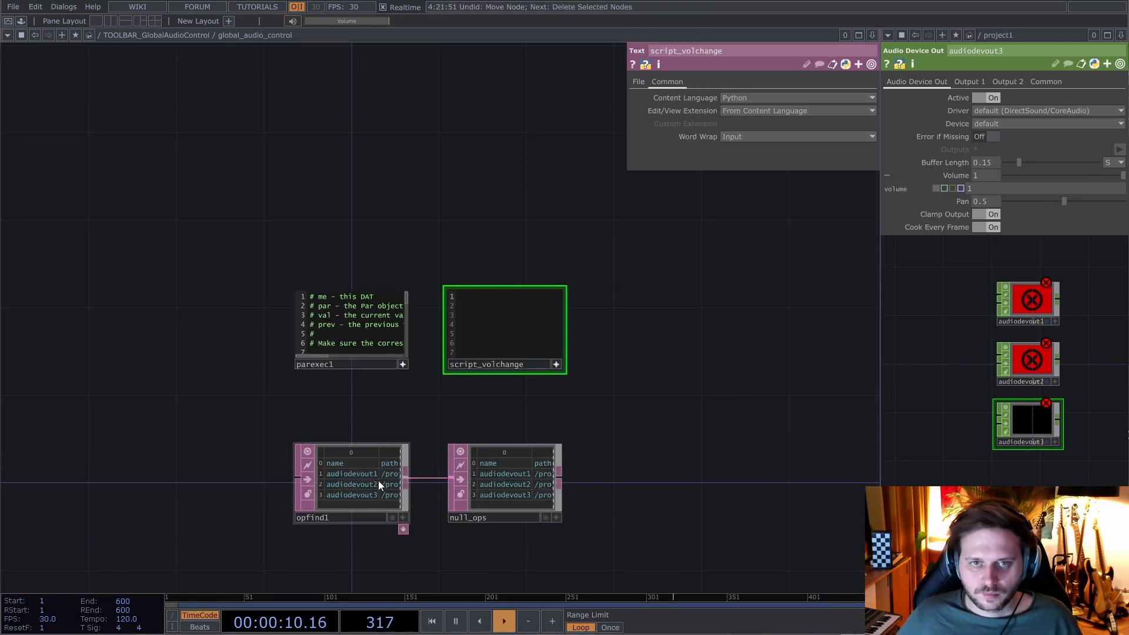
- Move opfind1 farther away from null_ops and turn off the Name column in its output table
{"action": "left_click_drag", "start_coordinate": [379, 481], "coordinate": [182, 488]}
{"action": "left_click", "coordinate": [182, 488]}
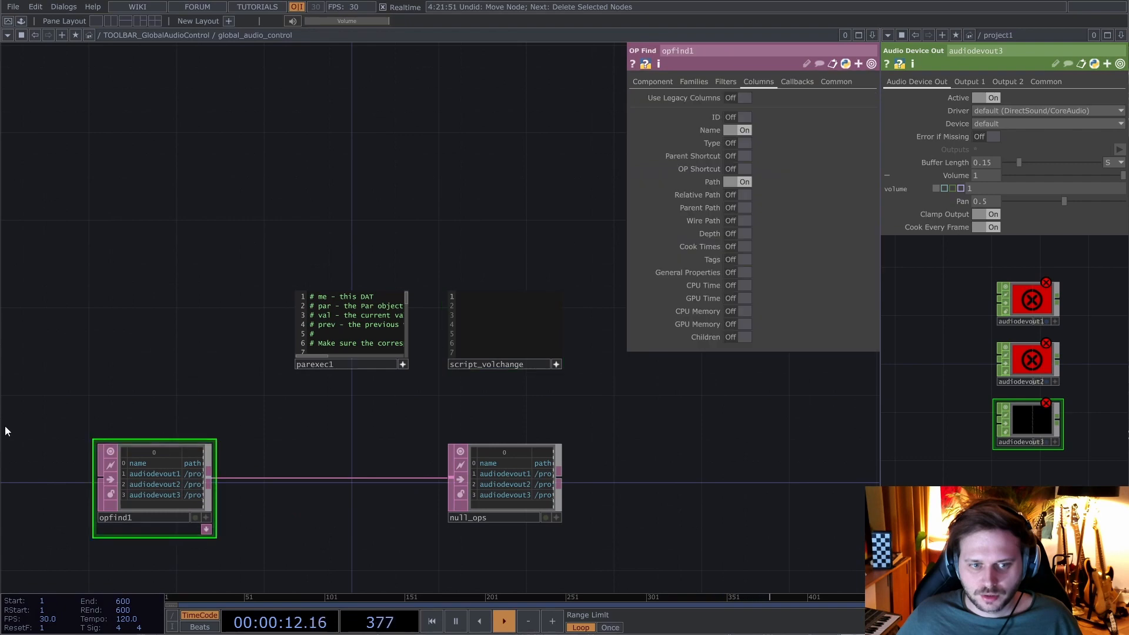
{"action": "scroll", "coordinate": [111, 468], "scroll_direction": "up", "scroll_amount": 3}
{"action": "left_click", "coordinate": [745, 130]}
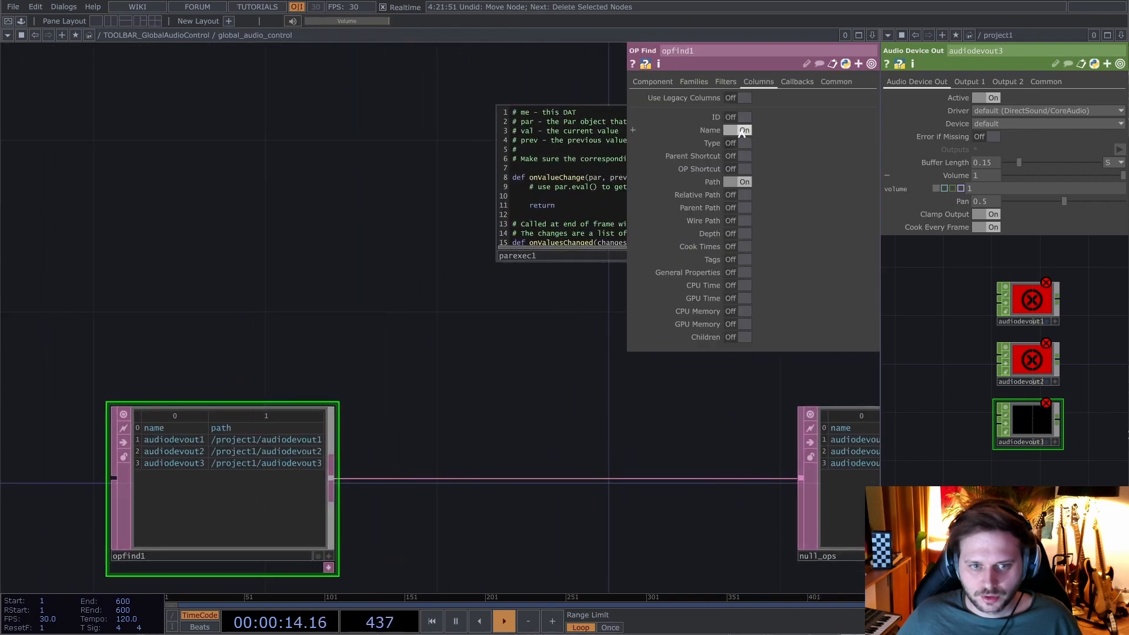
{"action": "scroll", "coordinate": [368, 461], "scroll_direction": "down", "scroll_amount": 2}
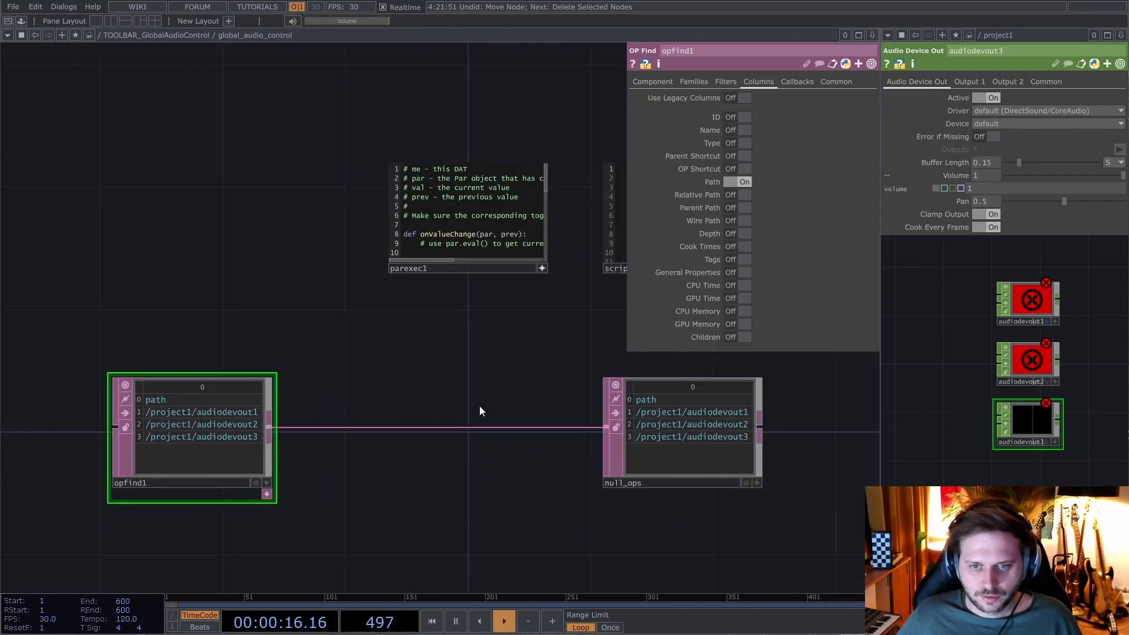
- Insert a Select DAT between opfind1 and null_ops and have it select rows by index, starting at row 1
{"action": "right_click", "coordinate": [365, 427]}
{"action": "left_click", "coordinate": [387, 407]}
{"action": "right_click", "coordinate": [376, 423]}
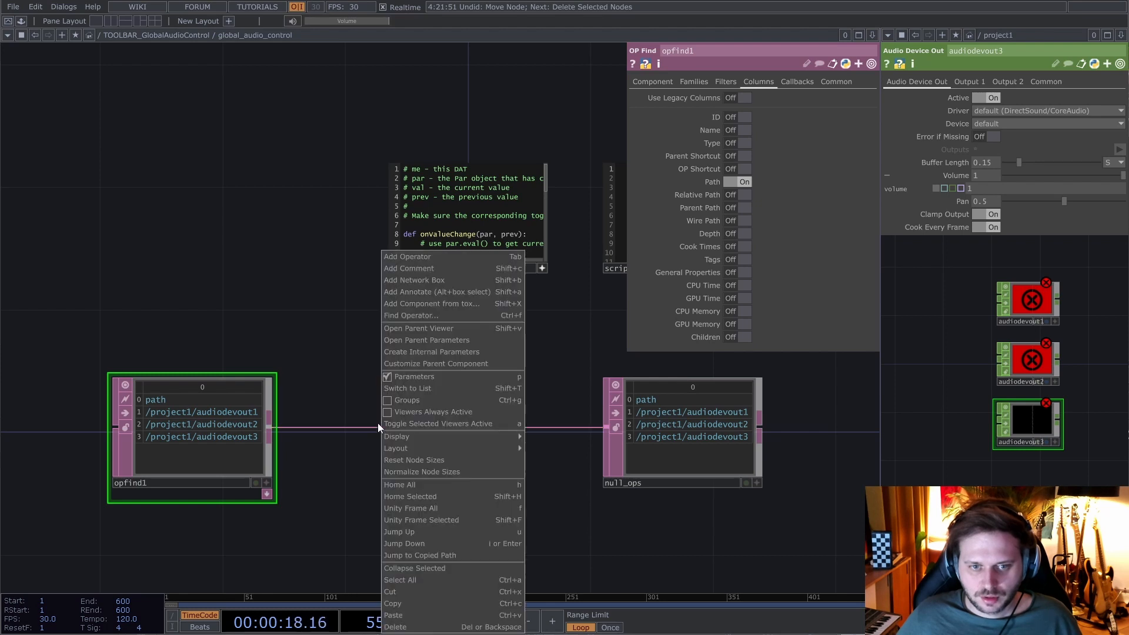
{"action": "left_click", "coordinate": [361, 423]}
{"action": "right_click", "coordinate": [361, 428]}
{"action": "left_click", "coordinate": [386, 418]}
{"action": "type", "text": "se"}
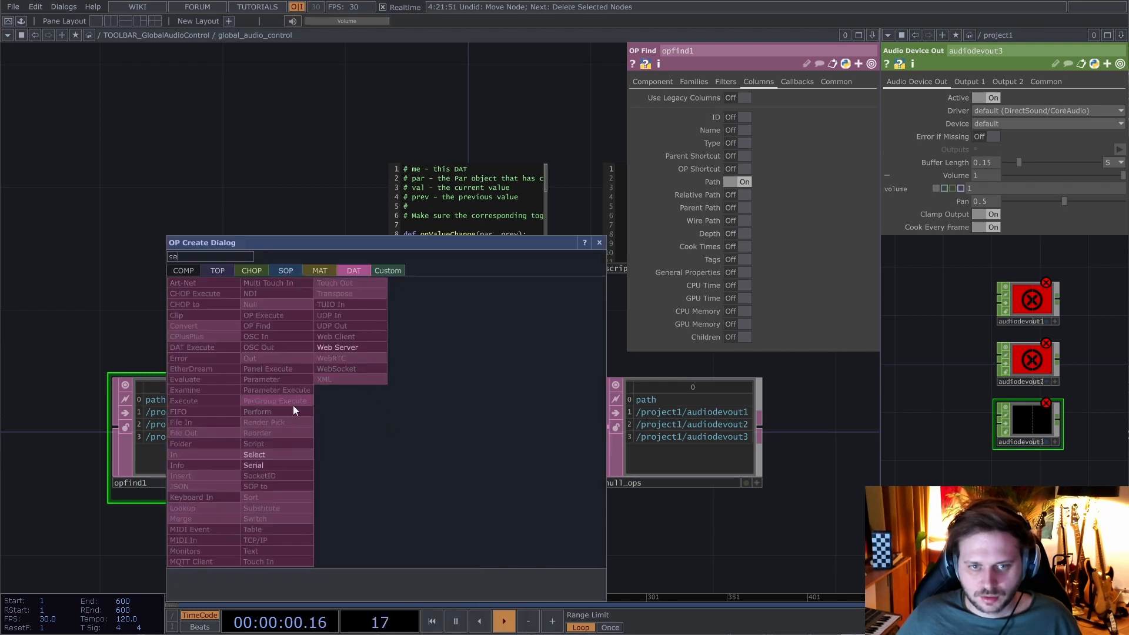
{"action": "left_click", "coordinate": [274, 456]}
{"action": "left_click", "coordinate": [443, 434]}
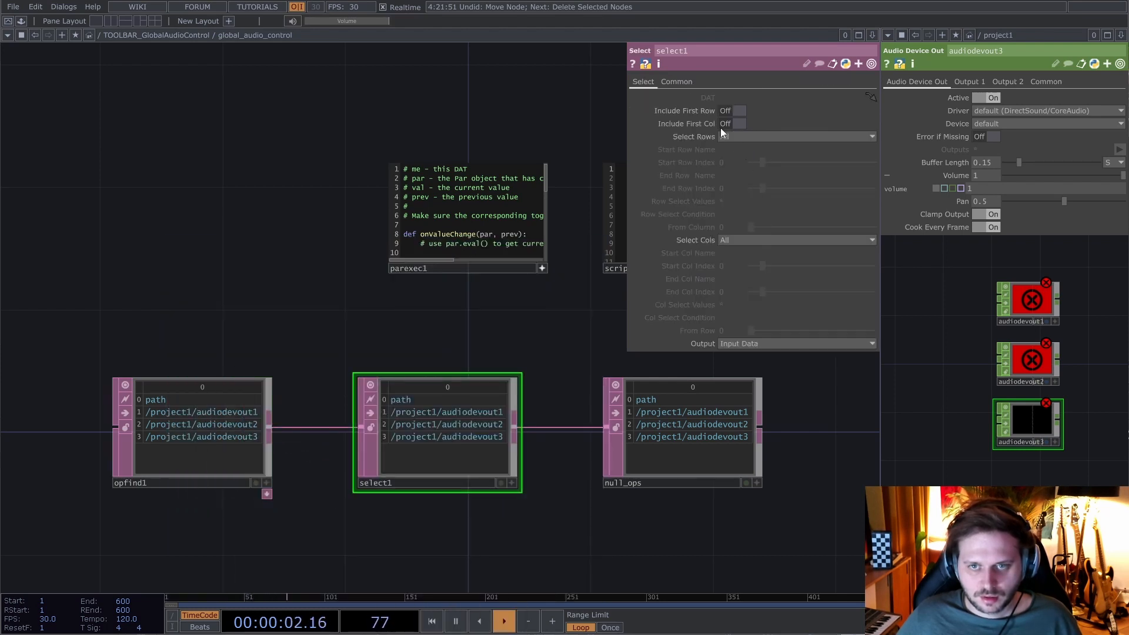
{"action": "left_click", "coordinate": [755, 135]}
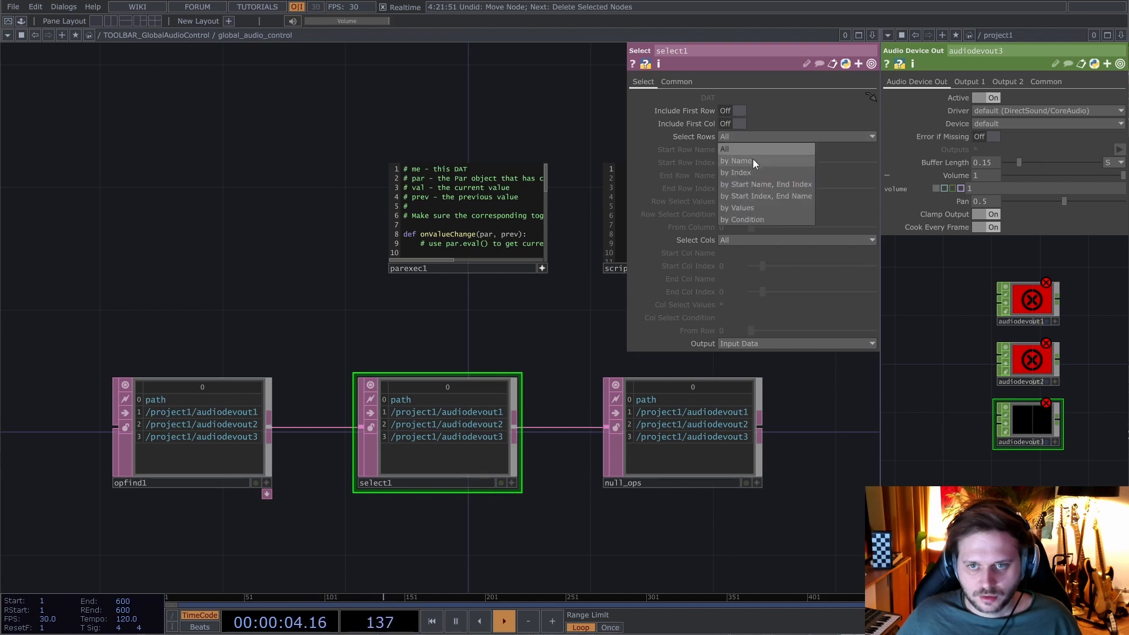
{"action": "left_click", "coordinate": [753, 171]}
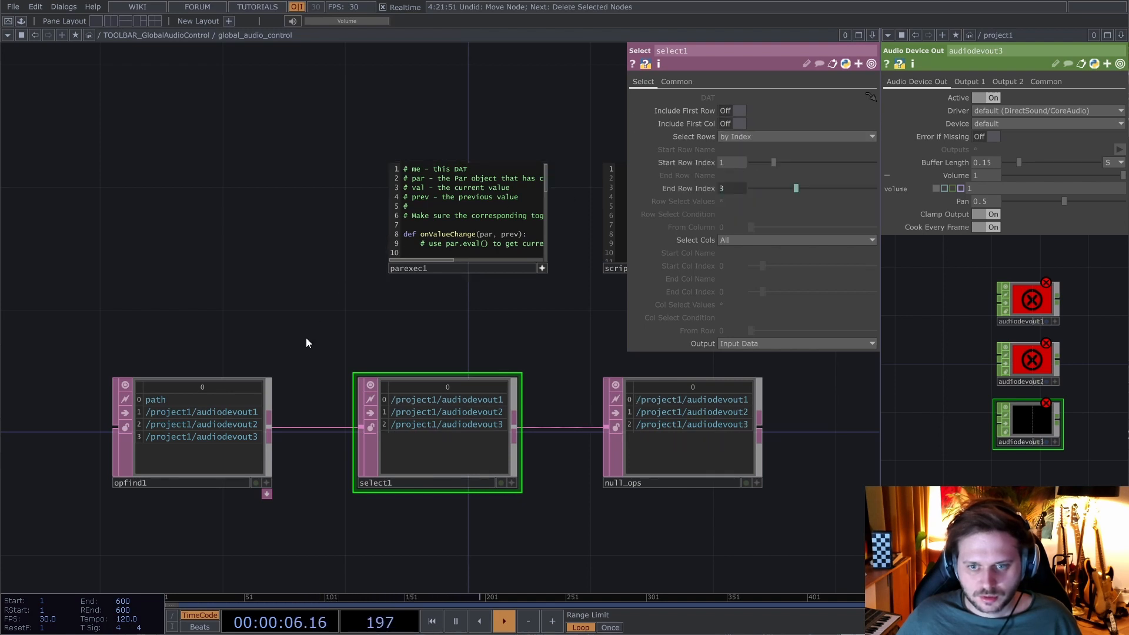
- Write the loop header "for aop in op('null_ops').col(0):" as the first line of script_volchange
{"action": "left_click_drag", "start_coordinate": [306, 343], "coordinate": [44, 388]}
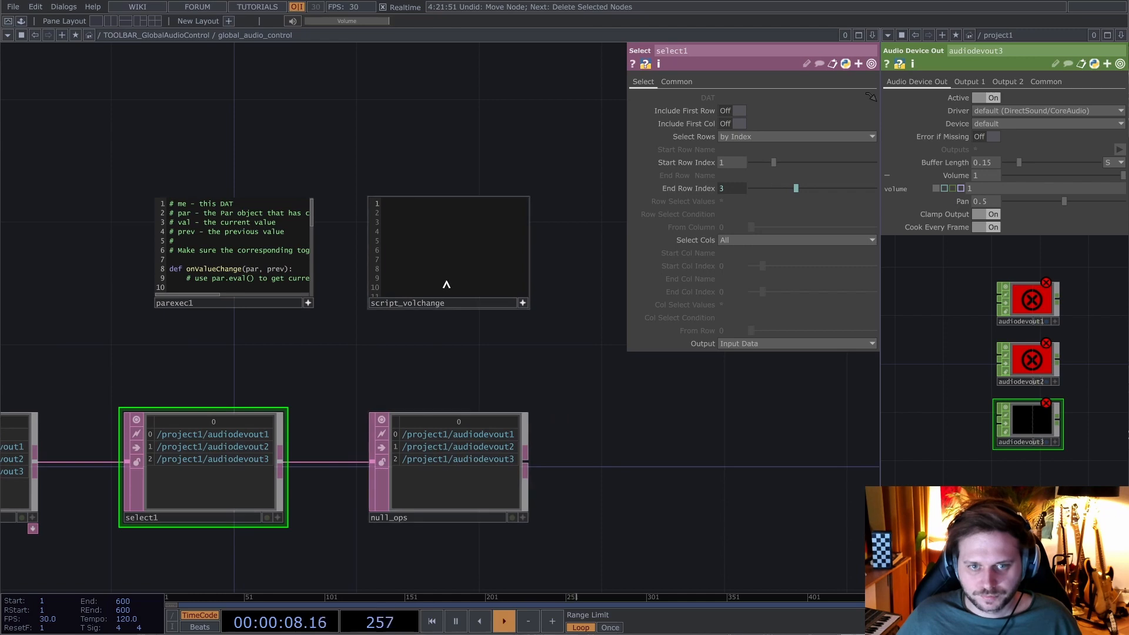
{"action": "scroll", "coordinate": [471, 254], "scroll_direction": "up", "scroll_amount": 2}
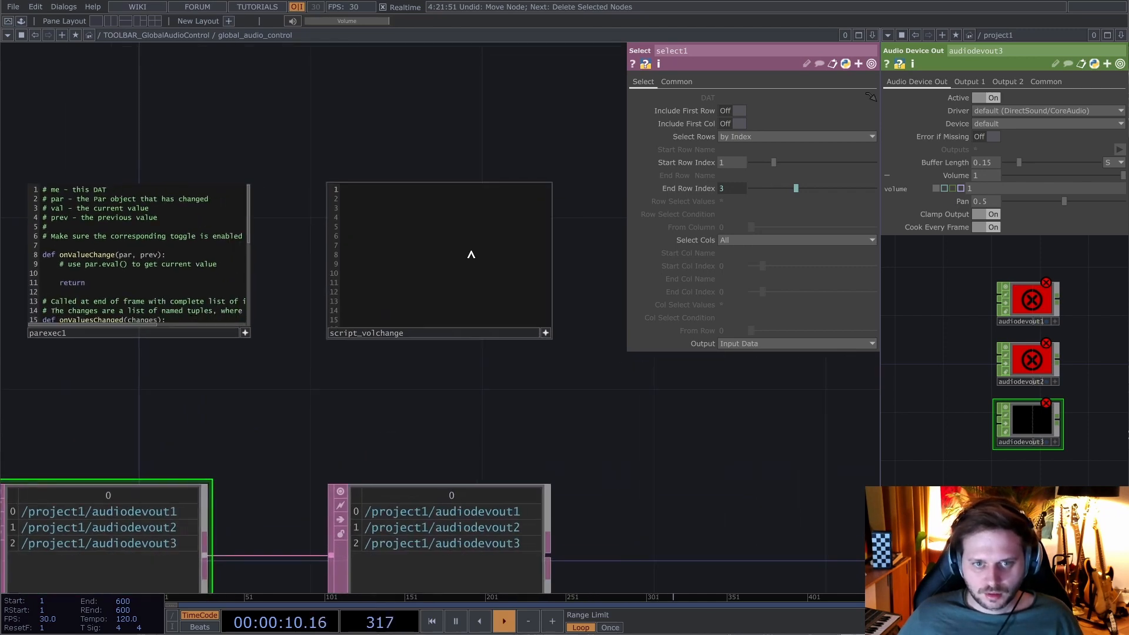
{"action": "scroll", "coordinate": [471, 253], "scroll_direction": "down", "scroll_amount": 2}
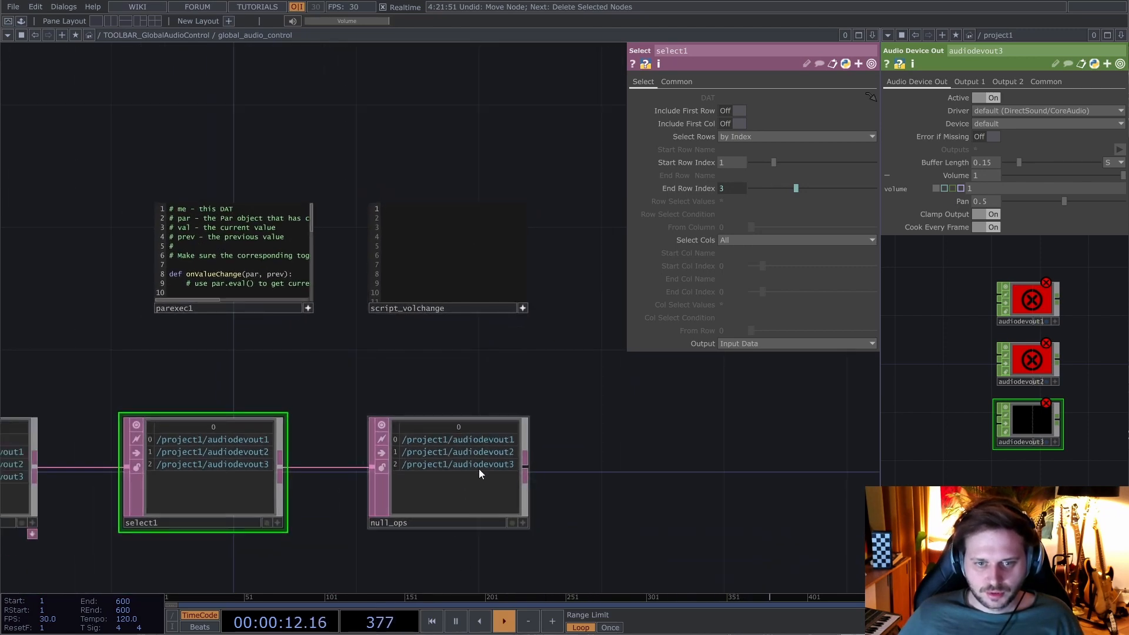
{"action": "left_click", "coordinate": [431, 265]}
{"action": "type", "text": "f"}
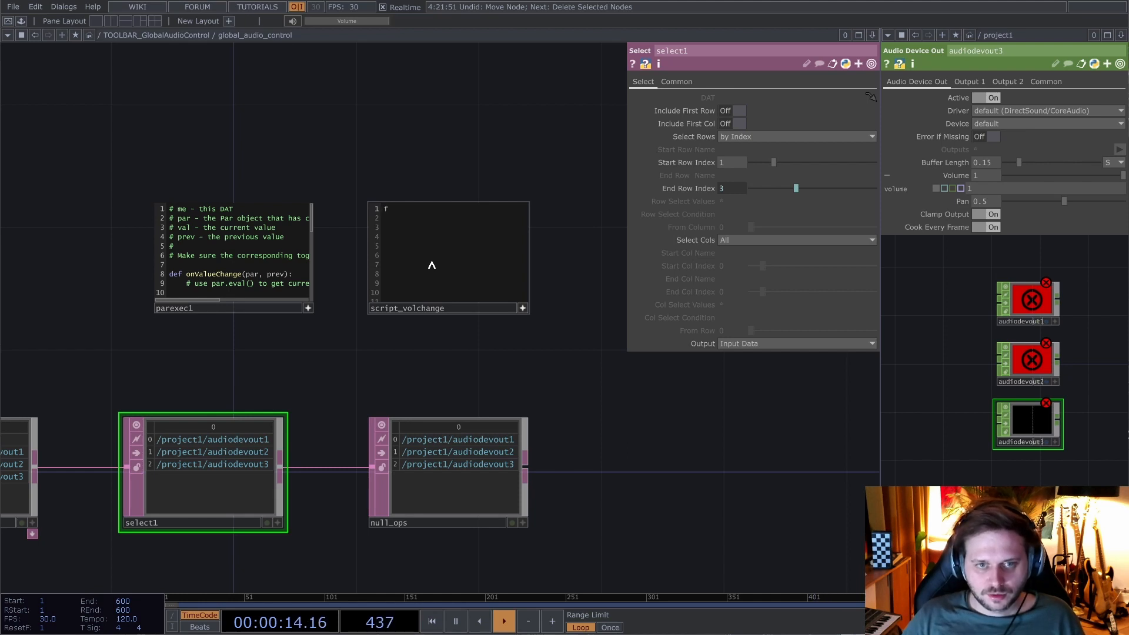
{"action": "type", "text": "or aop in"}
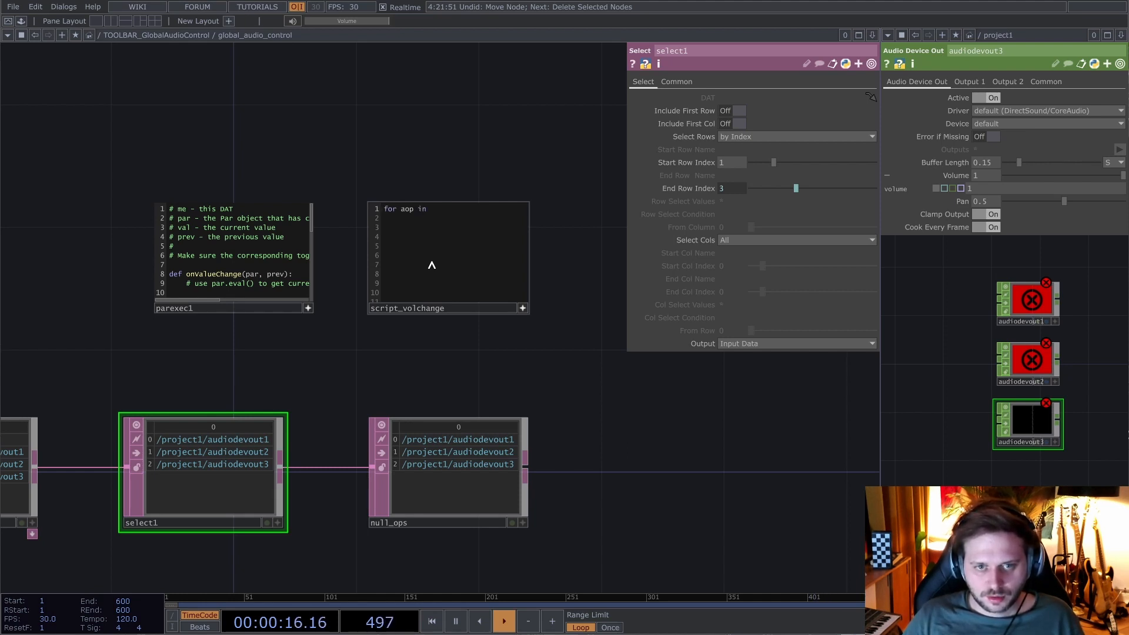
{"action": "type", "text": " op('"}
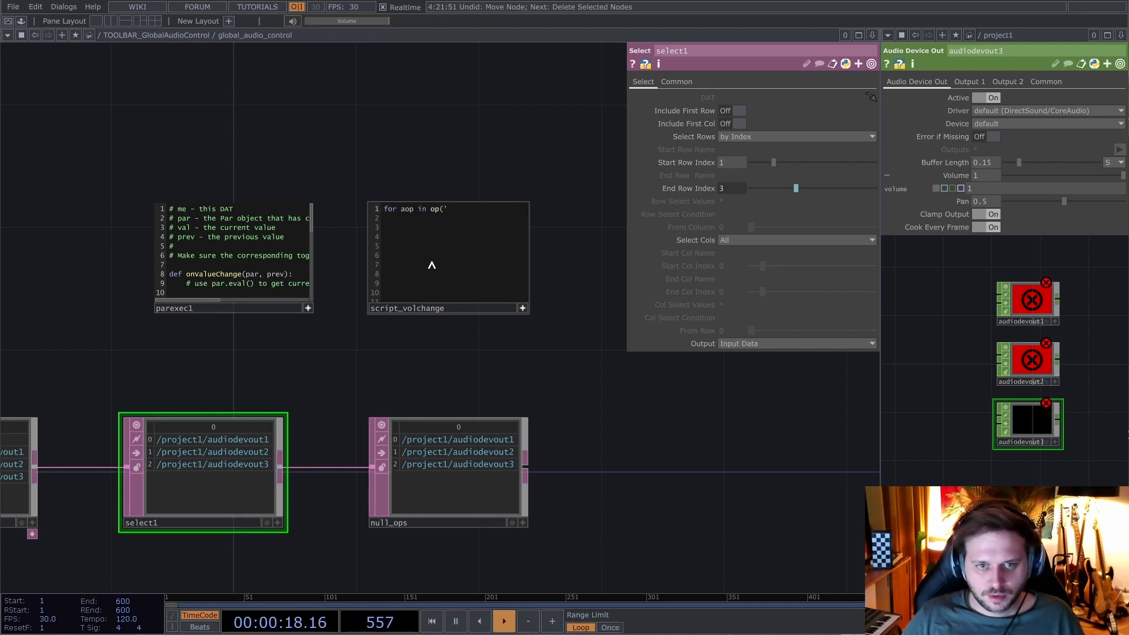
{"action": "type", "text": "null_ops'"}
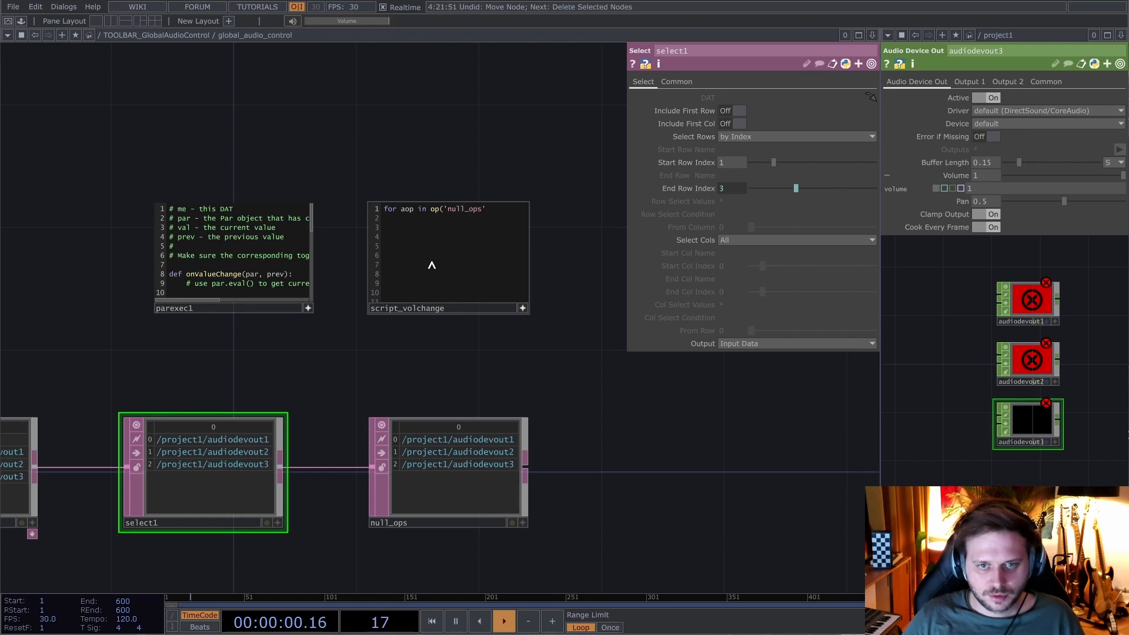
{"action": "type", "text": ").col(0"}
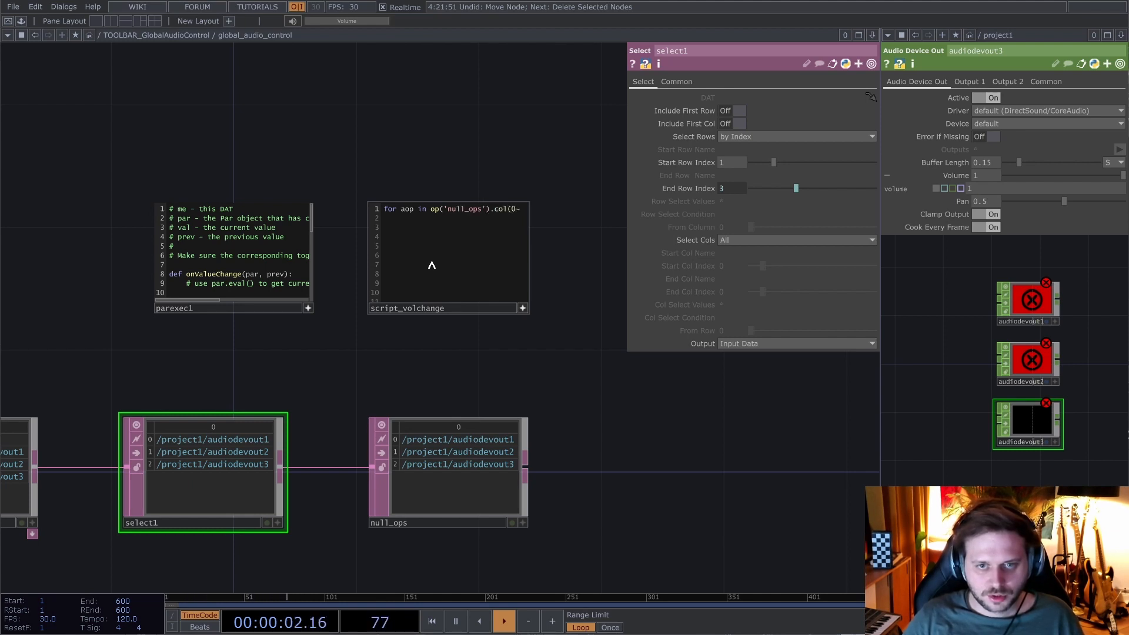
{"action": "type", "text": "):"}
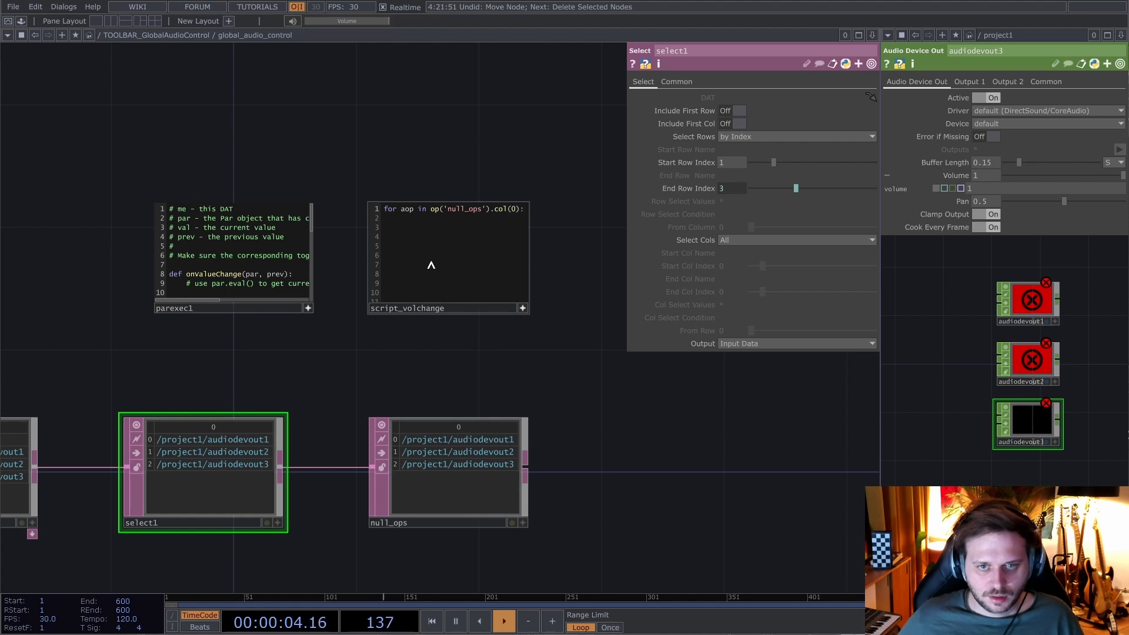
{"action": "scroll", "coordinate": [517, 245], "scroll_direction": "up", "scroll_amount": 2}
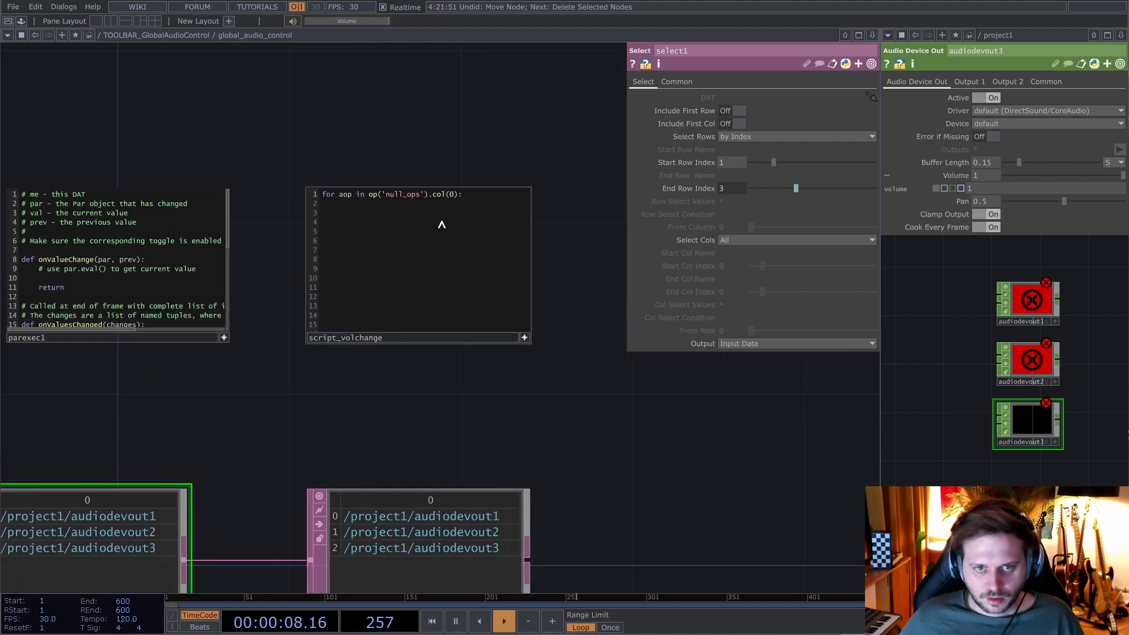
{"action": "key", "text": "Return"}
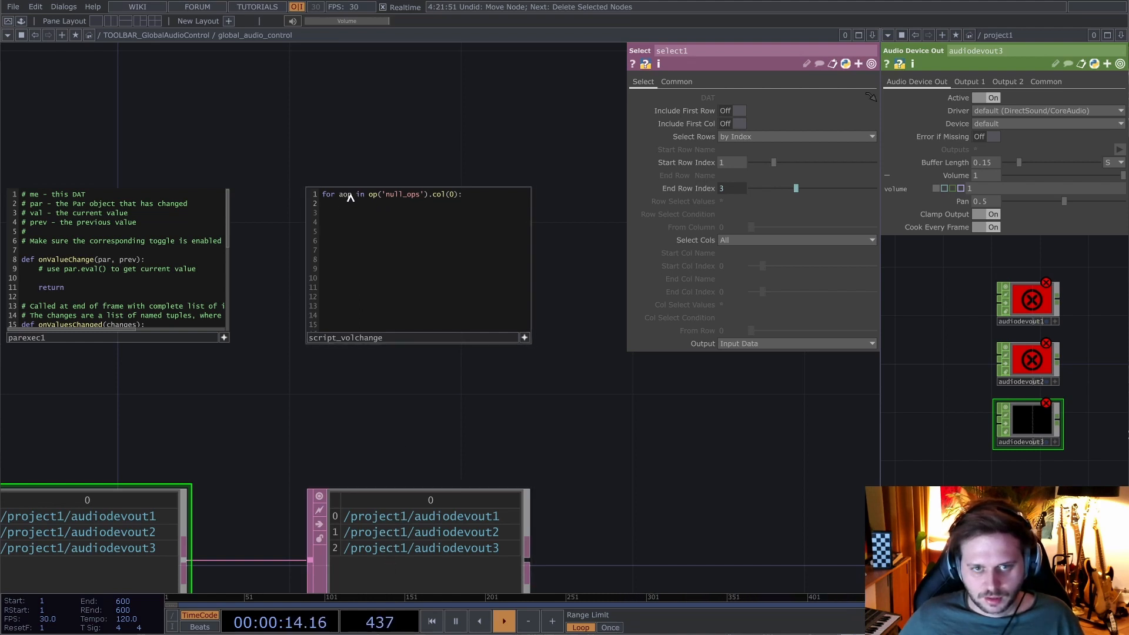
- Rename the loop variable in script_volchange's for statement to cell
{"action": "left_click_drag", "start_coordinate": [351, 197], "coordinate": [340, 197]}
{"action": "type", "text": "c"}
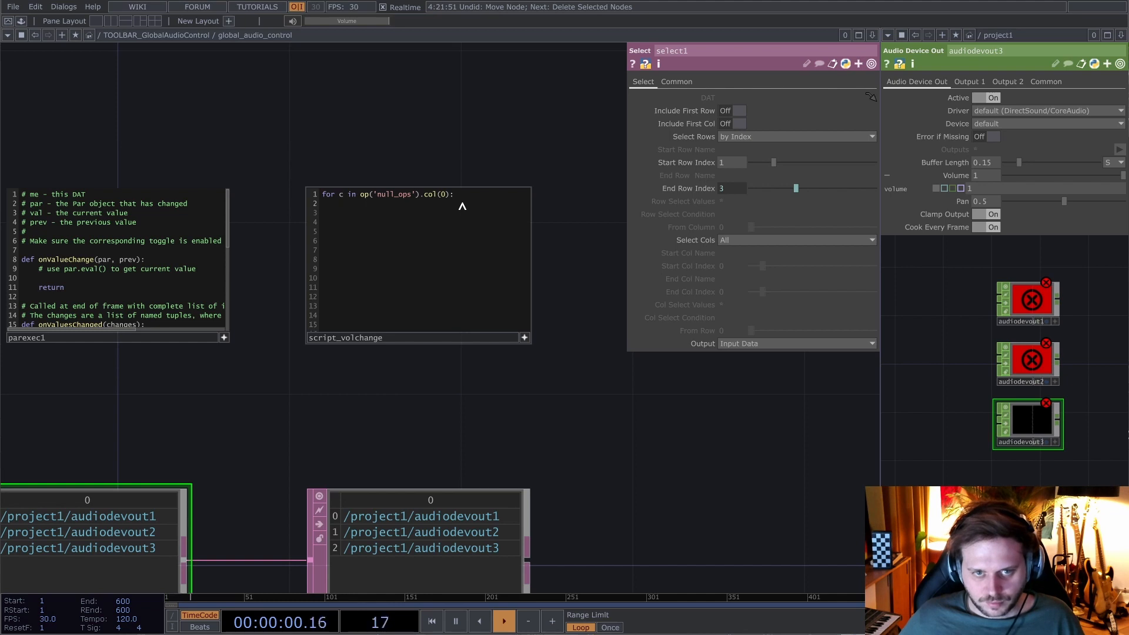
{"action": "type", "text": "ell"}
{"action": "key", "text": "End"}
- Begin the loop body in script_volchange with the indented assignment "op(cell.val).par.volume ="
{"action": "key", "text": "Return"}
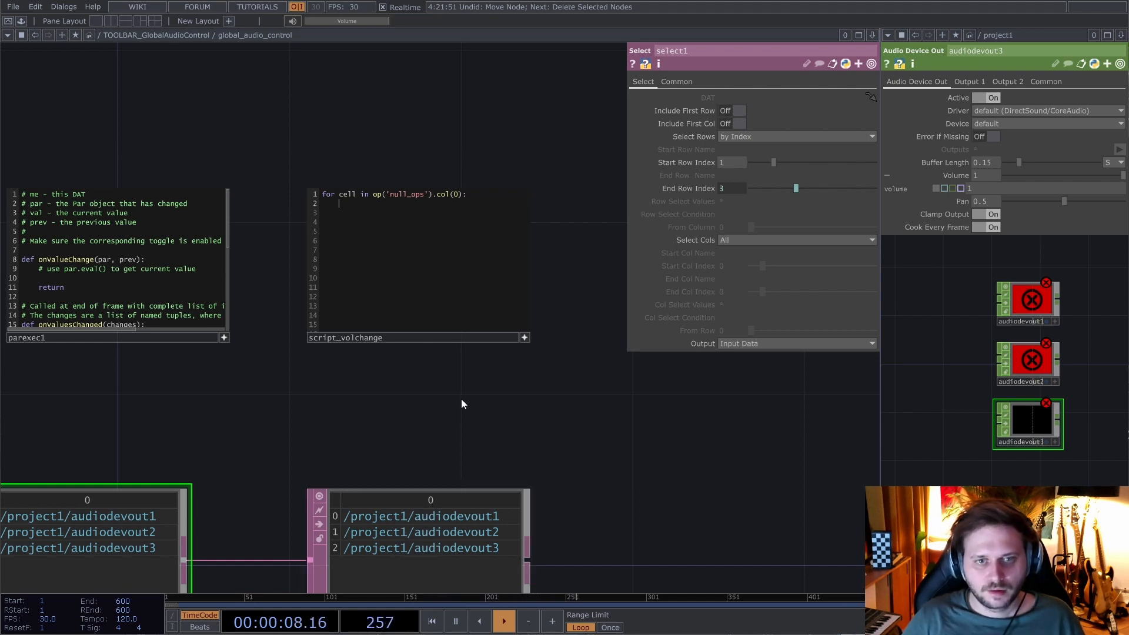
{"action": "type", "text": "op"}
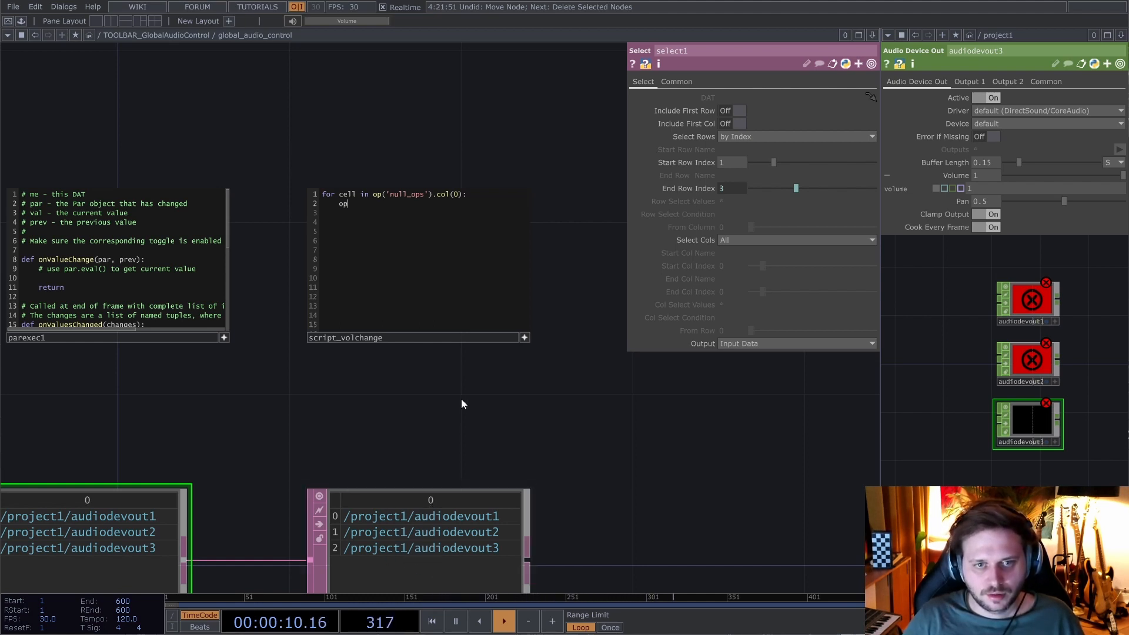
{"action": "type", "text": "(cell.val).par.volume ="}
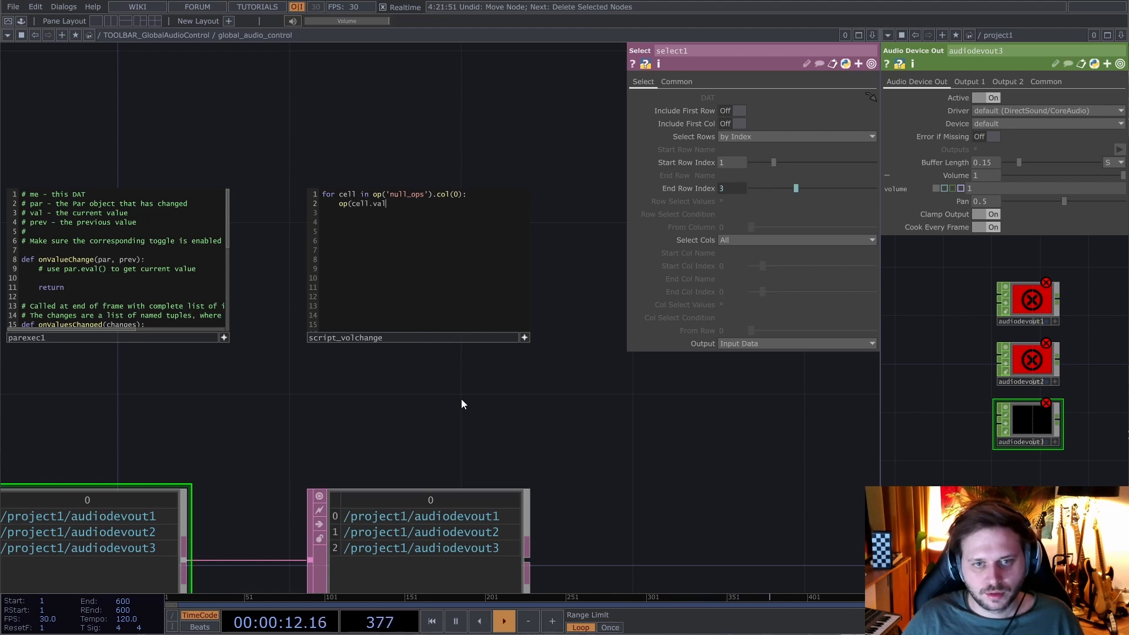
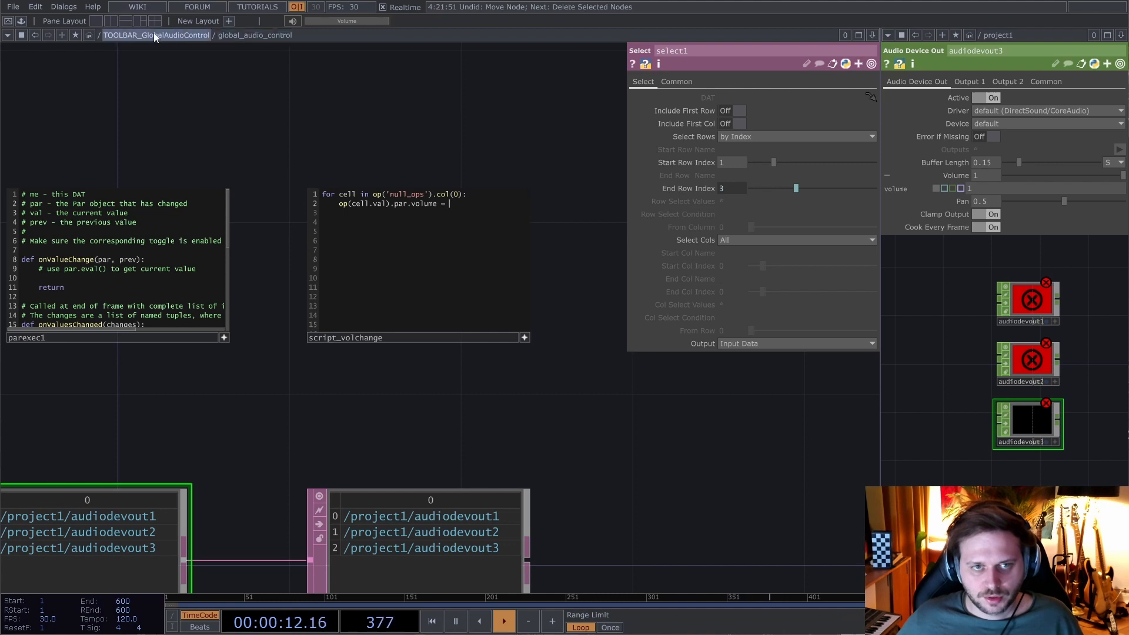
- Open global_audio_control's parameters in a floating window and place it clear of script_volchange's code
{"action": "right_click", "coordinate": [255, 37]}
{"action": "left_click", "coordinate": [282, 50]}
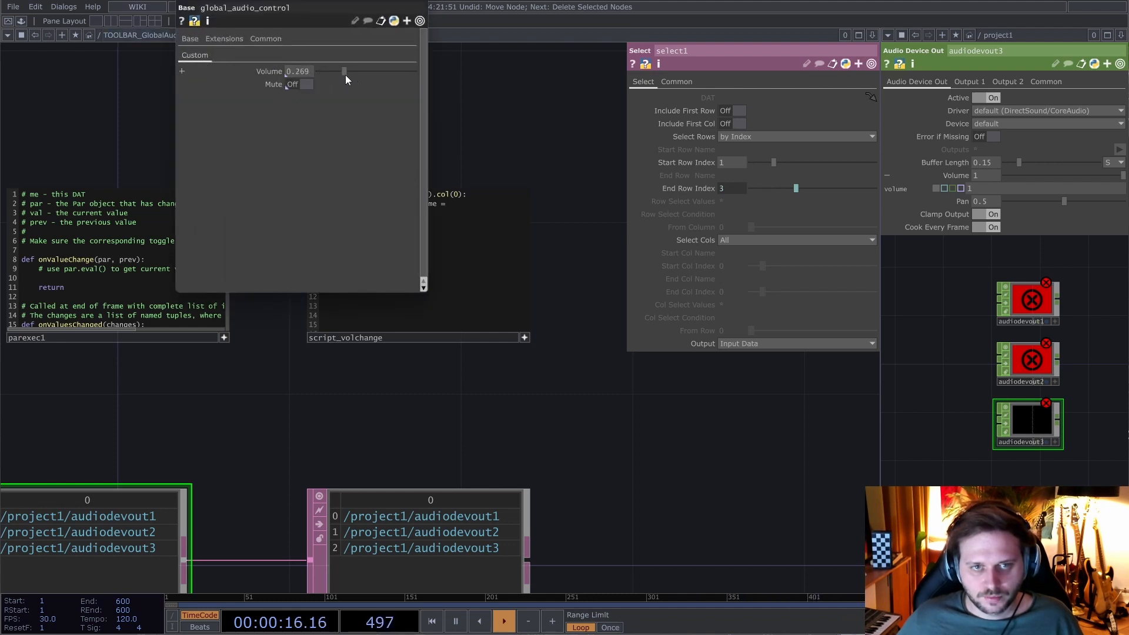
{"action": "left_click_drag", "start_coordinate": [392, 0], "coordinate": [275, 57]}
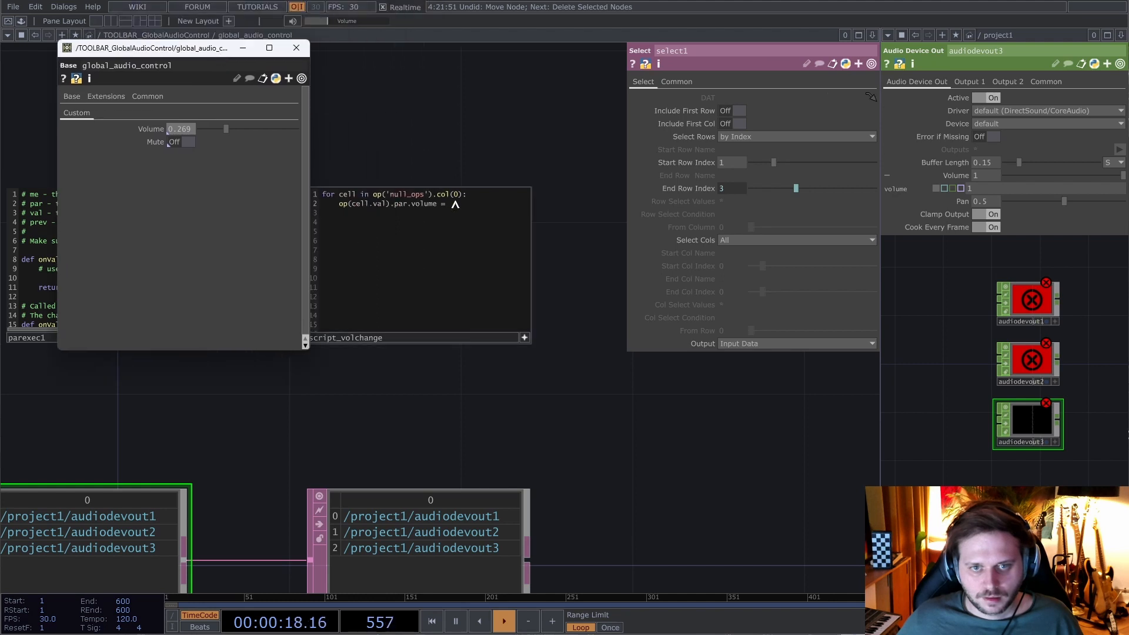
- Complete the volume assignment in script_volchange with parent().par.Volume.eval()
{"action": "type", "text": "arent()"}
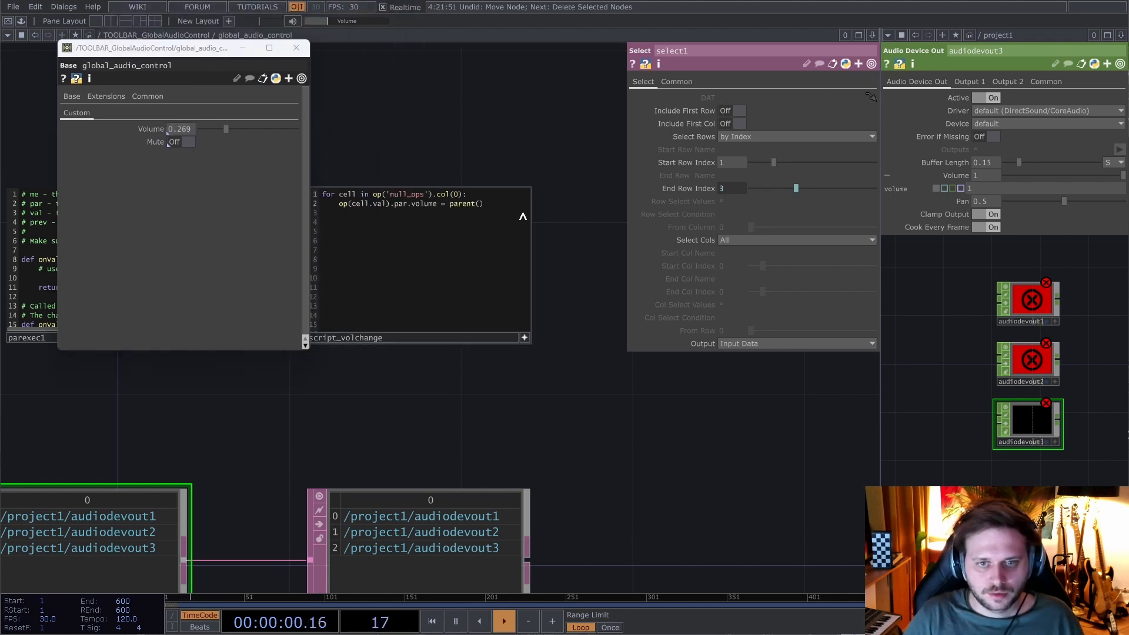
{"action": "type", "text": ".par.volum"}
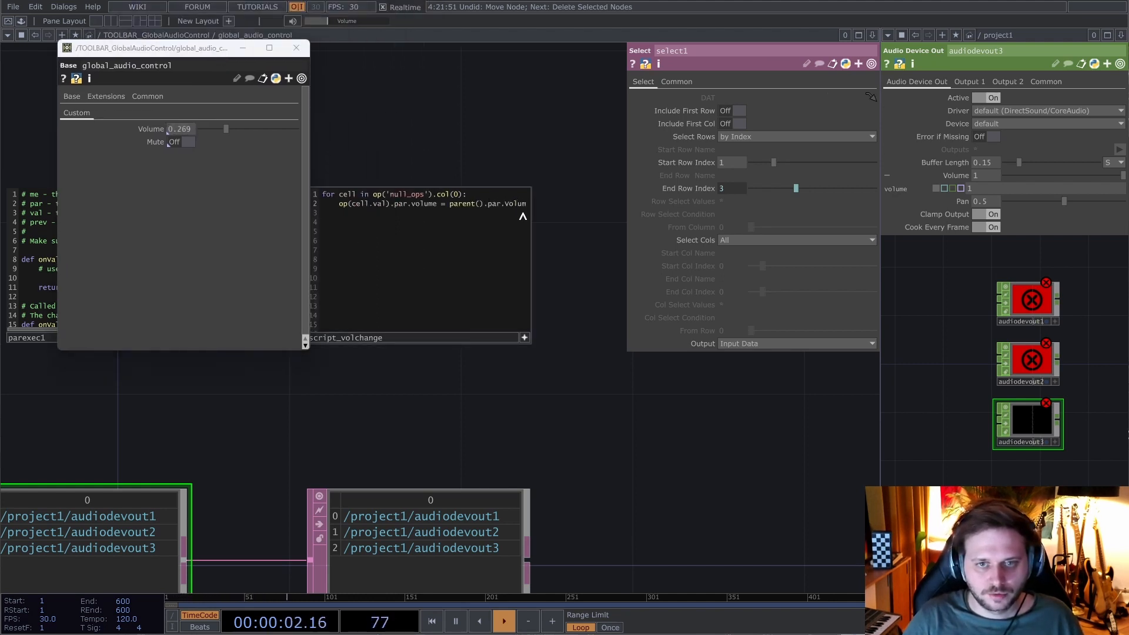
{"action": "type", "text": "e"}
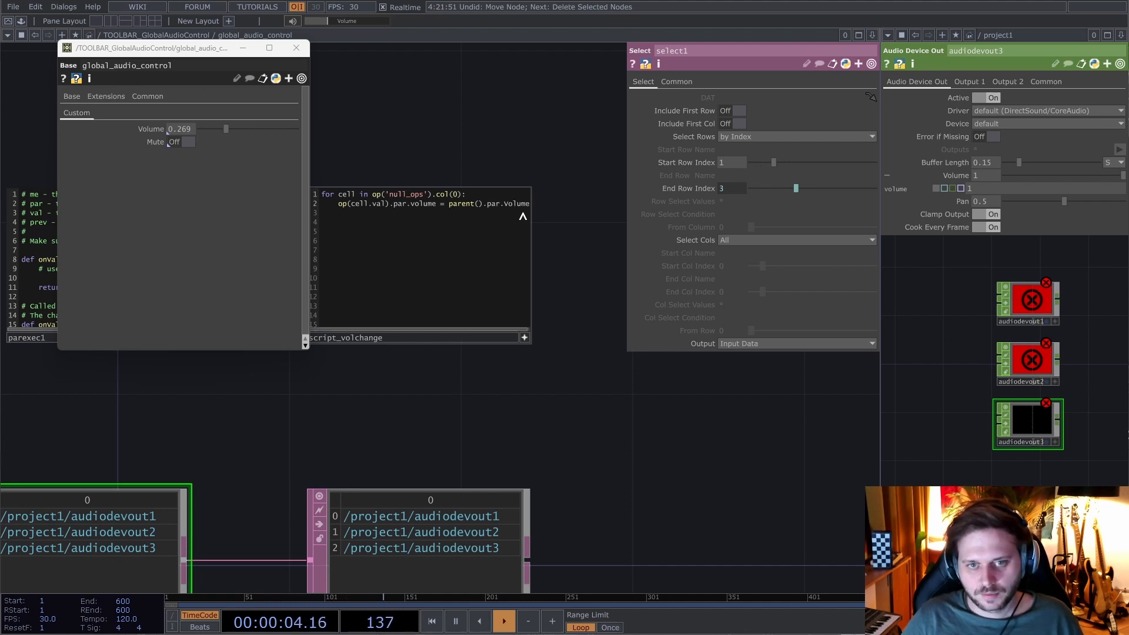
{"action": "type", "text": ".eval()"}
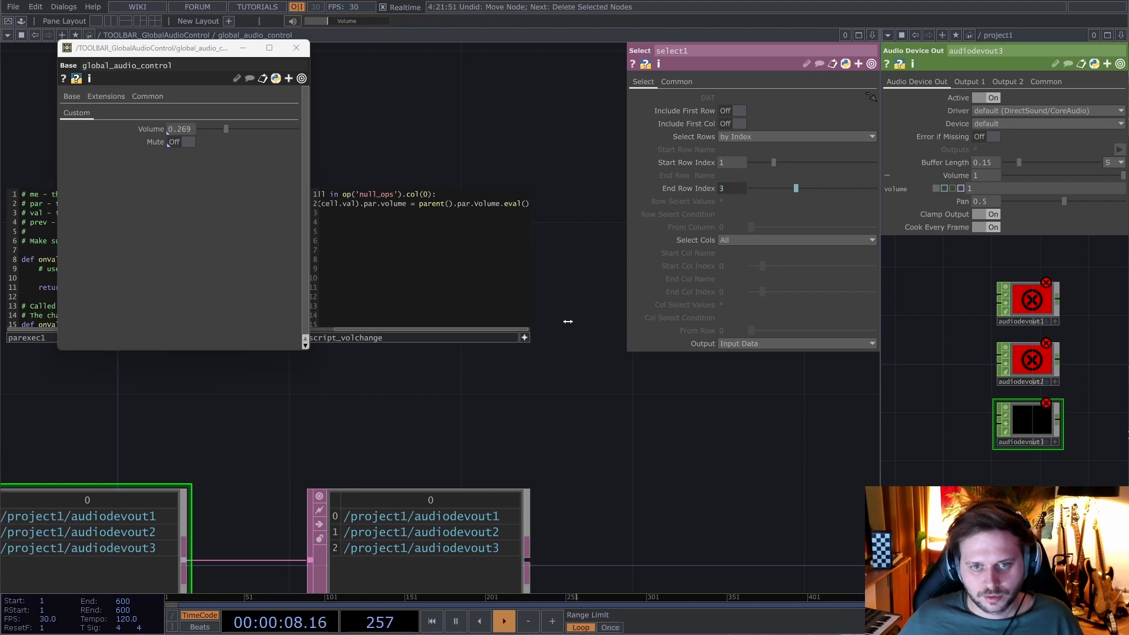
- Test script_volchange with global_audio_control's Volume at about 0.385 and inspect the volume of audiodevout2 and audiodevout1
{"action": "left_click", "coordinate": [525, 338]}
{"action": "left_click_drag", "start_coordinate": [226, 129], "coordinate": [238, 129]}
{"action": "left_click", "coordinate": [446, 257]}
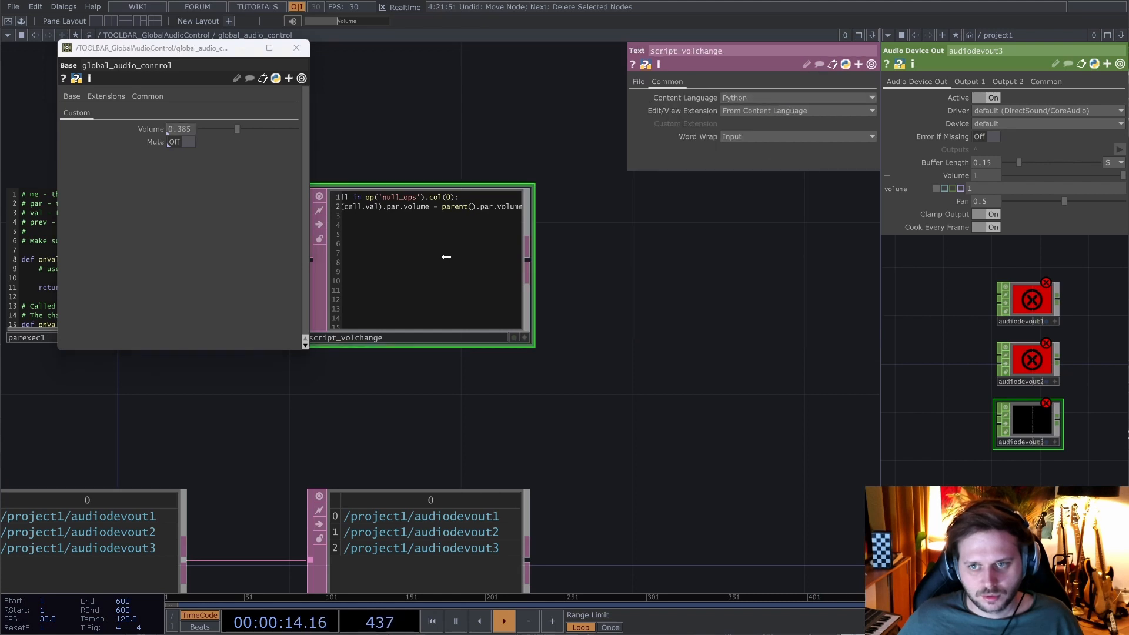
{"action": "key", "text": "ctrl+r"}
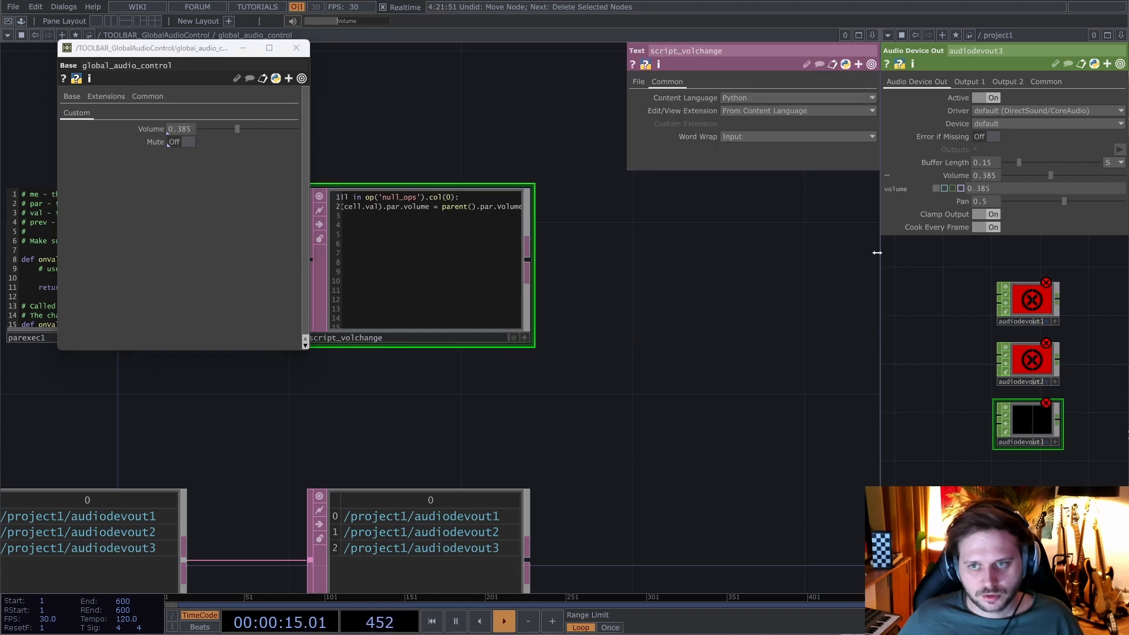
{"action": "left_click", "coordinate": [1029, 361]}
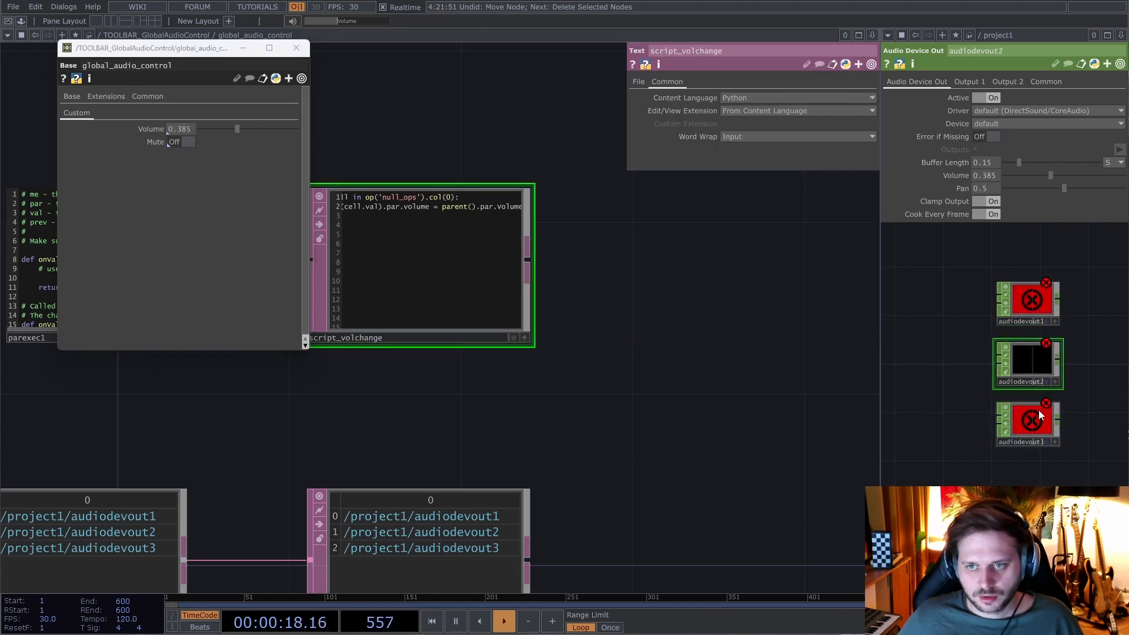
{"action": "left_click", "coordinate": [1025, 306]}
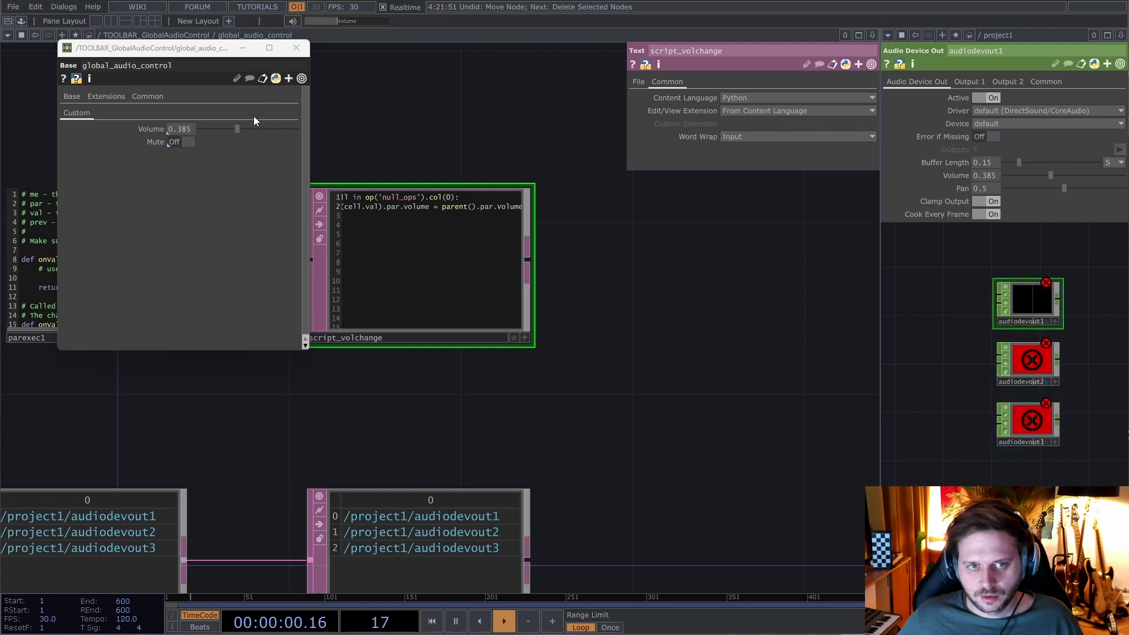
- Run script_volchange again with global_audio_control's Volume at about 0.661, then 0, then about 0.618
{"action": "left_click", "coordinate": [264, 129]}
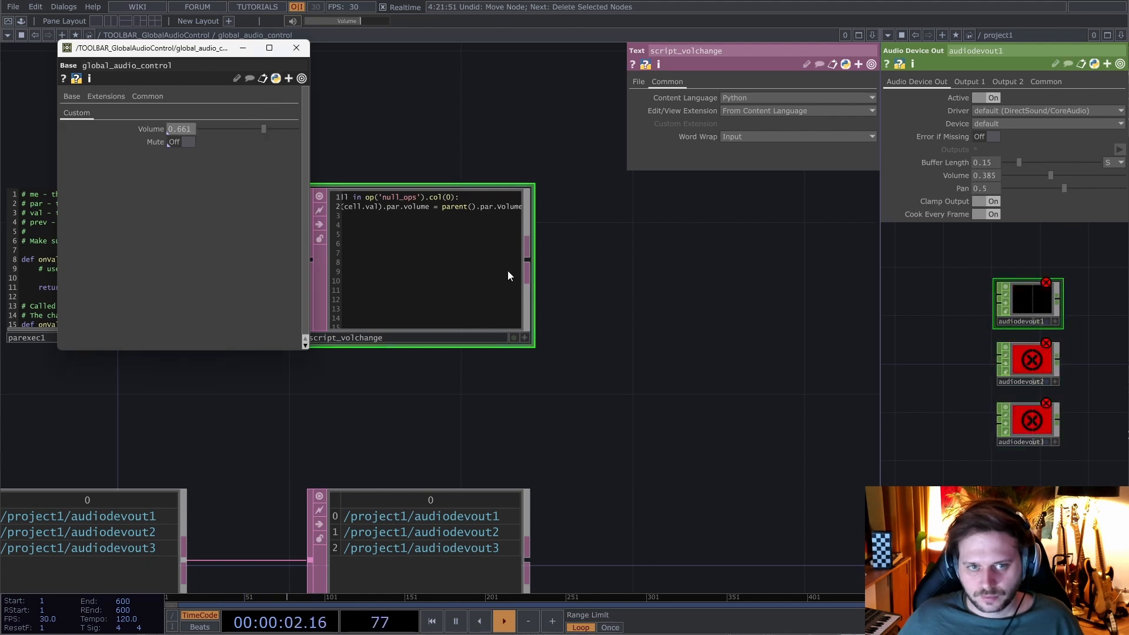
{"action": "left_click", "coordinate": [469, 260]}
{"action": "key", "text": "ctrl+r"}
{"action": "left_click_drag", "start_coordinate": [219, 130], "coordinate": [197, 131]}
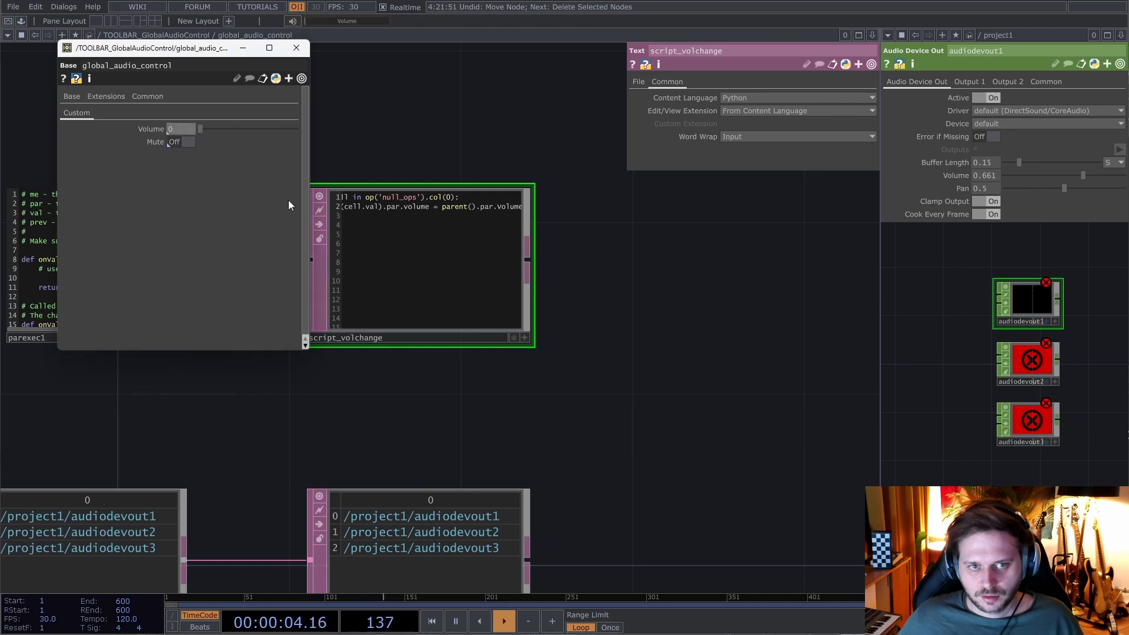
{"action": "left_click", "coordinate": [414, 248]}
{"action": "key", "text": "ctrl+r"}
{"action": "left_click", "coordinate": [259, 129]}
{"action": "left_click", "coordinate": [430, 224]}
{"action": "key", "text": "ctrl+r"}
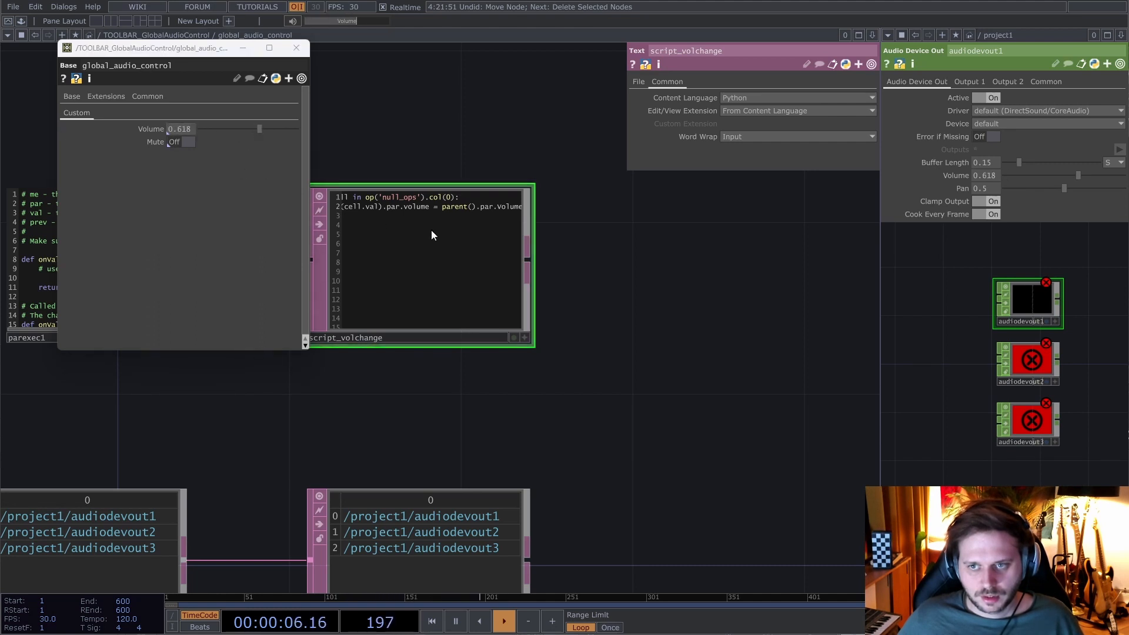
- Set global_audio_control's Volume to about 0.22 with parexec1 and script_volchange both in view
{"action": "scroll", "coordinate": [431, 236], "scroll_direction": "down", "scroll_amount": 5}
{"action": "left_click_drag", "start_coordinate": [370, 345], "coordinate": [597, 303]}
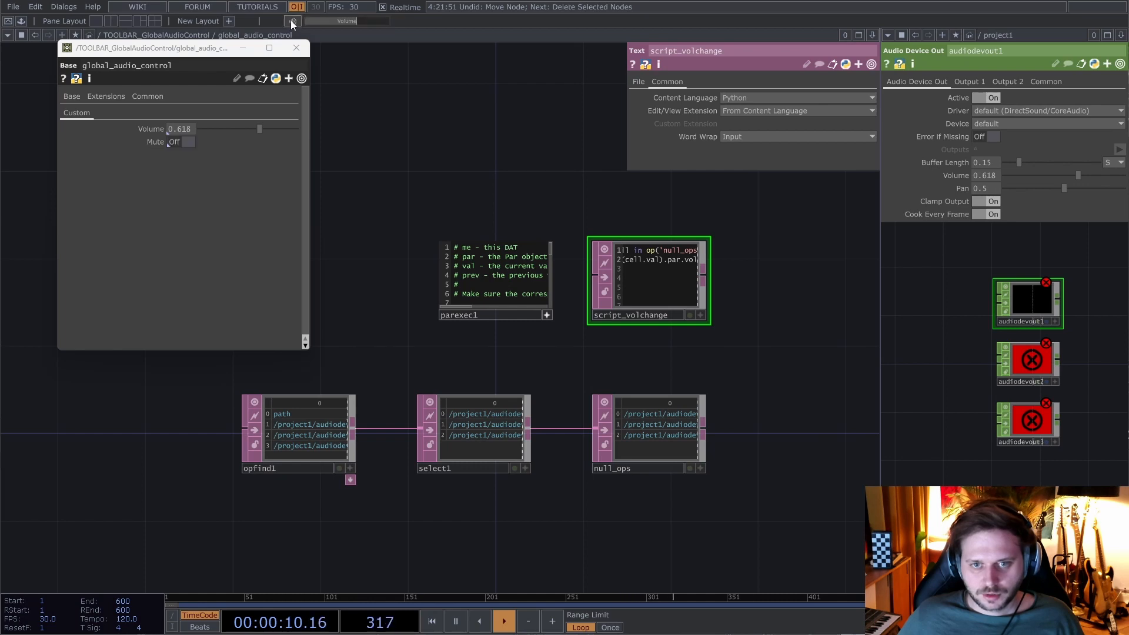
{"action": "scroll", "coordinate": [508, 147], "scroll_direction": "up", "scroll_amount": 5}
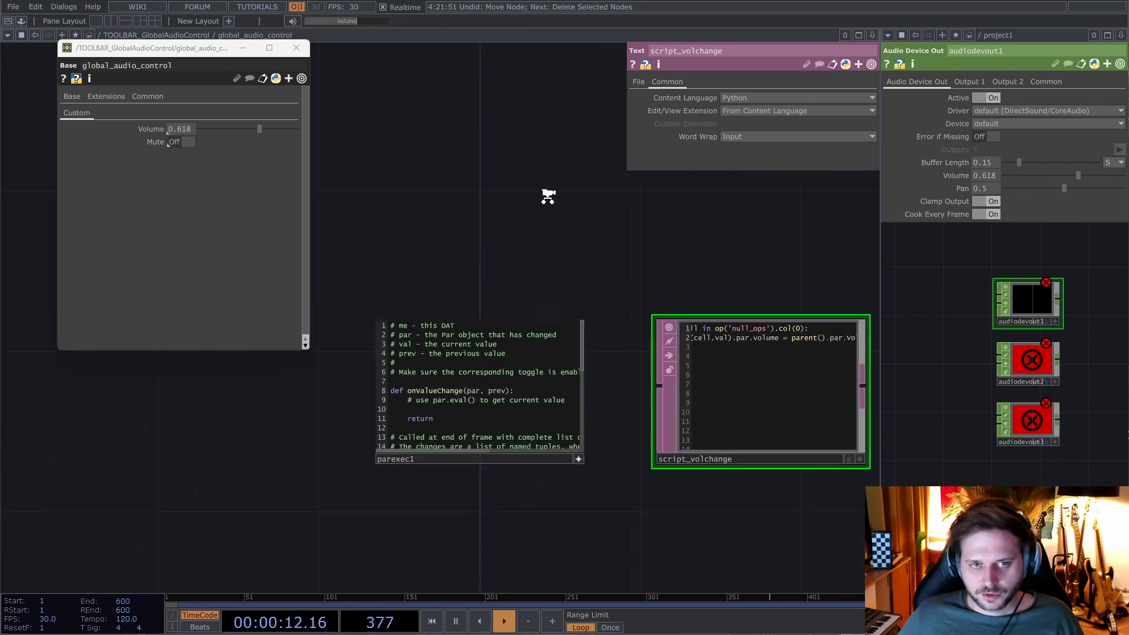
{"action": "left_click_drag", "start_coordinate": [548, 196], "coordinate": [496, 154]}
{"action": "mouse_move", "coordinate": [233, 132]}
{"action": "left_mouse_down"}
{"action": "mouse_move", "coordinate": [264, 133]}
{"action": "mouse_move", "coordinate": [223, 132]}
{"action": "left_mouse_up"}
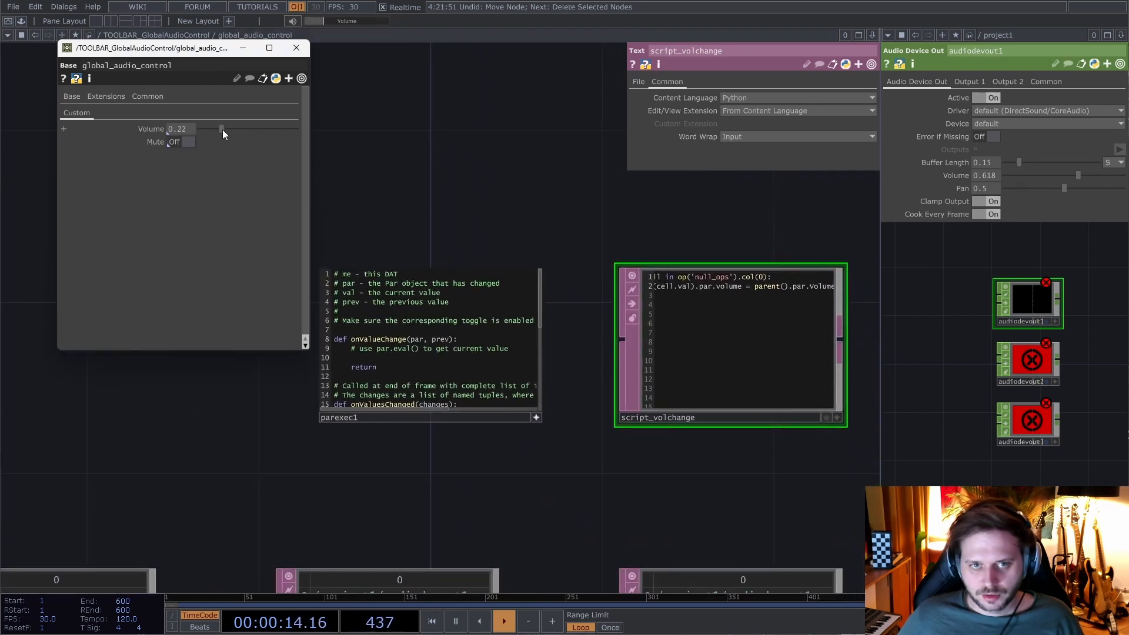
- Limit the parameters that parexec1 monitors to Volume and Mute
{"action": "left_click", "coordinate": [488, 417]}
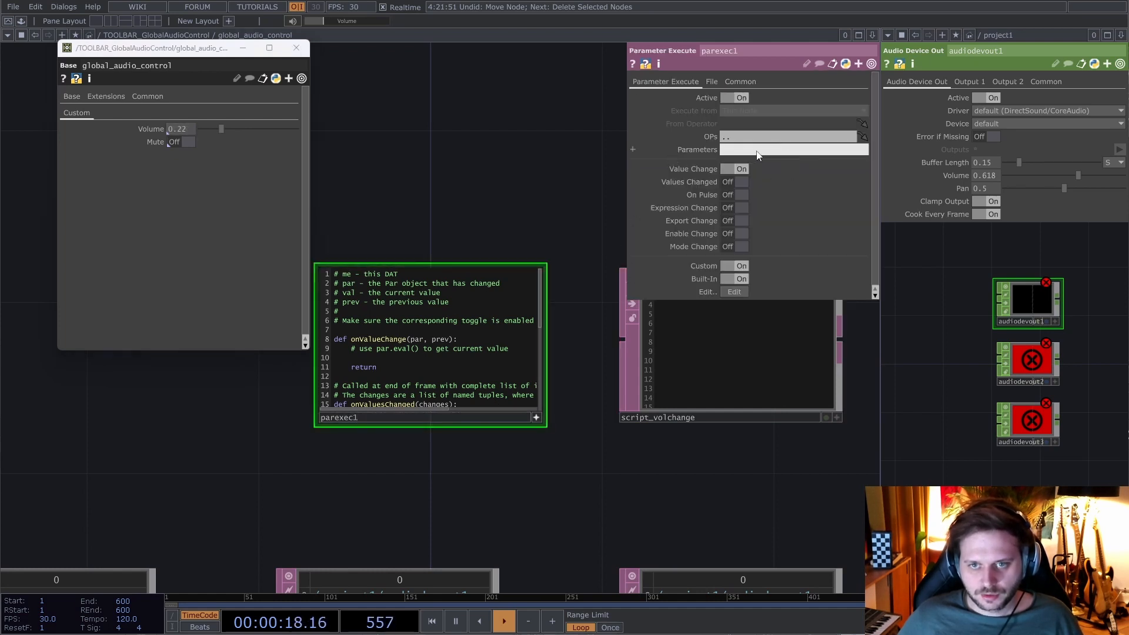
{"action": "type", "text": "volume"}
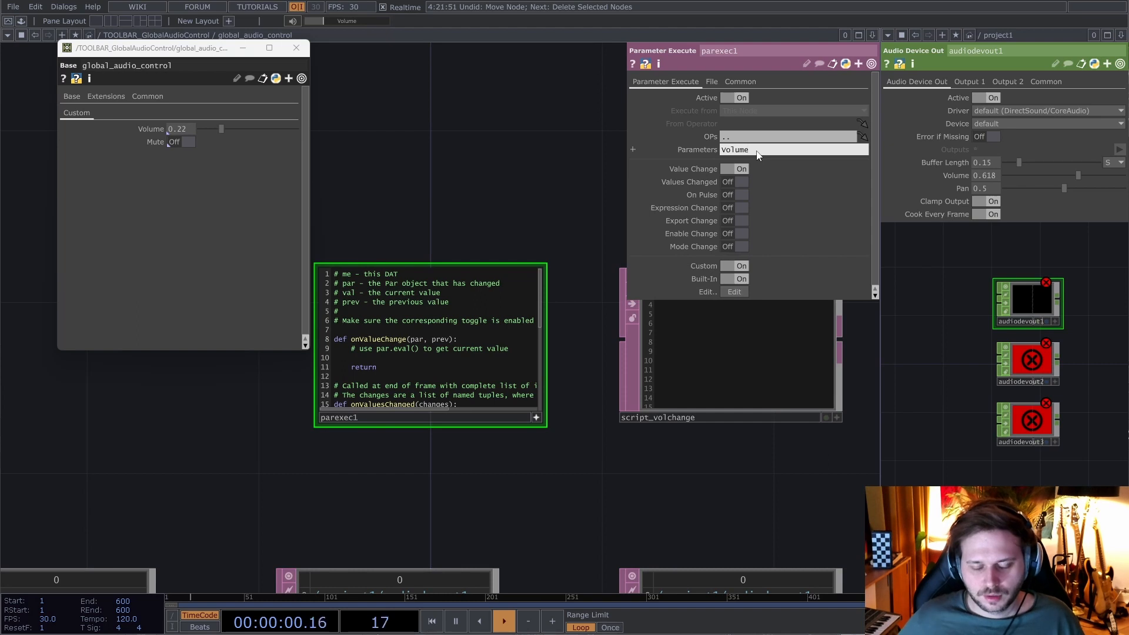
{"action": "type", "text": " Mute"}
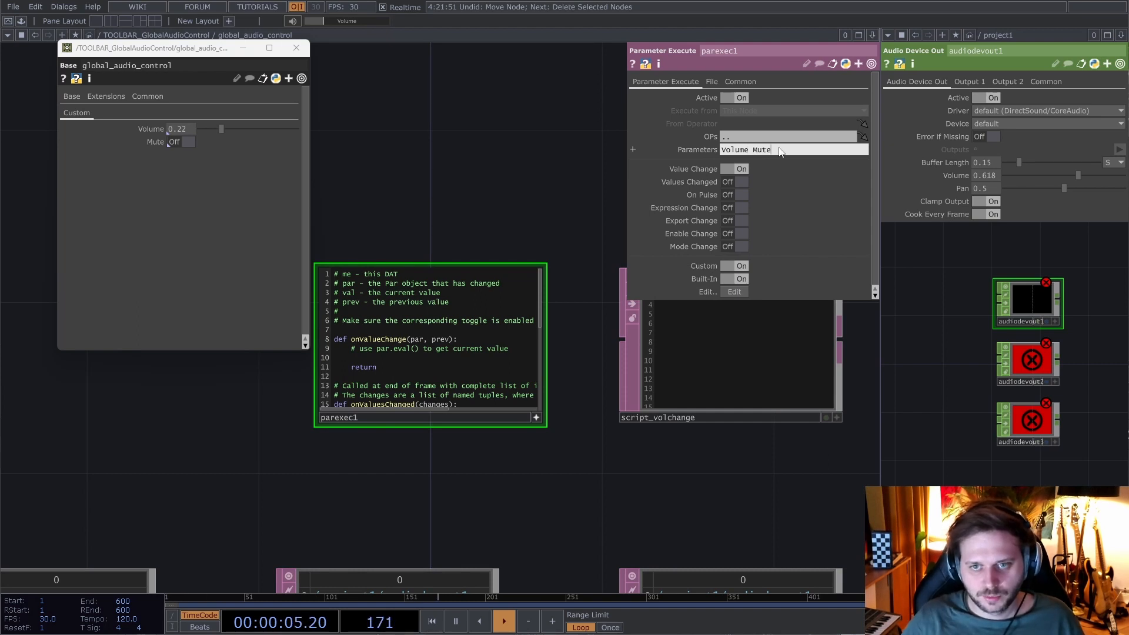
- Add op('script_volchange').run() to parexec1's onValueChange callback and test it by setting the global Volume to about 0.243
{"action": "left_click_drag", "start_coordinate": [538, 181], "coordinate": [560, 240]}
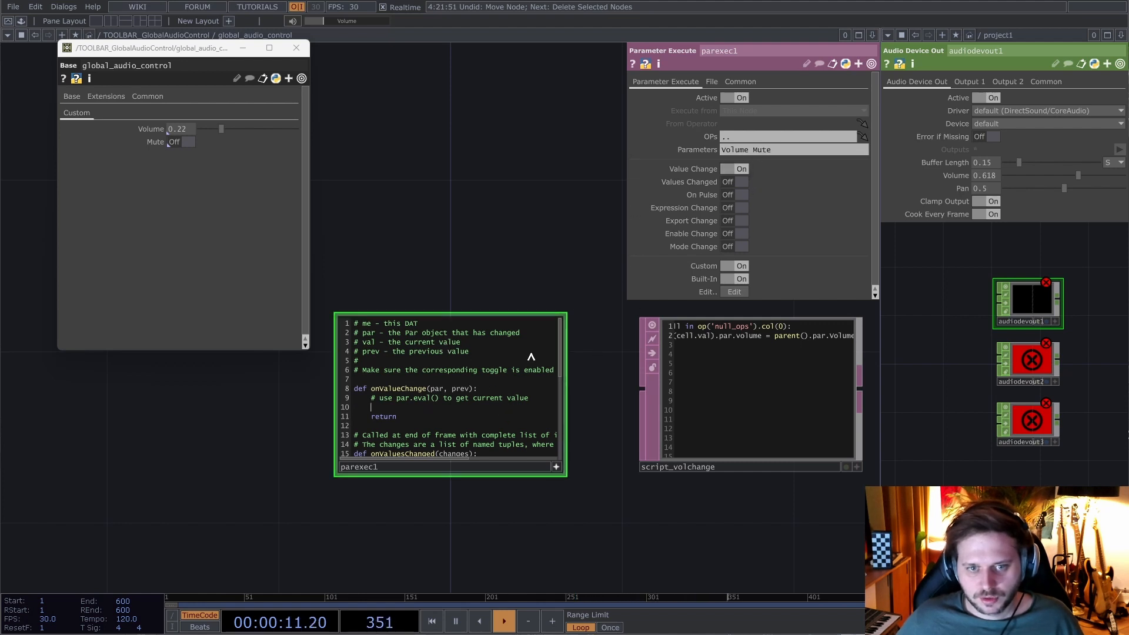
{"action": "type", "text": "("}
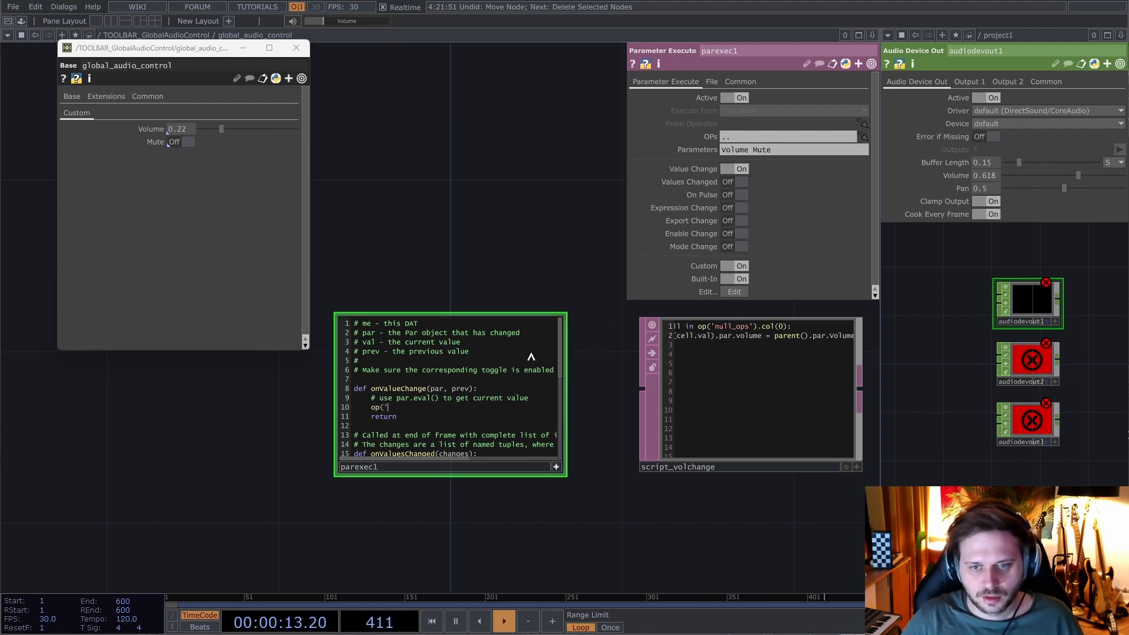
{"action": "type", "text": "'script_volch"}
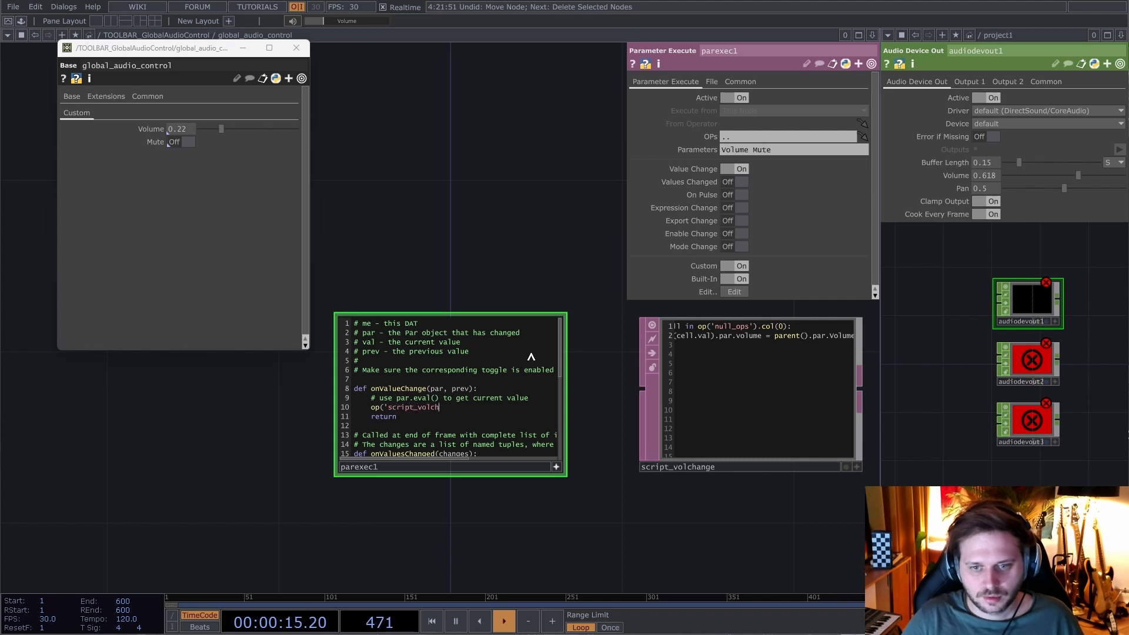
{"action": "type", "text": "ange').run("}
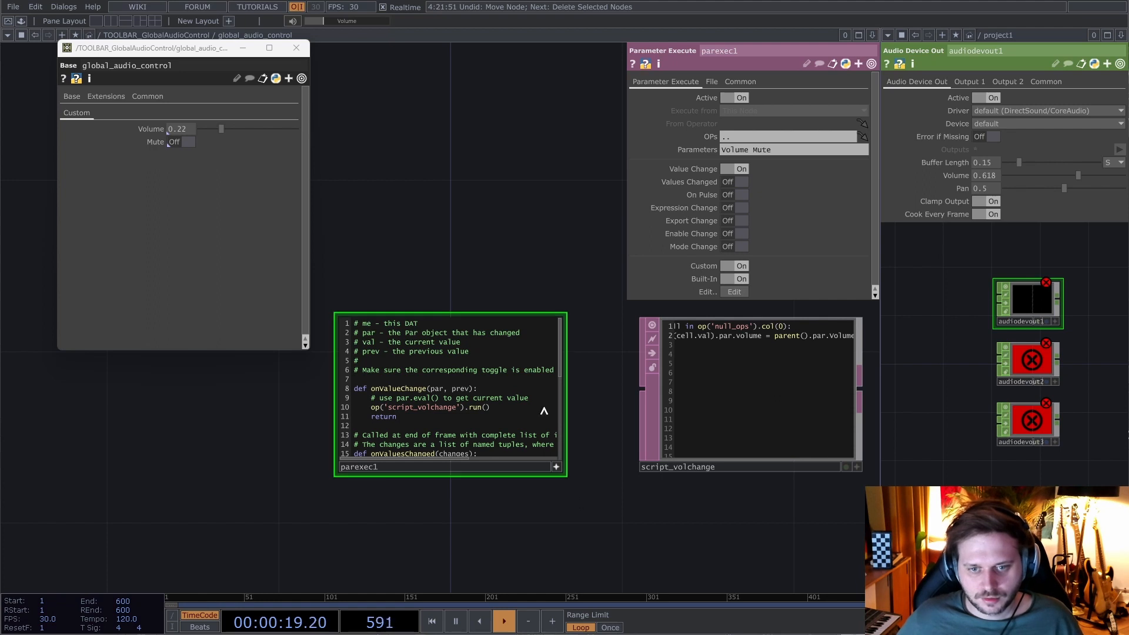
{"action": "left_click_drag", "start_coordinate": [222, 129], "coordinate": [242, 112]}
{"action": "left_click_drag", "start_coordinate": [359, 21], "coordinate": [325, 24]}
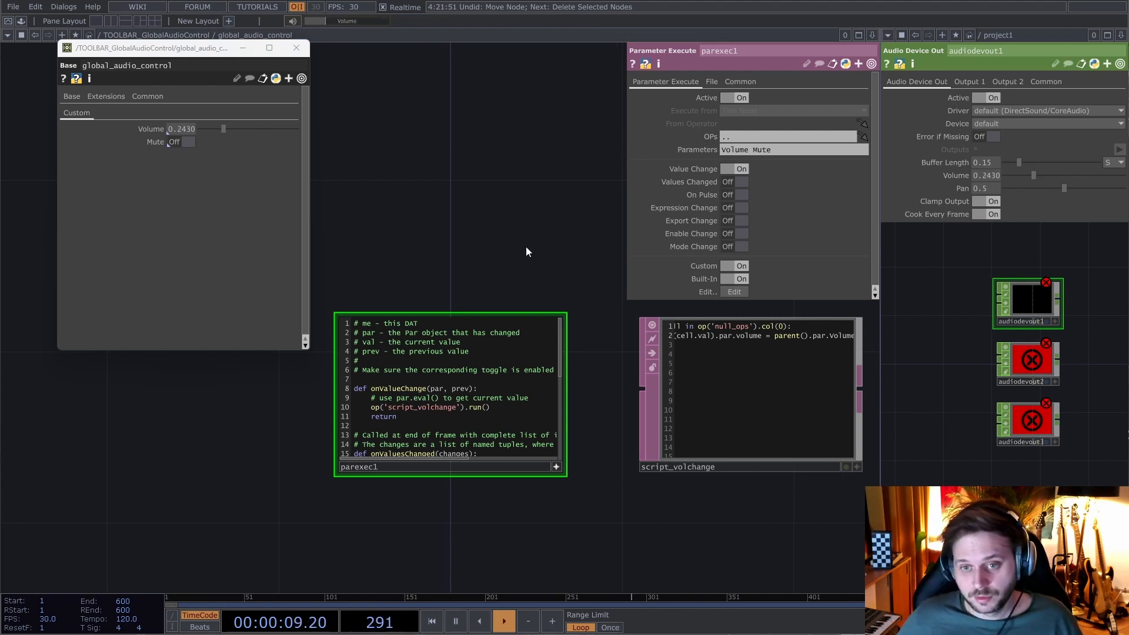
- In script_volchange, make the assigned volume 0 if parent().par.Mute.eval() else parent().par.Volume.eval()
{"action": "scroll", "coordinate": [824, 329], "scroll_direction": "up", "scroll_amount": 3}
{"action": "left_click_drag", "start_coordinate": [533, 273], "coordinate": [423, 276]}
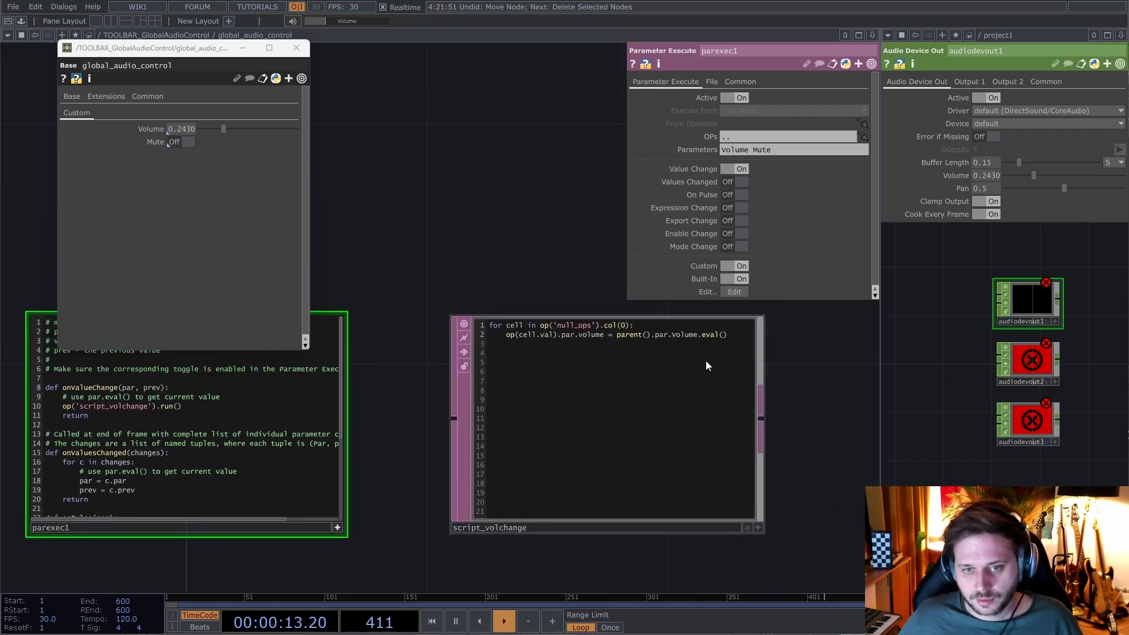
{"action": "scroll", "coordinate": [706, 352], "scroll_direction": "up", "scroll_amount": 2}
{"action": "scroll", "coordinate": [503, 294], "scroll_direction": "down", "scroll_amount": 2}
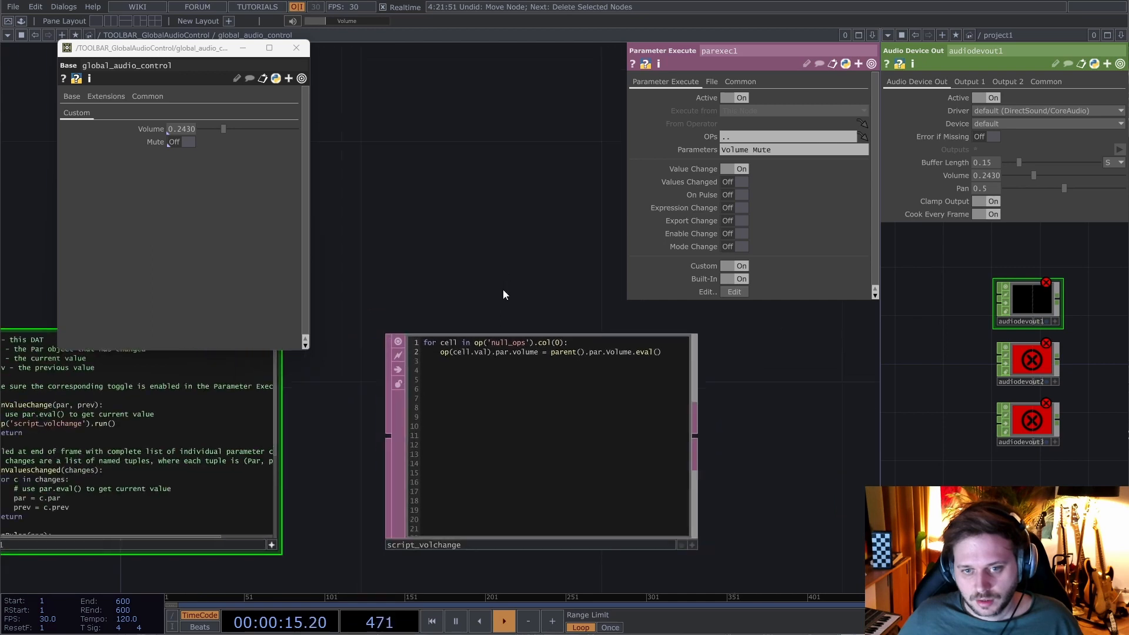
{"action": "left_click", "coordinate": [637, 370]}
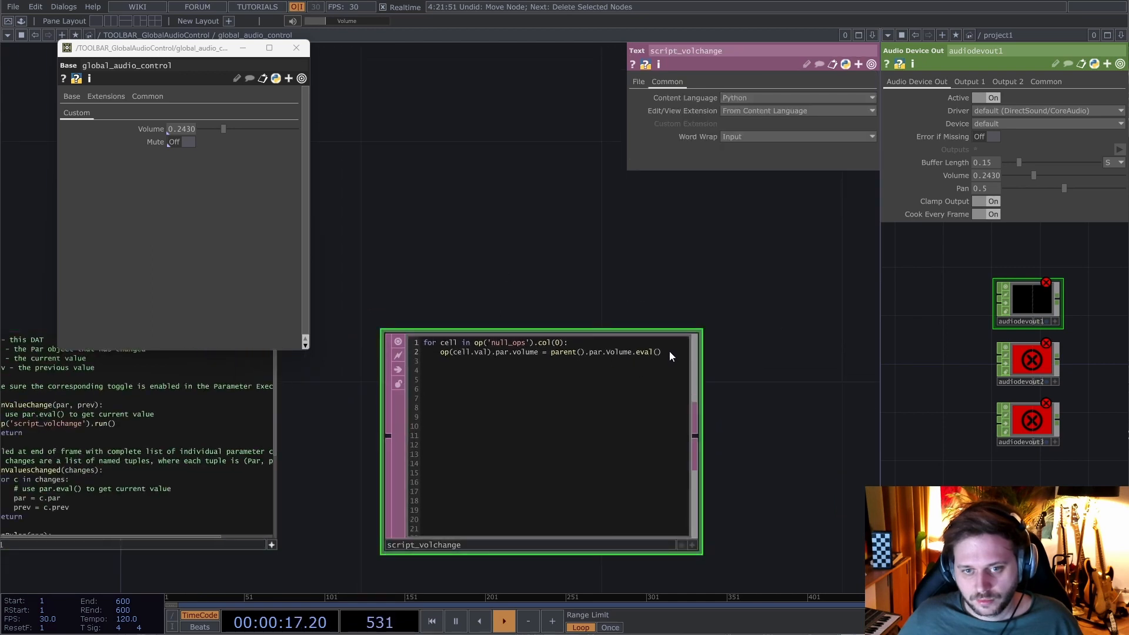
{"action": "key", "text": "a"}
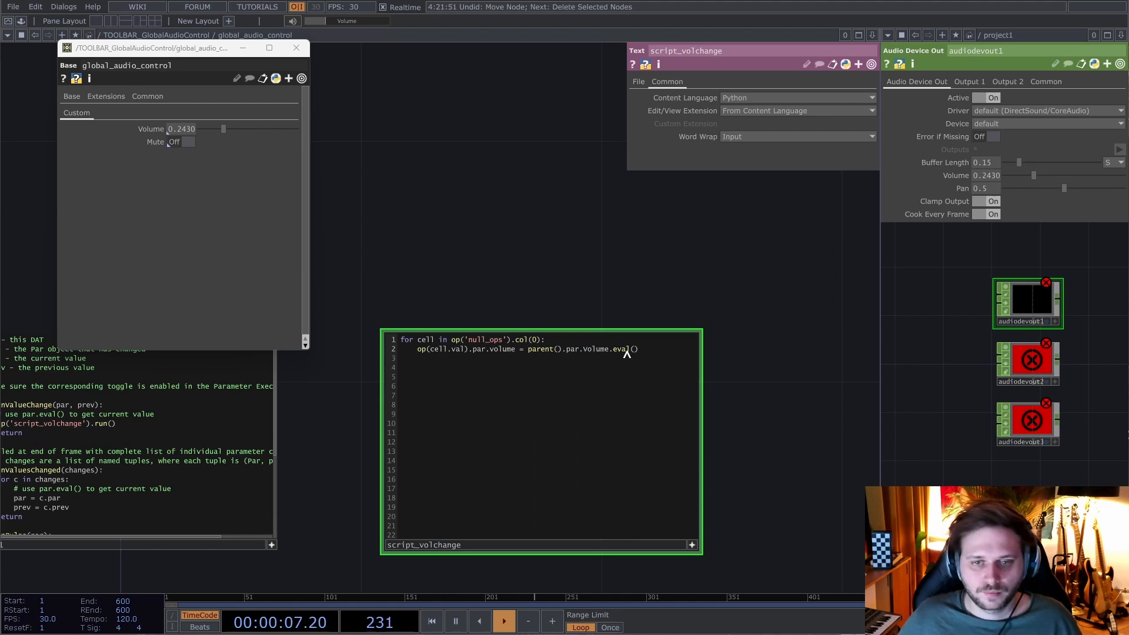
{"action": "type", "text": "0 if parent()"}
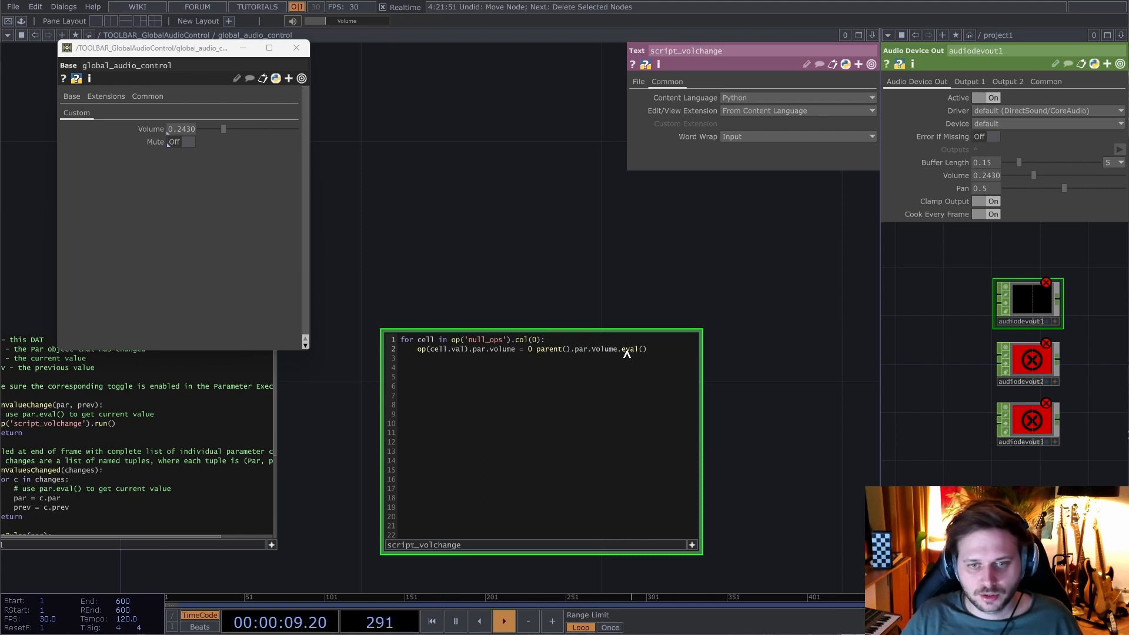
{"action": "type", "text": ".par.Mute.eval"}
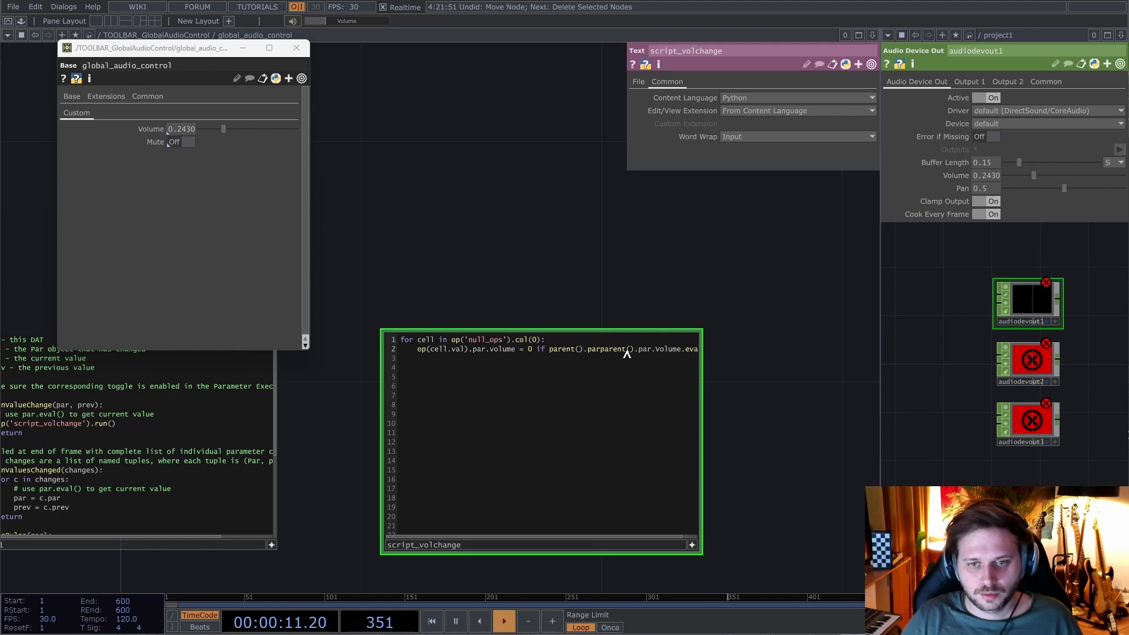
{"action": "type", "text": "()"}
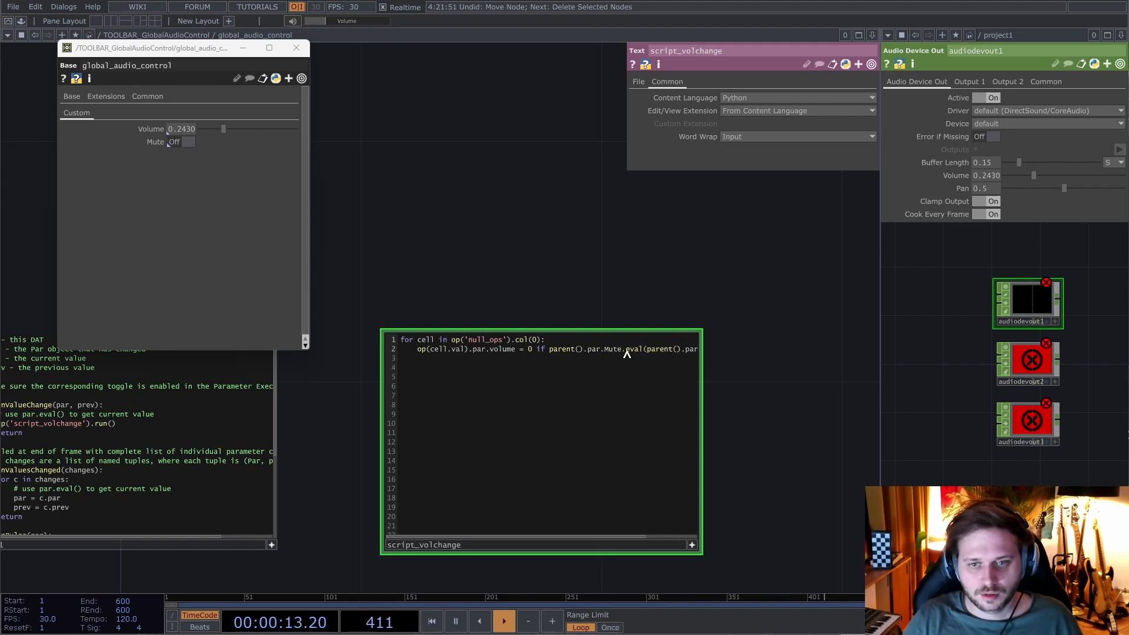
{"action": "type", "text": " else"}
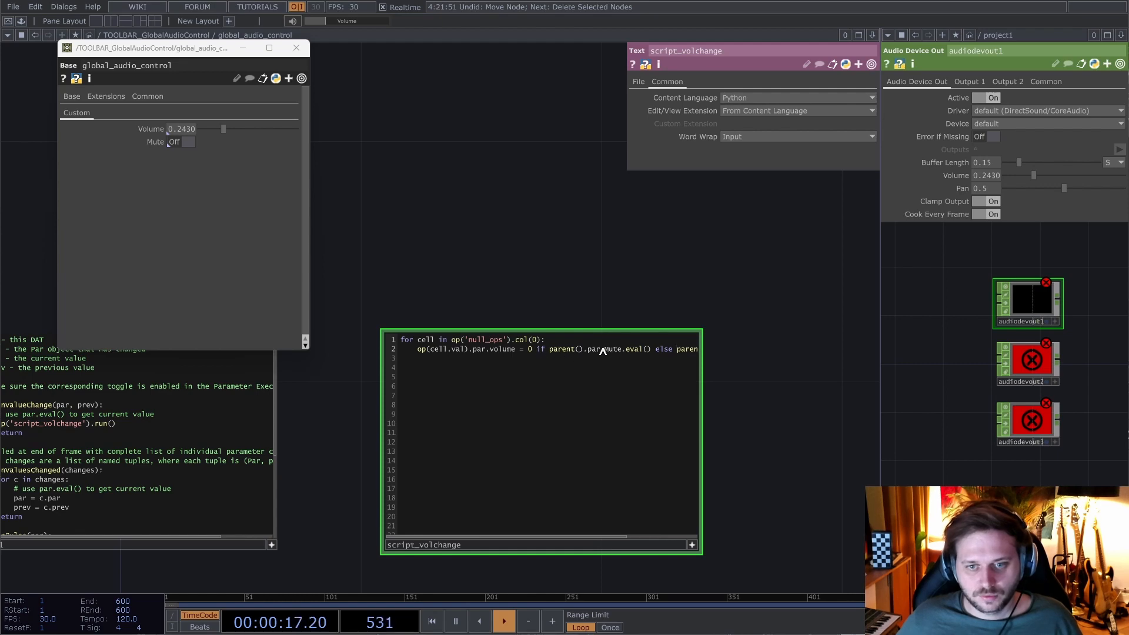
{"action": "scroll", "coordinate": [722, 346], "scroll_direction": "up", "scroll_amount": 4}
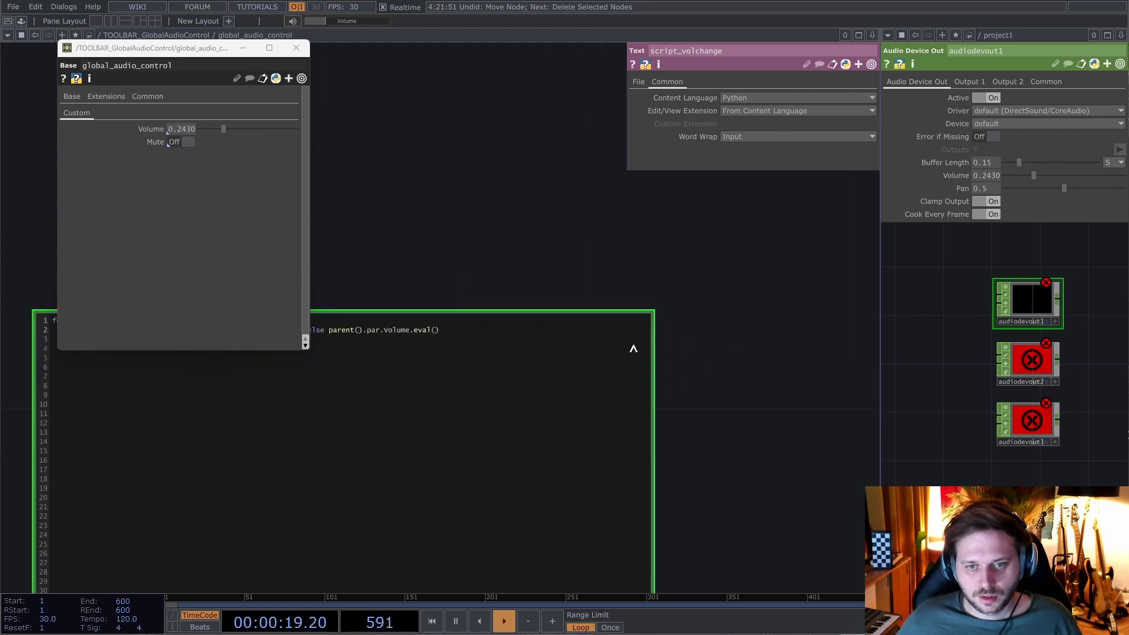
- Set global_audio_control's Volume to about 0.55 and toggle Mute on and off to test the script
{"action": "scroll", "coordinate": [459, 345], "scroll_direction": "down", "scroll_amount": 2}
{"action": "scroll", "coordinate": [550, 263], "scroll_direction": "down", "scroll_amount": 1}
{"action": "scroll", "coordinate": [549, 263], "scroll_direction": "down", "scroll_amount": 3}
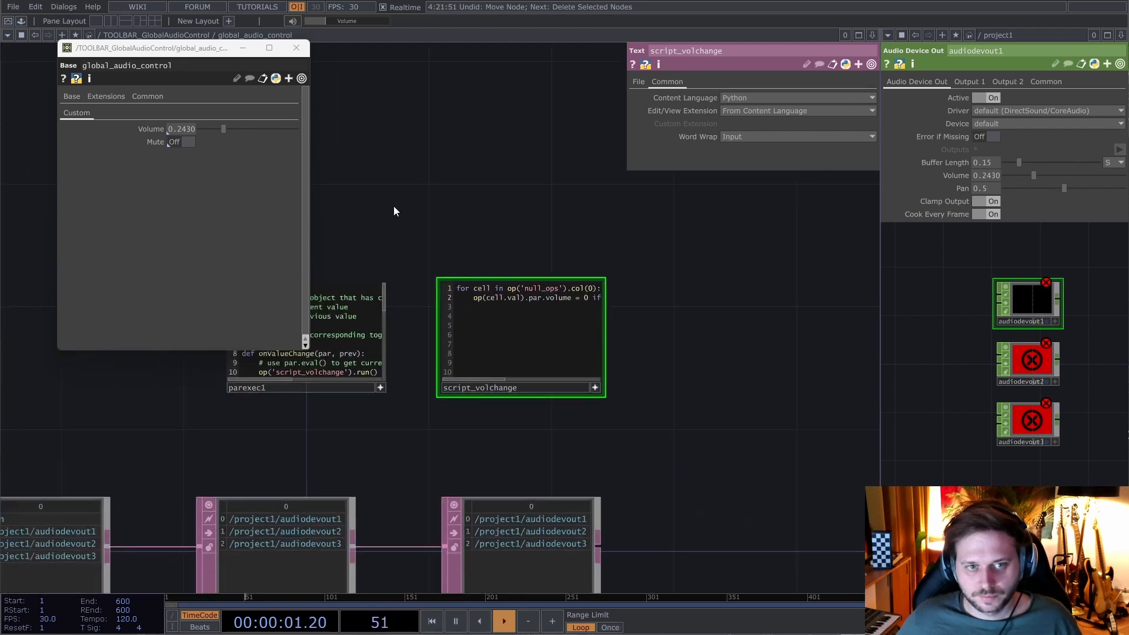
{"action": "mouse_move", "coordinate": [249, 133]}
{"action": "left_mouse_down"}
{"action": "mouse_move", "coordinate": [262, 132]}
{"action": "mouse_move", "coordinate": [222, 130]}
{"action": "mouse_move", "coordinate": [253, 129]}
{"action": "left_mouse_up"}
{"action": "left_click", "coordinate": [184, 142]}
{"action": "left_click", "coordinate": [184, 143]}
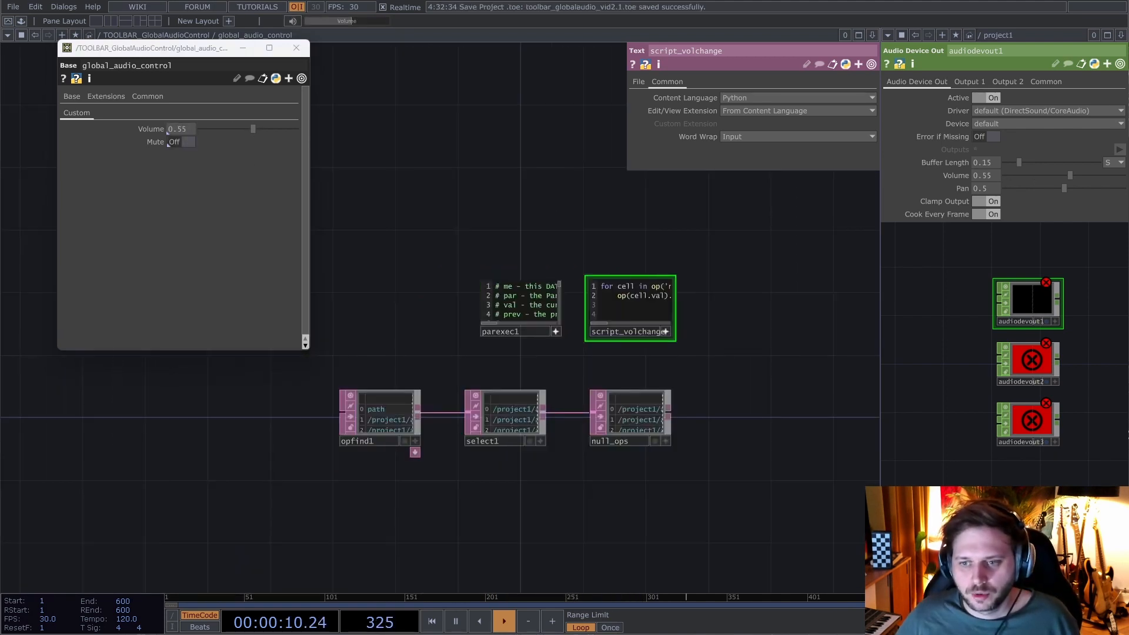
- Add a fourth Audio Device Out CHOP below audiodevout3 in project1 and compare the volumes of both
{"action": "left_click_drag", "start_coordinate": [950, 377], "coordinate": [944, 355]}
{"action": "left_click_drag", "start_coordinate": [1000, 480], "coordinate": [977, 486]}
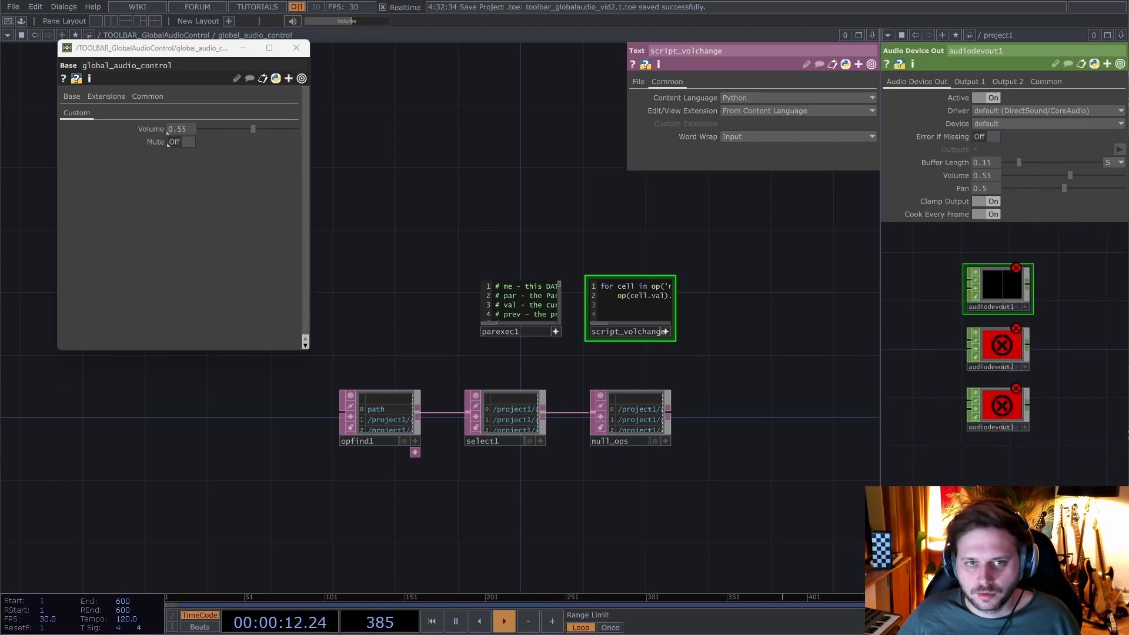
{"action": "key", "text": "Tab"}
{"action": "type", "text": "a"}
{"action": "left_click", "coordinate": [833, 333]}
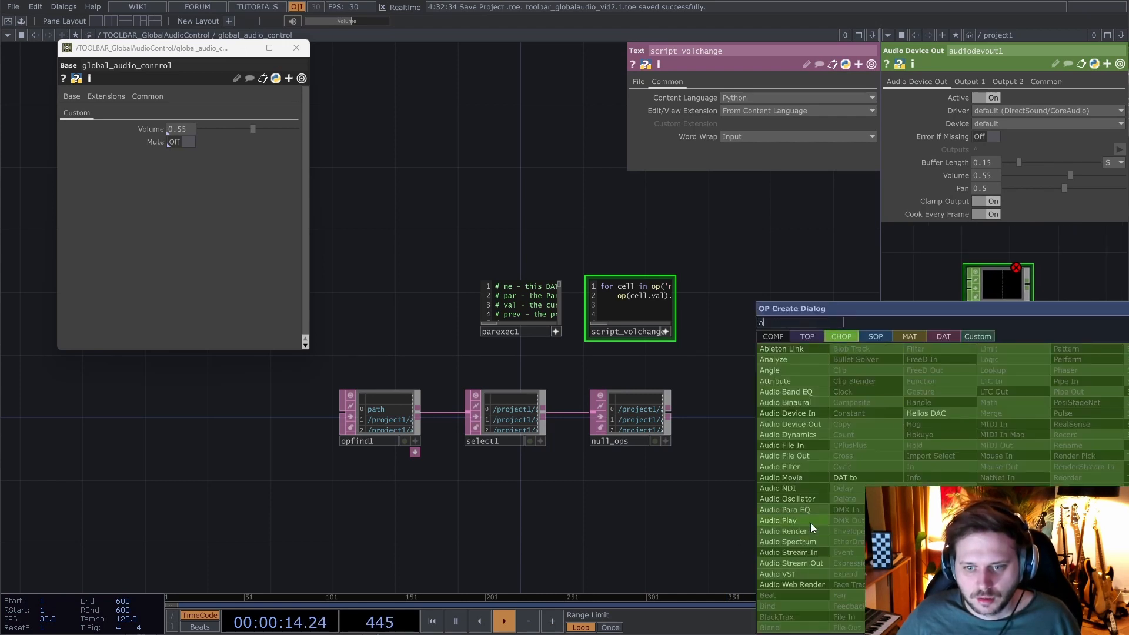
{"action": "left_click", "coordinate": [794, 424]}
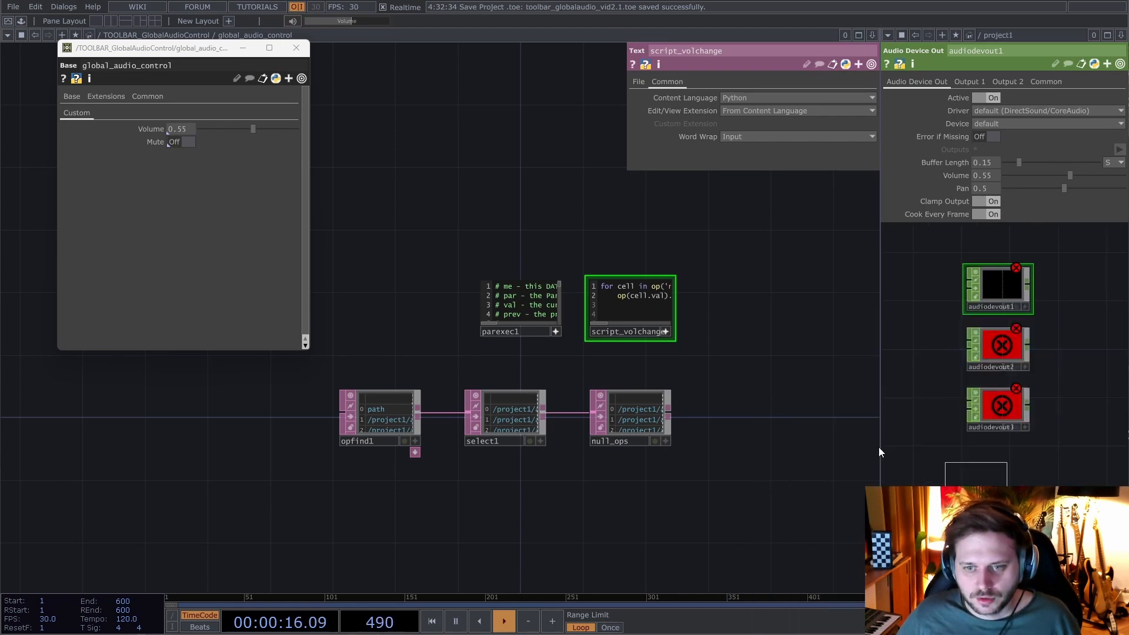
{"action": "left_click", "coordinate": [997, 480]}
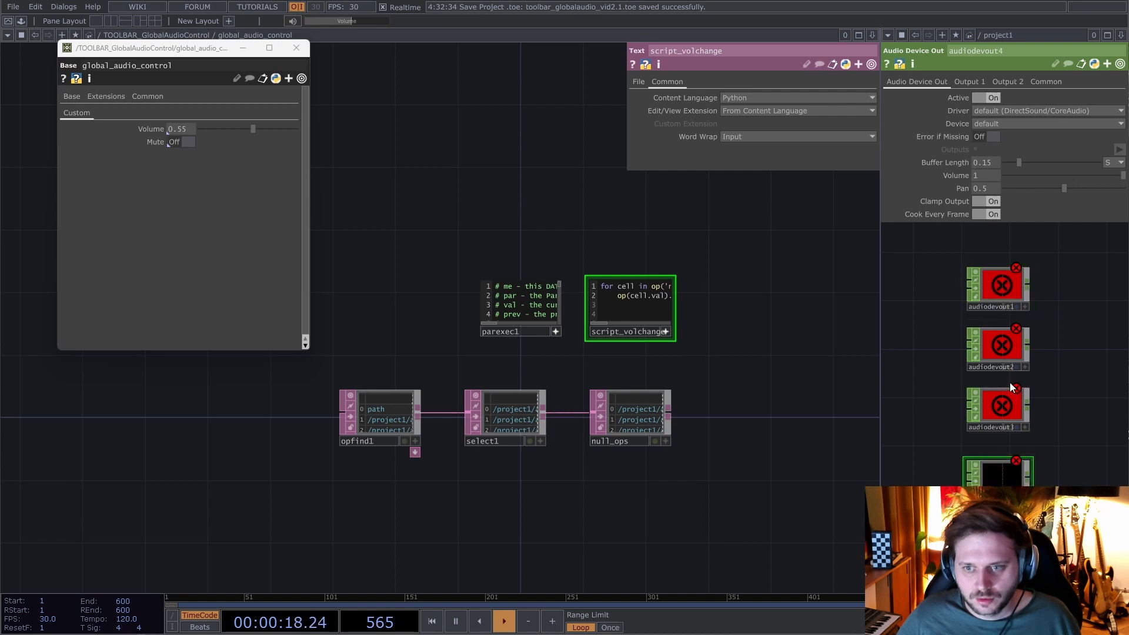
{"action": "left_click", "coordinate": [1007, 404]}
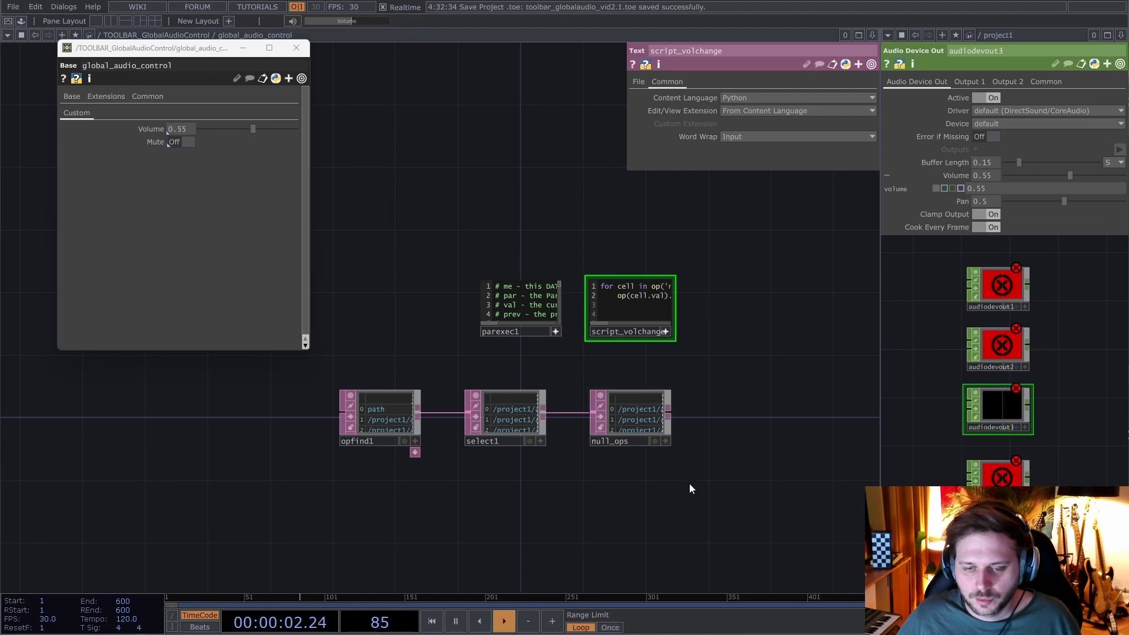
{"action": "left_click", "coordinate": [993, 473]}
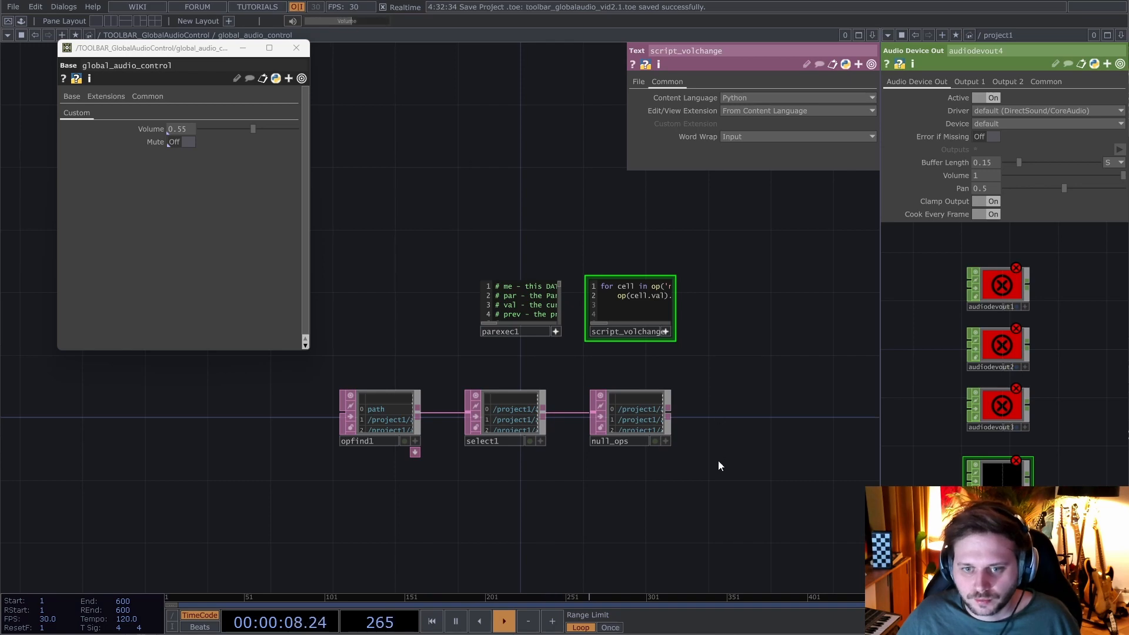
- Add a DAT Execute below null_ops in global_audio_control and set its monitored DAT to null_ops
{"action": "left_click_drag", "start_coordinate": [719, 466], "coordinate": [702, 426]}
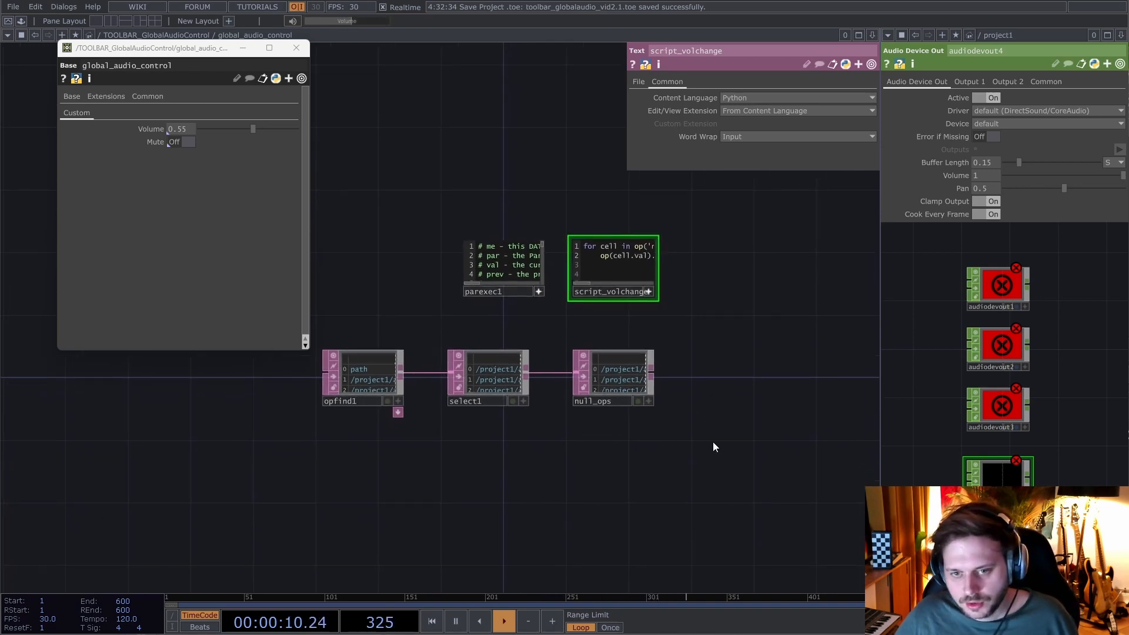
{"action": "key", "text": "Tab"}
{"action": "left_click", "coordinate": [671, 299]}
{"action": "type", "text": "dat"}
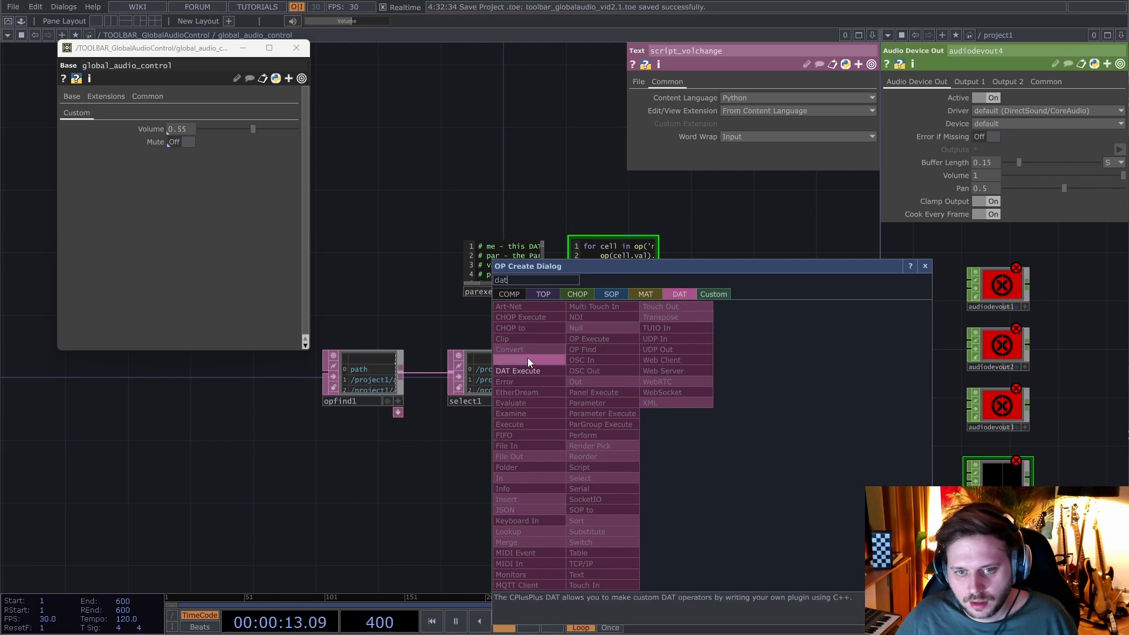
{"action": "left_click", "coordinate": [526, 369]}
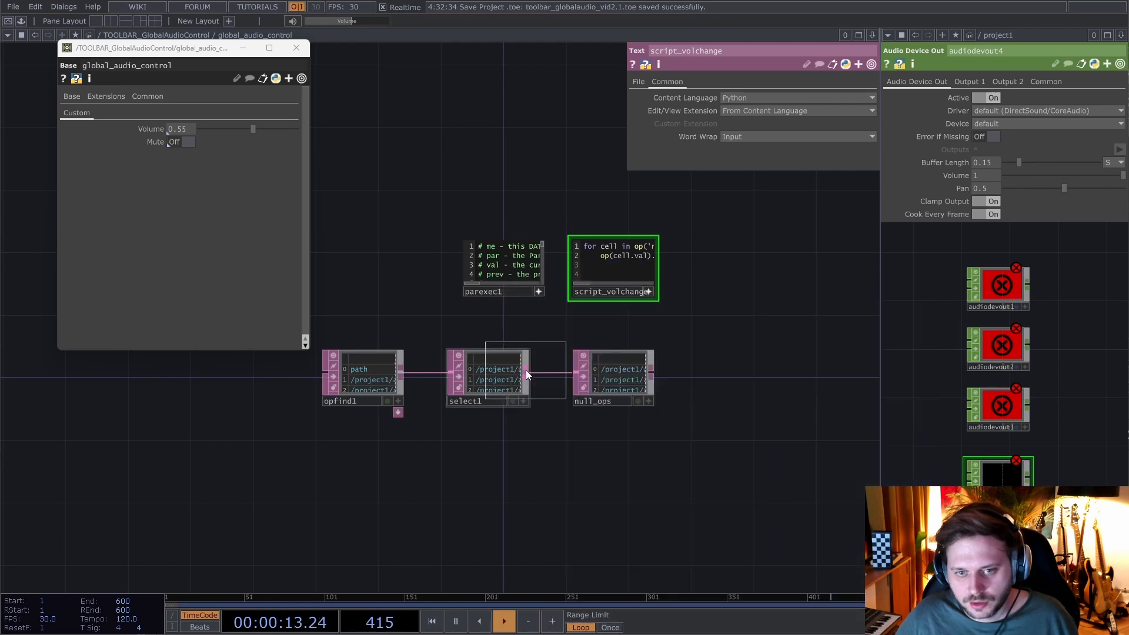
{"action": "left_click", "coordinate": [615, 456]}
{"action": "scroll", "coordinate": [651, 390], "scroll_direction": "up", "scroll_amount": 3}
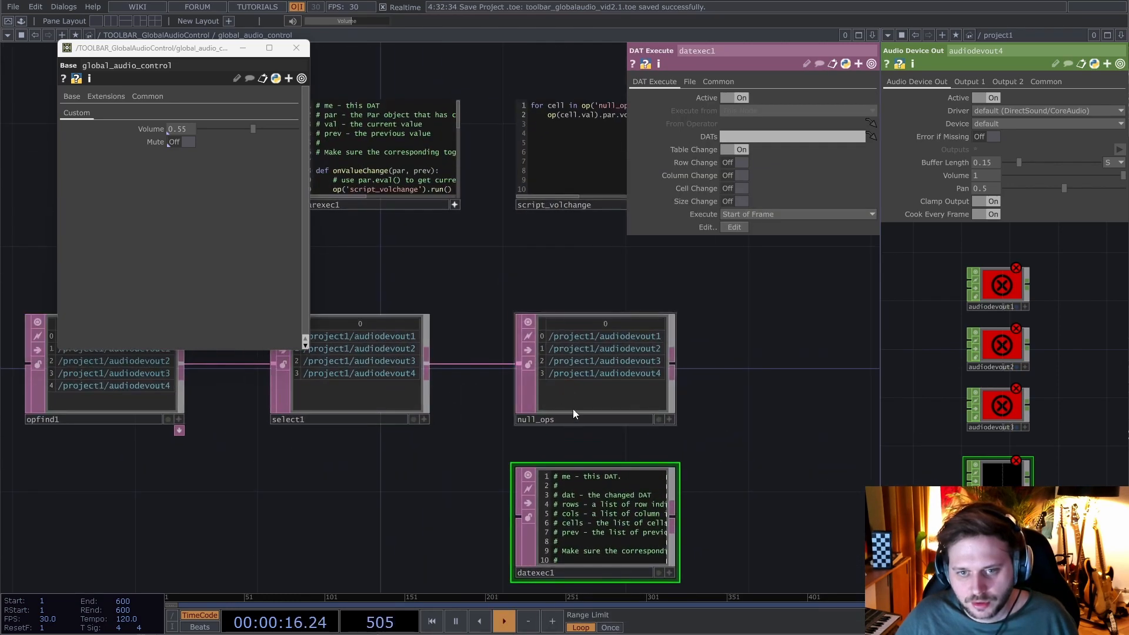
{"action": "left_click_drag", "start_coordinate": [579, 385], "coordinate": [782, 137]}
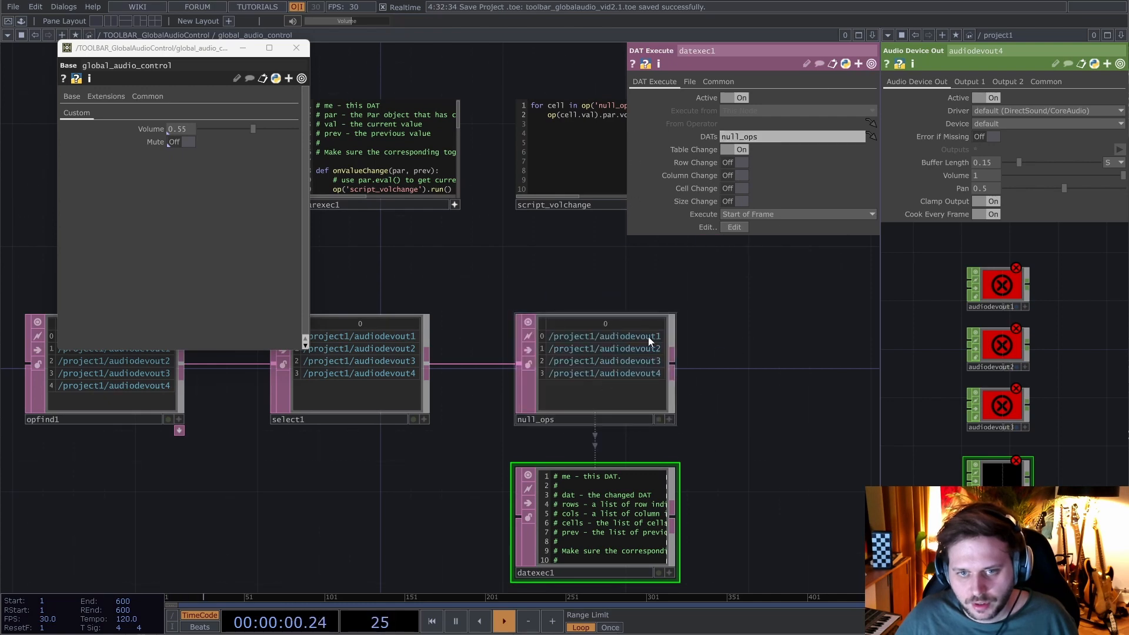
- Copy the op('script_volchange').run() line from parexec1 into datexec1's onTableChange callback
{"action": "scroll", "coordinate": [729, 343], "scroll_direction": "down", "scroll_amount": 2}
{"action": "left_click_drag", "start_coordinate": [682, 305], "coordinate": [795, 390]}
{"action": "scroll", "coordinate": [626, 293], "scroll_direction": "up", "scroll_amount": 2}
{"action": "scroll", "coordinate": [587, 333], "scroll_direction": "up", "scroll_amount": 2}
{"action": "scroll", "coordinate": [587, 333], "scroll_direction": "up", "scroll_amount": 1}
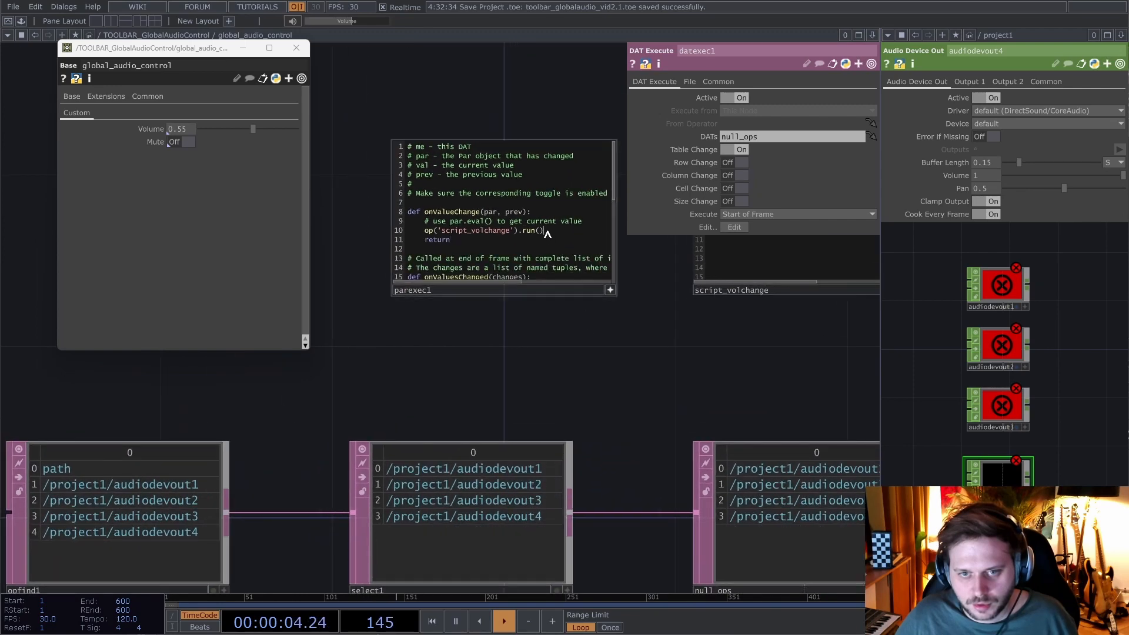
{"action": "left_click_drag", "start_coordinate": [547, 232], "coordinate": [425, 233]}
{"action": "key", "text": "ctrl+c"}
{"action": "left_click_drag", "start_coordinate": [533, 347], "coordinate": [471, 250]}
{"action": "scroll", "coordinate": [471, 250], "scroll_direction": "down", "scroll_amount": 1}
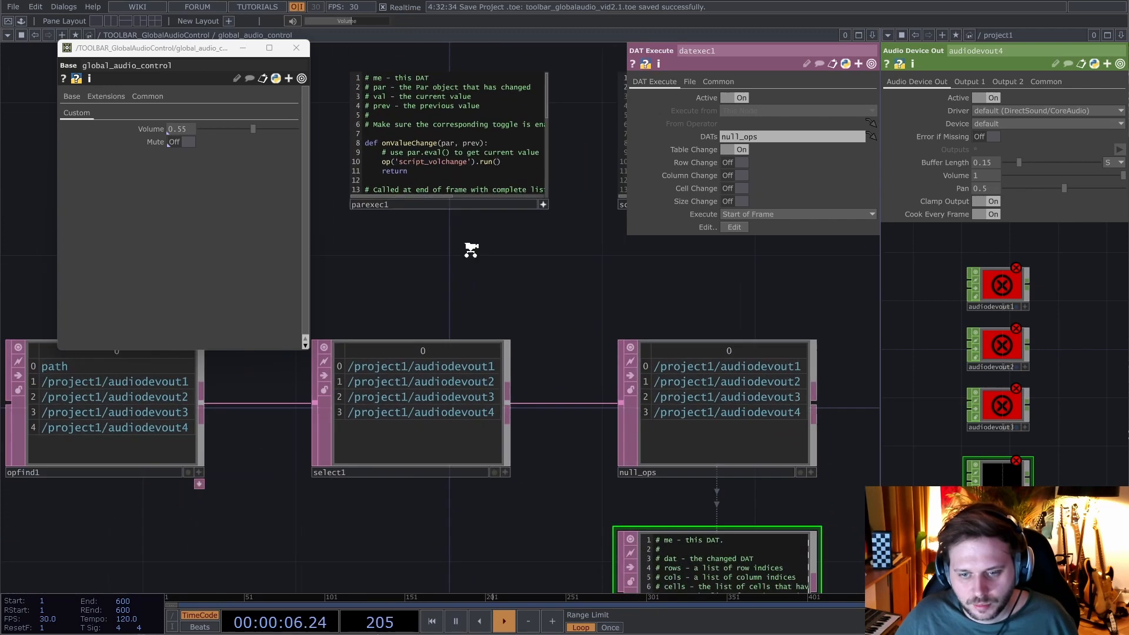
{"action": "scroll", "coordinate": [471, 250], "scroll_direction": "down", "scroll_amount": 1}
{"action": "scroll", "coordinate": [611, 522], "scroll_direction": "up", "scroll_amount": 3}
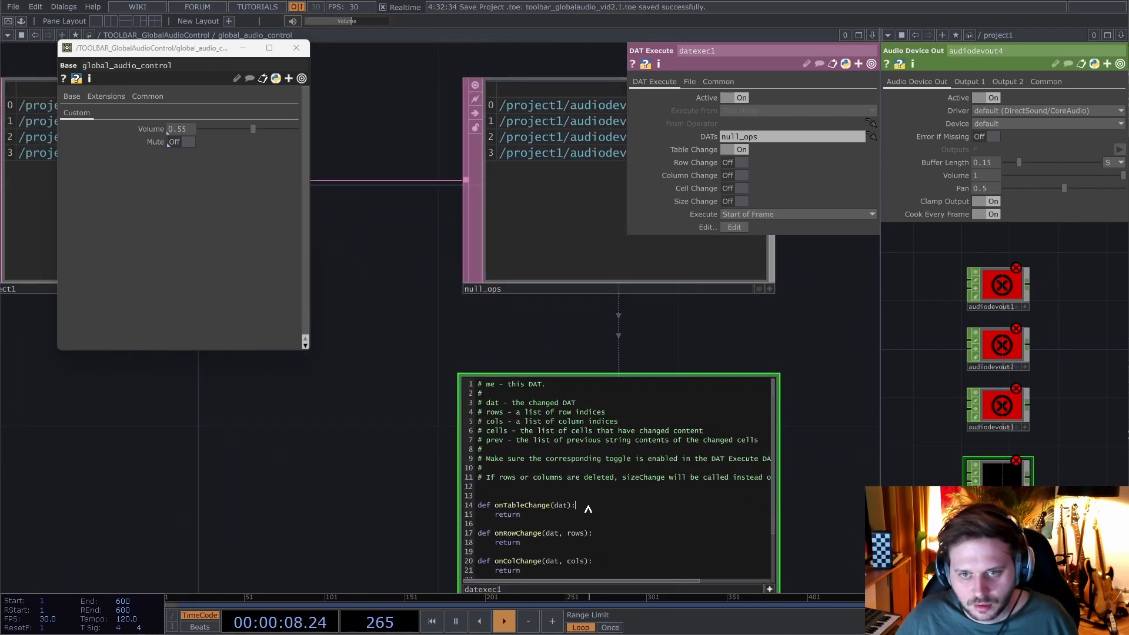
{"action": "key", "text": "Return"}
{"action": "key", "text": "ctrl+v"}
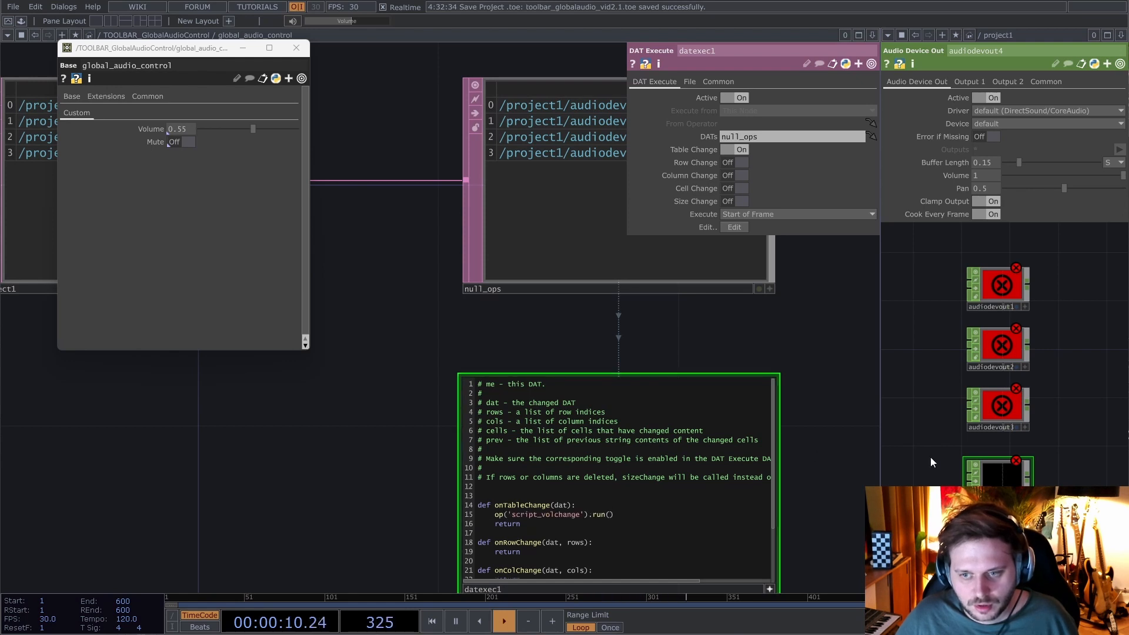
- Delete audiodevout4 and add a new Audio Device Out CHOP below audiodevout3 to test datexec1
{"action": "right_click", "coordinate": [995, 404]}
{"action": "left_click", "coordinate": [1023, 565]}
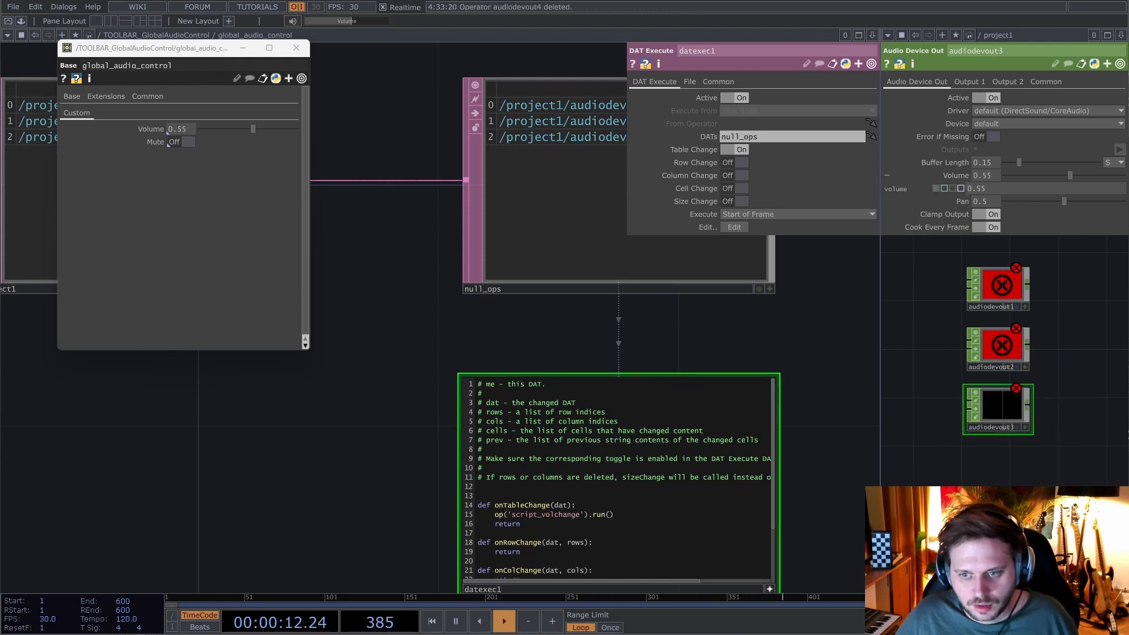
{"action": "key", "text": "Tab"}
{"action": "type", "text": "a"}
{"action": "left_click", "coordinate": [838, 354]}
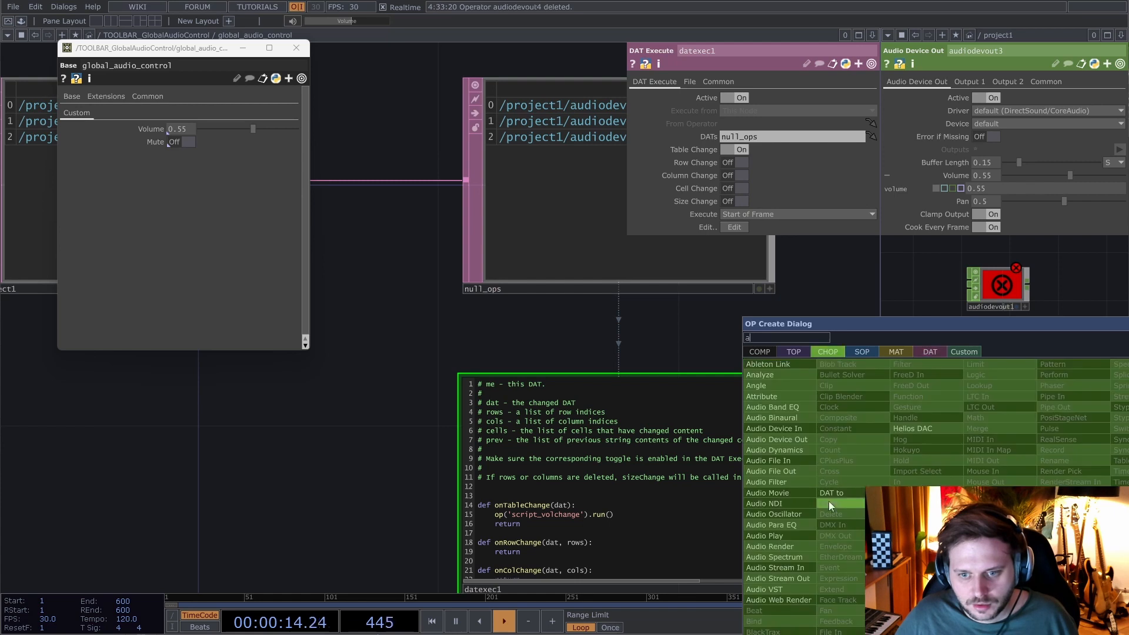
{"action": "left_click", "coordinate": [775, 439]}
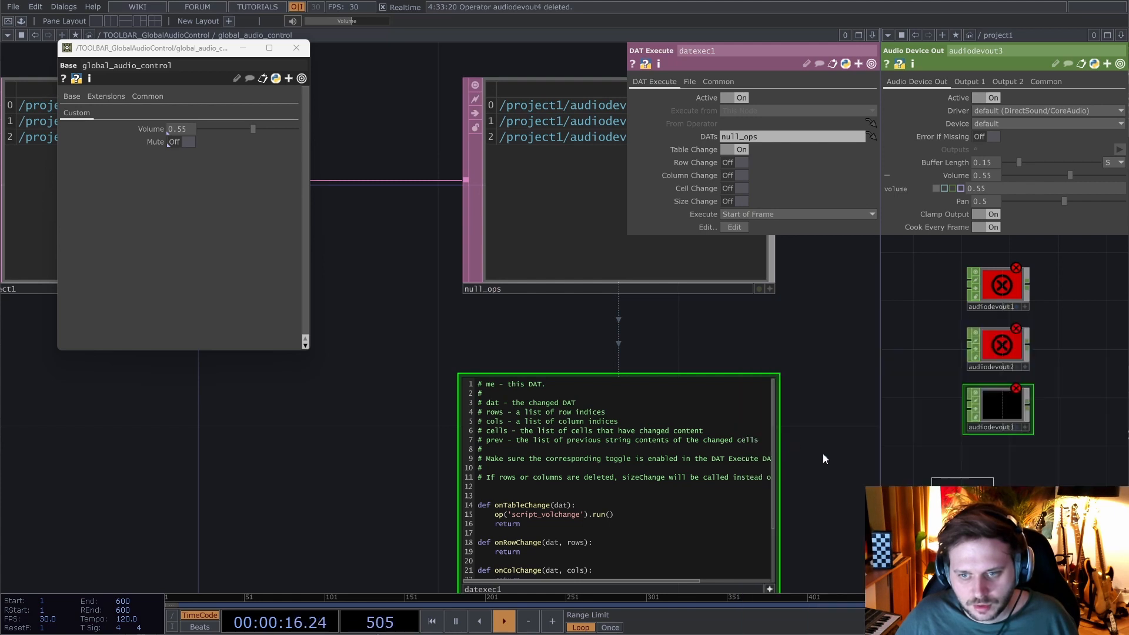
{"action": "left_click_drag", "start_coordinate": [1056, 177], "coordinate": [1030, 176]}
- Mute the global audio from the toolbar and add two Audio Device Out CHOPs below audiodevout3 in project1
{"action": "left_click", "coordinate": [294, 21]}
{"action": "left_click_drag", "start_coordinate": [896, 454], "coordinate": [908, 343]}
{"action": "key", "text": "Tab"}
{"action": "type", "text": "a"}
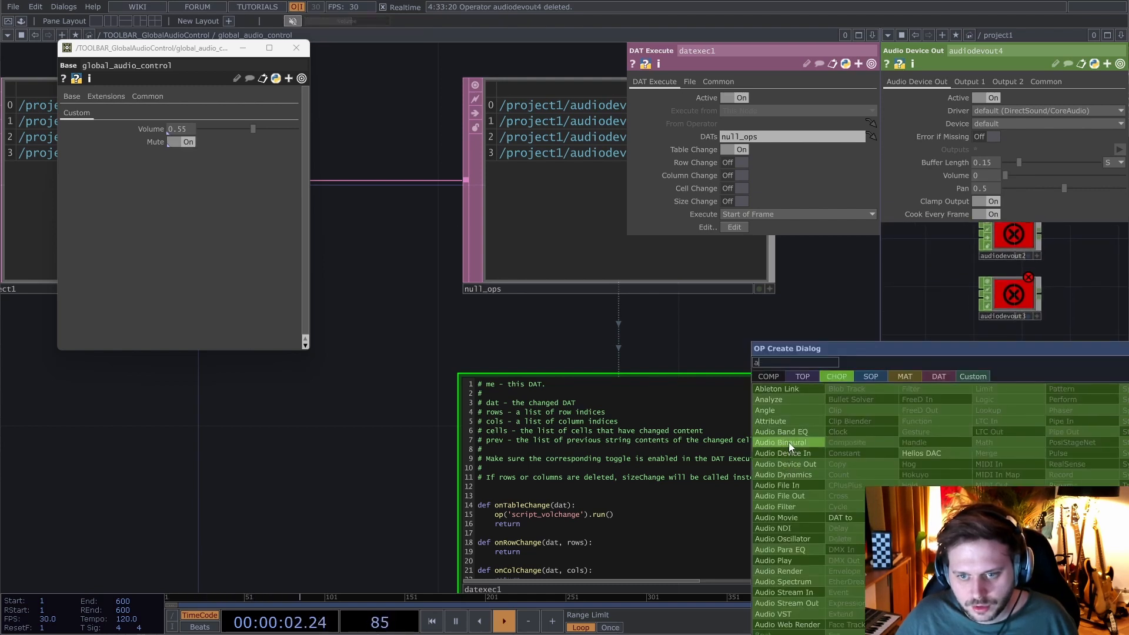
{"action": "left_click", "coordinate": [792, 464]}
{"action": "left_click", "coordinate": [998, 415]}
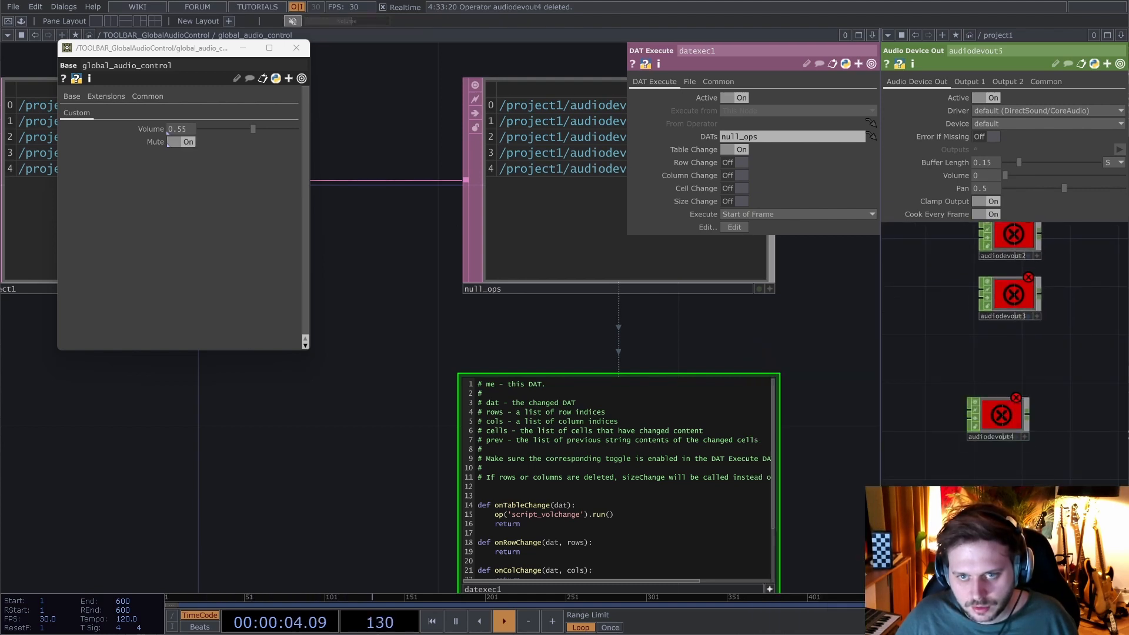
{"action": "left_click", "coordinate": [997, 487]}
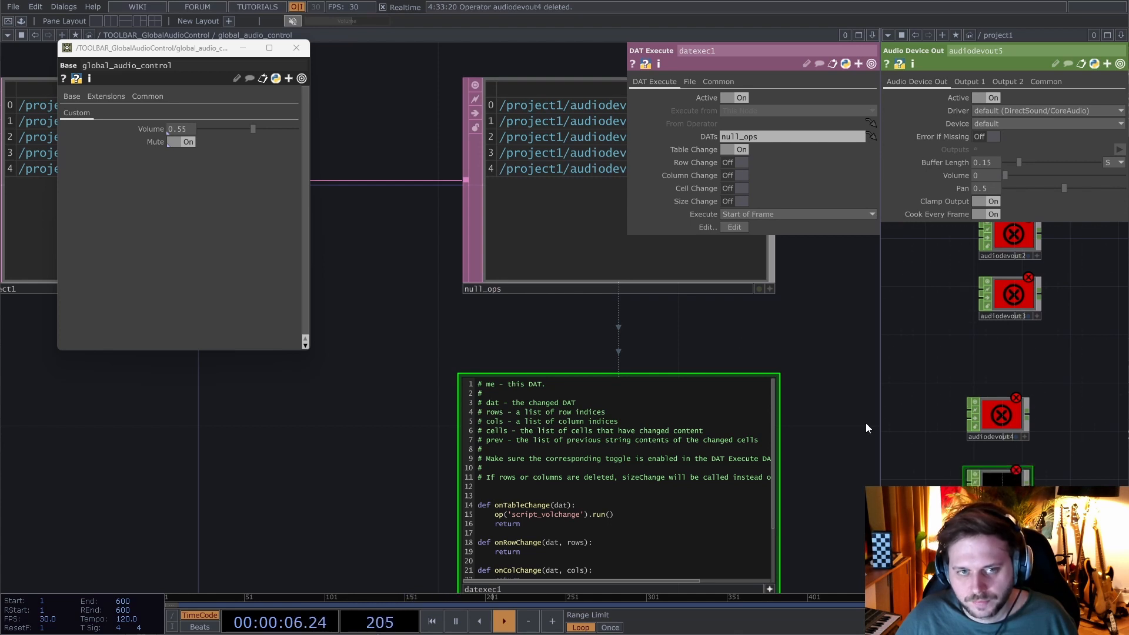
- Unmute the global audio from the toolbar and lower its Volume to about 0.53
{"action": "left_click", "coordinate": [291, 21]}
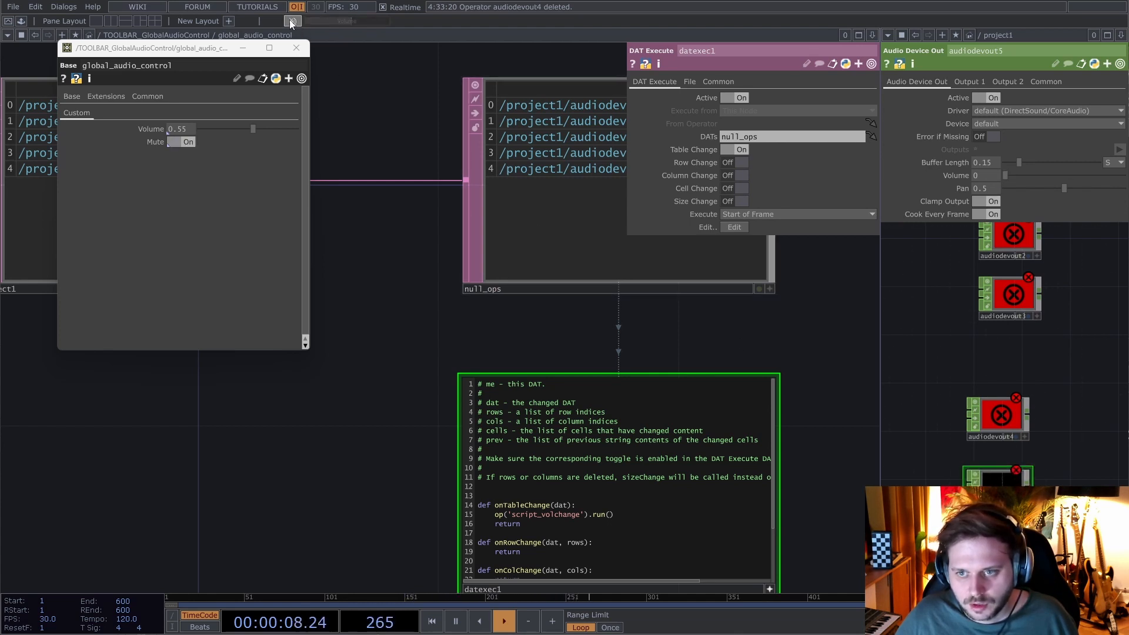
{"action": "left_click_drag", "start_coordinate": [309, 21], "coordinate": [345, 21]}
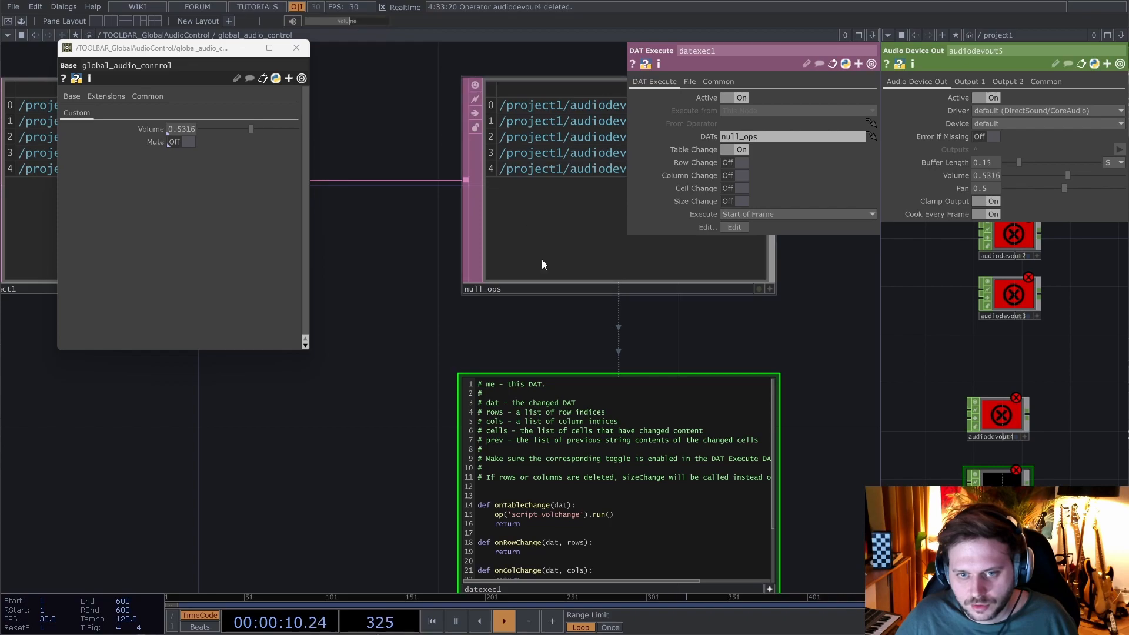
{"action": "scroll", "coordinate": [451, 341], "scroll_direction": "down", "scroll_amount": 4}
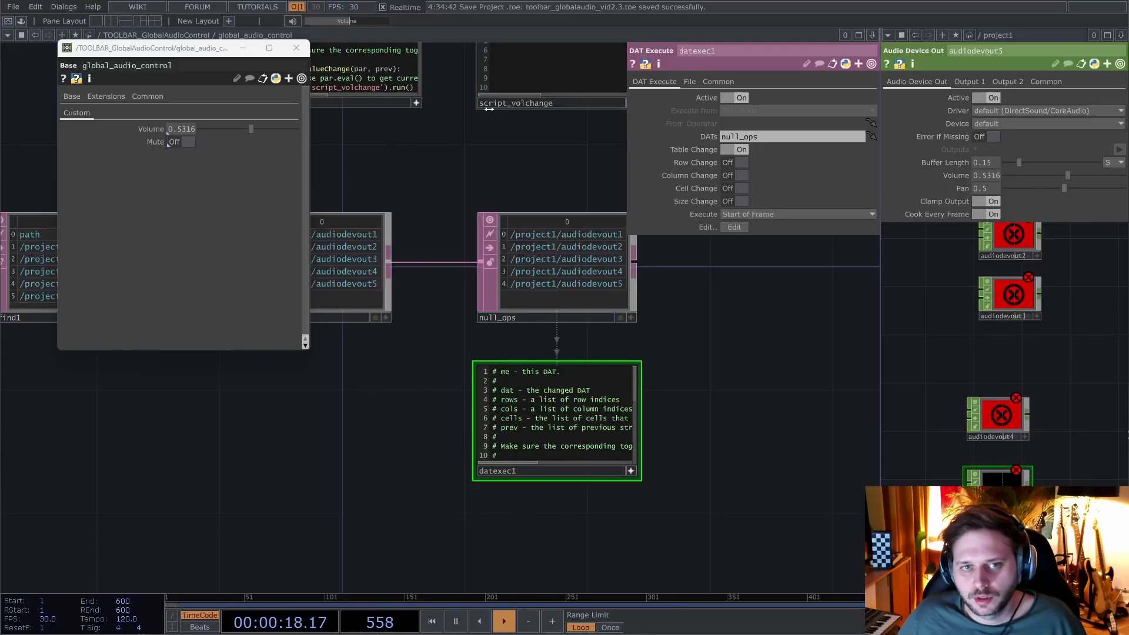
- Lower the toolbar Volume to about 0.51 and mute the global audio again
{"action": "left_click_drag", "start_coordinate": [306, 20], "coordinate": [350, 20]}
{"action": "left_click", "coordinate": [296, 20]}
{"action": "left_click_drag", "start_coordinate": [774, 367], "coordinate": [774, 341]}
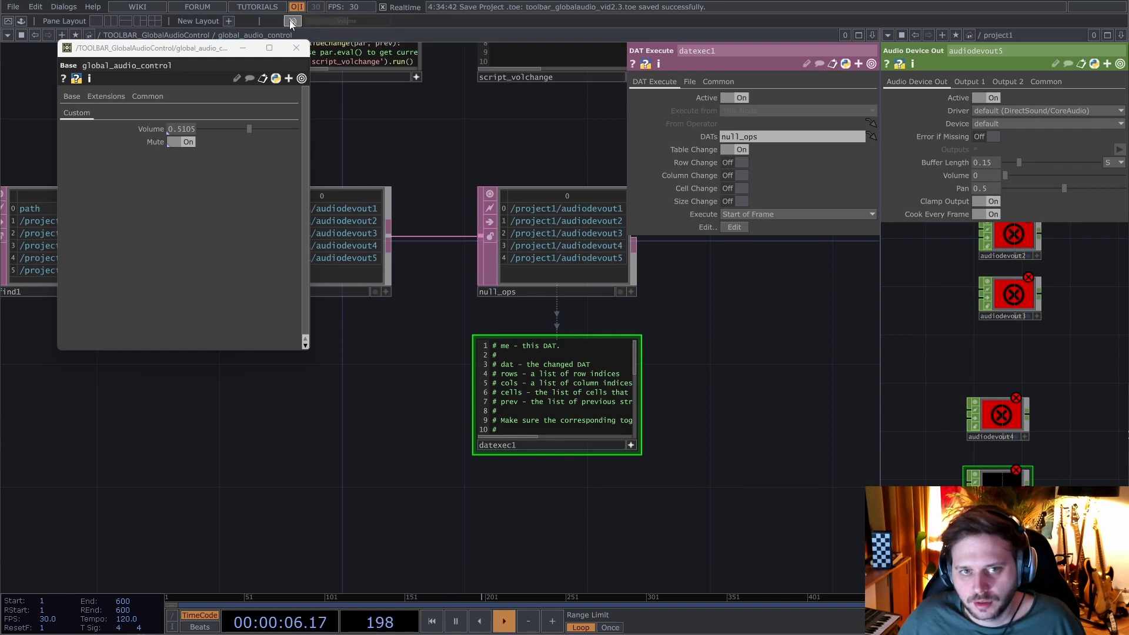
{"action": "left_click_drag", "start_coordinate": [742, 413], "coordinate": [744, 436]}
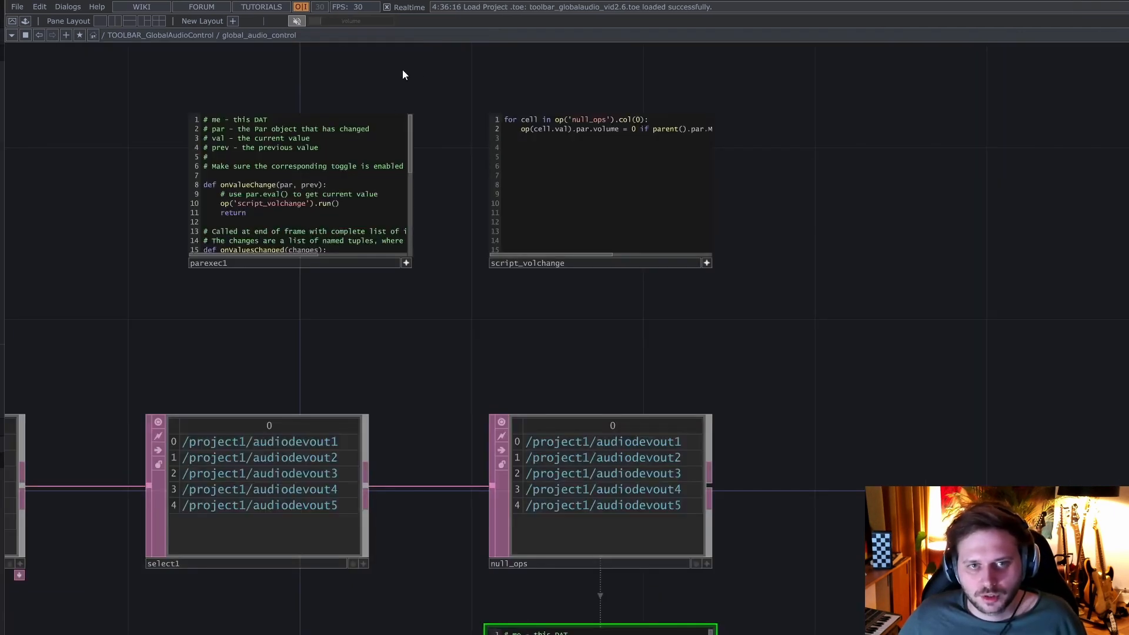
- Test the toolbar's mute button and Volume slider by repeatedly muting, unmuting and changing the volume
{"action": "left_click", "coordinate": [300, 24]}
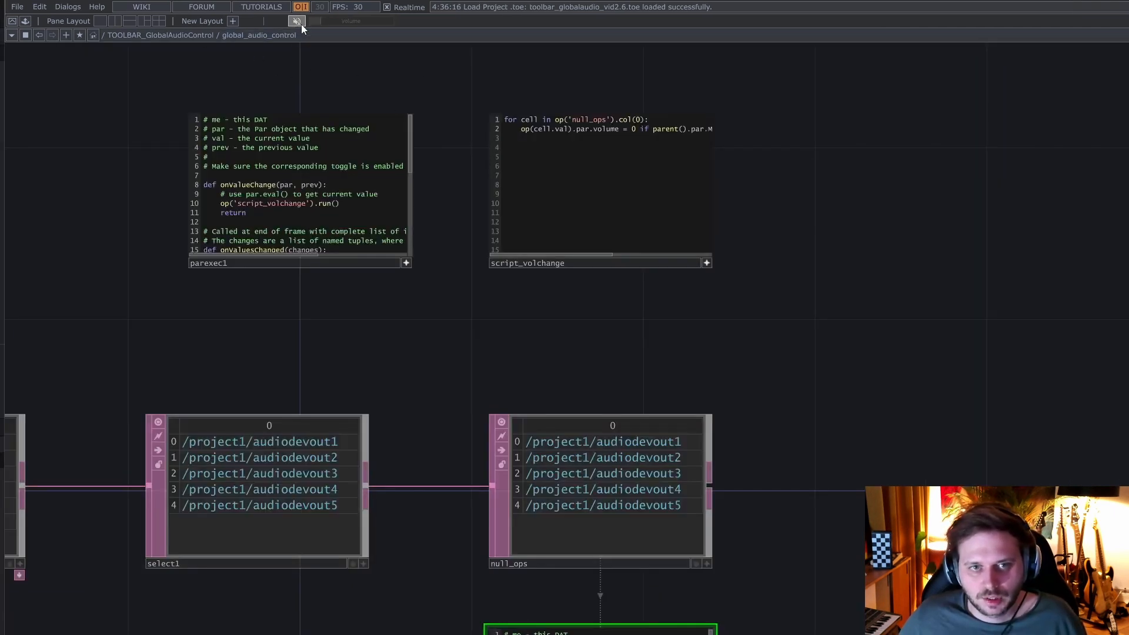
{"action": "left_click_drag", "start_coordinate": [317, 21], "coordinate": [346, 23]}
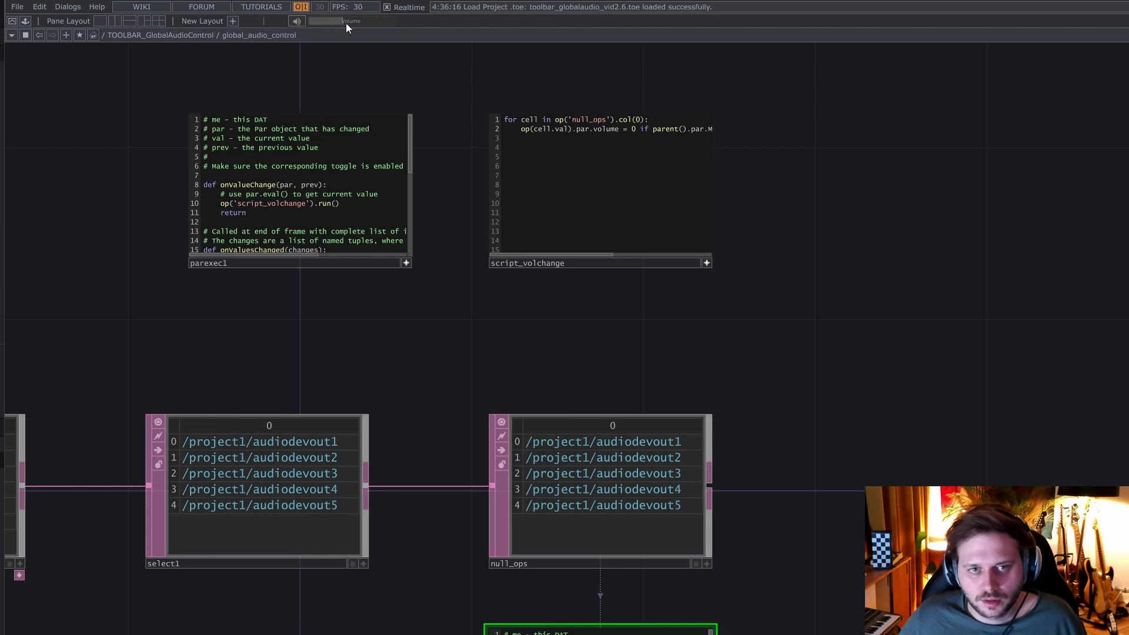
{"action": "left_click", "coordinate": [300, 22]}
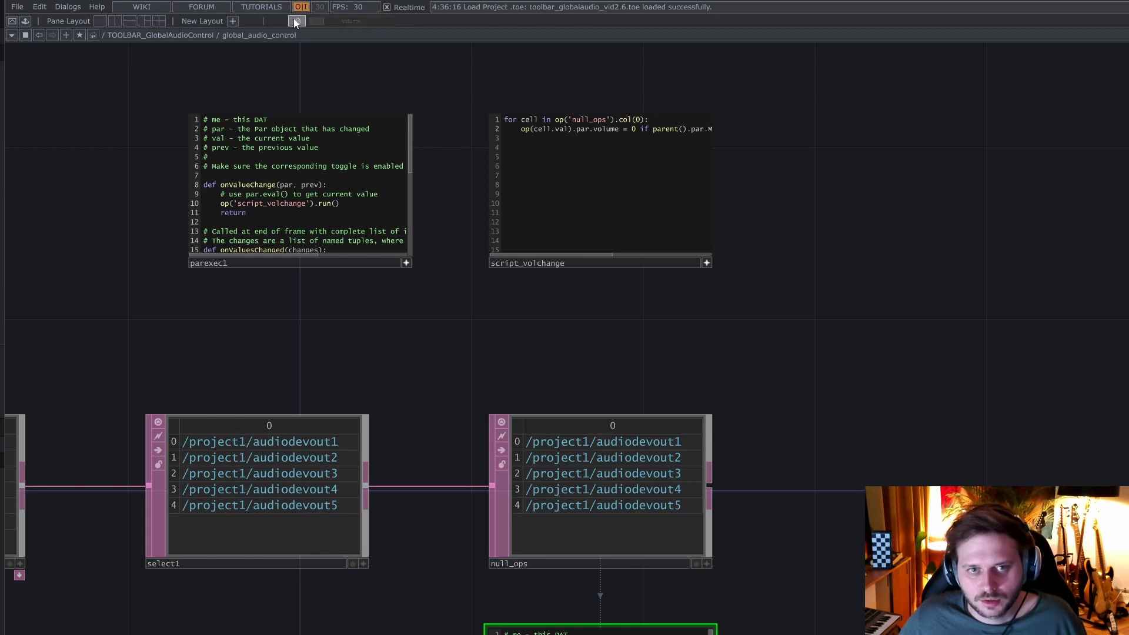
{"action": "left_click", "coordinate": [295, 22]}
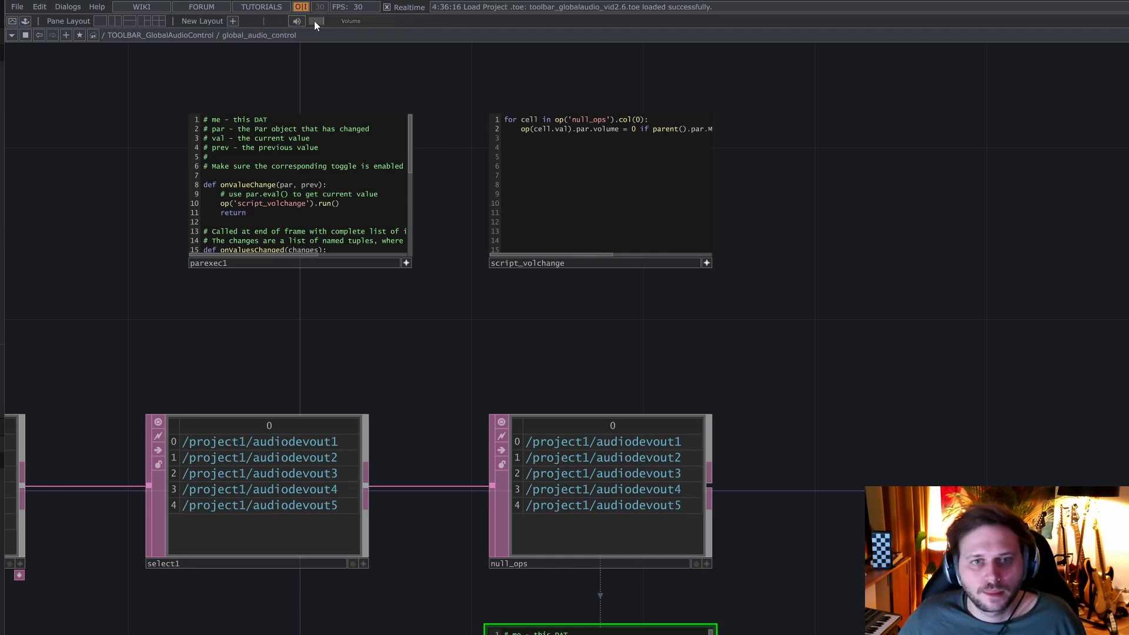
{"action": "left_click_drag", "start_coordinate": [314, 22], "coordinate": [340, 22]}
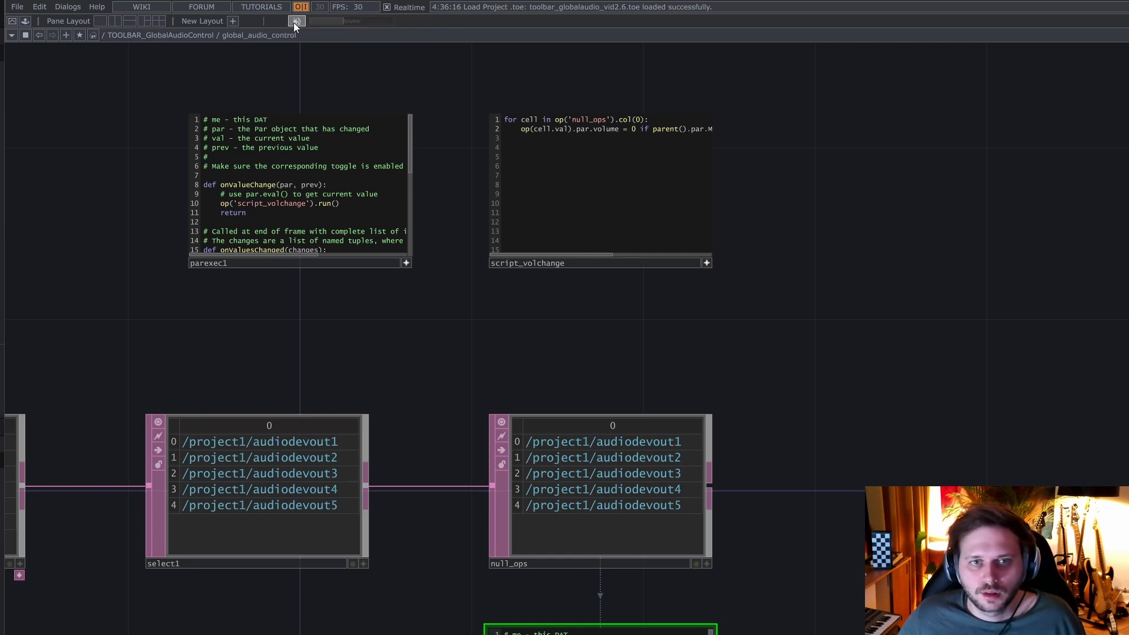
{"action": "left_click_drag", "start_coordinate": [309, 78], "coordinate": [316, 94]}
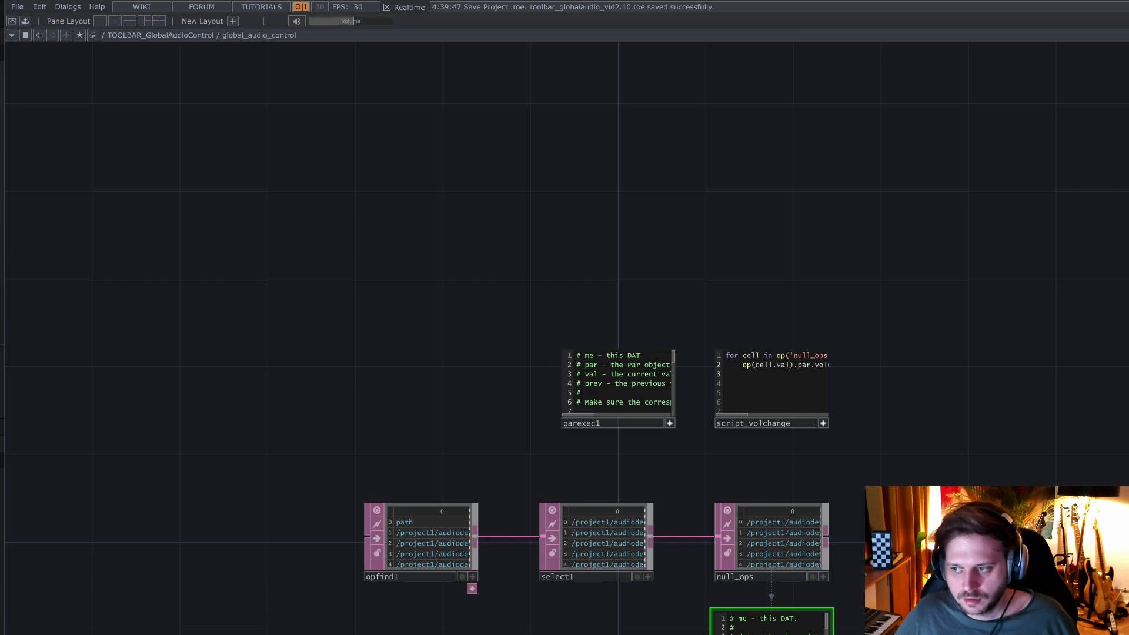
{"action": "mouse_move", "coordinate": [358, 22]}
{"action": "left_mouse_down"}
{"action": "mouse_move", "coordinate": [331, 21]}
{"action": "mouse_move", "coordinate": [356, 22]}
{"action": "left_mouse_up"}
{"action": "left_click", "coordinate": [291, 20]}
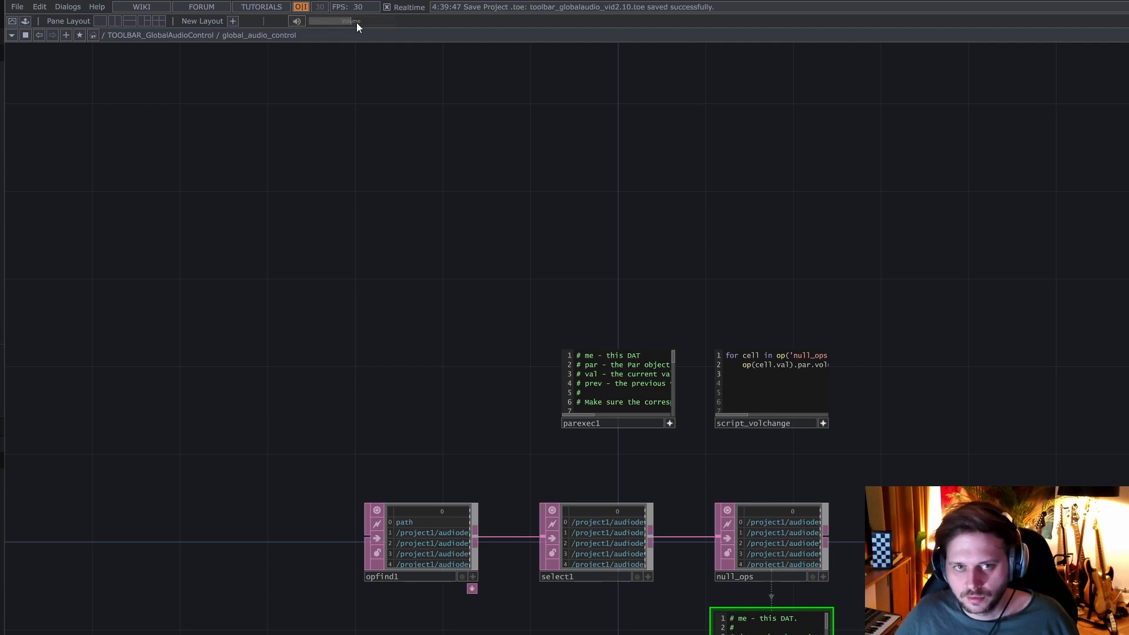
{"action": "left_click", "coordinate": [304, 20]}
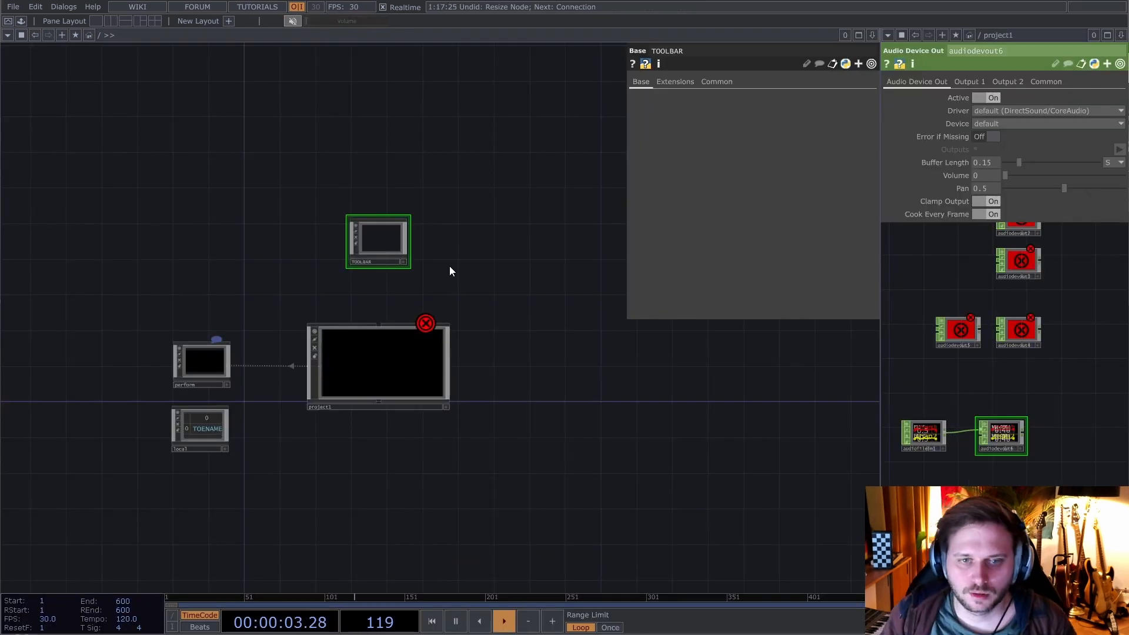
- Open the containers COMP inside TOOLBAR to inspect the divider, mute button and volume slider
{"action": "key", "text": "i"}
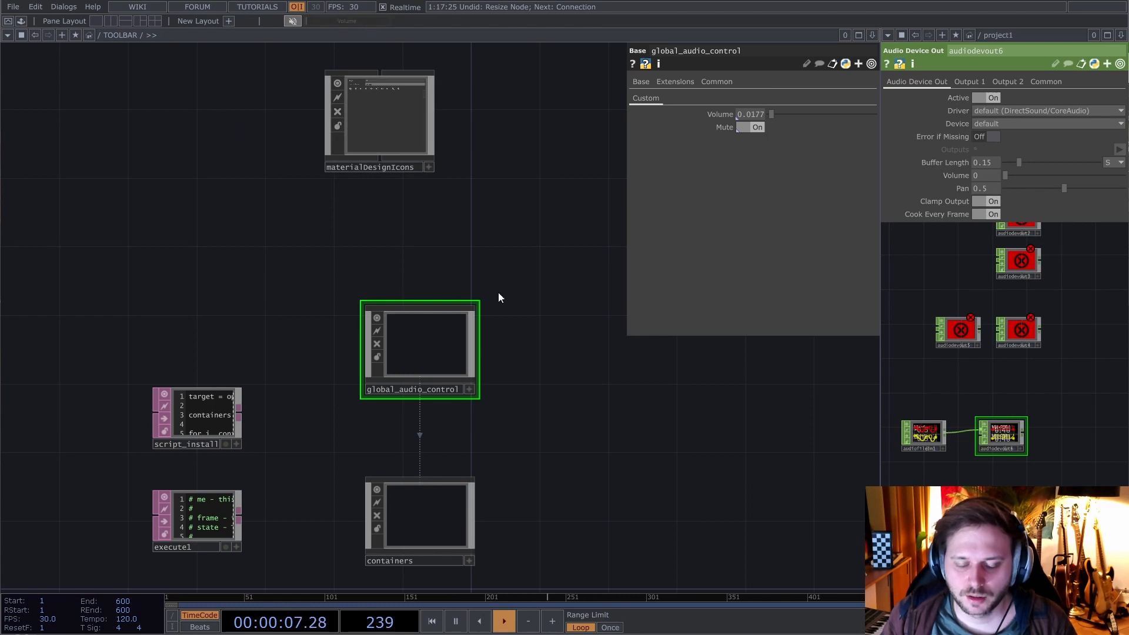
{"action": "left_click_drag", "start_coordinate": [504, 266], "coordinate": [488, 180]}
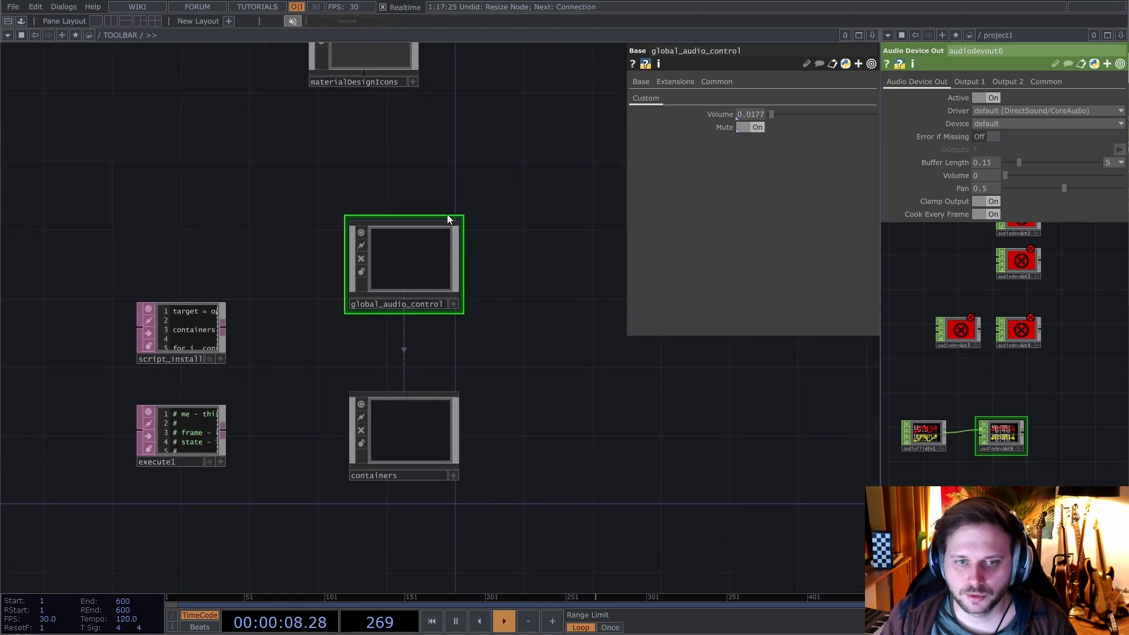
{"action": "left_click", "coordinate": [410, 441]}
{"action": "key", "text": "i"}
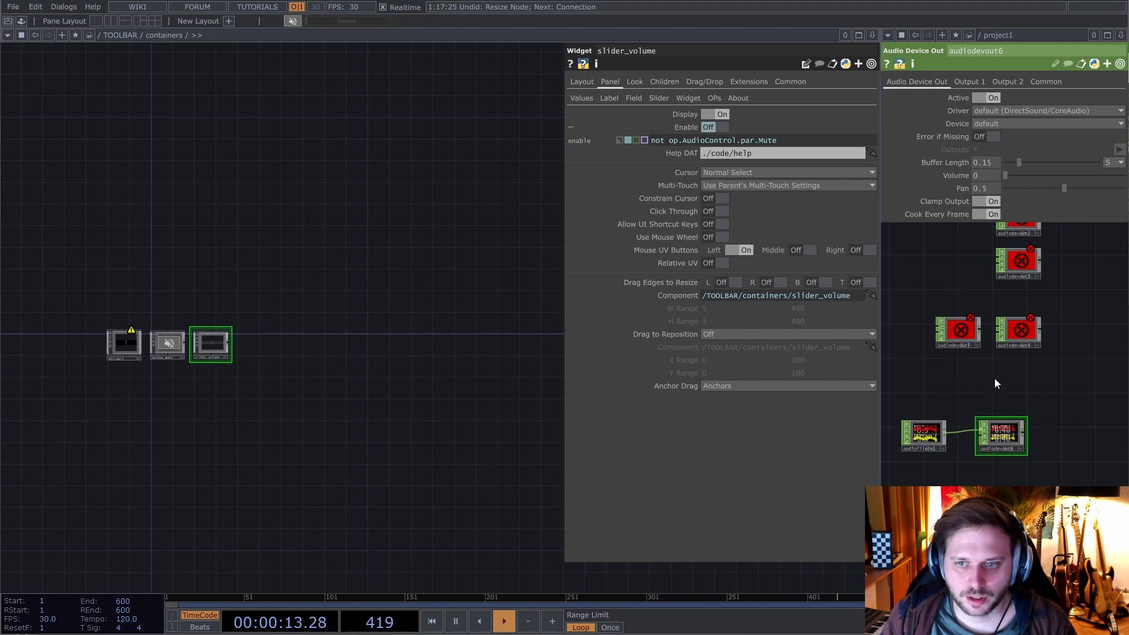
- Show the /ui/dialogs/bookmark_bar network in the project1 pane and widen that pane to inspect the installed toolbar widgets
{"action": "left_click_drag", "start_coordinate": [975, 377], "coordinate": [881, 359]}
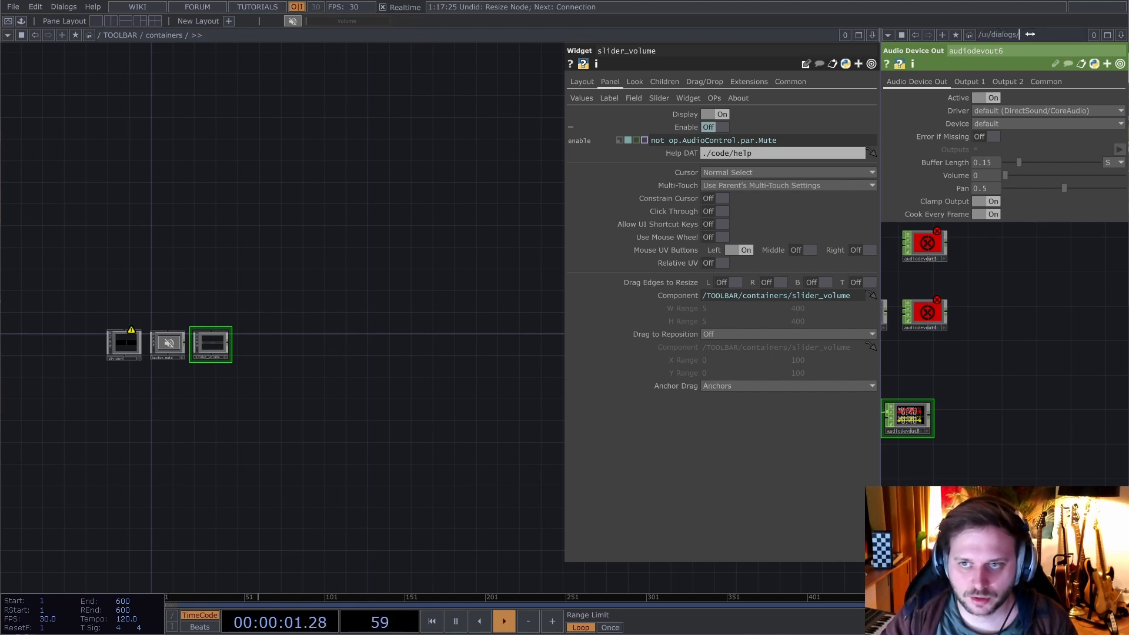
{"action": "key", "text": "Return"}
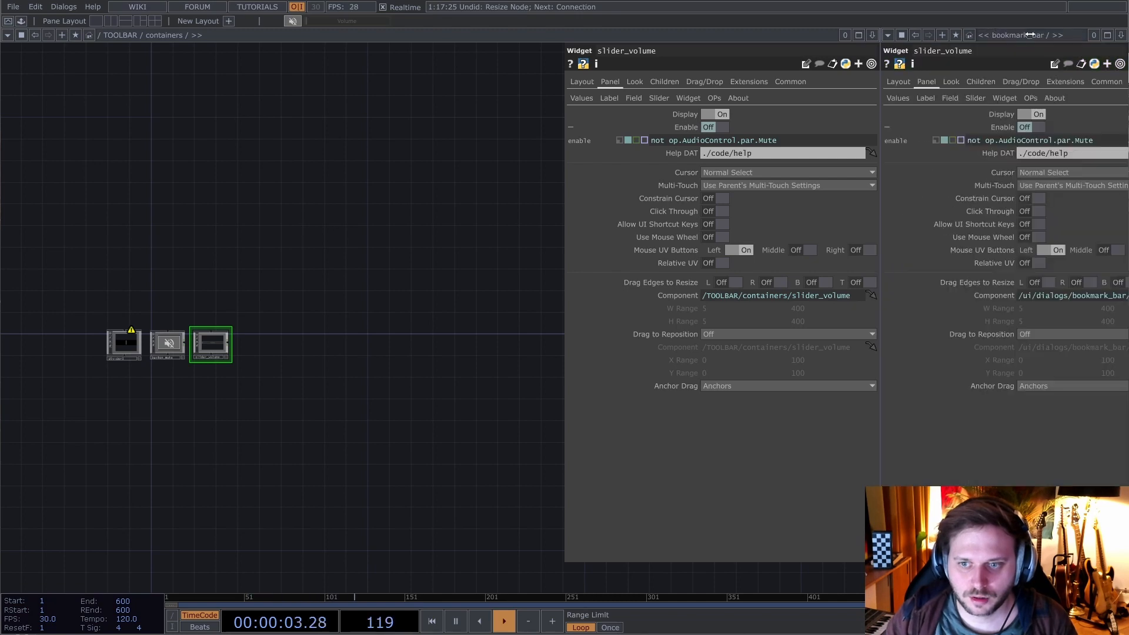
{"action": "left_click_drag", "start_coordinate": [880, 573], "coordinate": [539, 564]}
{"action": "scroll", "coordinate": [656, 536], "scroll_direction": "down", "scroll_amount": 5}
{"action": "left_click_drag", "start_coordinate": [635, 474], "coordinate": [755, 393]}
{"action": "scroll", "coordinate": [626, 477], "scroll_direction": "up", "scroll_amount": 4}
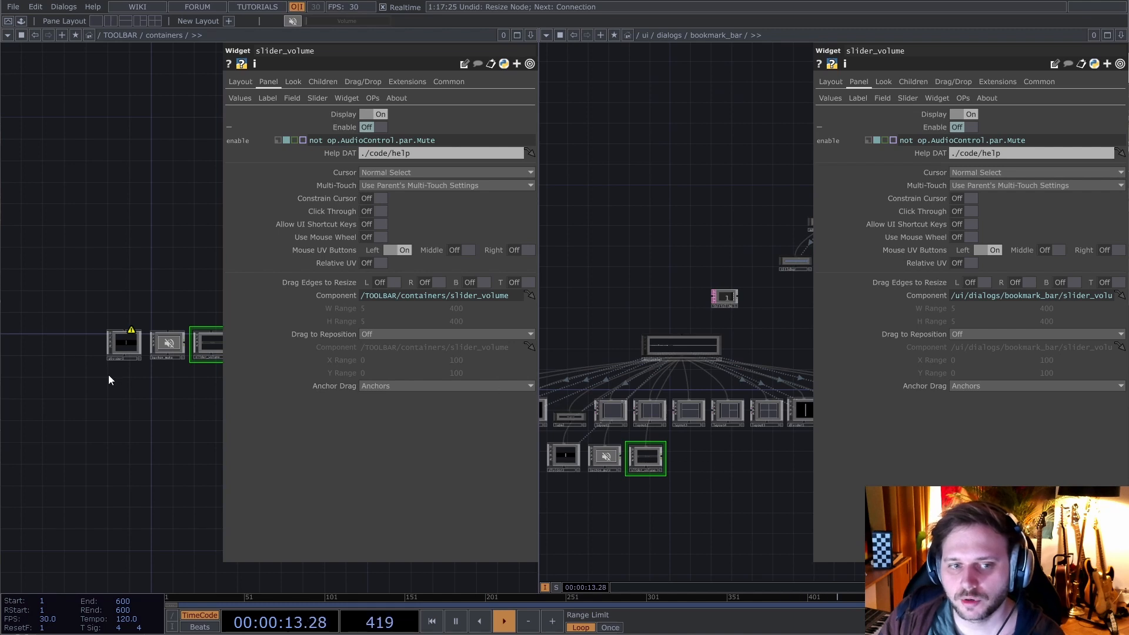
- Compare the source widgets inside TOOLBAR/containers with their copies in bookmark_bar
{"action": "scroll", "coordinate": [126, 415], "scroll_direction": "down", "scroll_amount": 6}
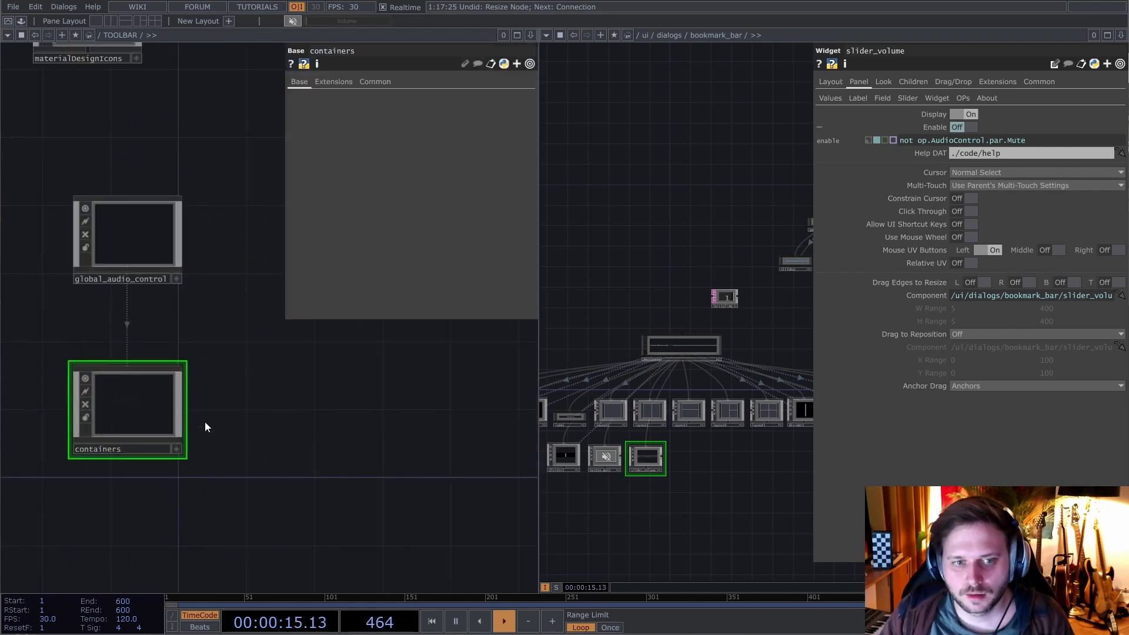
{"action": "double_click", "coordinate": [146, 423]}
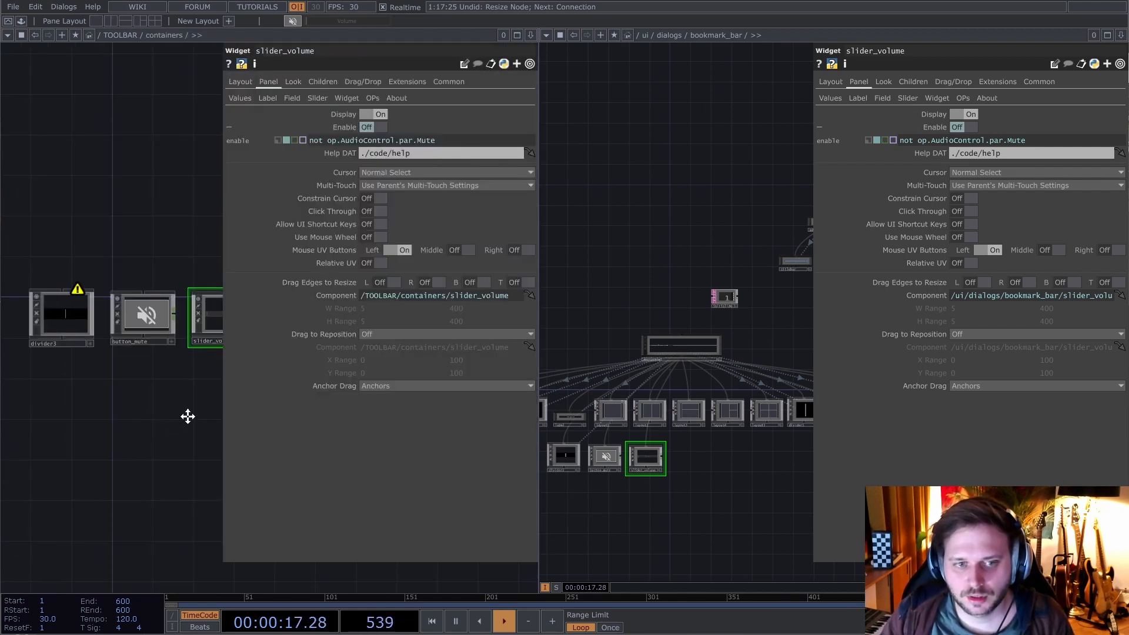
{"action": "scroll", "coordinate": [152, 421], "scroll_direction": "down", "scroll_amount": 2}
{"action": "left_click_drag", "start_coordinate": [154, 424], "coordinate": [120, 286]}
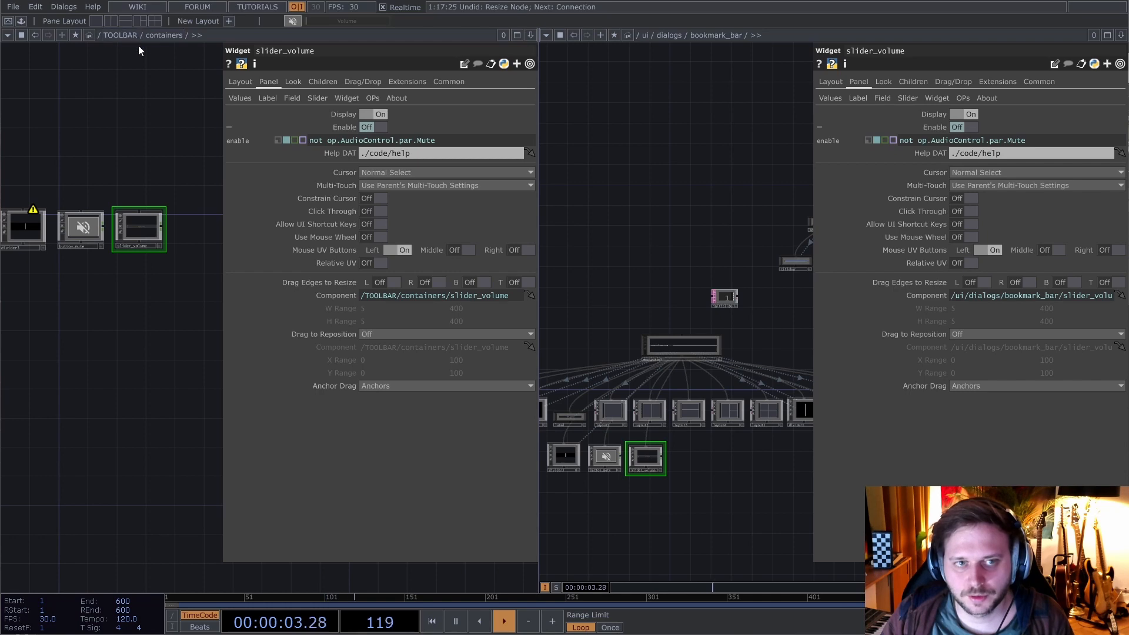
- Return to the TOOLBAR network and examine the script_install and execute1 DATs that copy the containers into bookmark_bar
{"action": "scroll", "coordinate": [132, 157], "scroll_direction": "down", "scroll_amount": 5}
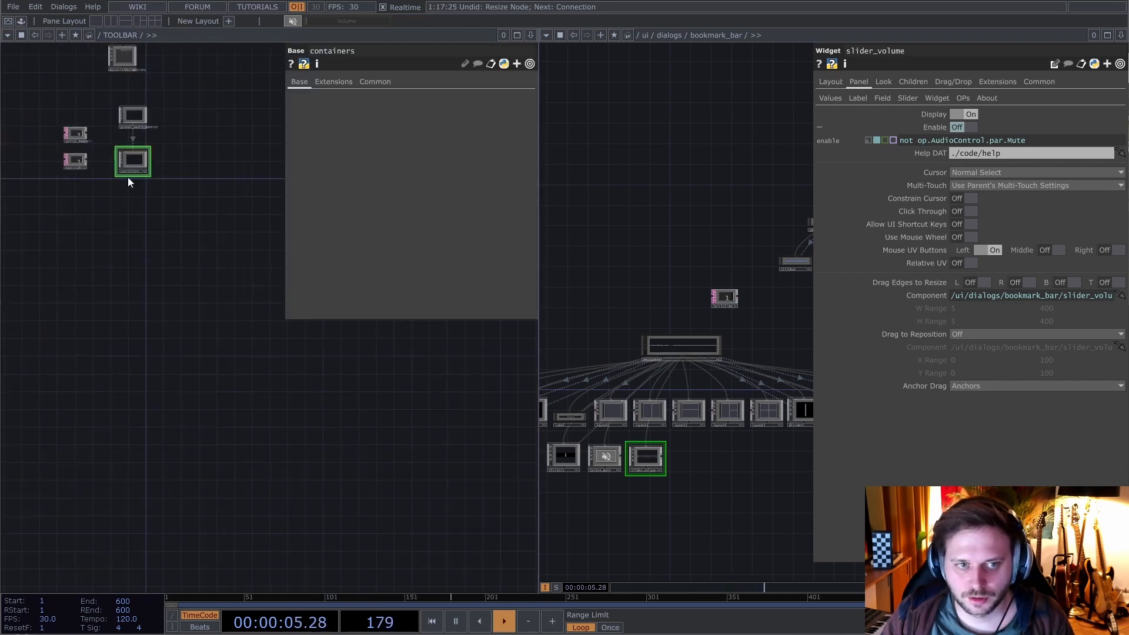
{"action": "left_click_drag", "start_coordinate": [136, 235], "coordinate": [225, 345]}
{"action": "scroll", "coordinate": [222, 217], "scroll_direction": "up", "scroll_amount": 5}
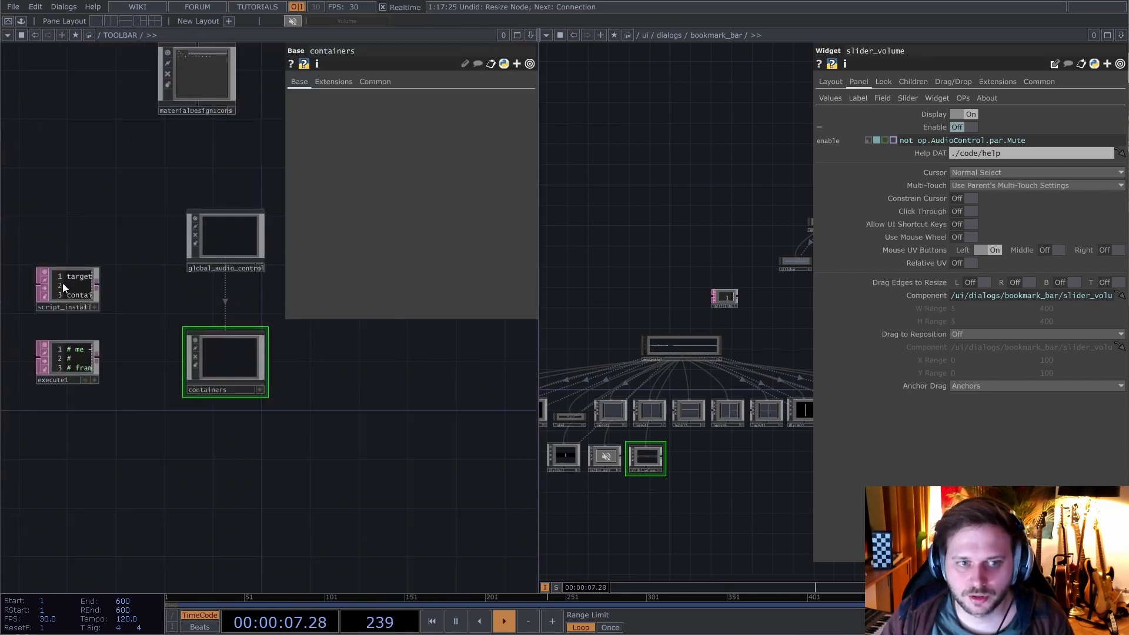
{"action": "scroll", "coordinate": [63, 285], "scroll_direction": "up", "scroll_amount": 8}
{"action": "left_click_drag", "start_coordinate": [12, 146], "coordinate": [124, 214]}
{"action": "scroll", "coordinate": [124, 214], "scroll_direction": "down", "scroll_amount": 3}
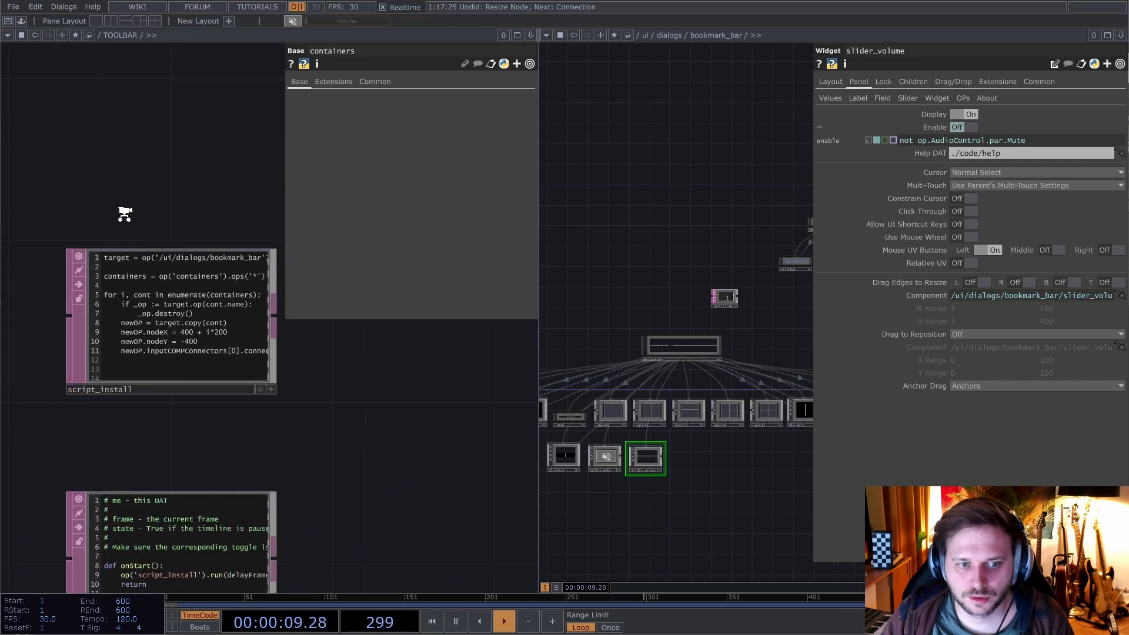
{"action": "scroll", "coordinate": [125, 214], "scroll_direction": "down", "scroll_amount": 2}
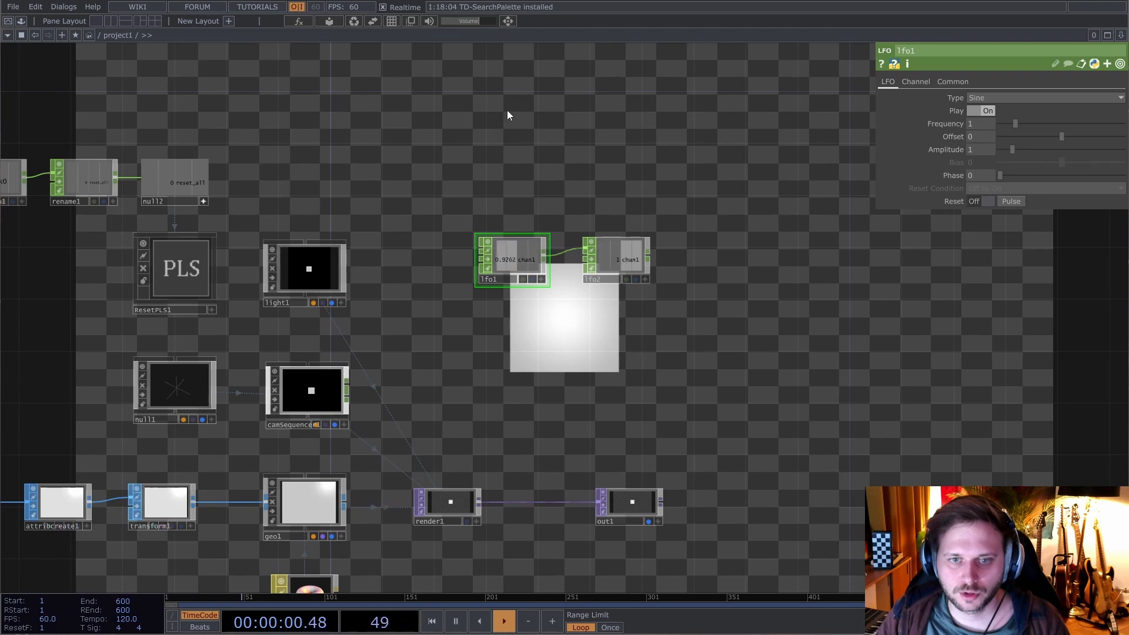
- Switch the toolbar's grid option on and off repeatedly in the example project's project1 network
{"action": "scroll", "coordinate": [606, 288], "scroll_direction": "up", "scroll_amount": 5}
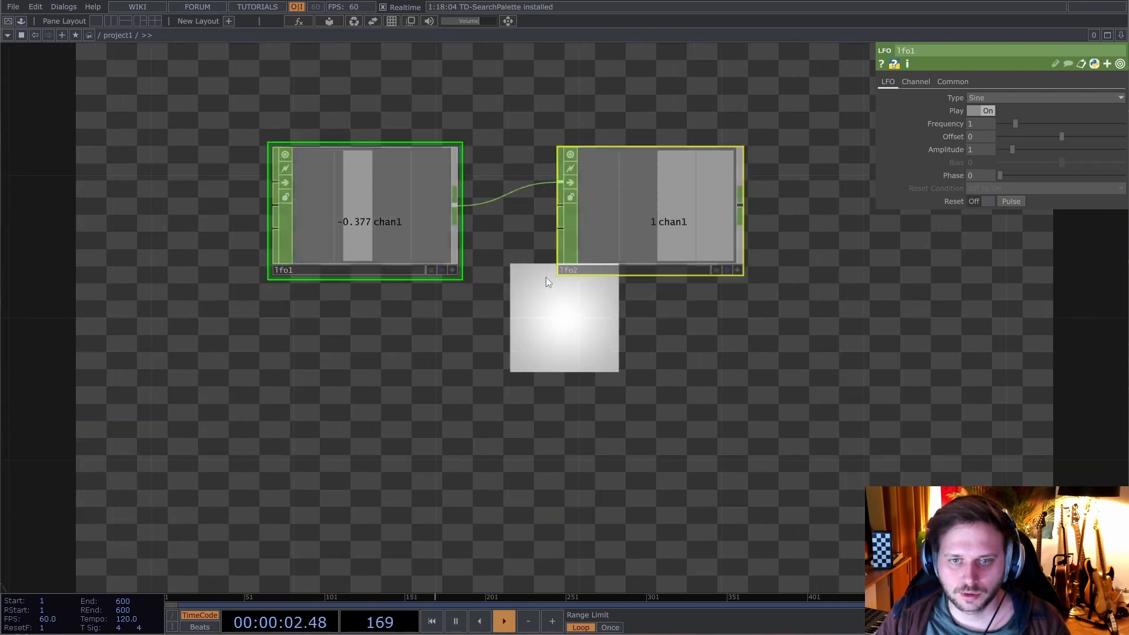
{"action": "scroll", "coordinate": [546, 277], "scroll_direction": "down", "scroll_amount": 5}
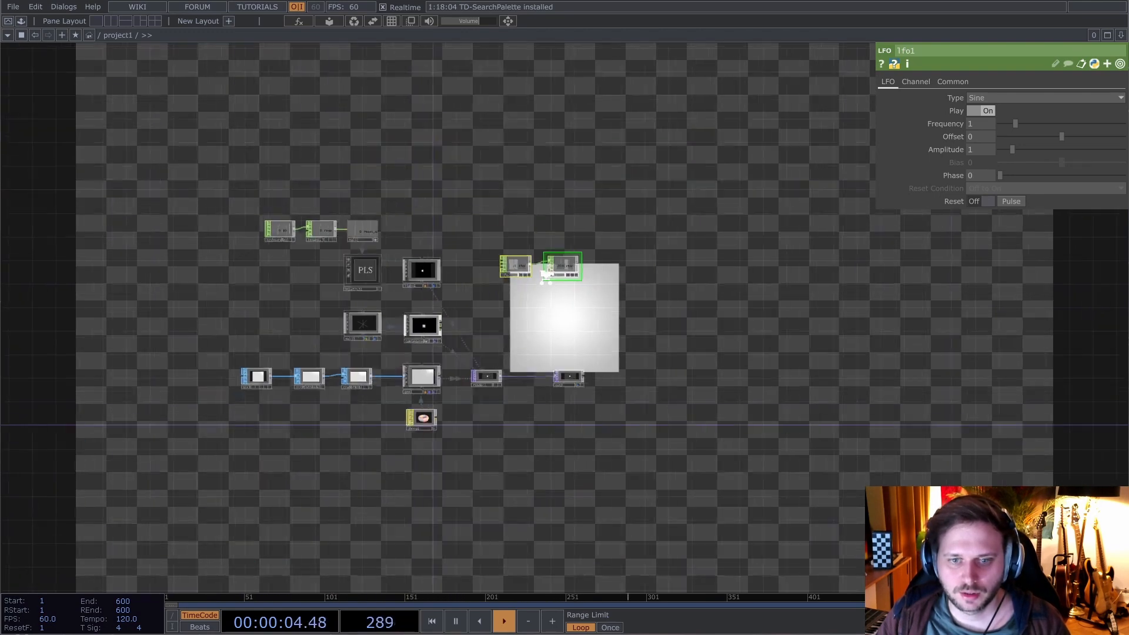
{"action": "scroll", "coordinate": [545, 278], "scroll_direction": "down", "scroll_amount": 2}
{"action": "left_click", "coordinate": [391, 23]}
{"action": "left_click", "coordinate": [392, 22]}
{"action": "left_click", "coordinate": [392, 22]}
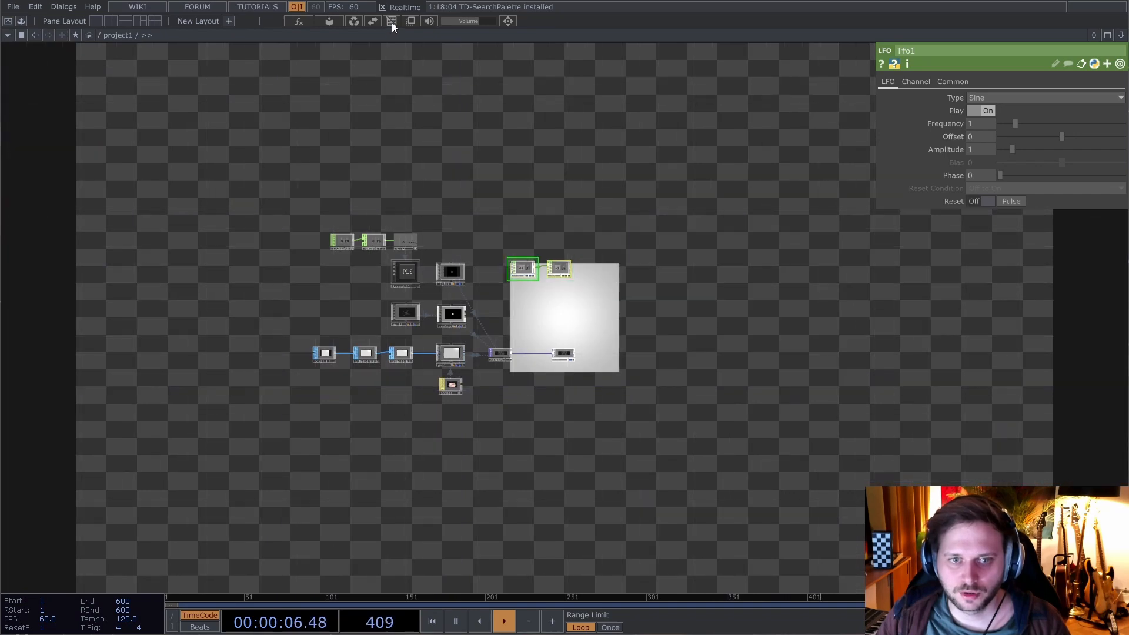
{"action": "left_click", "coordinate": [392, 22]}
{"action": "left_click", "coordinate": [391, 23]}
{"action": "left_click", "coordinate": [391, 22]}
- Toggle the project1 network's background display off and on repeatedly from the custom toolbar
{"action": "left_click", "coordinate": [409, 21]}
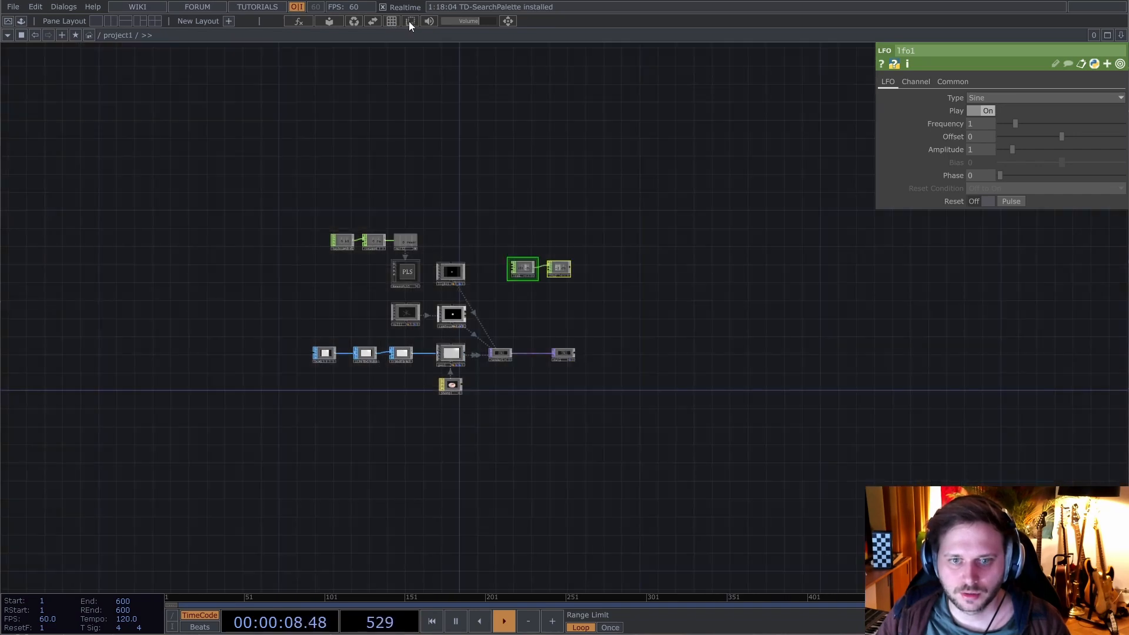
{"action": "left_click", "coordinate": [409, 21]}
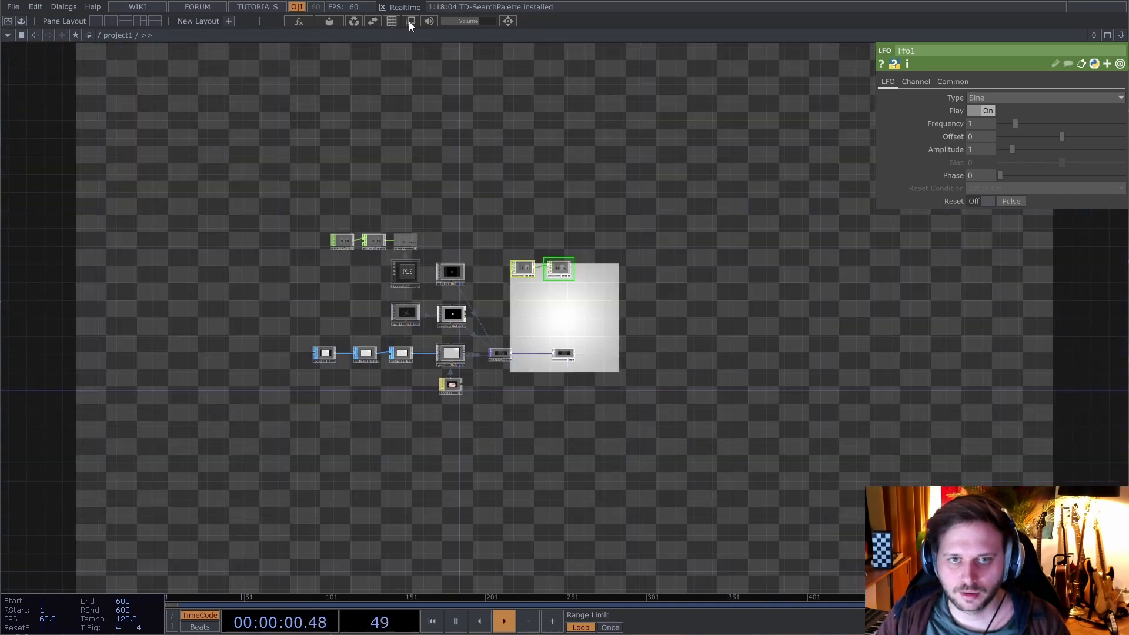
{"action": "left_click", "coordinate": [410, 22]}
{"action": "left_click", "coordinate": [410, 22]}
{"action": "left_click", "coordinate": [410, 22]}
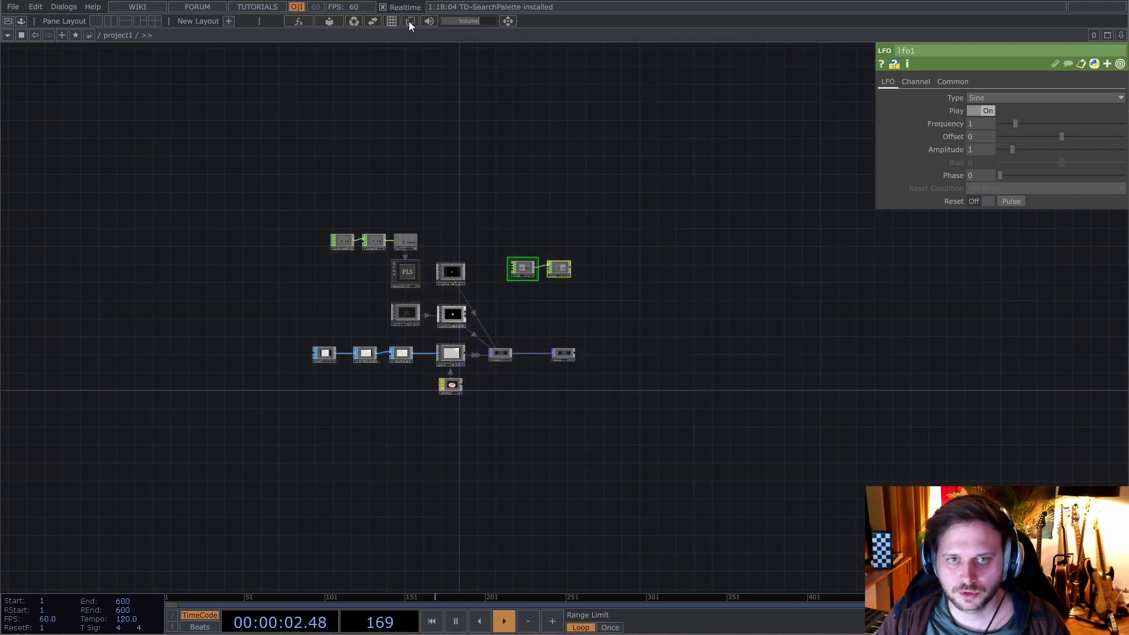
{"action": "left_click", "coordinate": [410, 22]}
- Try the toolbar's circular-arrows tool beside the linked lfo1 and lfo2 CHOPs and inspect the pair
{"action": "scroll", "coordinate": [506, 219], "scroll_direction": "up", "scroll_amount": 8}
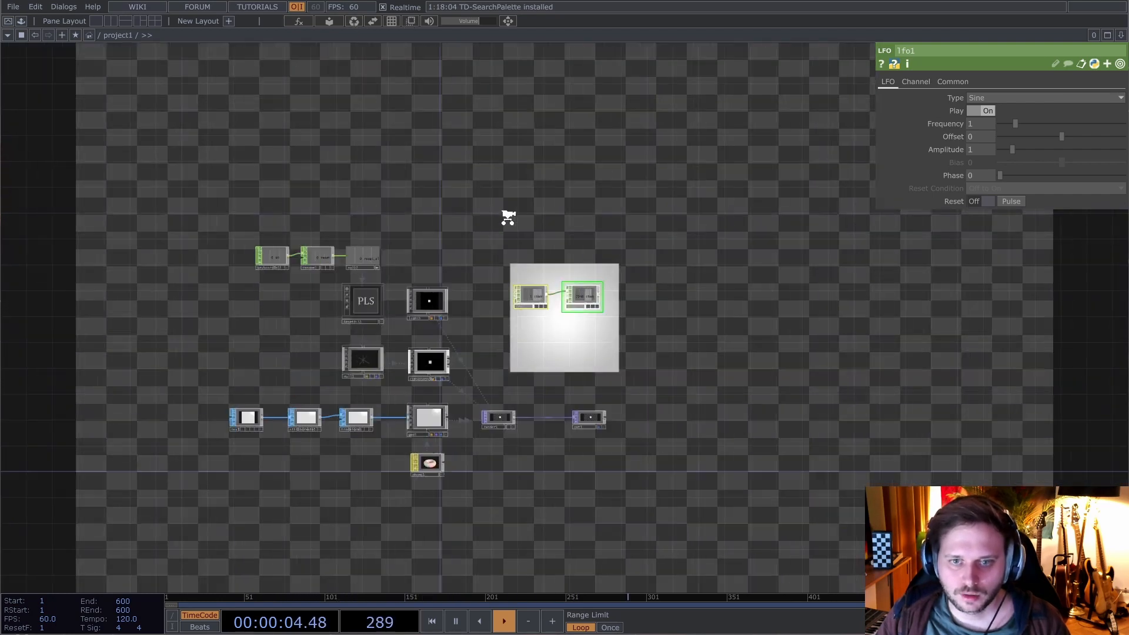
{"action": "left_click", "coordinate": [348, 23]}
{"action": "left_click", "coordinate": [347, 23]}
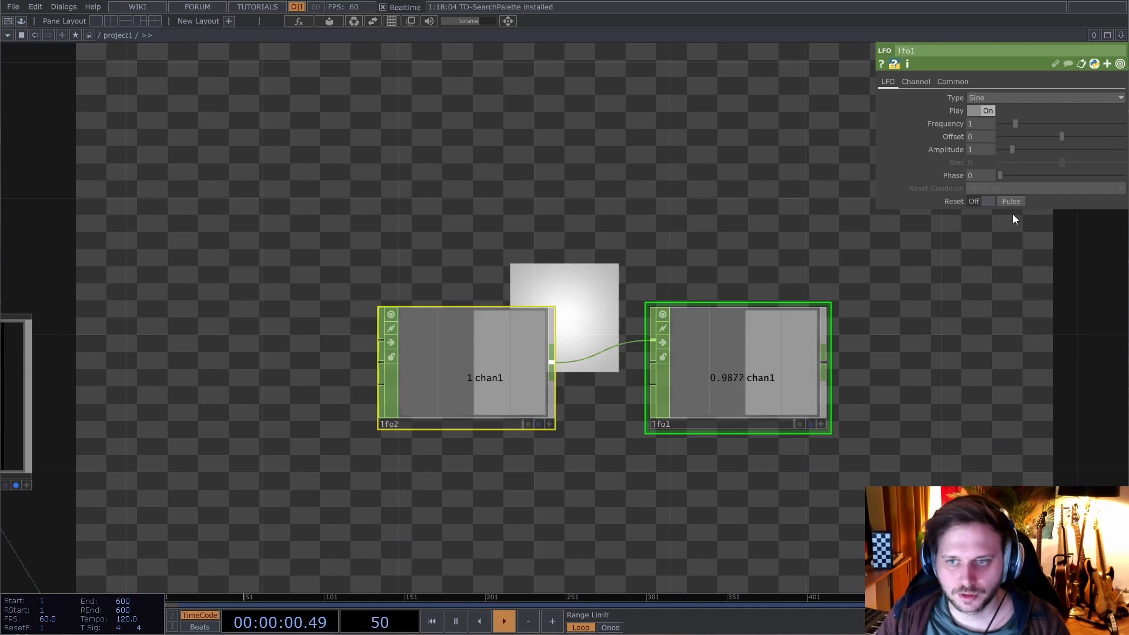
{"action": "scroll", "coordinate": [555, 179], "scroll_direction": "down", "scroll_amount": 6}
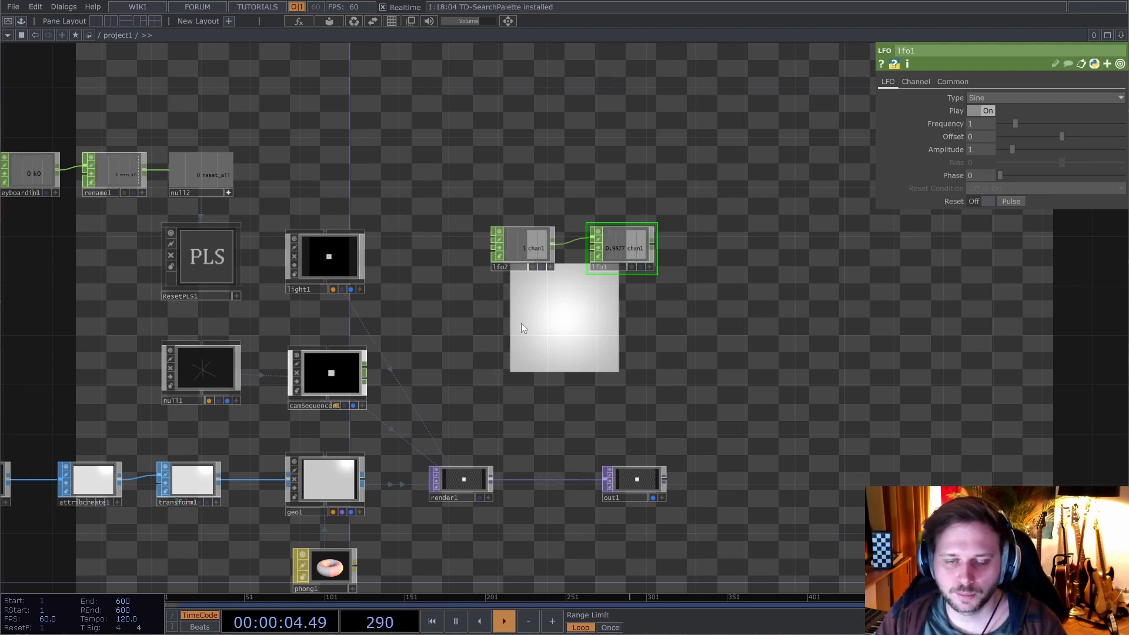
{"action": "left_click_drag", "start_coordinate": [531, 338], "coordinate": [499, 320]}
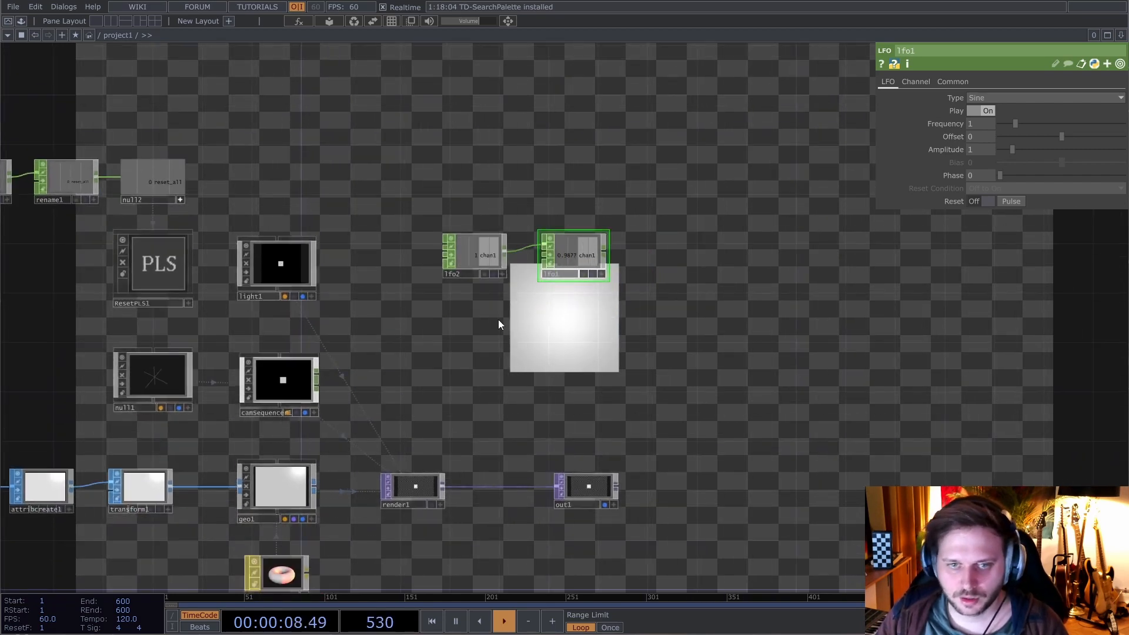